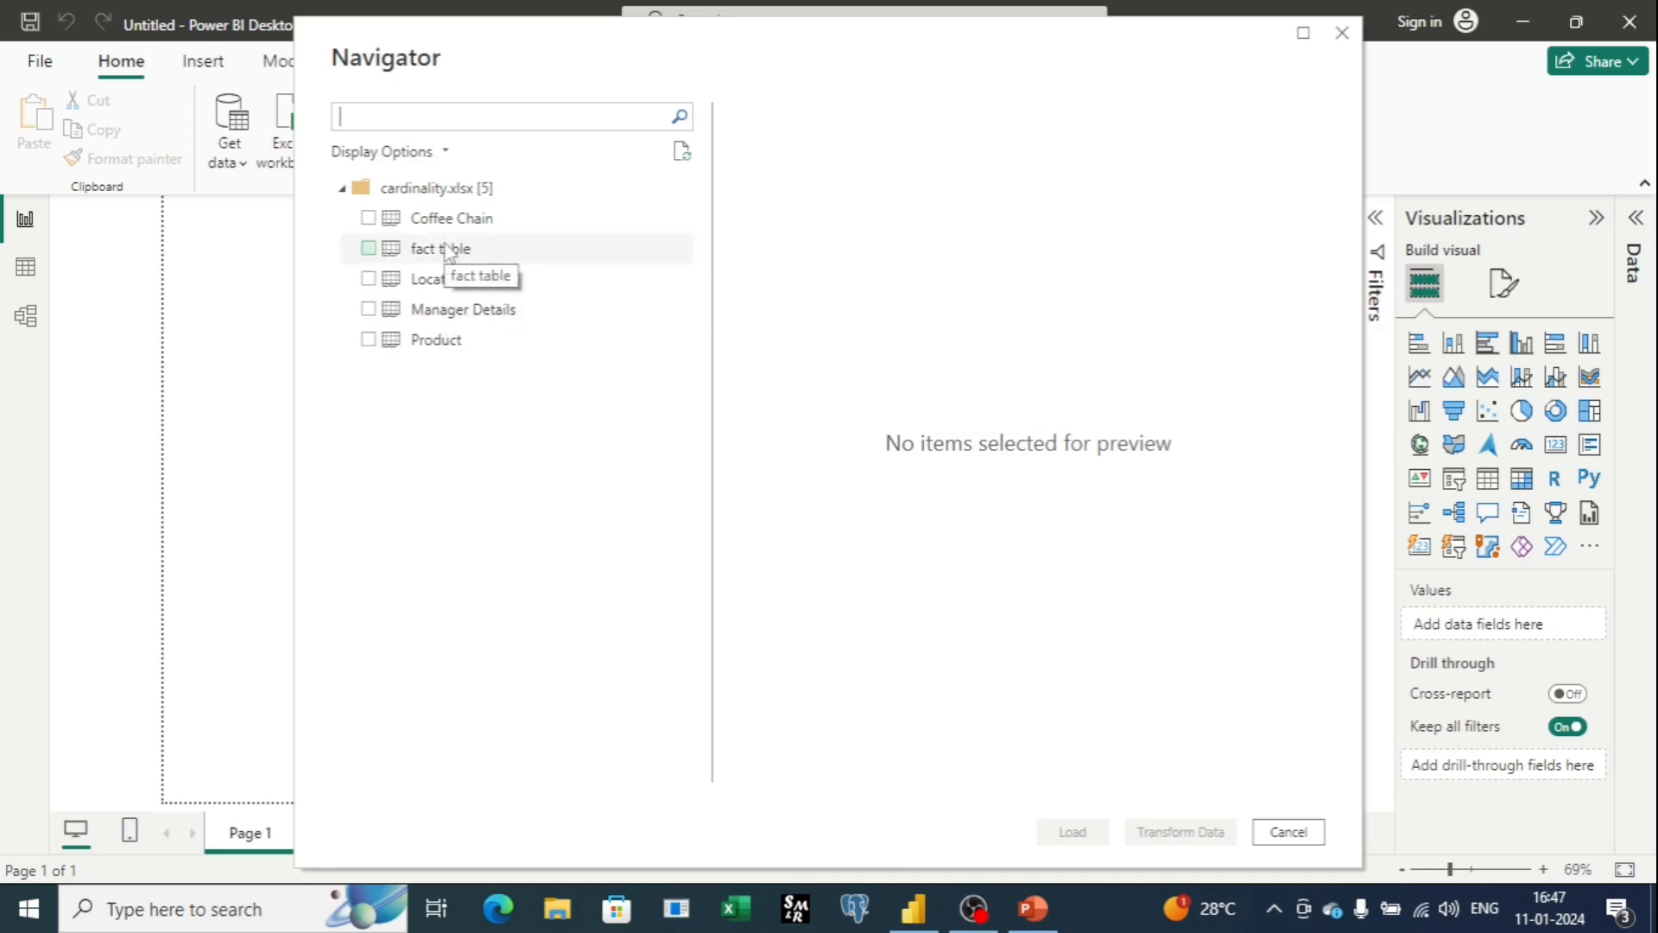
# Mark the fact table sheet of cardinality.xlsx for import and look through its data preview
pyautogui.click(369, 248)
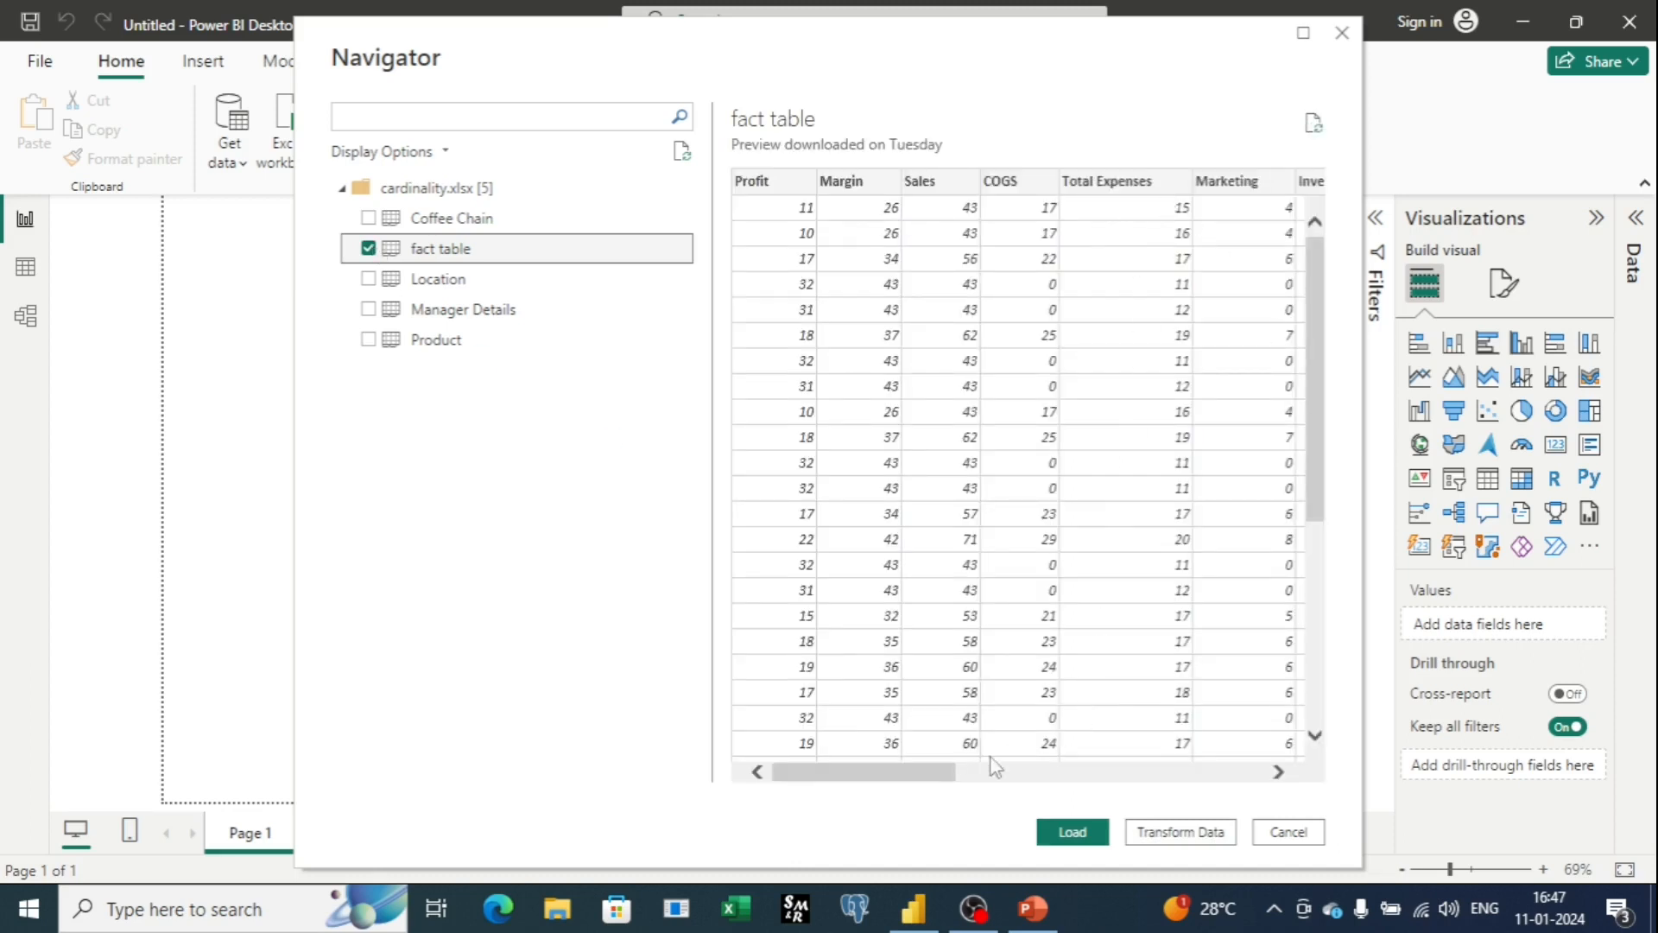
pyautogui.moveTo(940, 775)
pyautogui.mouseDown()
pyautogui.moveTo(1178, 775)
pyautogui.moveTo(926, 786)
pyautogui.mouseUp()
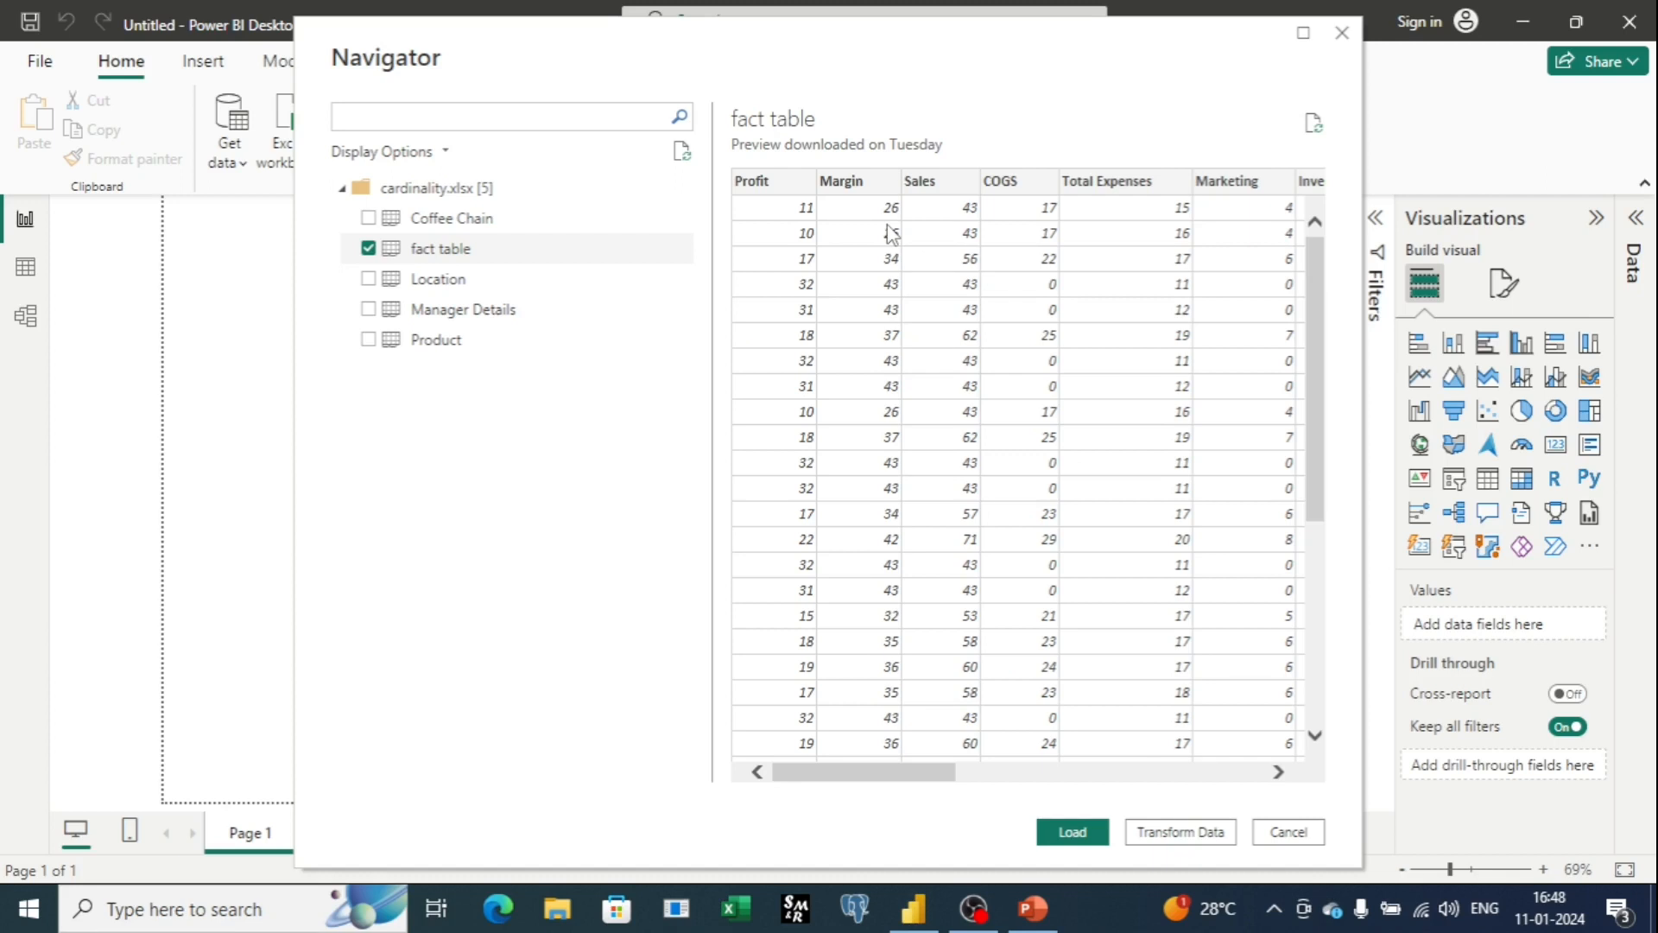
pyautogui.scroll(-5, 967, 294)
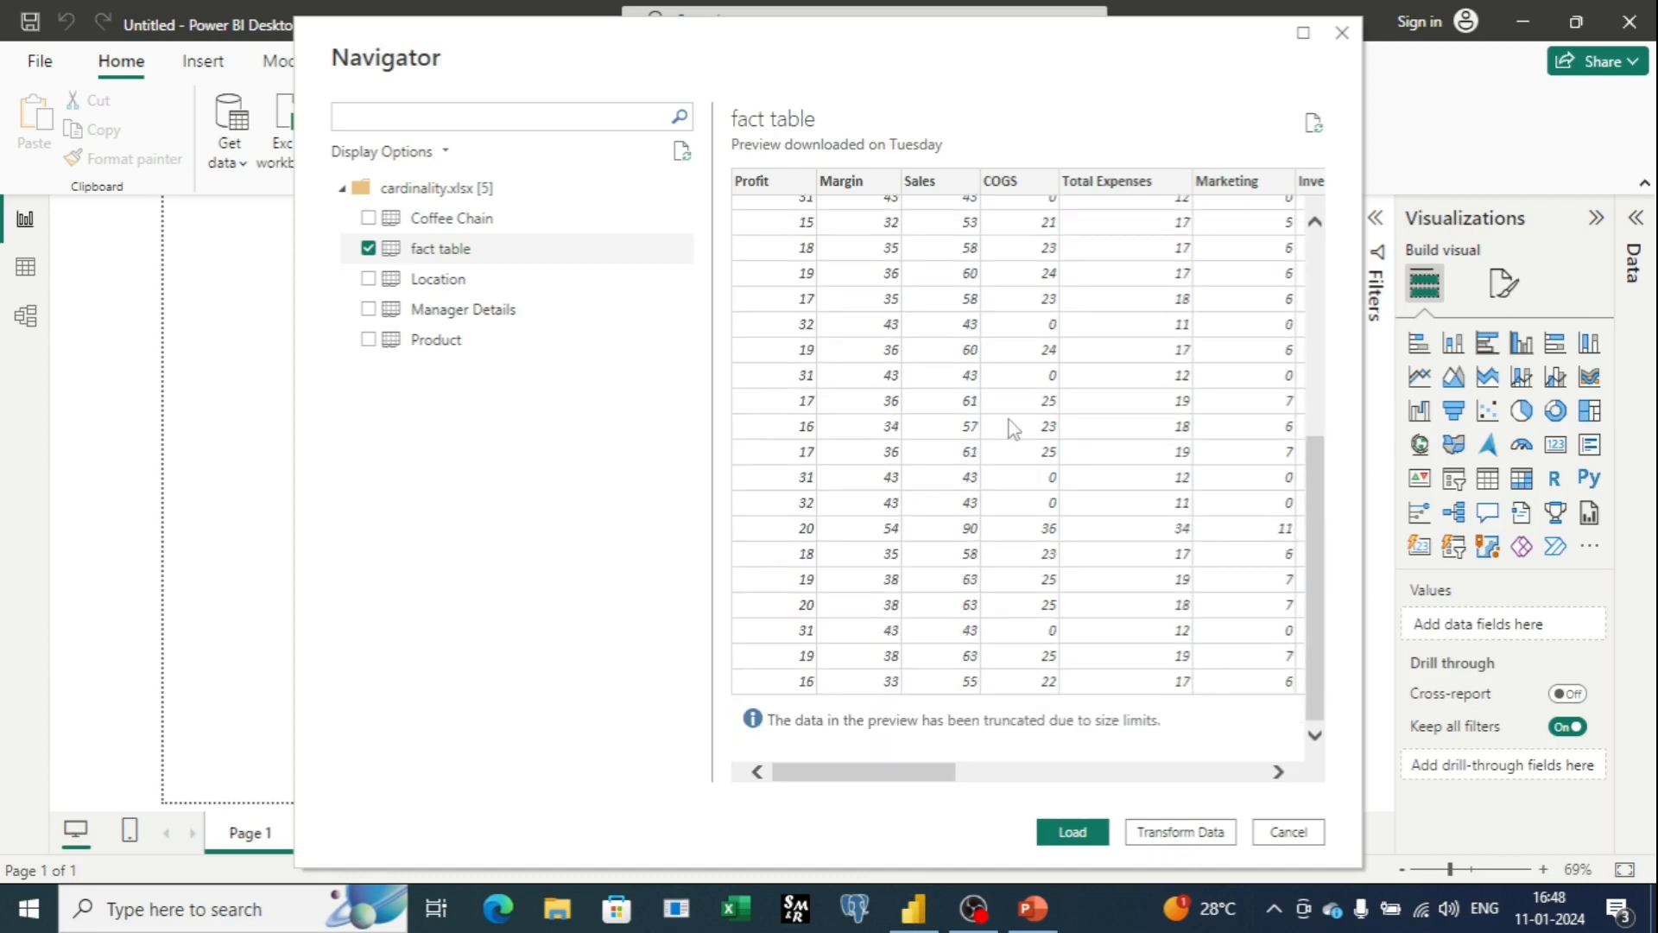
pyautogui.moveTo(900, 775); pyautogui.dragTo(863, 764)
# Add the Location and Product sheets to the import selection, checking the Location preview, and load the selected tables into the report
pyautogui.click(368, 279)
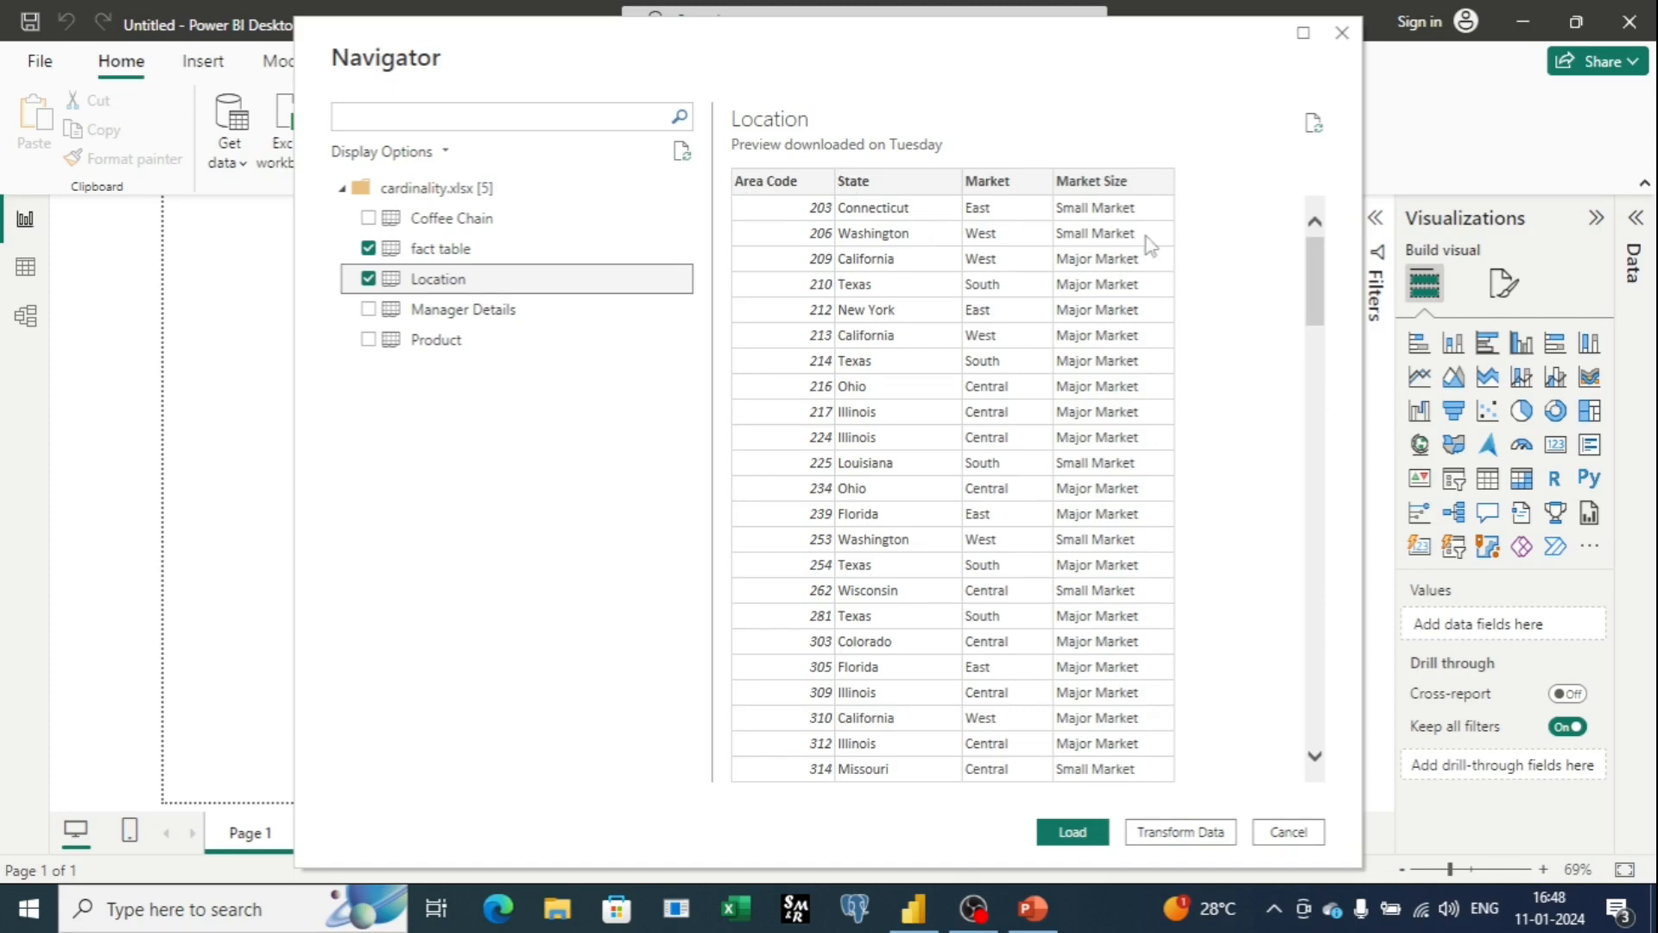
pyautogui.scroll(-20, 931, 248)
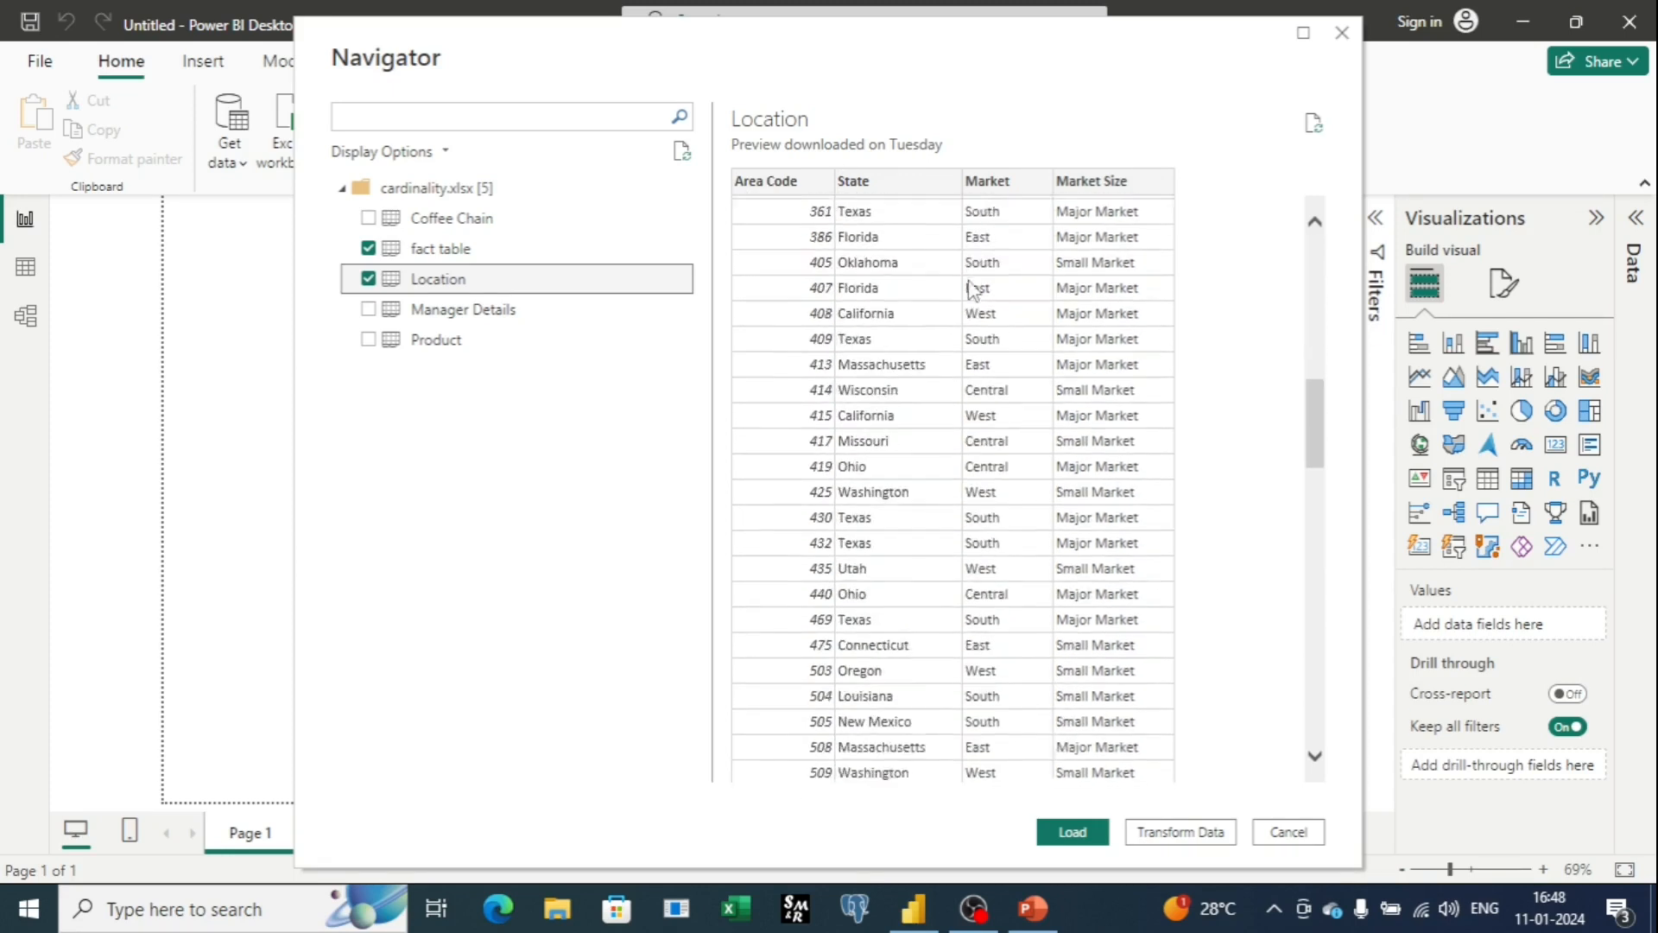
pyautogui.scroll(-10, 973, 288)
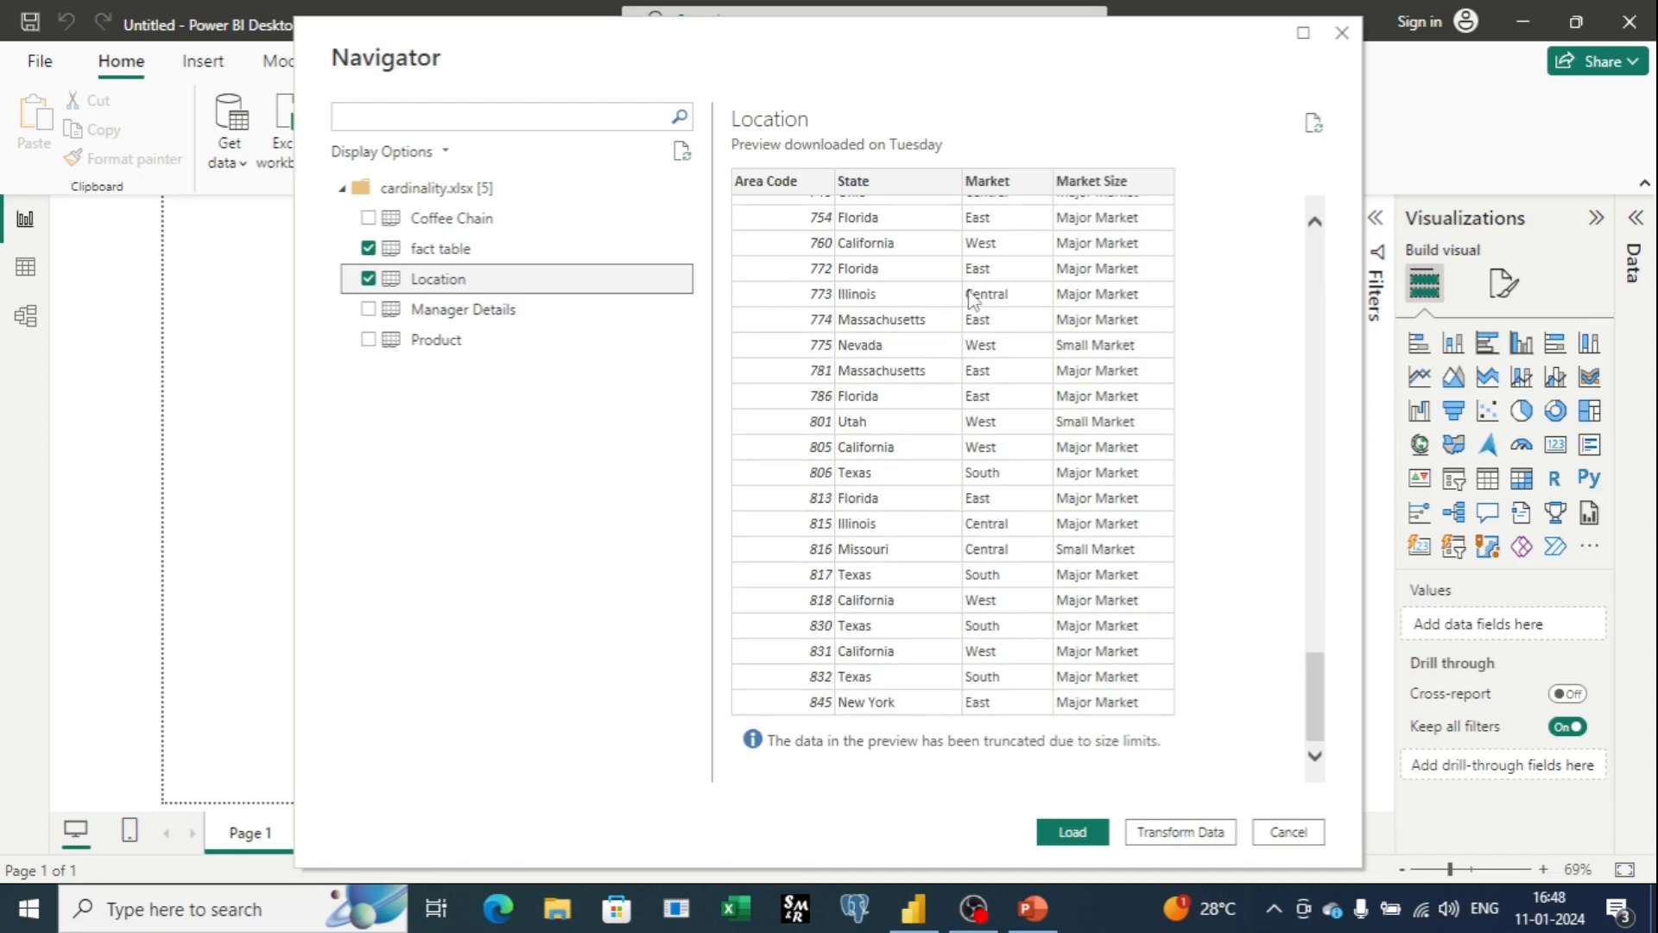
pyautogui.scroll(7, 974, 294)
pyautogui.scroll(20, 975, 294)
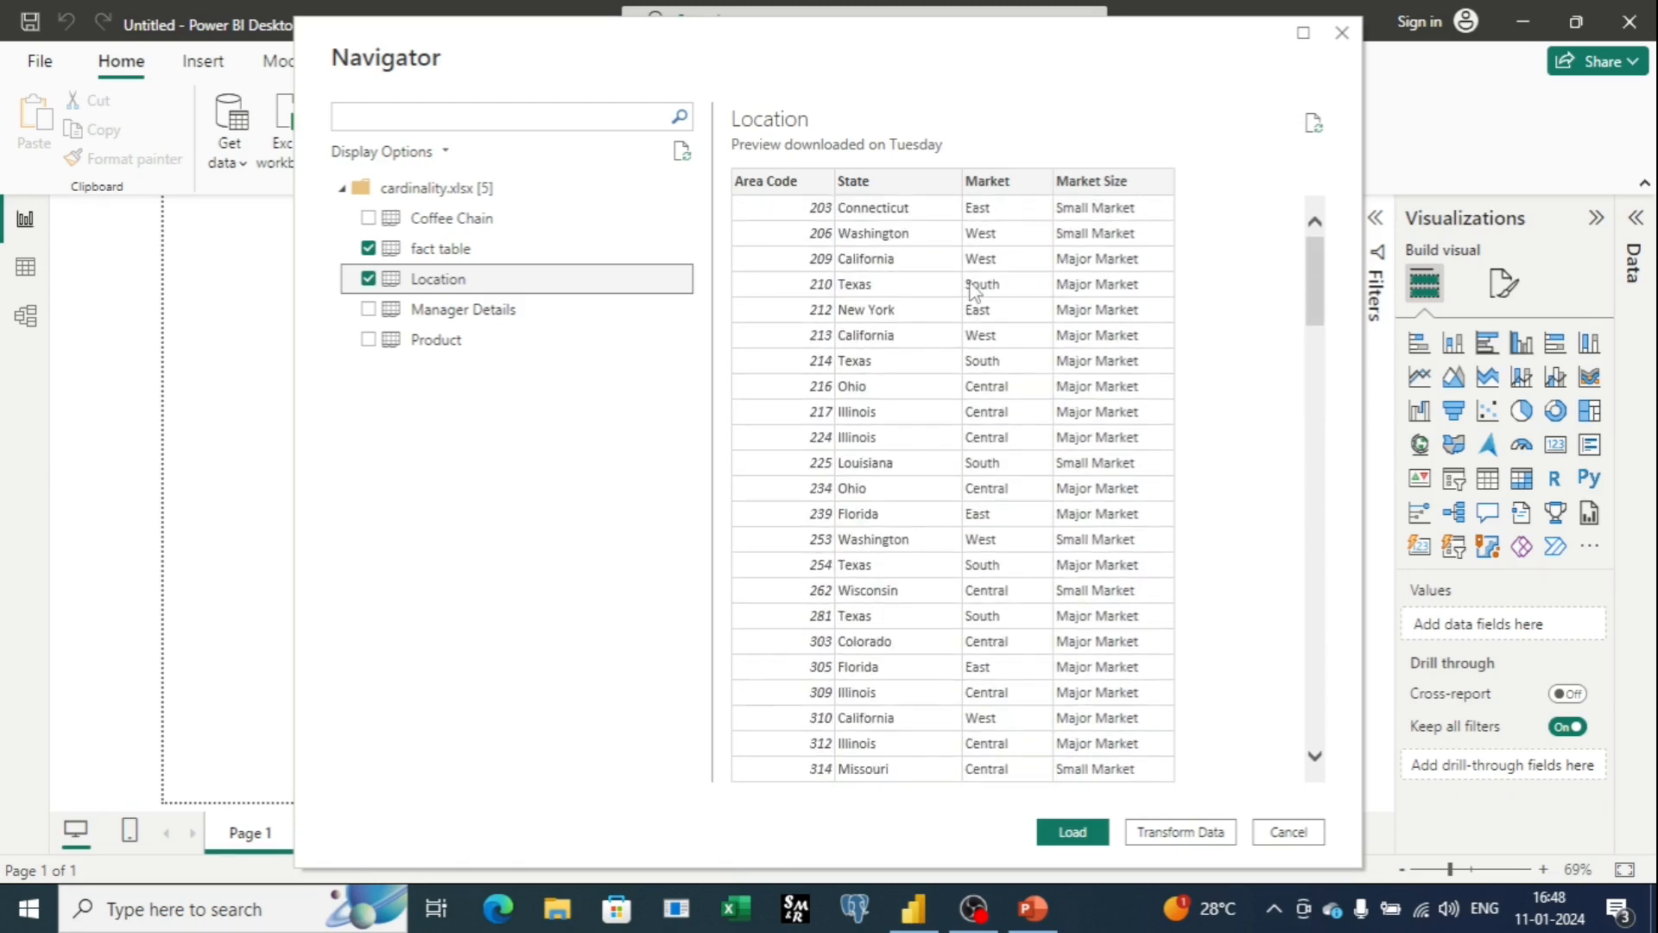
pyautogui.click(375, 342)
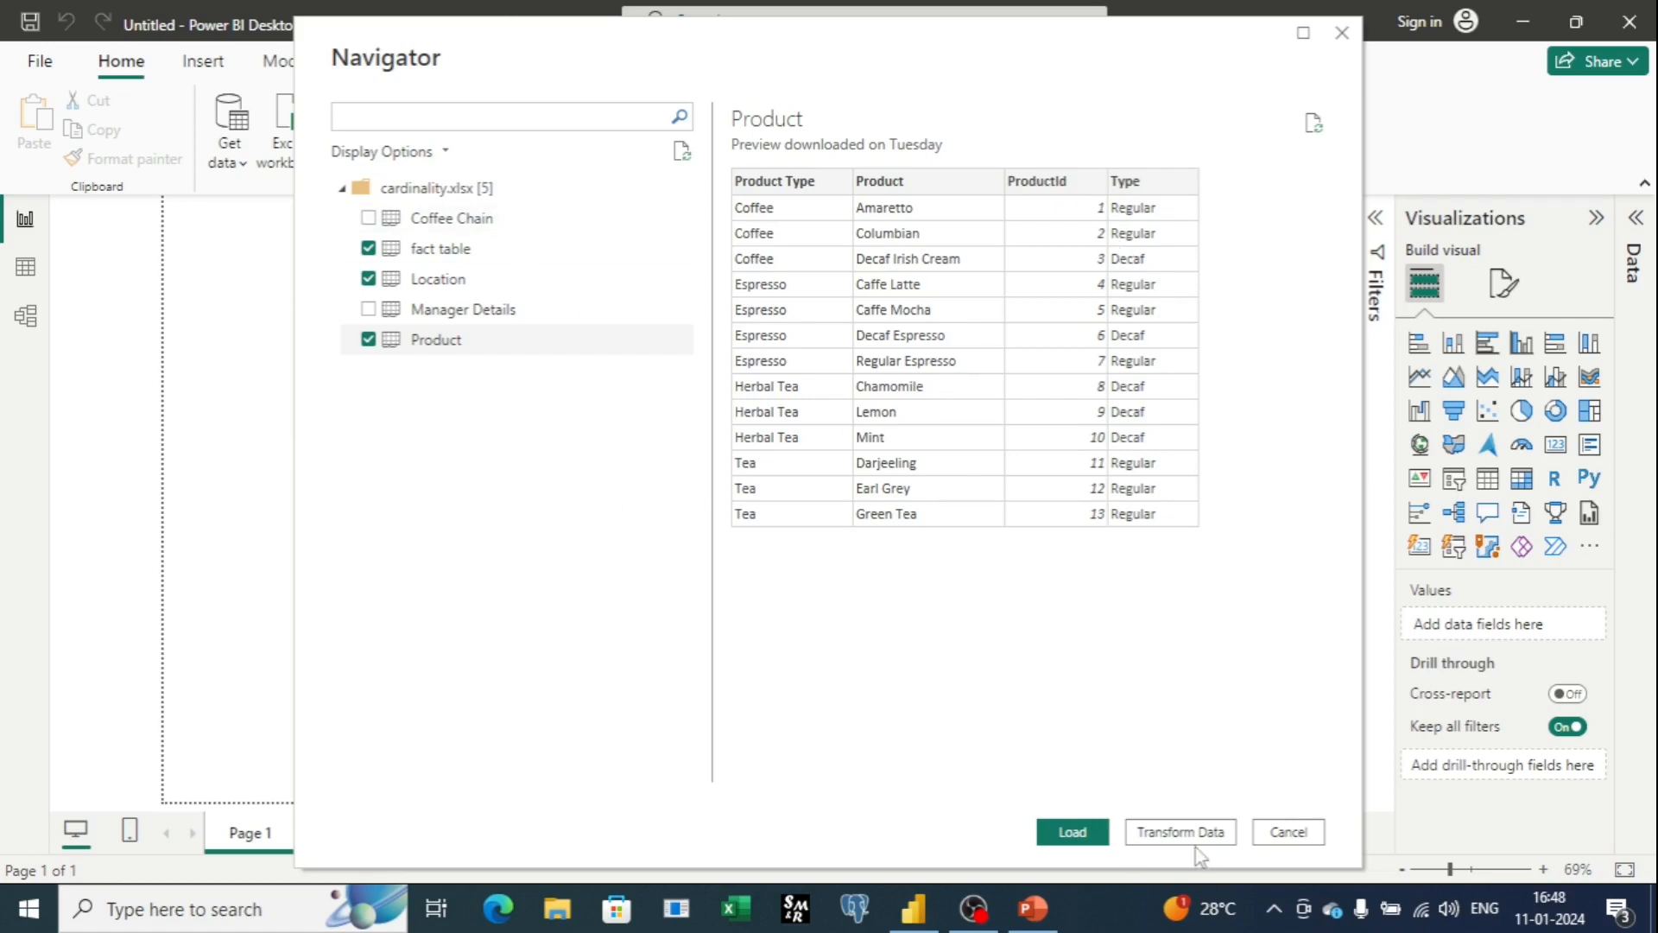
pyautogui.click(1071, 832)
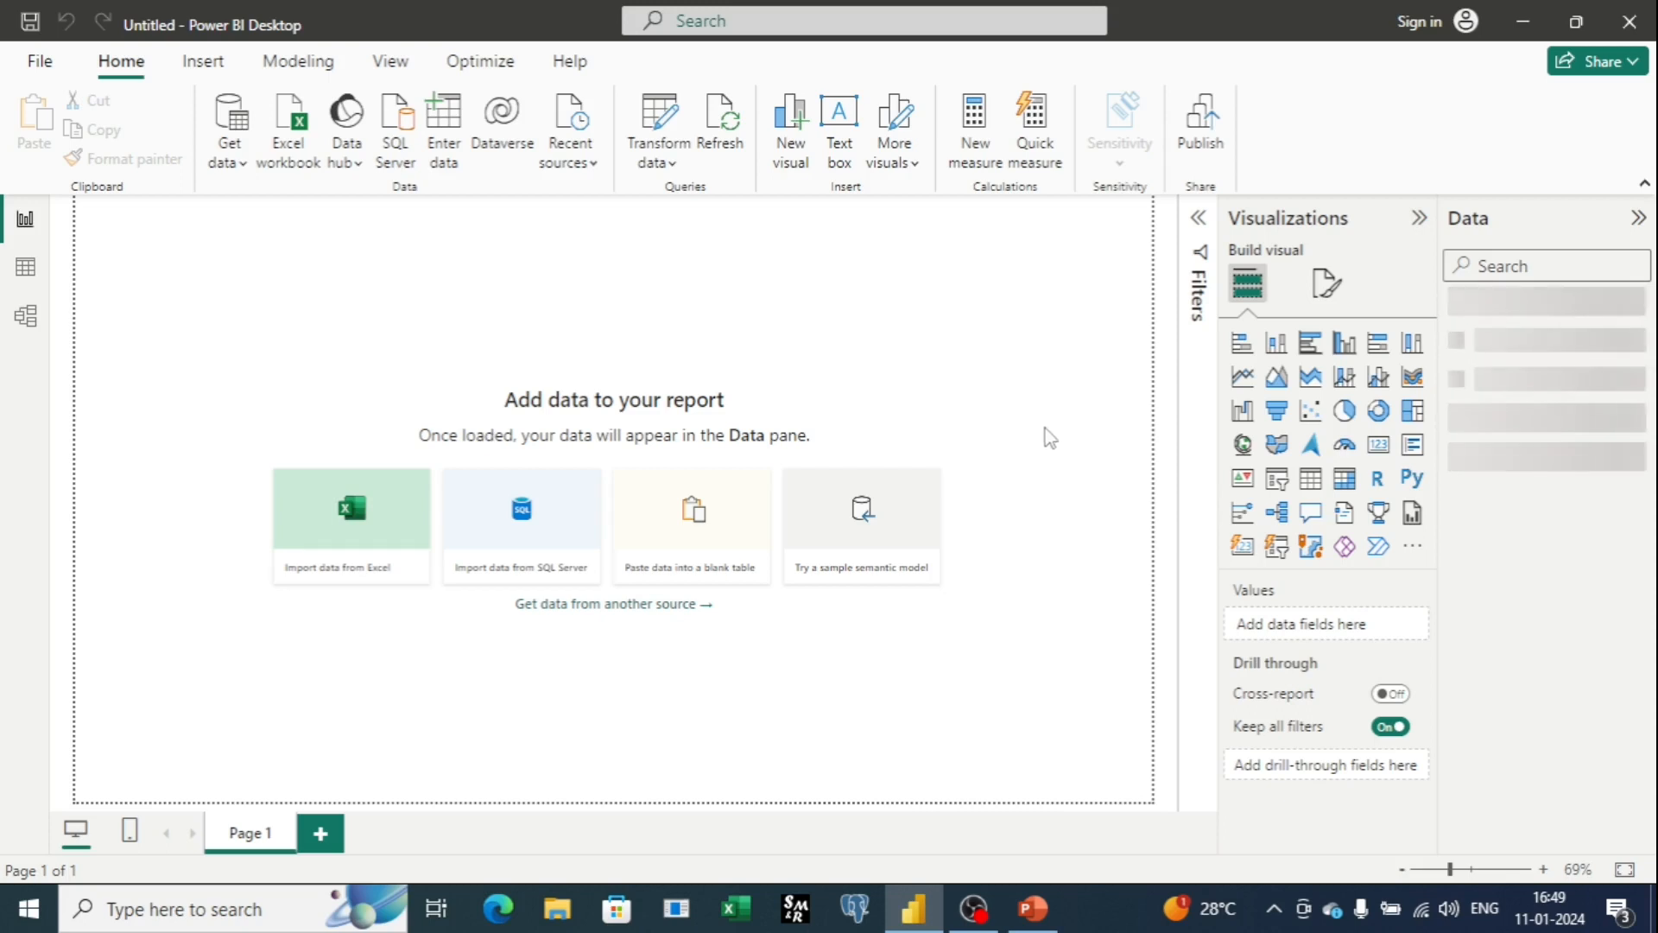
# Switch to the model view and examine how Product, fact table and Location are related, including the ProductId link
pyautogui.click(24, 316)
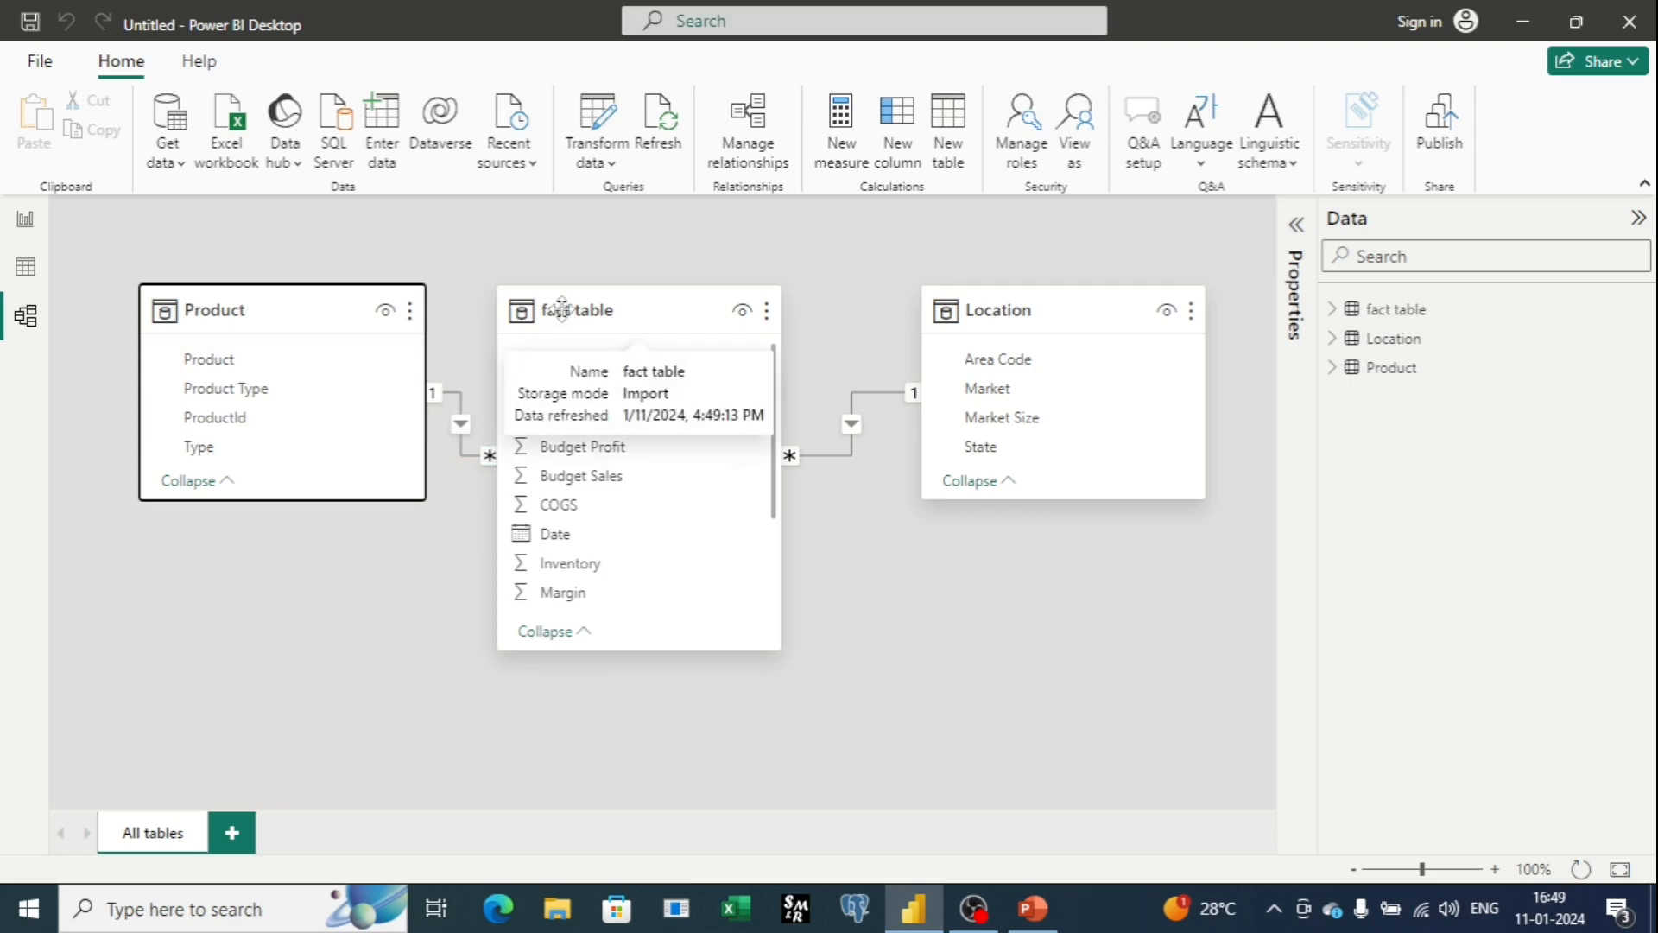
pyautogui.moveTo(313, 331)
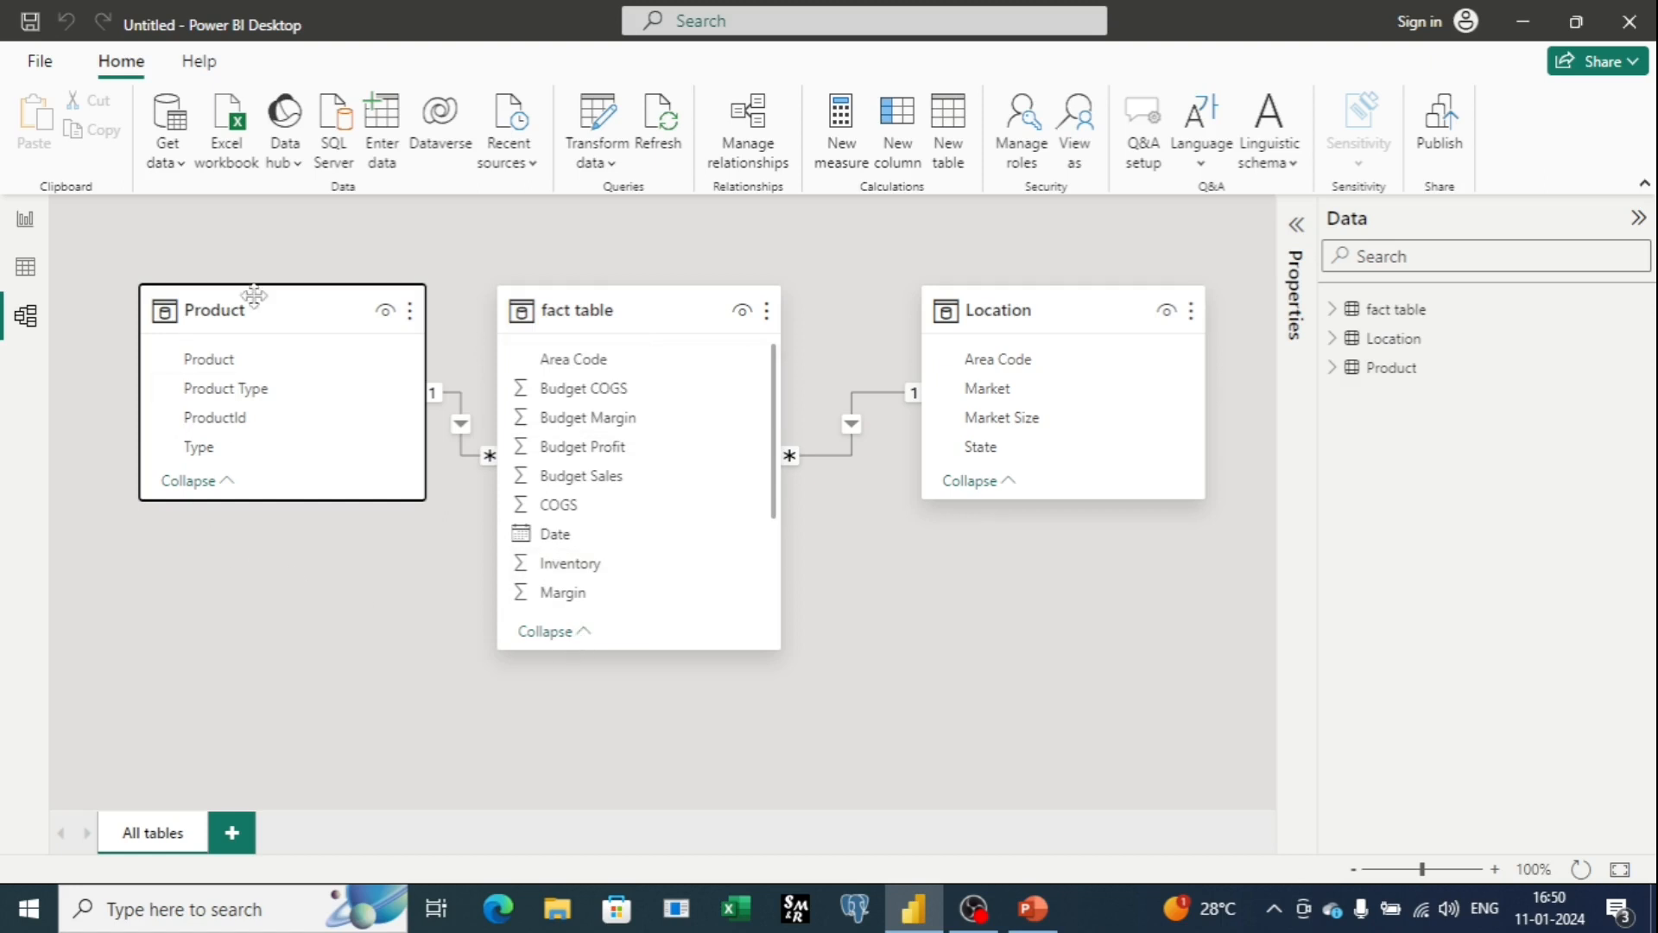
pyautogui.moveTo(245, 308)
pyautogui.moveTo(611, 317)
pyautogui.moveTo(1068, 310)
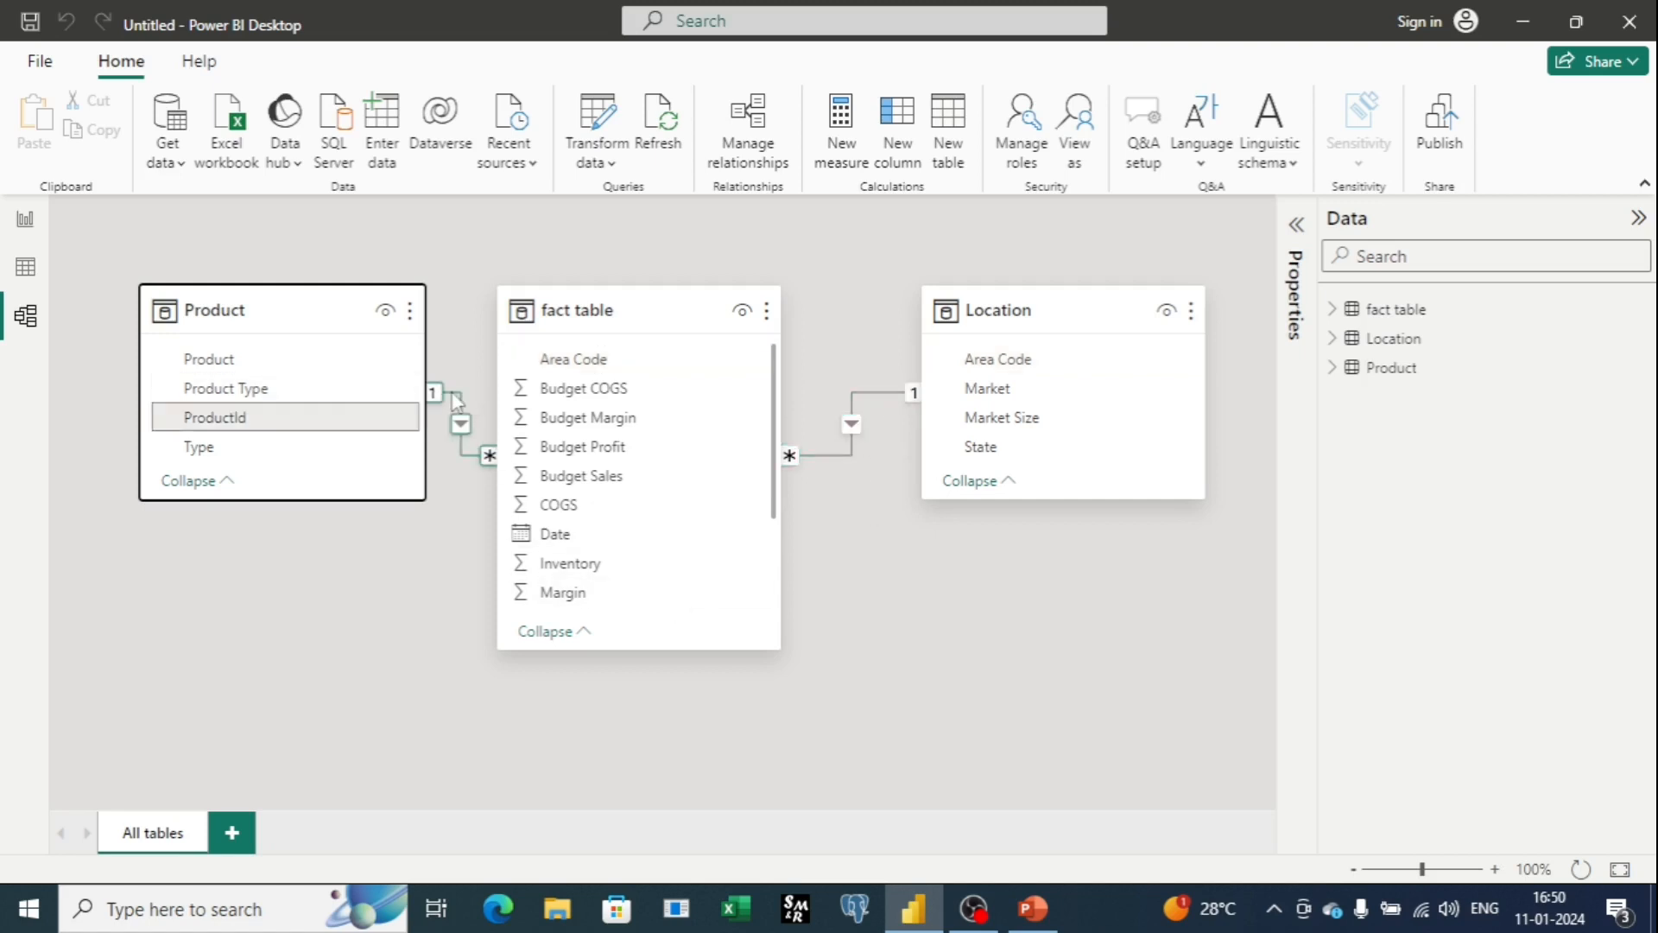
pyautogui.scroll(-3, 666, 411)
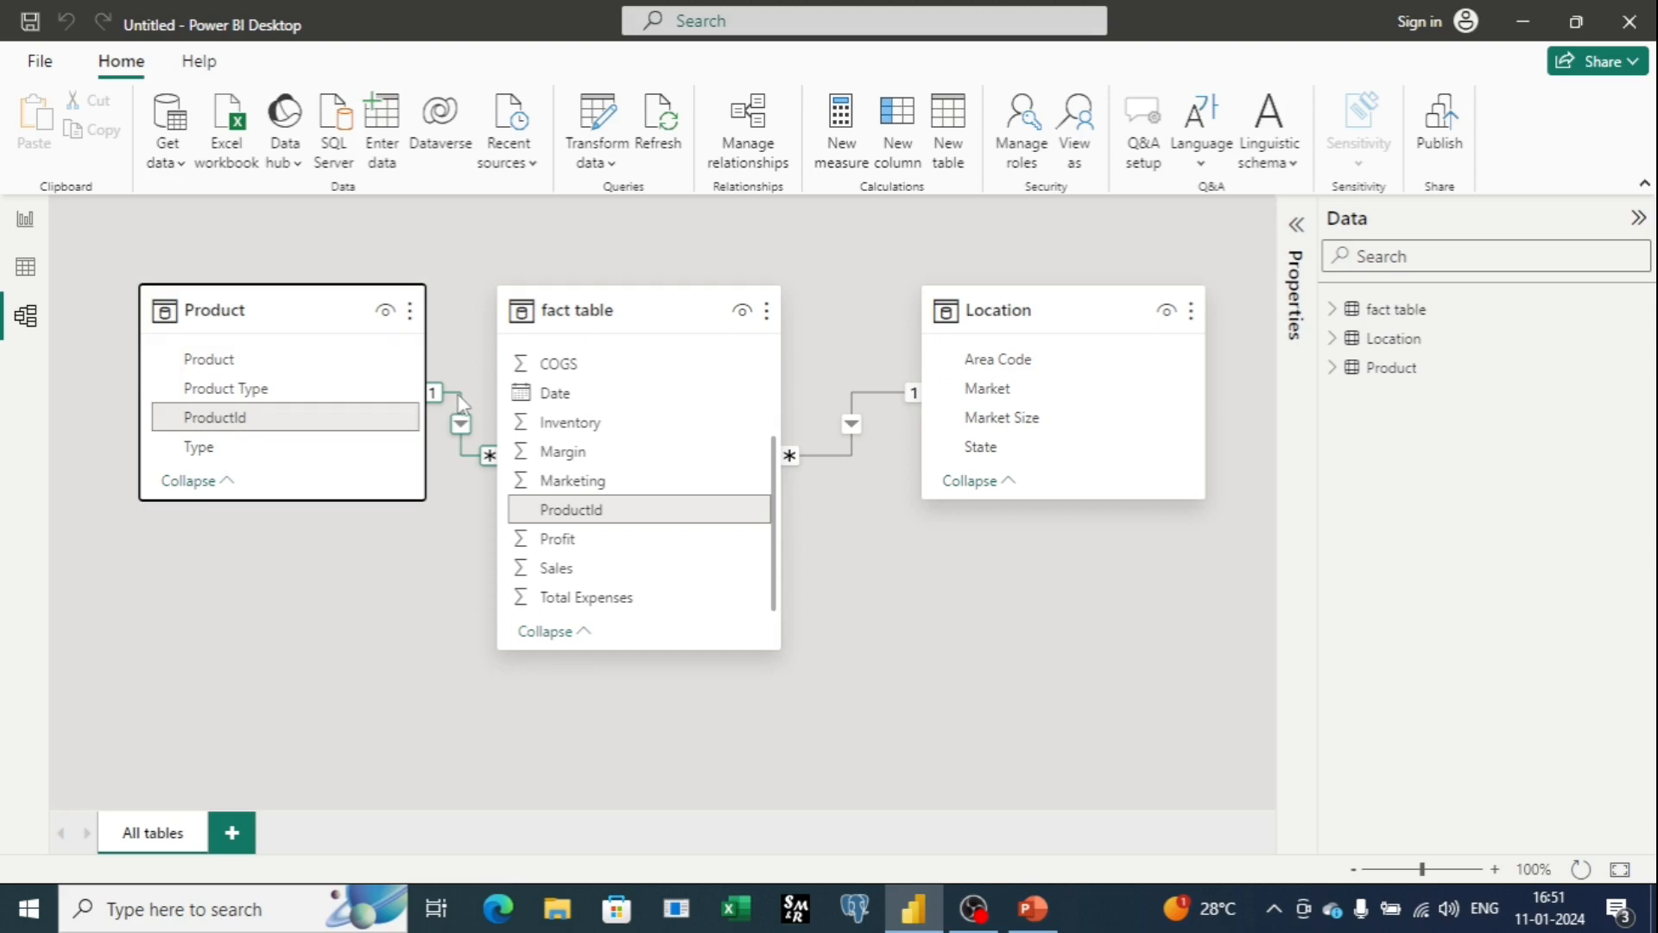
# Open the properties of the relationship between fact table and Location, check its linked columns, cardinality and cross-filter direction, and close them
pyautogui.rightClick(843, 463)
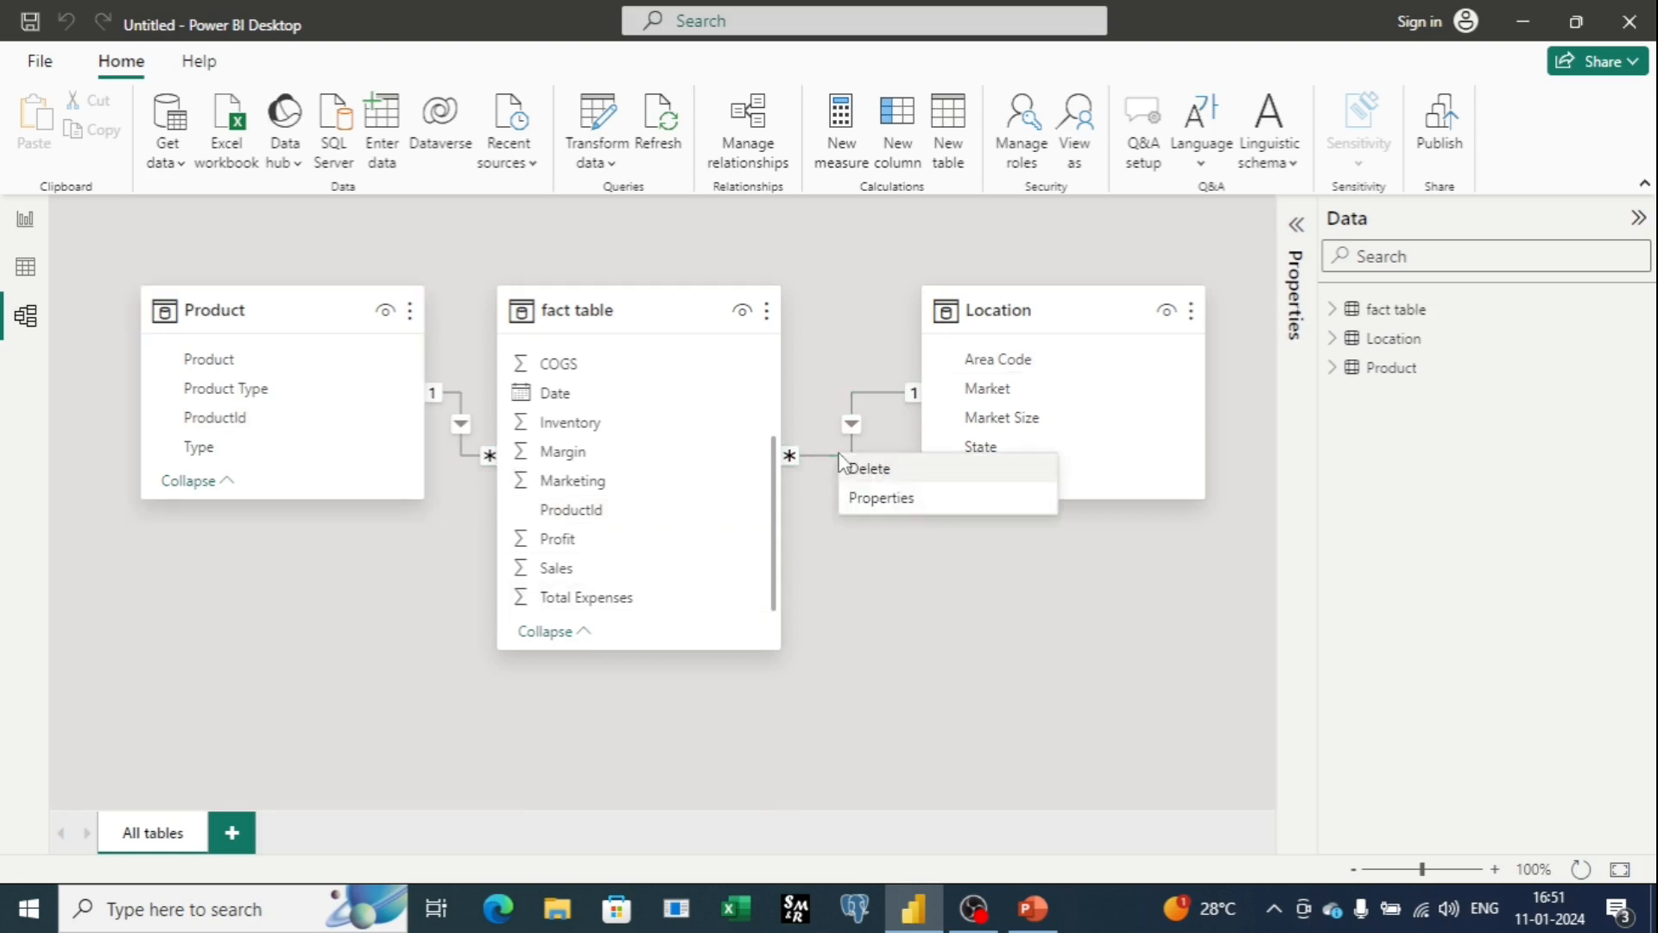
pyautogui.click(859, 501)
pyautogui.doubleClick(858, 501)
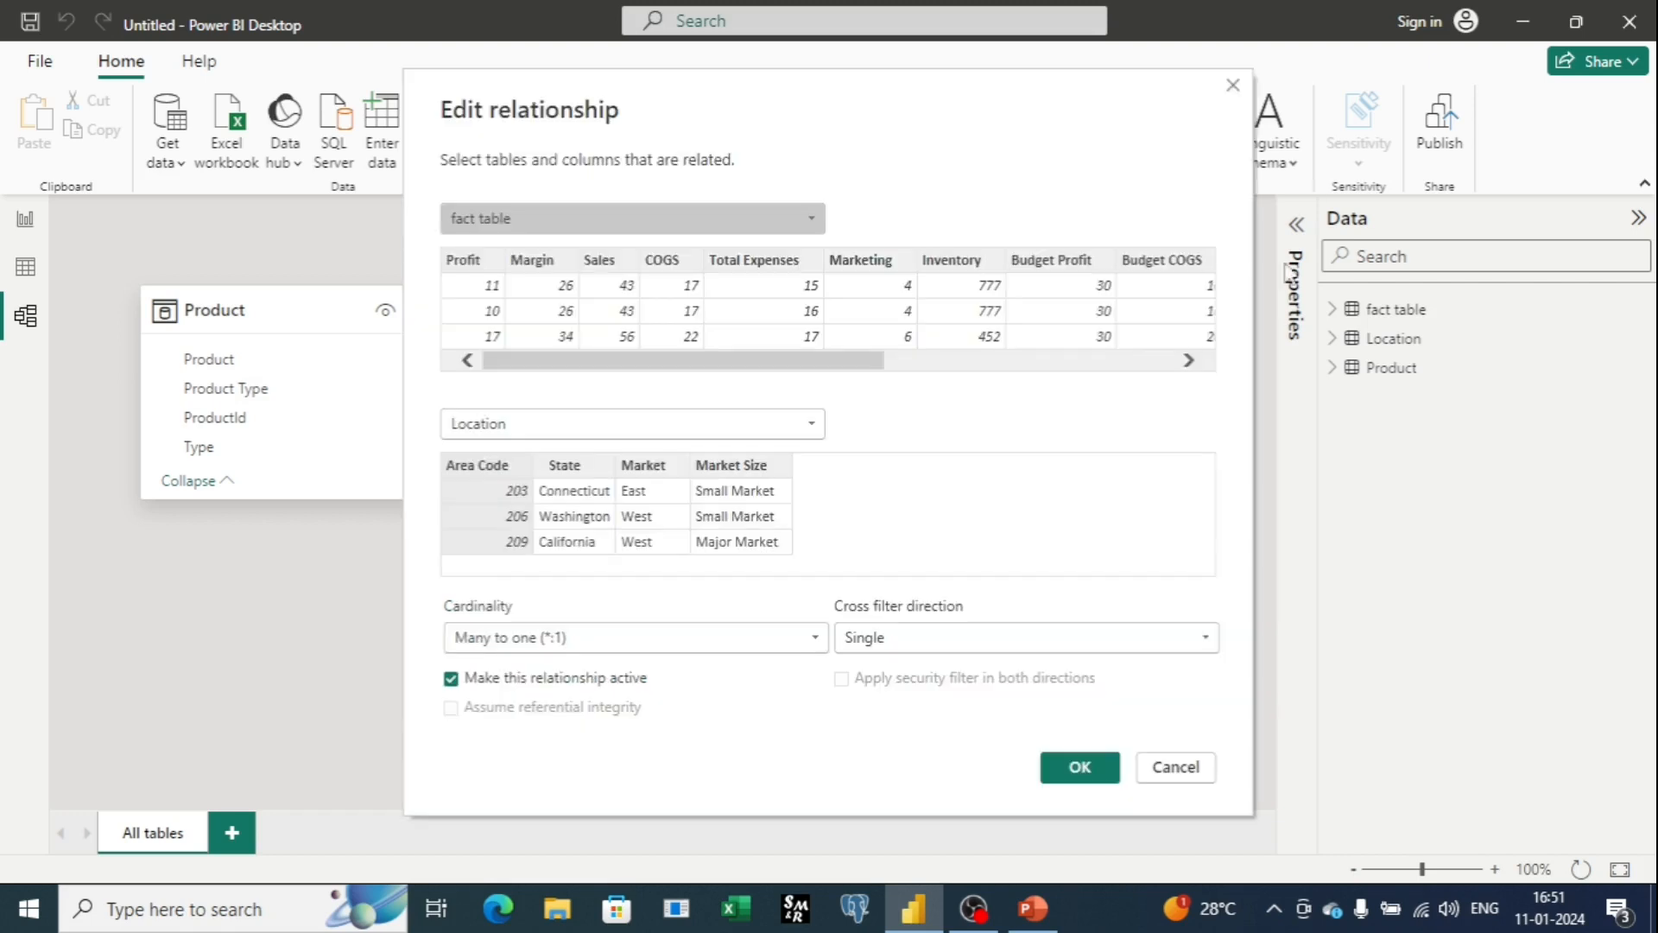
pyautogui.moveTo(710, 366); pyautogui.dragTo(967, 363)
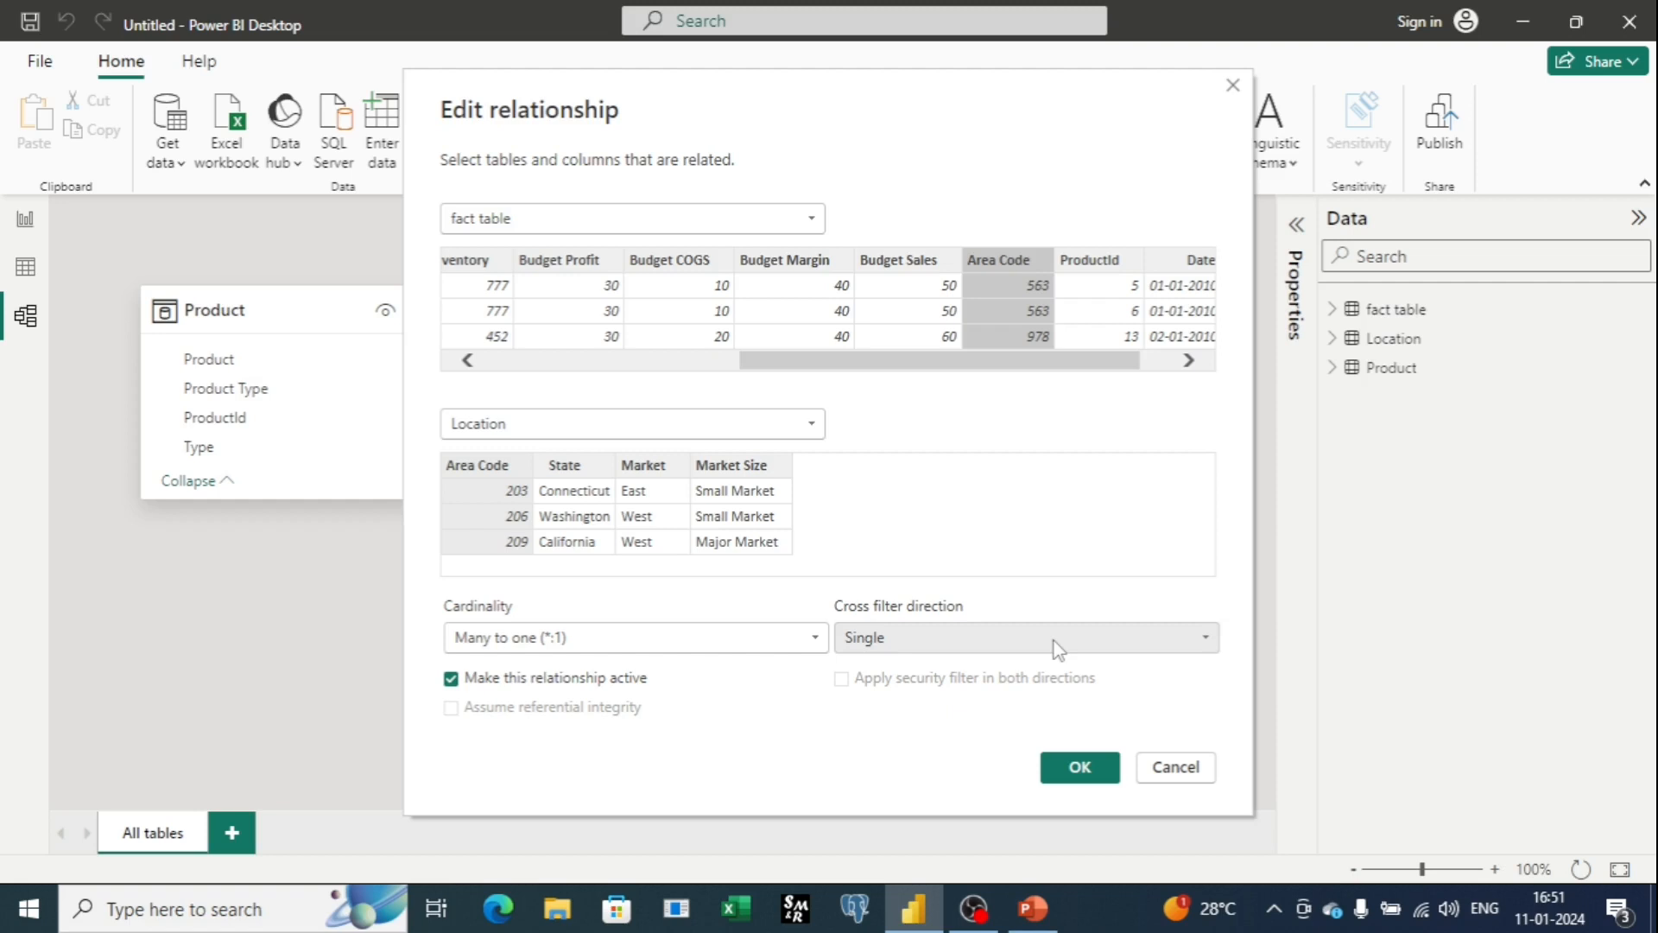
pyautogui.click(1071, 771)
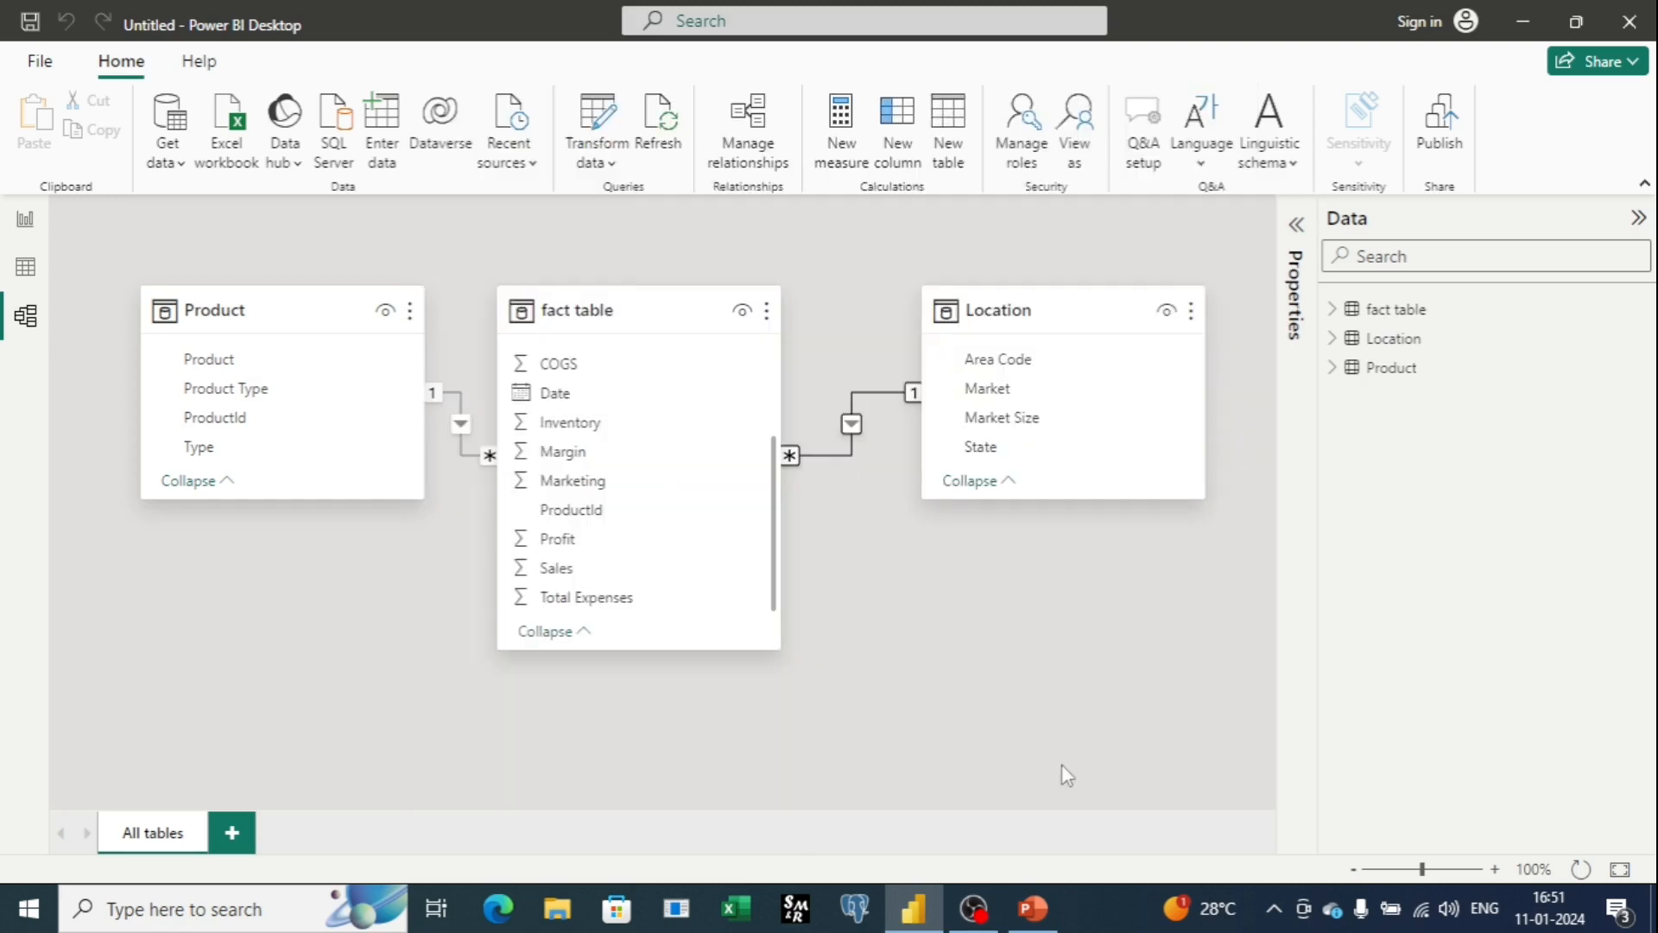
# Look through the rows of the fact table, Location and Product tables in the table view
pyautogui.click(26, 267)
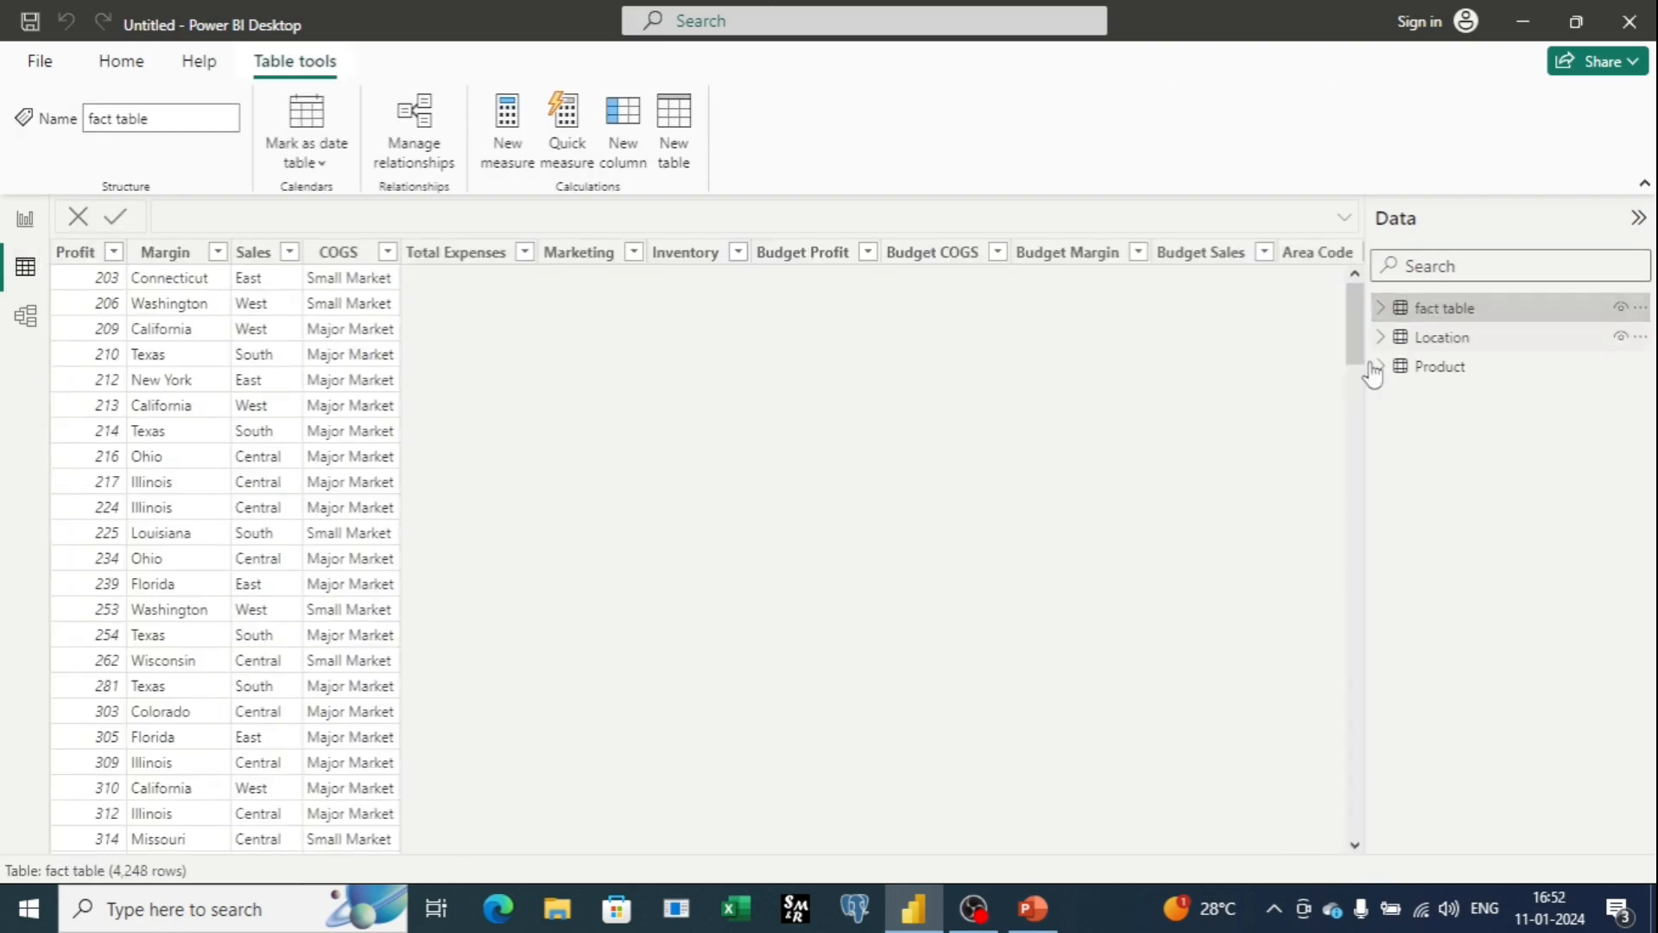
pyautogui.scroll(-12, 909, 428)
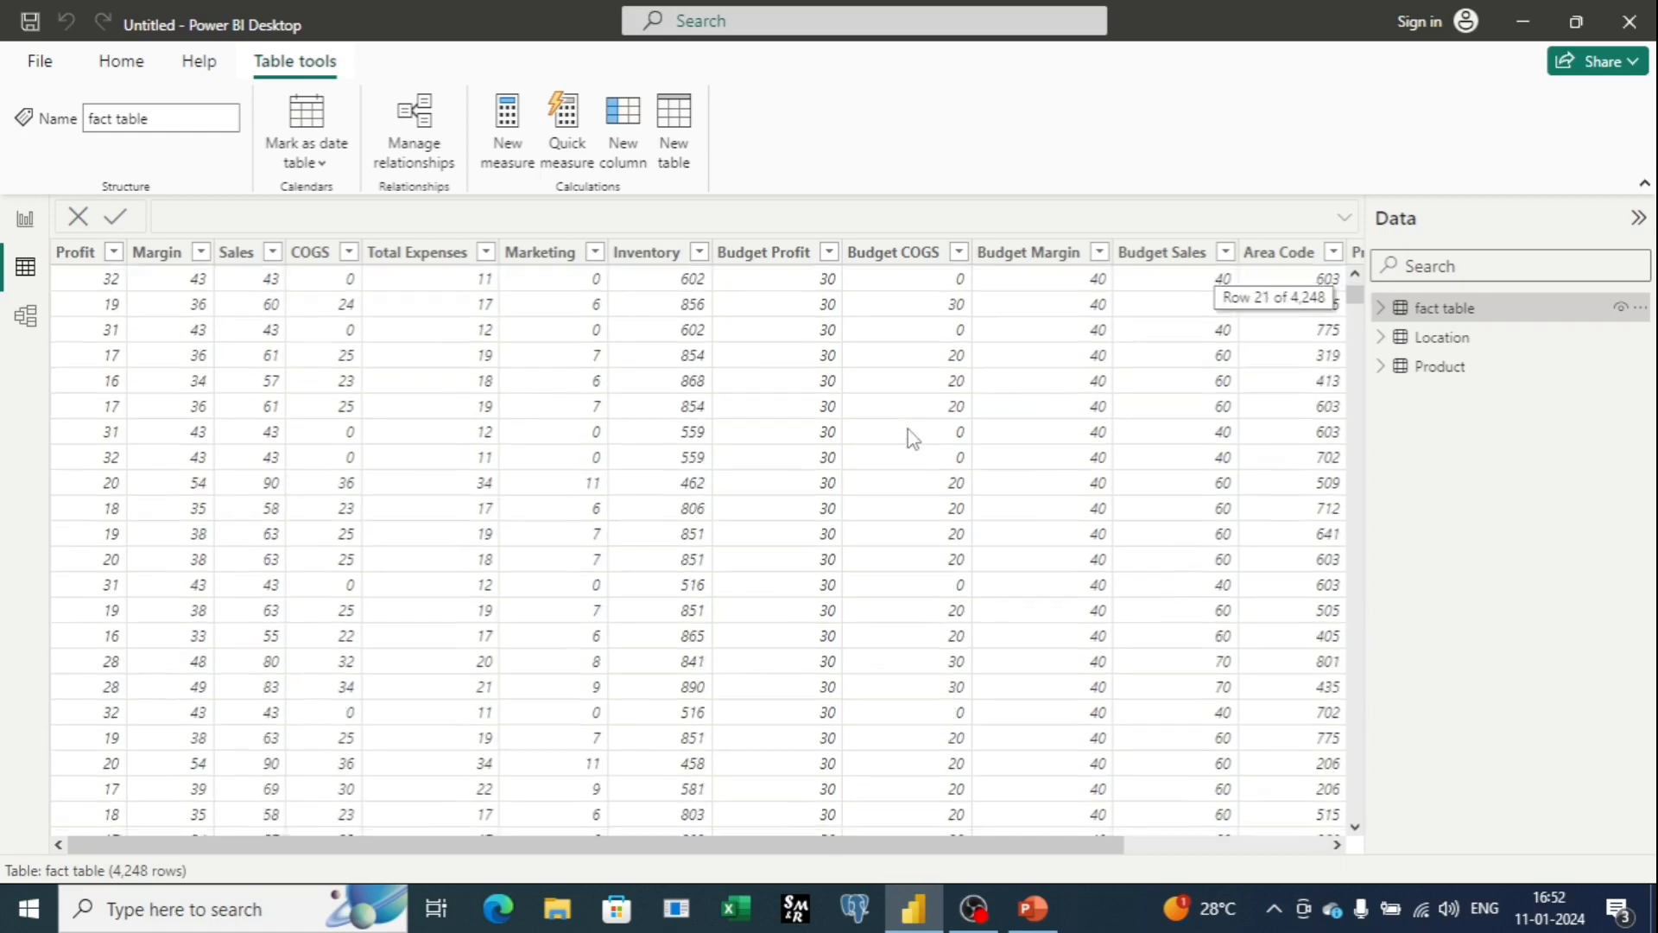
pyautogui.scroll(-6, 1062, 432)
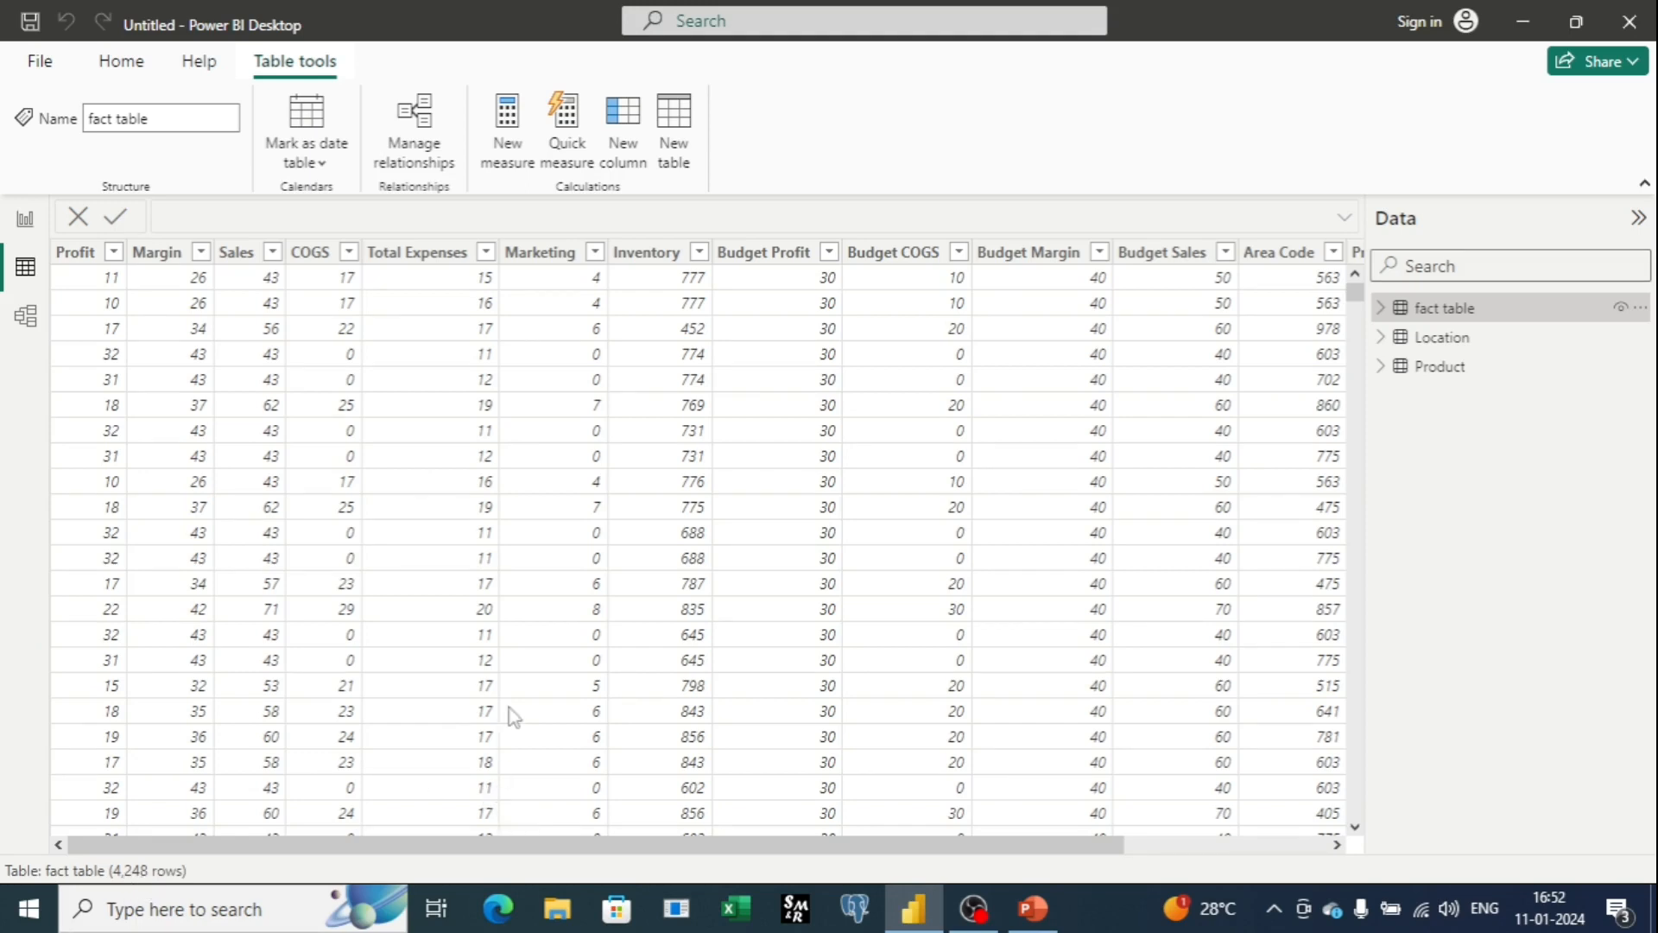
pyautogui.click(1459, 338)
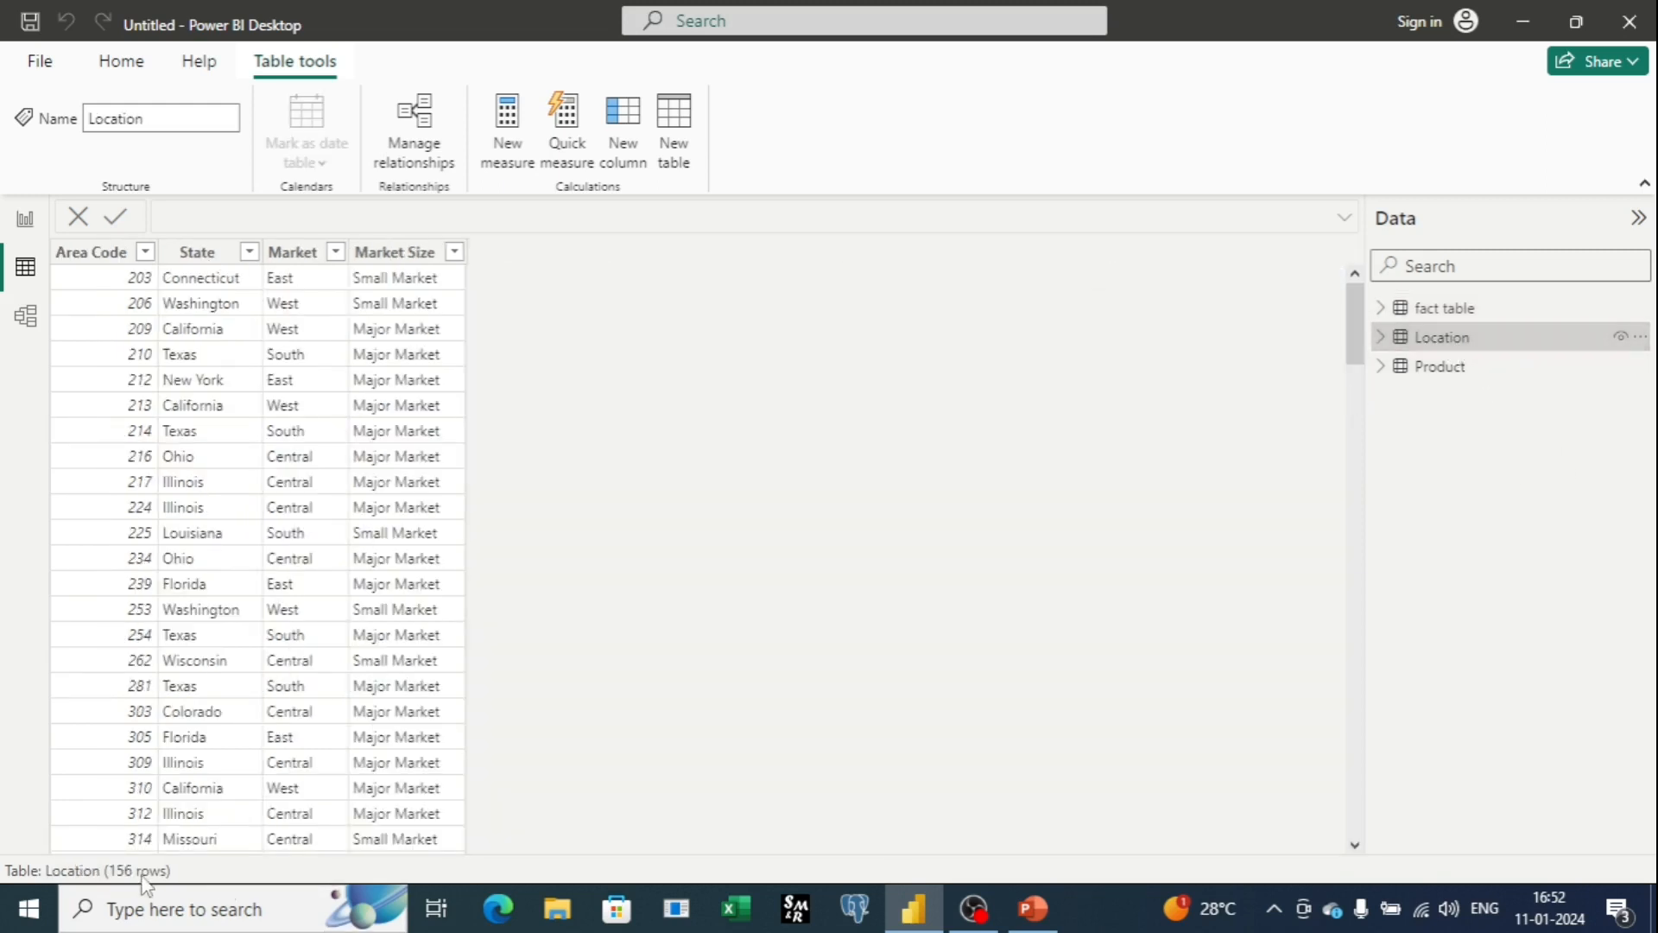
pyautogui.click(1469, 371)
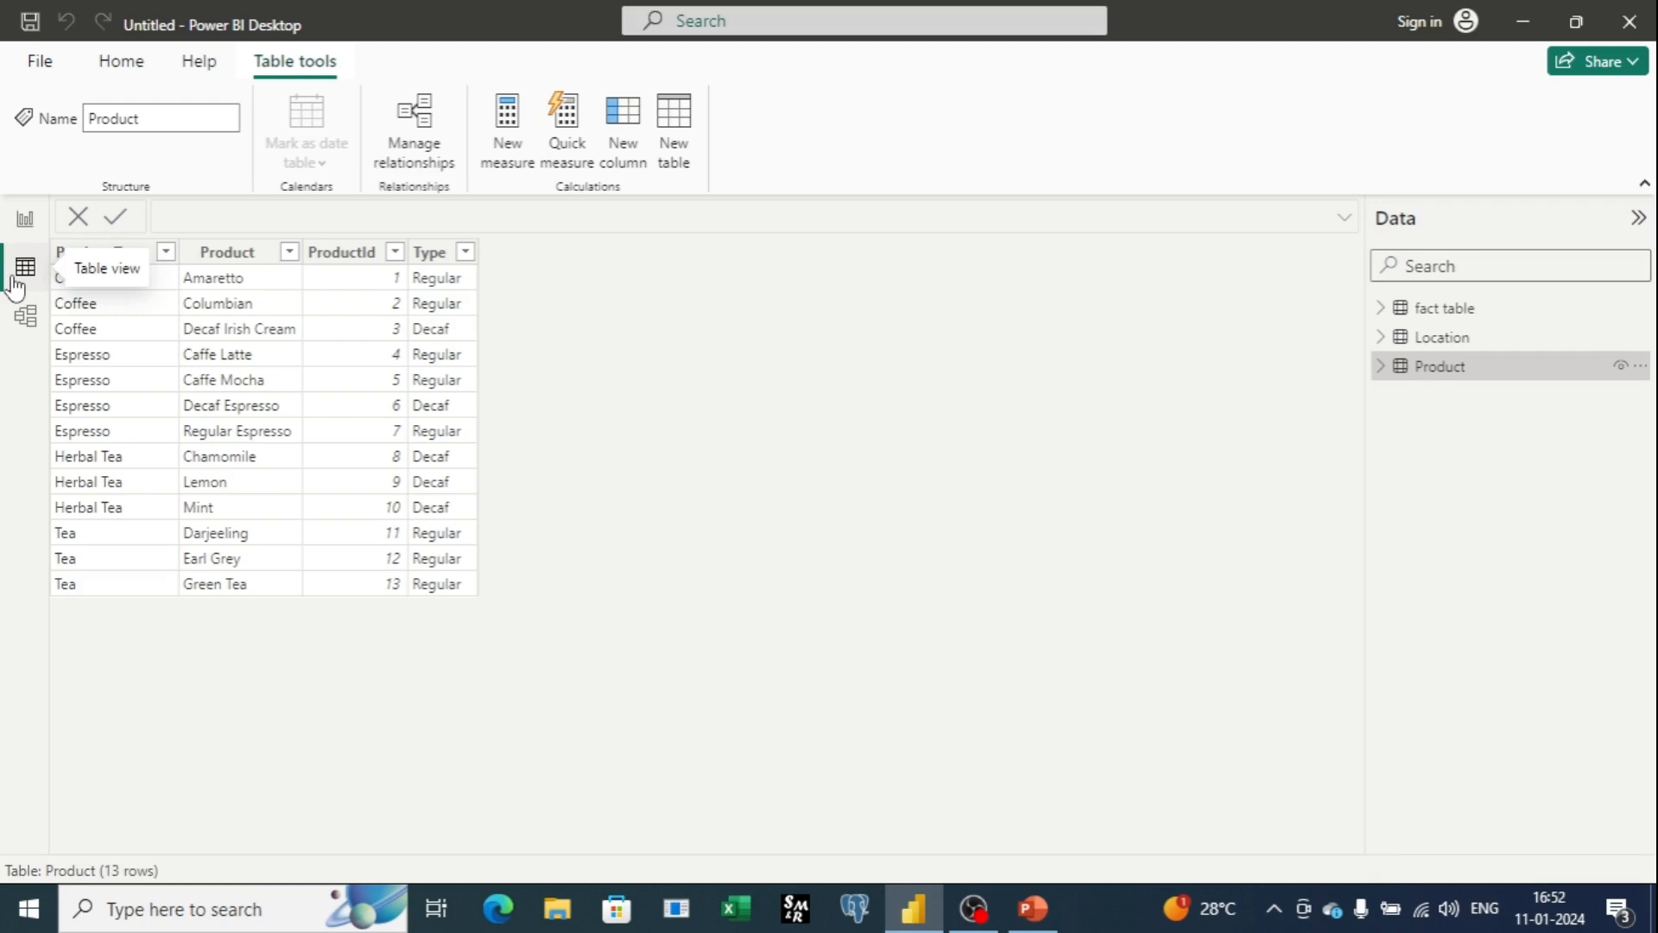
# Return to the report view and examine the commands for inserting elements, modeling, themes, refreshing data and getting more visuals
pyautogui.click(26, 221)
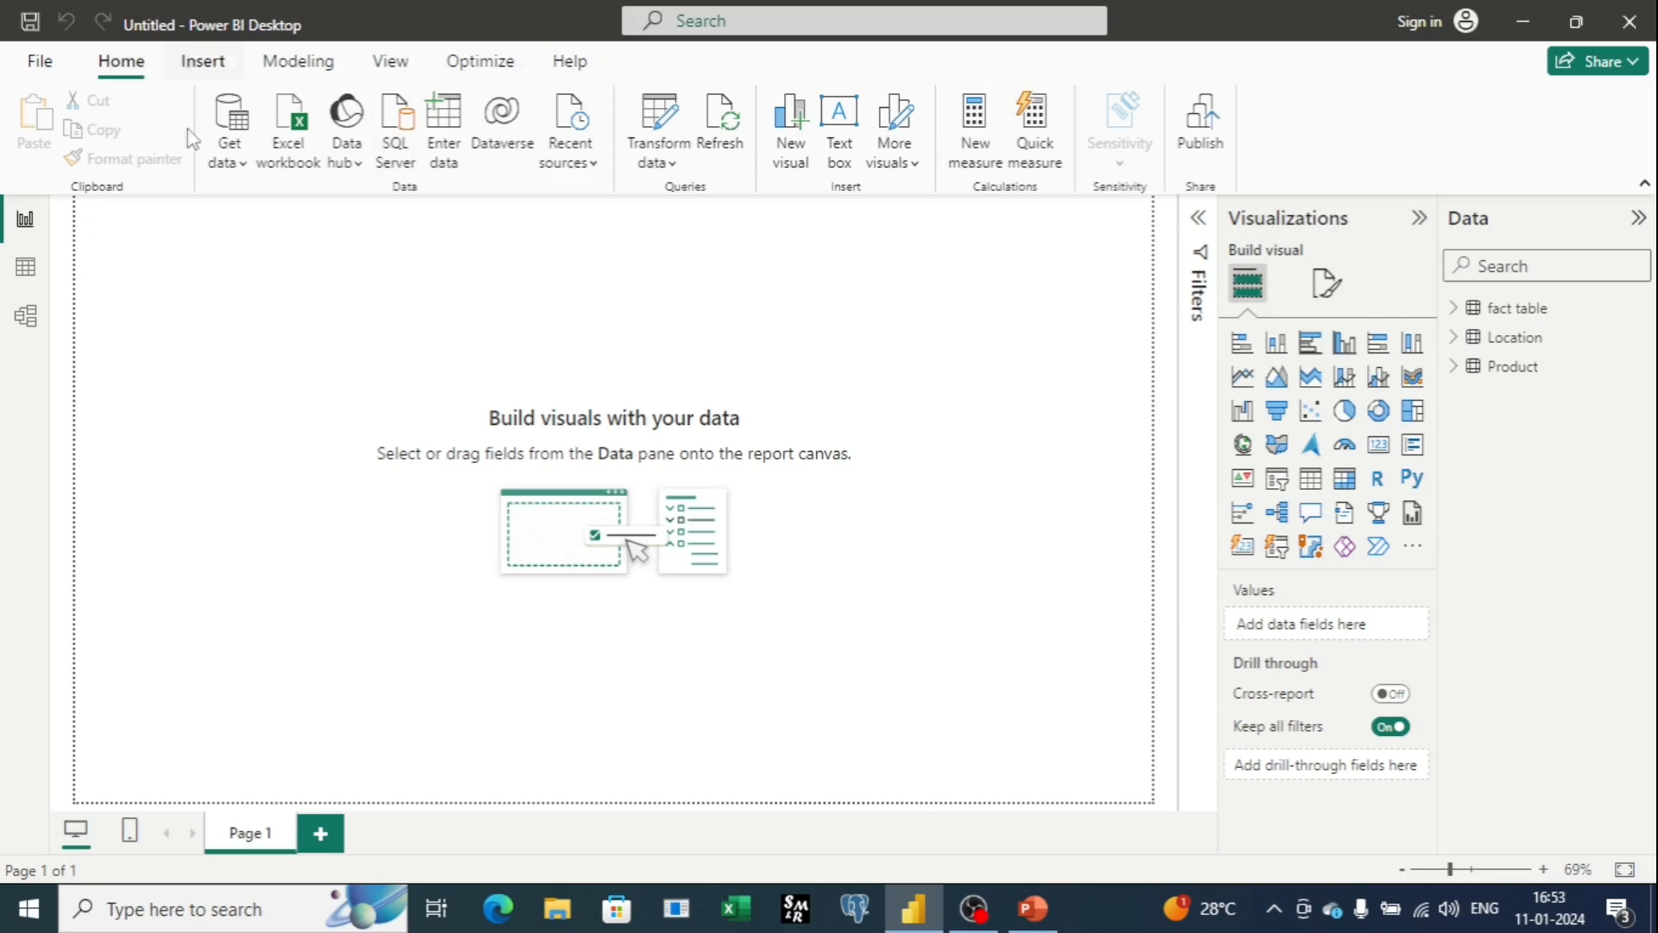
pyautogui.click(200, 62)
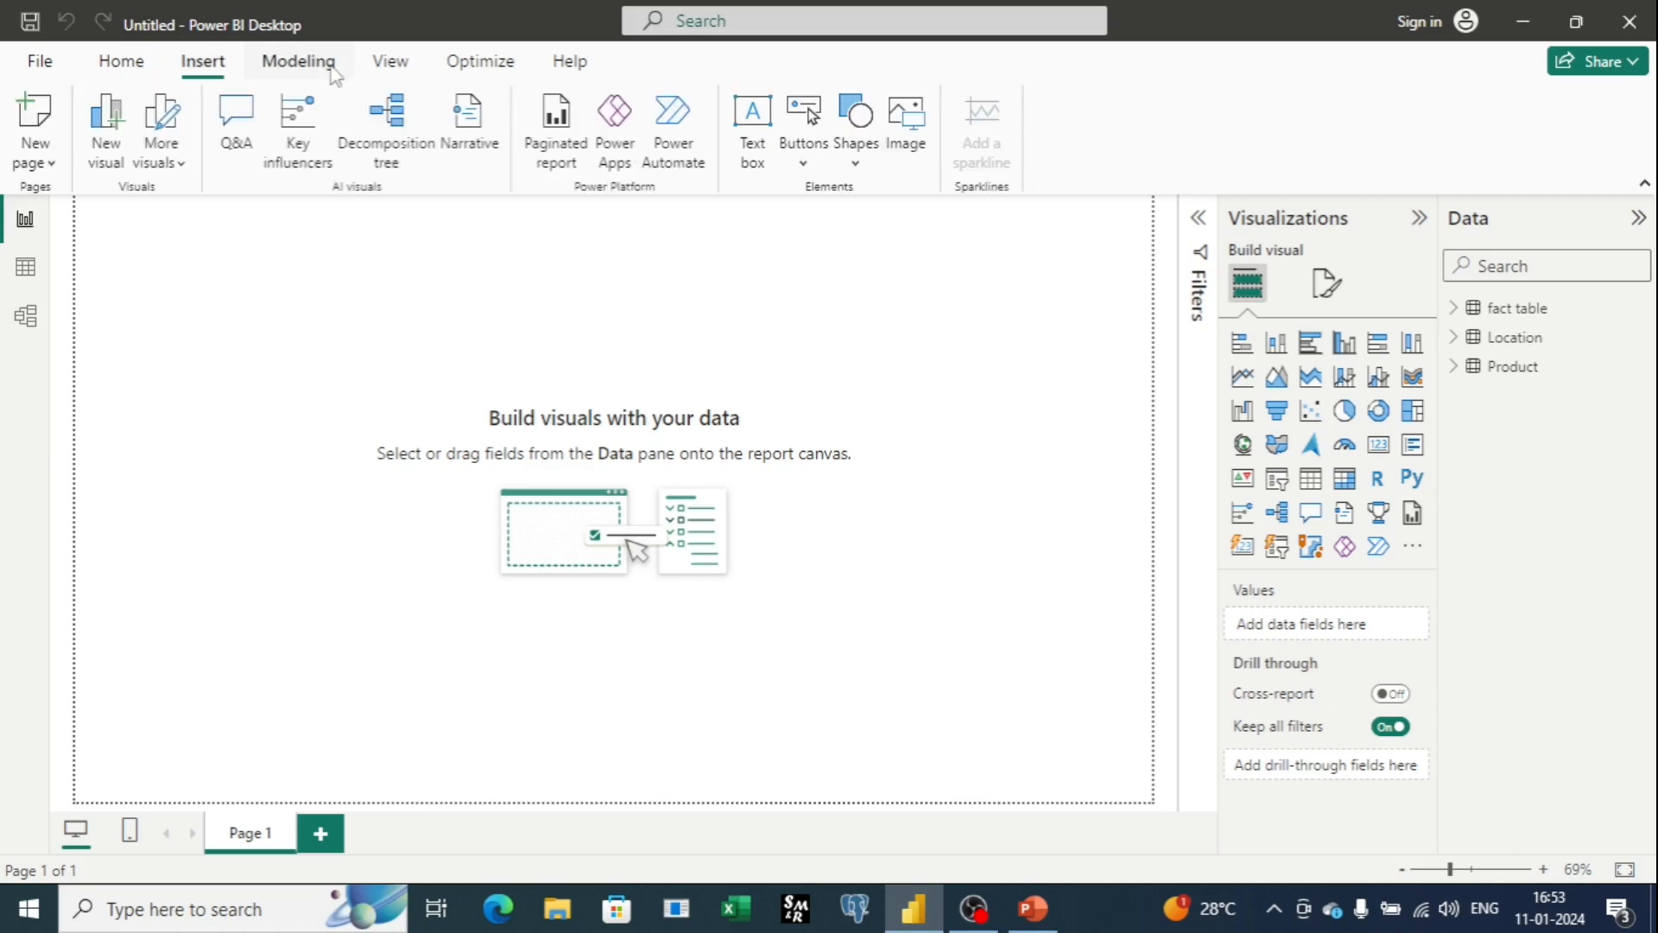
pyautogui.click(328, 65)
pyautogui.click(389, 62)
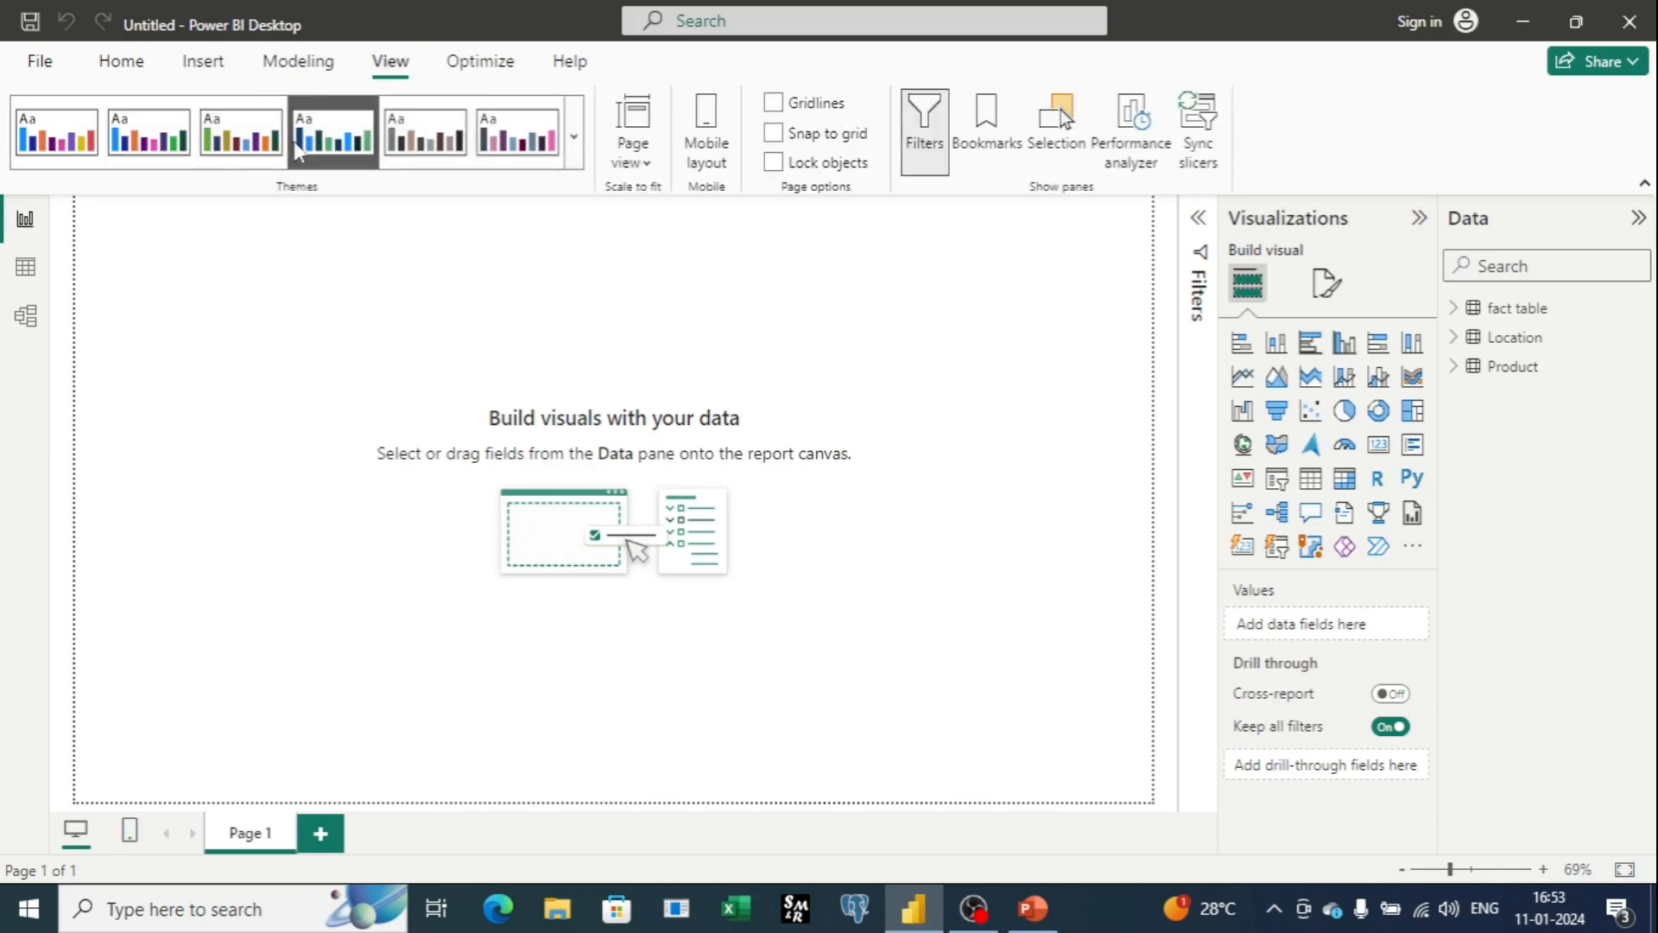
pyautogui.click(133, 74)
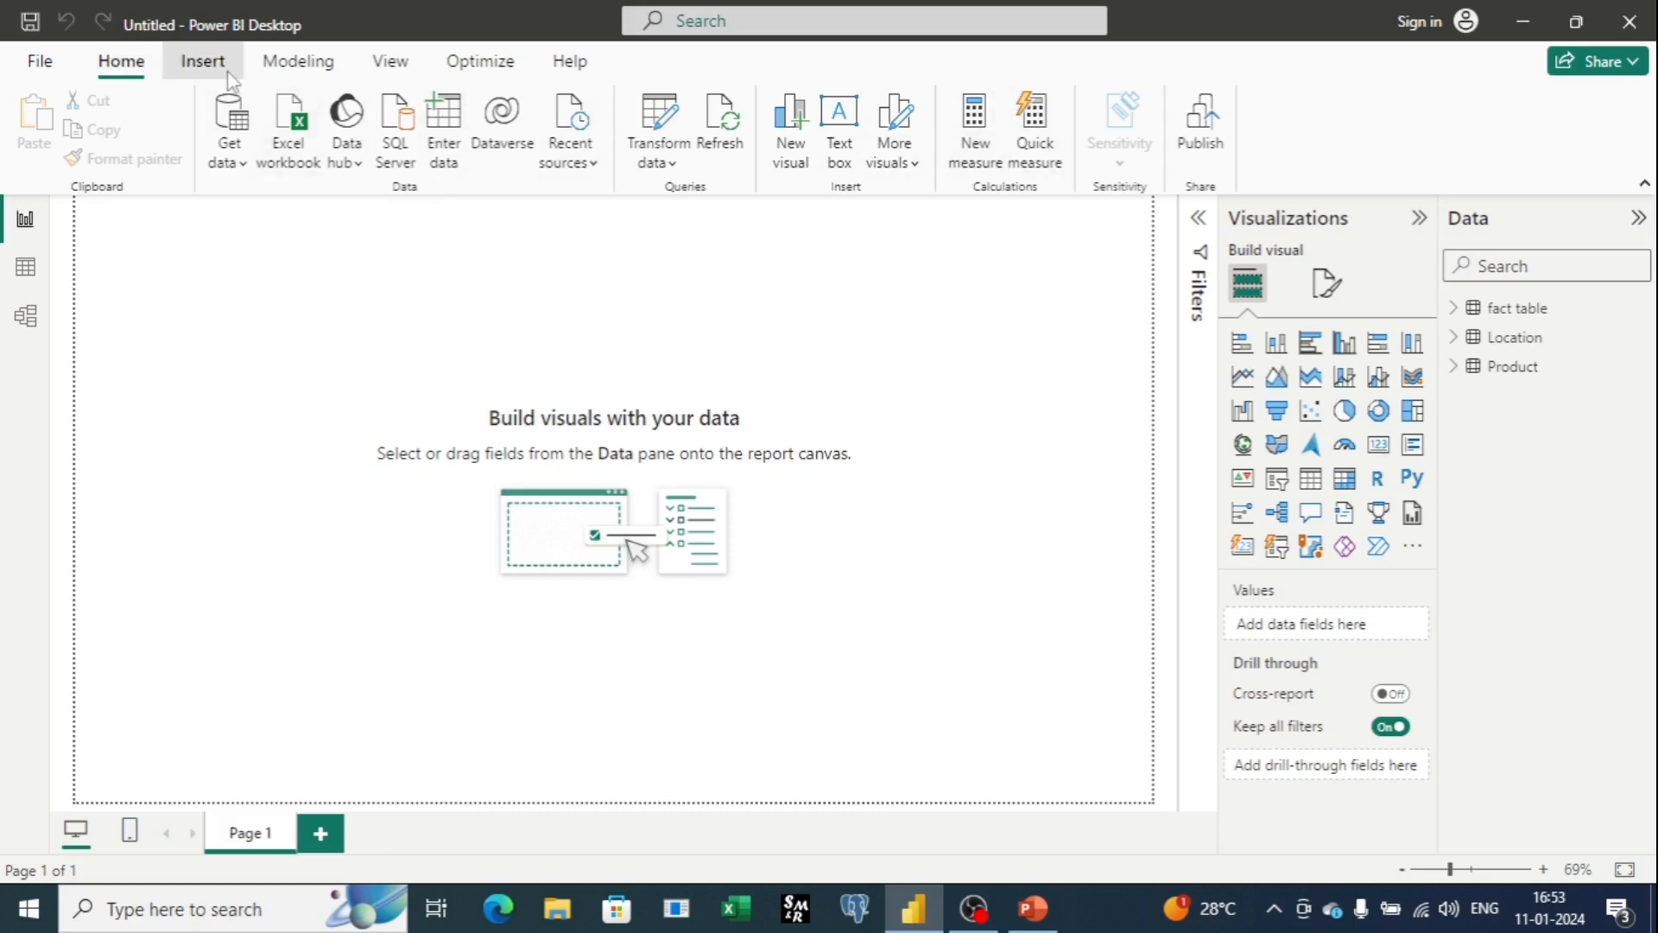
pyautogui.click(203, 61)
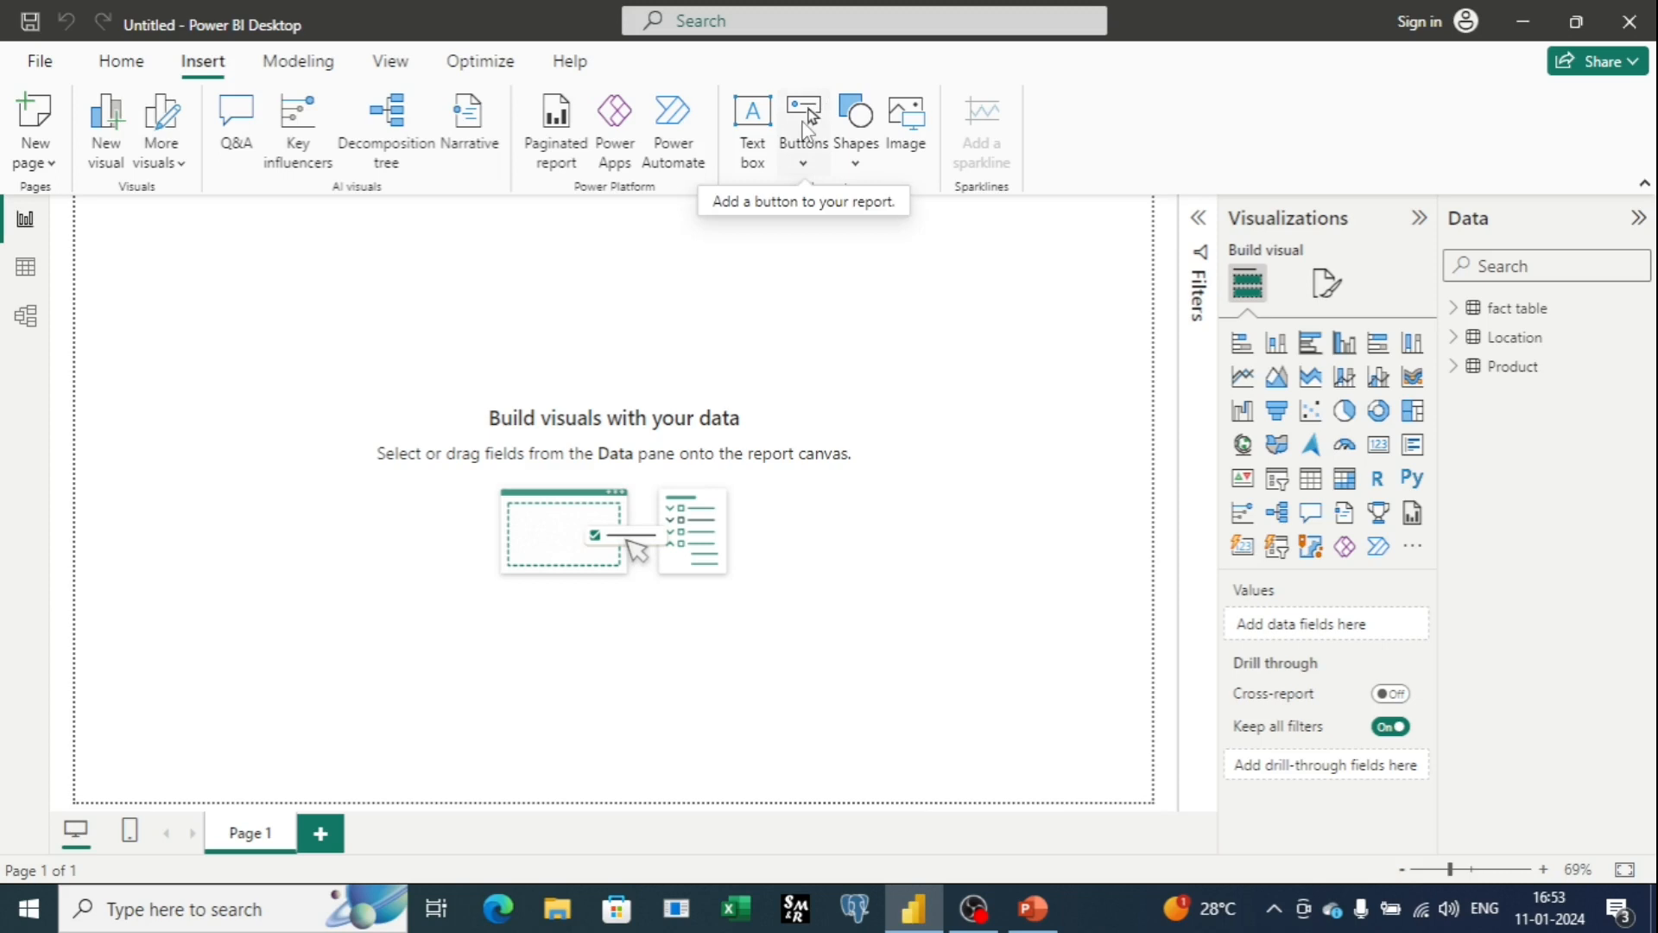
pyautogui.click(110, 76)
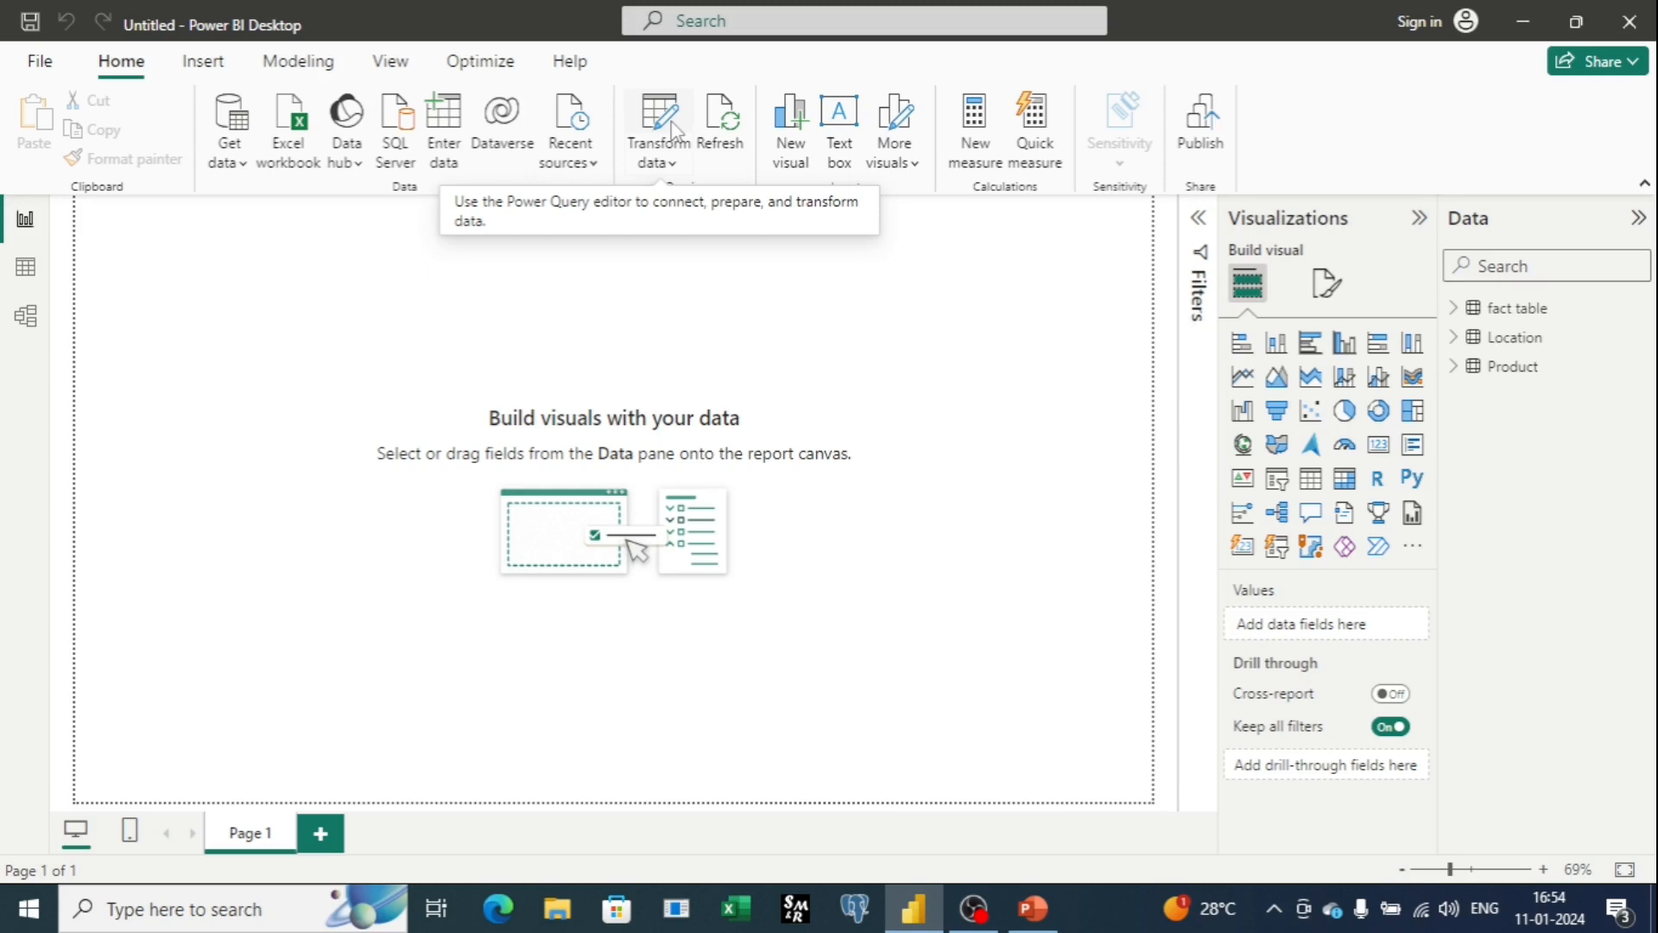
pyautogui.click(736, 134)
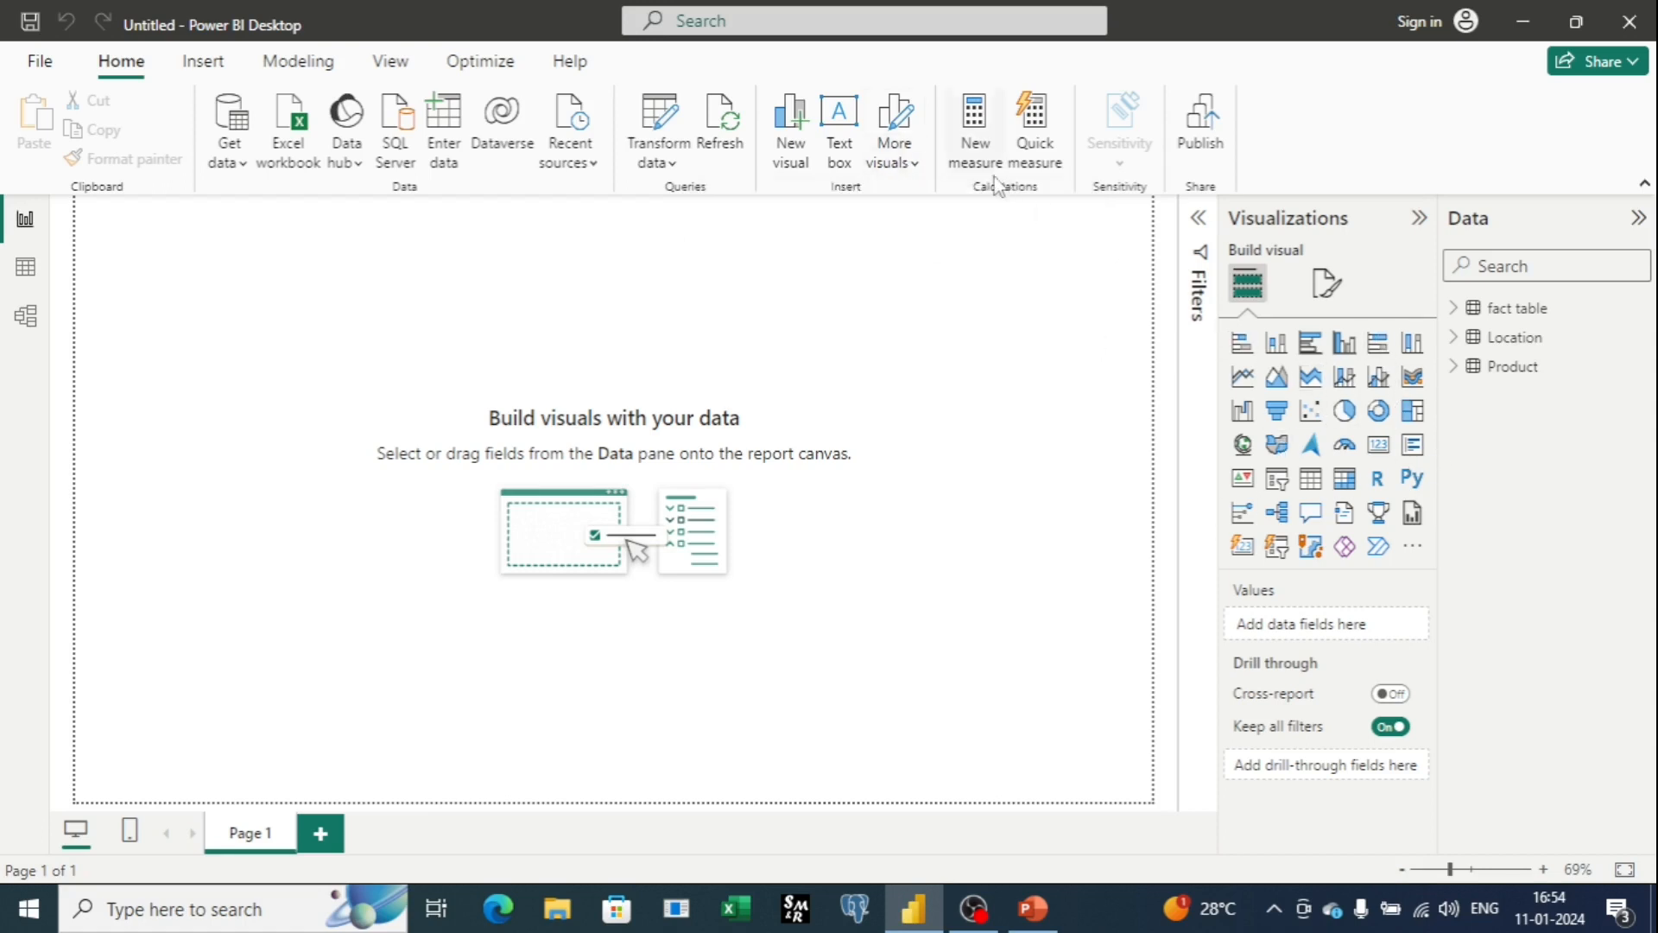
pyautogui.click(916, 175)
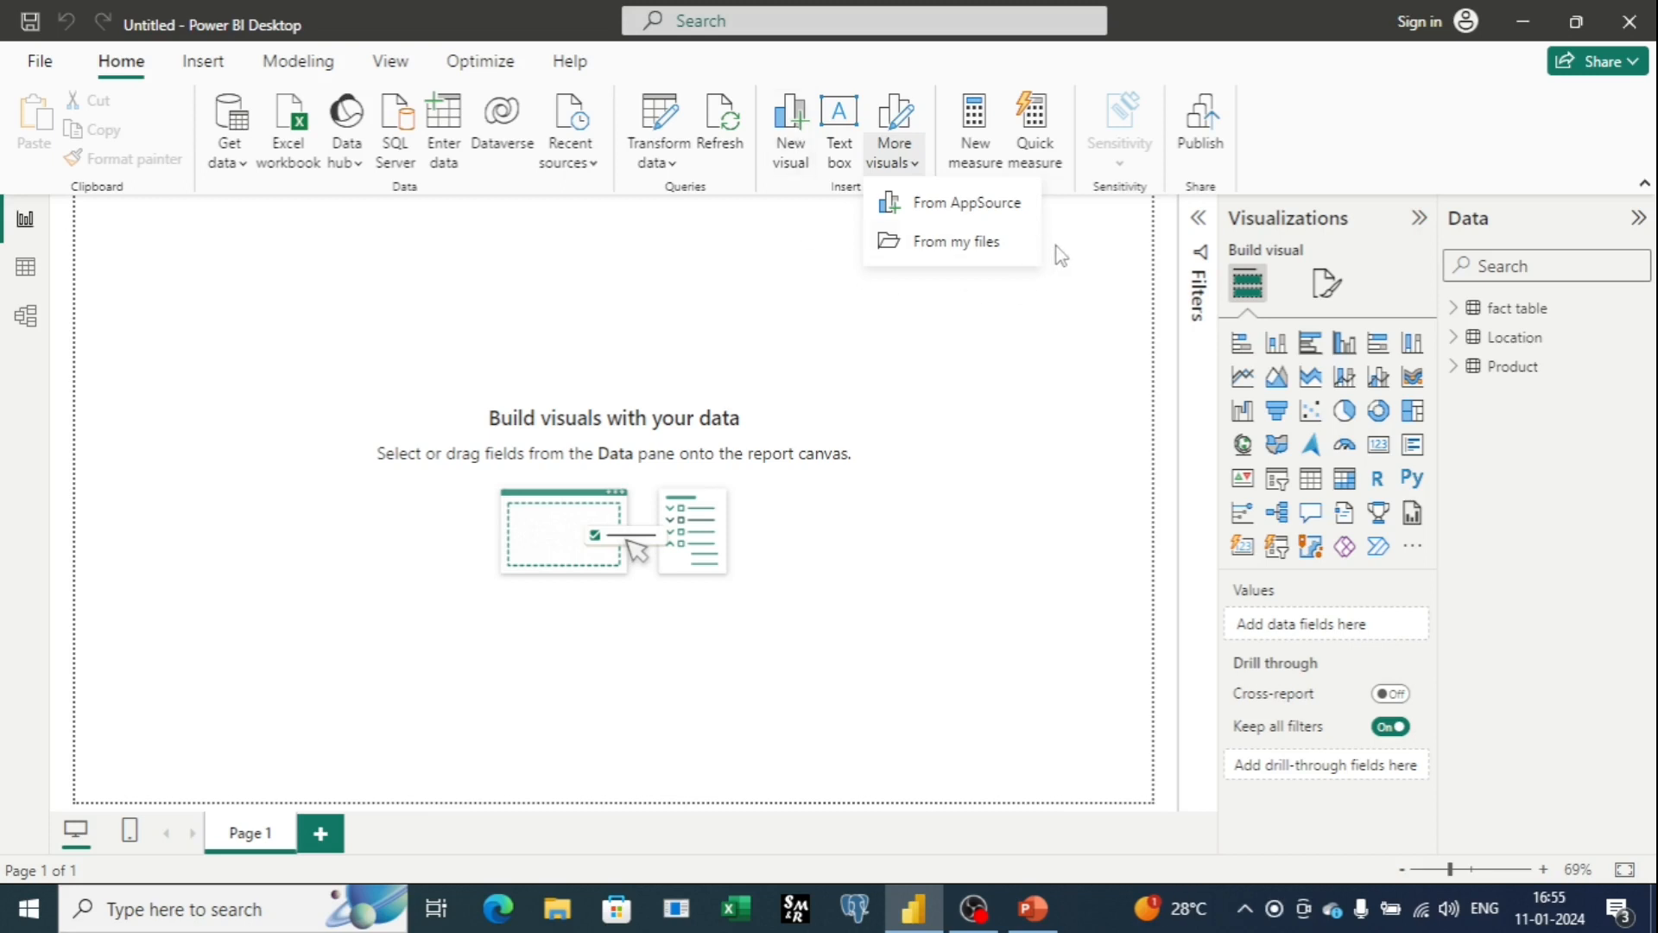
pyautogui.click(1024, 199)
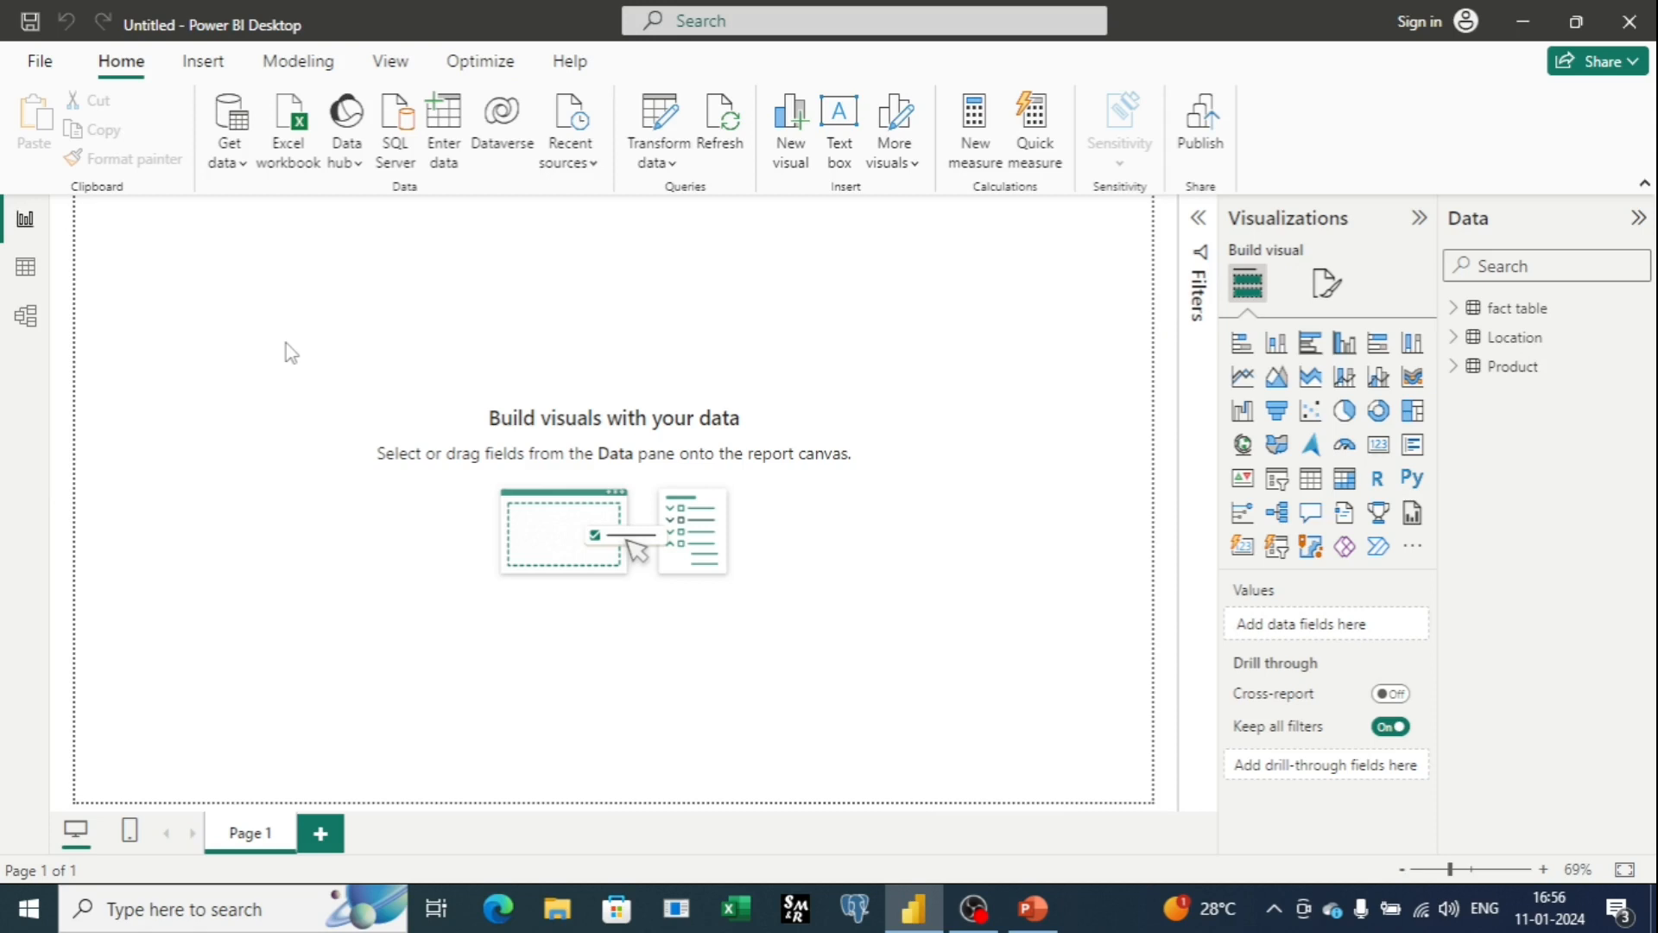
# Add an empty visual to Page 1, trying the stacked bar and stacked column chart types before setting it to a table
pyautogui.click(1200, 218)
pyautogui.click(1200, 220)
pyautogui.click(1252, 345)
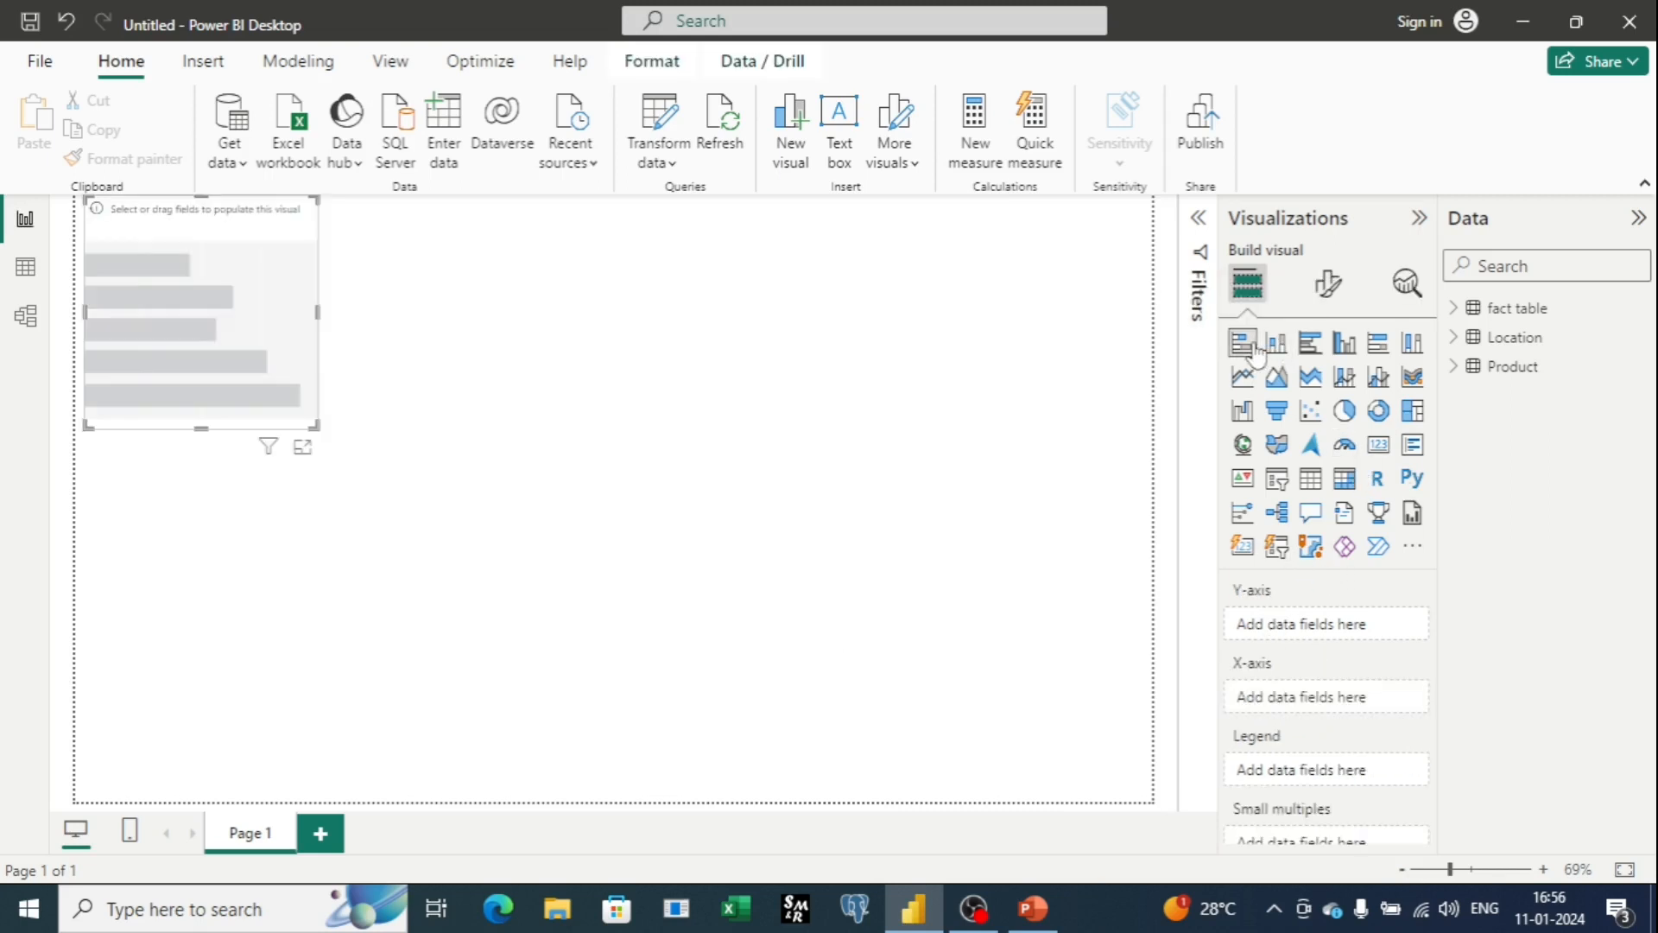
pyautogui.scroll(-1, 1328, 683)
pyautogui.click(1278, 348)
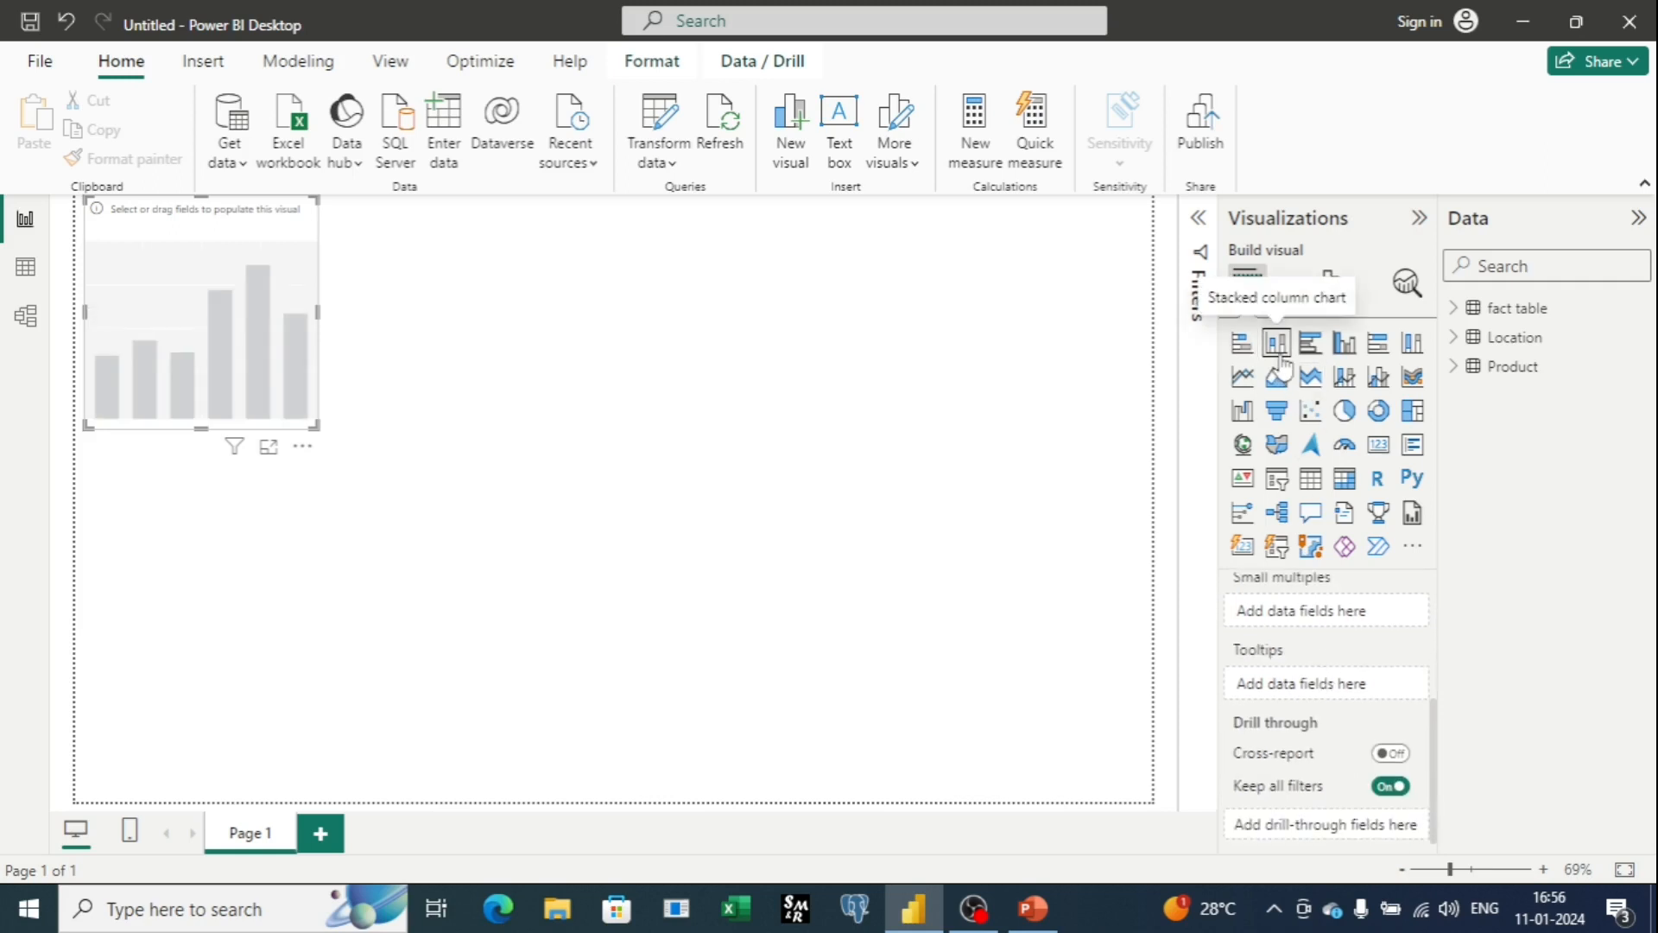
pyautogui.scroll(3, 1363, 660)
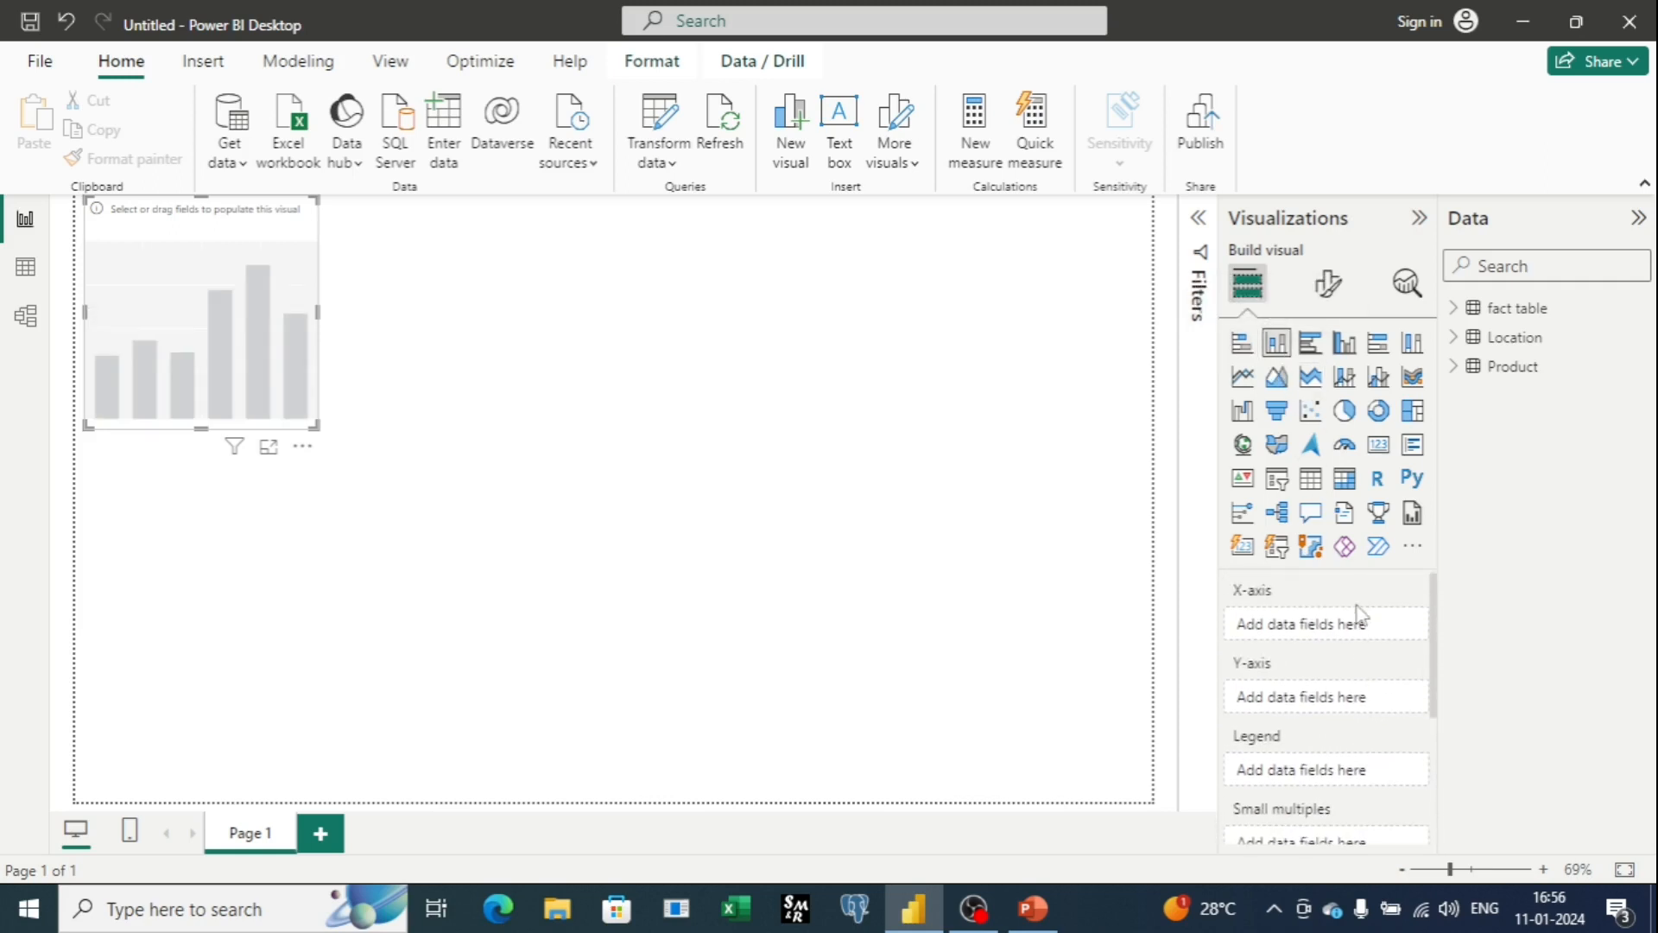
pyautogui.click(1312, 480)
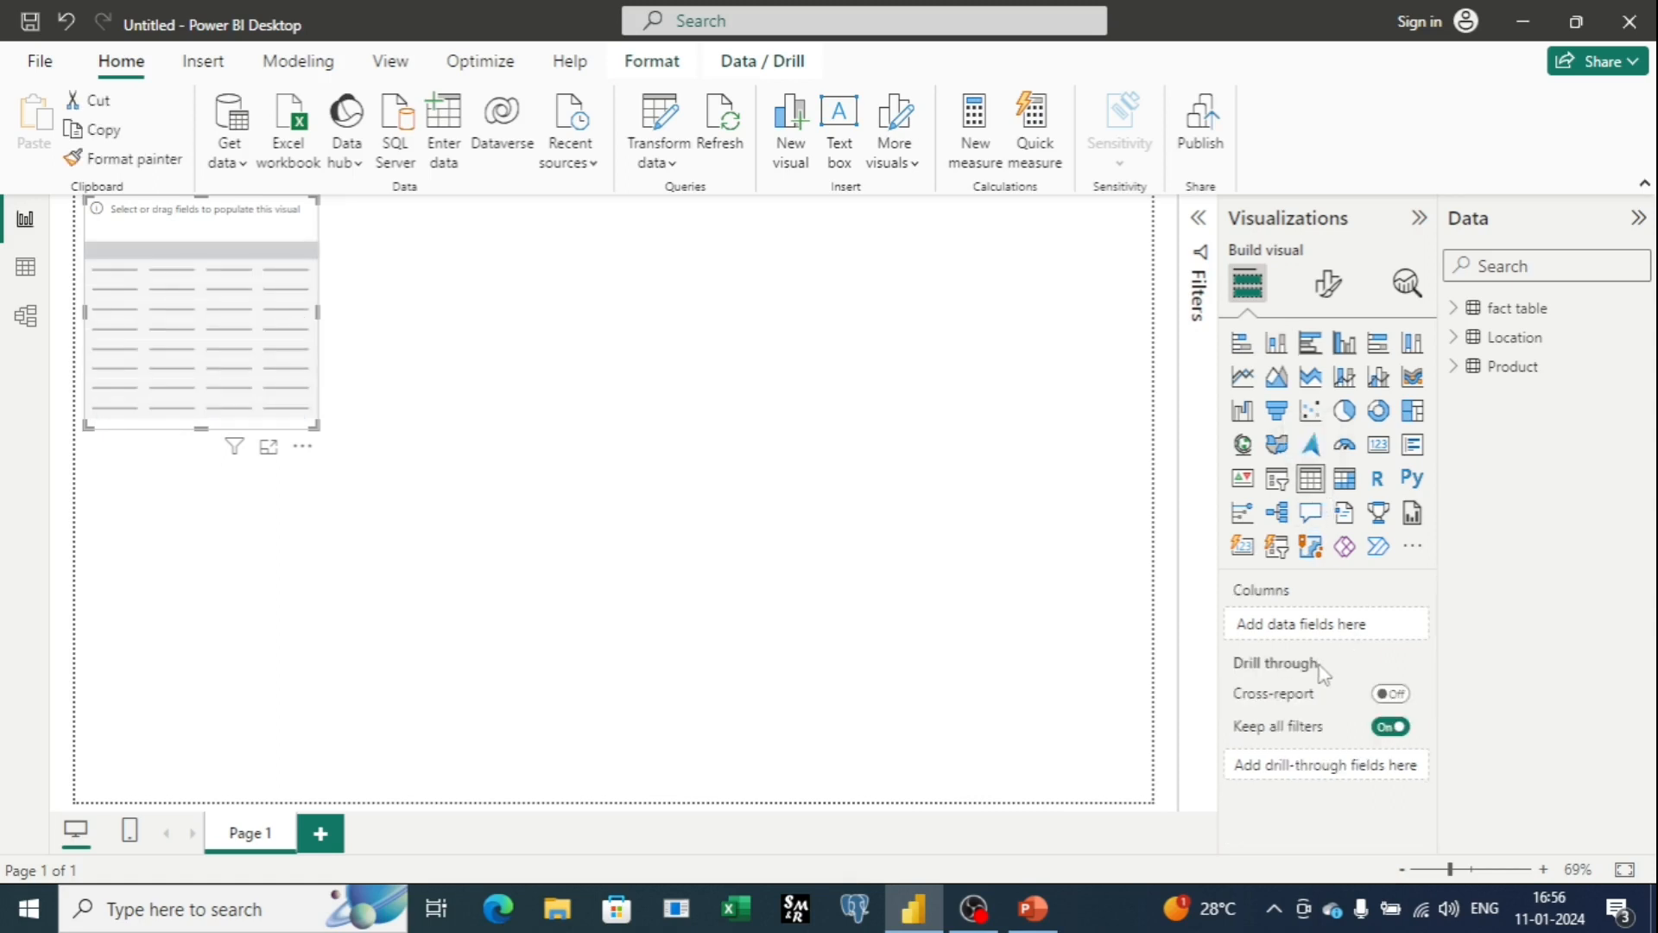
# Change the empty visual to a donut chart and examine its field wells from Legend through Drill through
pyautogui.click(1378, 410)
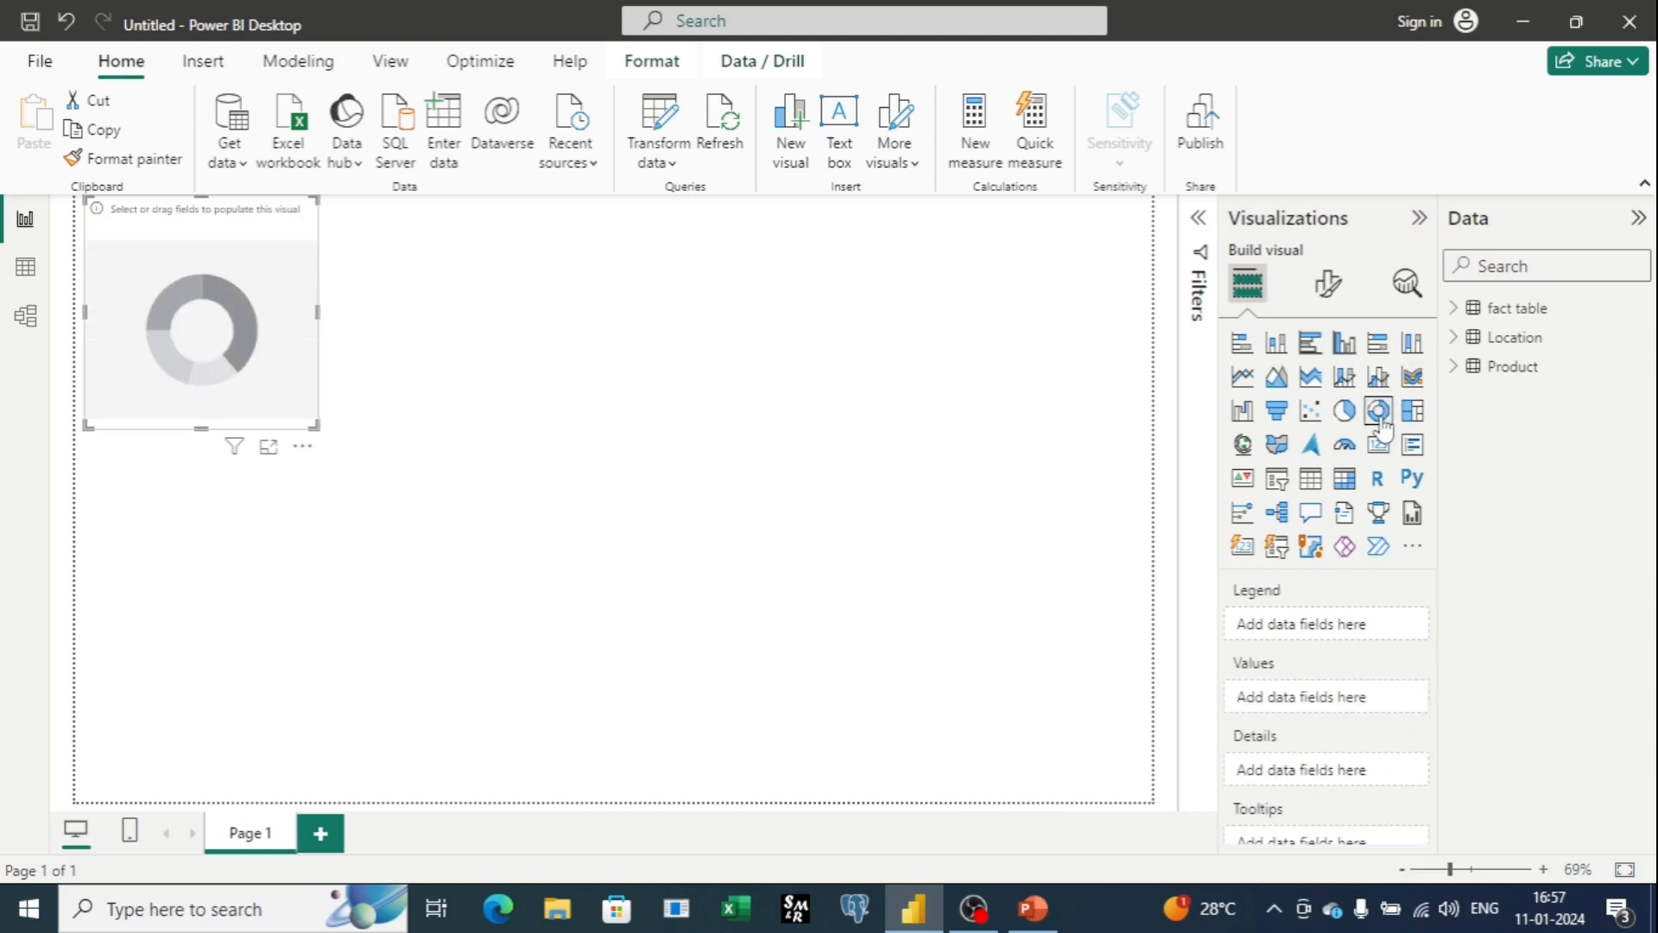
pyautogui.scroll(-3, 1374, 670)
pyautogui.scroll(3, 1373, 670)
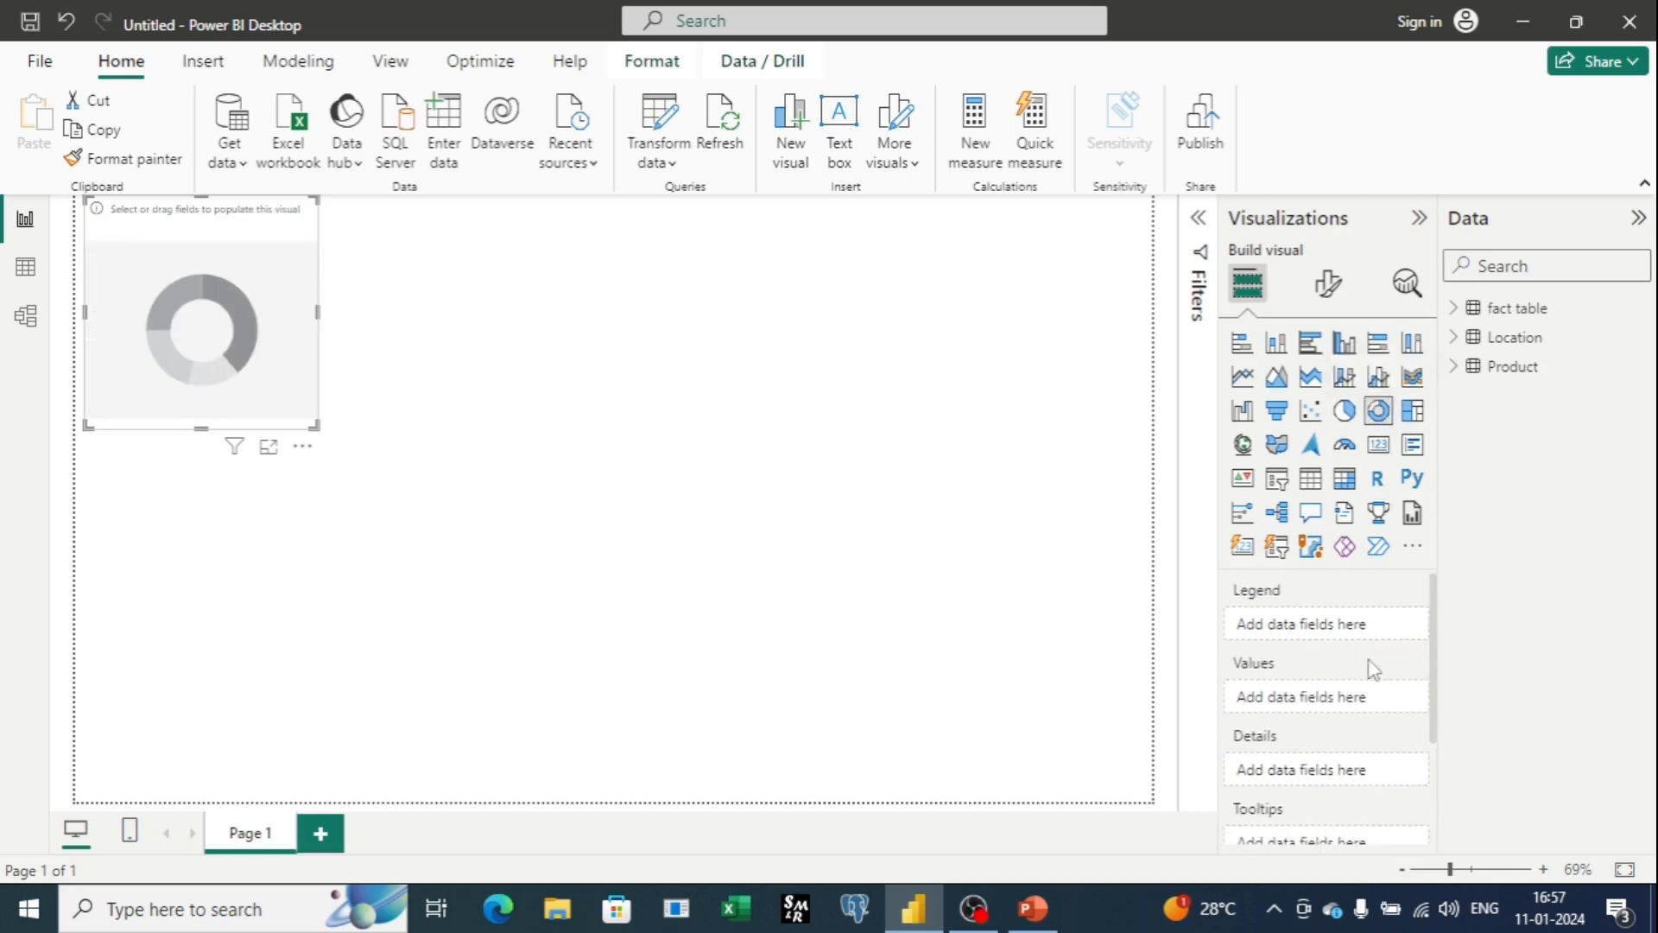
pyautogui.scroll(-3, 1373, 665)
pyautogui.scroll(3, 1372, 667)
pyautogui.scroll(-3, 1261, 652)
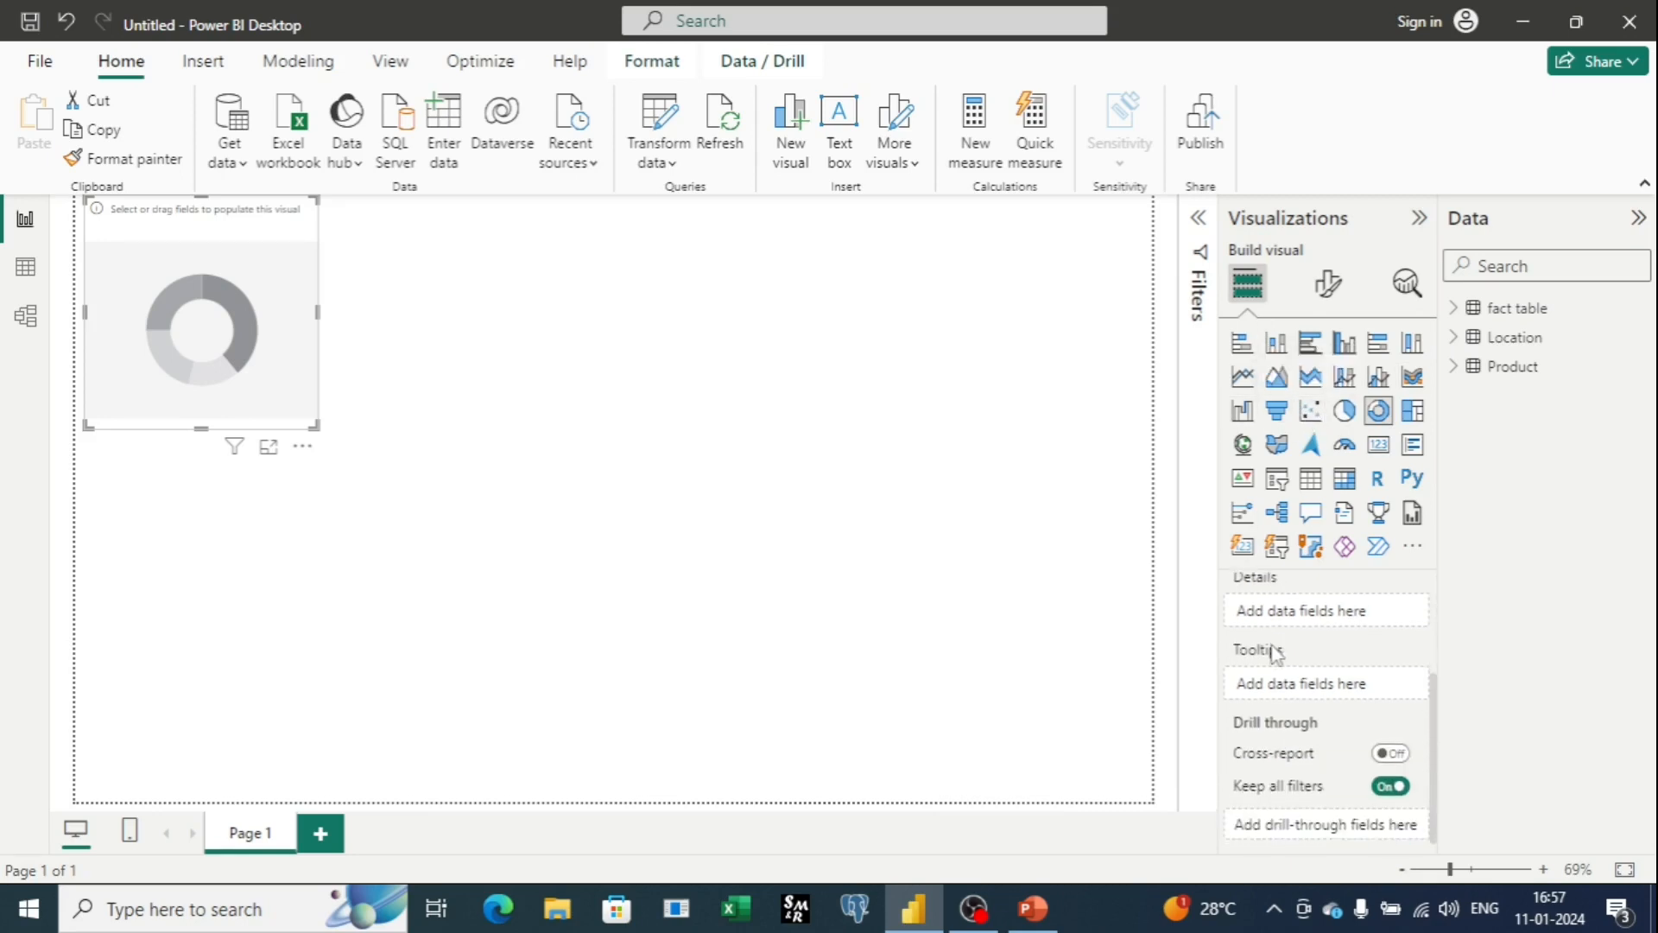
pyautogui.scroll(3, 1272, 652)
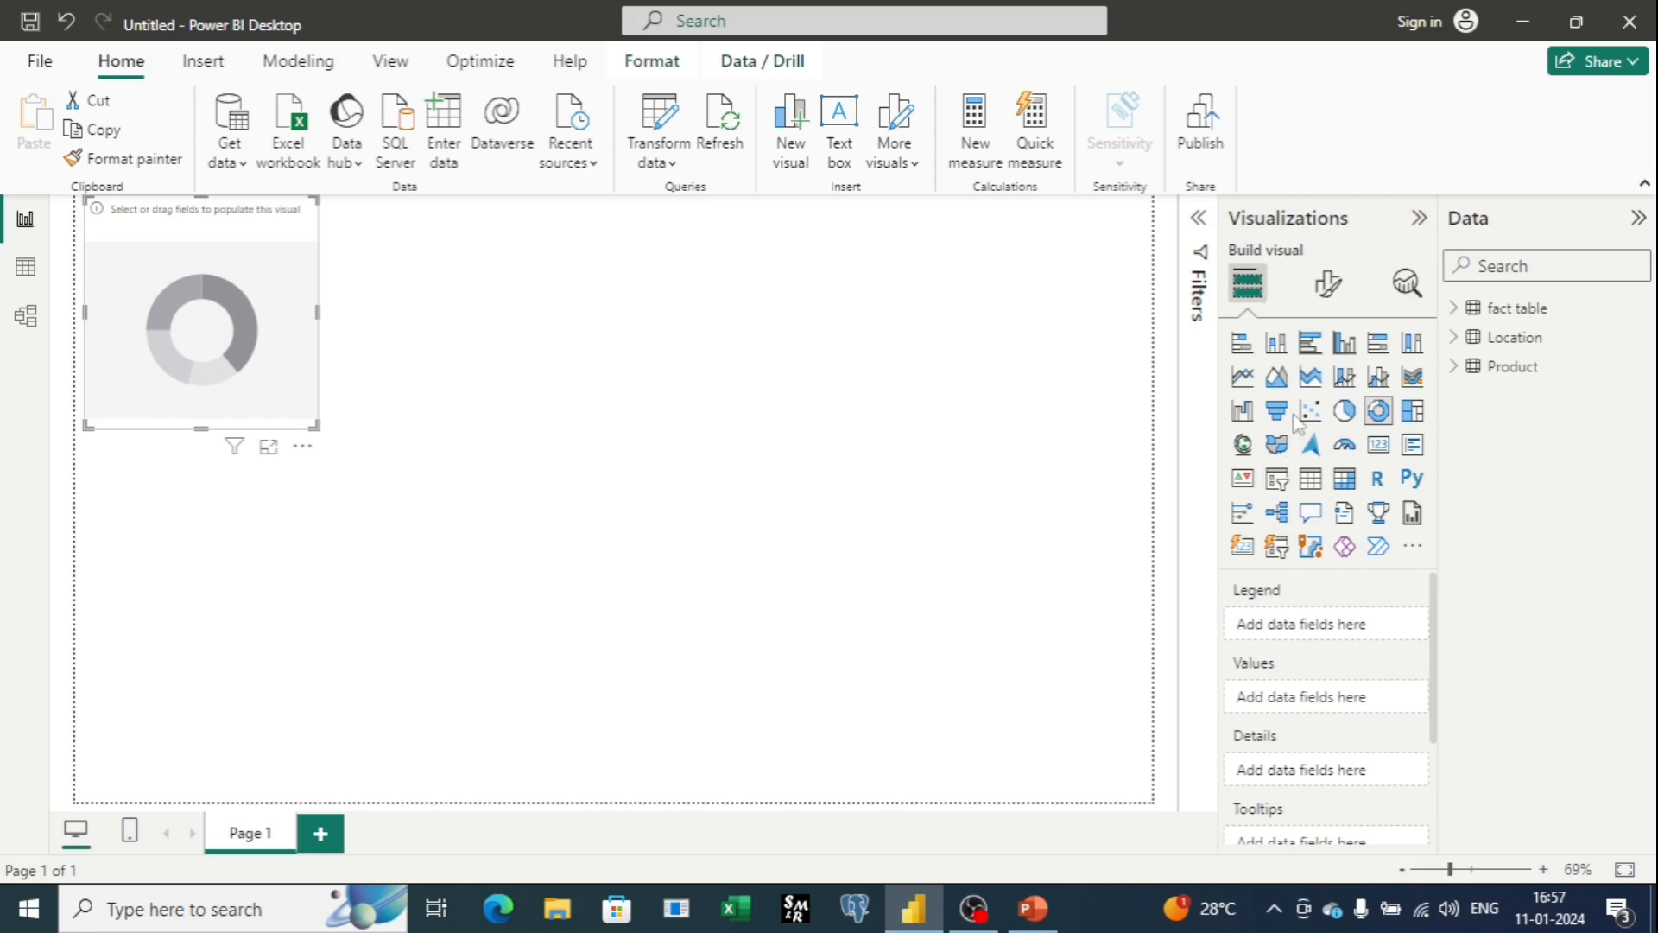
# Check the format settings of the empty donut chart and try collapsing and expanding the Visualizations, Data and Filters panes
pyautogui.click(1331, 298)
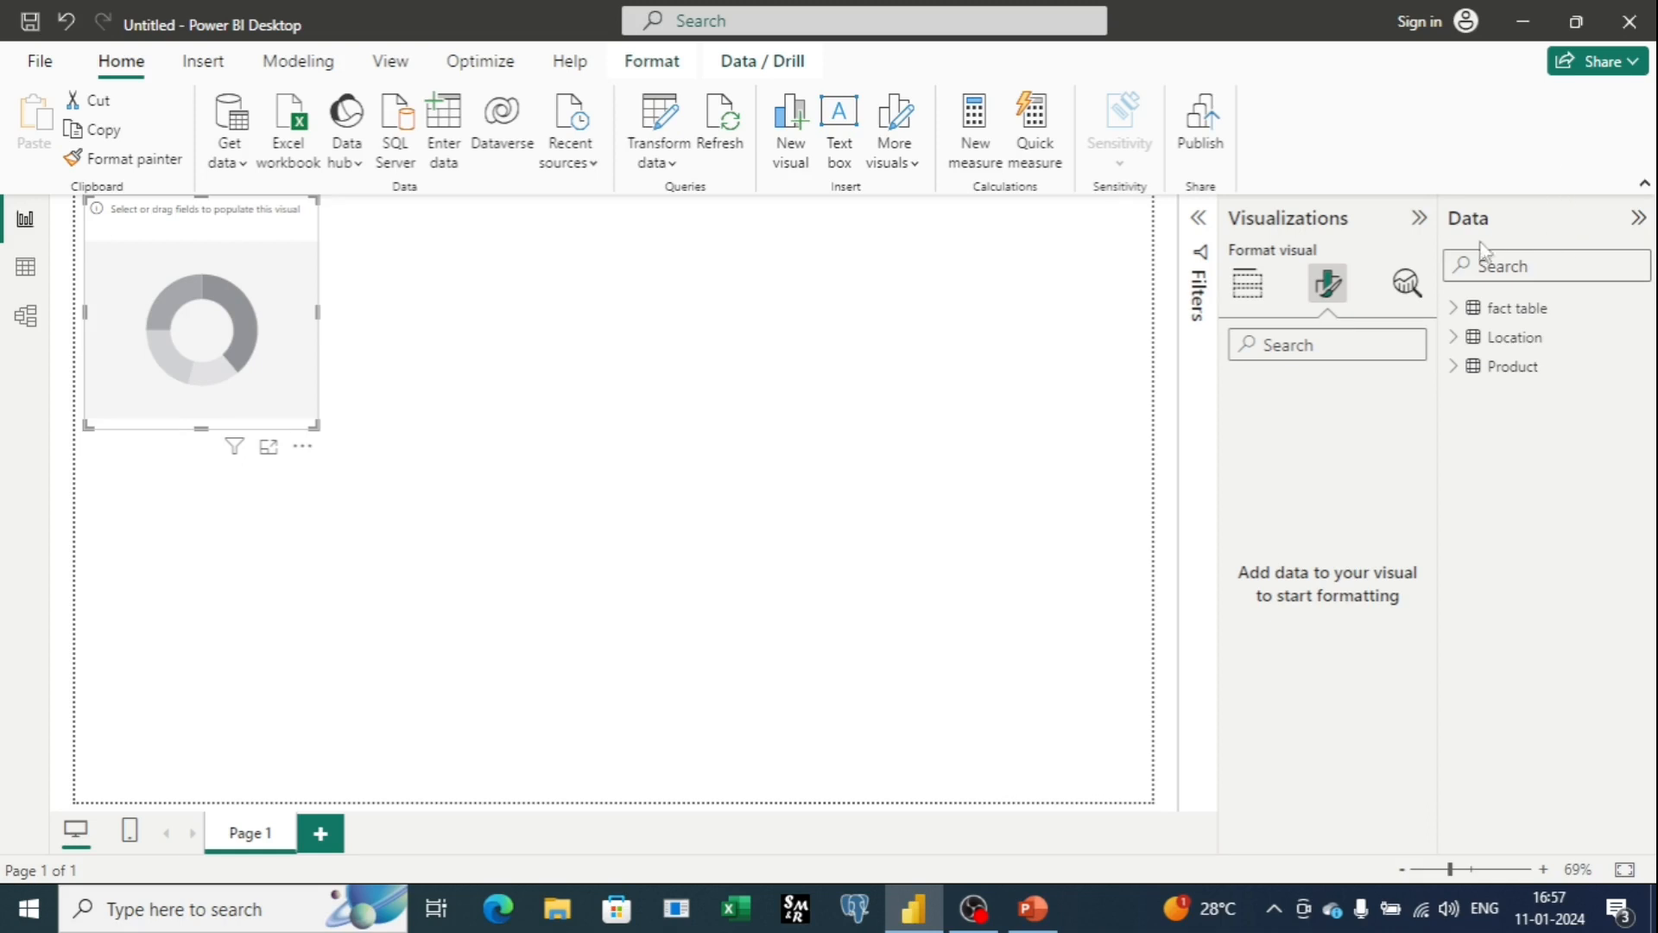
pyautogui.click(1420, 219)
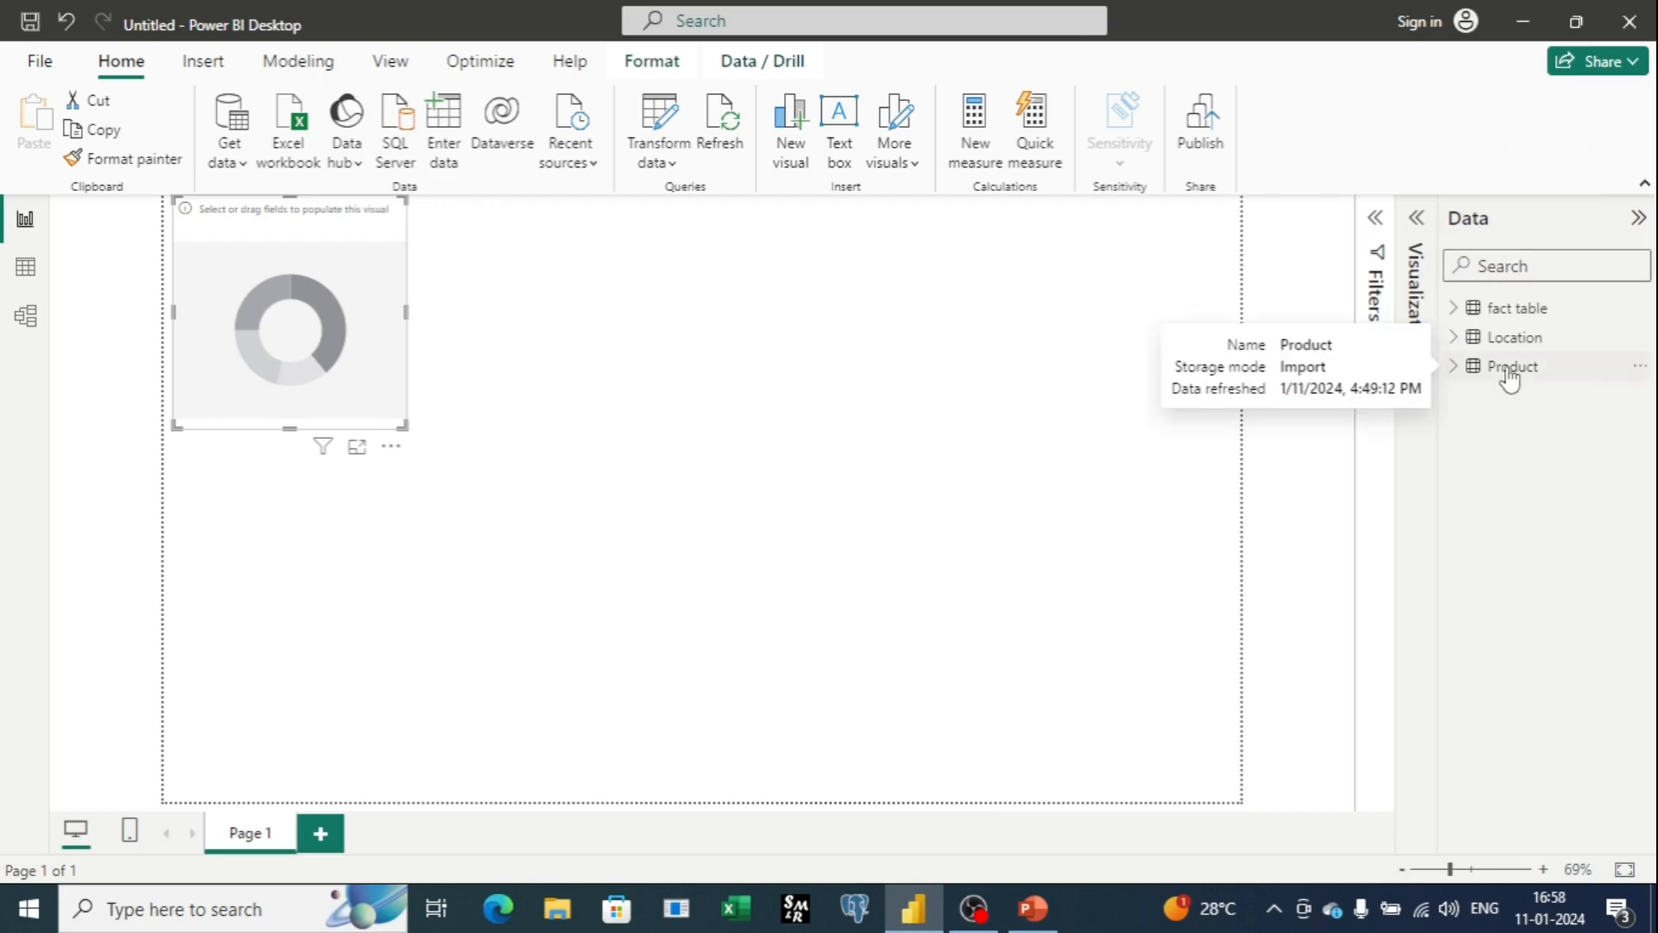
pyautogui.click(1639, 221)
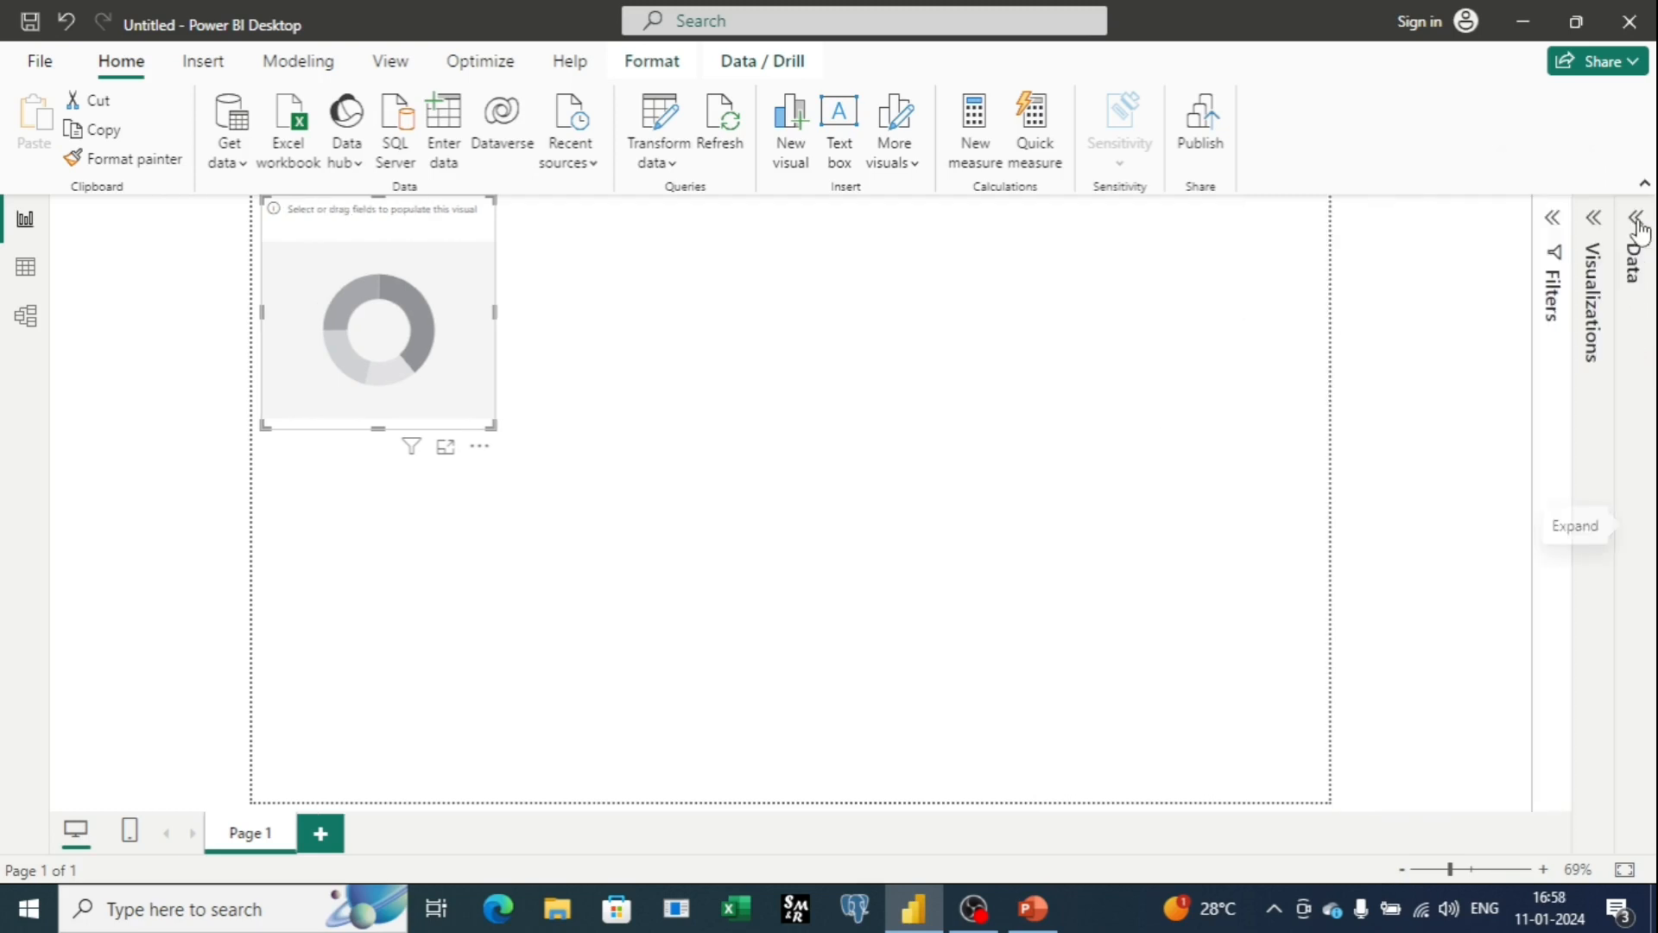
pyautogui.click(1594, 220)
pyautogui.click(1381, 221)
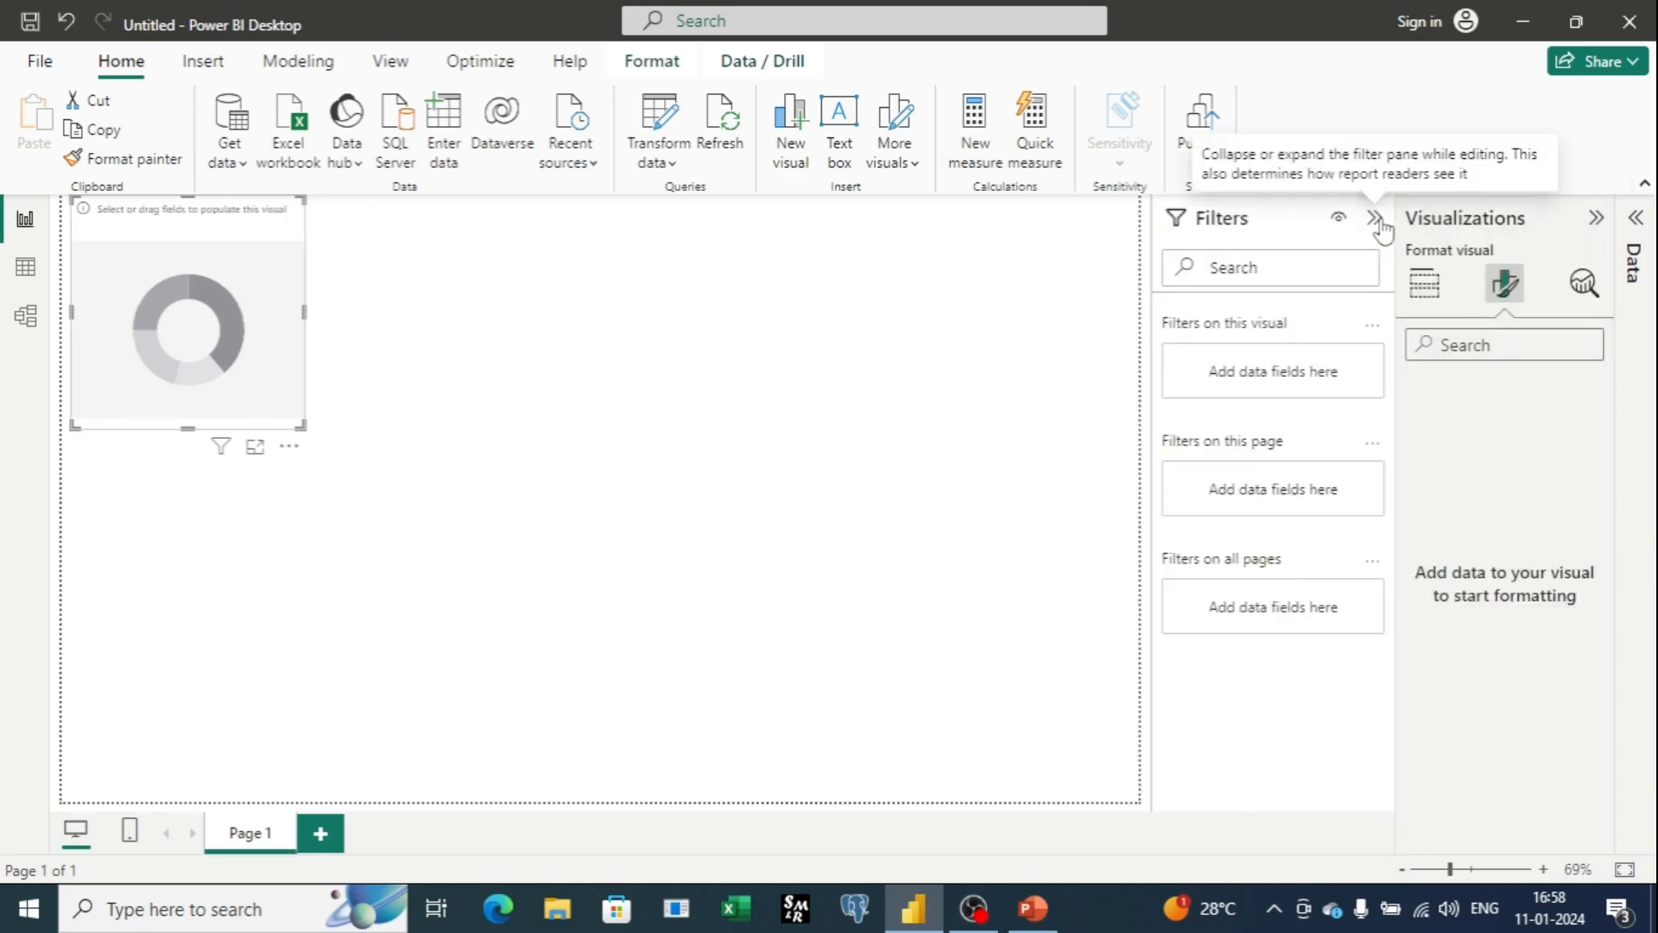
pyautogui.click(1597, 221)
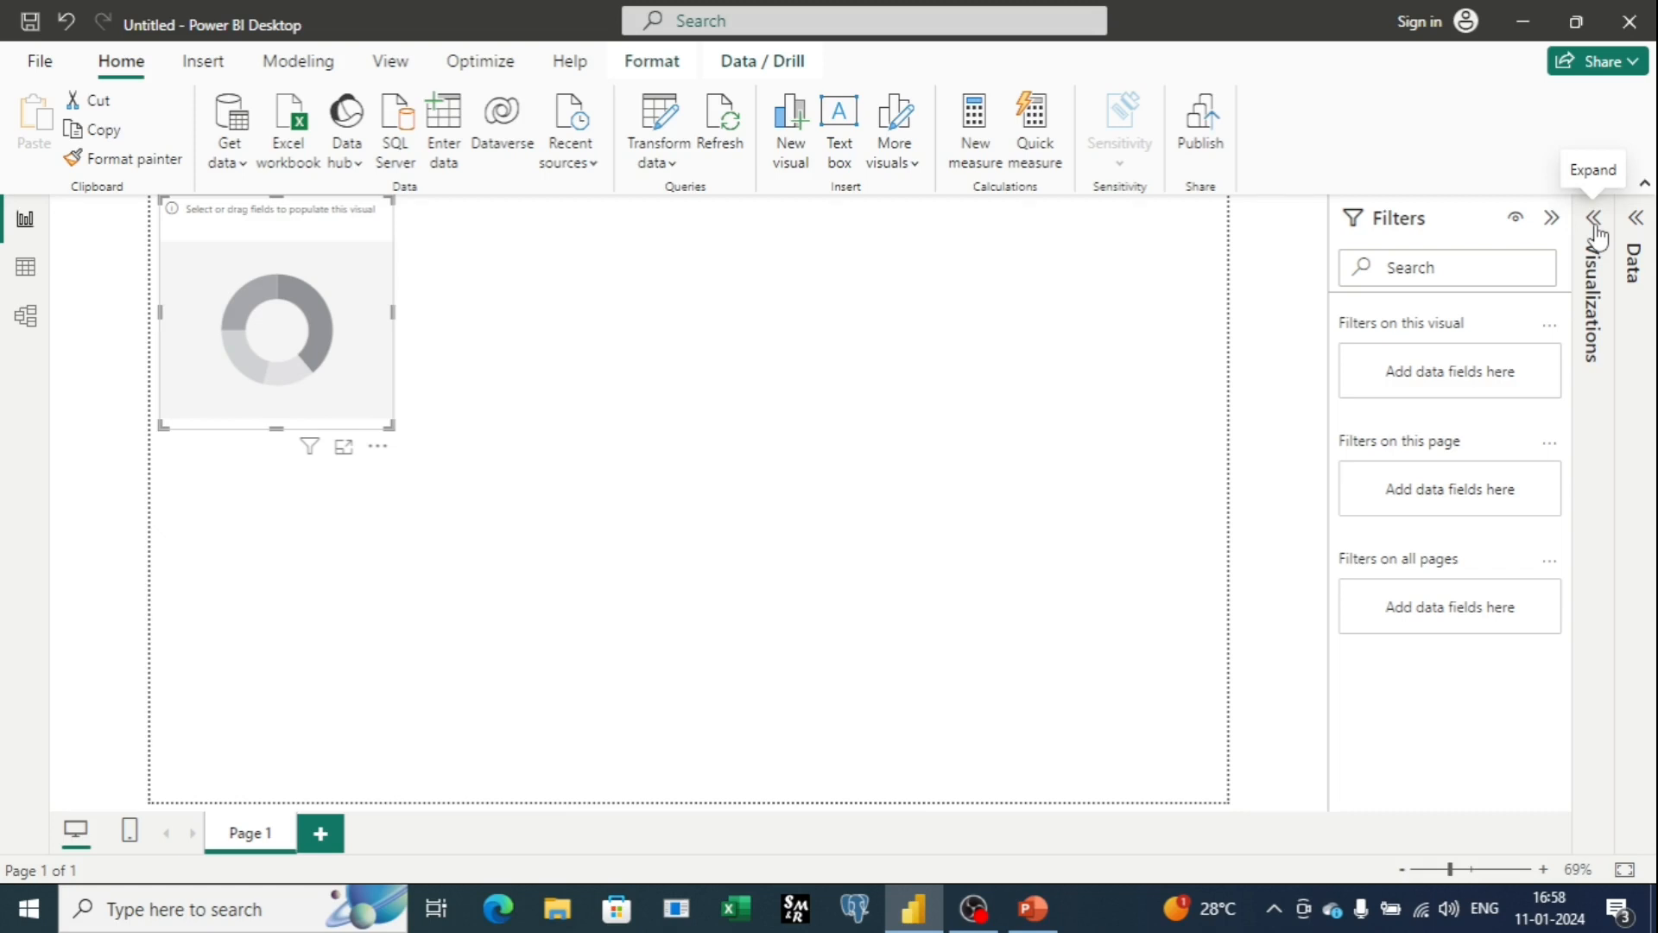
pyautogui.click(1635, 217)
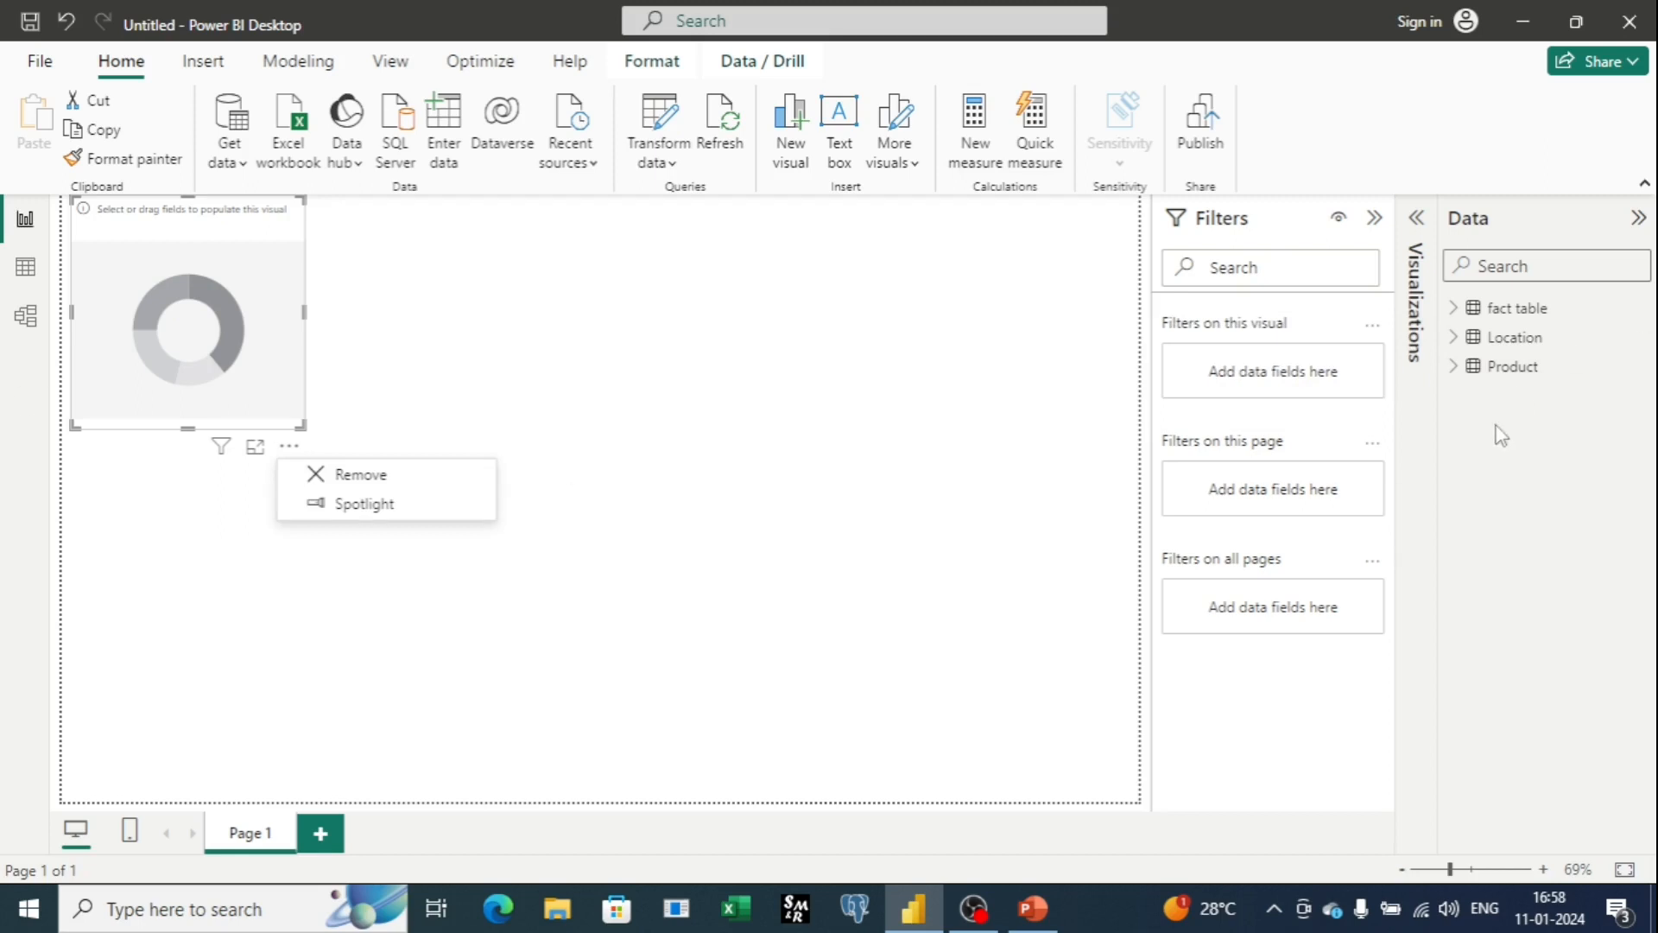
# Remove the empty donut chart from Page 1
pyautogui.click(1496, 449)
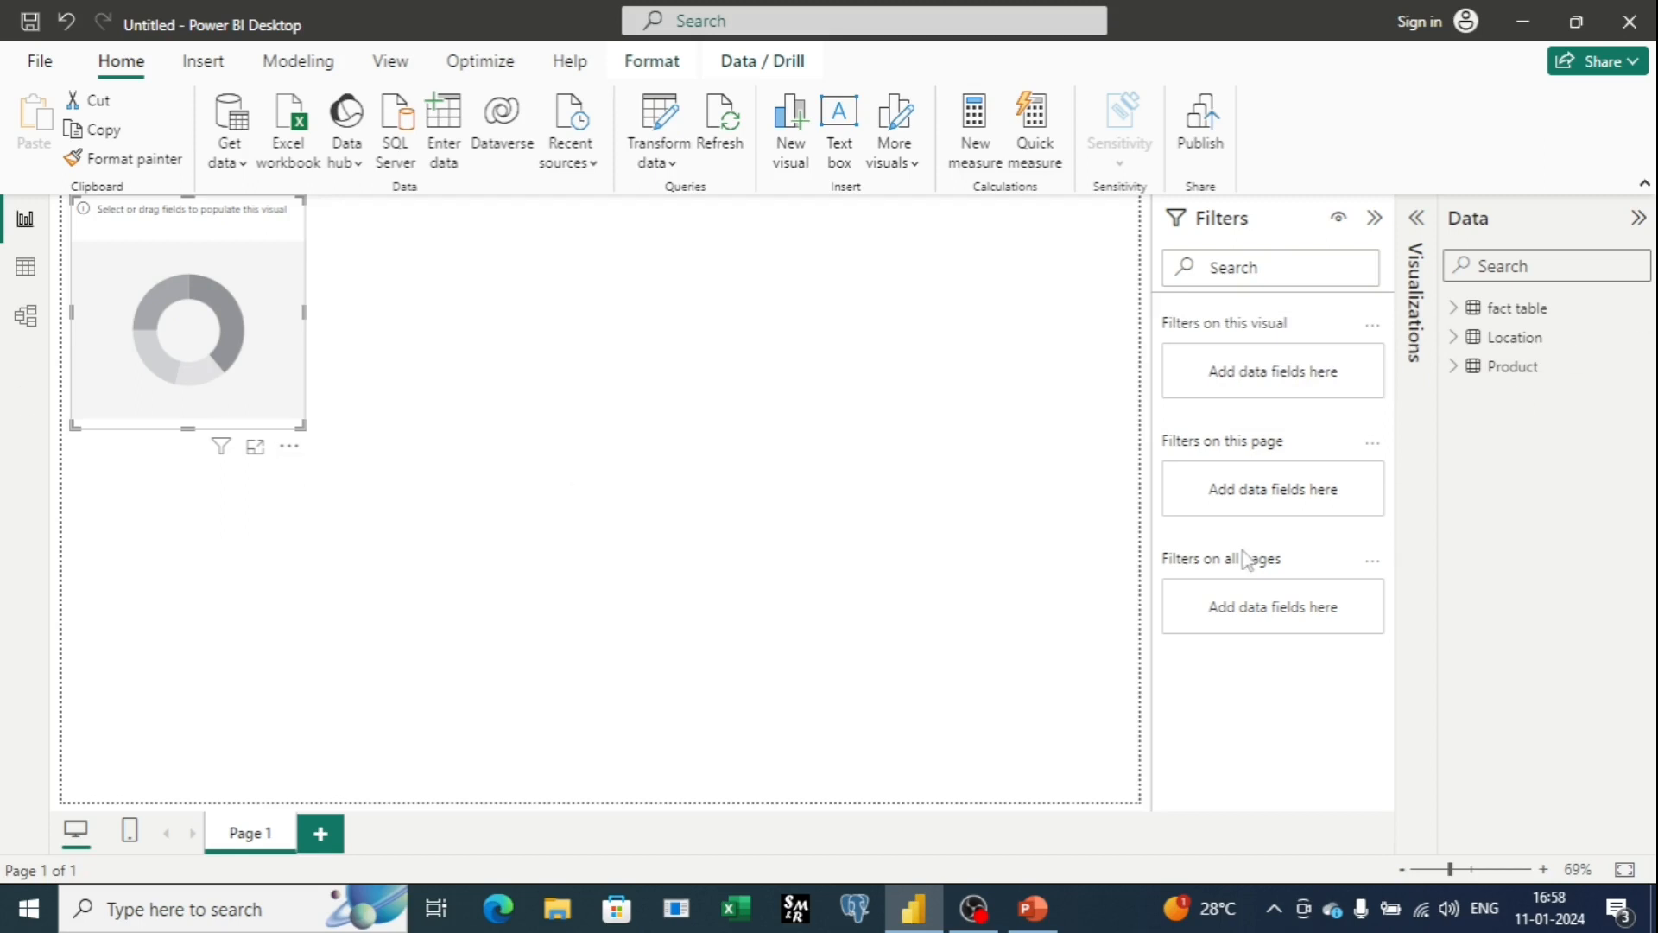
pyautogui.click(290, 449)
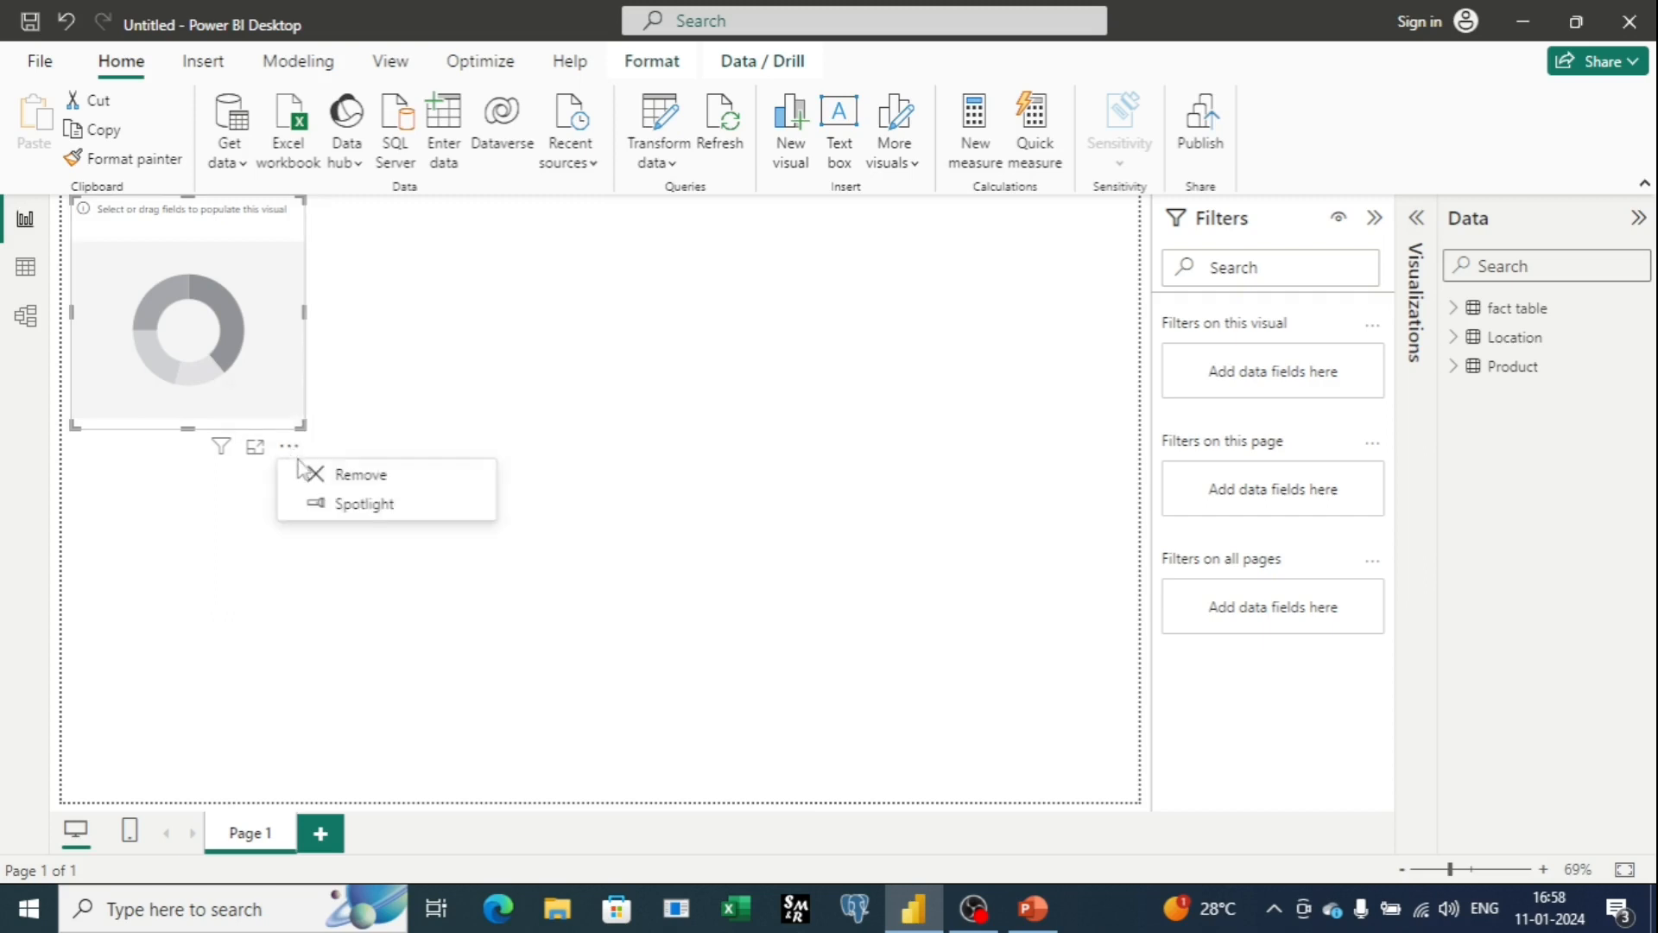
pyautogui.click(360, 476)
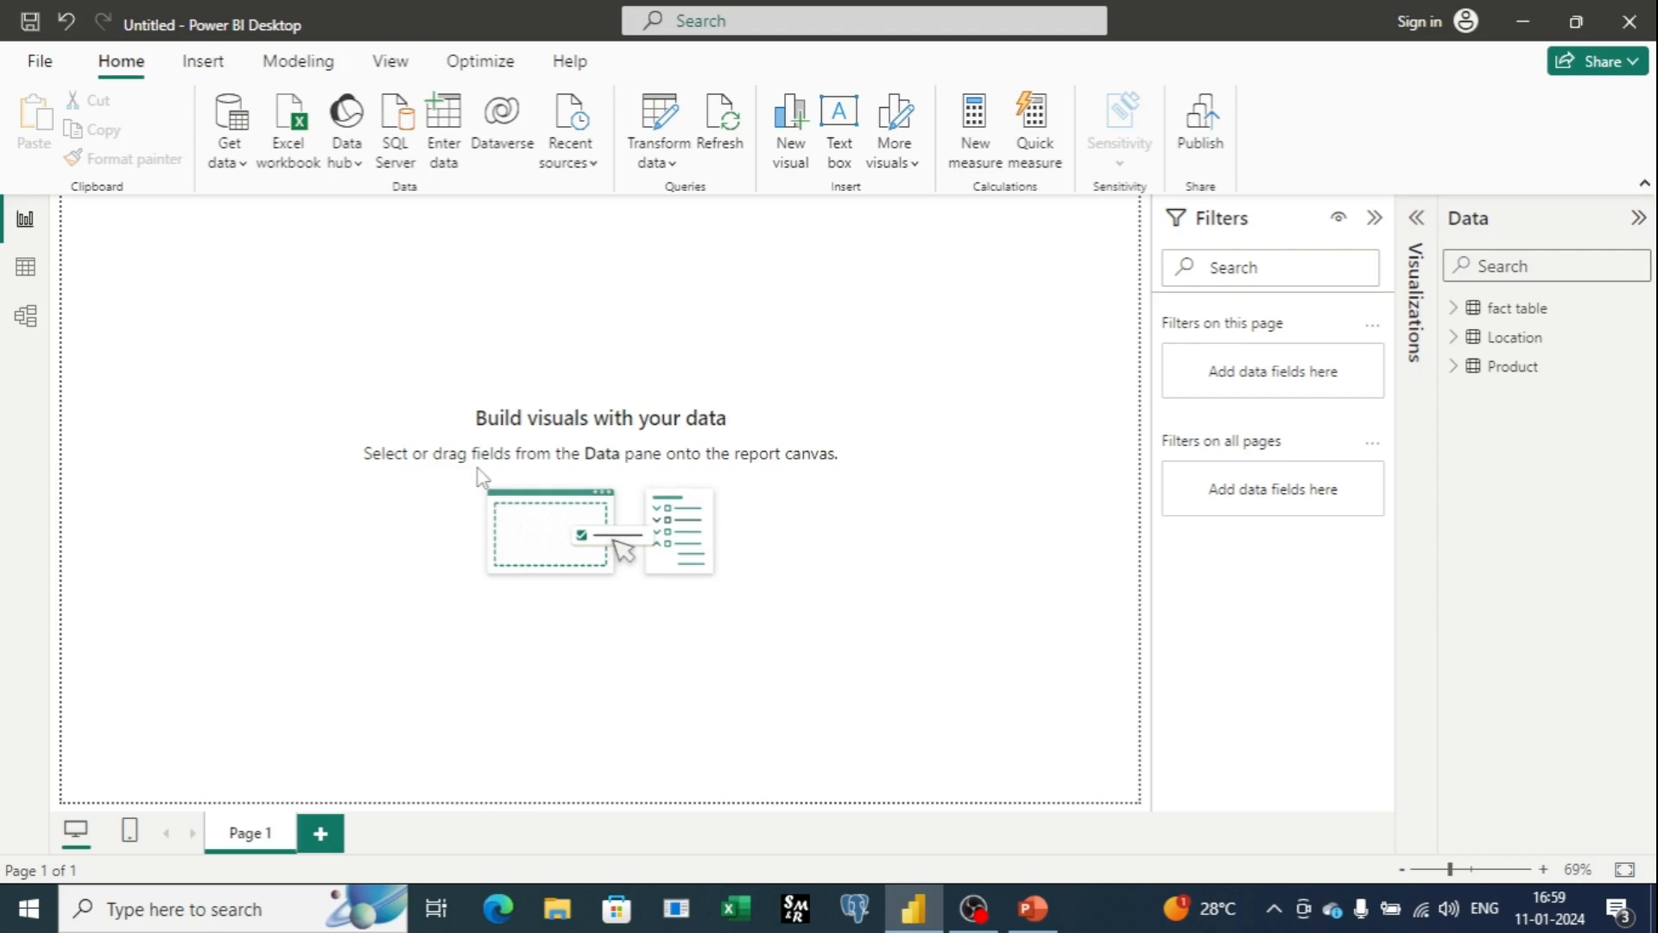
# Create a table visual on Page 1 from the fact table's ProductId field, then collapse Filters and expand Visualizations
pyautogui.click(1513, 366)
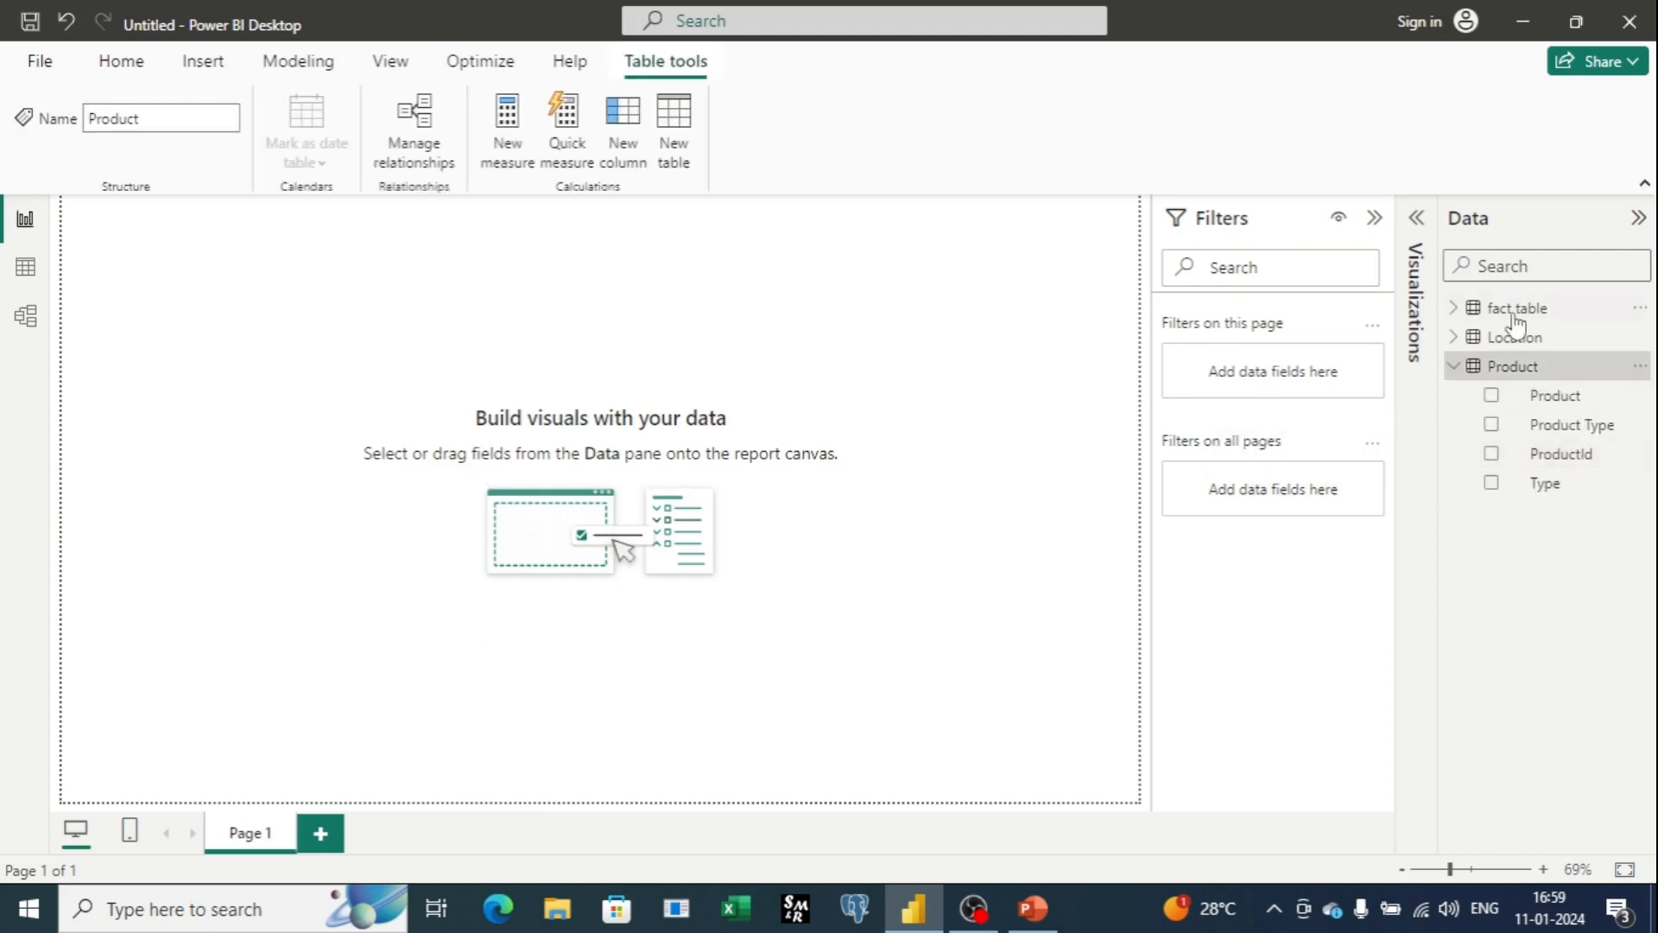
pyautogui.click(1458, 311)
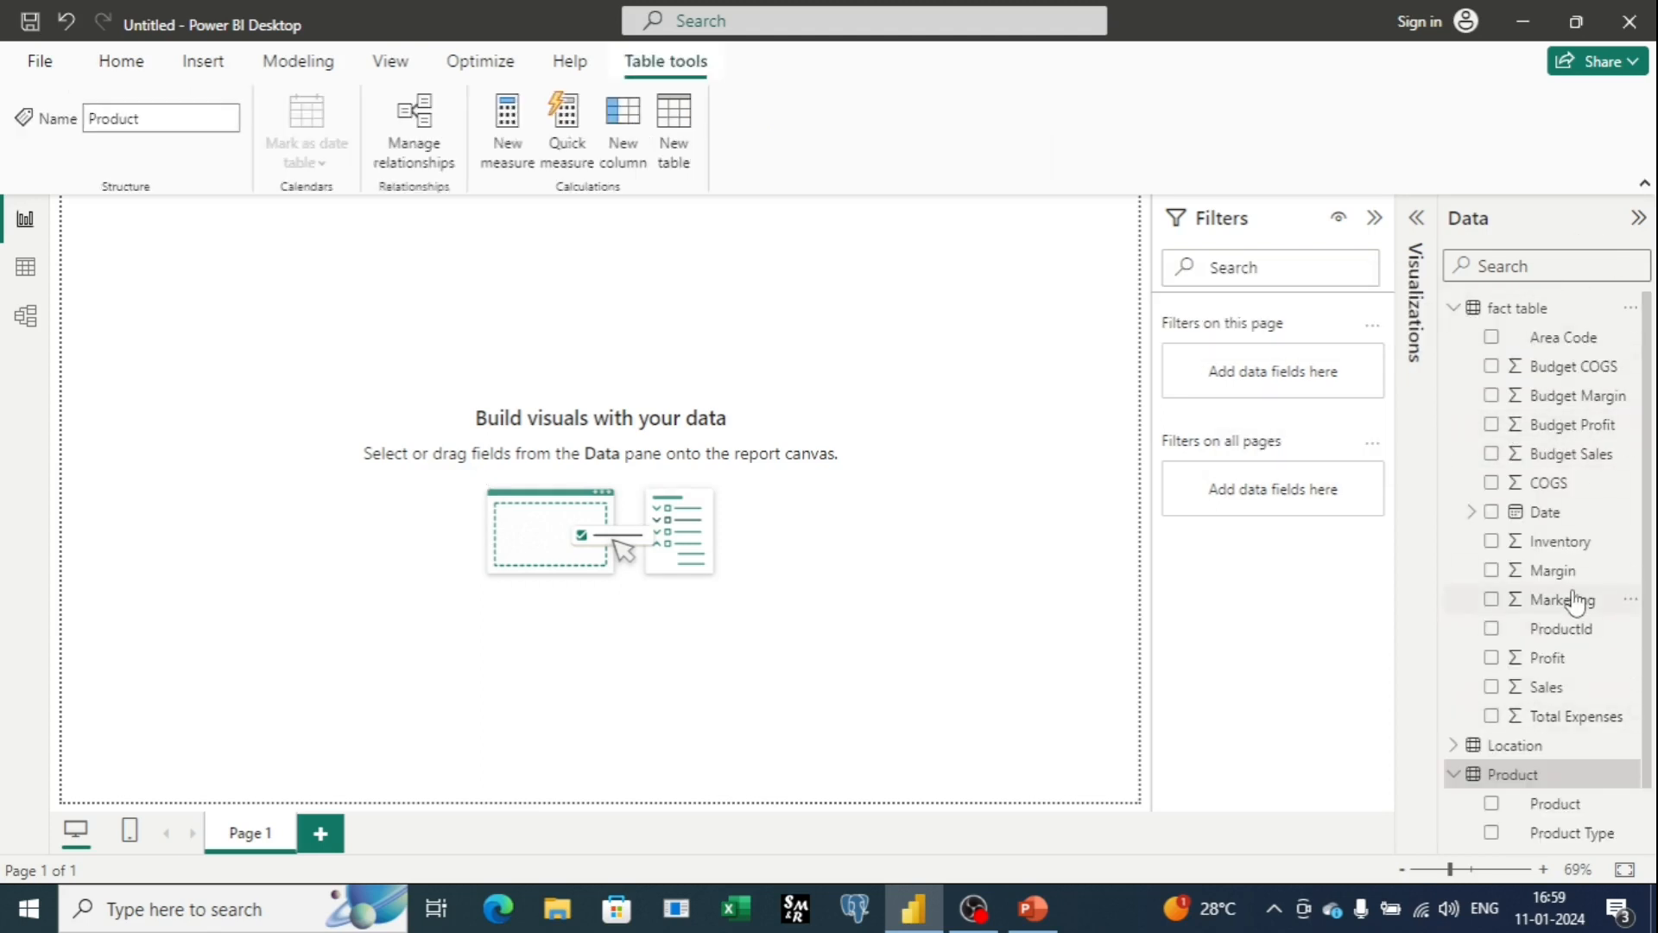
pyautogui.moveTo(1560, 643); pyautogui.dragTo(226, 266)
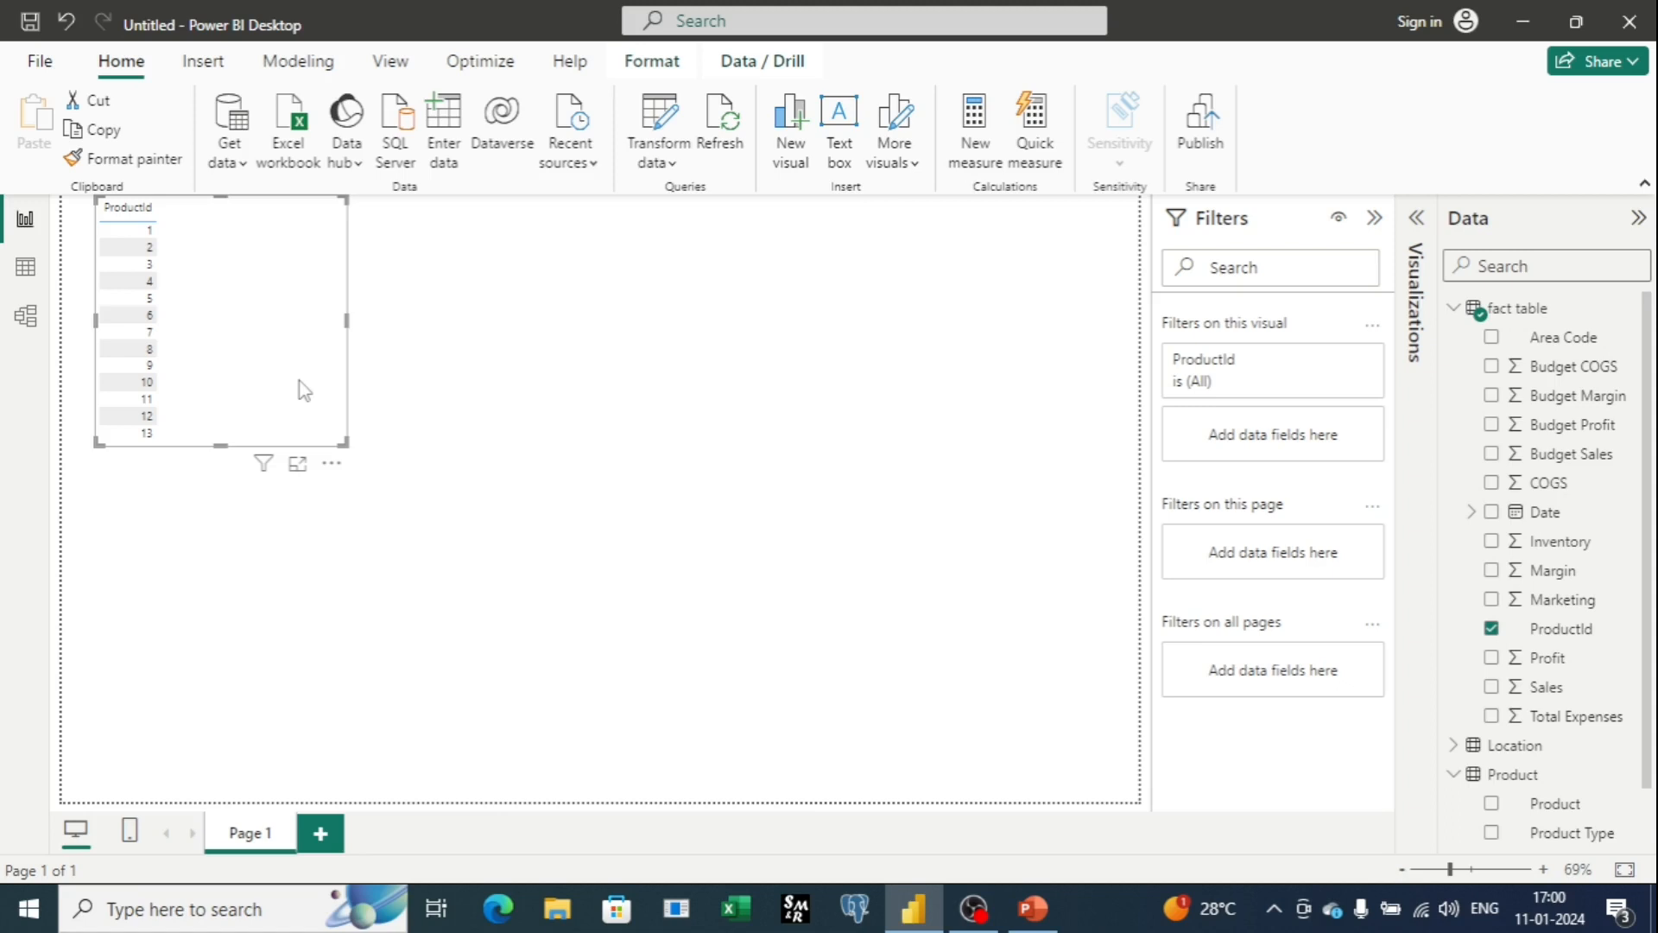
pyautogui.click(1376, 221)
pyautogui.click(1416, 218)
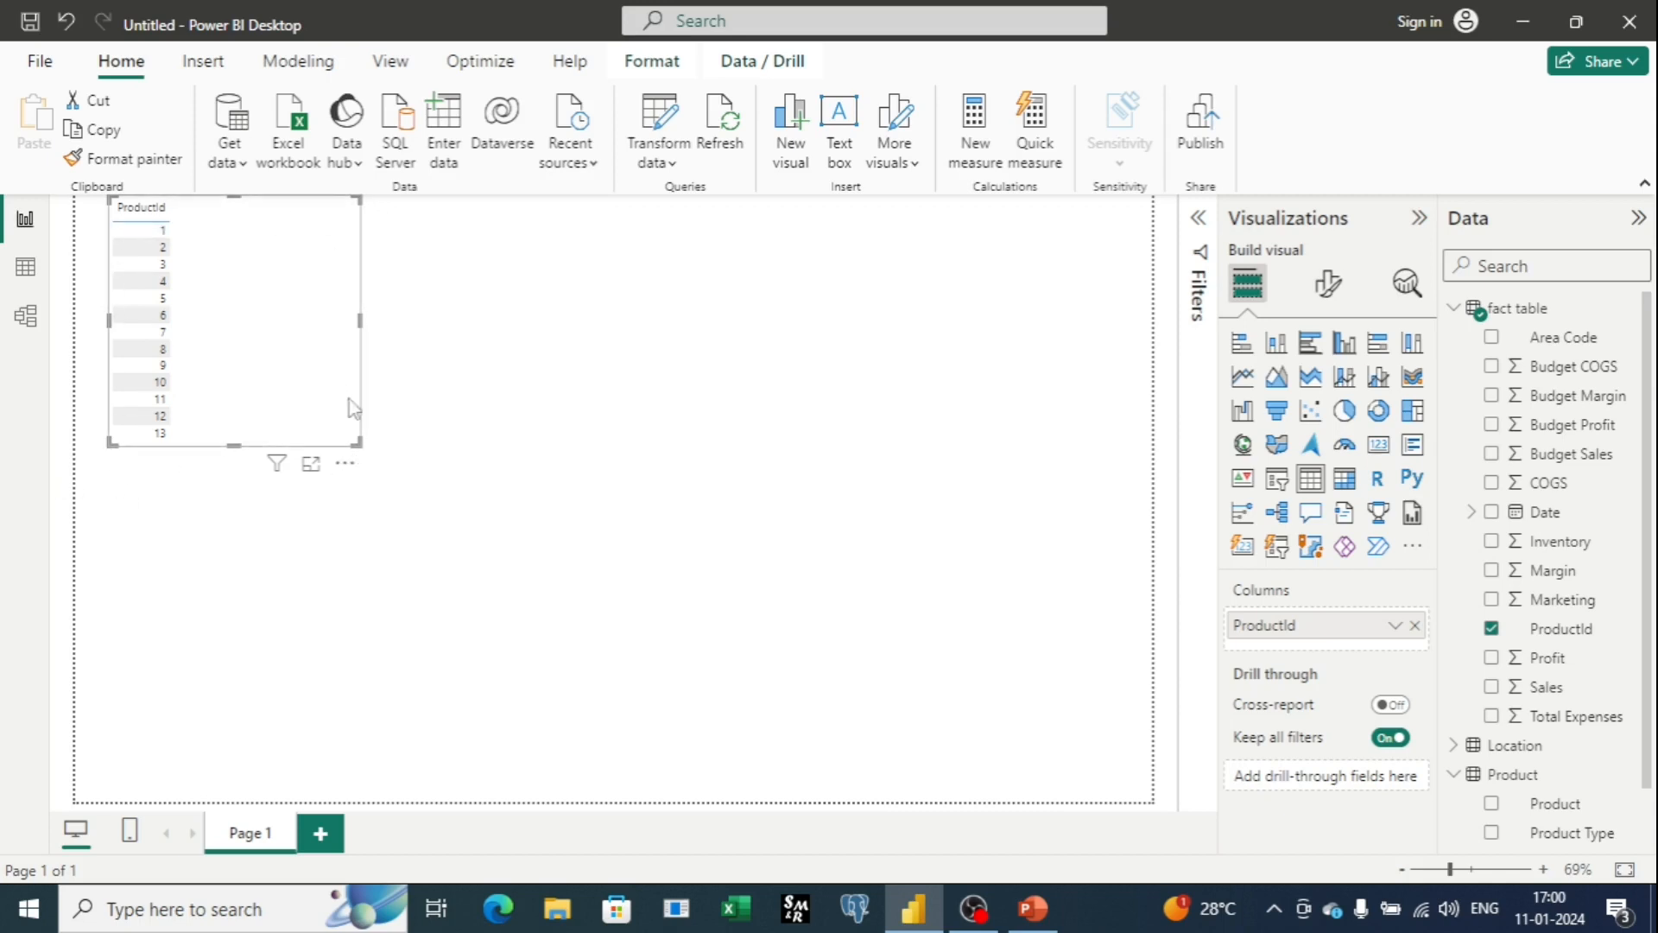
# Enlarge the ProductId table visual in width and height and move it slightly down on the page
pyautogui.moveTo(358, 444); pyautogui.dragTo(393, 508)
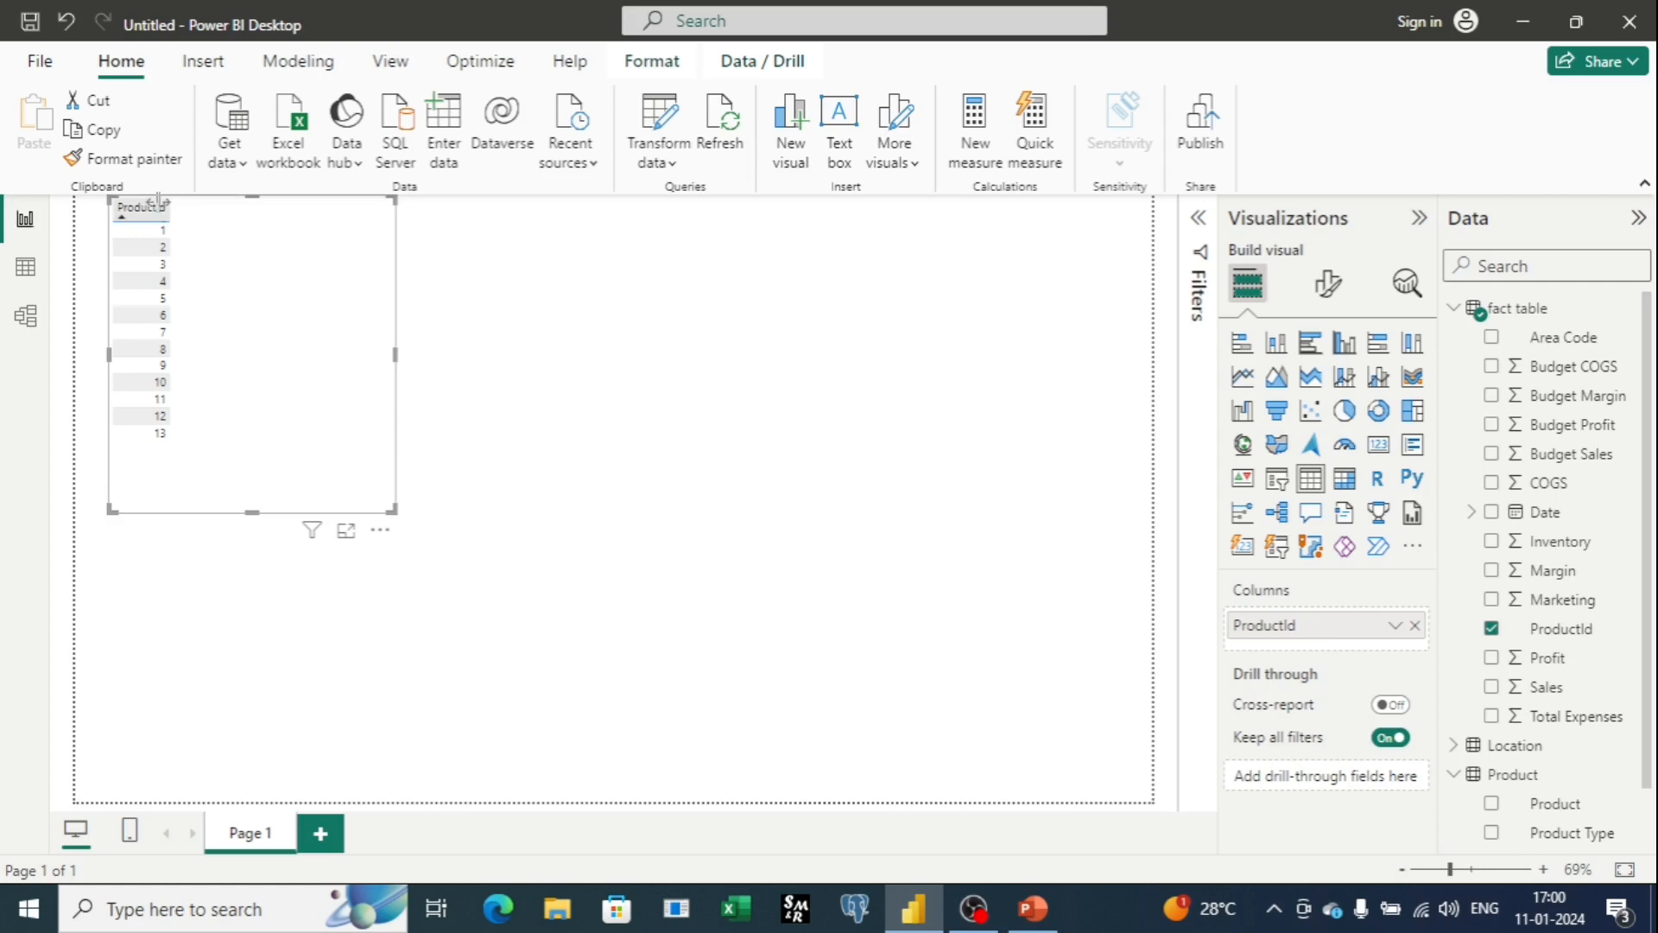
pyautogui.click(400, 359)
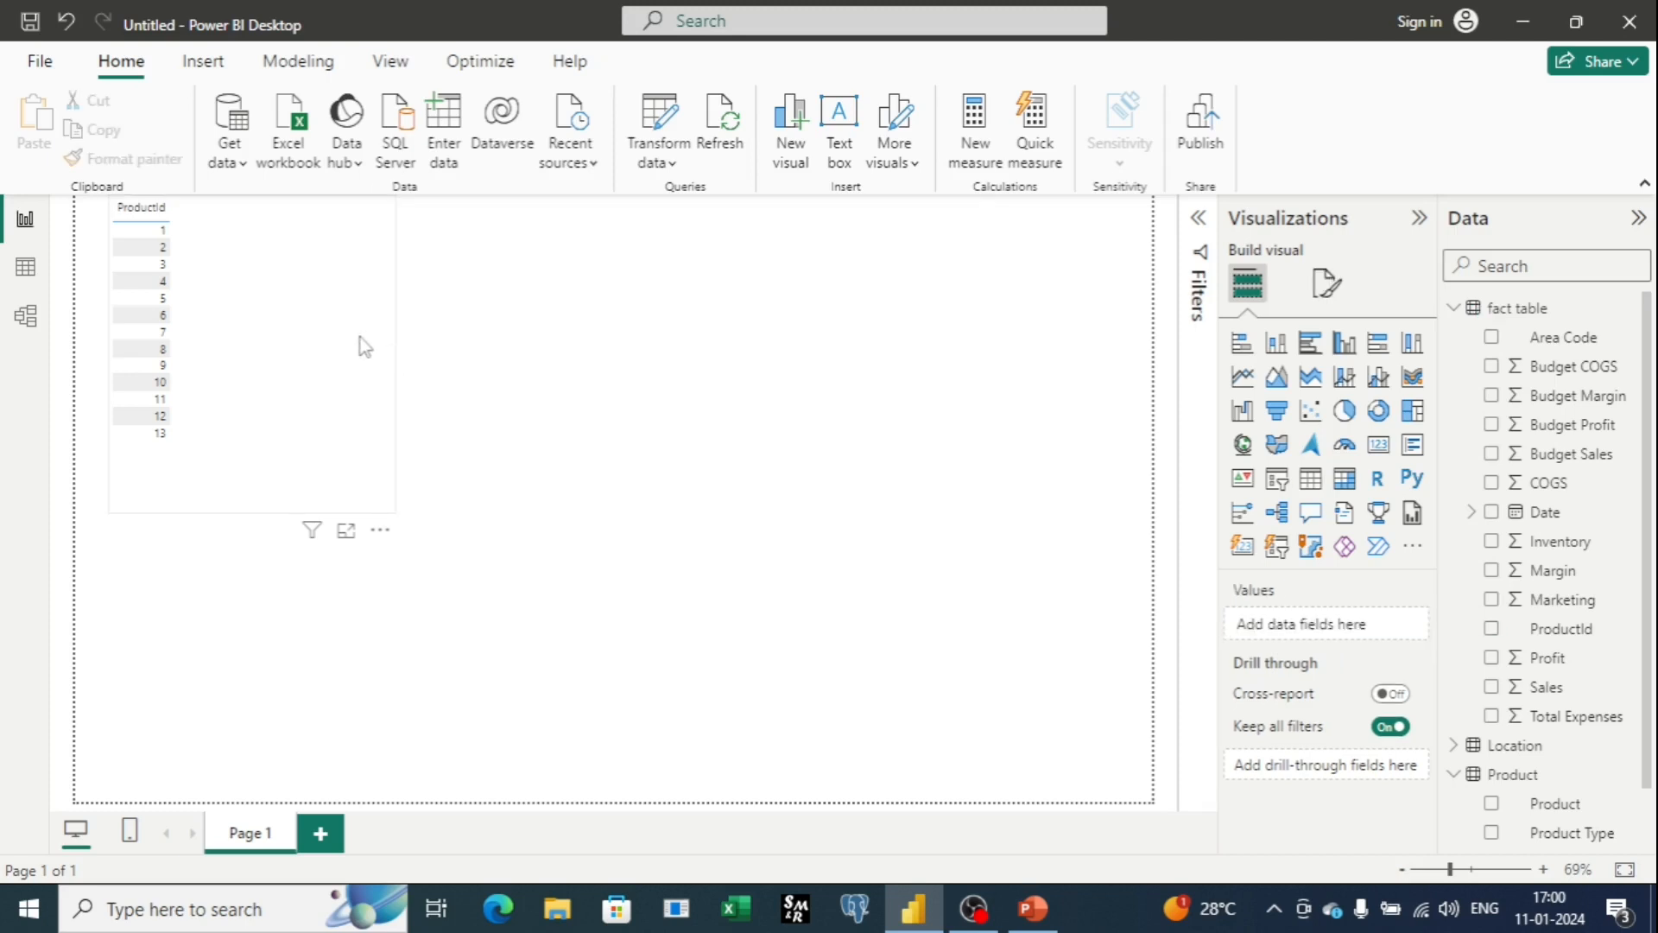
pyautogui.moveTo(420, 520); pyautogui.dragTo(446, 591)
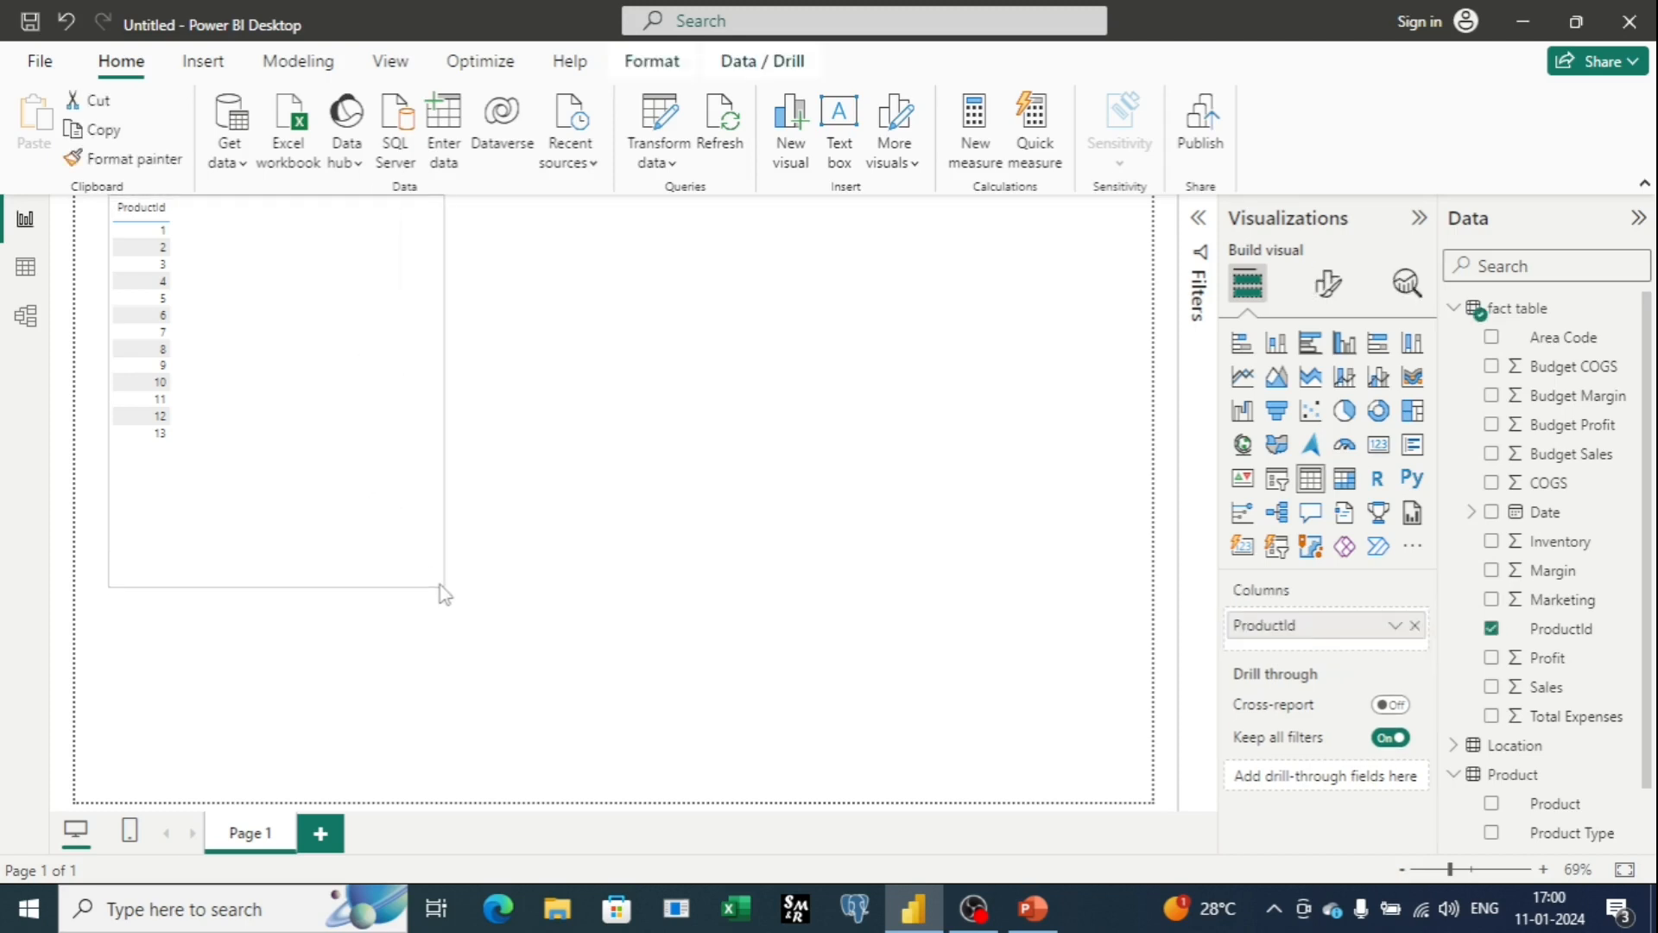
pyautogui.moveTo(300, 277)
pyautogui.mouseDown()
pyautogui.moveTo(337, 398)
pyautogui.moveTo(588, 367)
pyautogui.moveTo(270, 308)
pyautogui.moveTo(556, 322)
pyautogui.moveTo(415, 299)
pyautogui.moveTo(330, 263)
pyautogui.moveTo(351, 352)
pyautogui.moveTo(305, 277)
pyautogui.mouseUp()
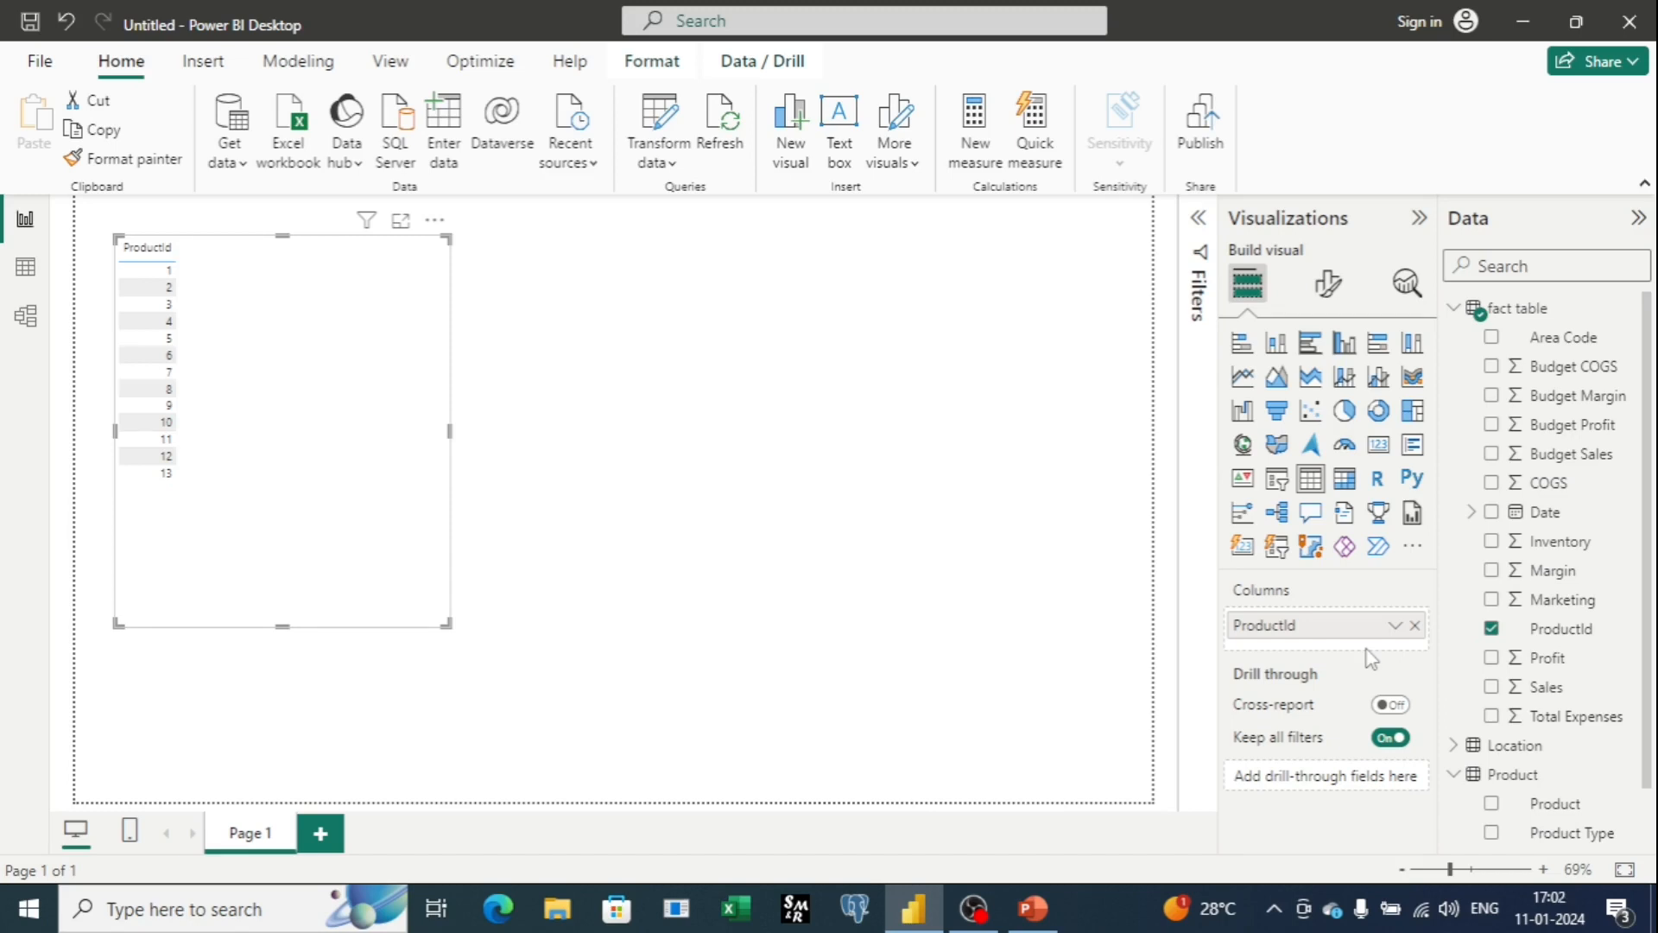
# Add Product from the Product table and Sales from the fact table as columns of the table visual
pyautogui.scroll(-1, 1624, 799)
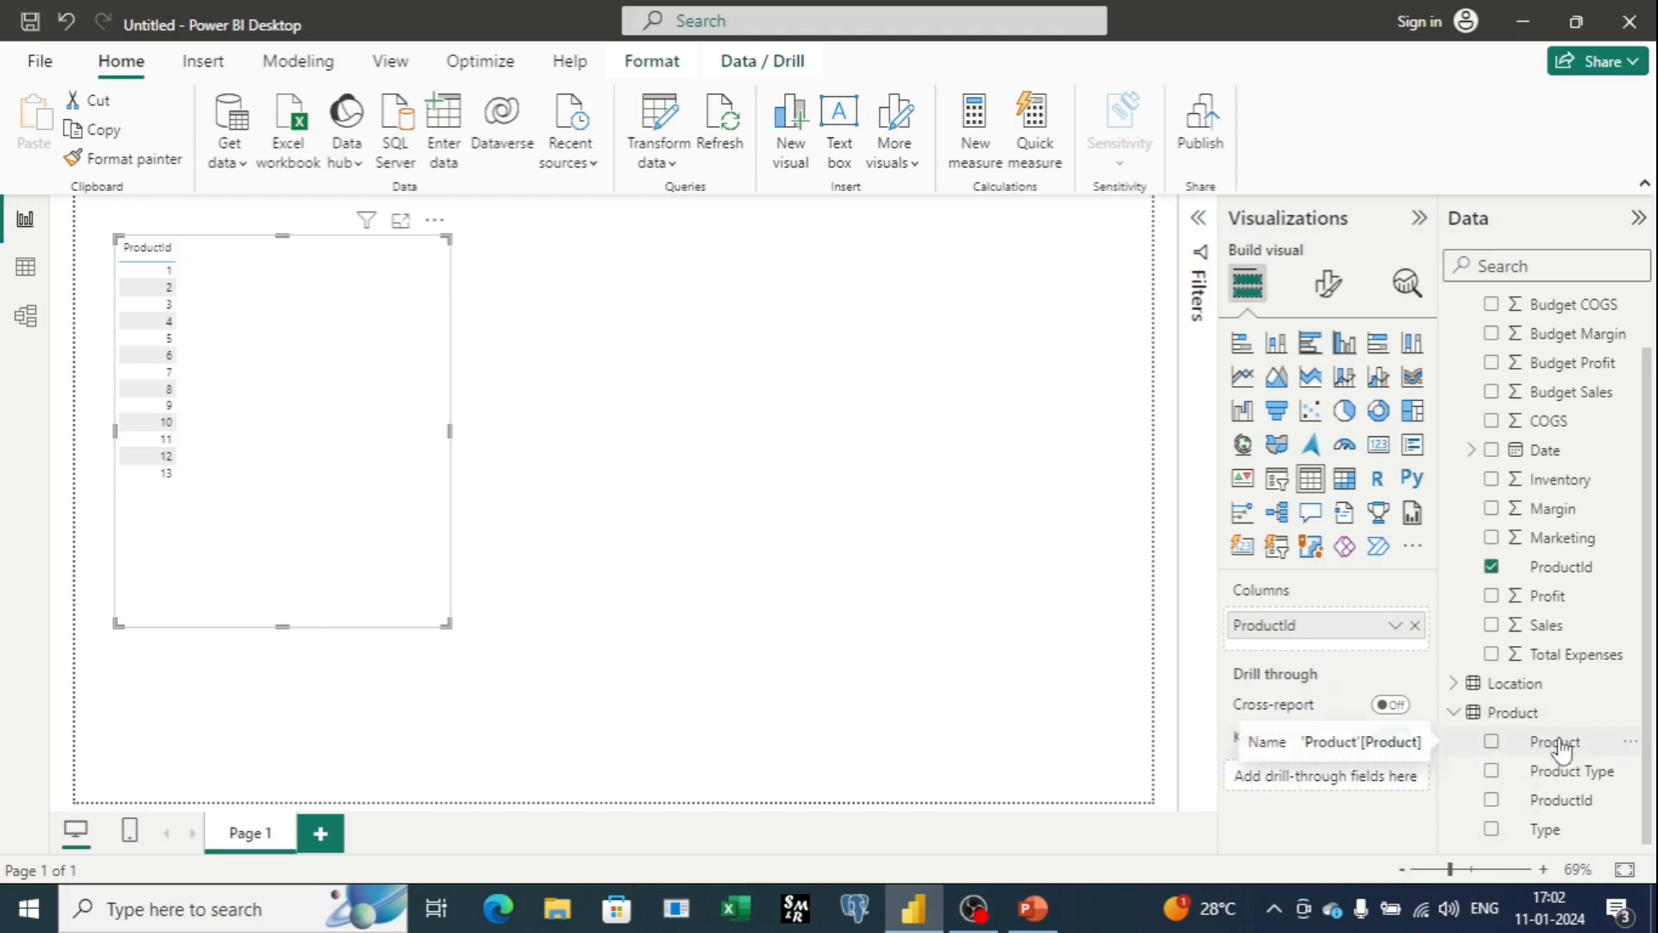
pyautogui.moveTo(1560, 748); pyautogui.dragTo(1348, 655)
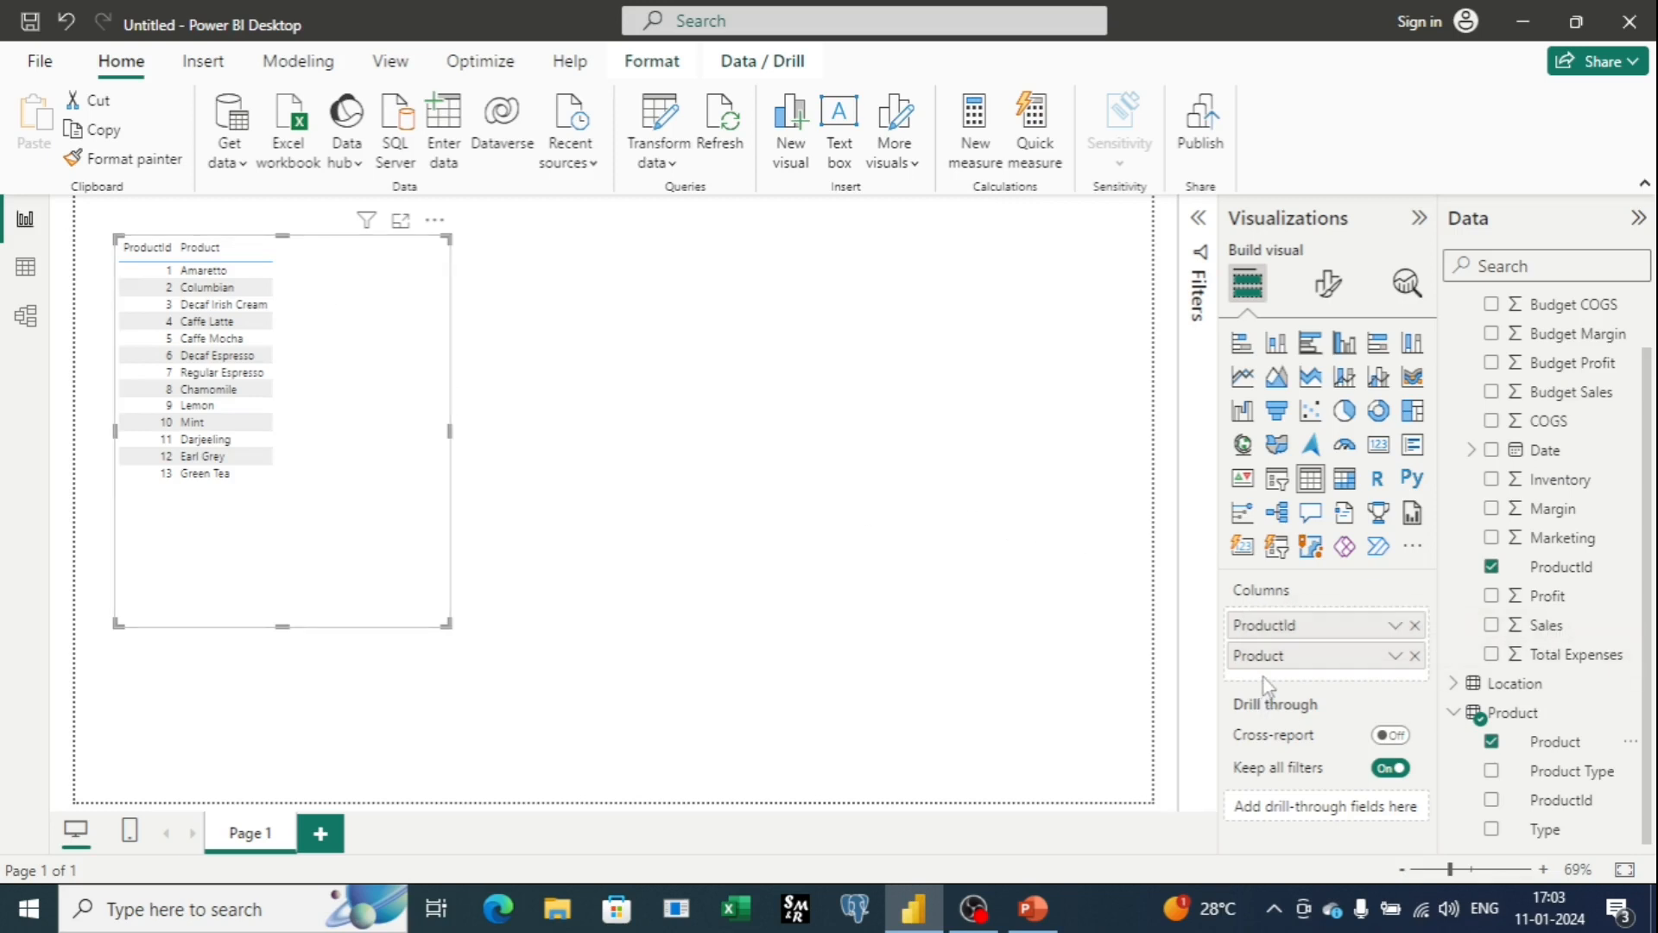
pyautogui.moveTo(1536, 629); pyautogui.dragTo(1314, 685)
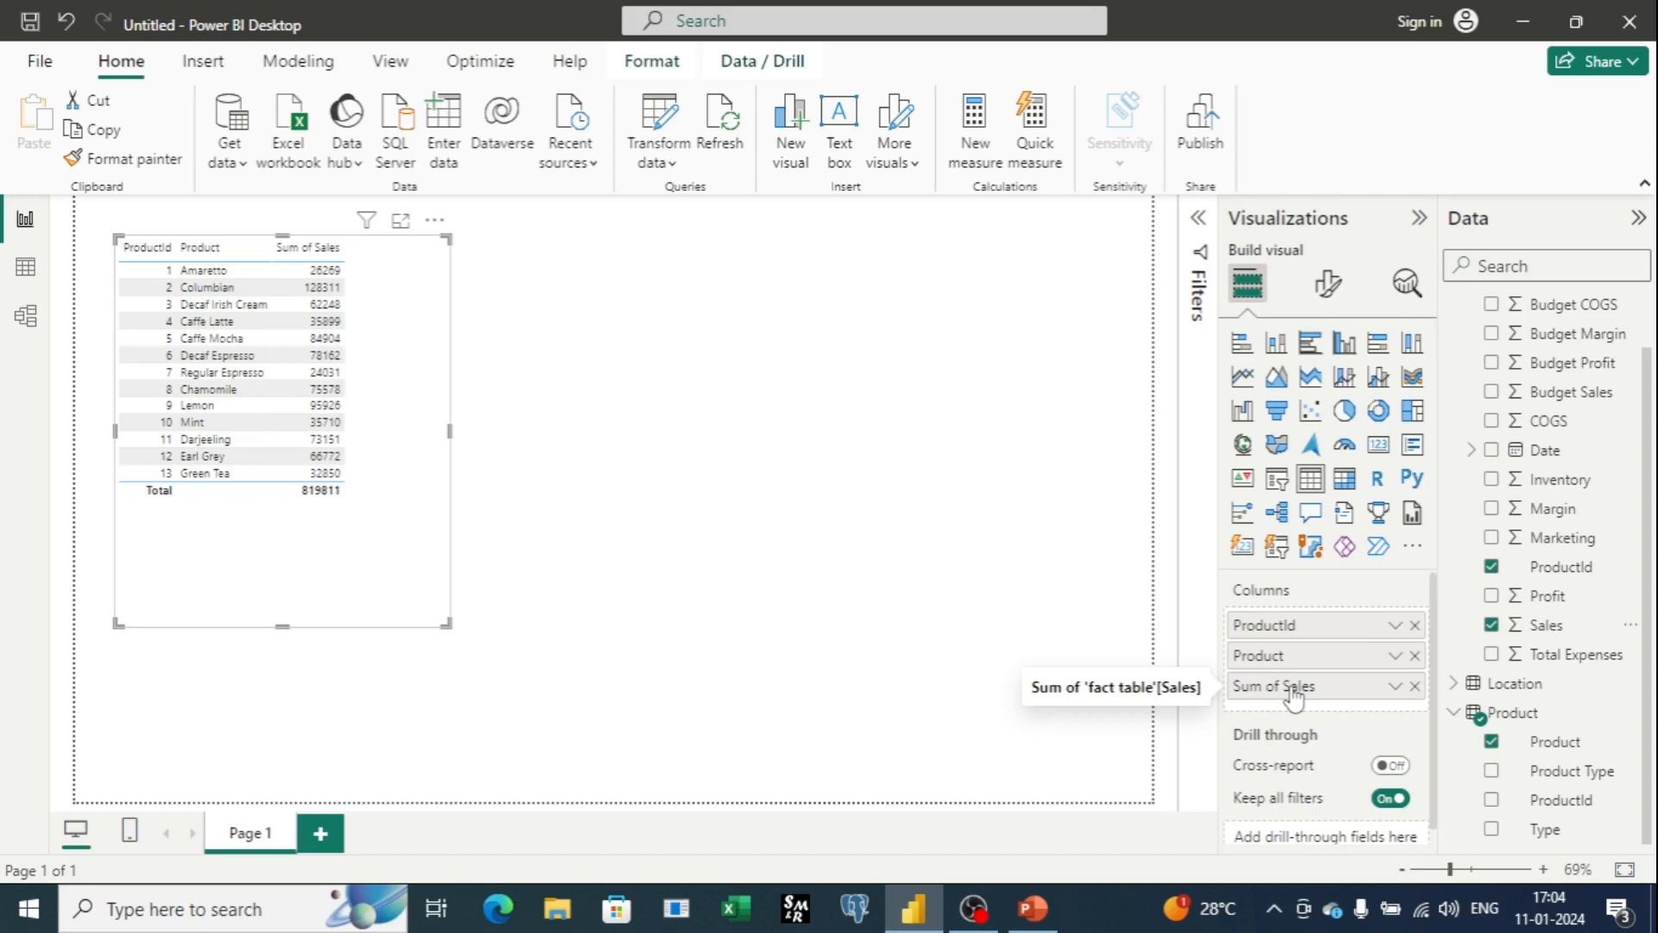
# Summarize the Sales column by Average and widen the table visual slightly
pyautogui.click(1395, 689)
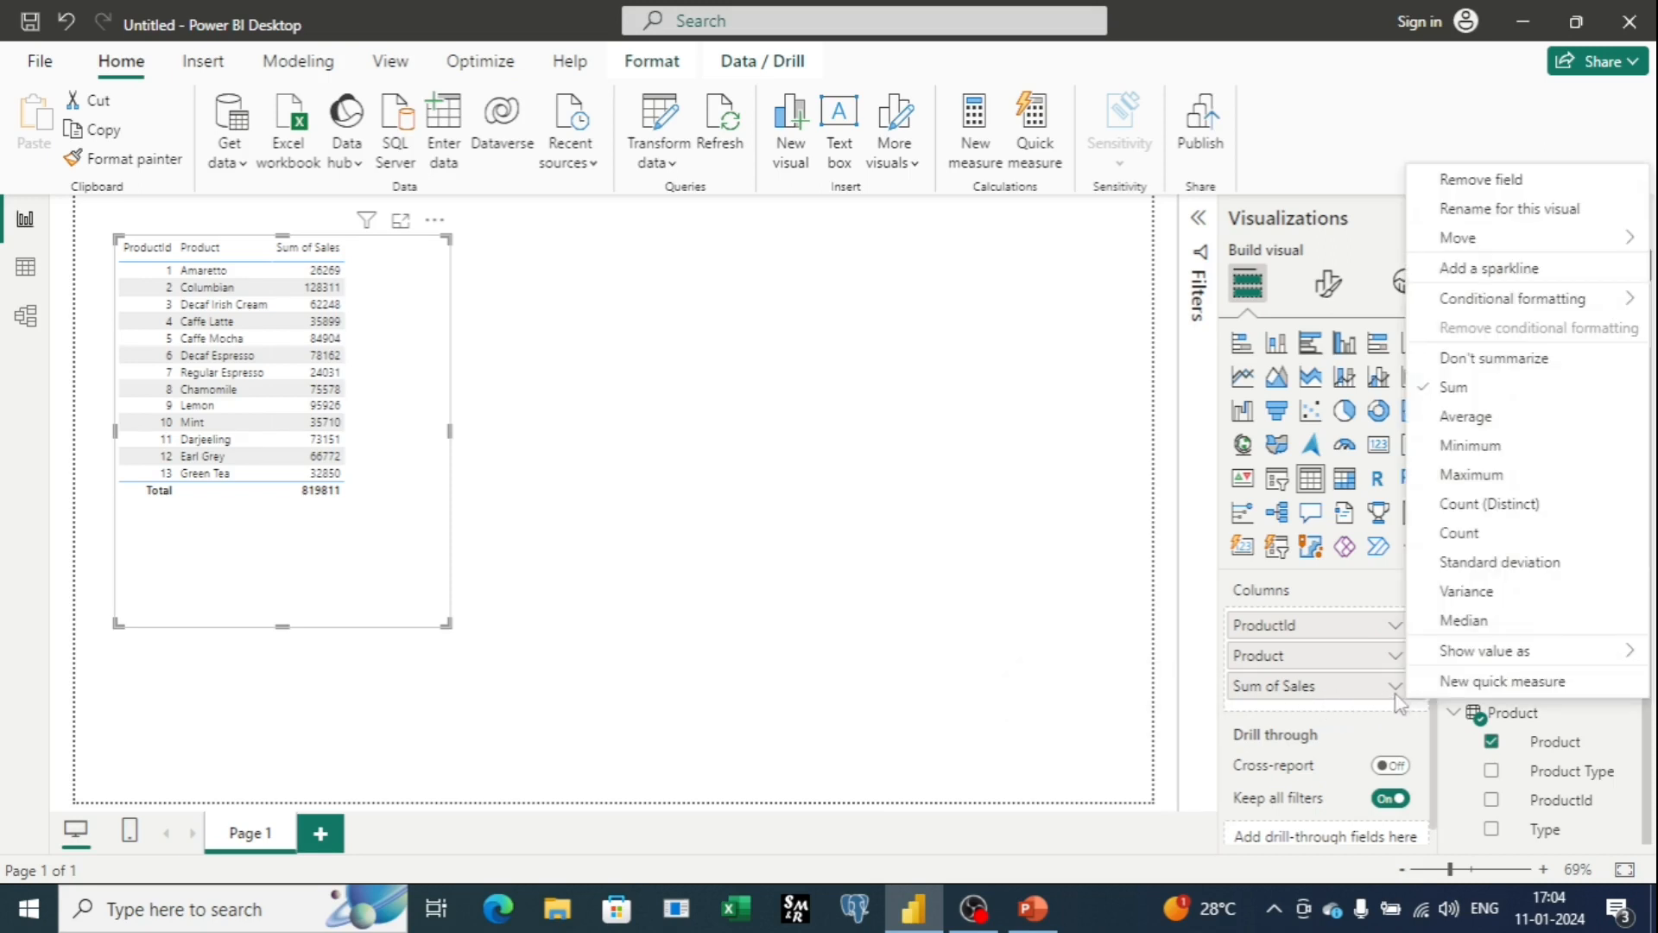
pyautogui.click(1469, 418)
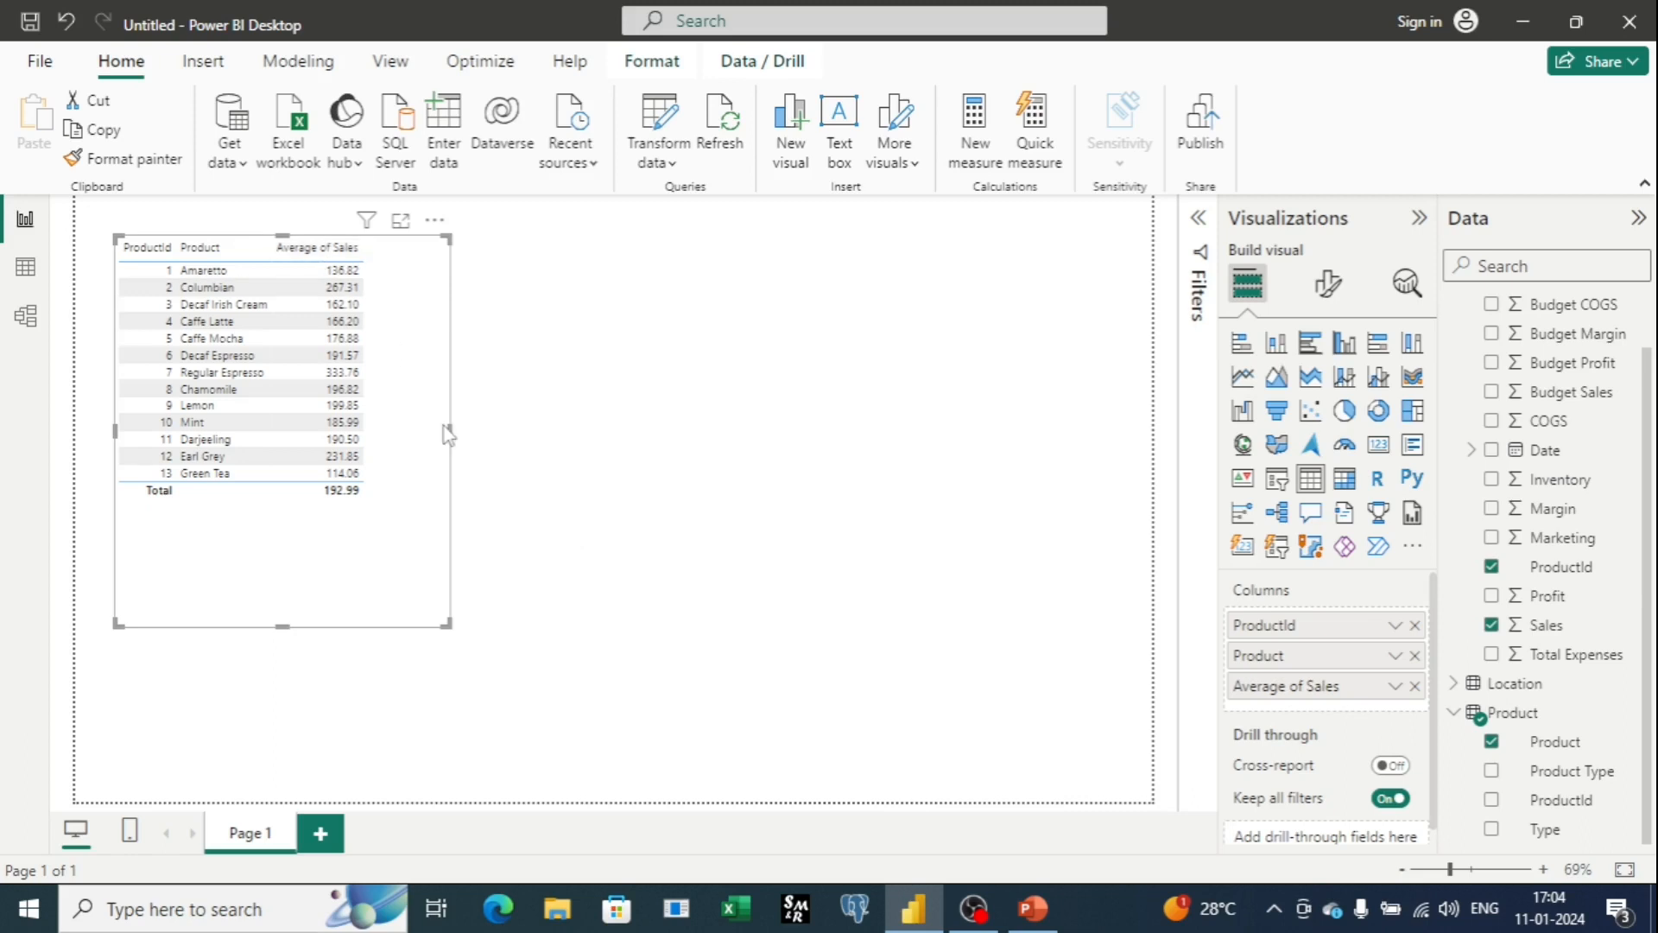
pyautogui.moveTo(452, 431); pyautogui.dragTo(474, 430)
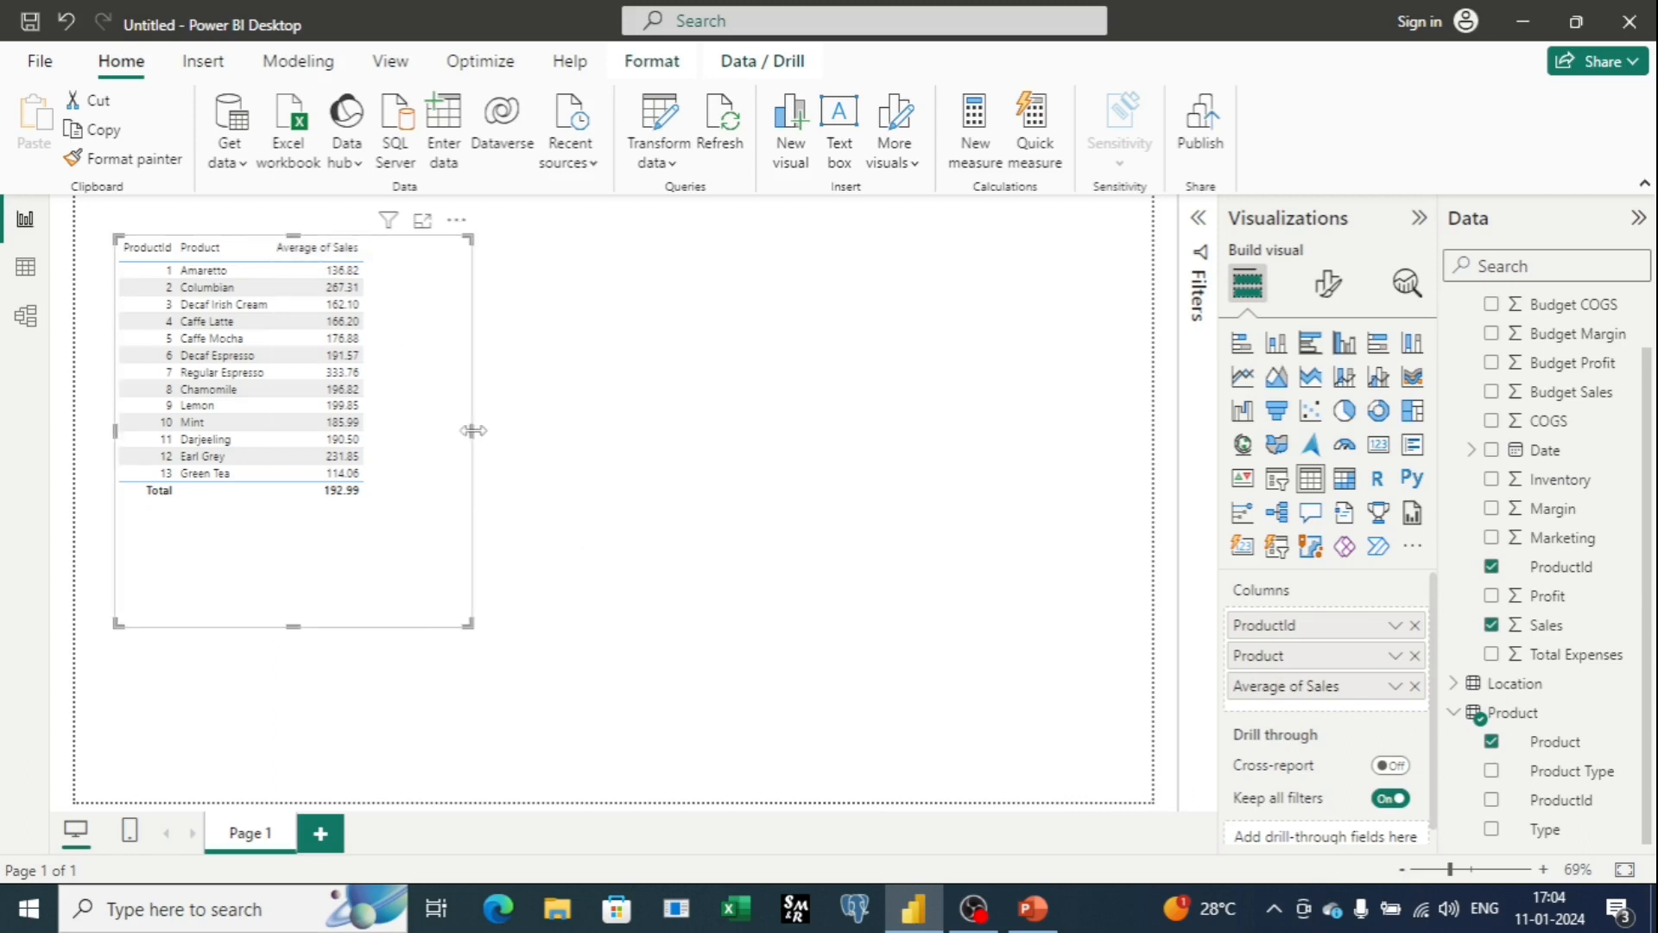
# Show the average Sales values as Percent of grand total
pyautogui.click(1394, 691)
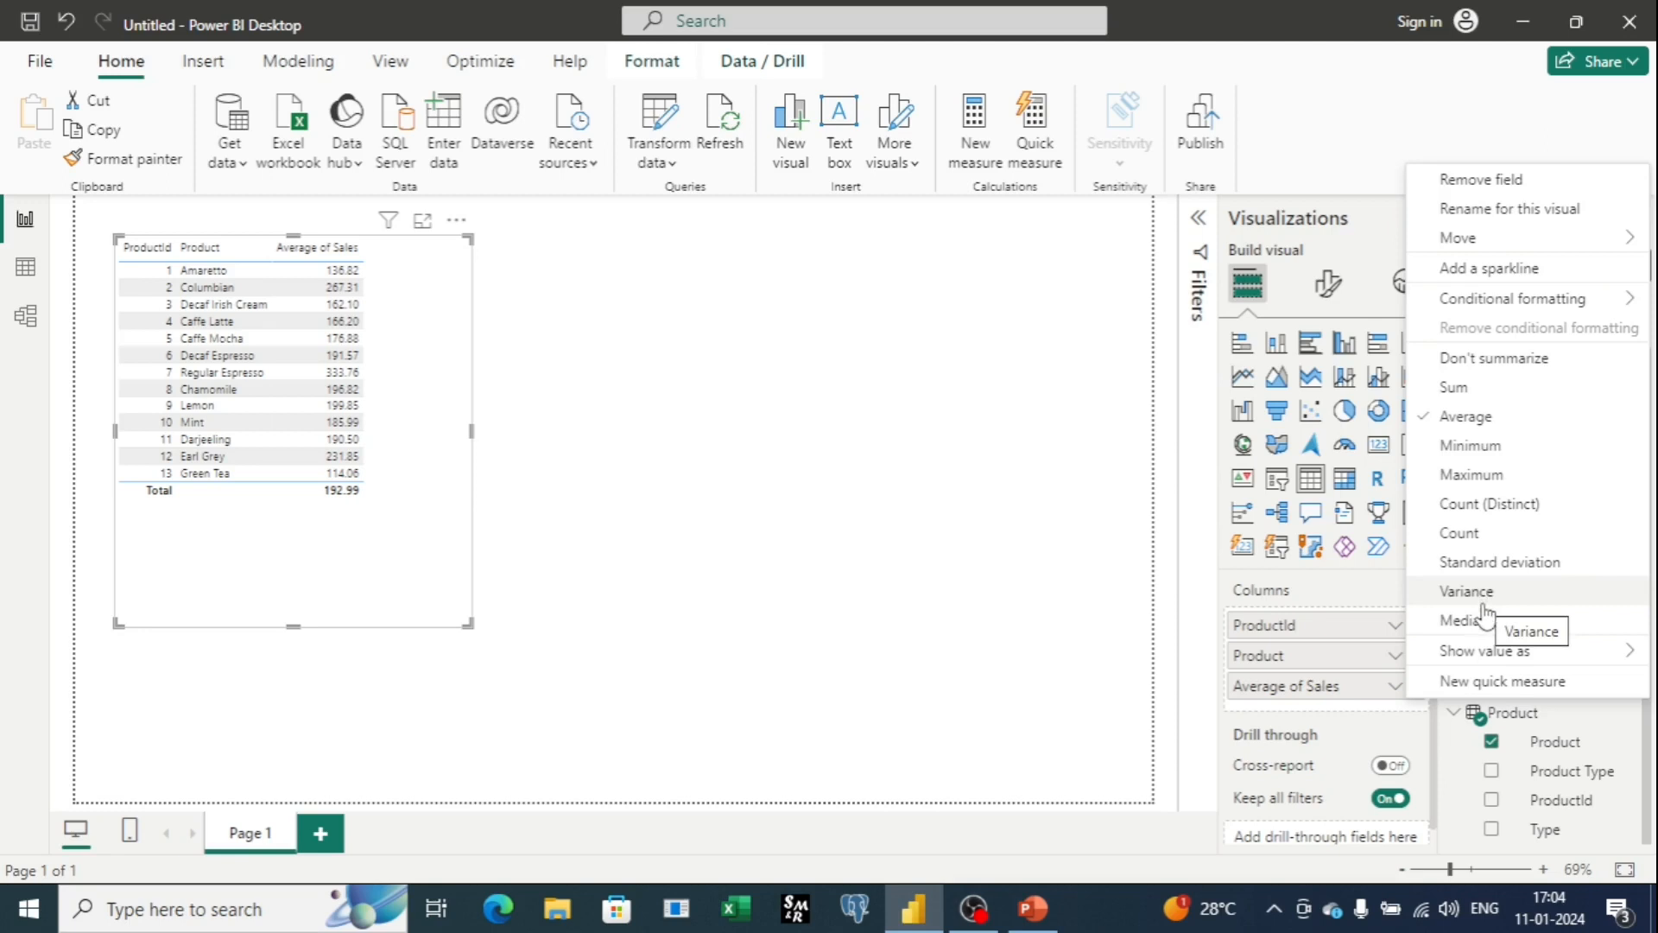
pyautogui.moveTo(1473, 661)
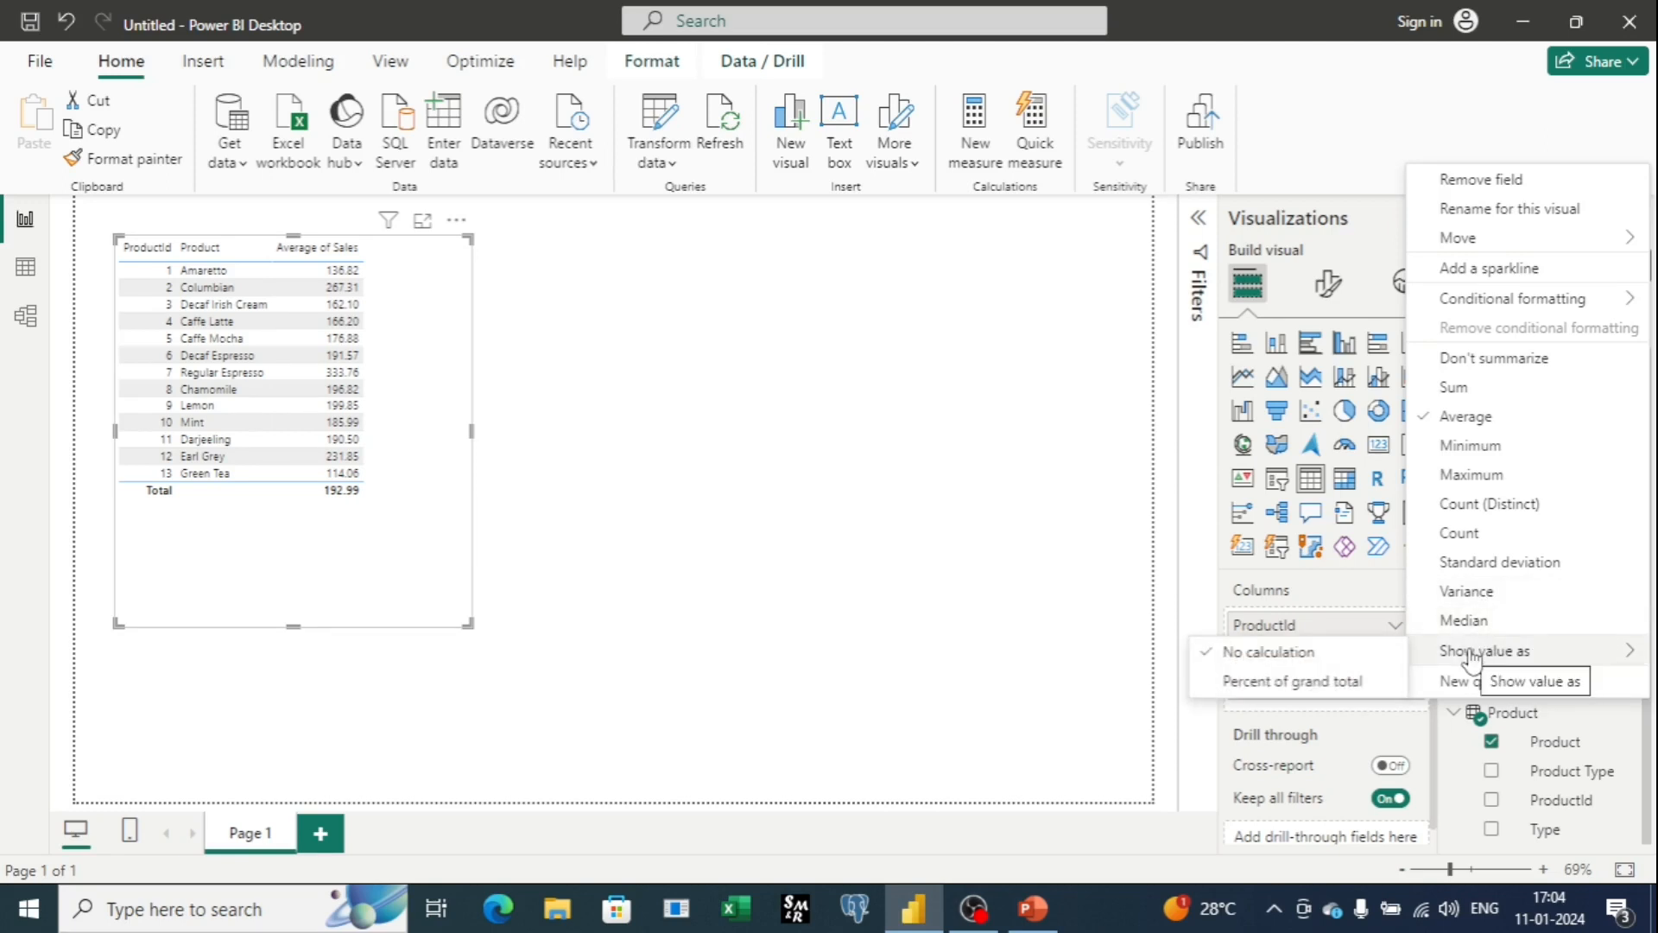
pyautogui.click(1336, 684)
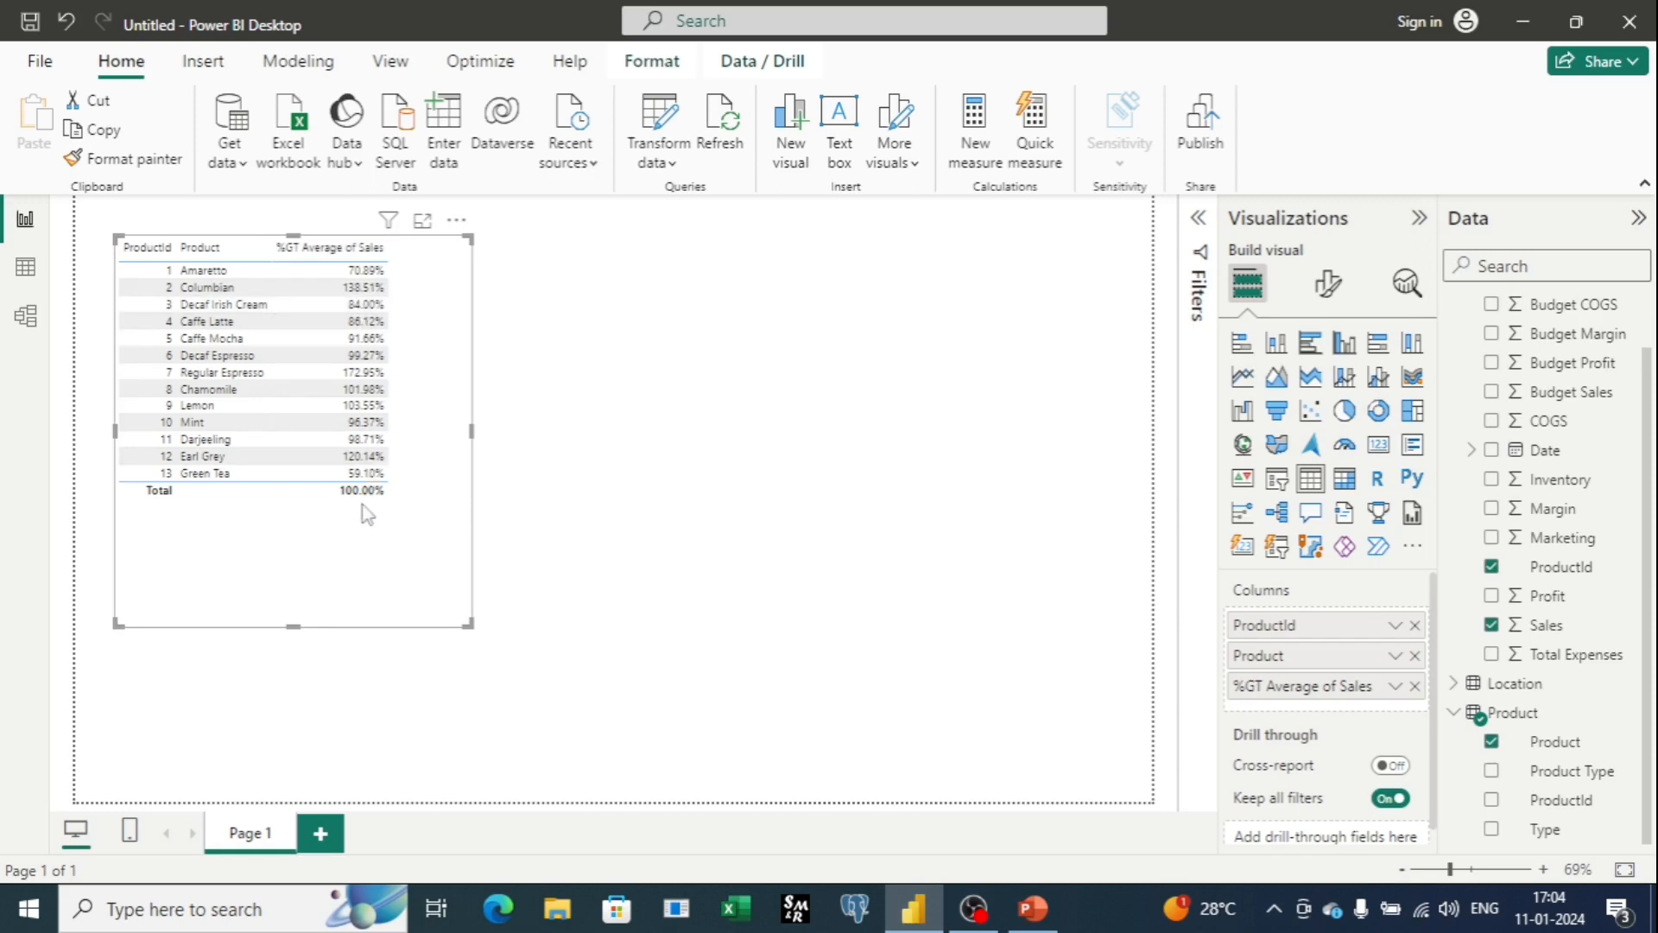
pyautogui.click(371, 273)
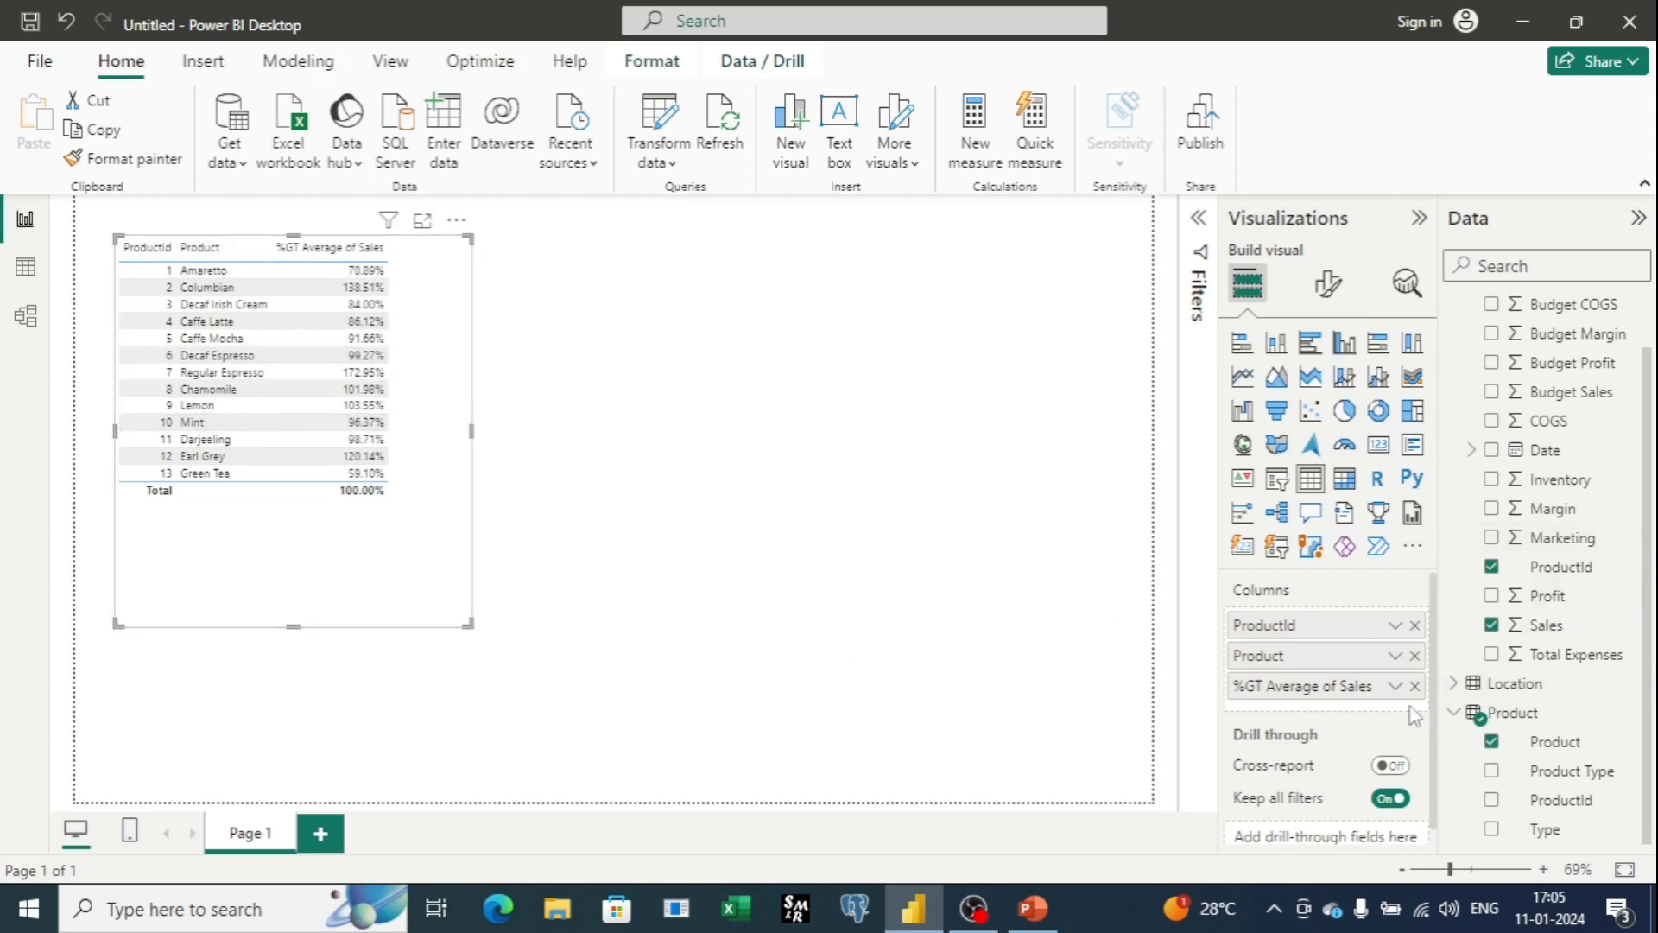
# Set Sales to a plain Sum without the percent calculation and add Profit from the fact table as another column
pyautogui.click(1395, 686)
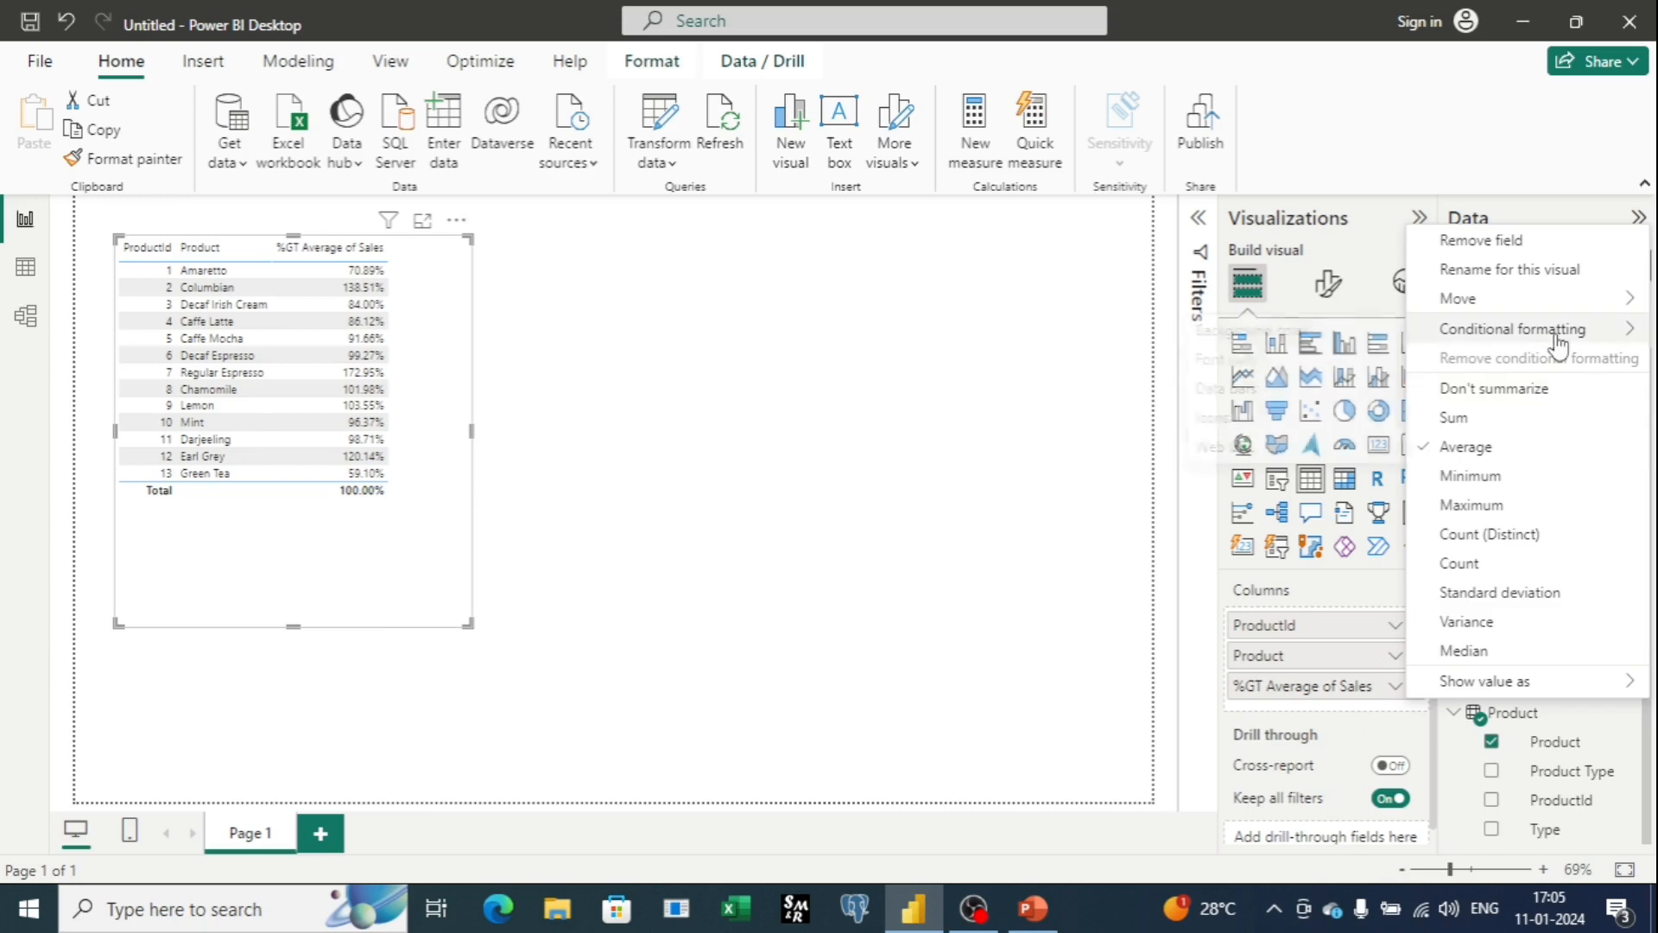
pyautogui.moveTo(1559, 345)
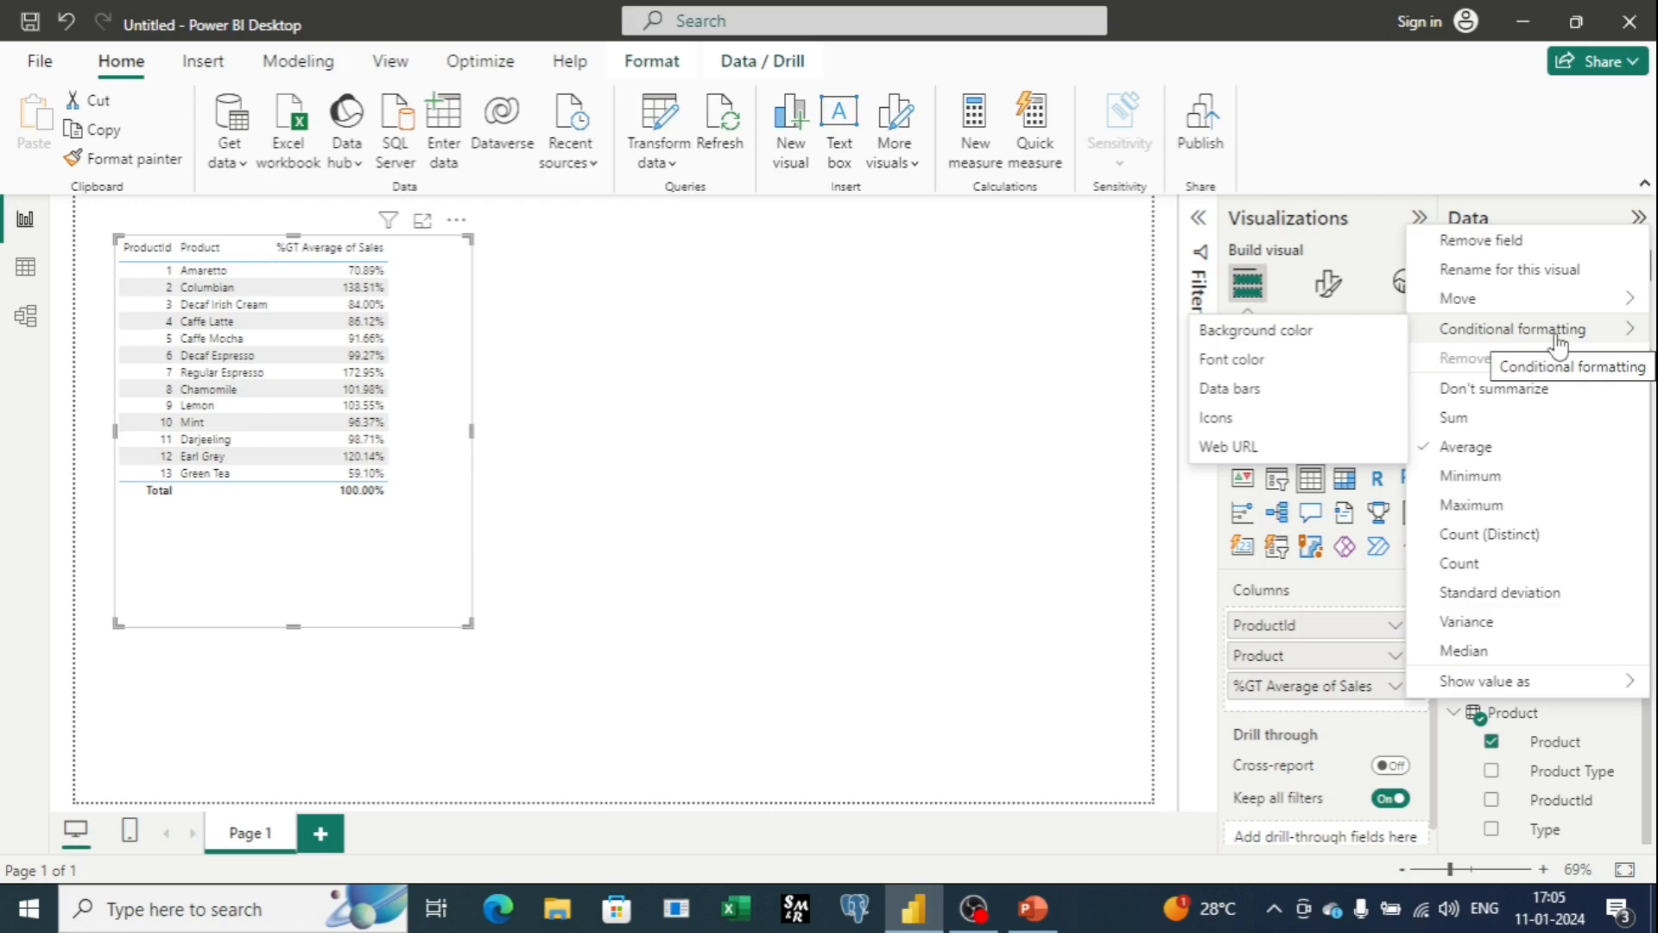
pyautogui.click(1458, 418)
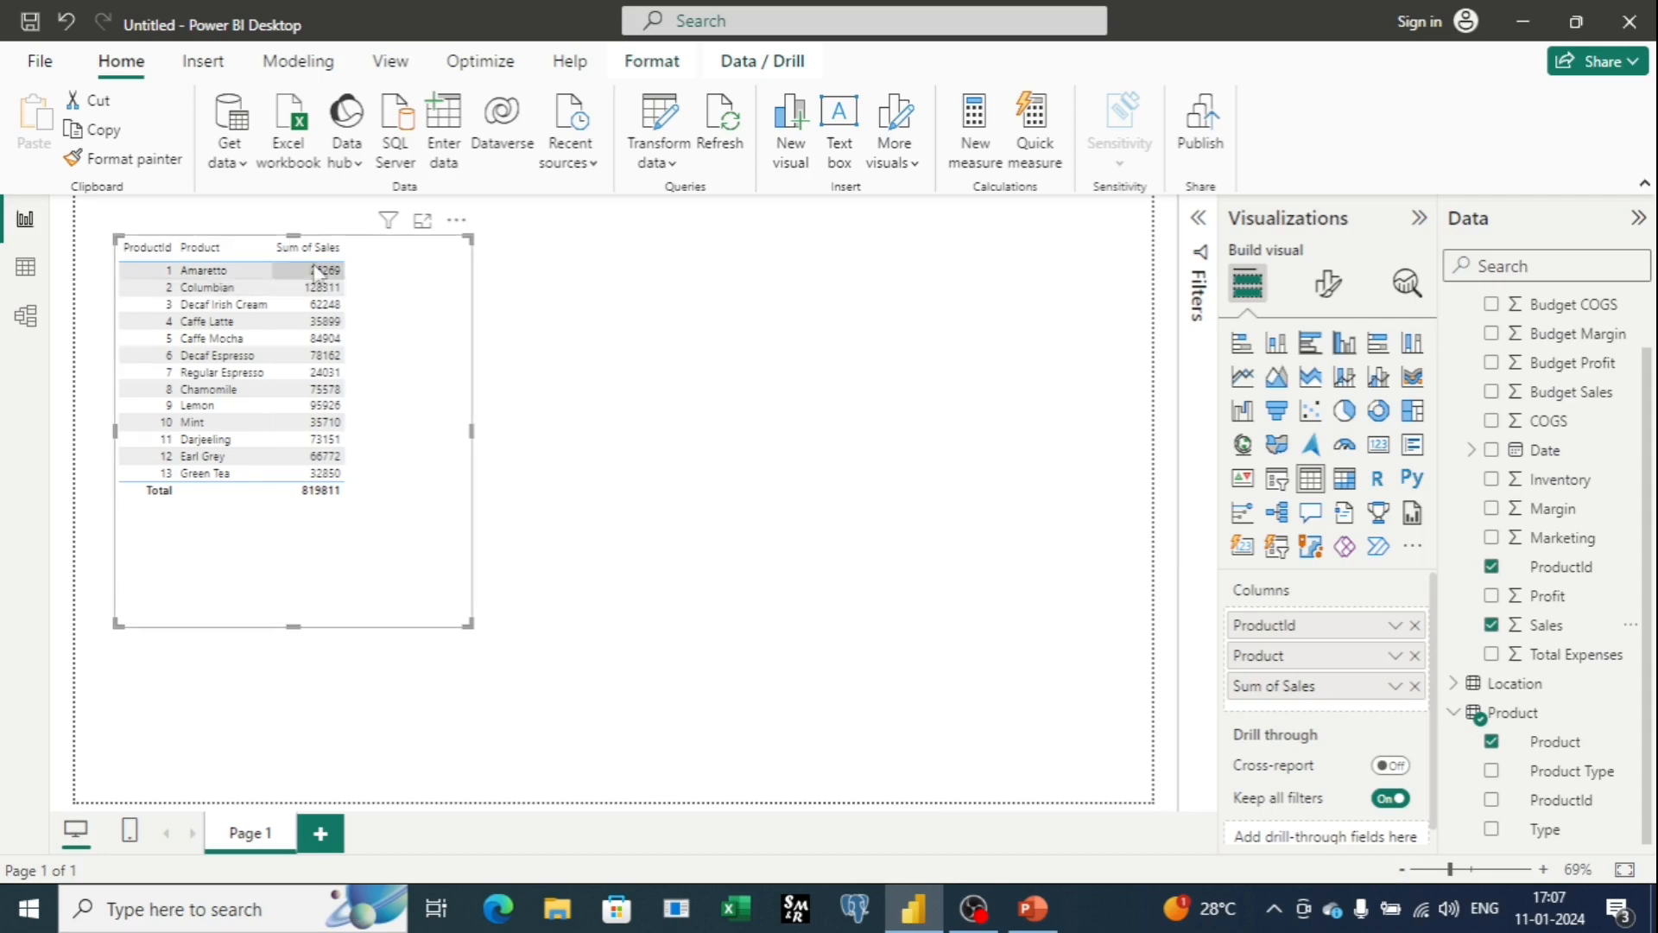
pyautogui.moveTo(1533, 599); pyautogui.dragTo(1299, 707)
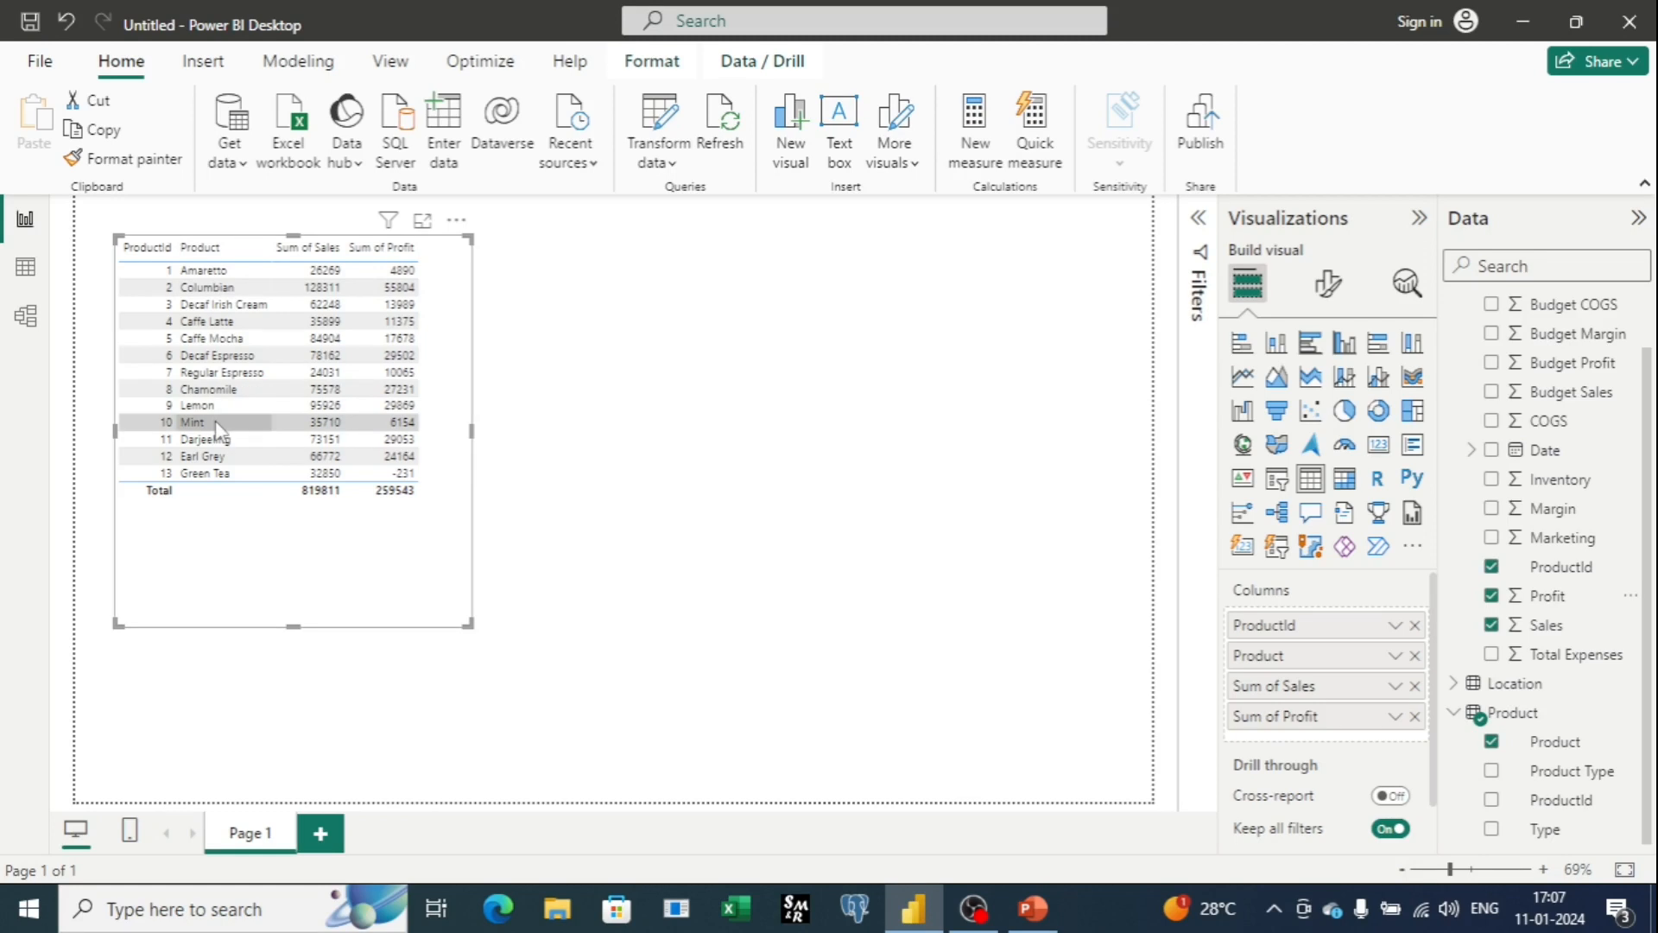
# Zoom the report page to 120% and examine the table visual's columns and drill-through settings
pyautogui.keyDown('ctrl'); pyautogui.scroll(5, 212, 426); pyautogui.keyUp('ctrl')
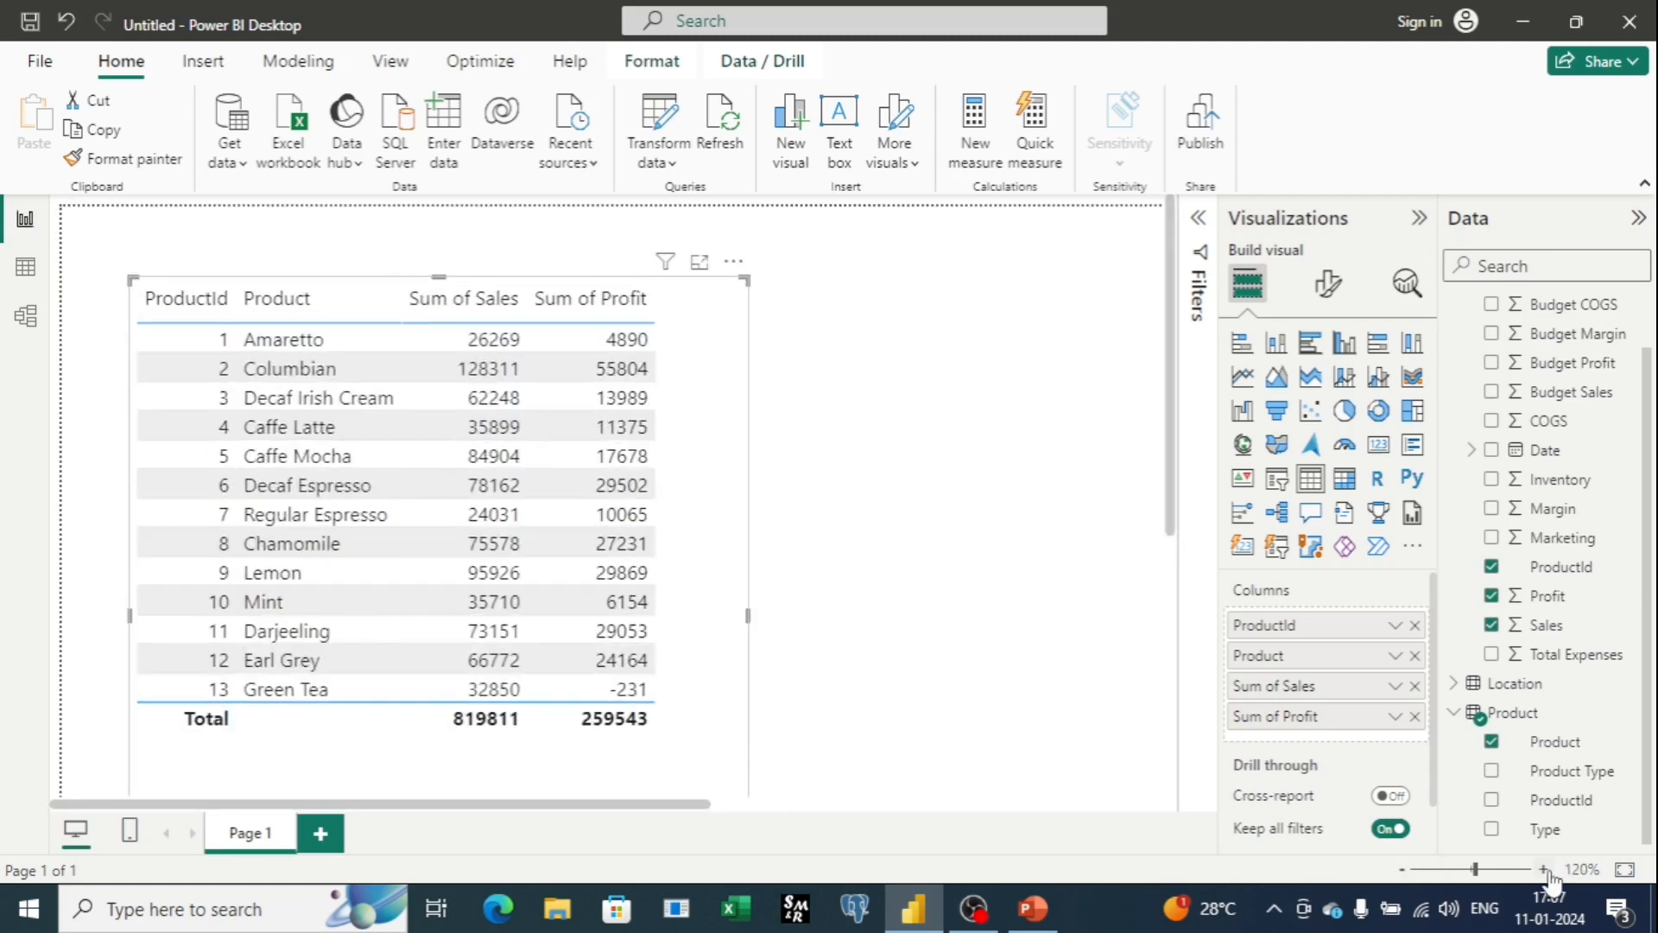
pyautogui.scroll(-1, 748, 520)
pyautogui.scroll(1, 748, 519)
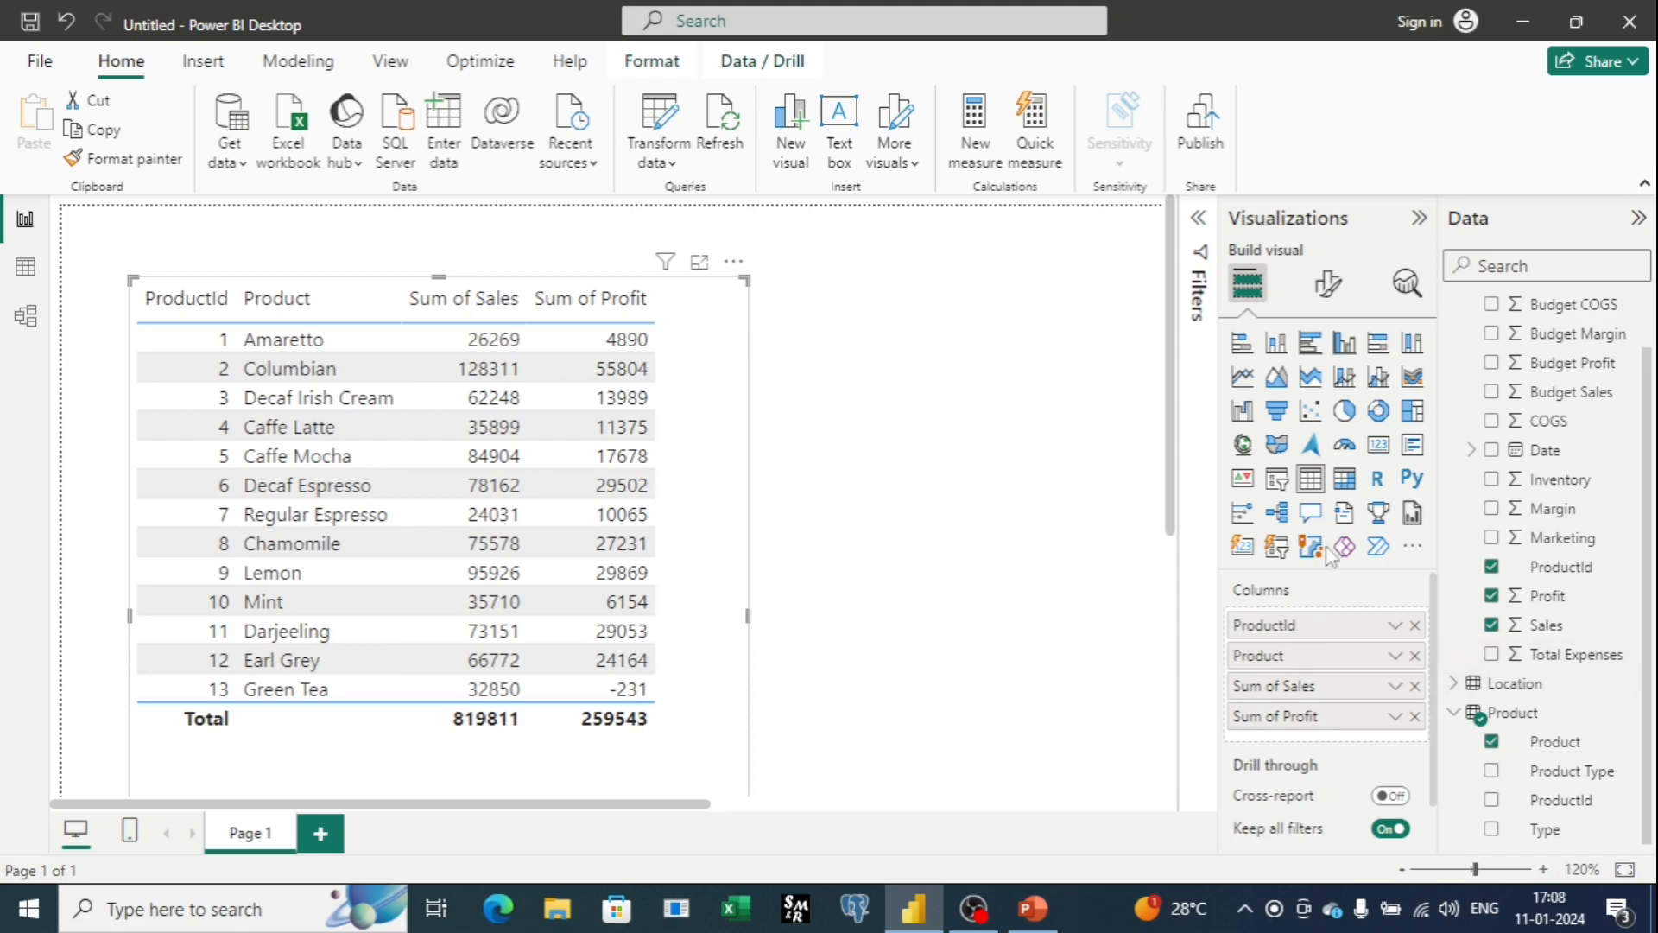
pyautogui.scroll(-1, 1300, 657)
pyautogui.scroll(1, 1299, 691)
pyautogui.scroll(-1, 1305, 682)
pyautogui.scroll(1, 1307, 674)
pyautogui.scroll(-1, 1290, 724)
pyautogui.scroll(-1, 1291, 733)
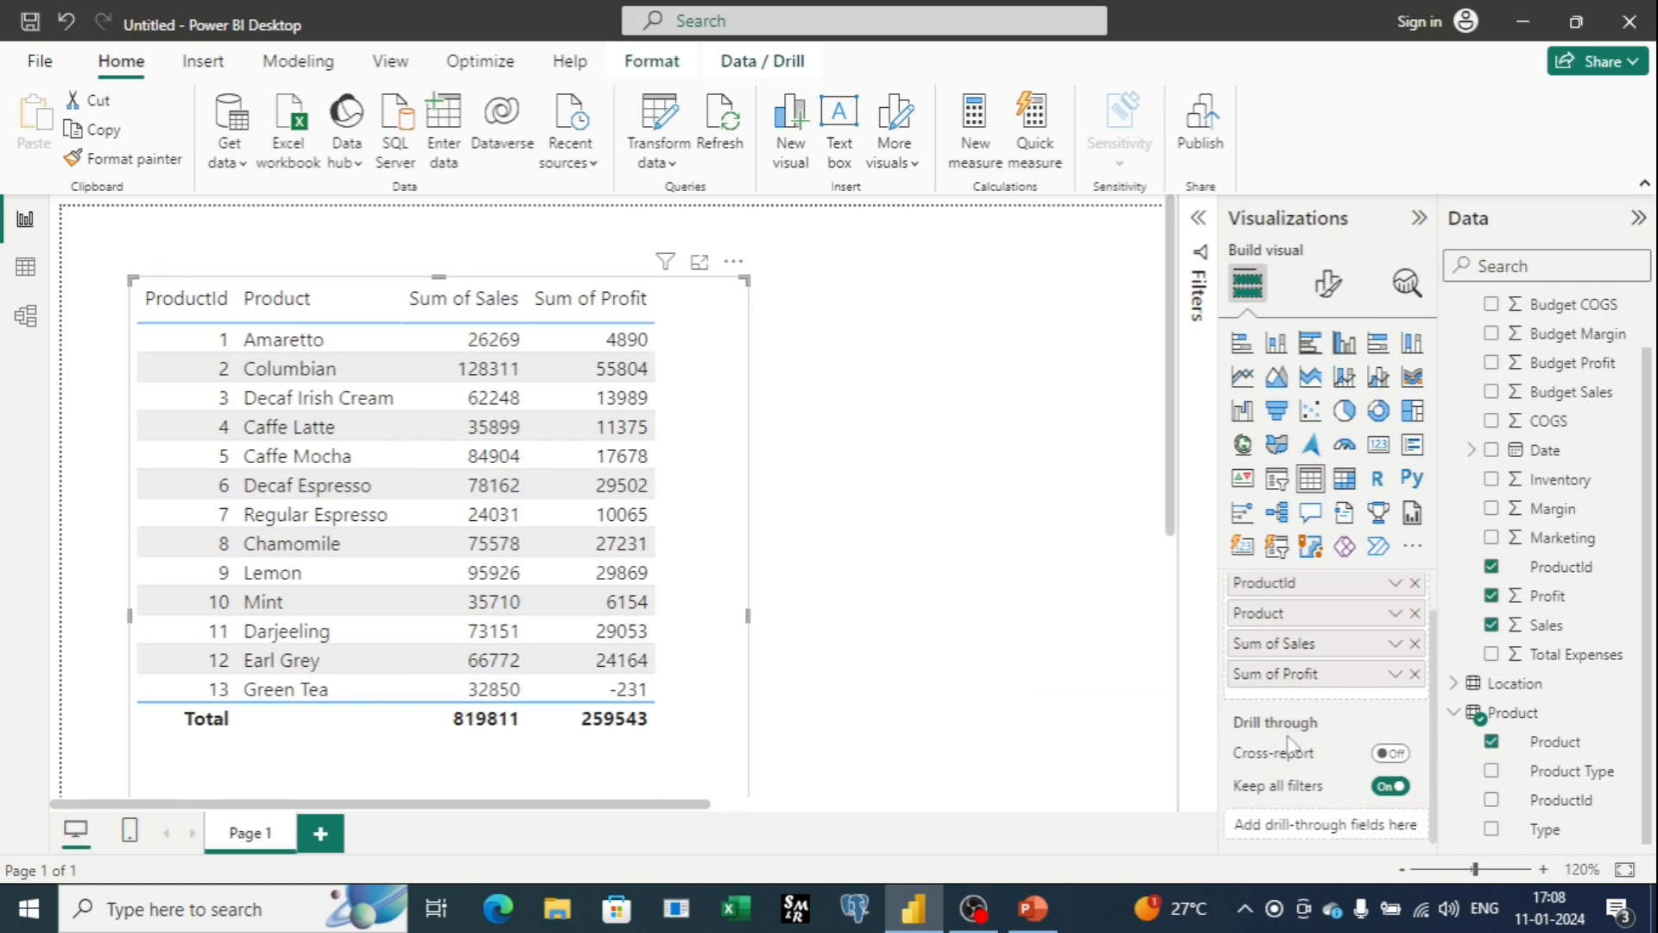
pyautogui.scroll(1, 1290, 745)
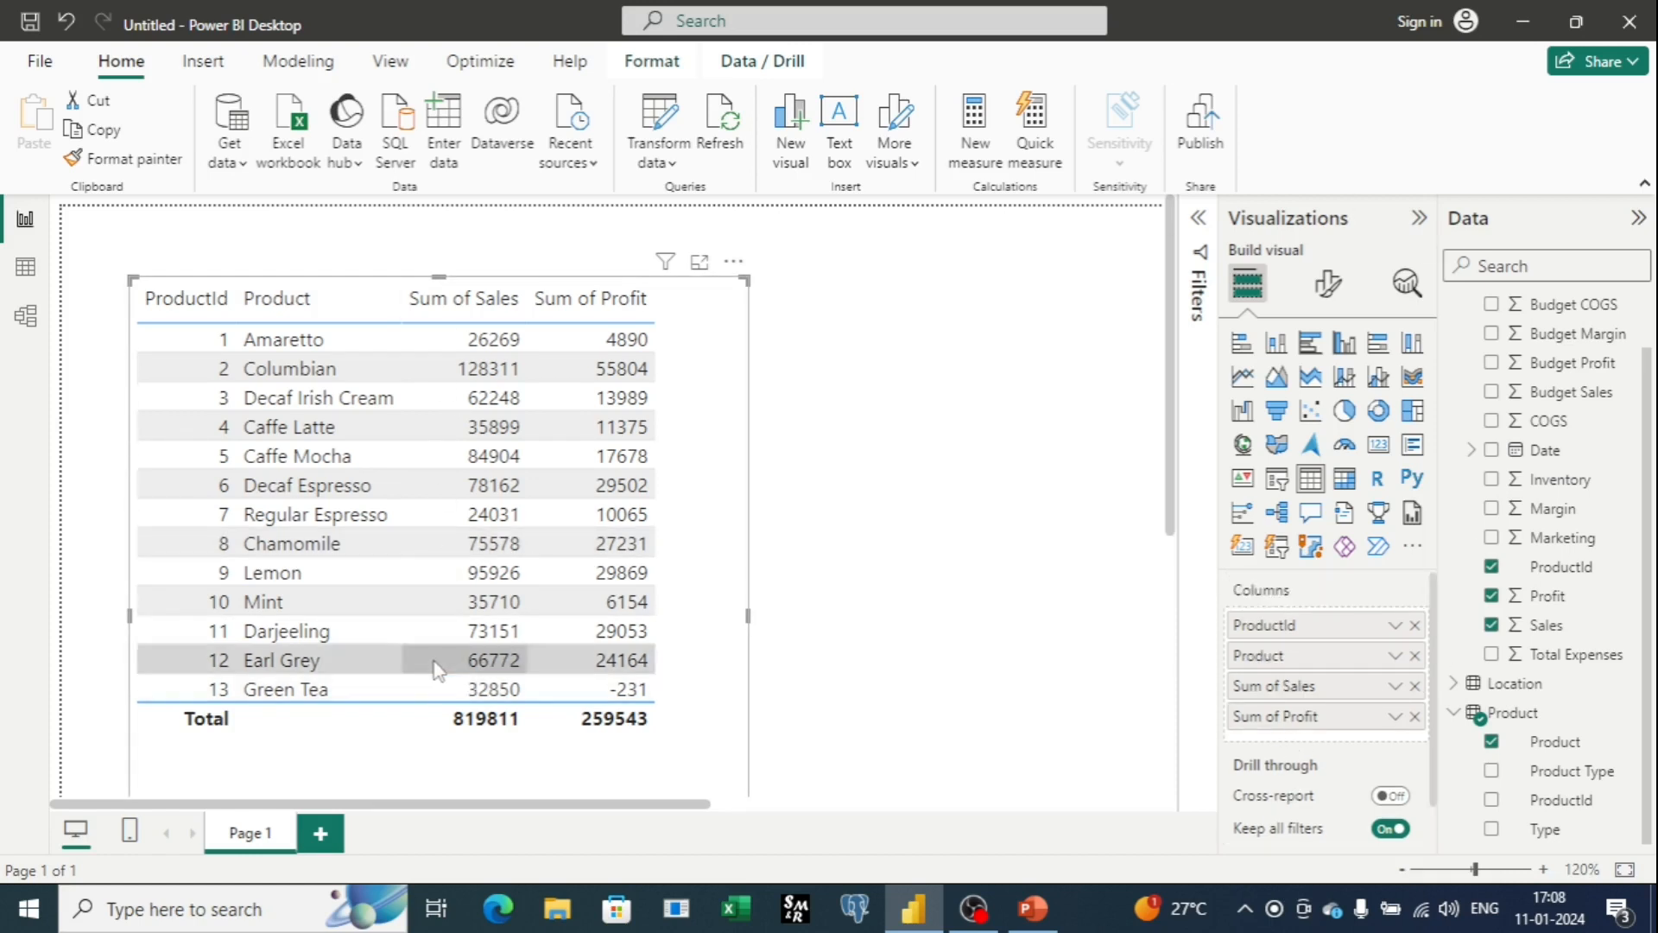
# Look through the table visual's Visual and General formatting categories, comparing them with its build options
pyautogui.click(1329, 285)
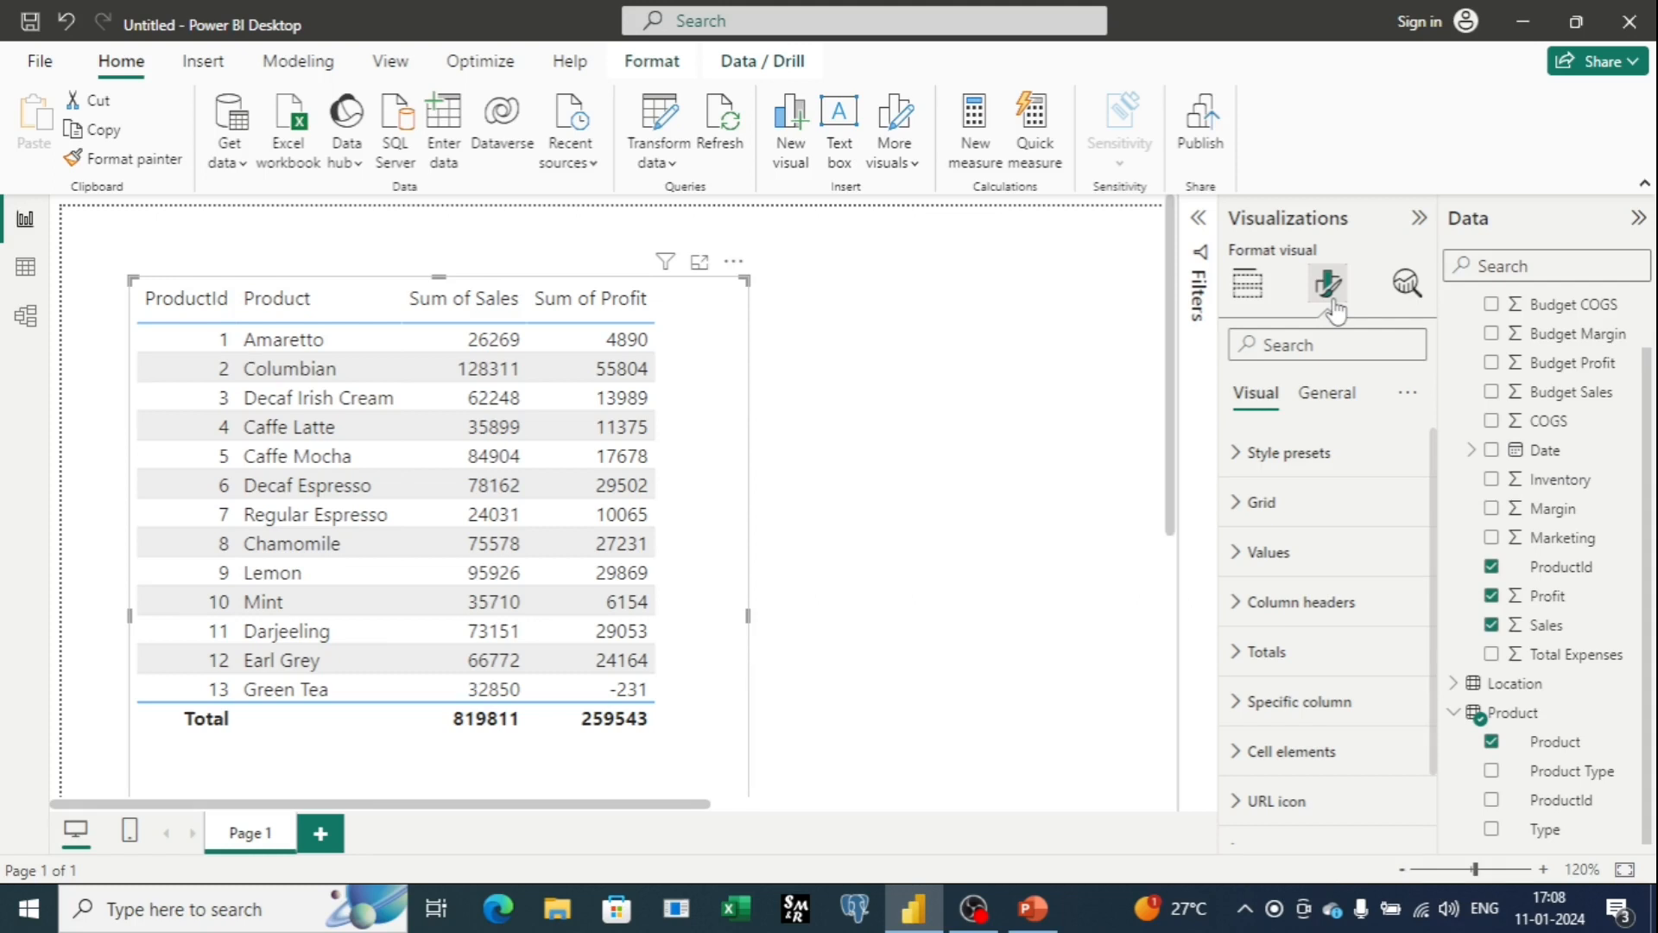
pyautogui.scroll(-2, 1336, 575)
pyautogui.scroll(2, 1335, 594)
pyautogui.click(1327, 406)
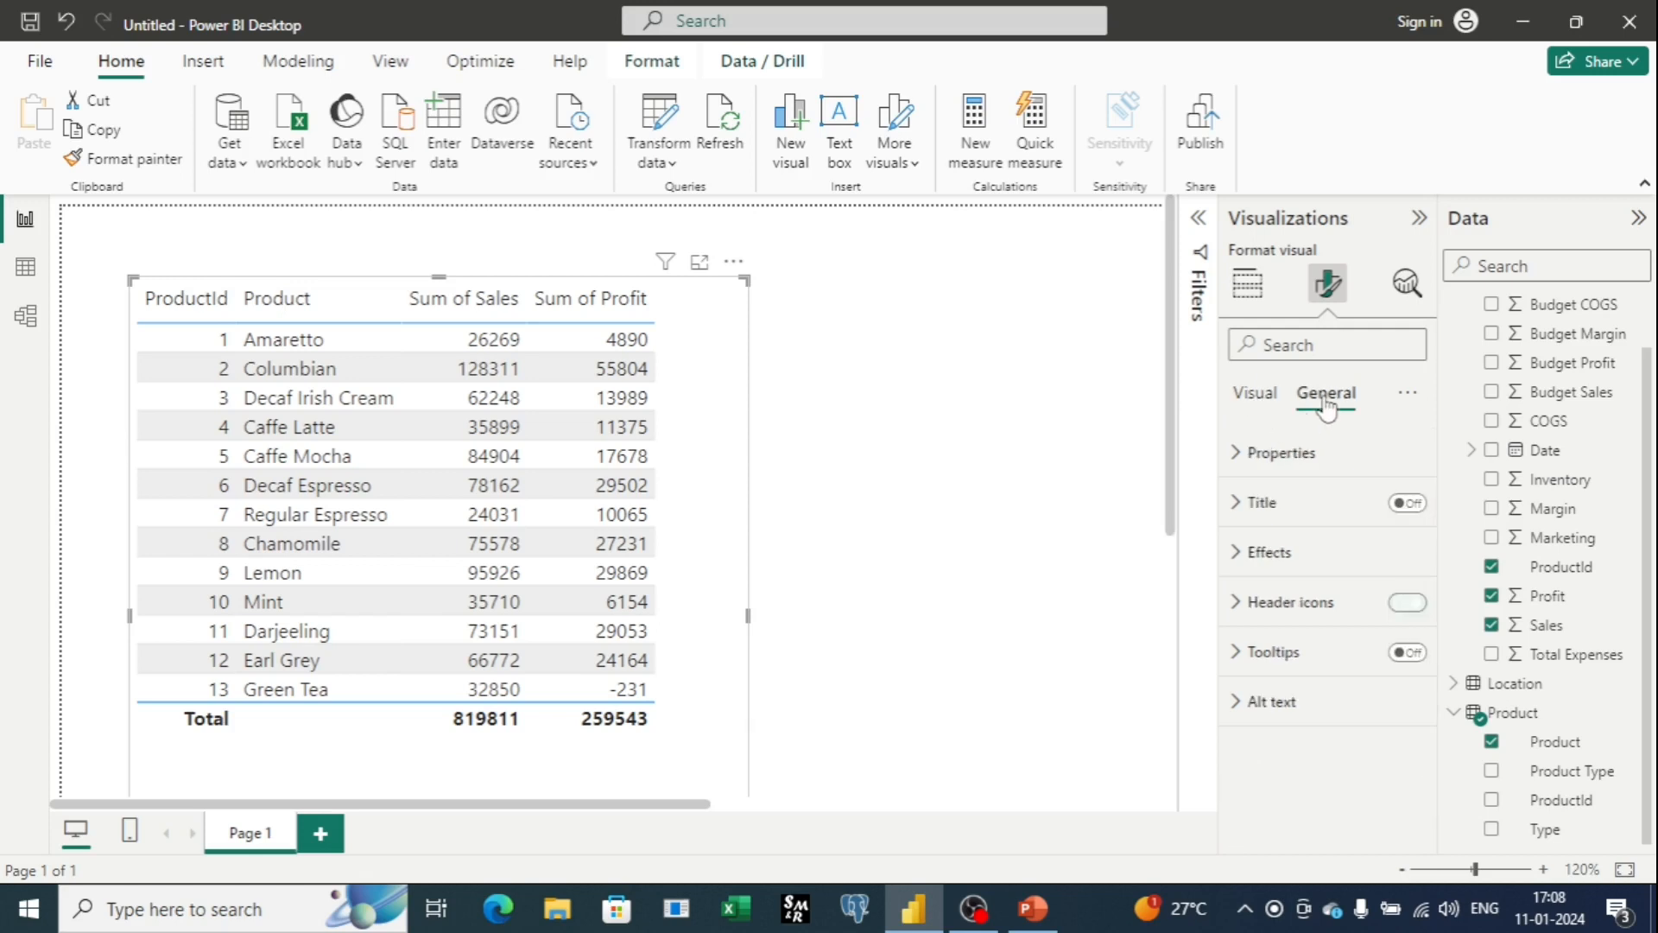
pyautogui.click(1408, 397)
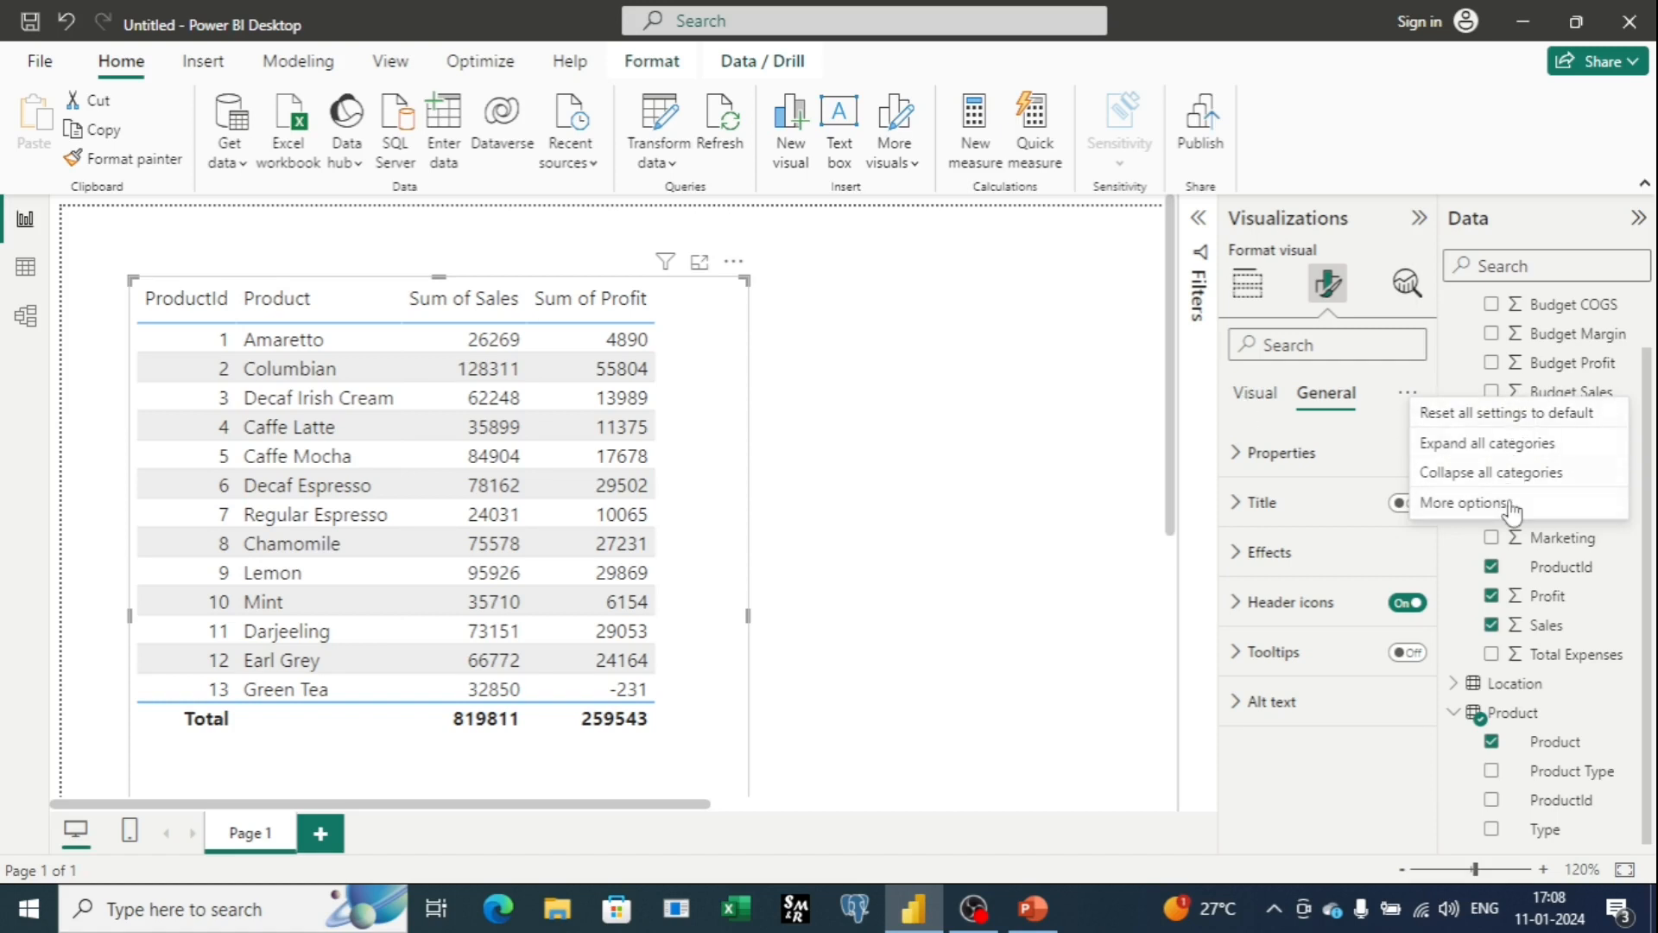
pyautogui.click(1253, 397)
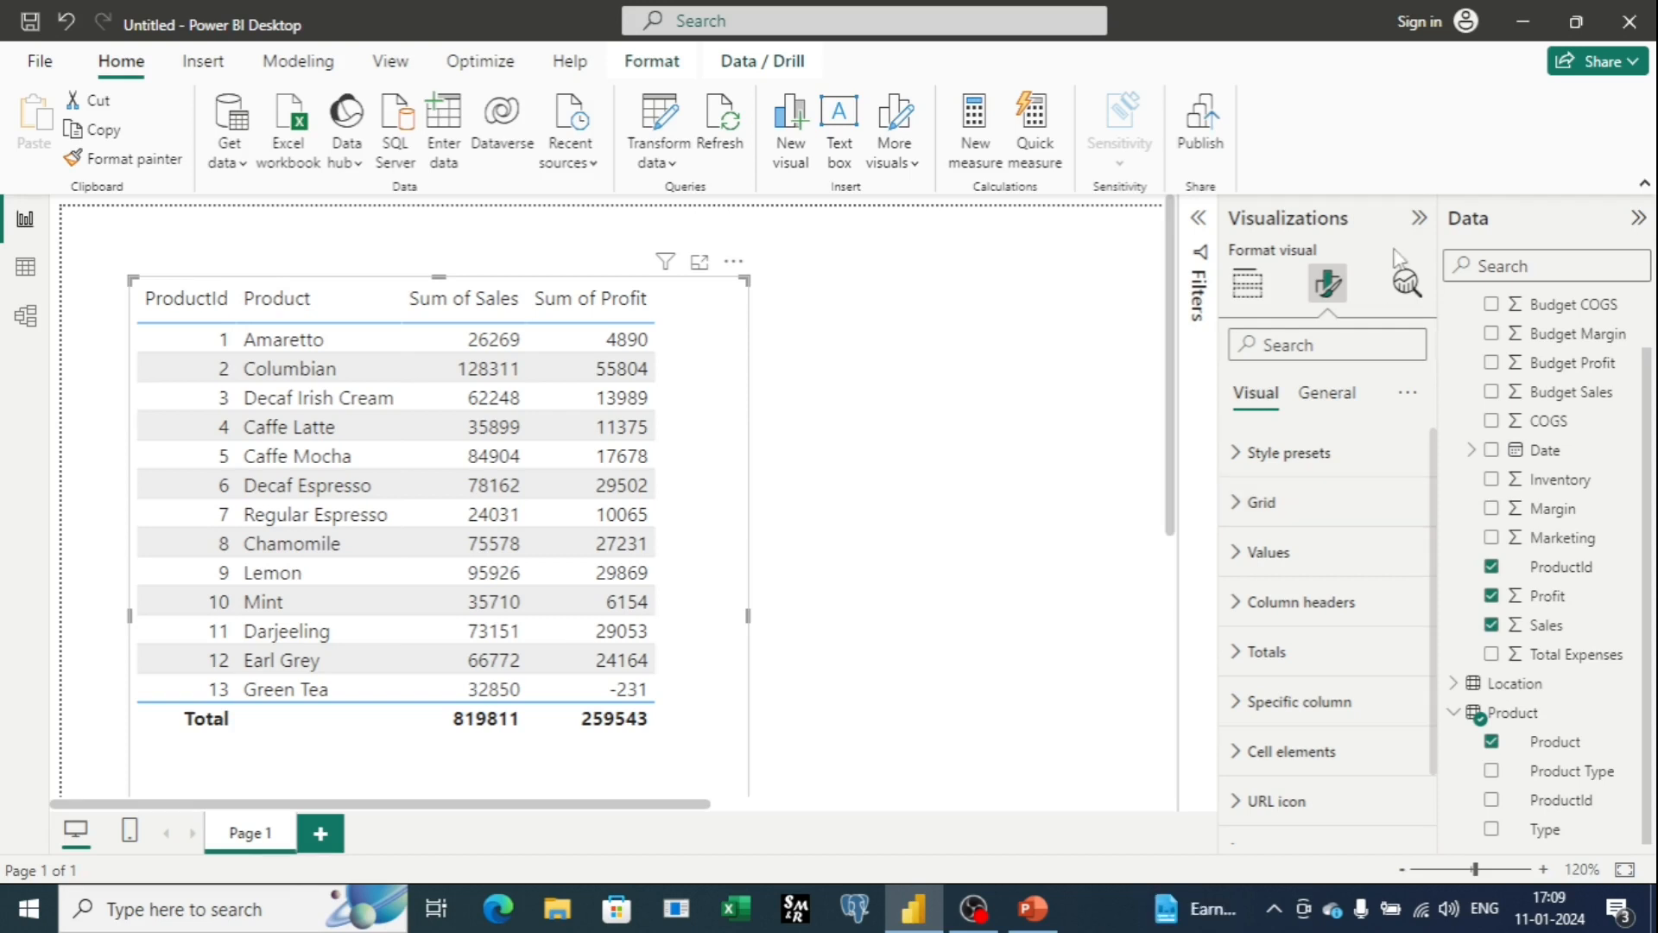
pyautogui.click(1248, 283)
pyautogui.click(1266, 319)
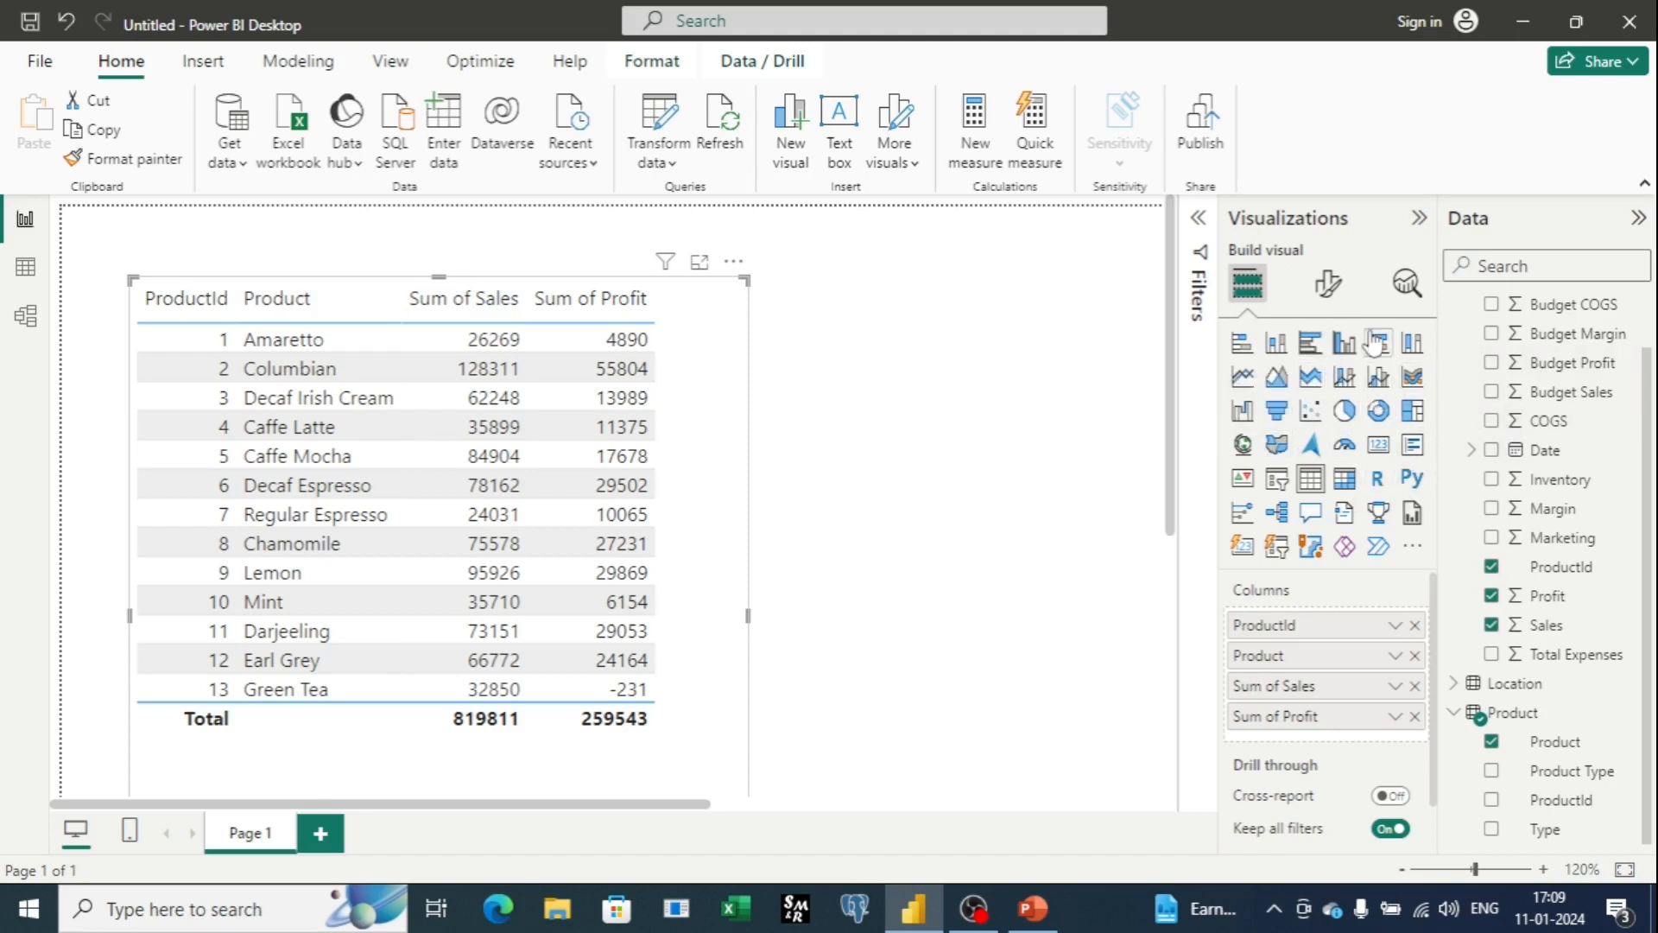
pyautogui.click(1329, 285)
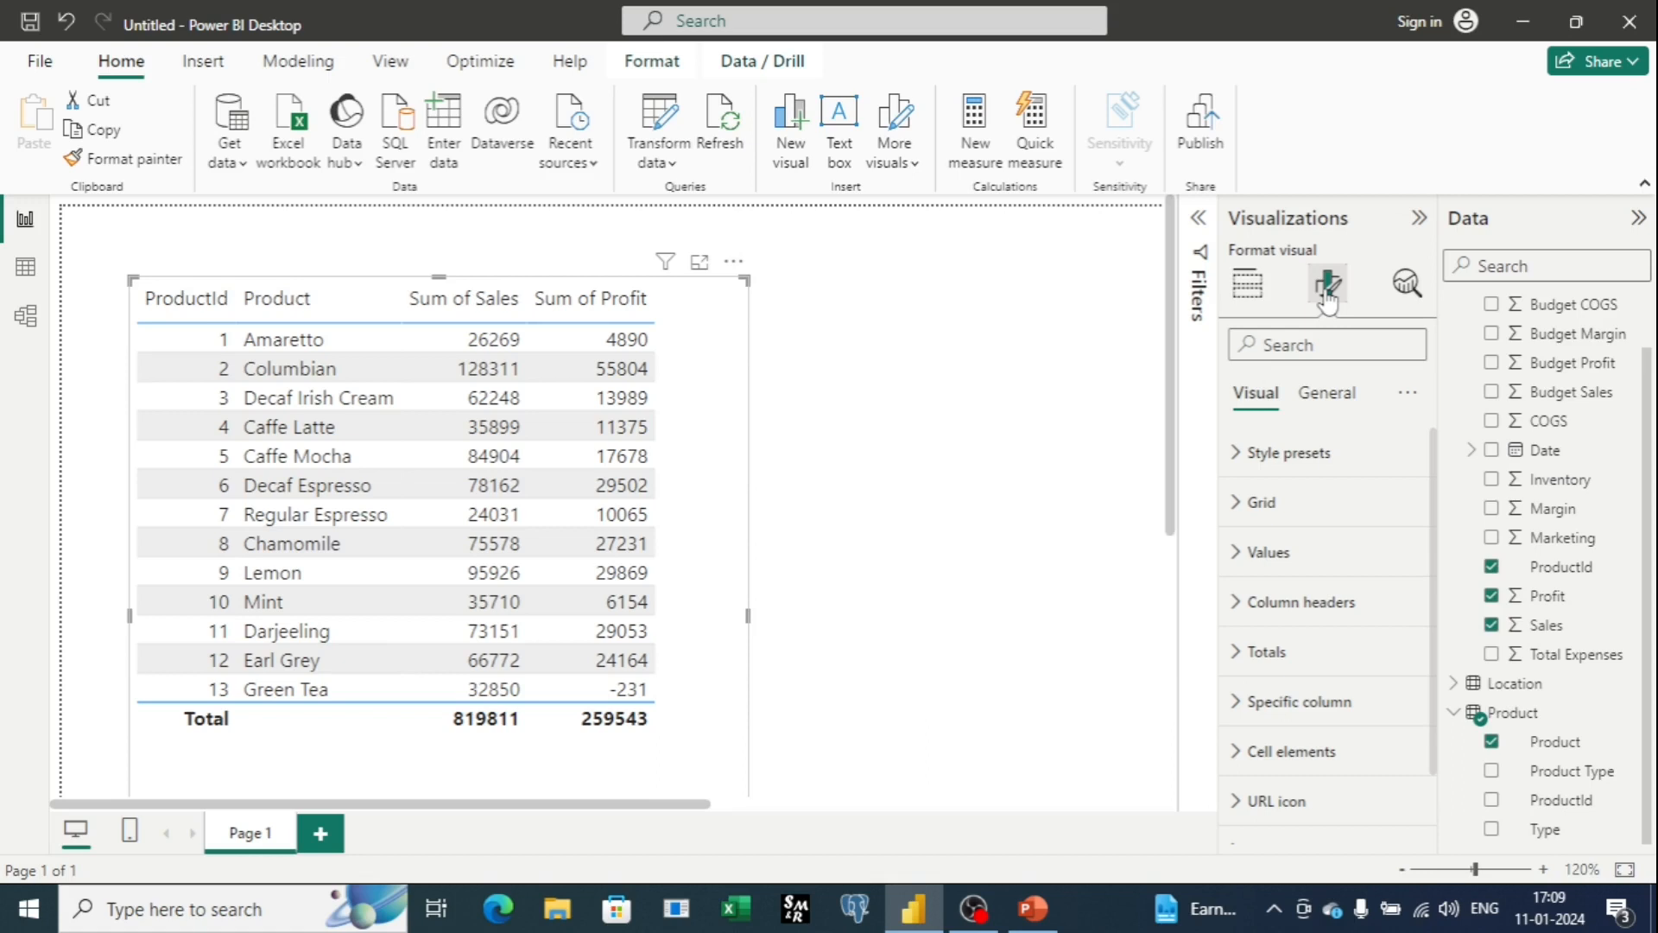
pyautogui.scroll(-2, 1314, 631)
pyautogui.scroll(2, 1306, 609)
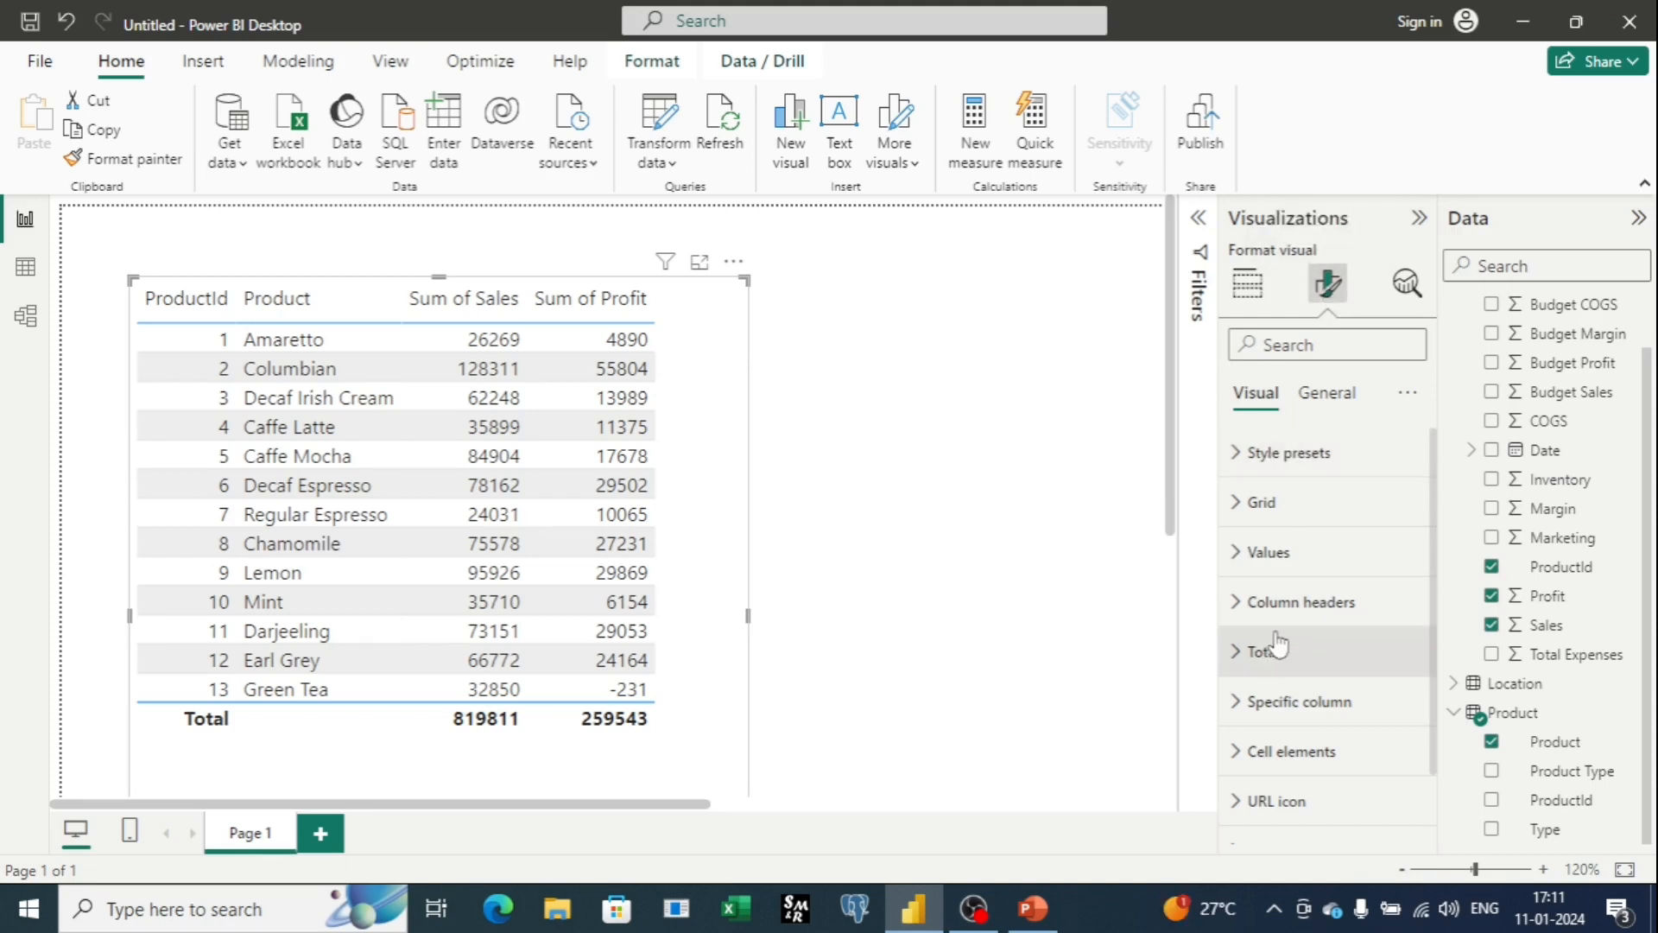
# Apply the Minimal style preset to the table visual and view the whole table at 100% zoom
pyautogui.click(1268, 460)
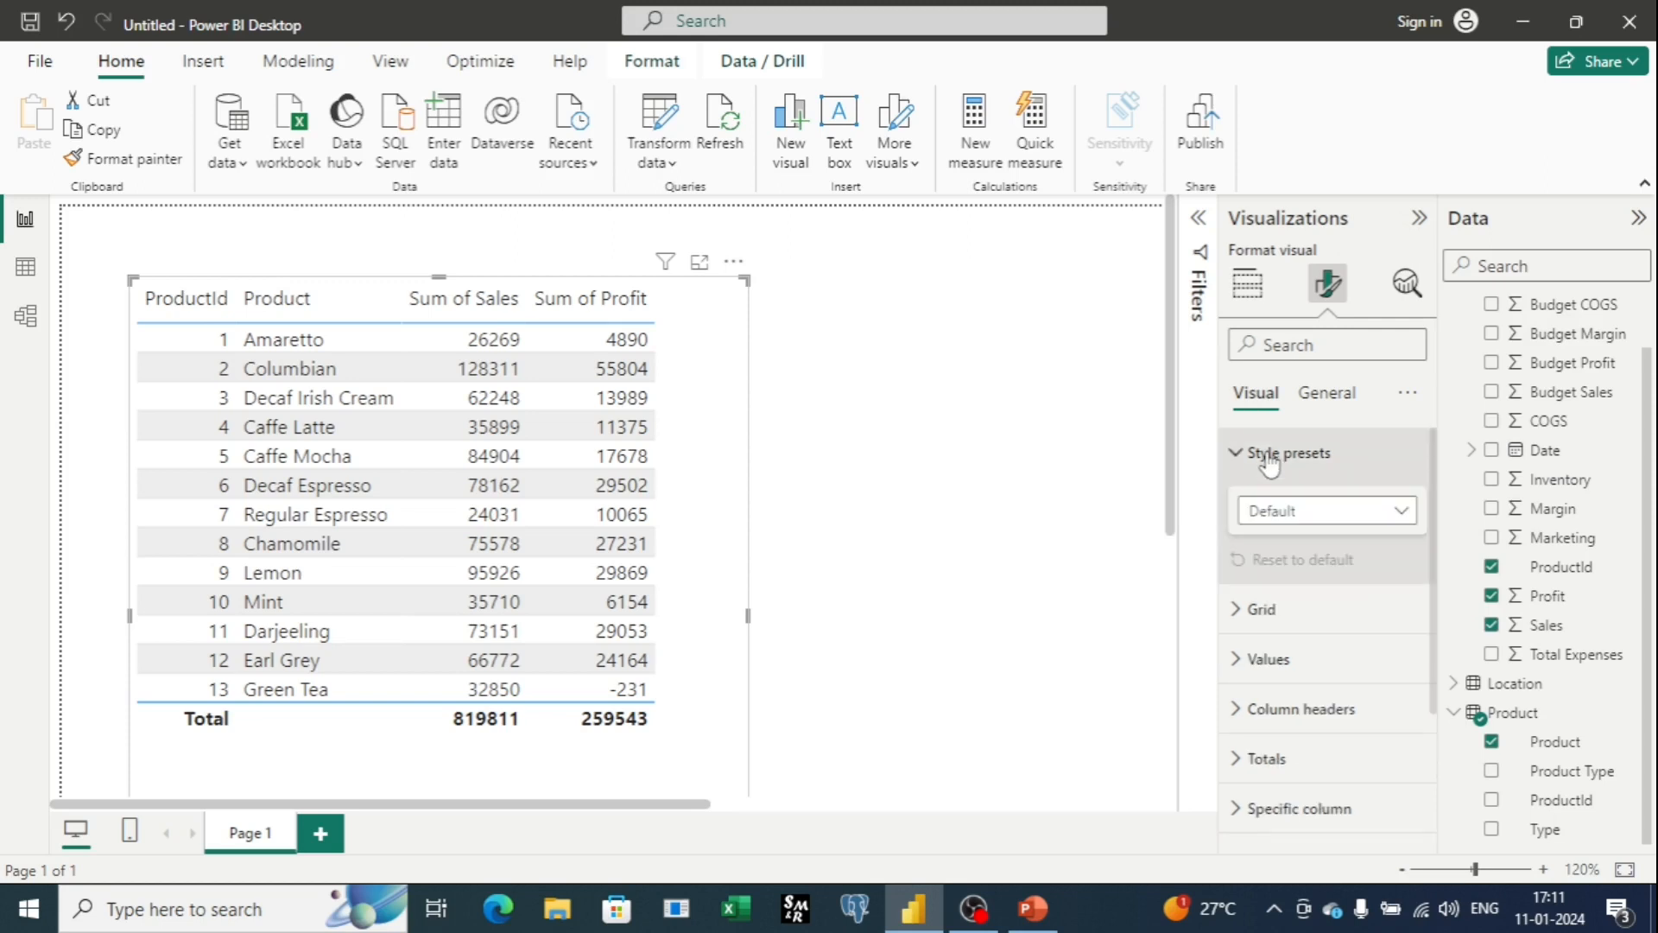
pyautogui.click(1406, 517)
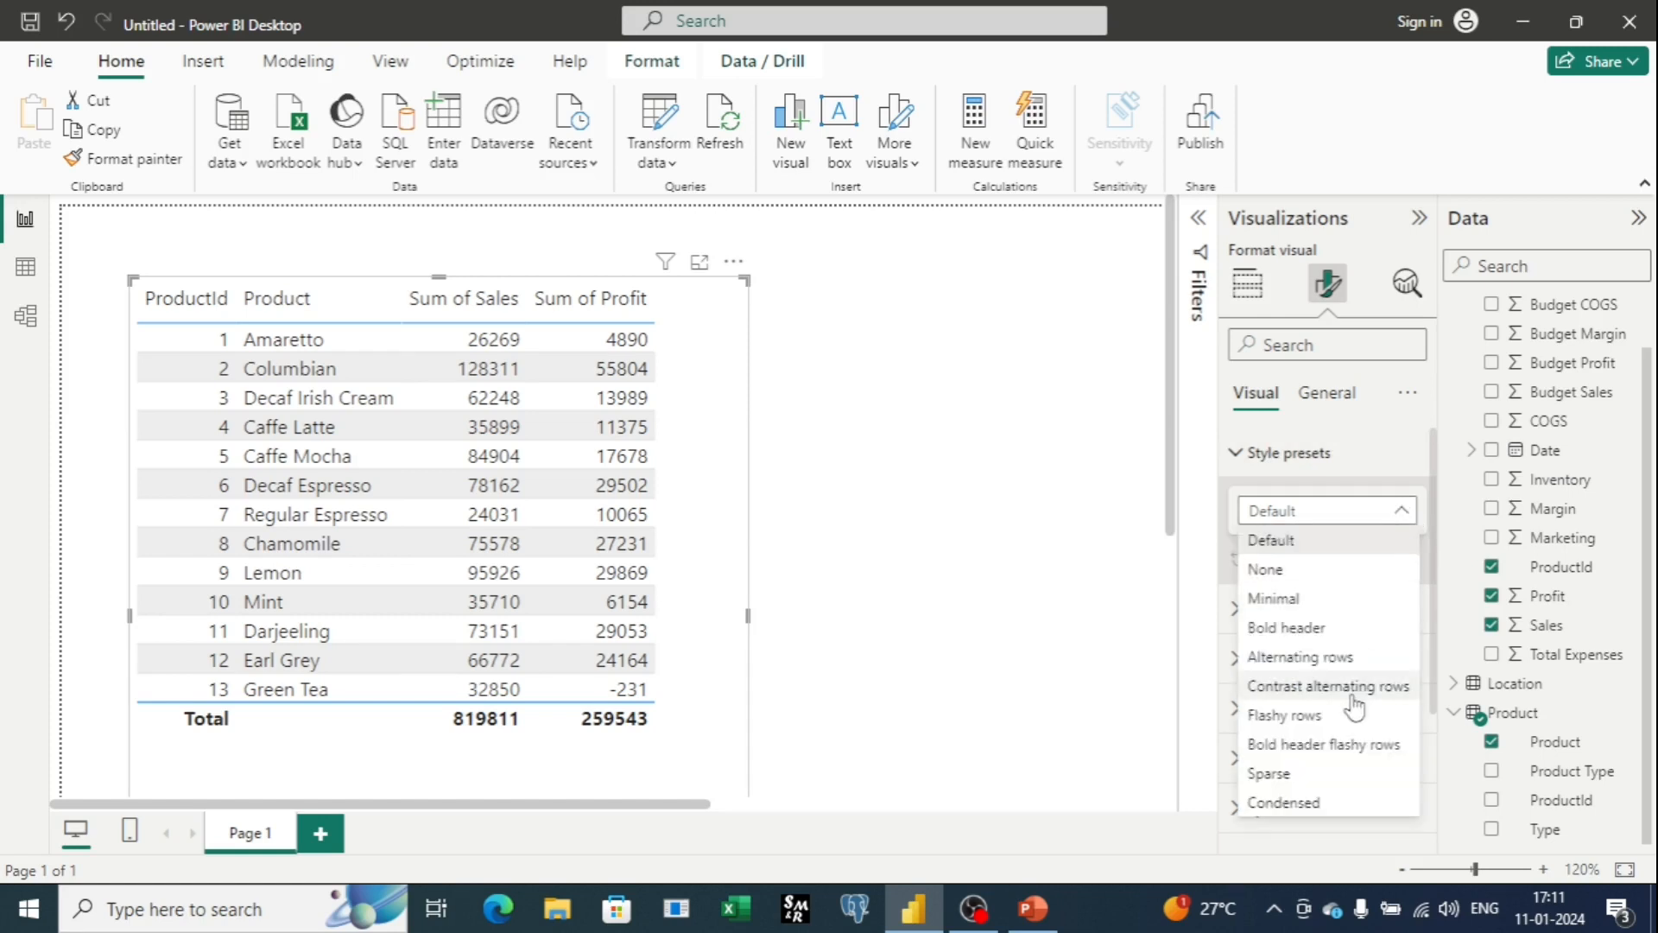
pyautogui.click(1298, 598)
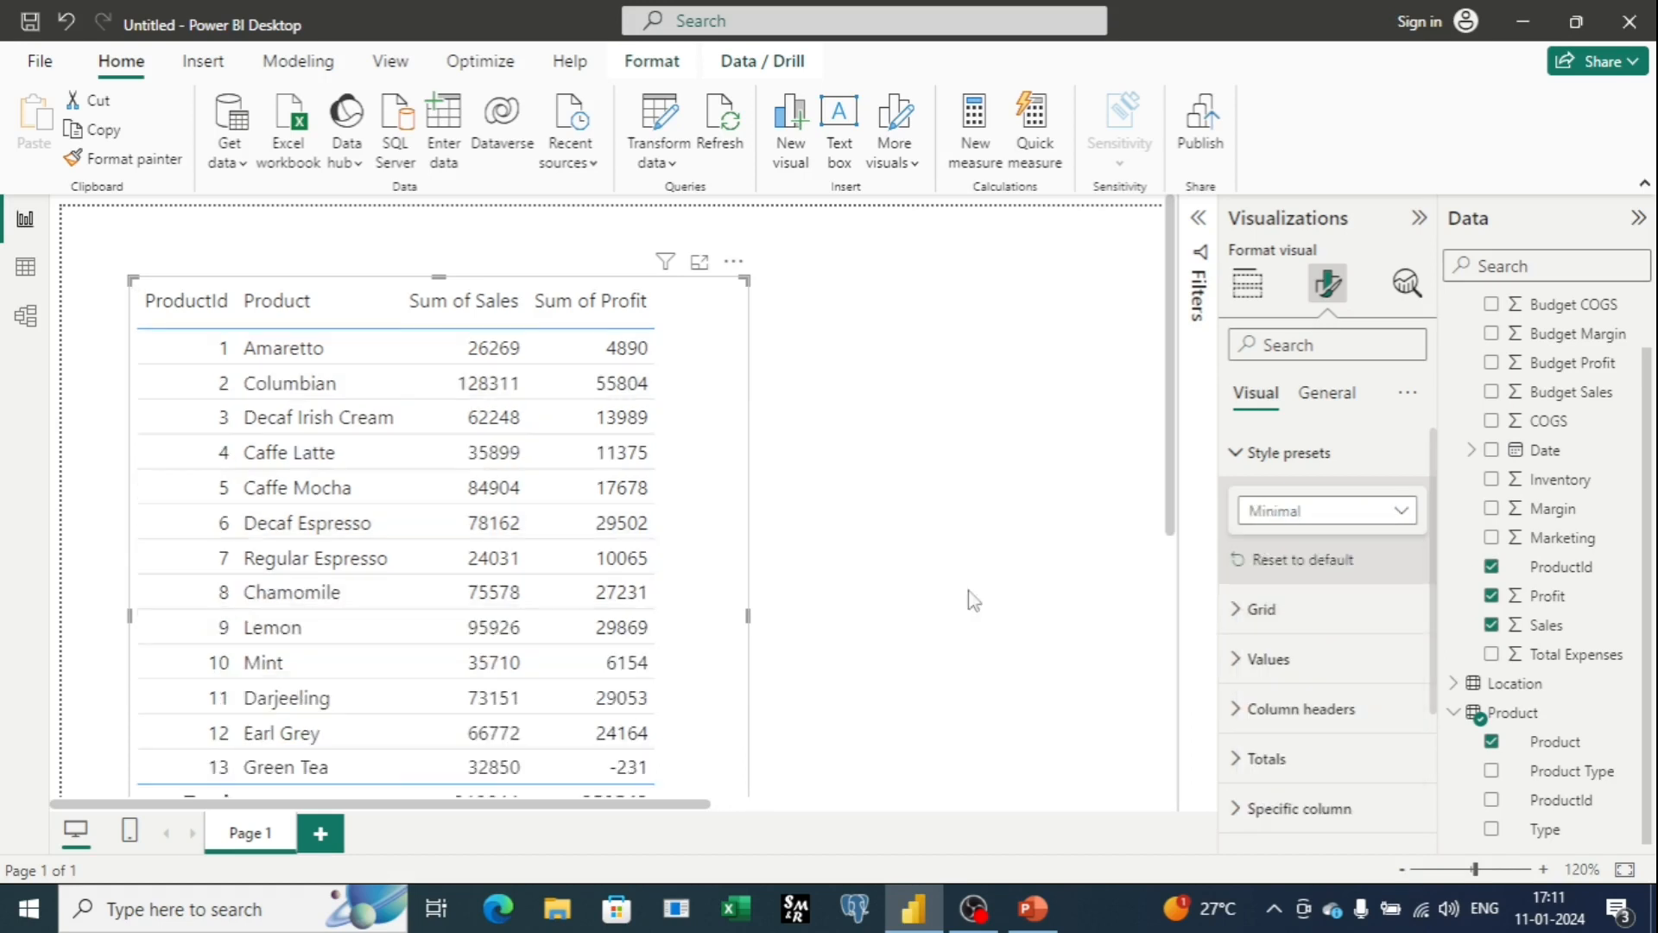
pyautogui.scroll(-1, 704, 441)
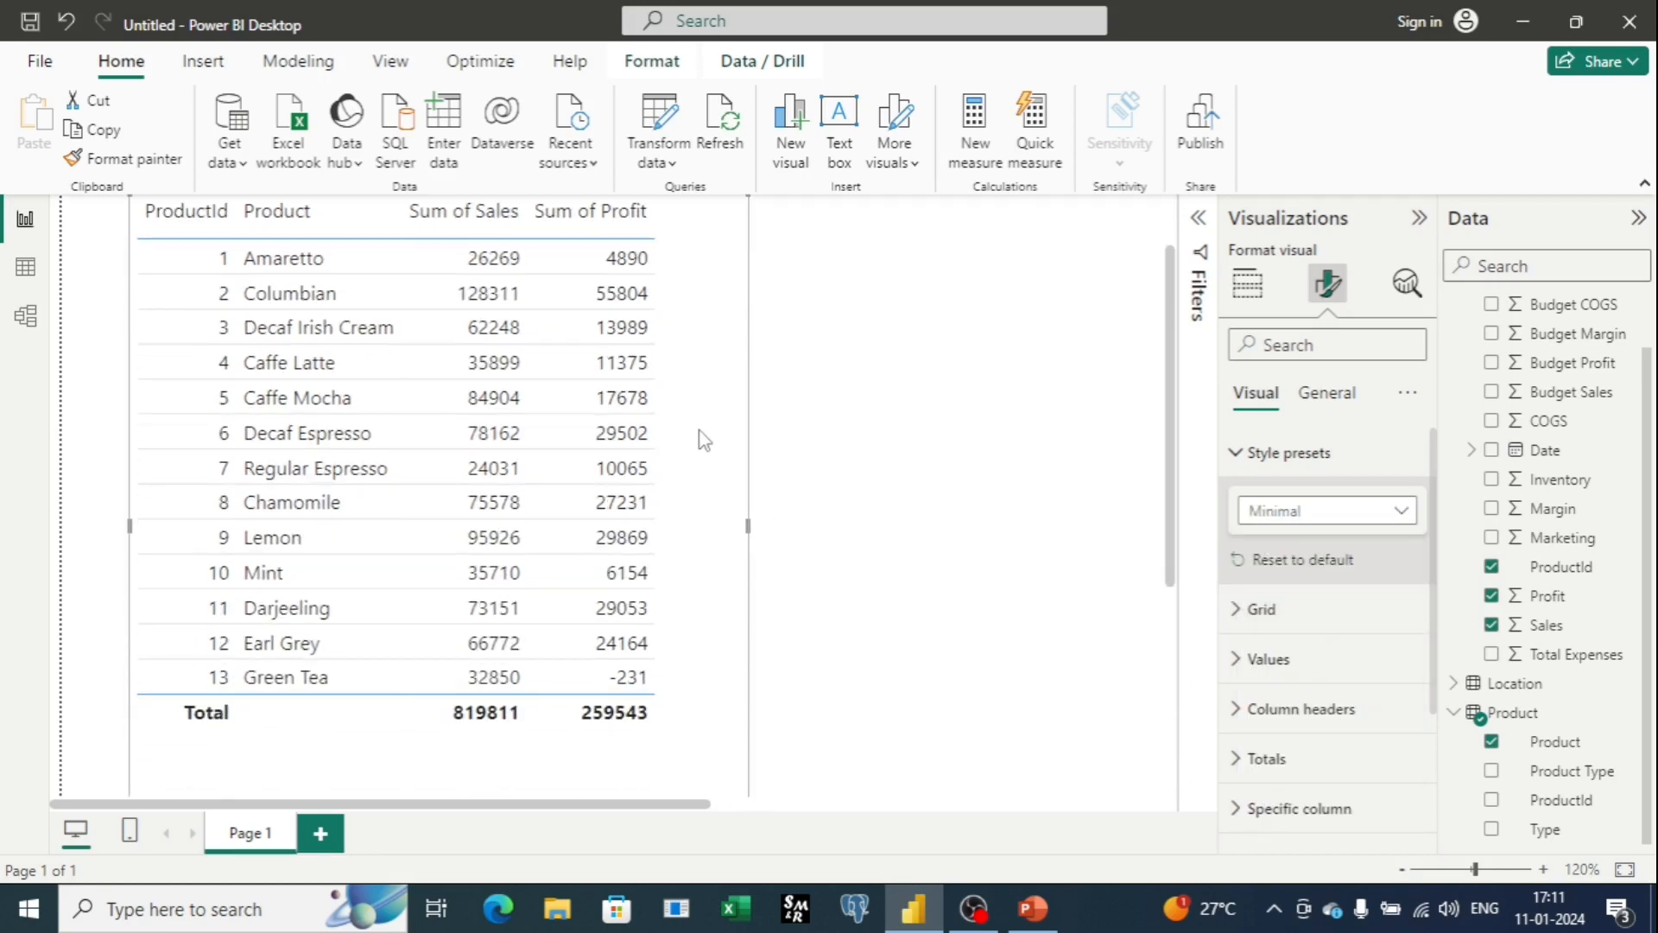
pyautogui.scroll(1, 689, 439)
pyautogui.scroll(-1, 688, 439)
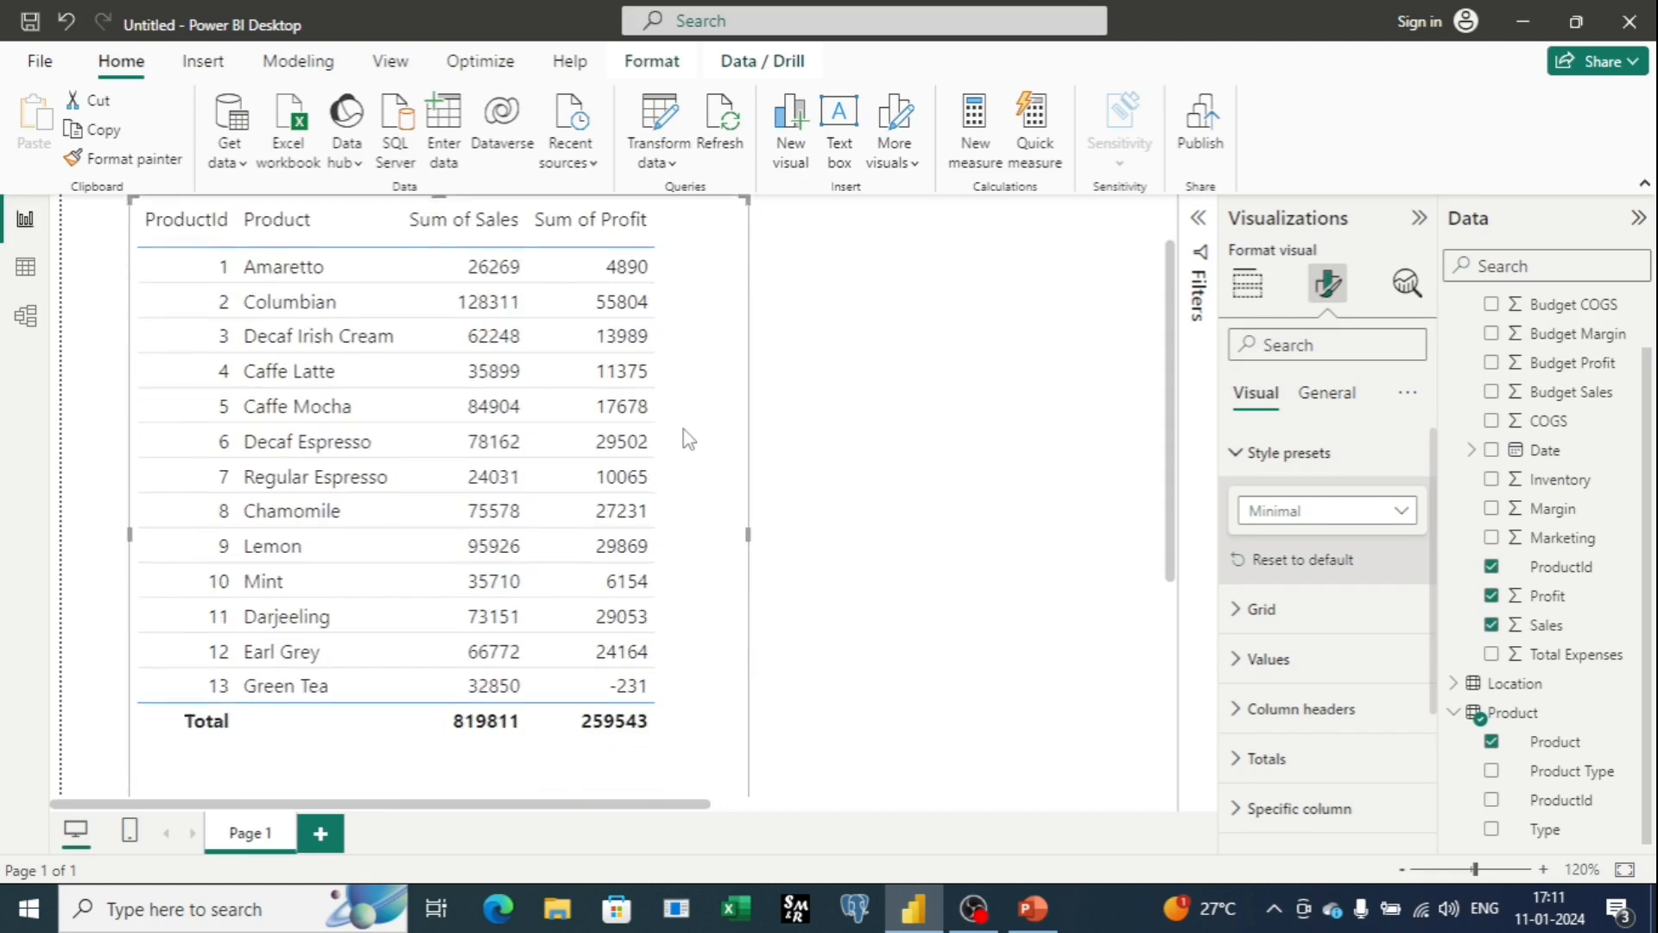
pyautogui.click(1401, 869)
pyautogui.click(1402, 869)
pyautogui.scroll(1, 939, 797)
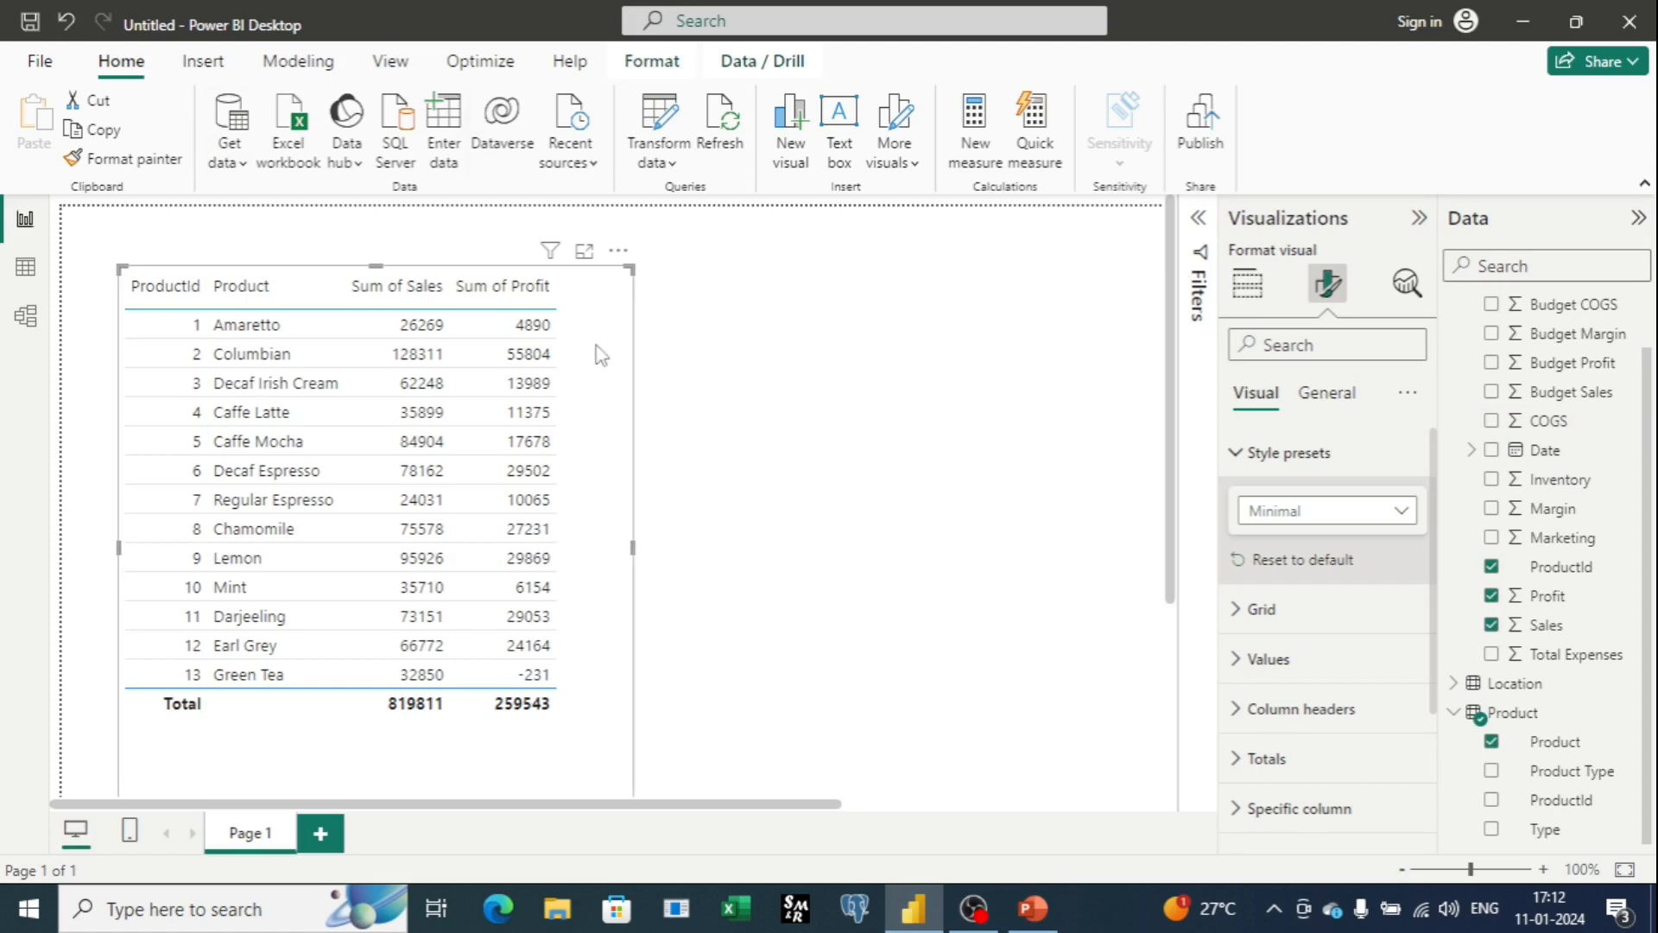
# Try the Bold header style preset on the table visual, followed by Alternating rows
pyautogui.click(1402, 513)
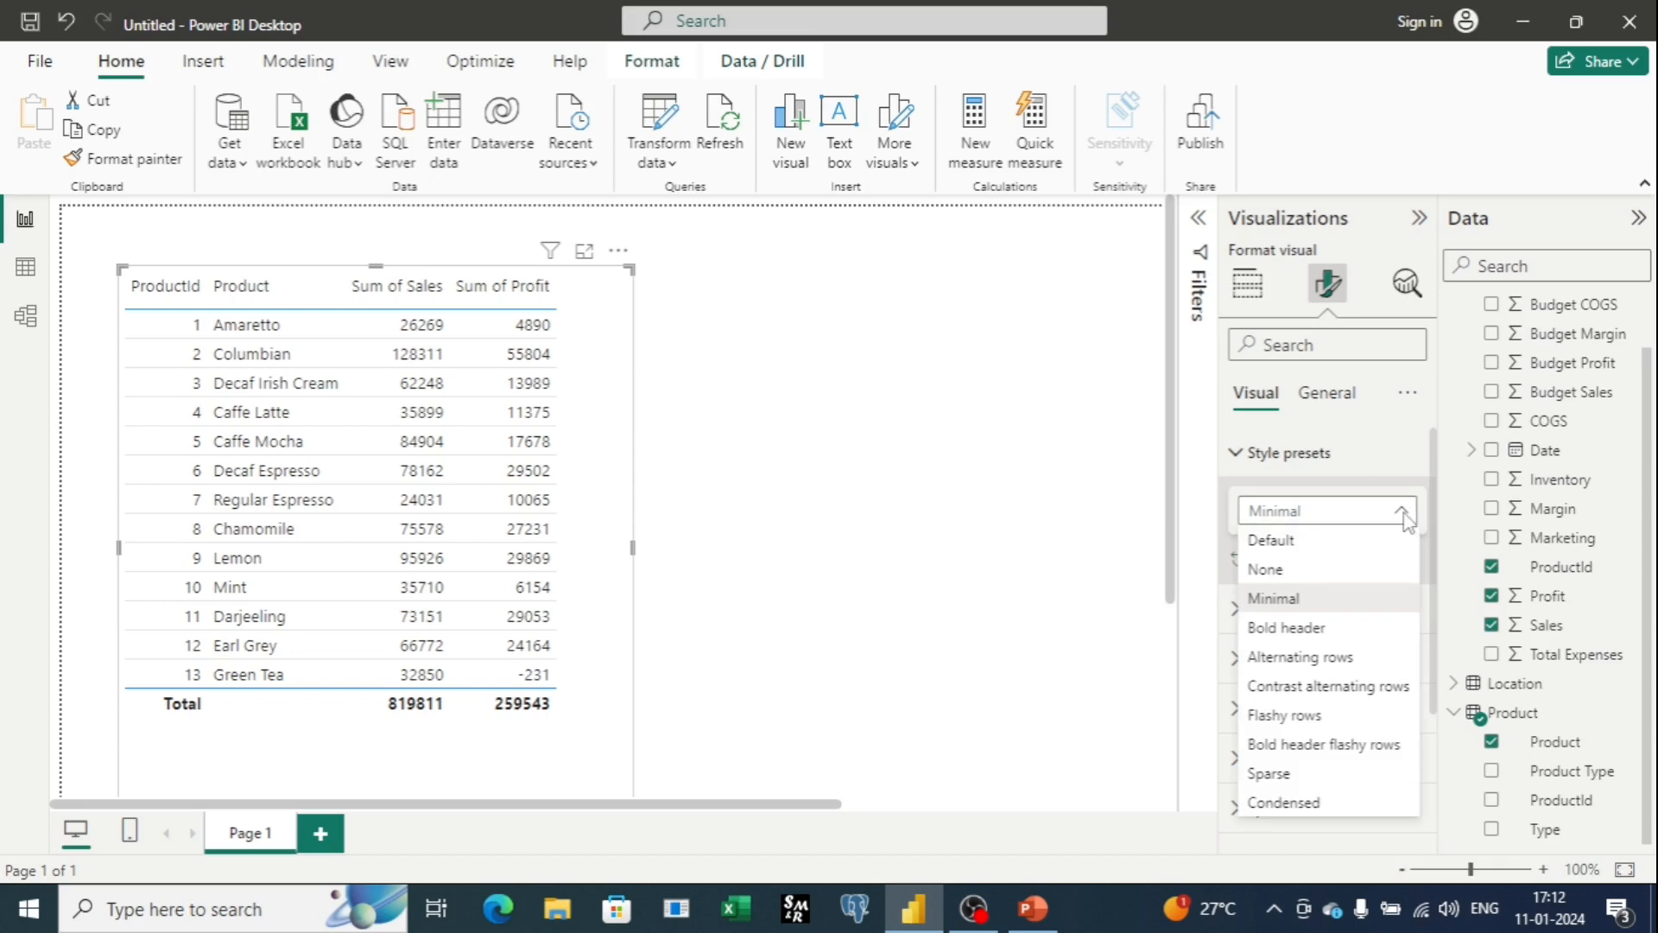
pyautogui.click(1320, 628)
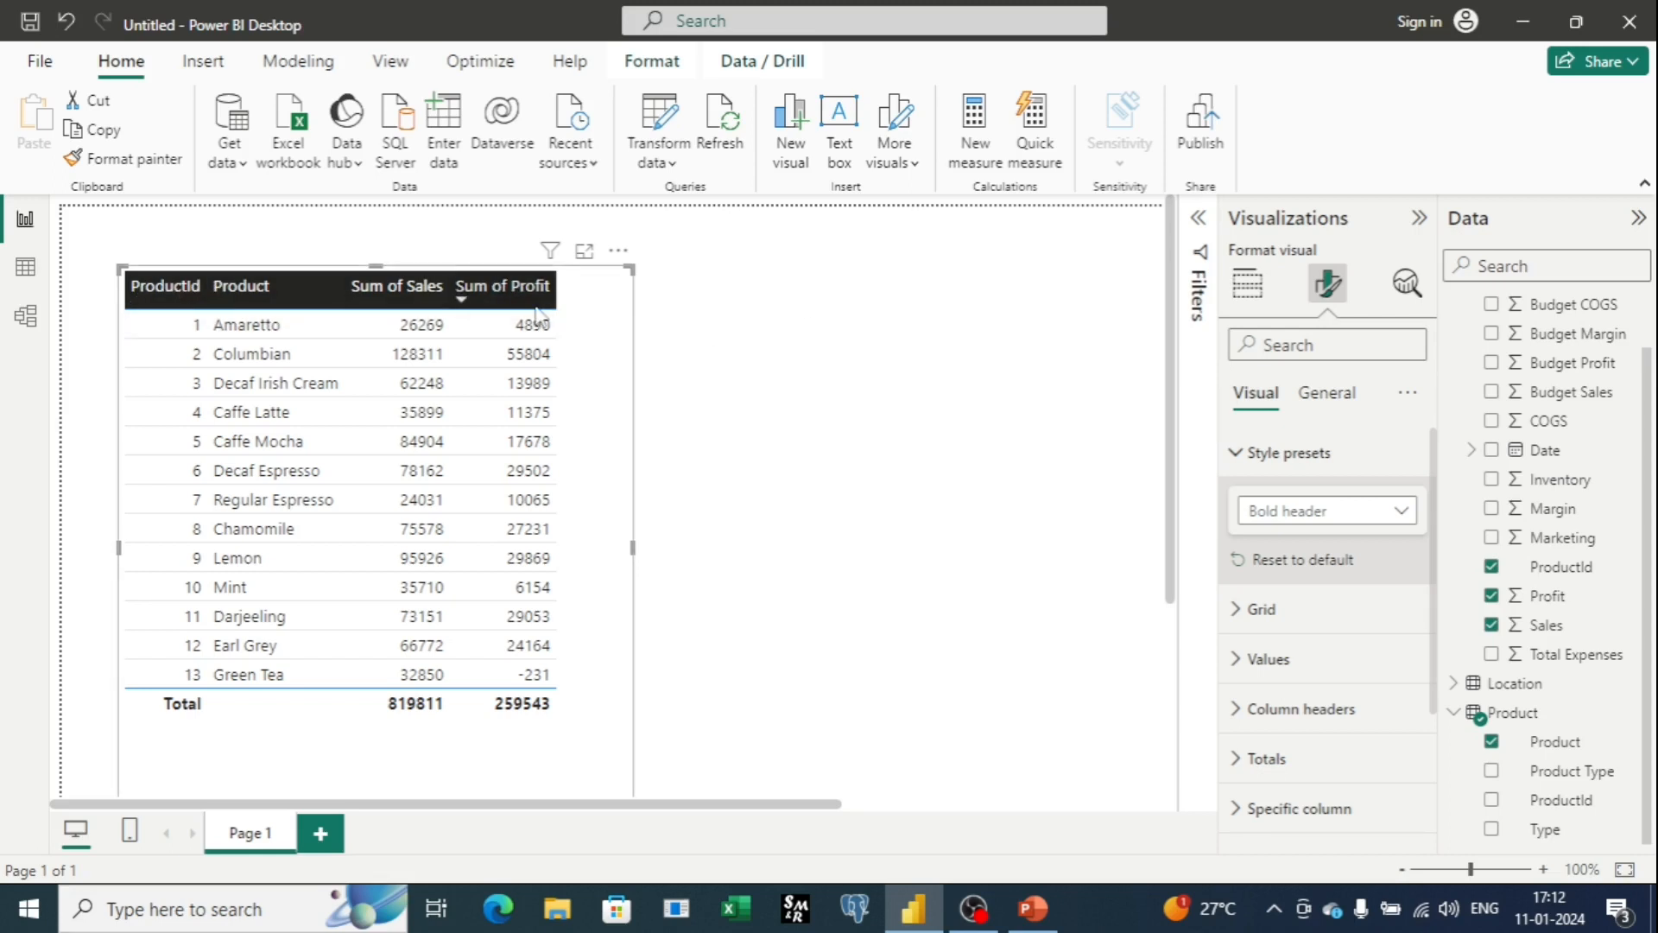
pyautogui.click(1398, 512)
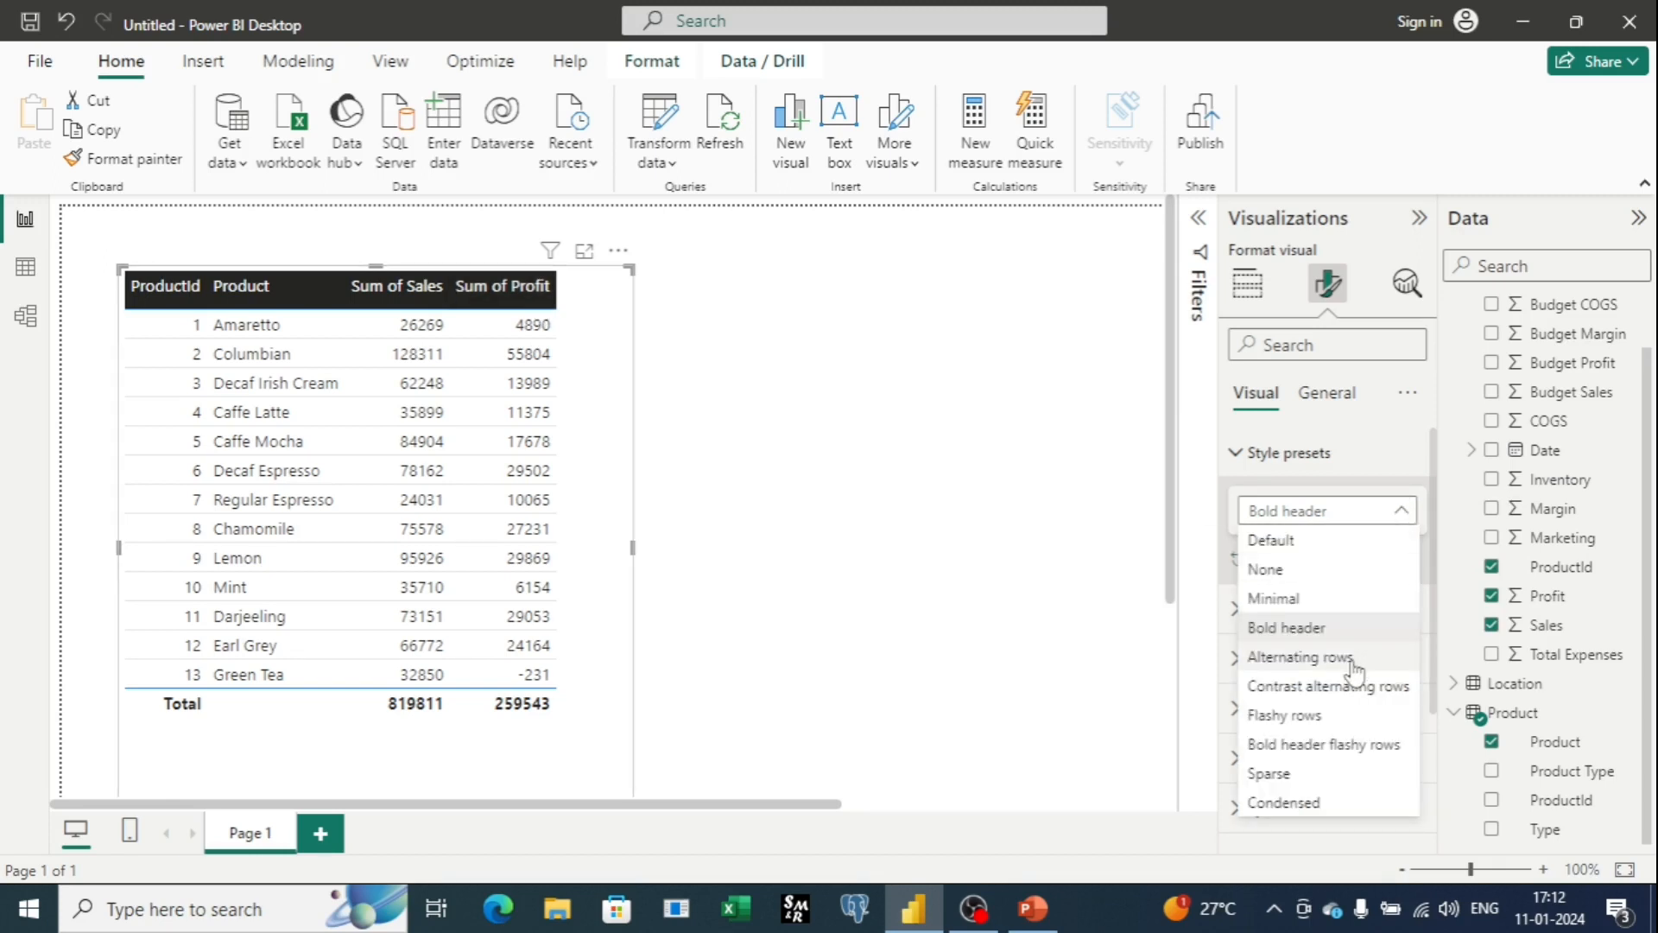
pyautogui.click(1300, 658)
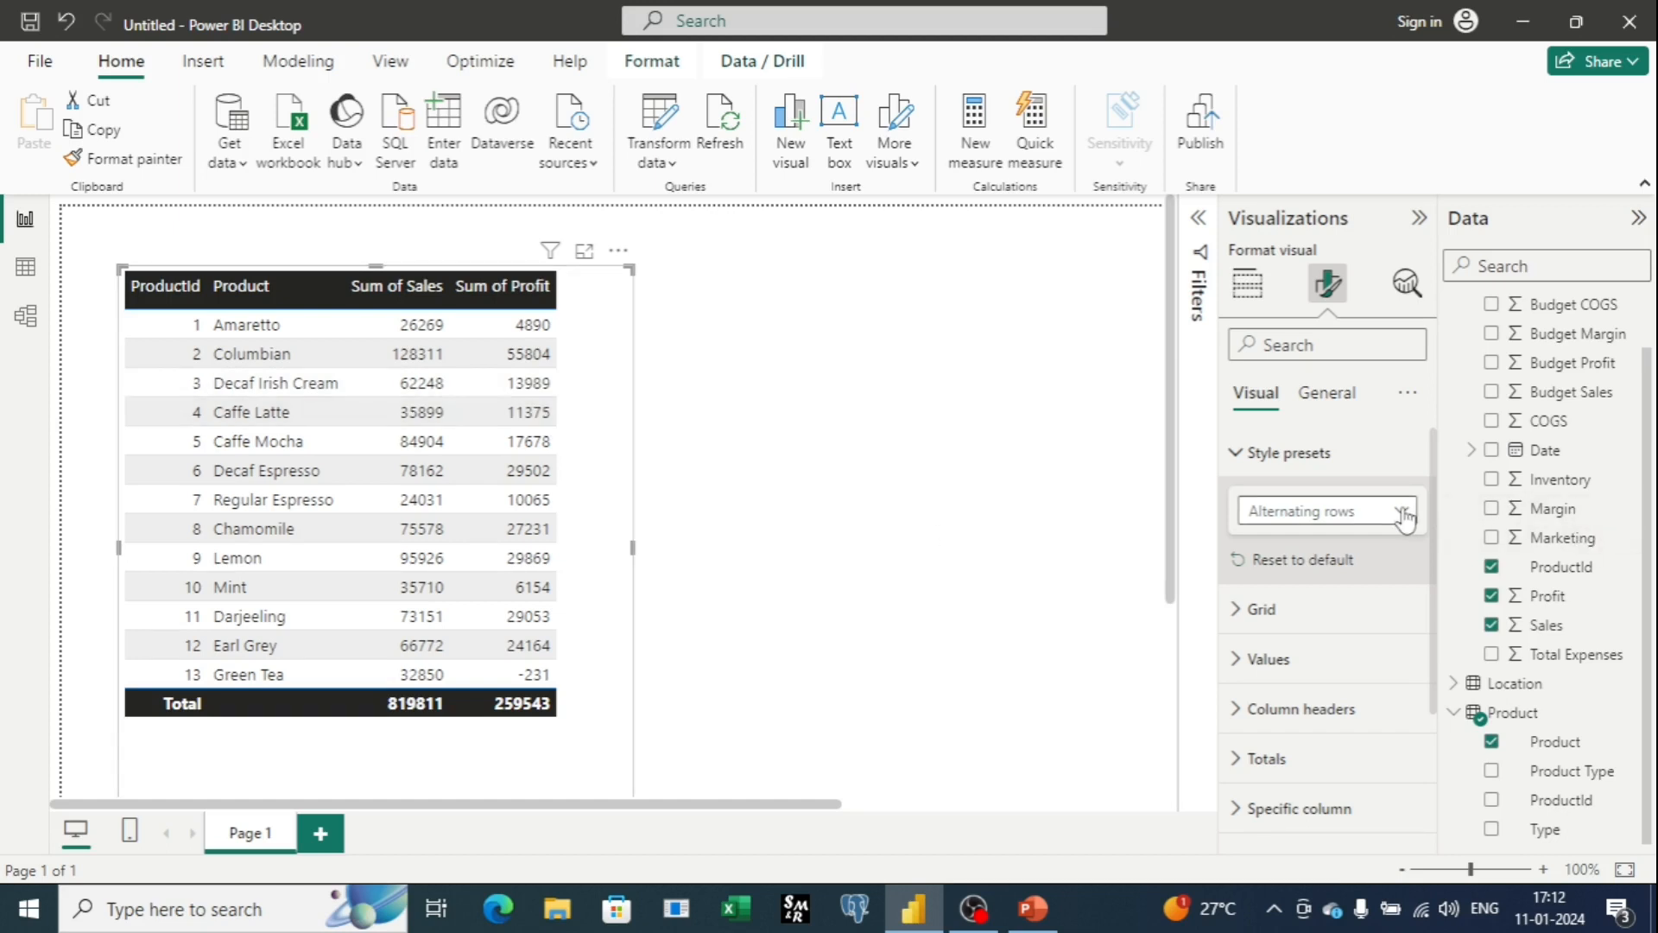
# Try the Contrast alternating rows style preset on the table visual, followed by Flashy rows
pyautogui.click(1296, 511)
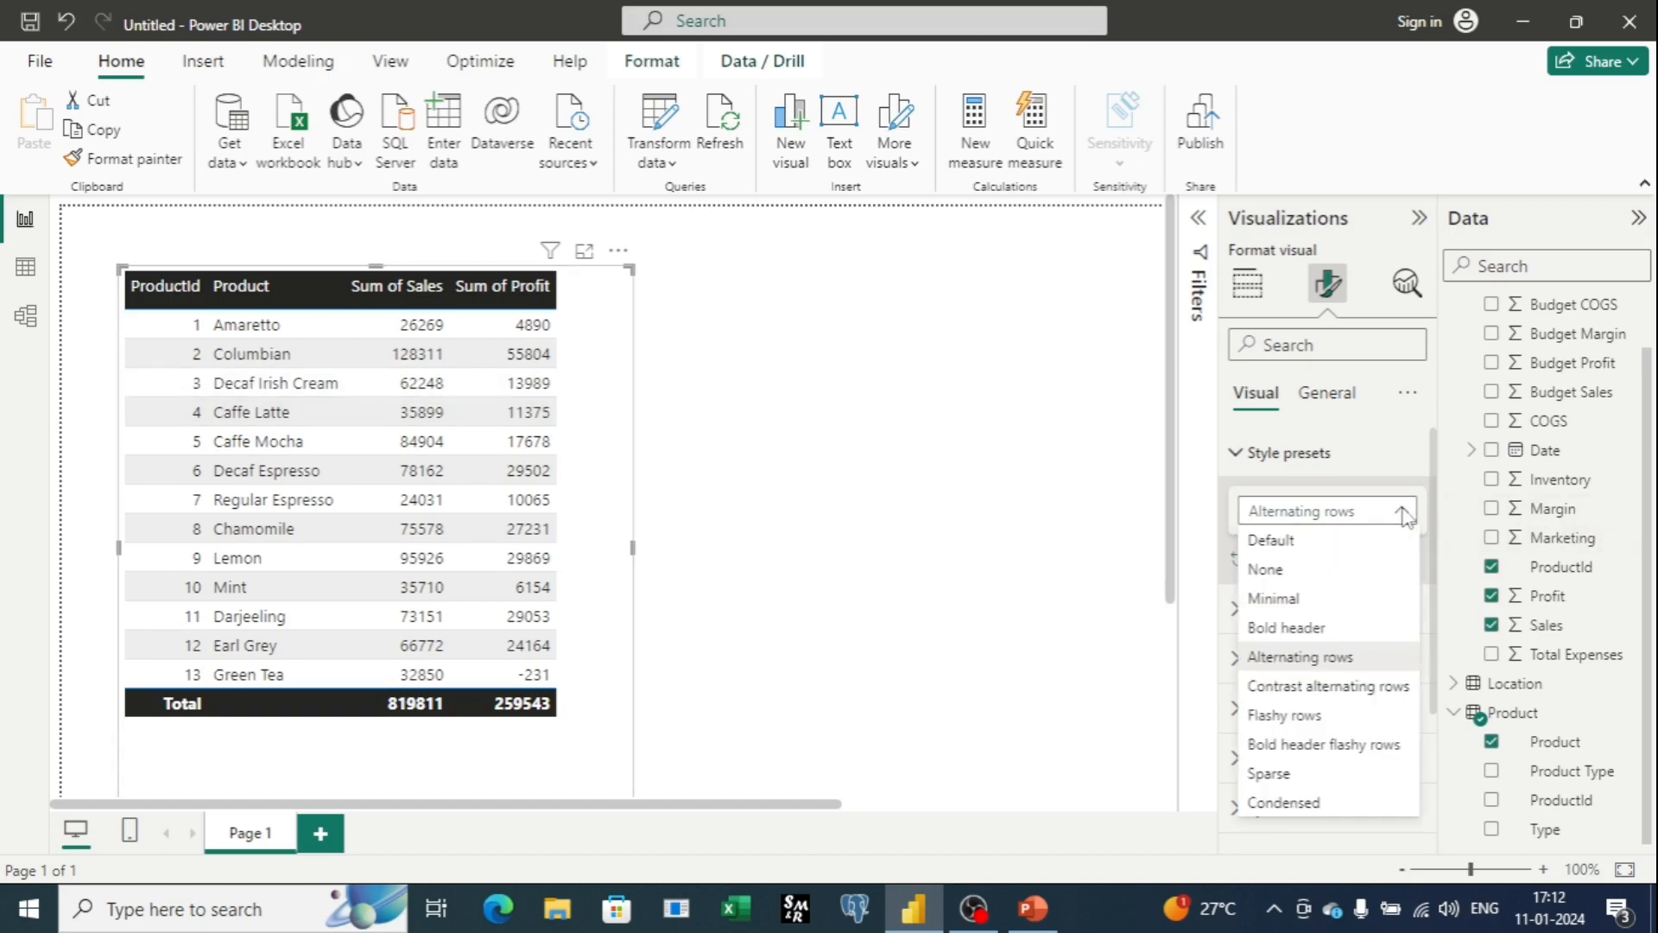
pyautogui.click(1367, 687)
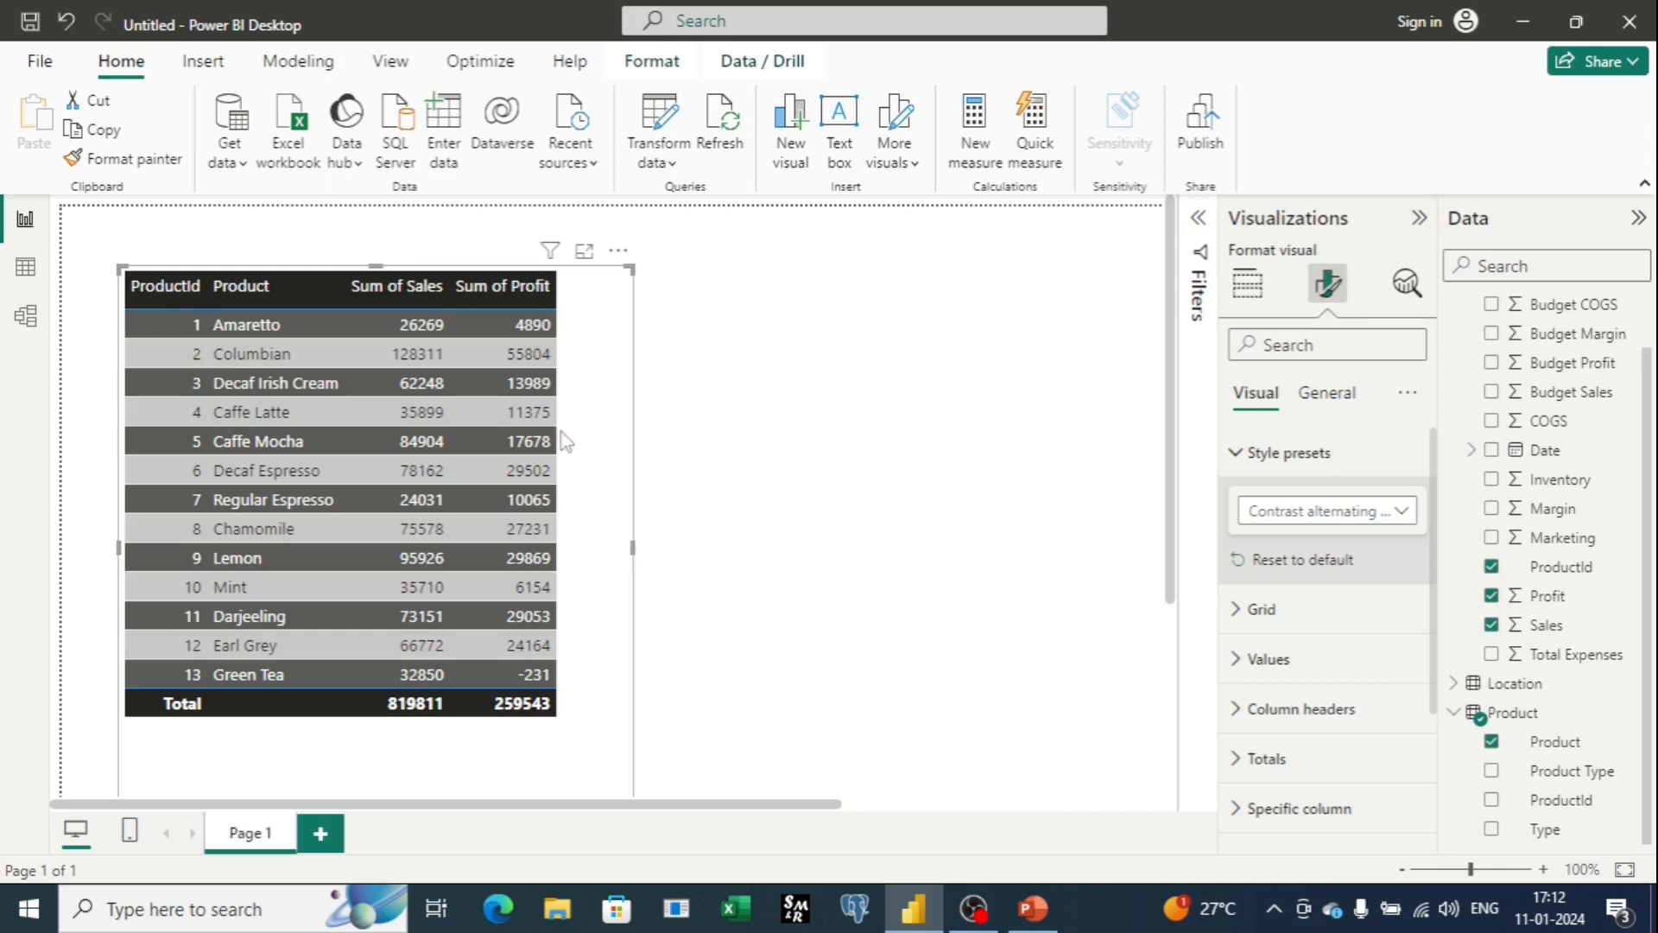
pyautogui.click(1402, 511)
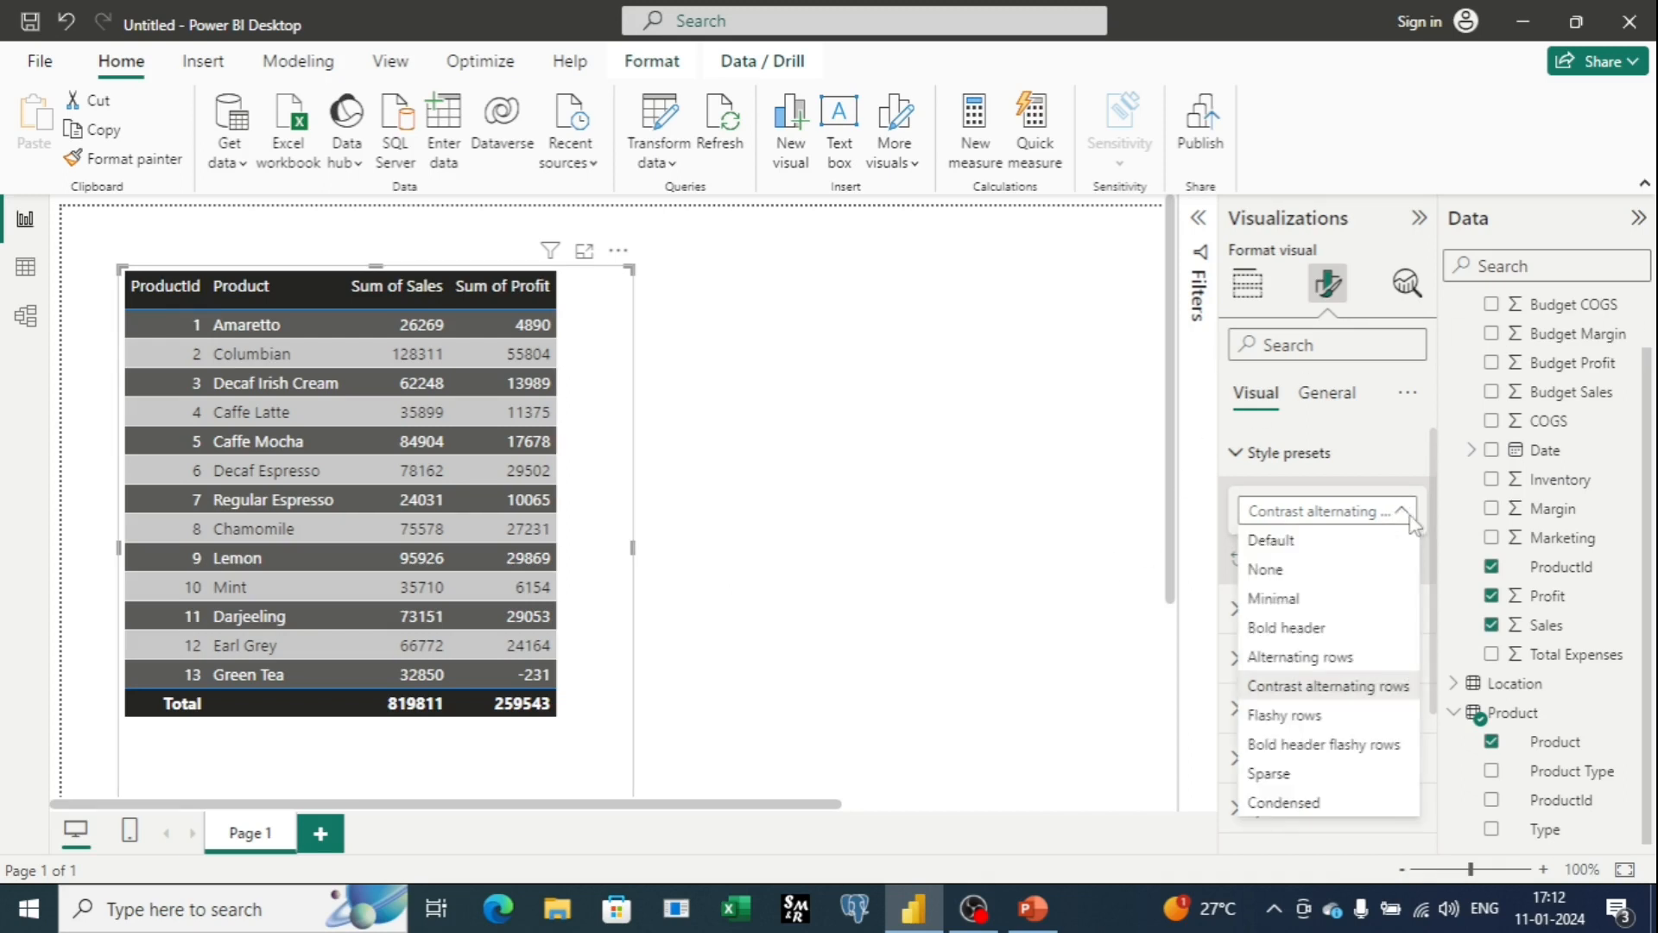
pyautogui.click(1304, 718)
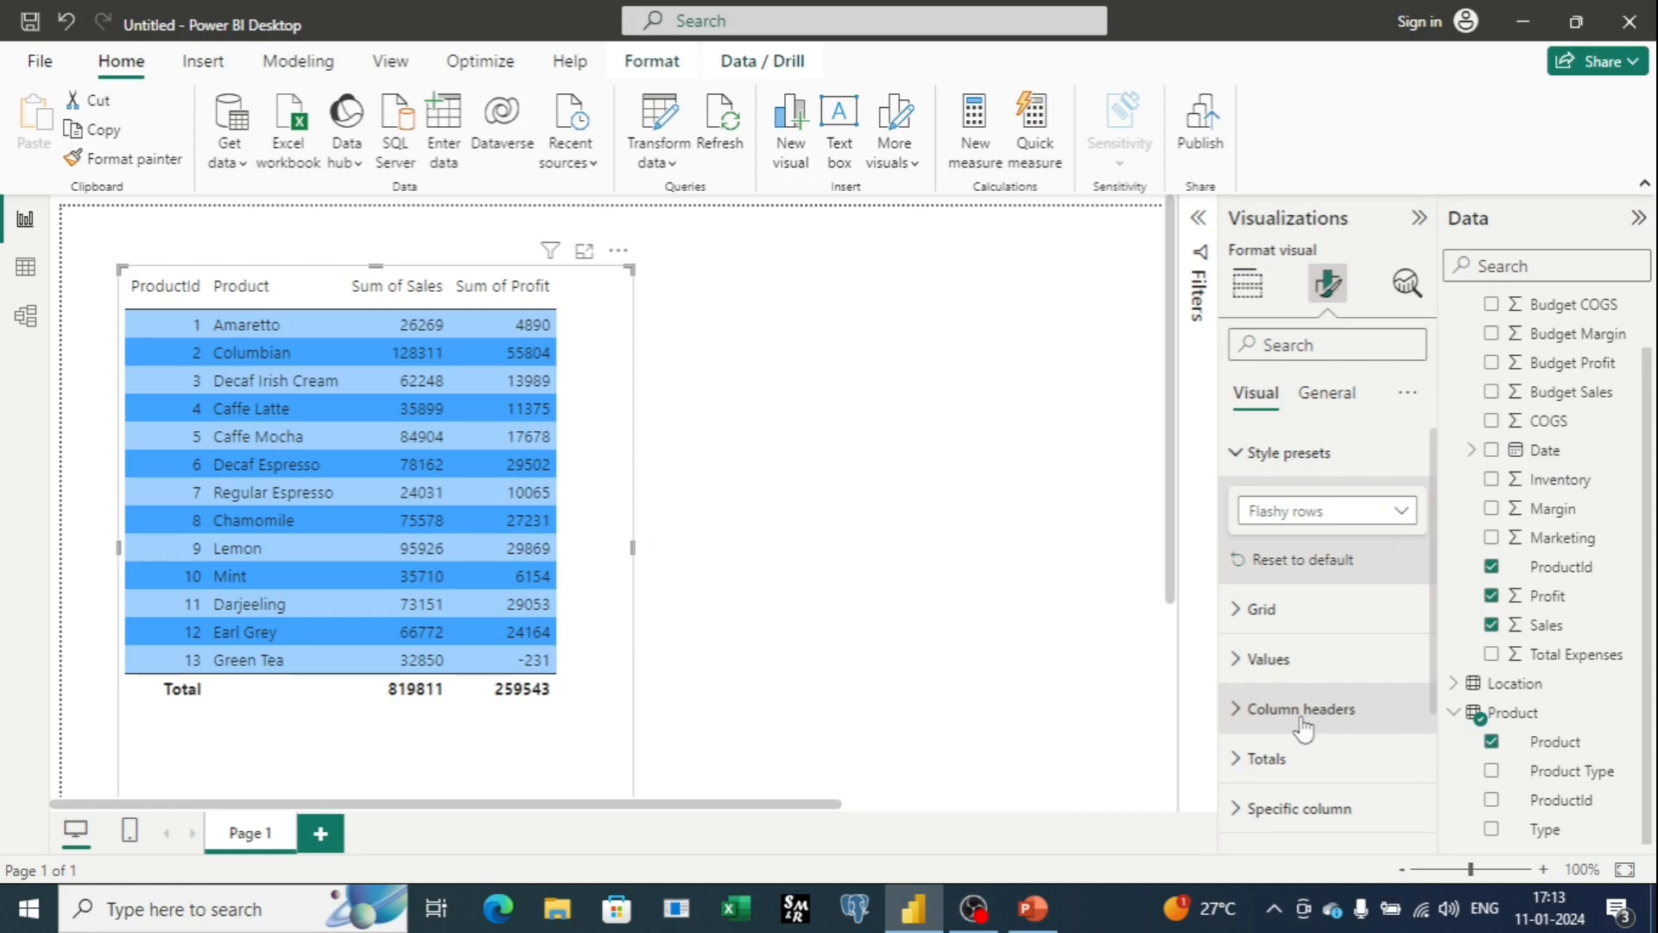
# Try the Bold header flashy rows preset, followed by Sparse, and inspect the row spacing down to the totals
pyautogui.click(1400, 511)
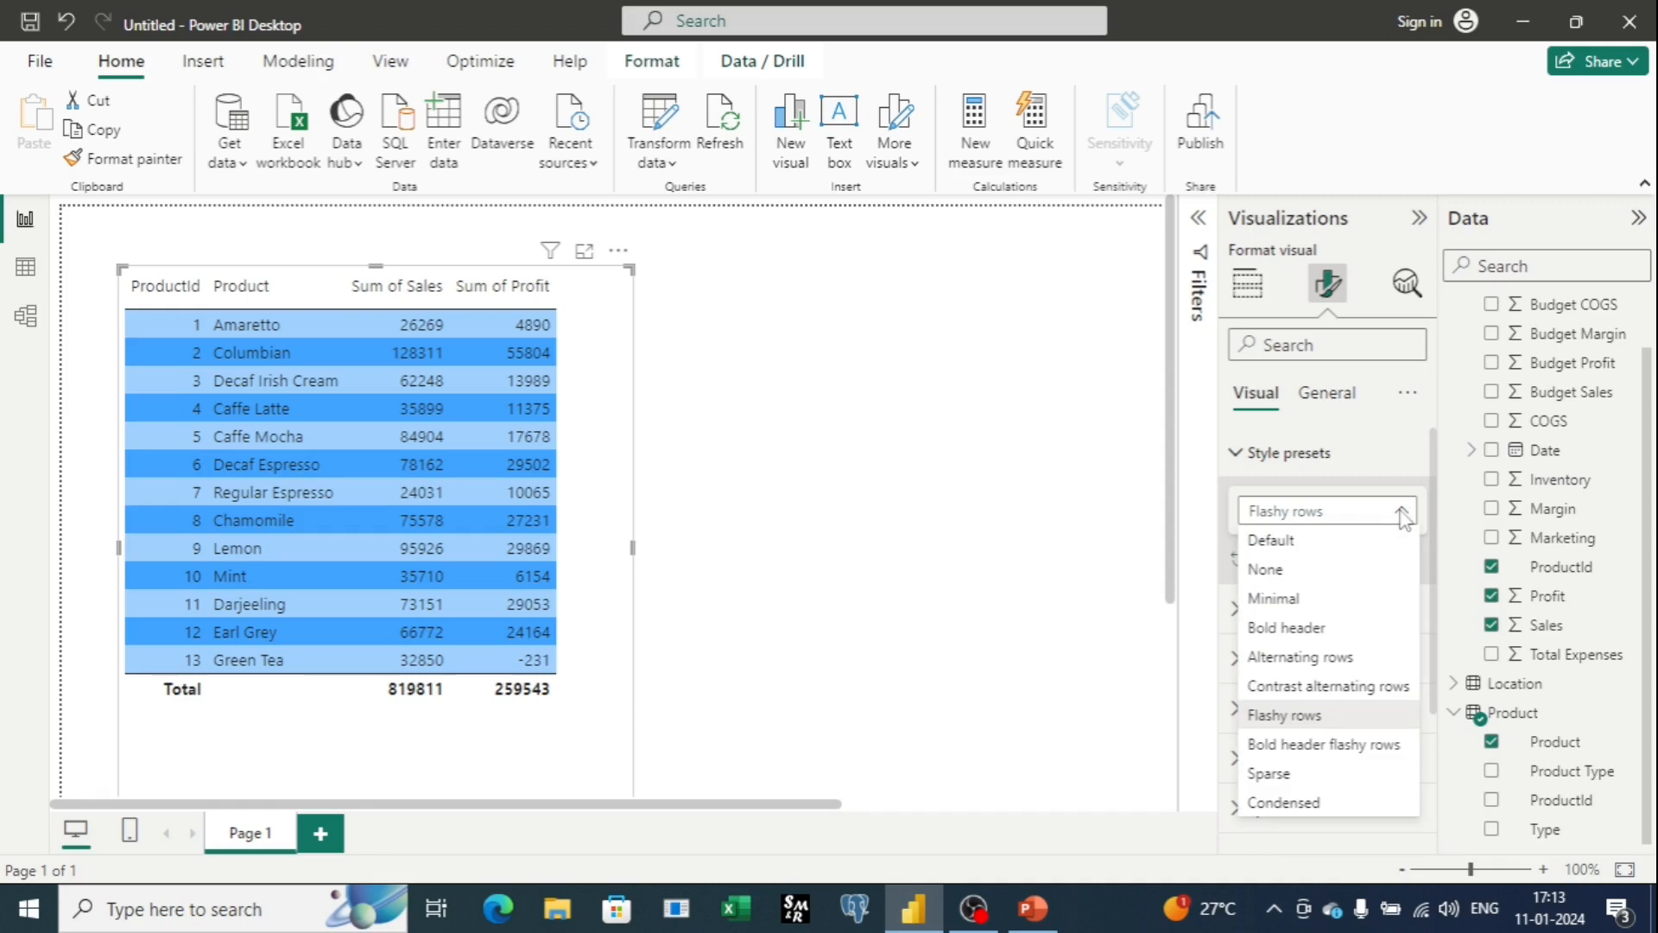
pyautogui.click(1400, 748)
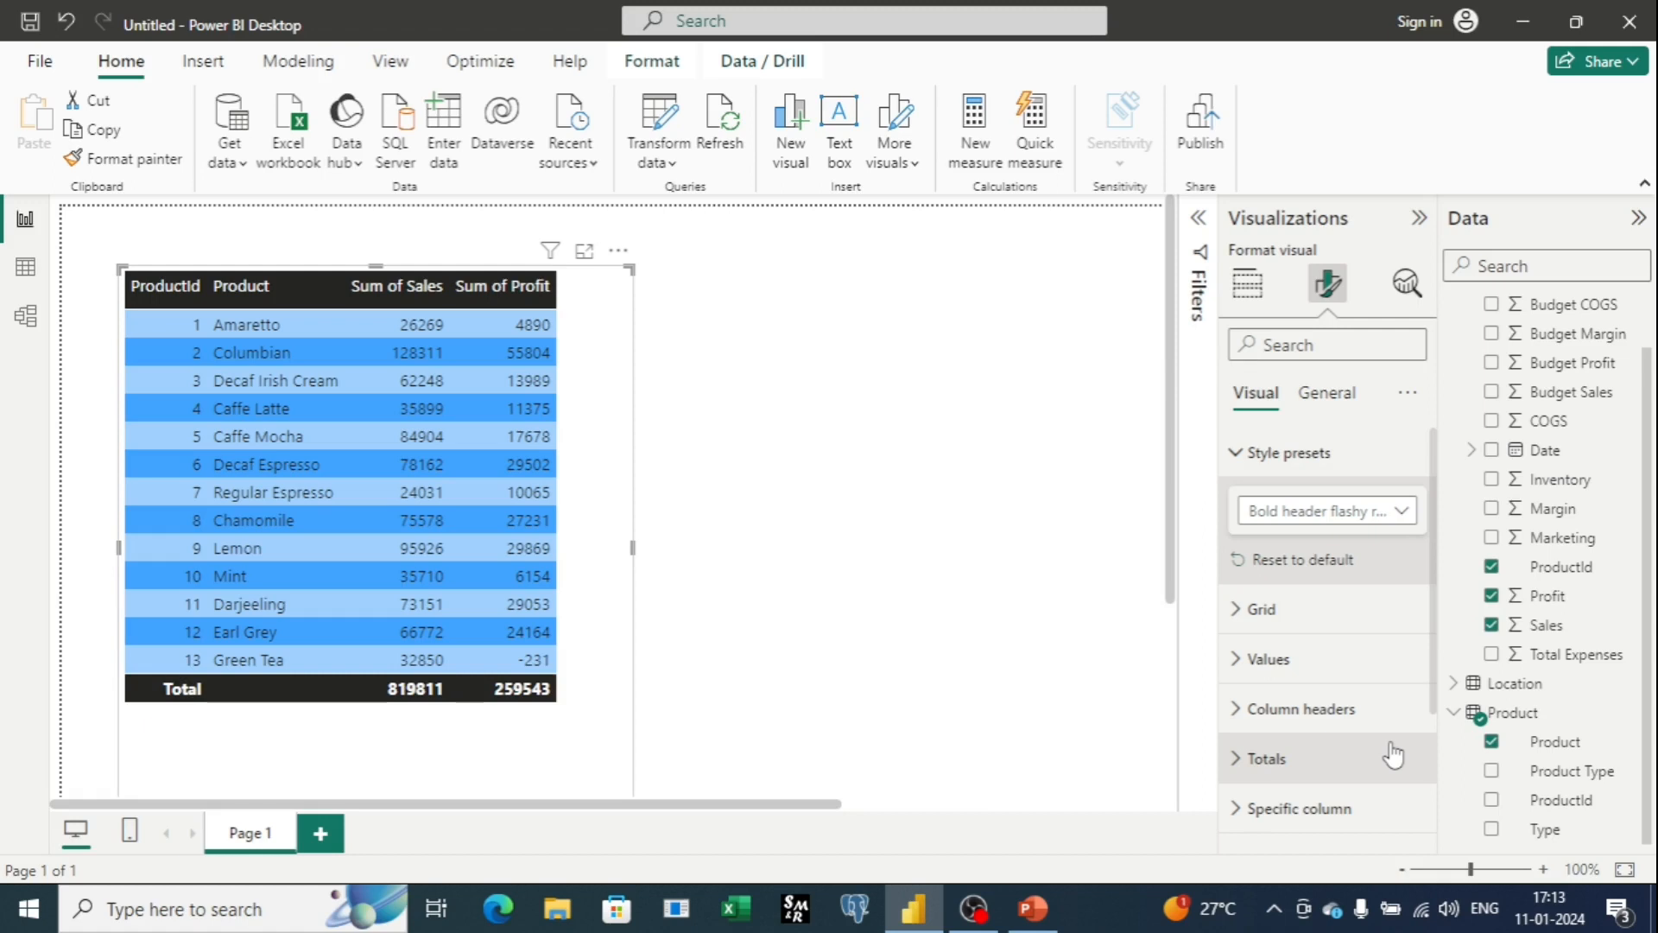
pyautogui.click(1389, 511)
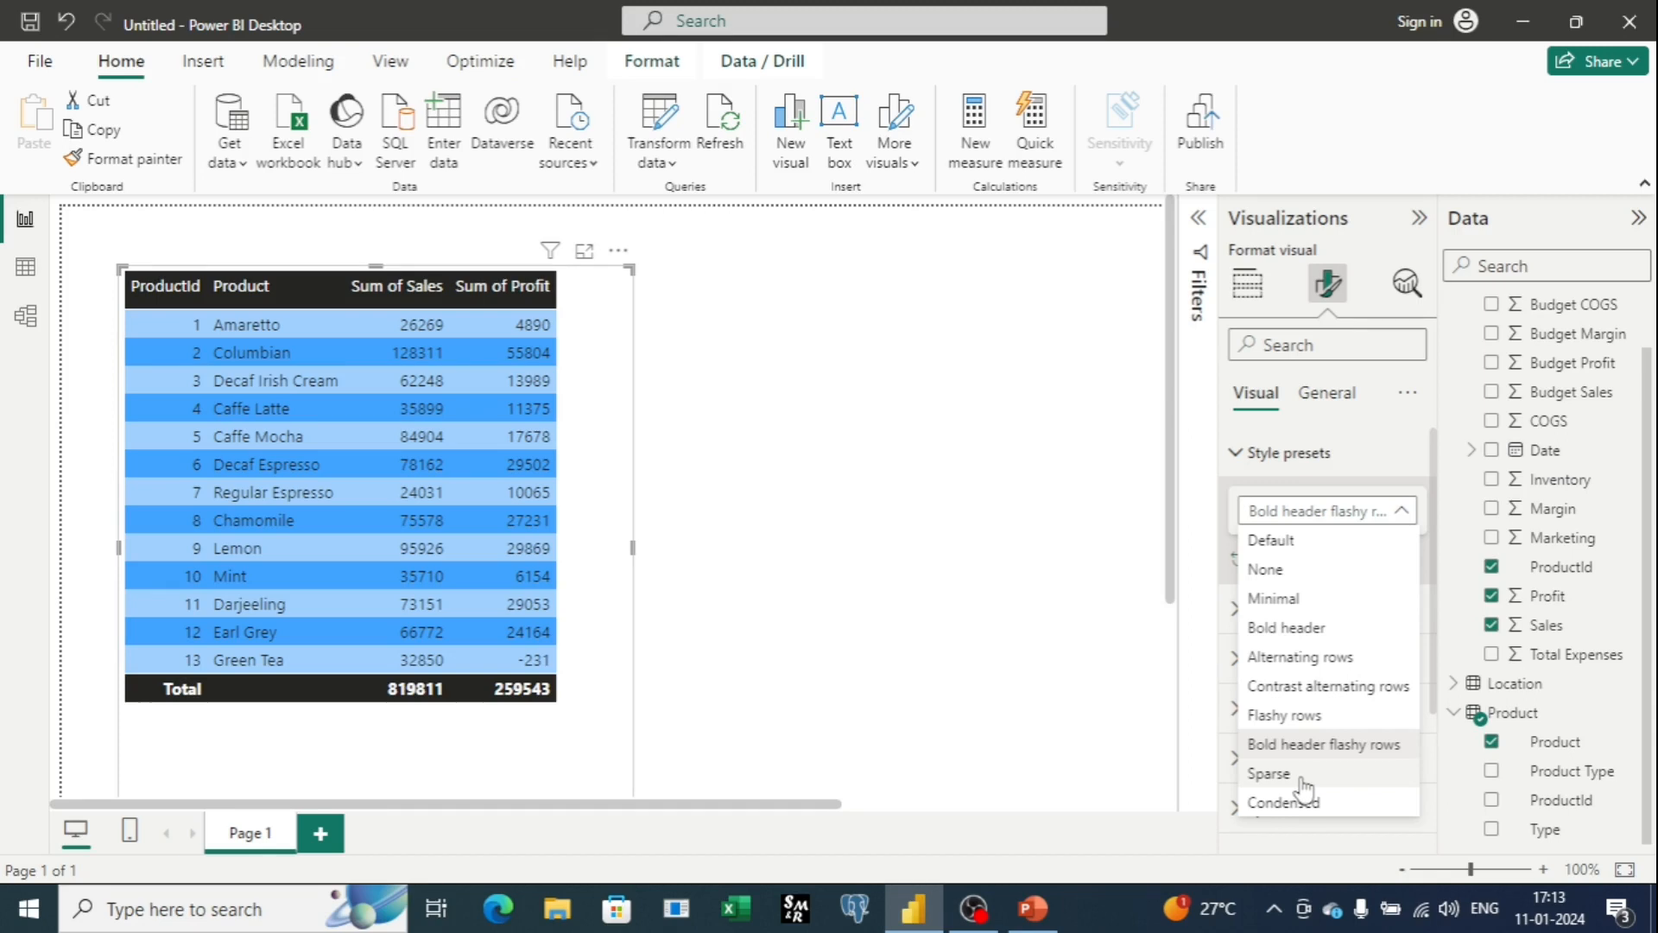
pyautogui.click(1270, 773)
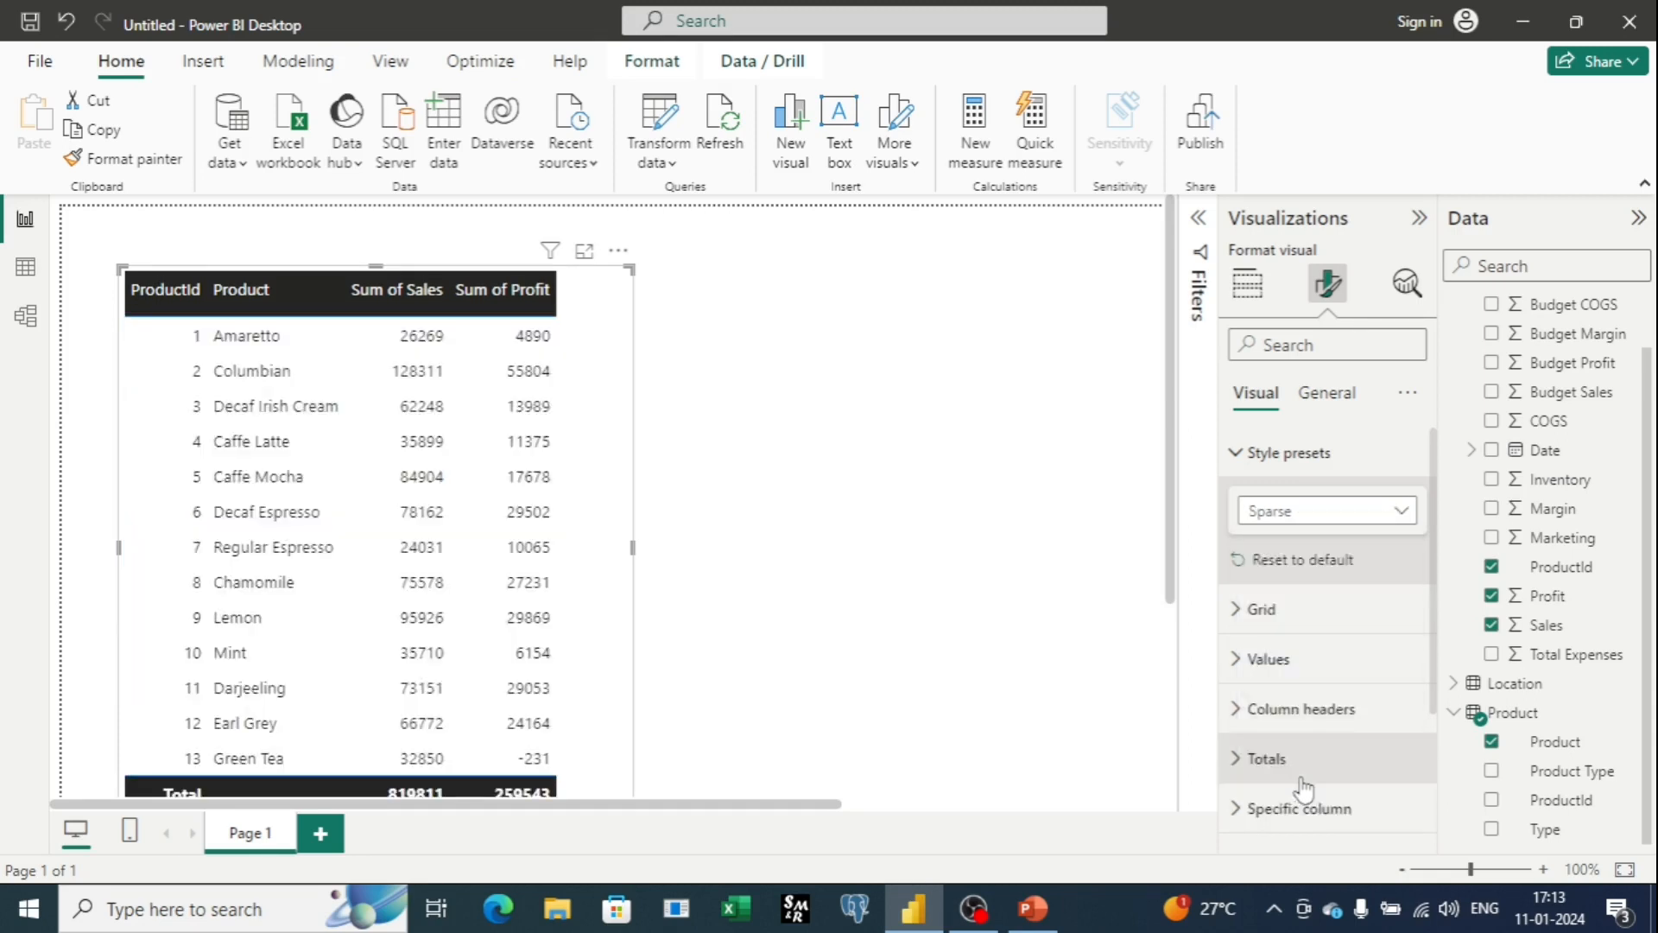
pyautogui.scroll(-3, 581, 400)
pyautogui.scroll(3, 581, 400)
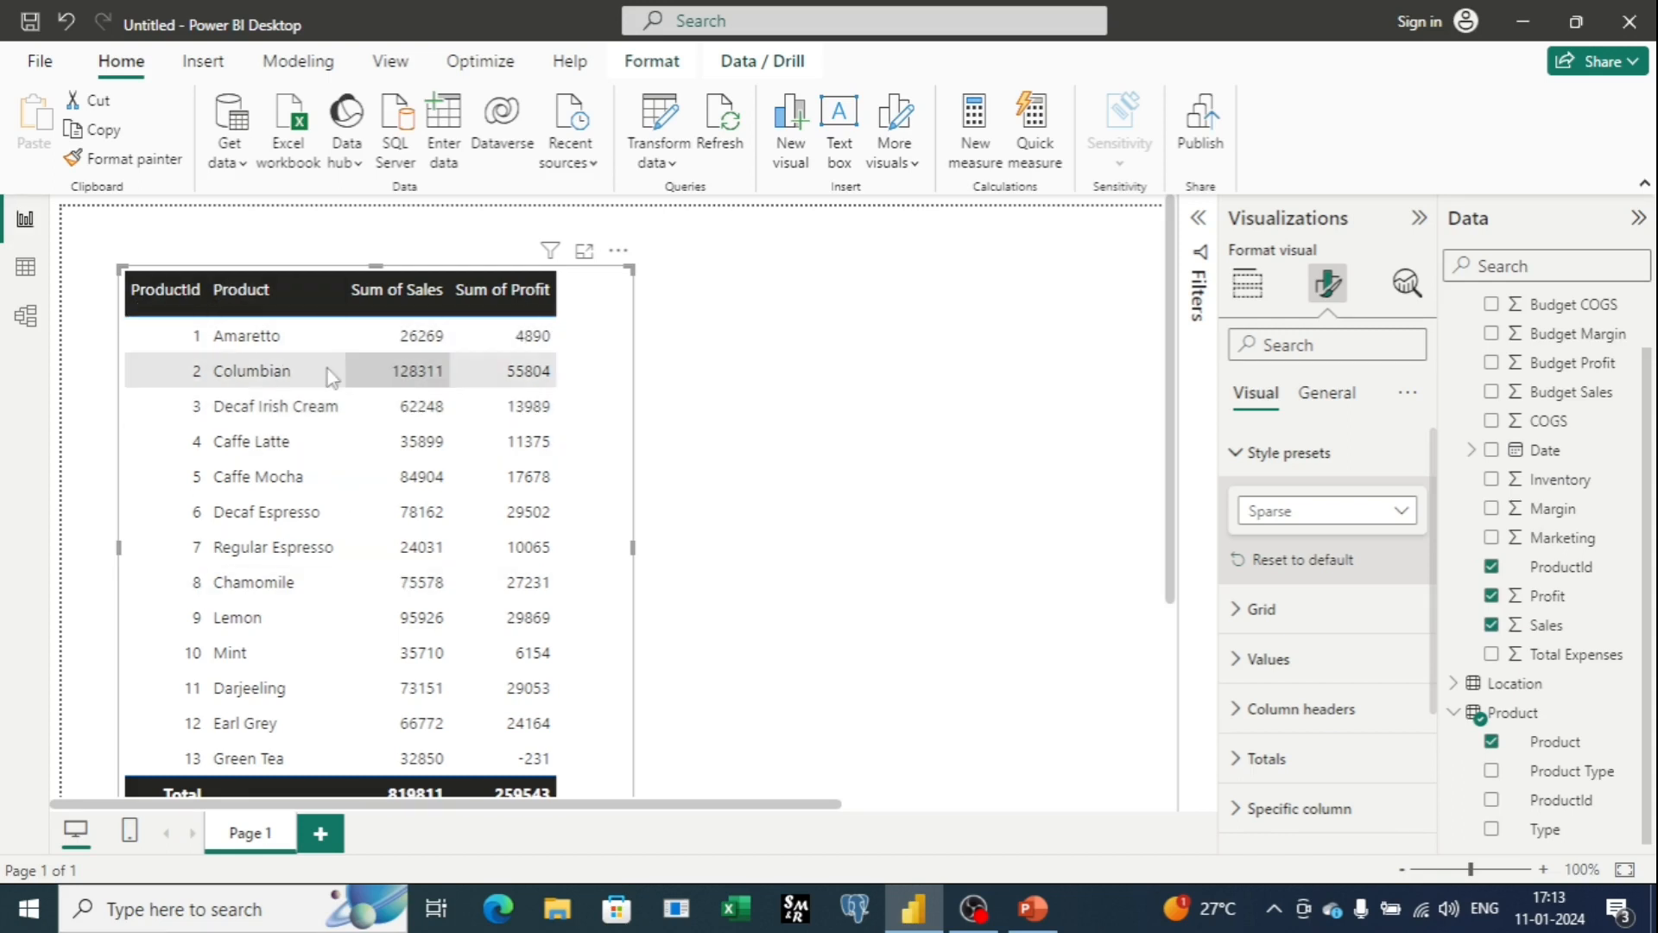
pyautogui.scroll(-3, 673, 396)
pyautogui.scroll(3, 678, 397)
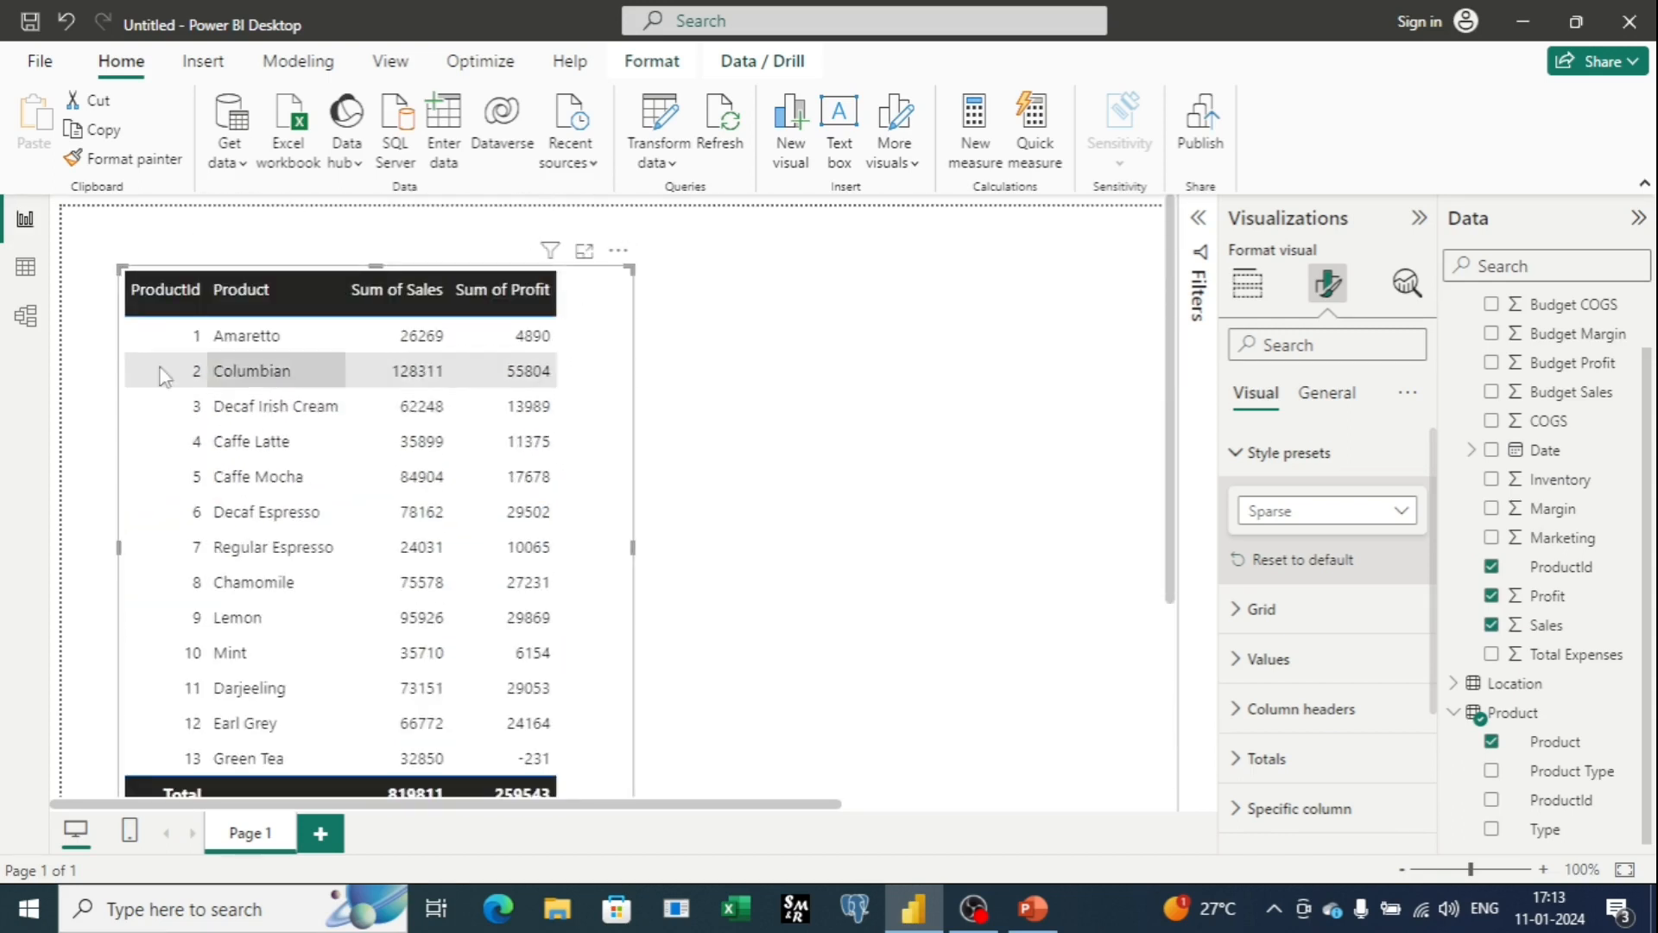
# Switch the table visual to the Bold header preset for comparison and set its style preset back to Sparse
pyautogui.click(1405, 512)
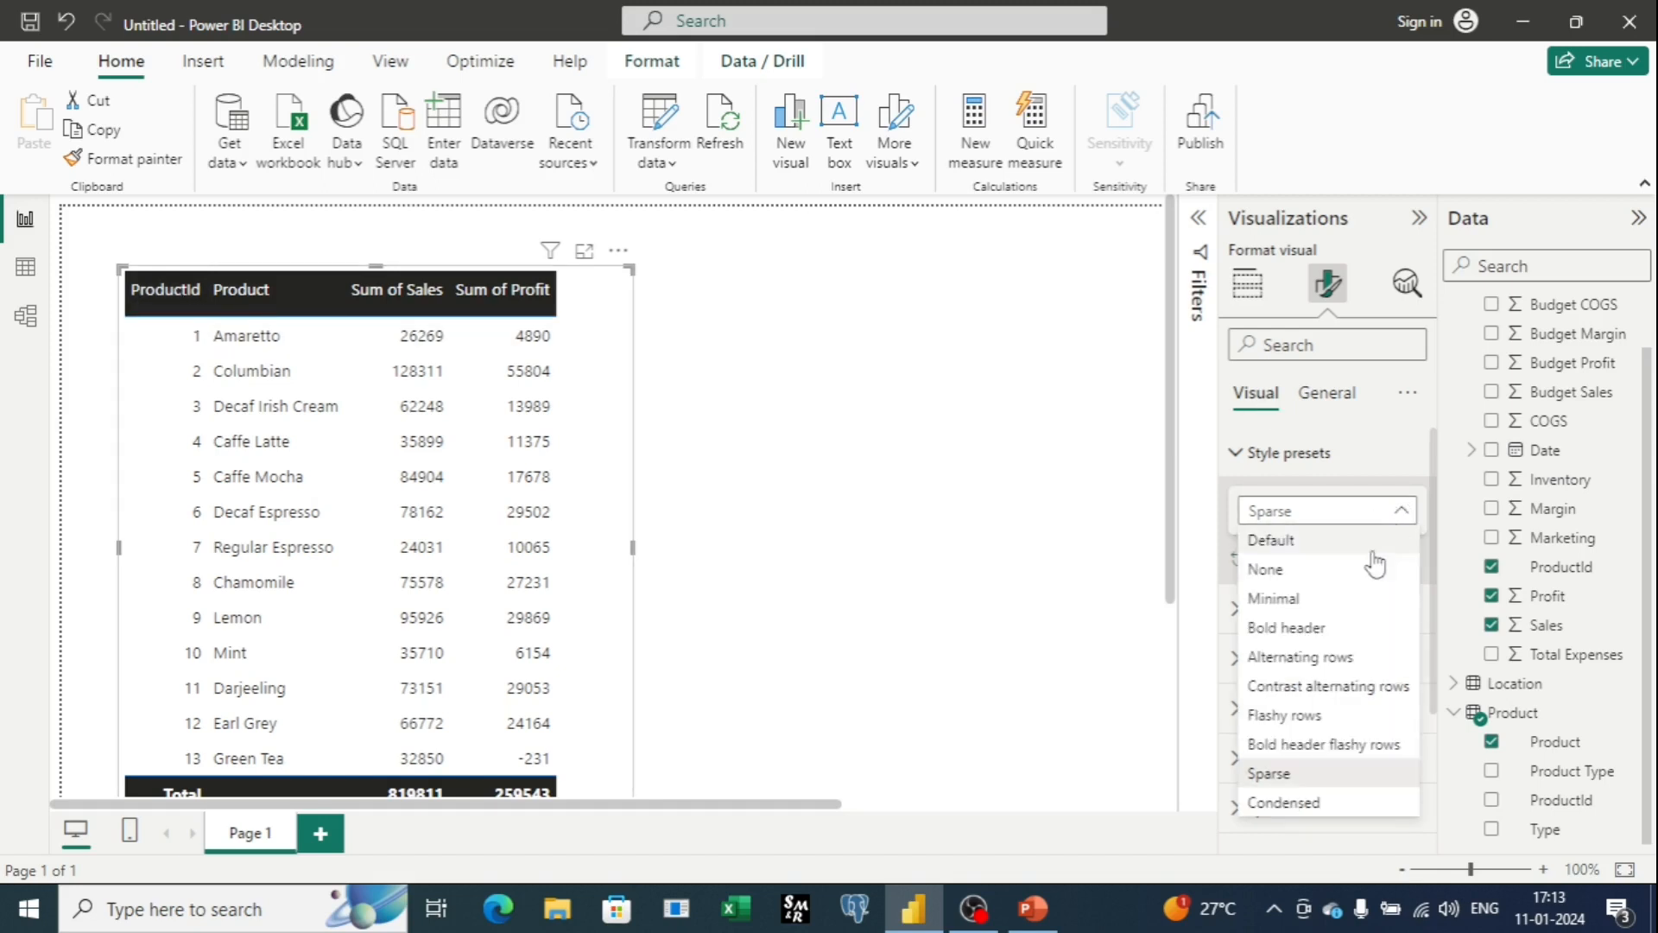
pyautogui.click(1347, 630)
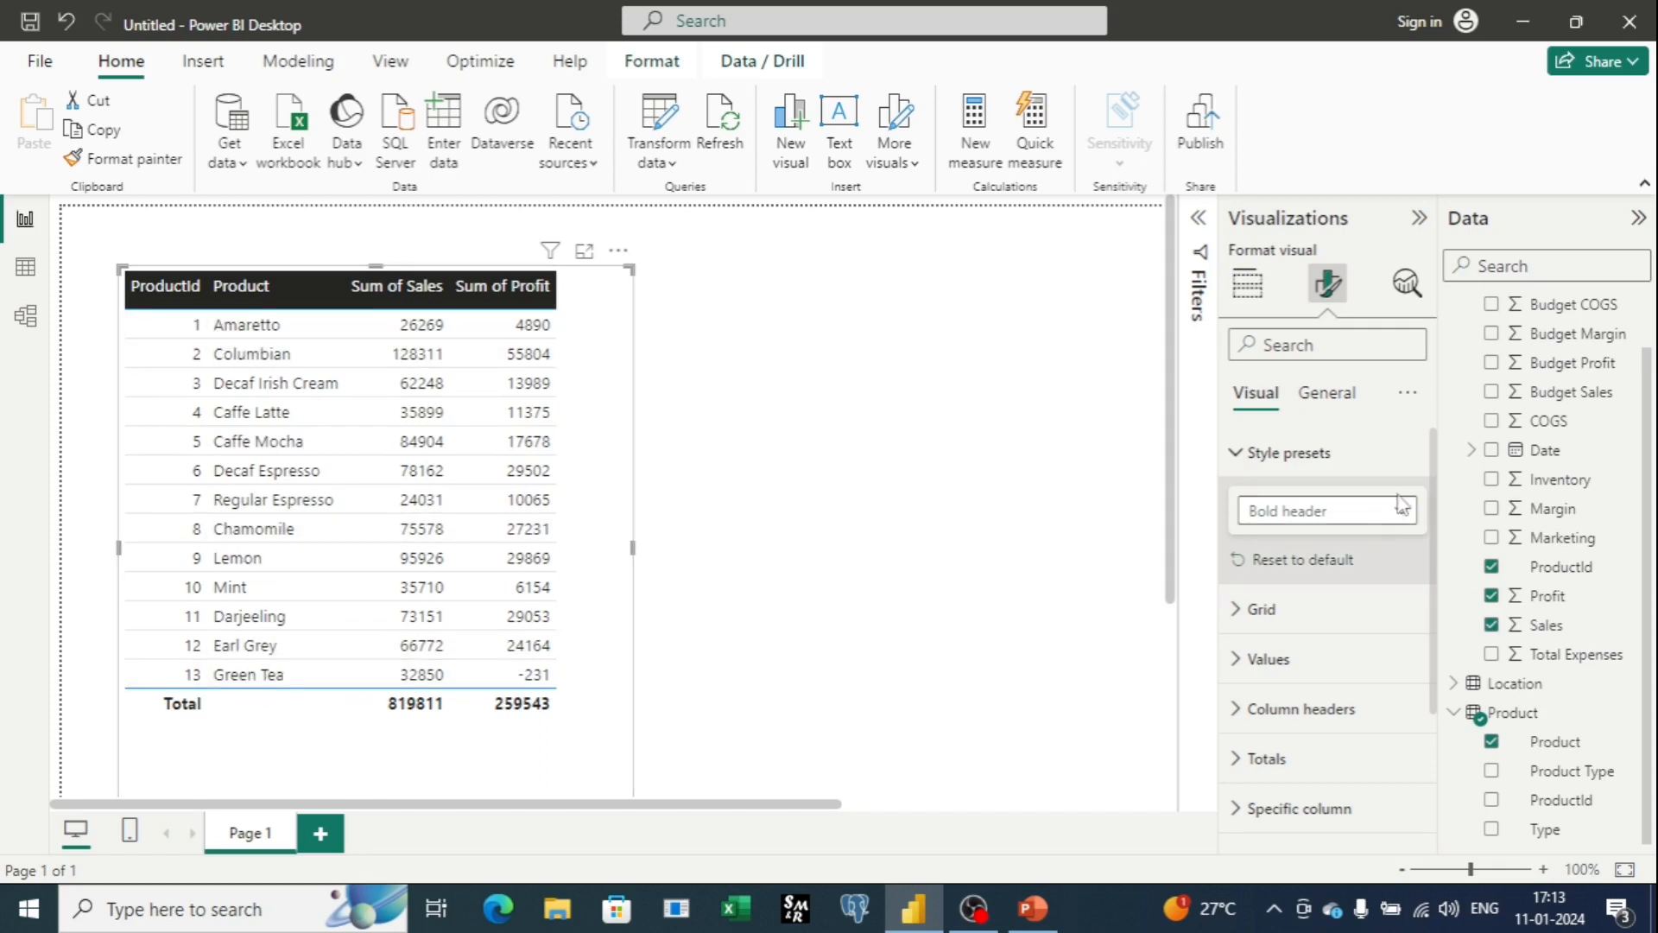
pyautogui.click(1326, 511)
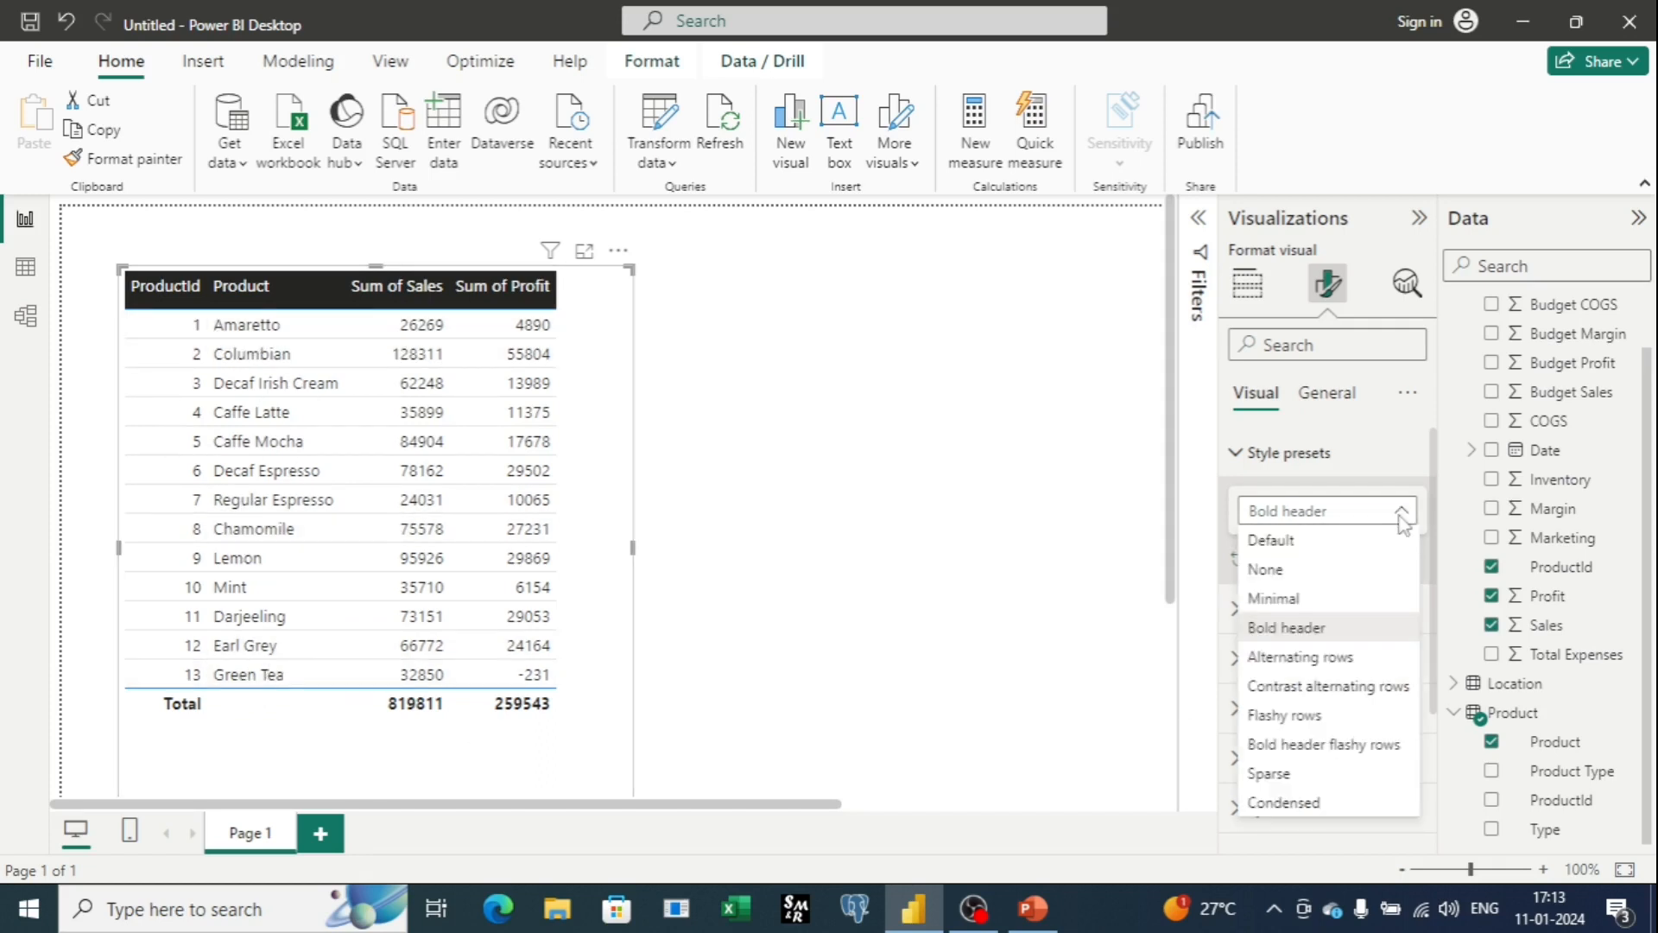
pyautogui.click(1322, 776)
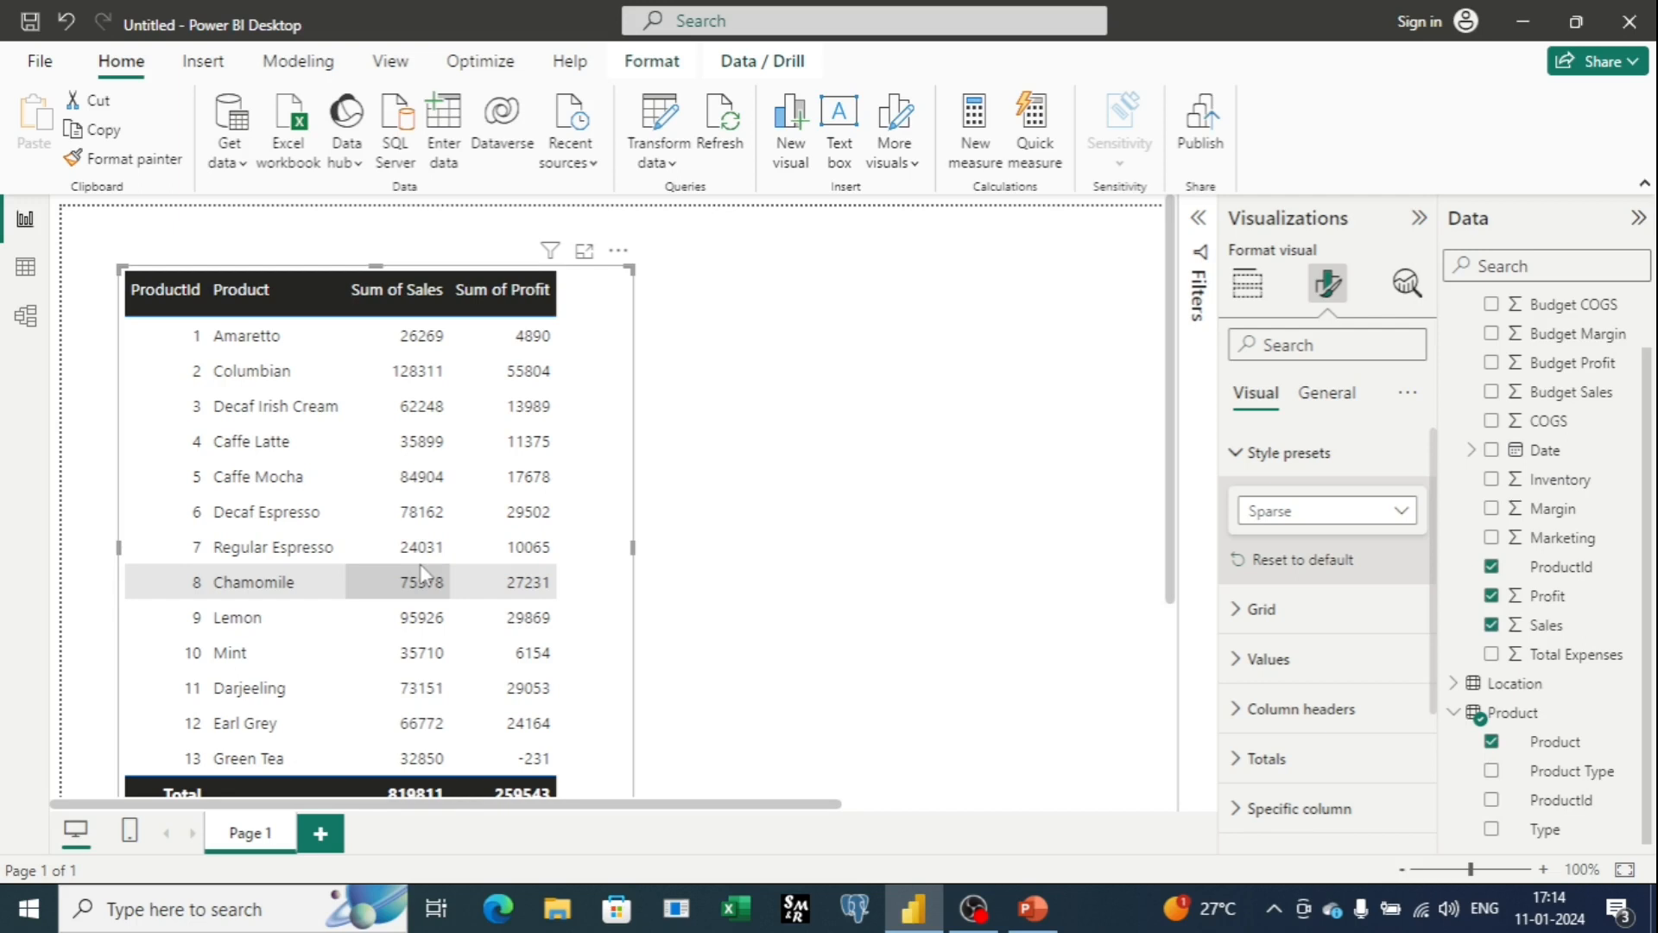
# Try the Condensed style preset on the table visual and reset its style presets to default
pyautogui.click(1395, 511)
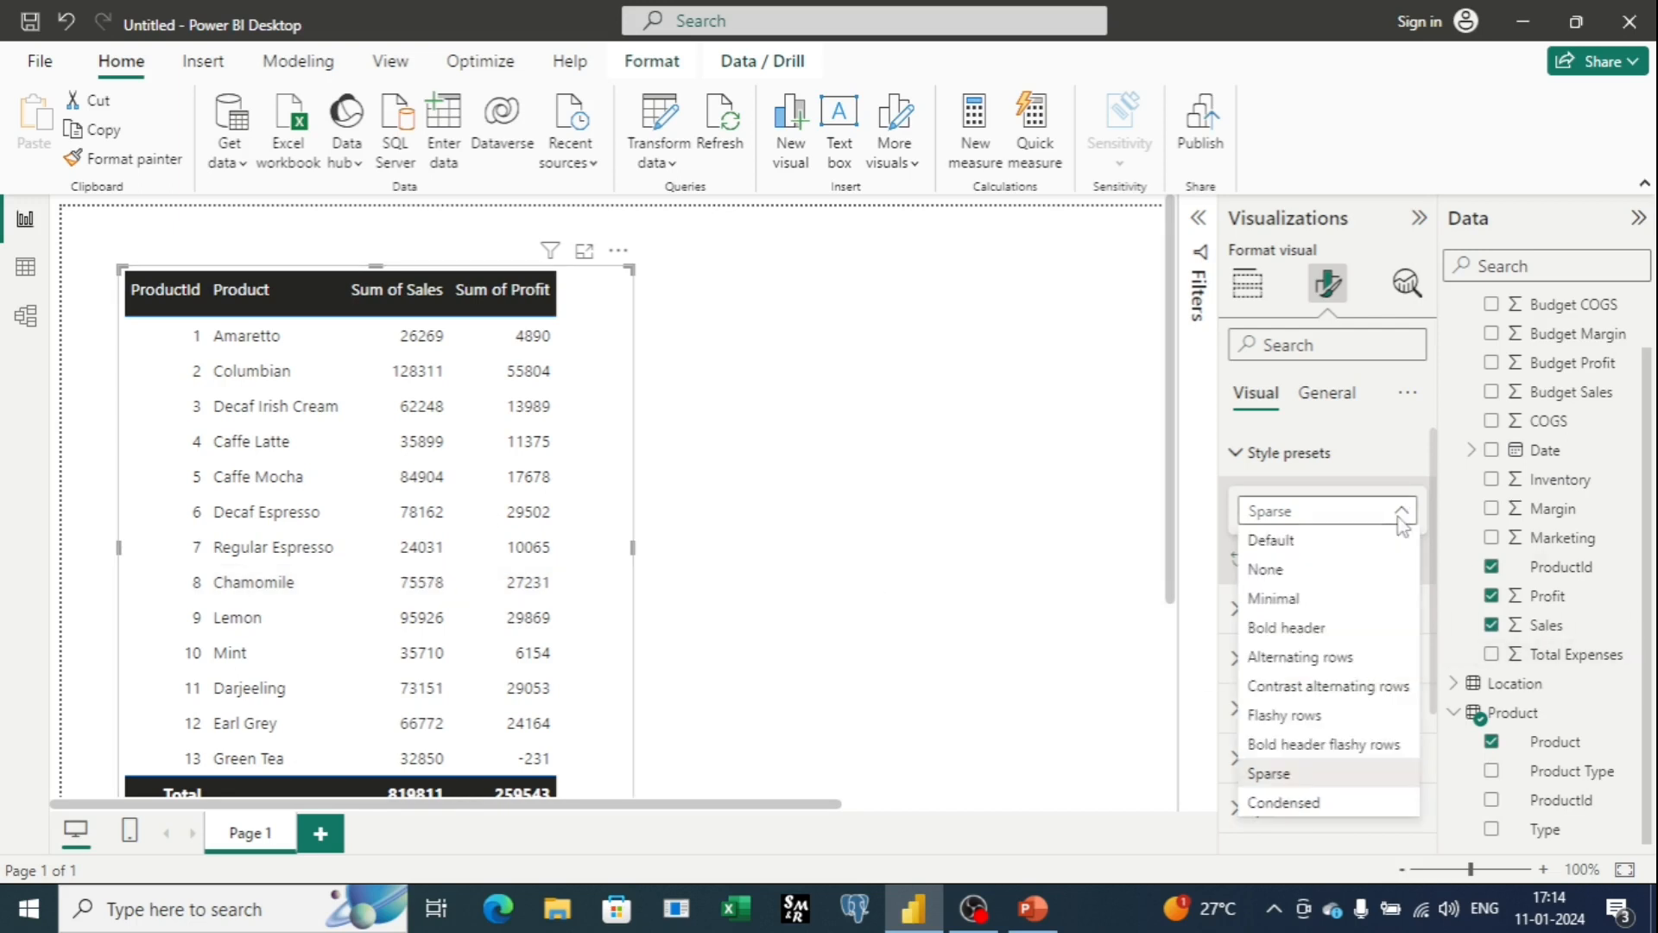
pyautogui.click(1336, 803)
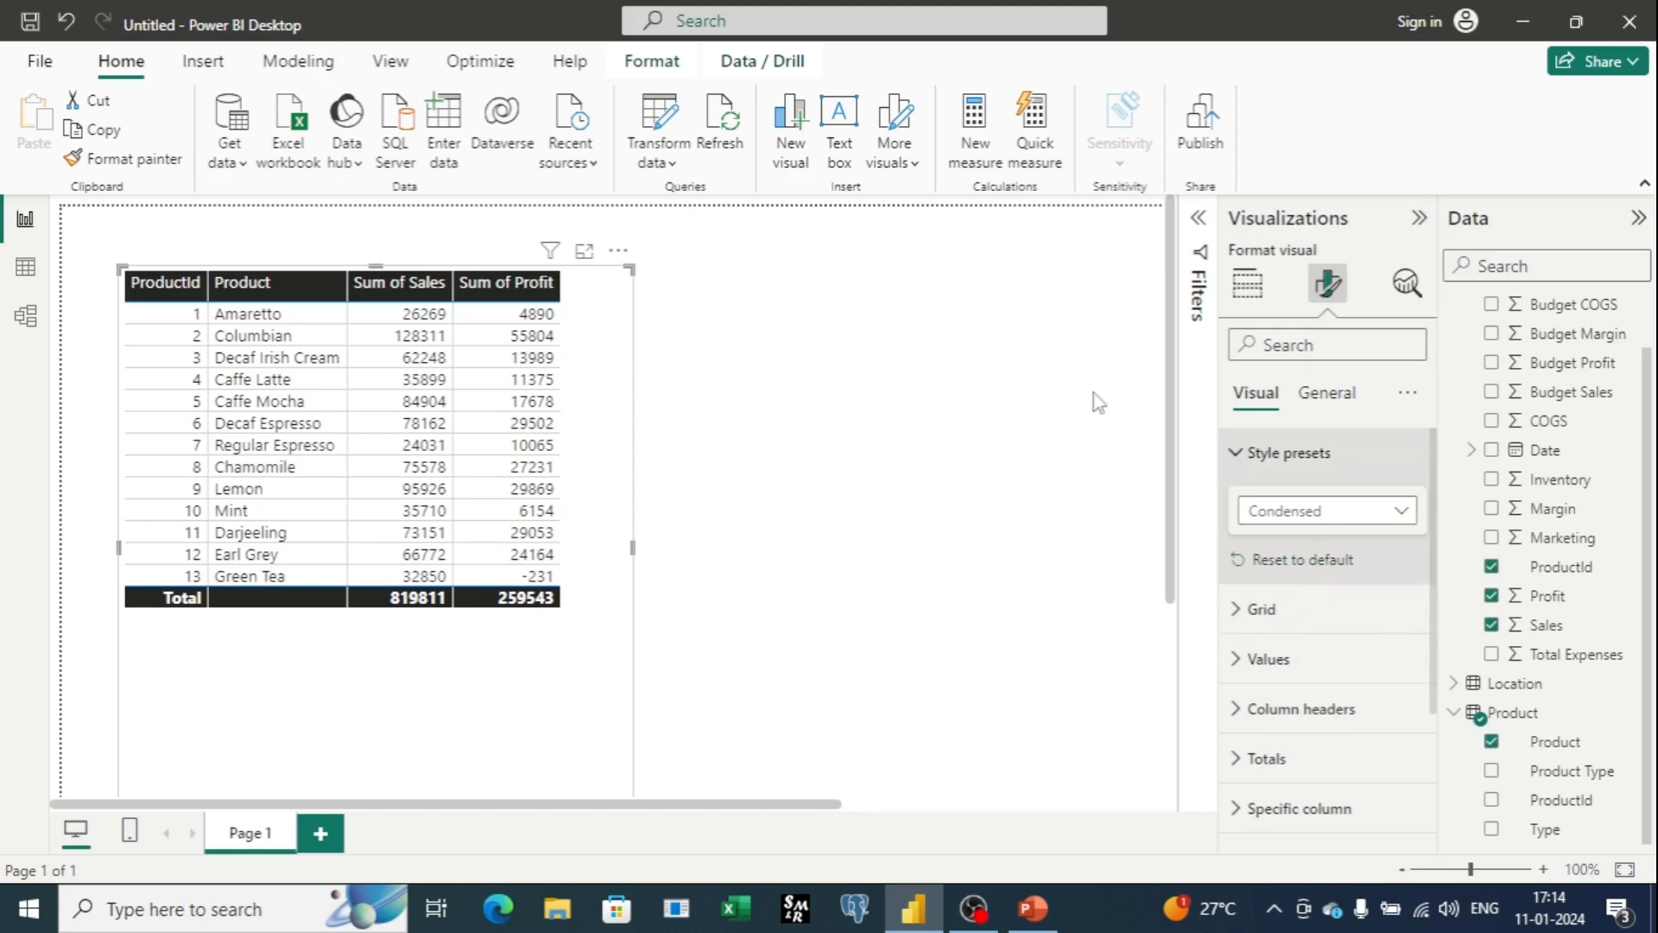
pyautogui.click(1314, 568)
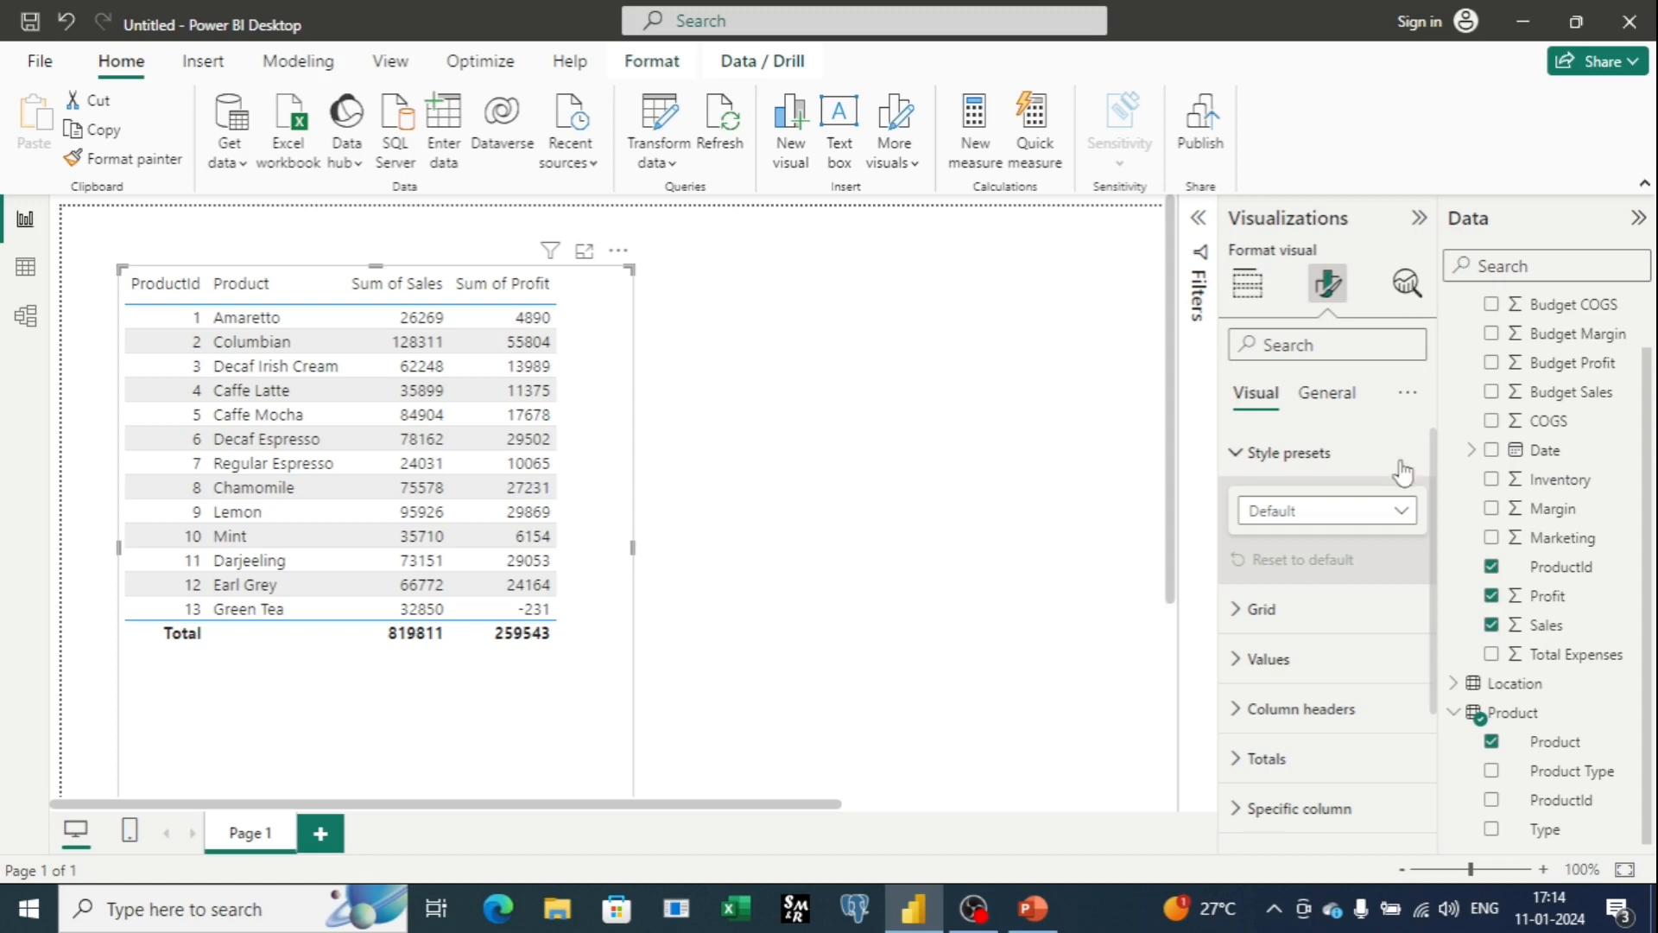
# Turn the table visual's horizontal gridlines off for comparison and switch them back on
pyautogui.click(1241, 614)
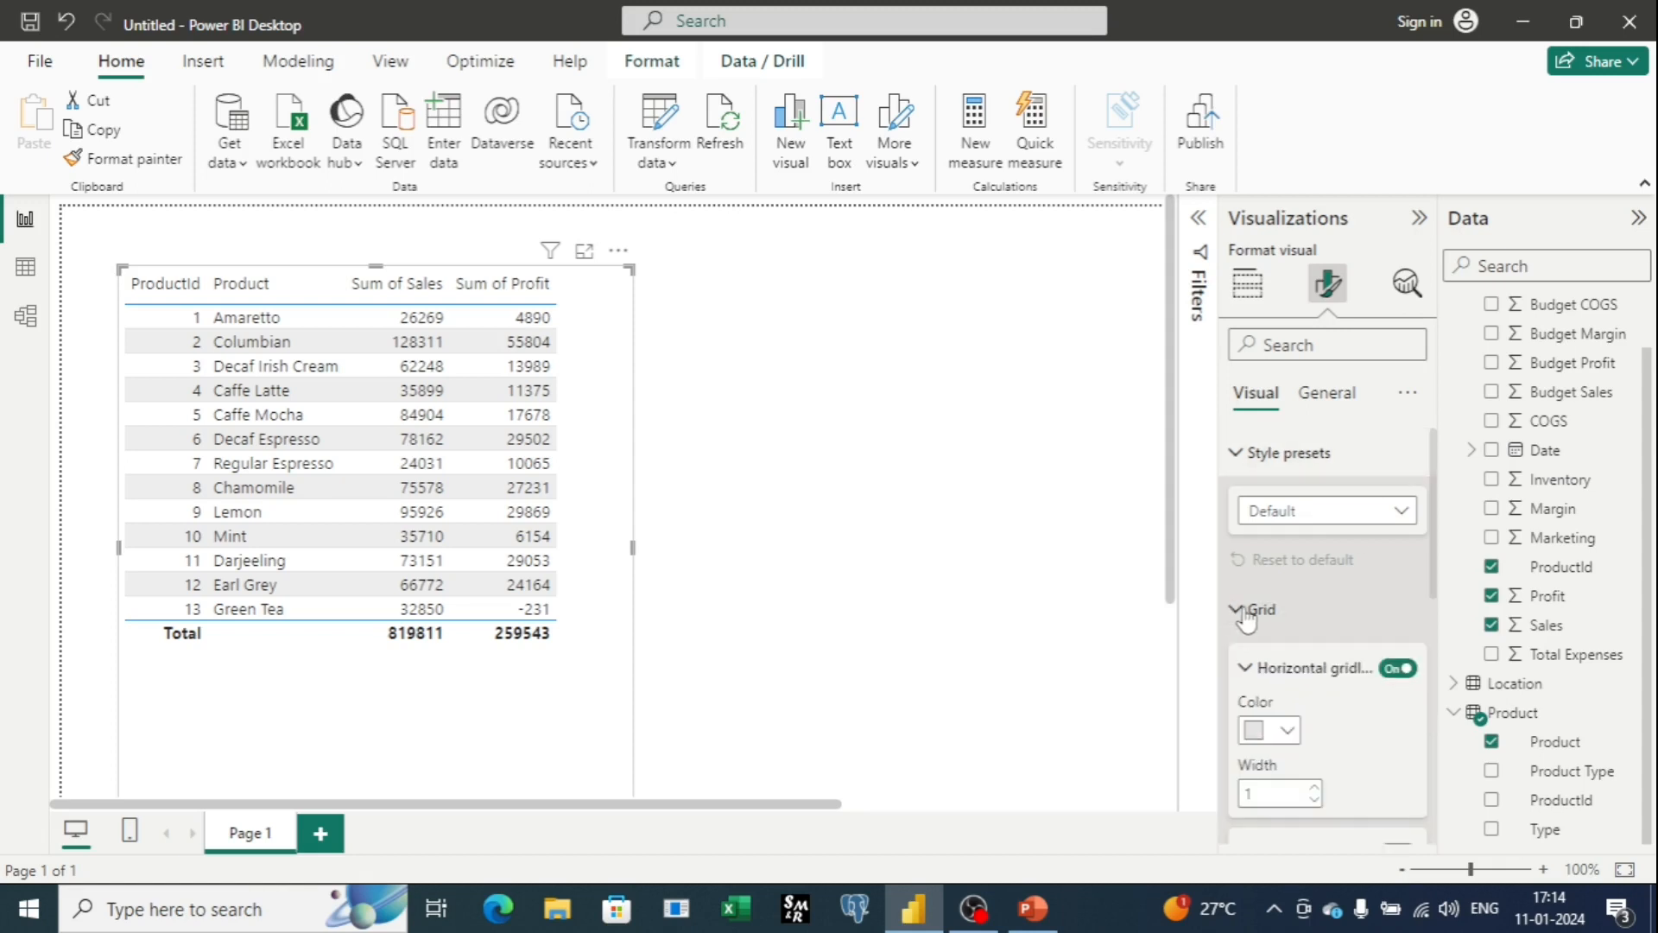
pyautogui.scroll(-2, 1241, 618)
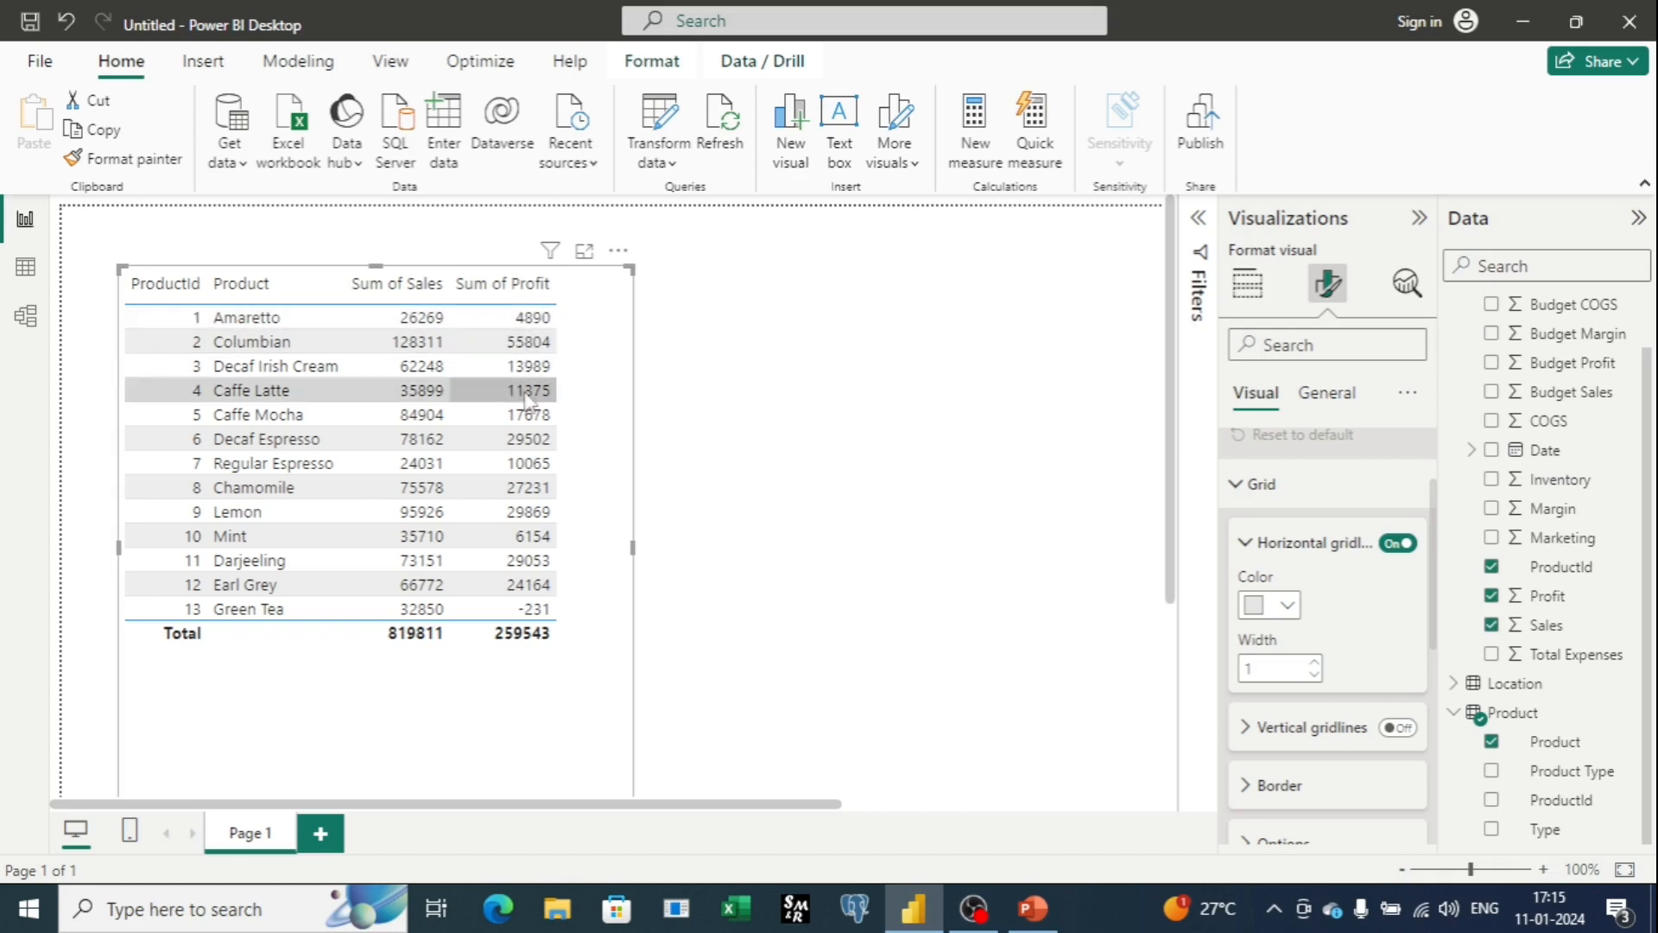
pyautogui.click(1396, 547)
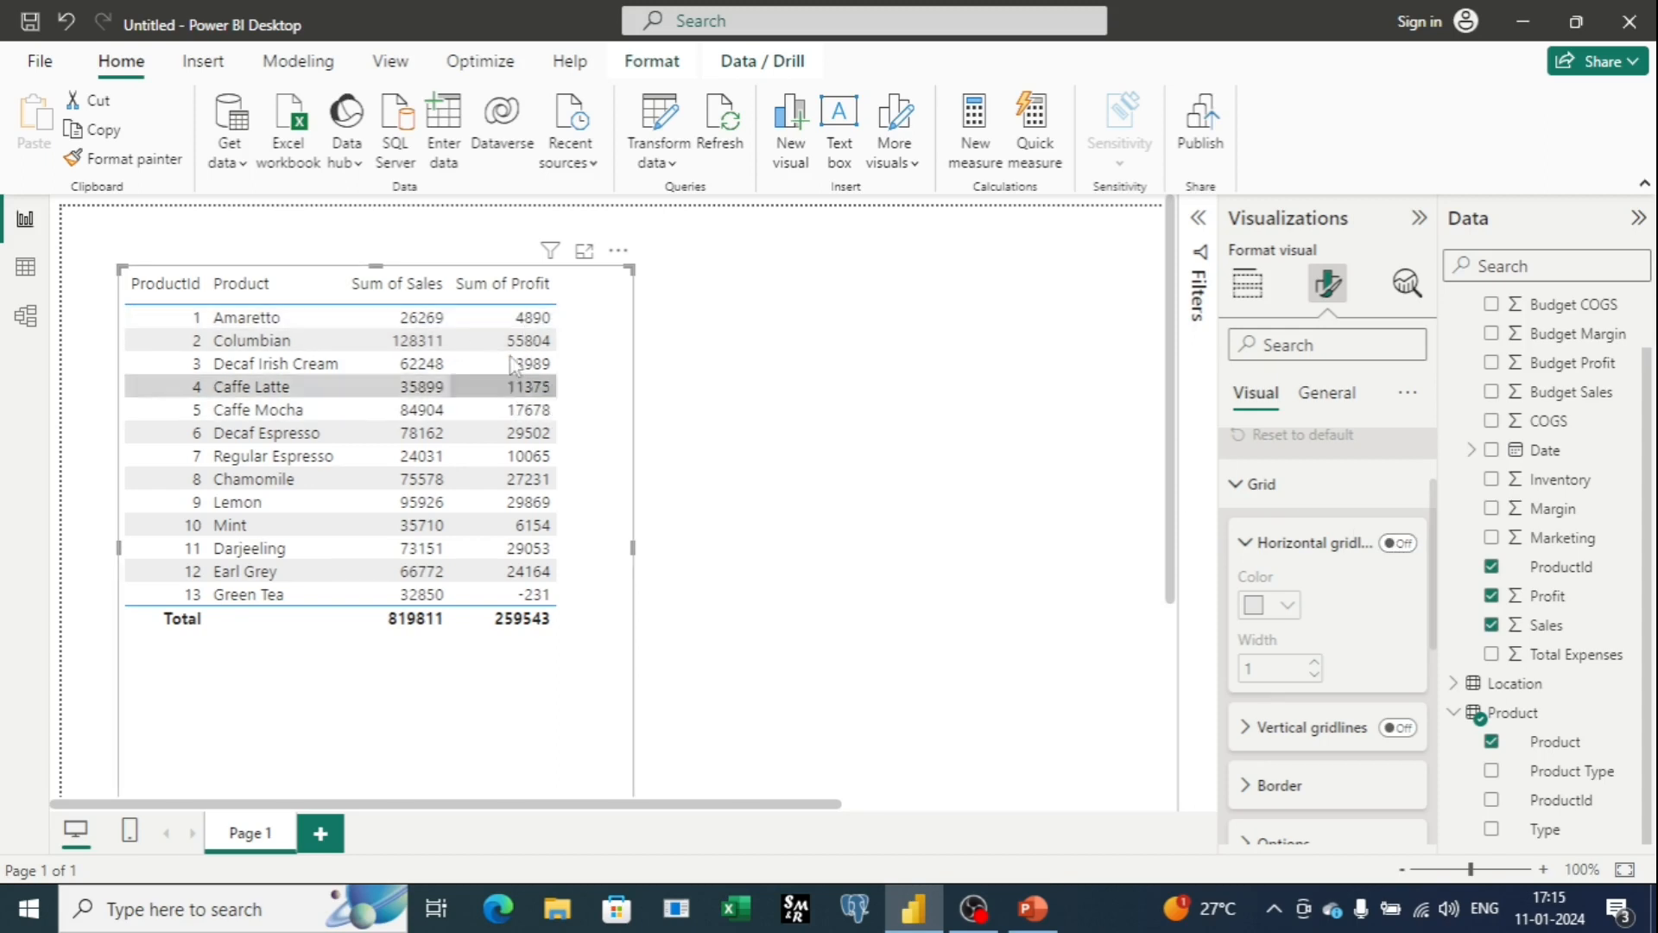
pyautogui.click(1393, 552)
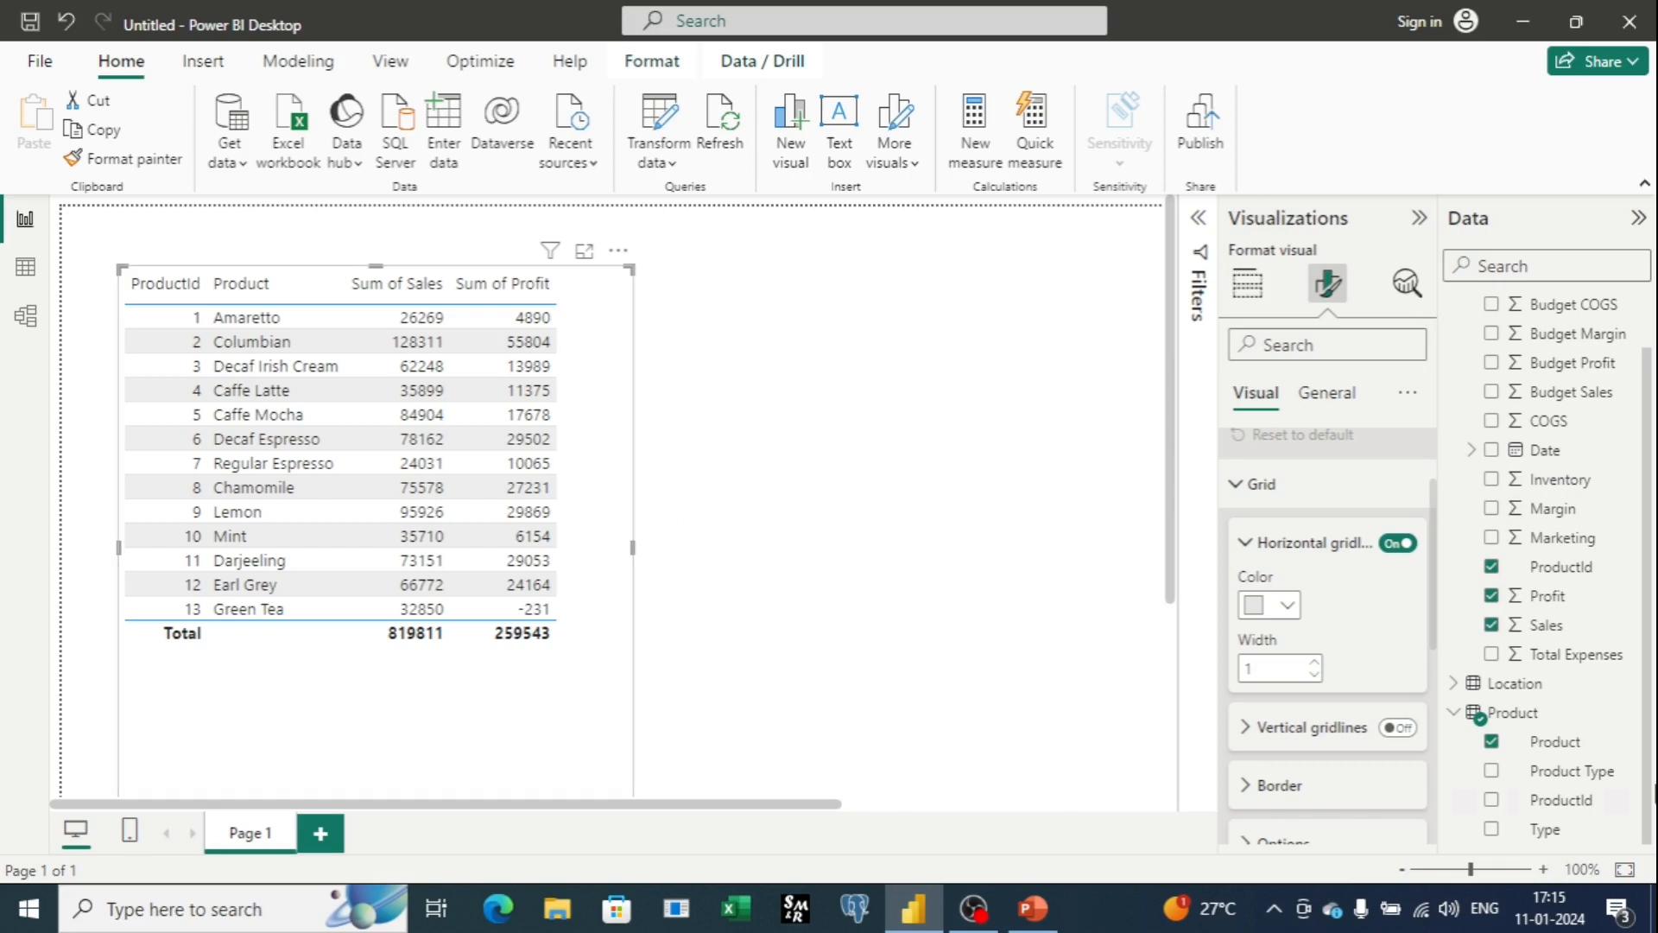
# Color the table visual's horizontal gridlines dark blue and set their width to 2
pyautogui.click(1287, 606)
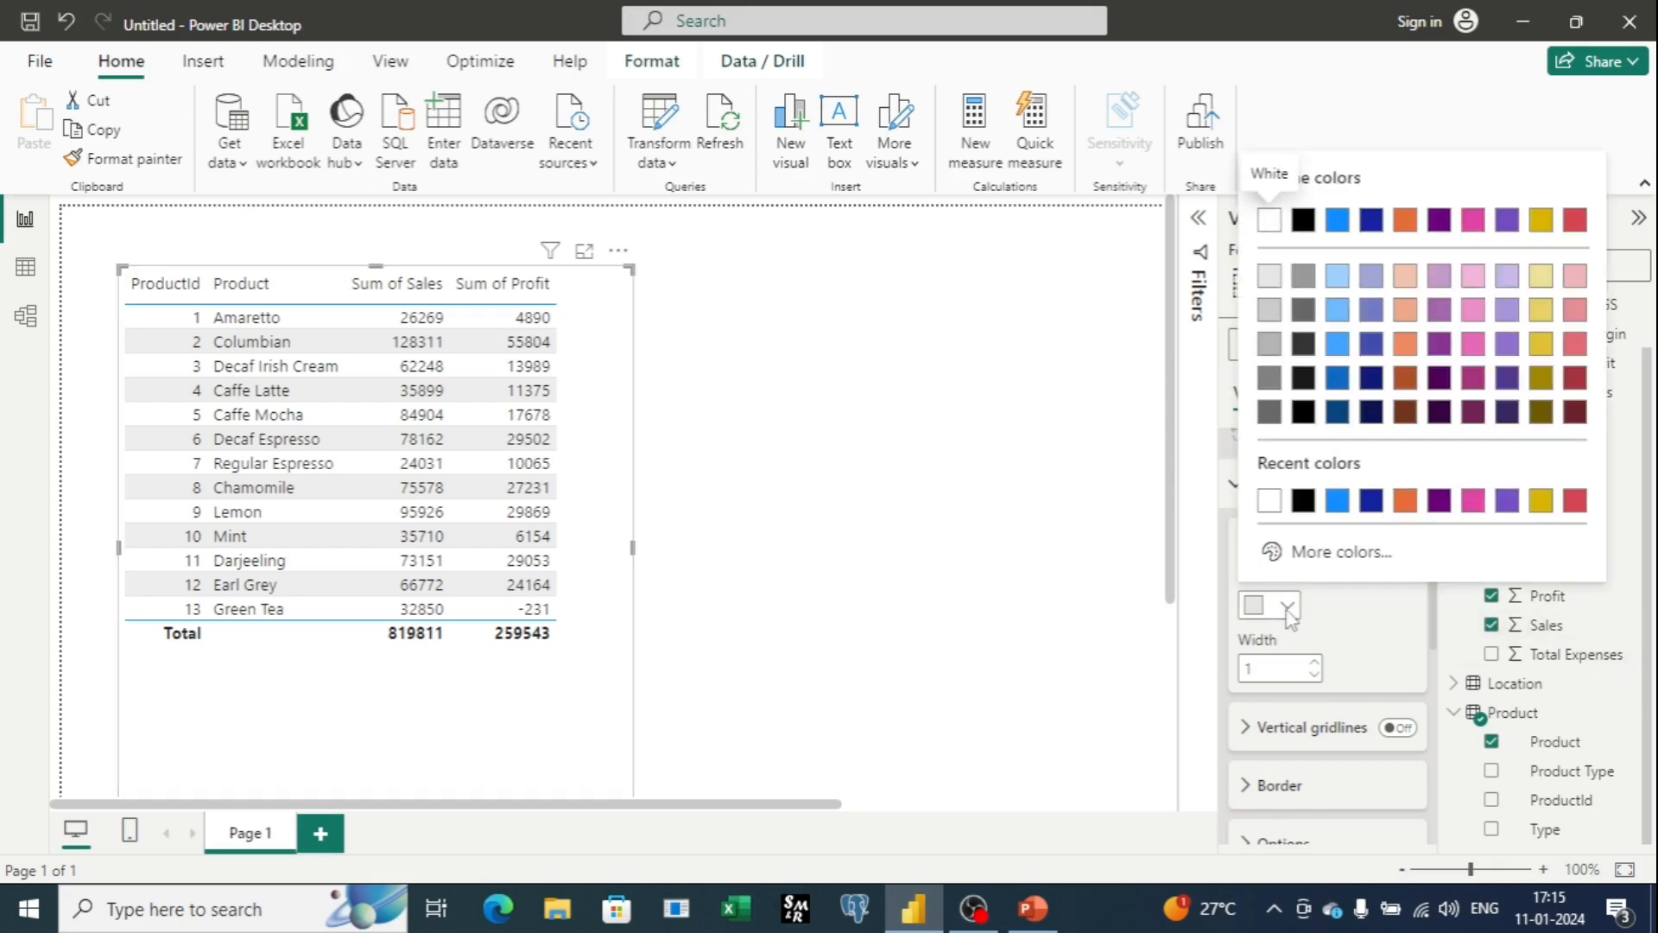
pyautogui.click(1338, 385)
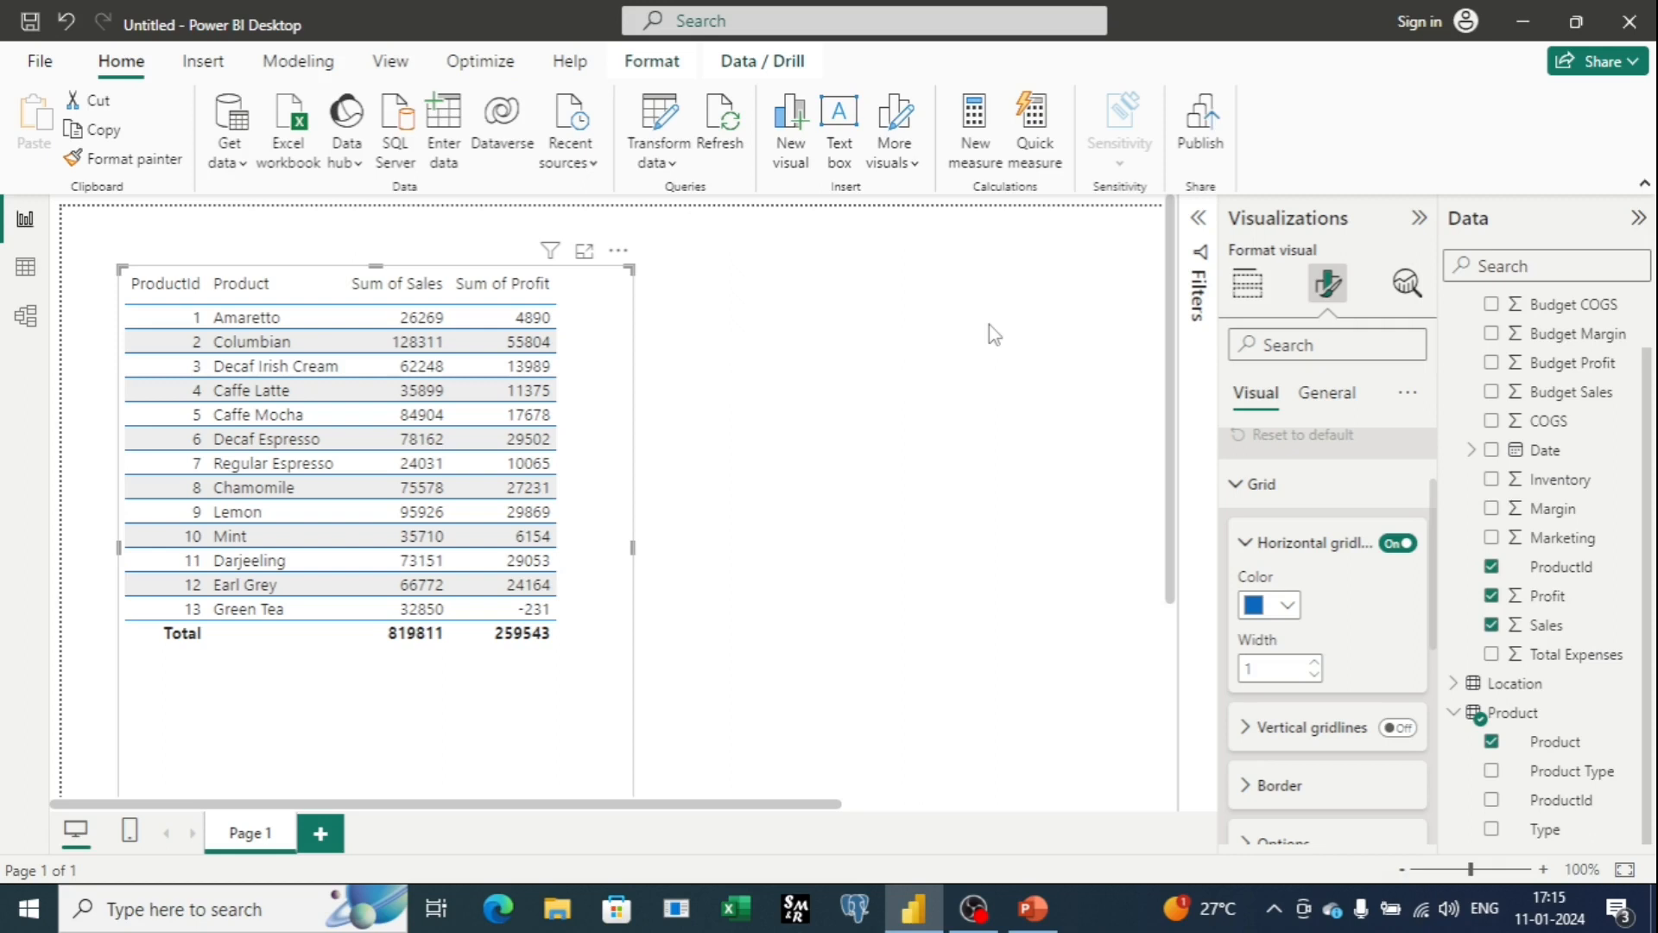
pyautogui.click(1315, 661)
pyautogui.click(1315, 661)
pyautogui.click(1315, 661)
pyautogui.click(1315, 662)
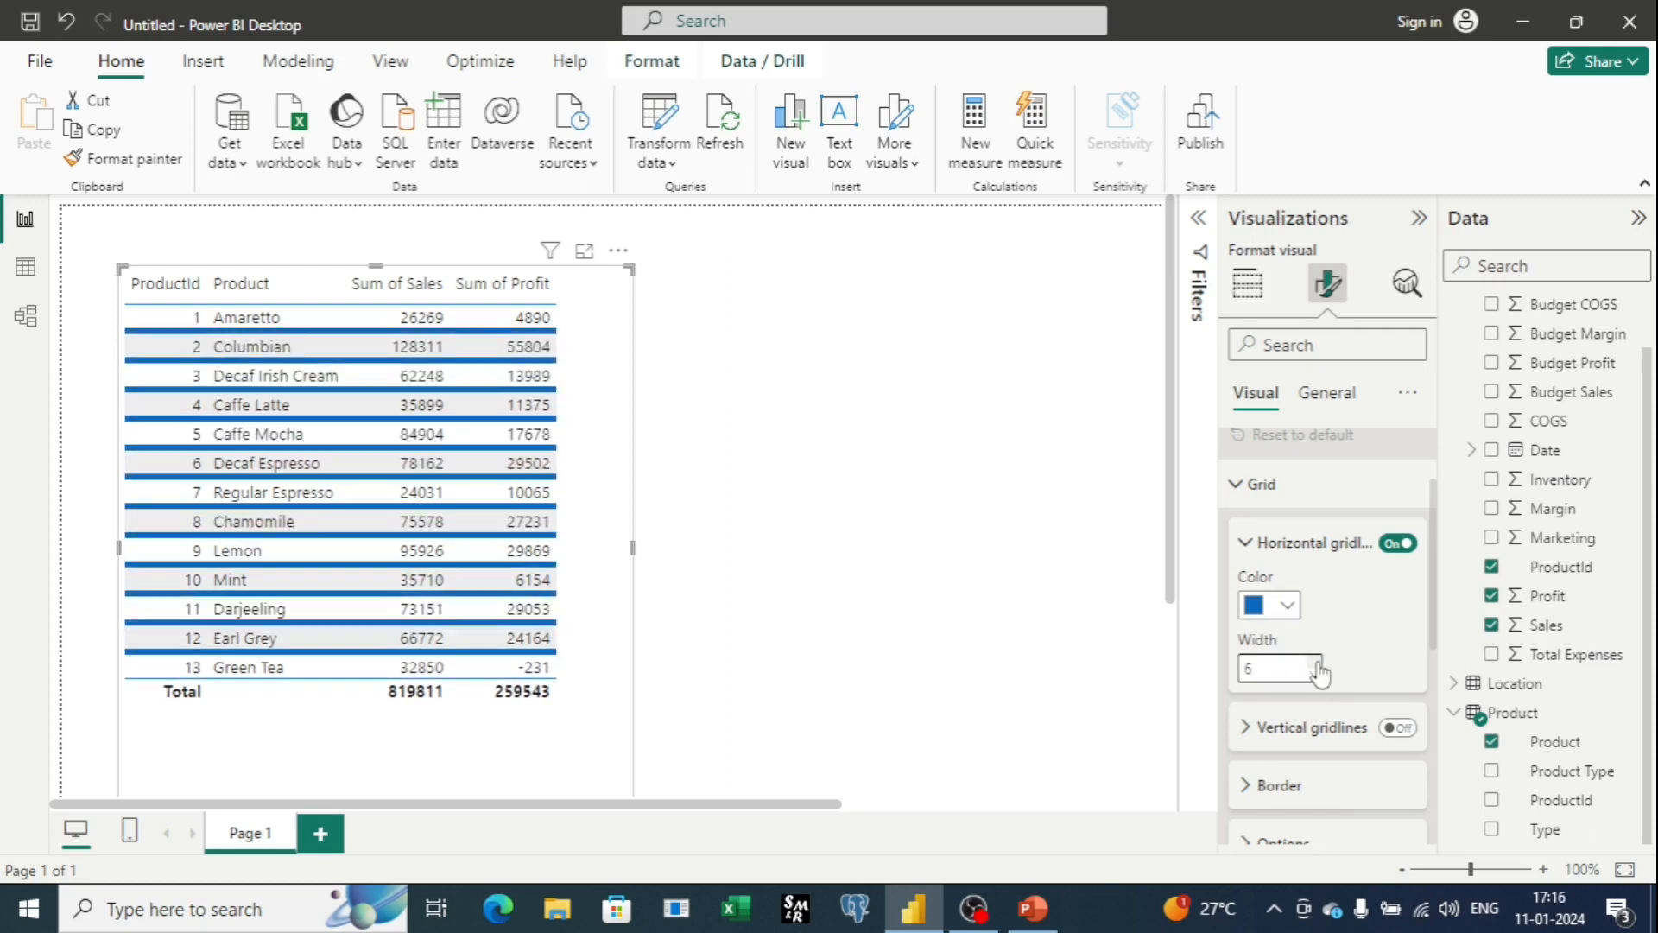
pyautogui.click(1315, 663)
pyautogui.click(1315, 662)
pyautogui.click(1315, 676)
pyautogui.click(1315, 676)
pyautogui.click(1315, 675)
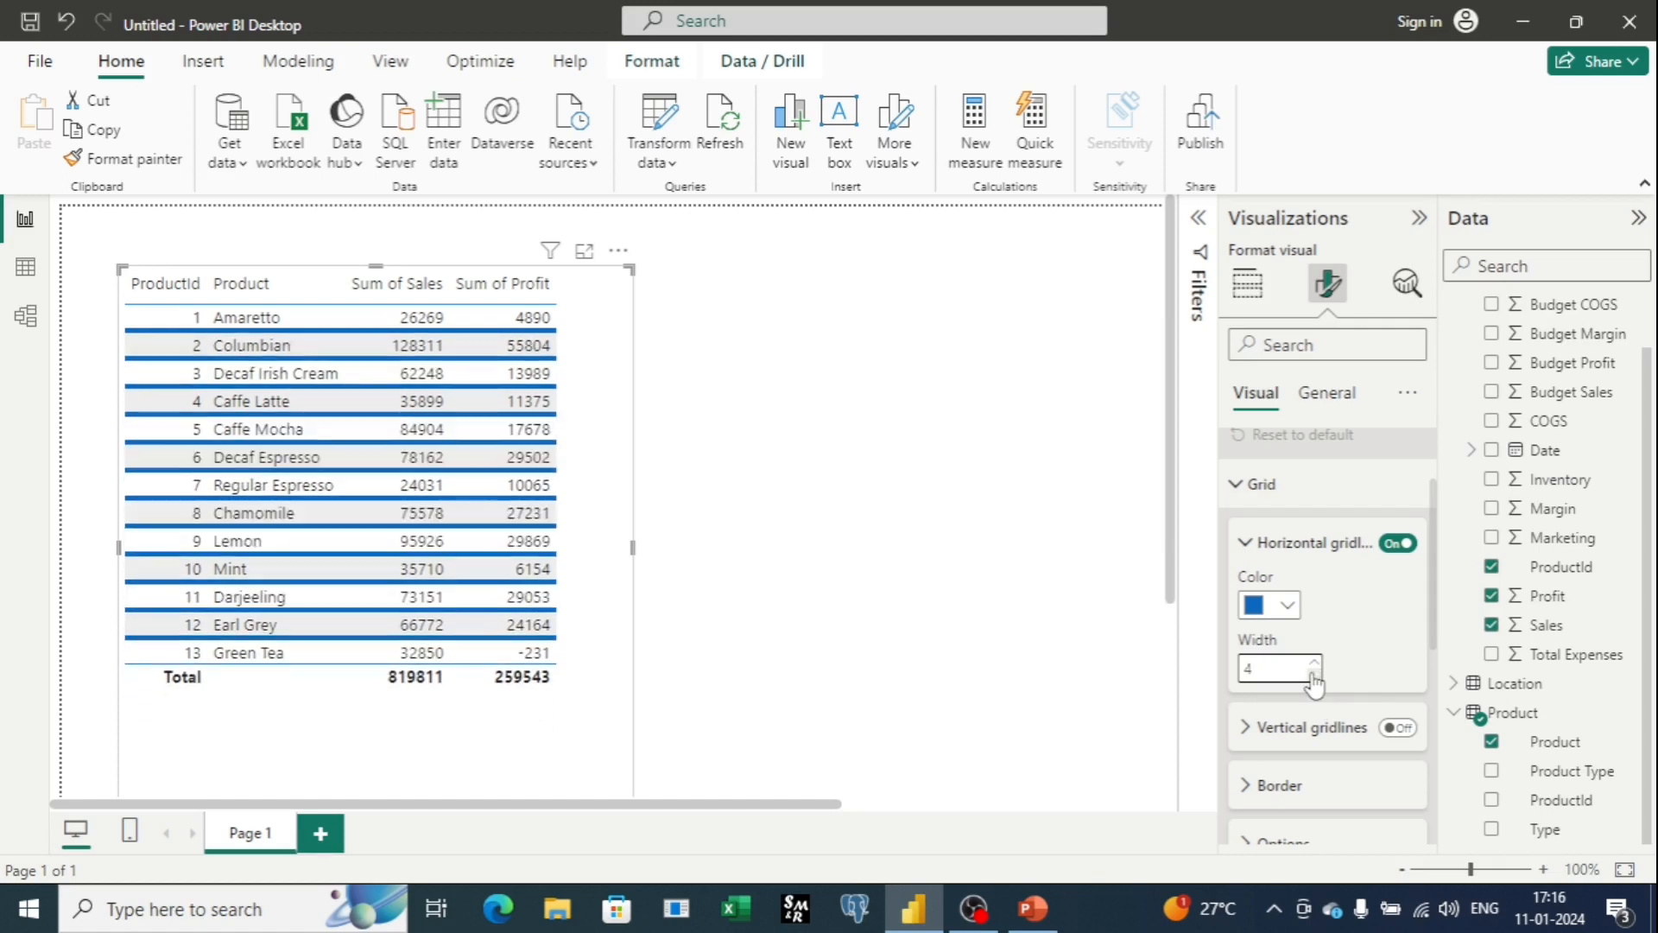
pyautogui.click(1314, 677)
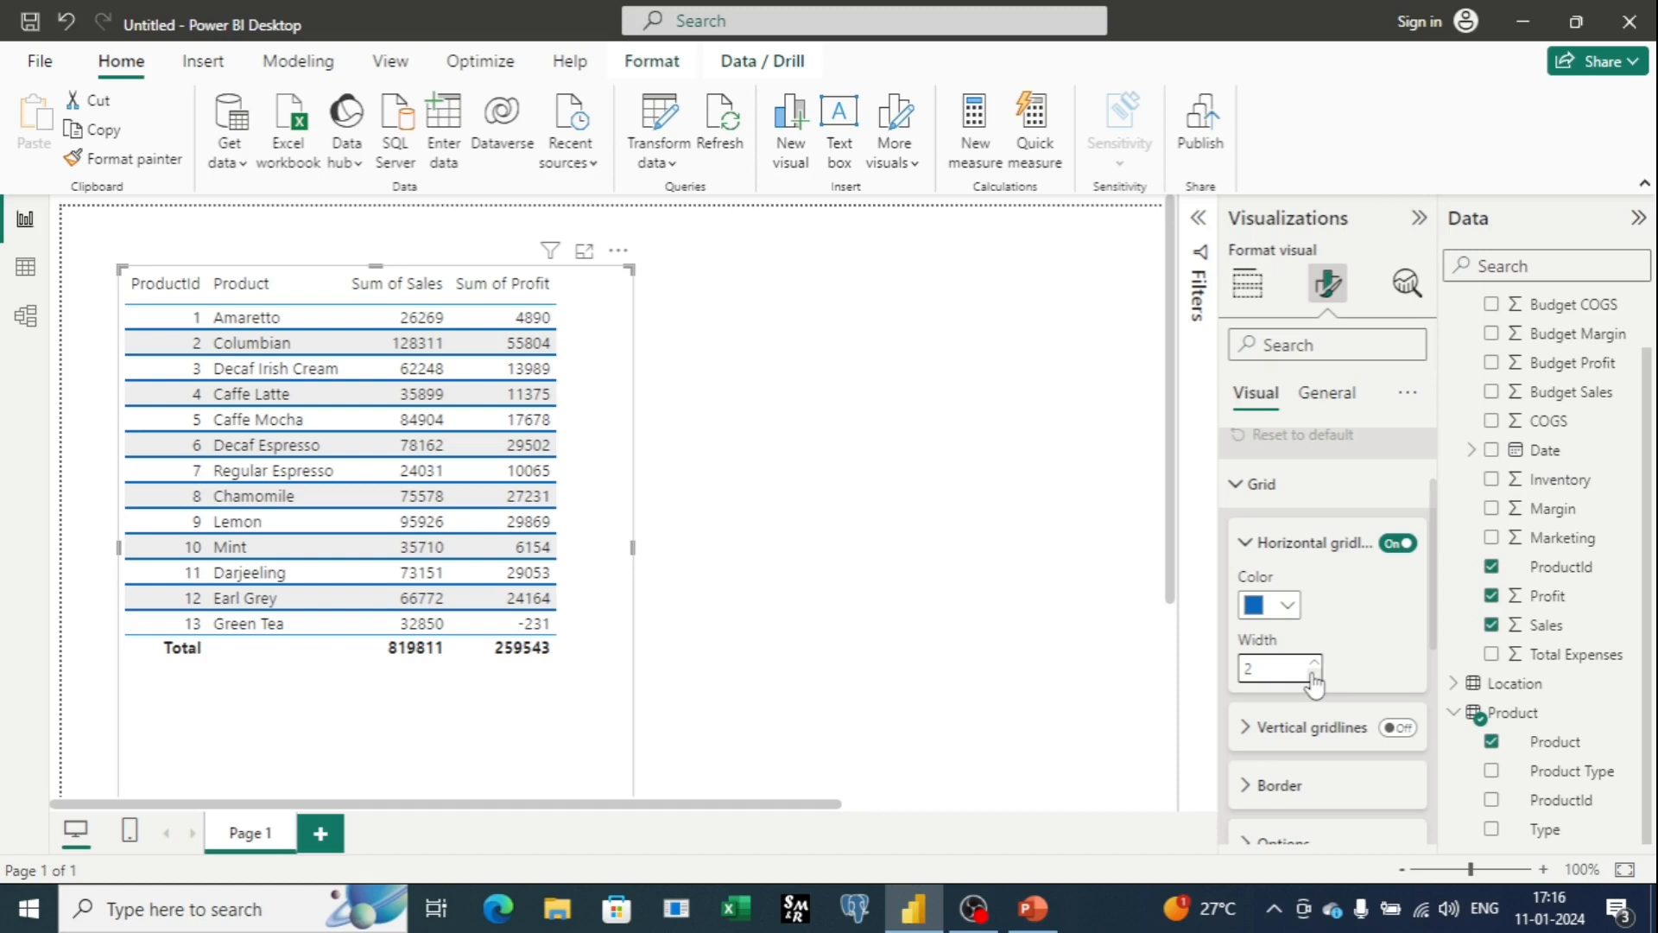
# Turn on the table visual's vertical gridlines and color them orange, after trying dark blue
pyautogui.scroll(-2, 1358, 594)
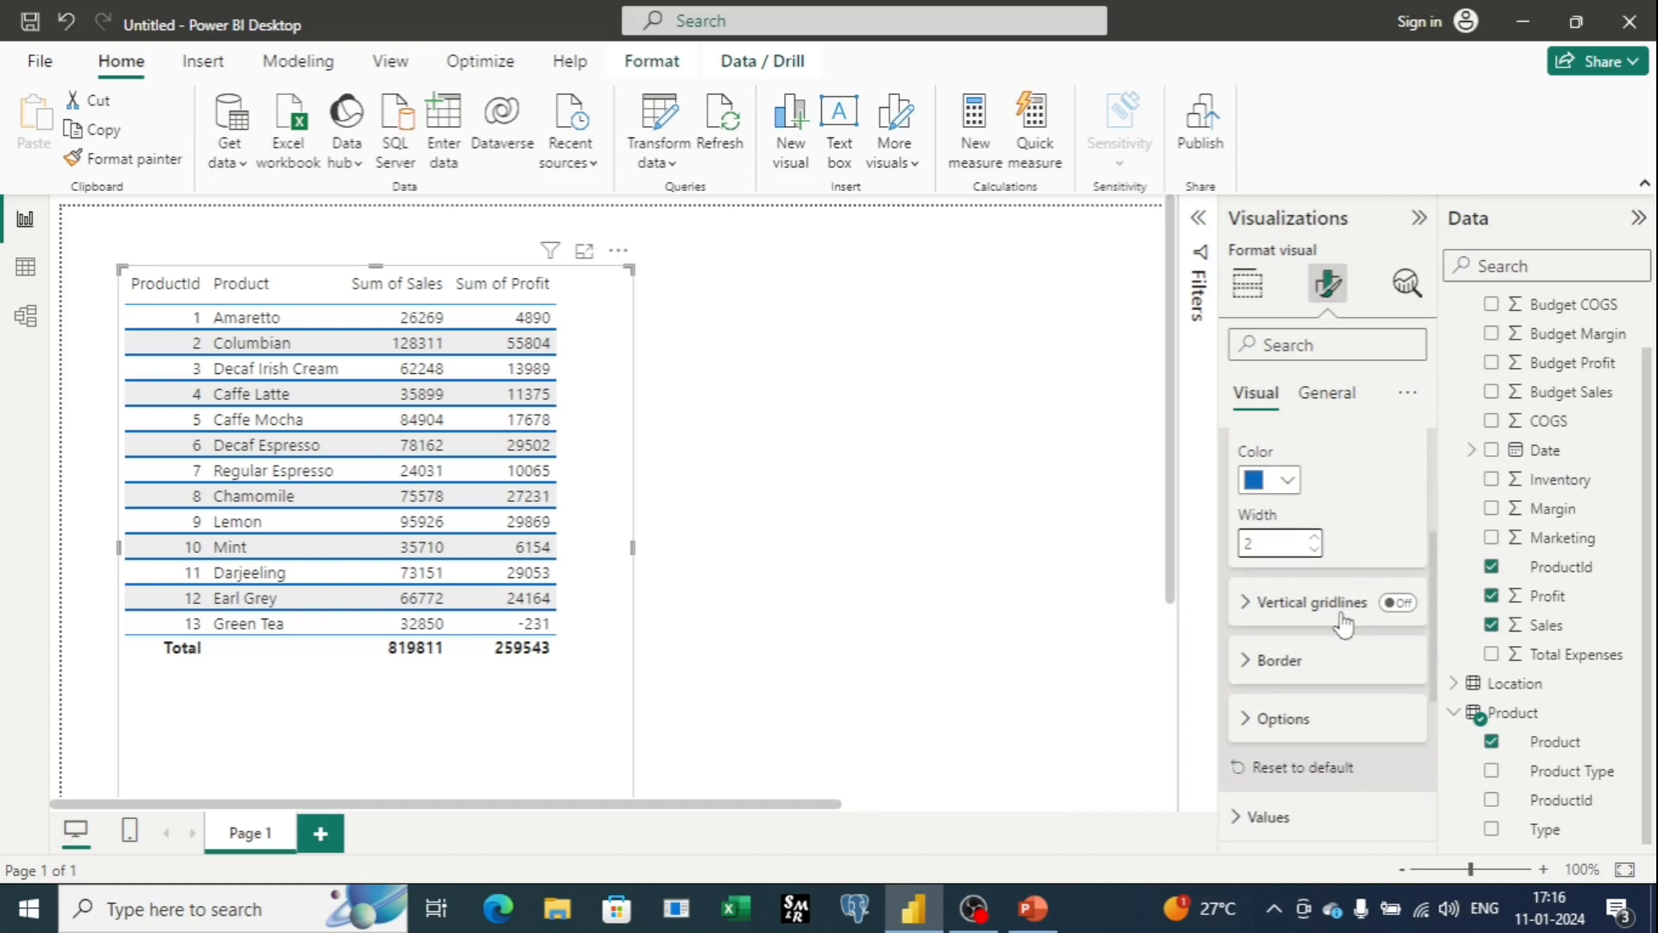
pyautogui.click(1254, 609)
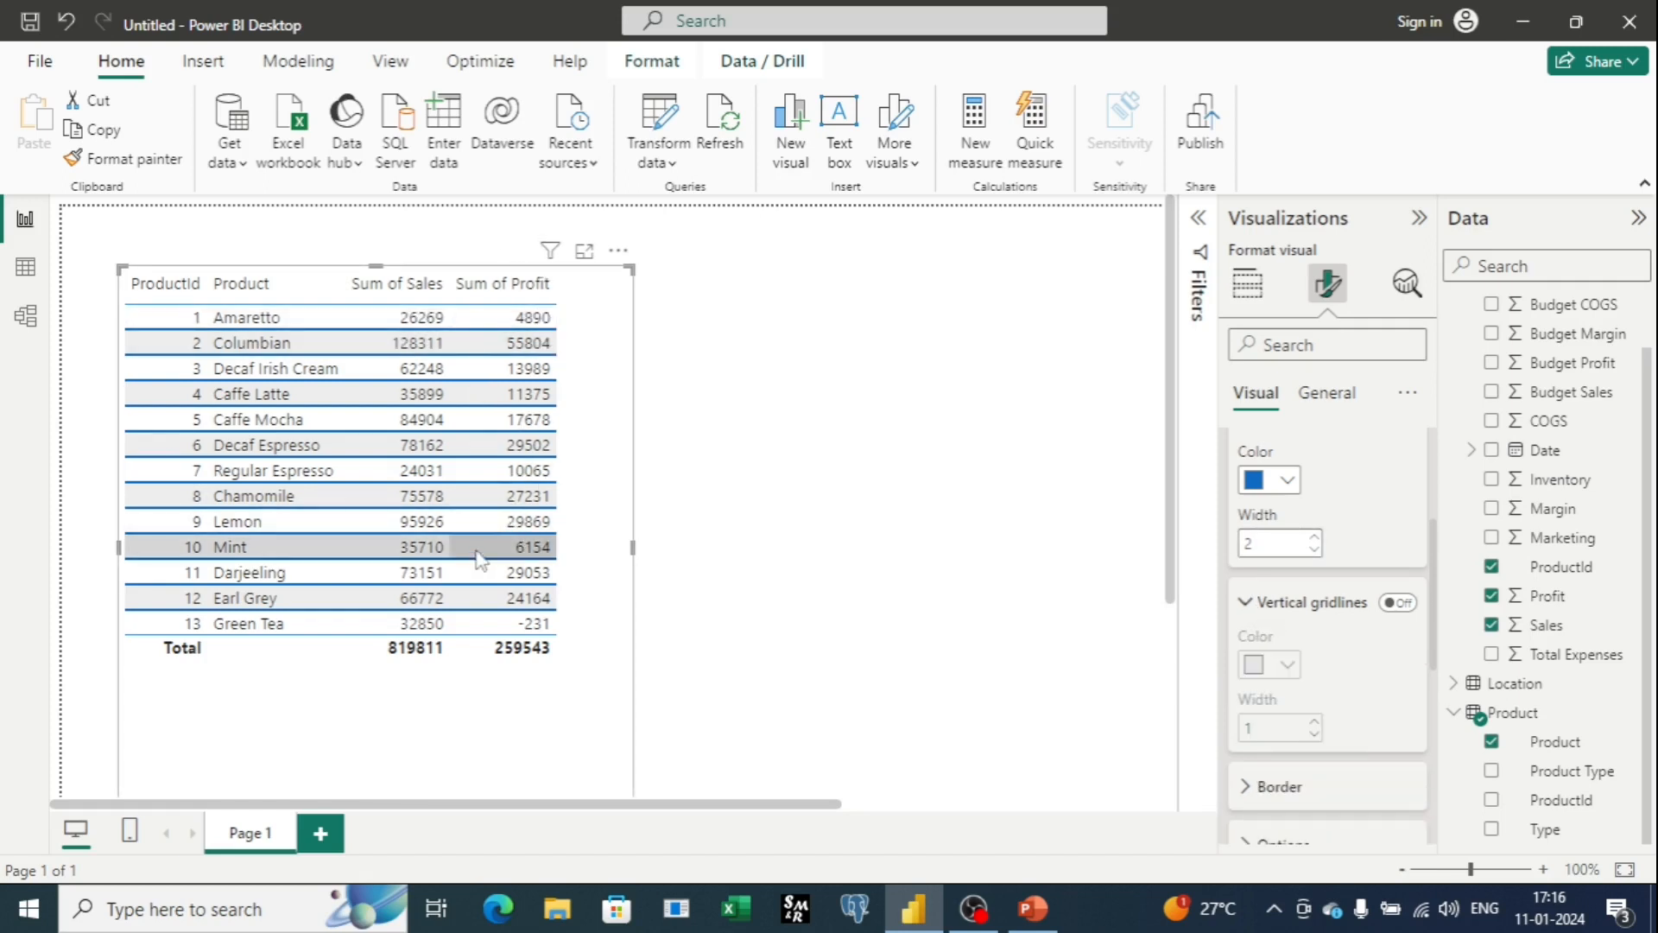
pyautogui.click(1398, 604)
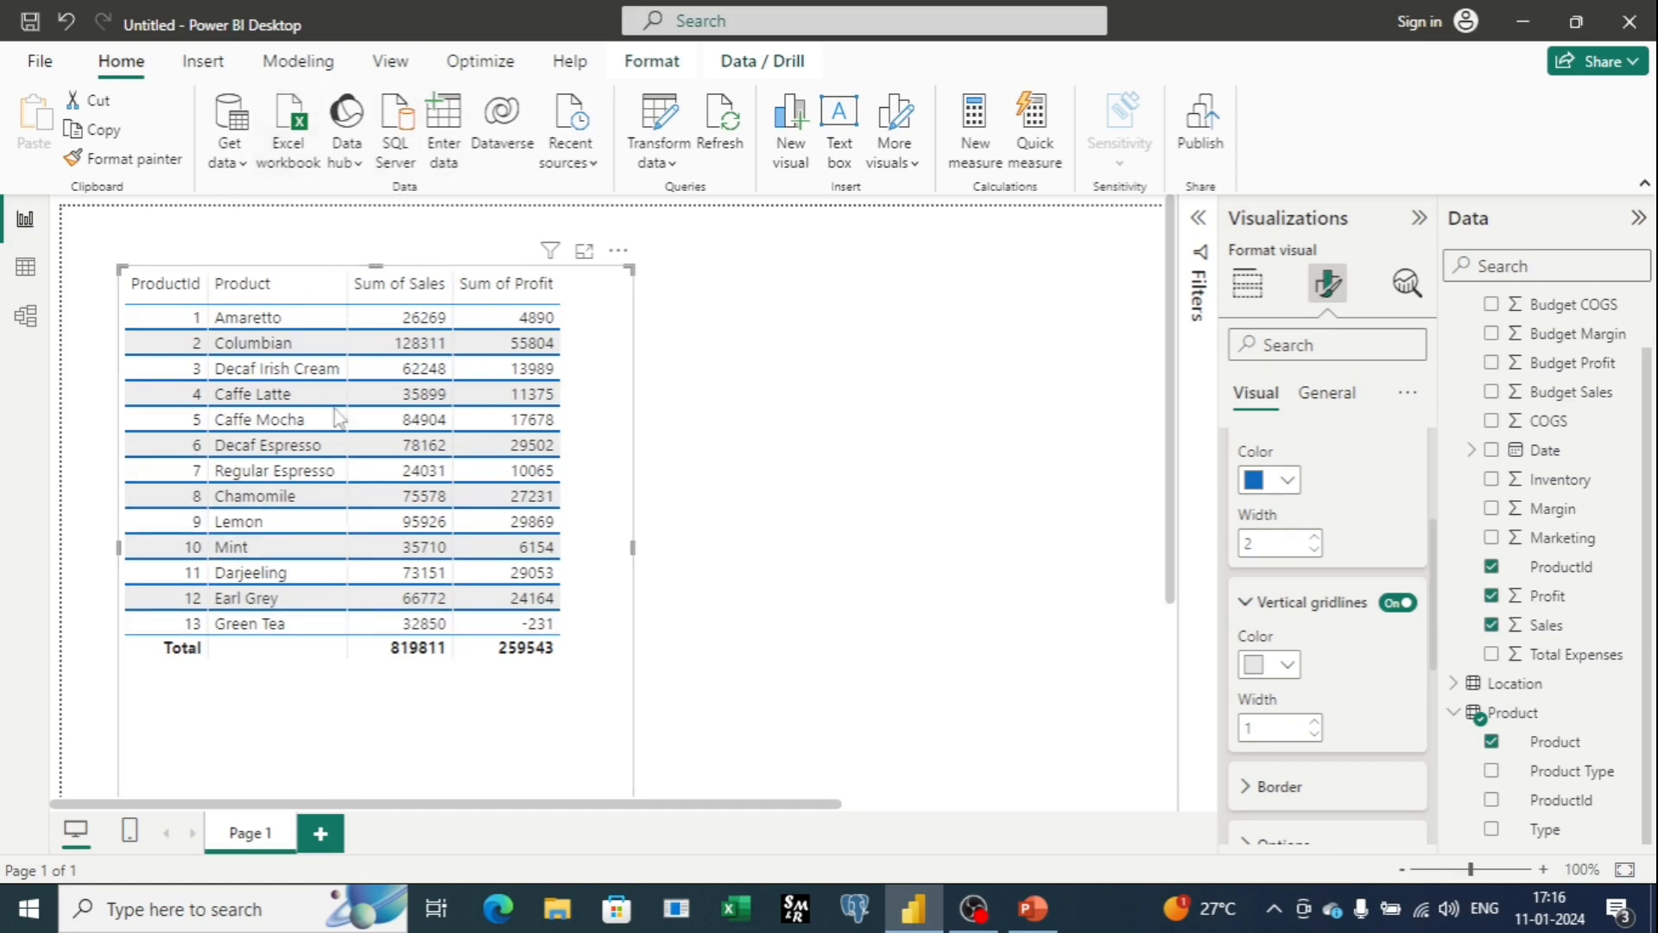
pyautogui.click(1287, 667)
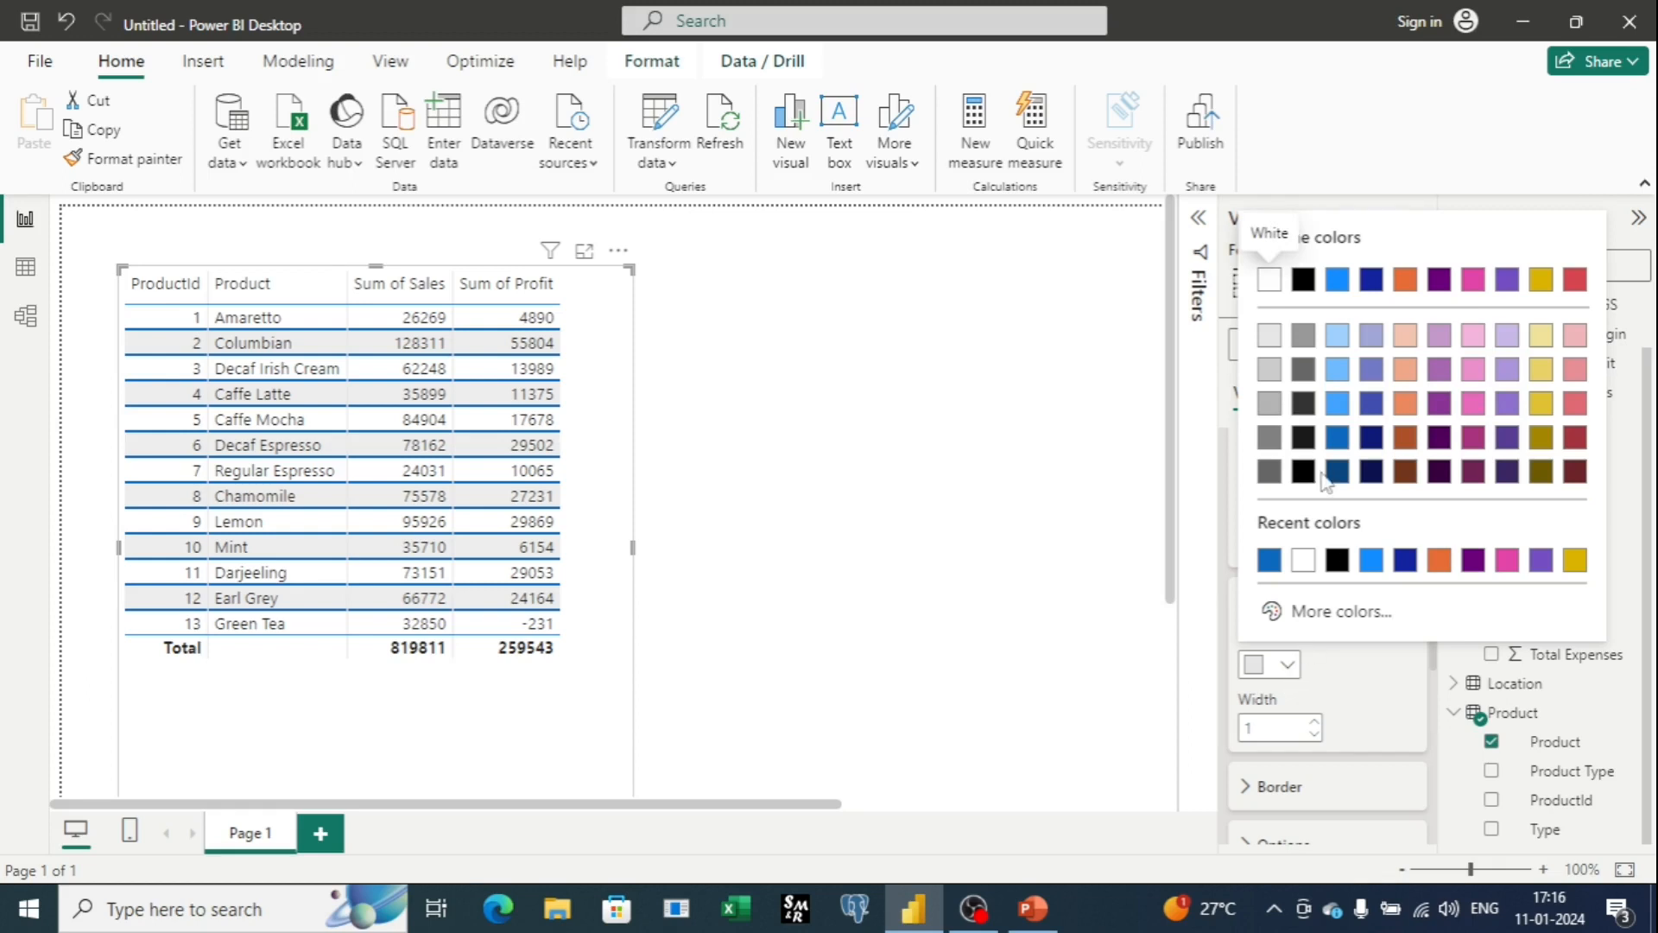
pyautogui.click(1371, 438)
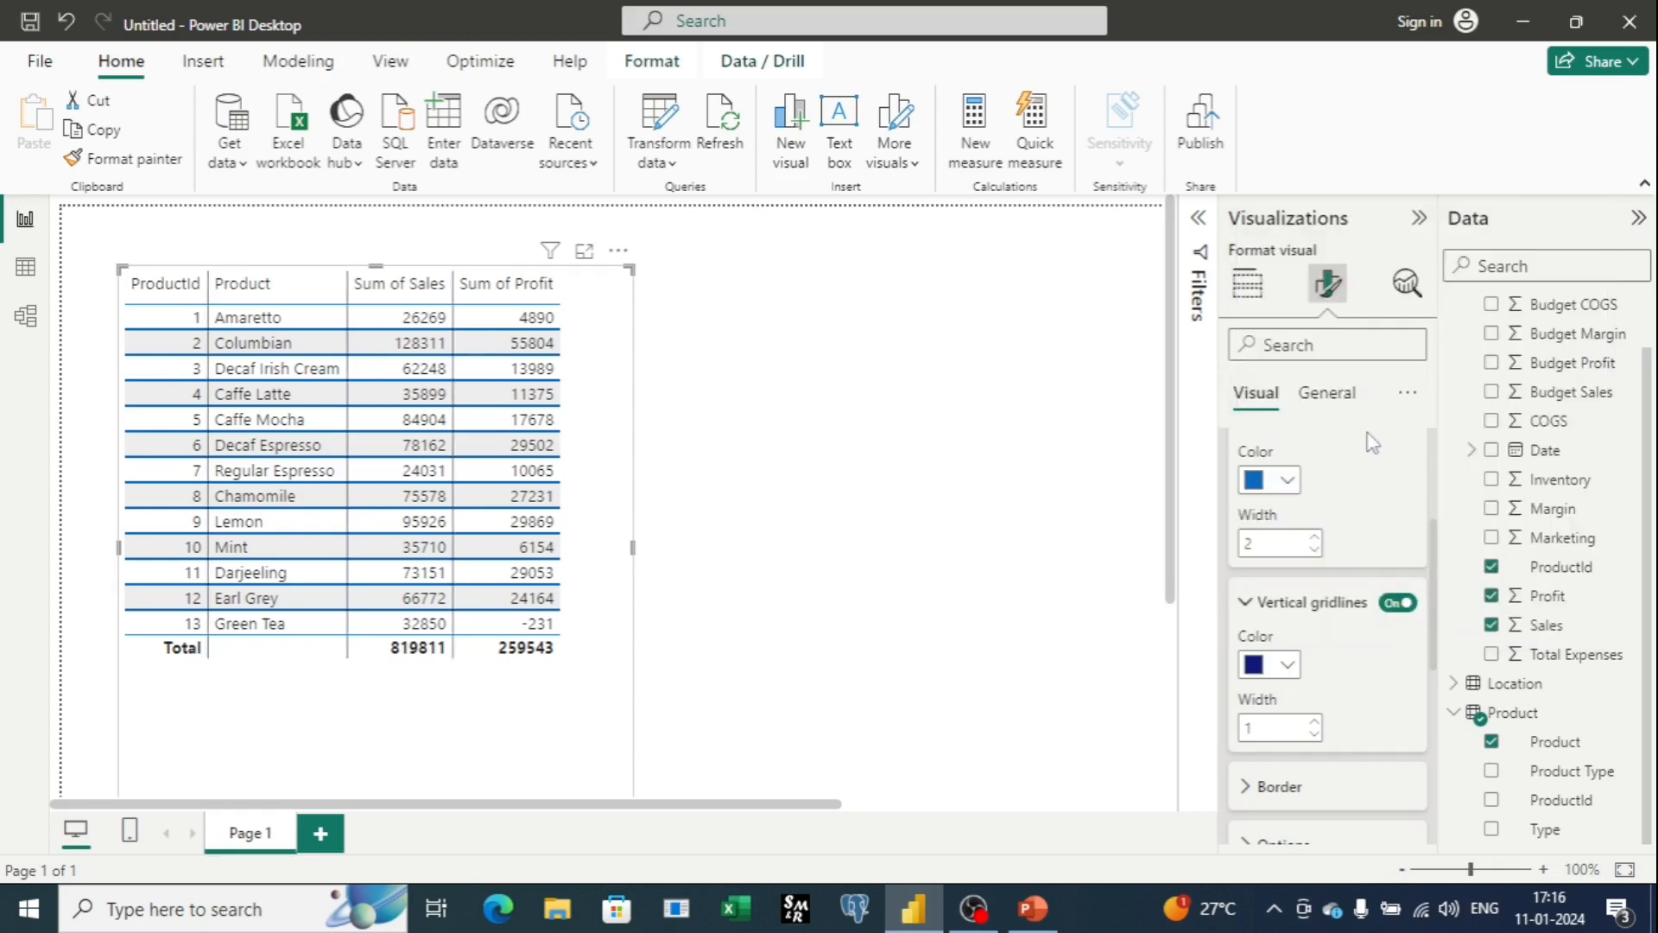
pyautogui.click(1288, 665)
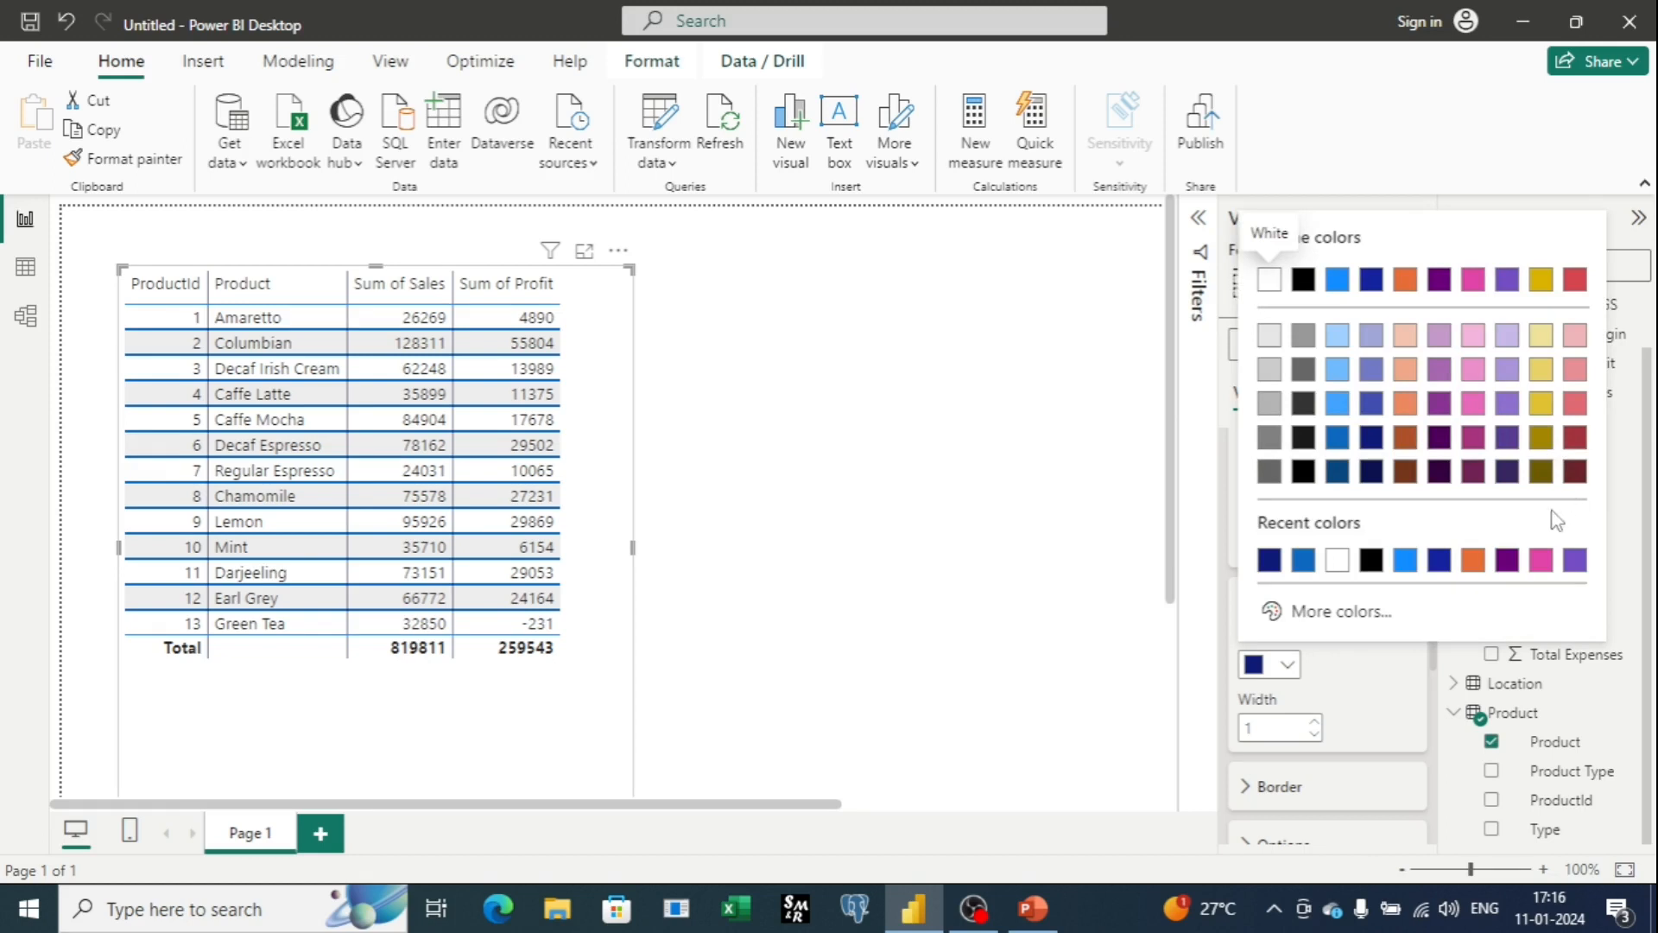
pyautogui.click(1405, 280)
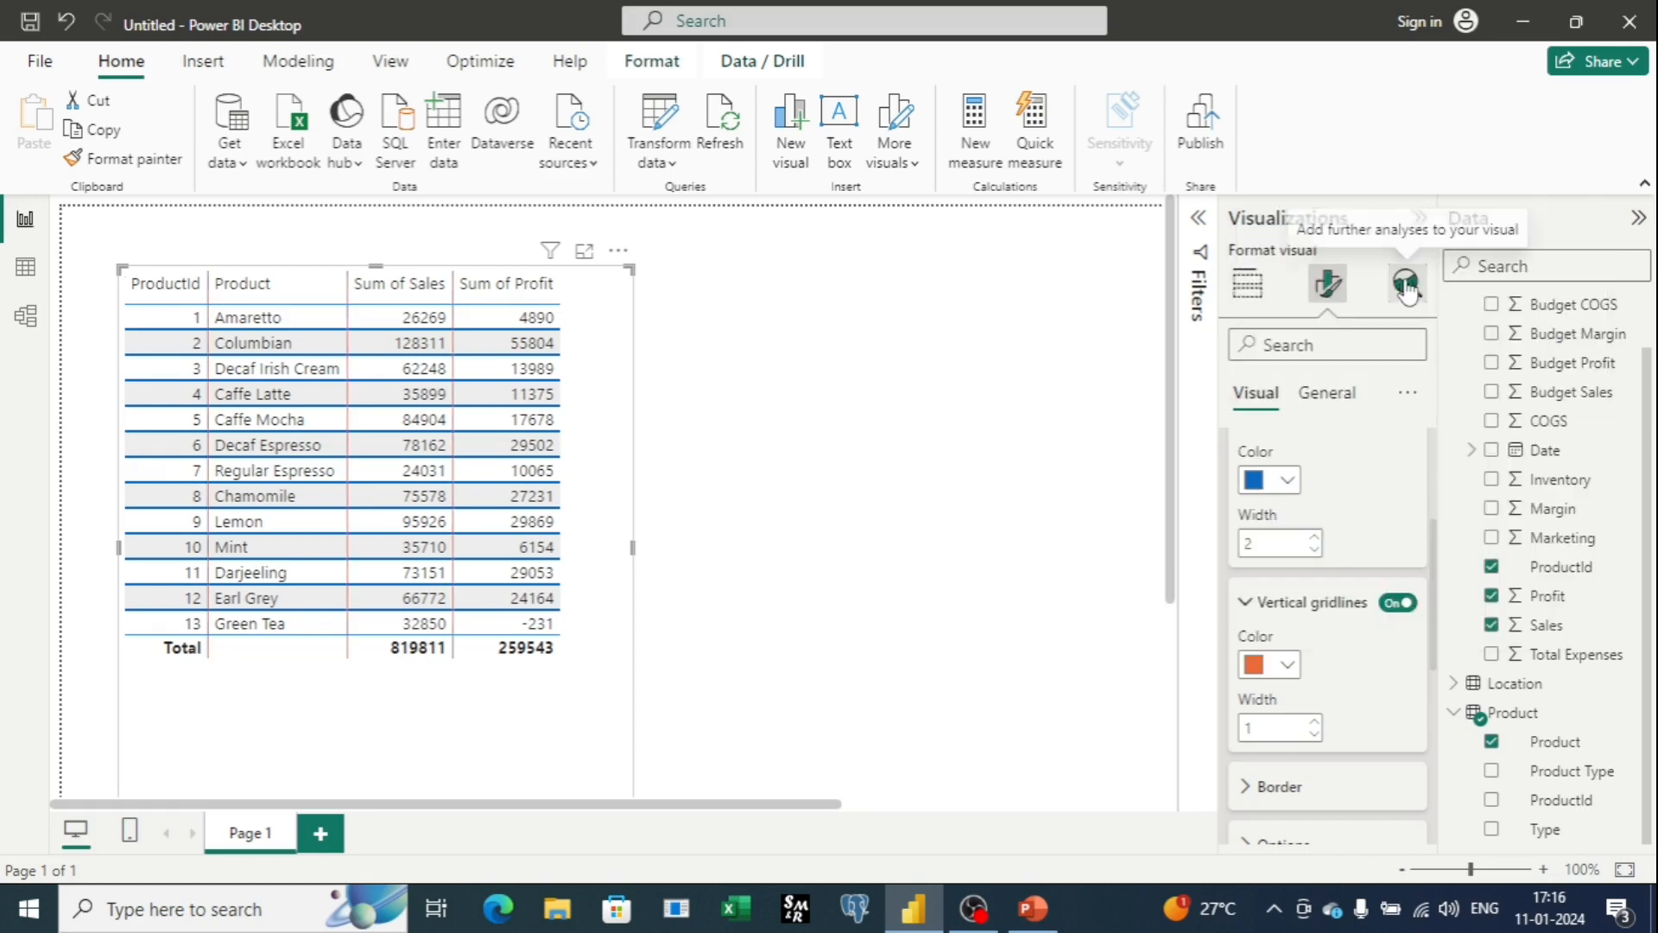
# Try a width of 7 for the table visual's vertical gridlines and set it to 2
pyautogui.click(1315, 721)
pyautogui.click(1315, 721)
pyautogui.click(1317, 722)
pyautogui.click(1316, 722)
pyautogui.click(1317, 722)
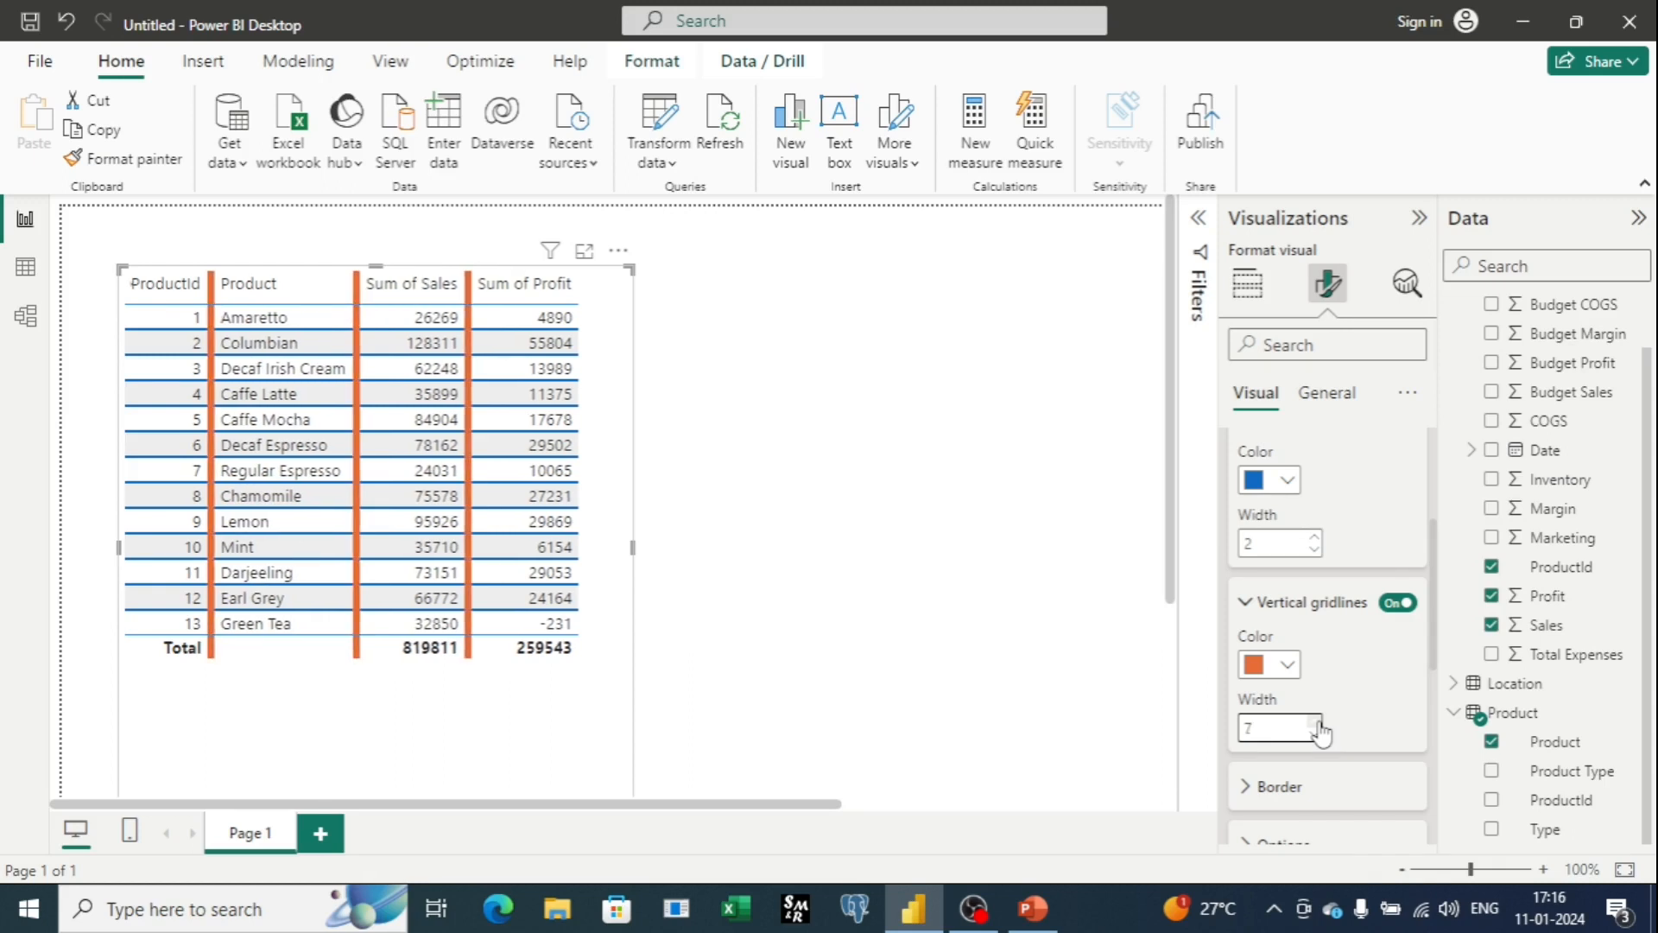
pyautogui.click(1316, 734)
pyautogui.click(1316, 733)
pyautogui.click(1317, 733)
pyautogui.click(1317, 734)
pyautogui.click(1317, 733)
pyautogui.click(1316, 734)
pyautogui.click(1317, 733)
pyautogui.click(1317, 723)
pyautogui.click(1316, 723)
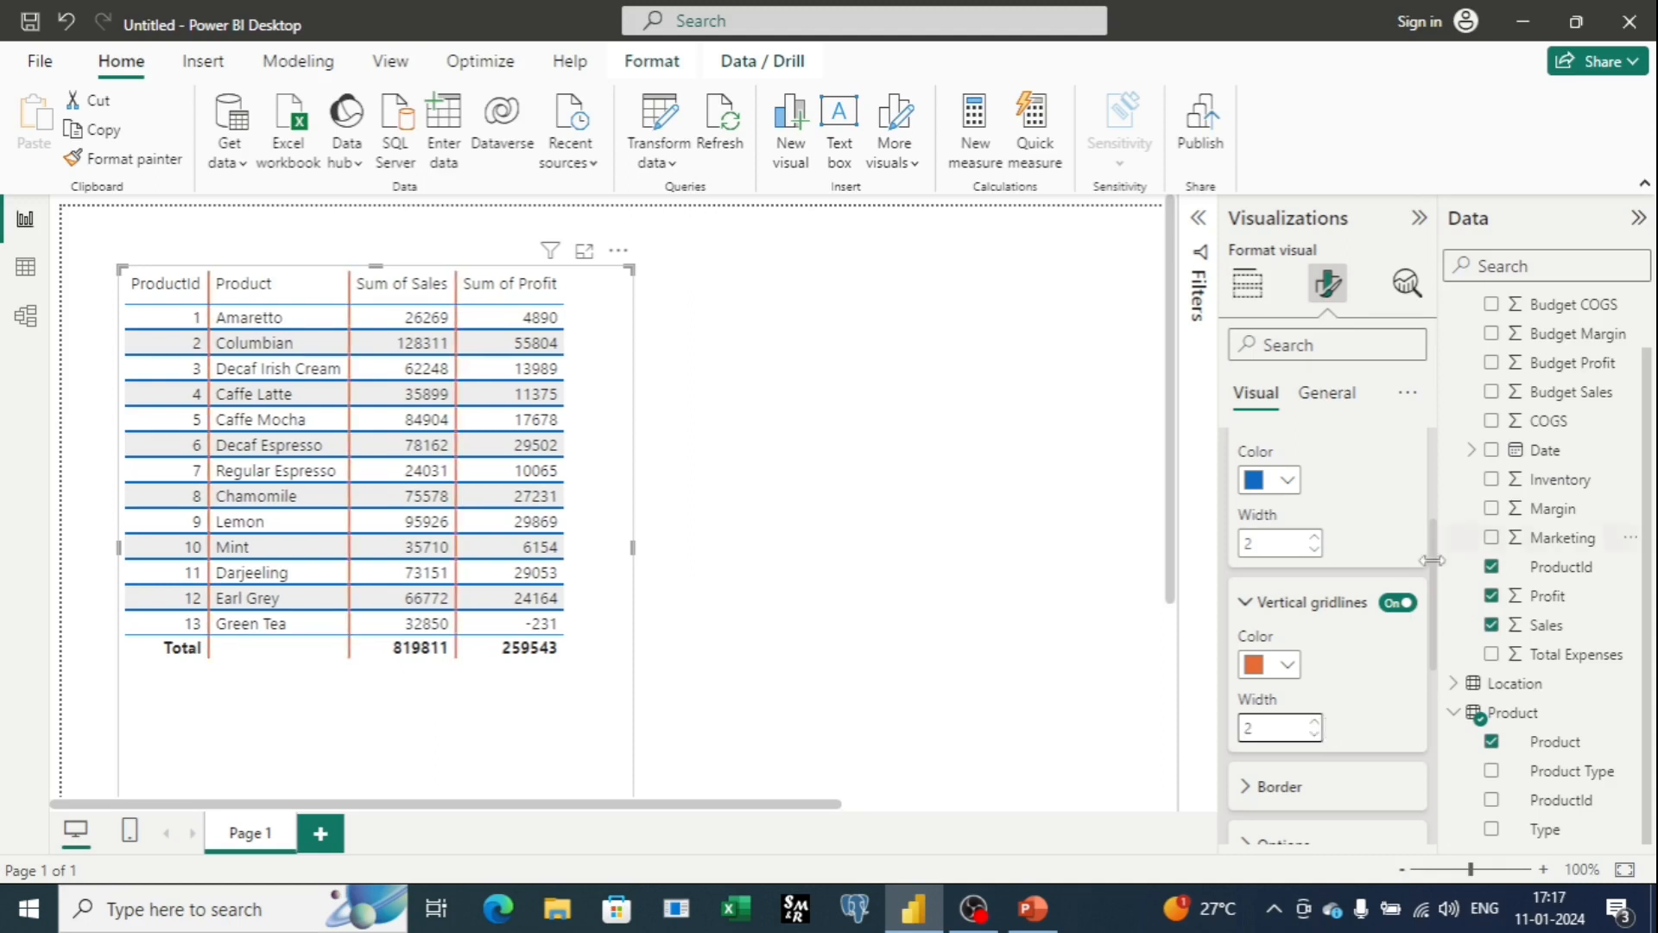
# Add top, bottom, left and right grid borders to the All section of the table visual
pyautogui.scroll(-1, 1379, 523)
pyautogui.scroll(2, 1408, 483)
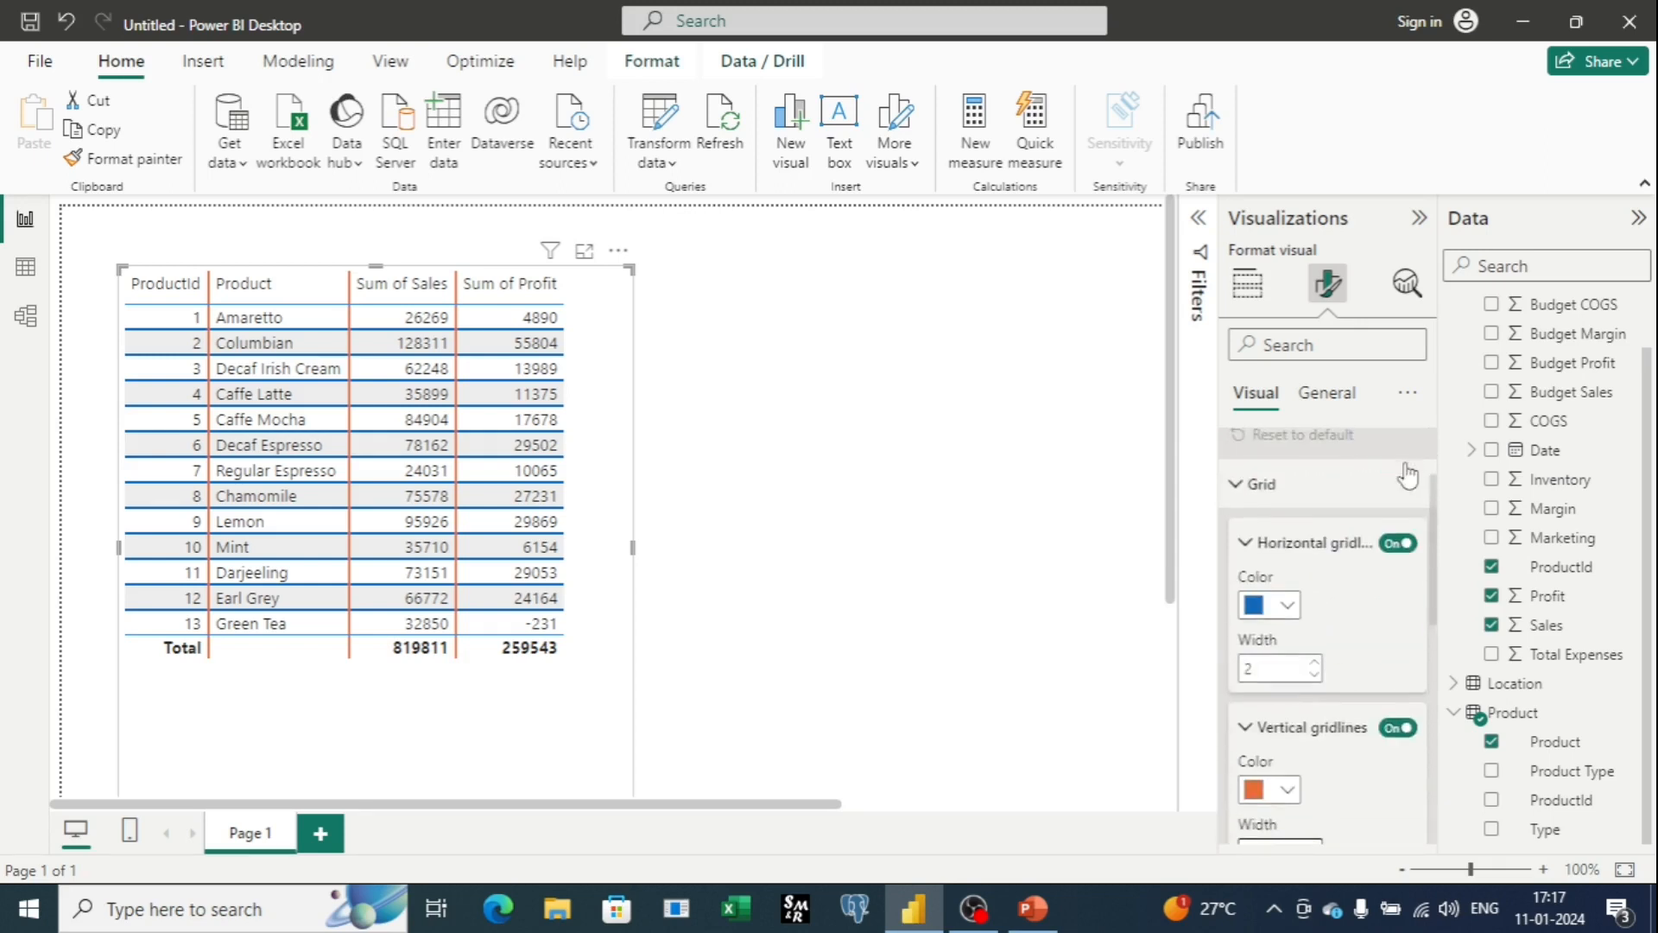
pyautogui.click(1243, 487)
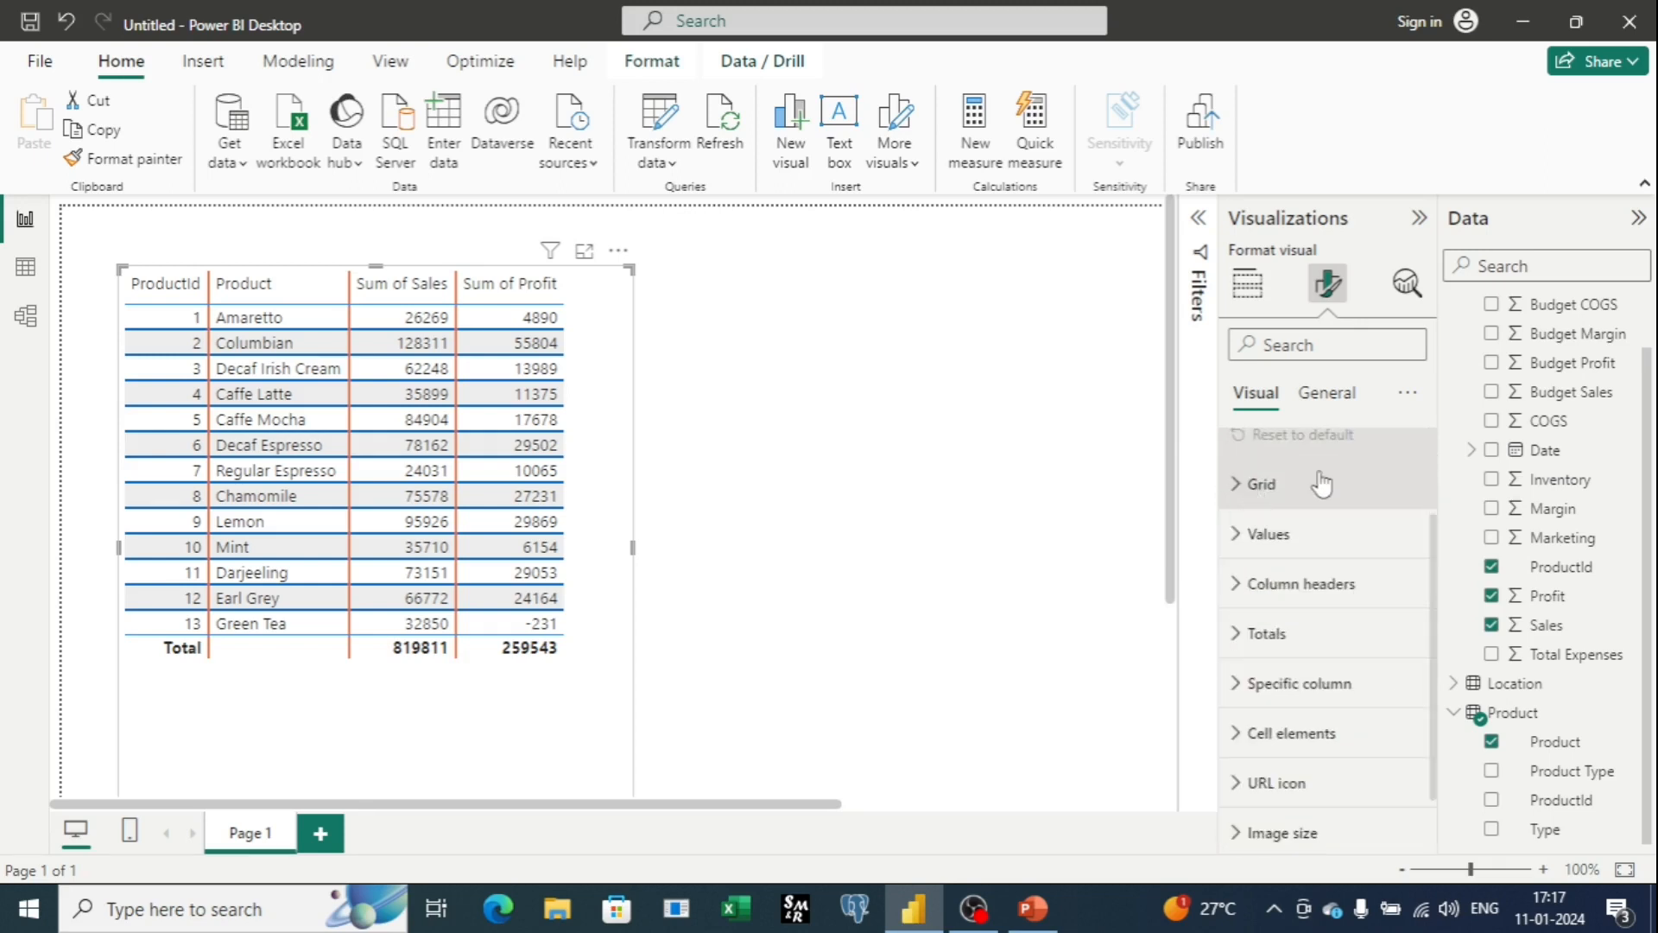
pyautogui.click(1248, 484)
pyautogui.scroll(-3, 1323, 593)
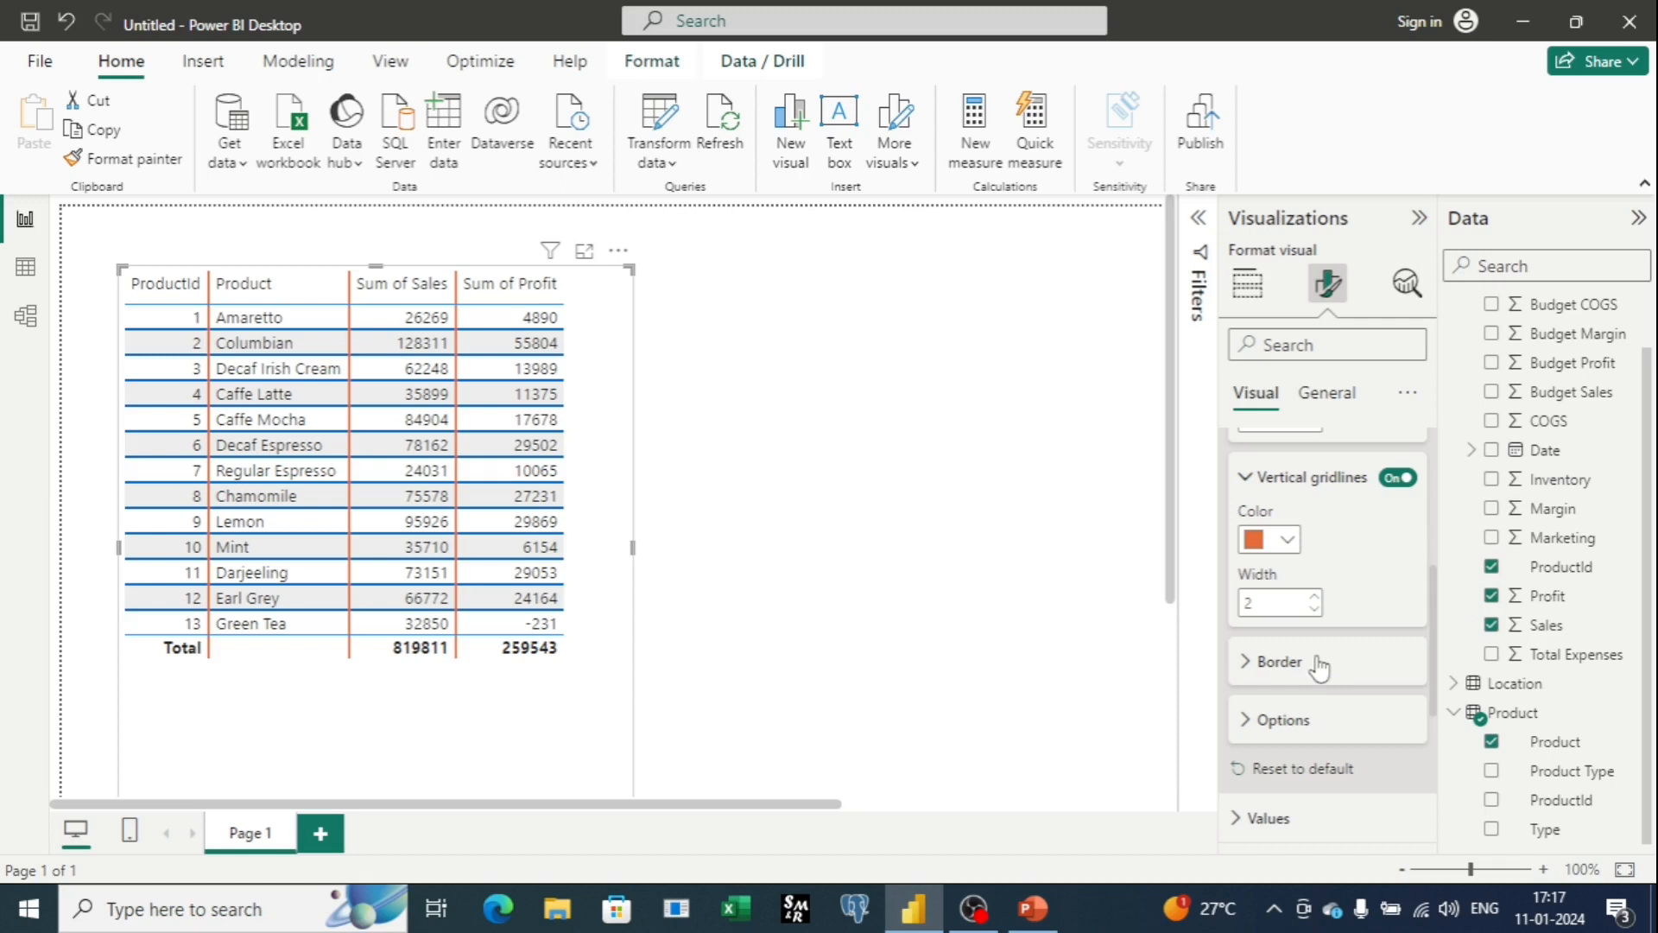
pyautogui.click(1254, 665)
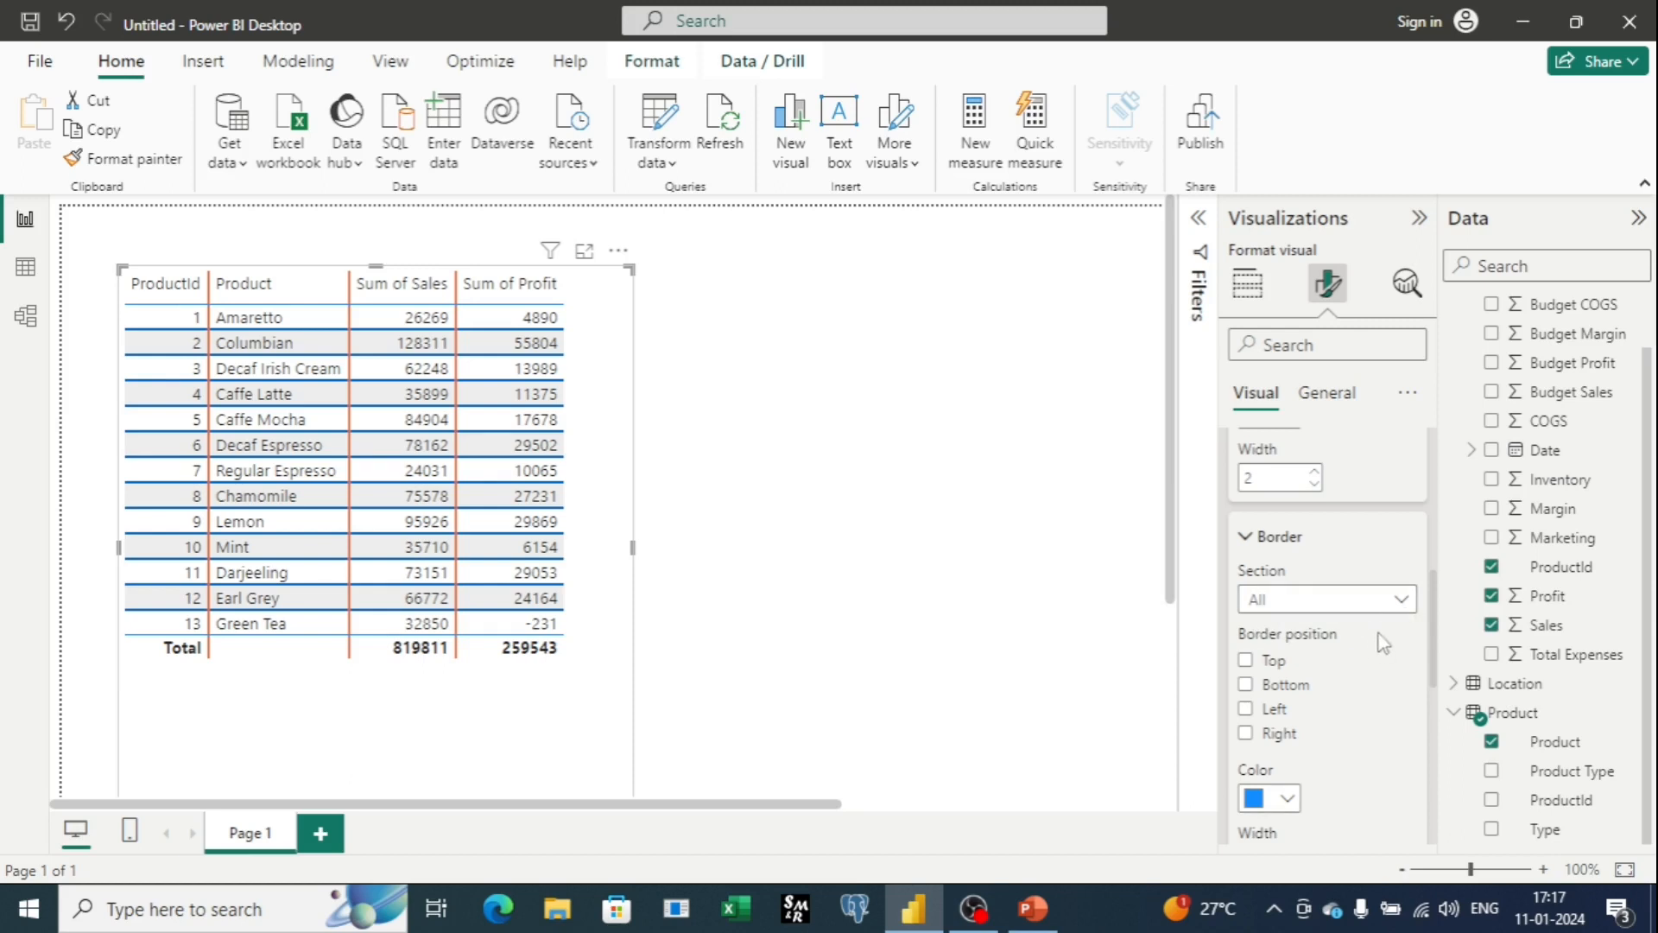
pyautogui.click(1247, 661)
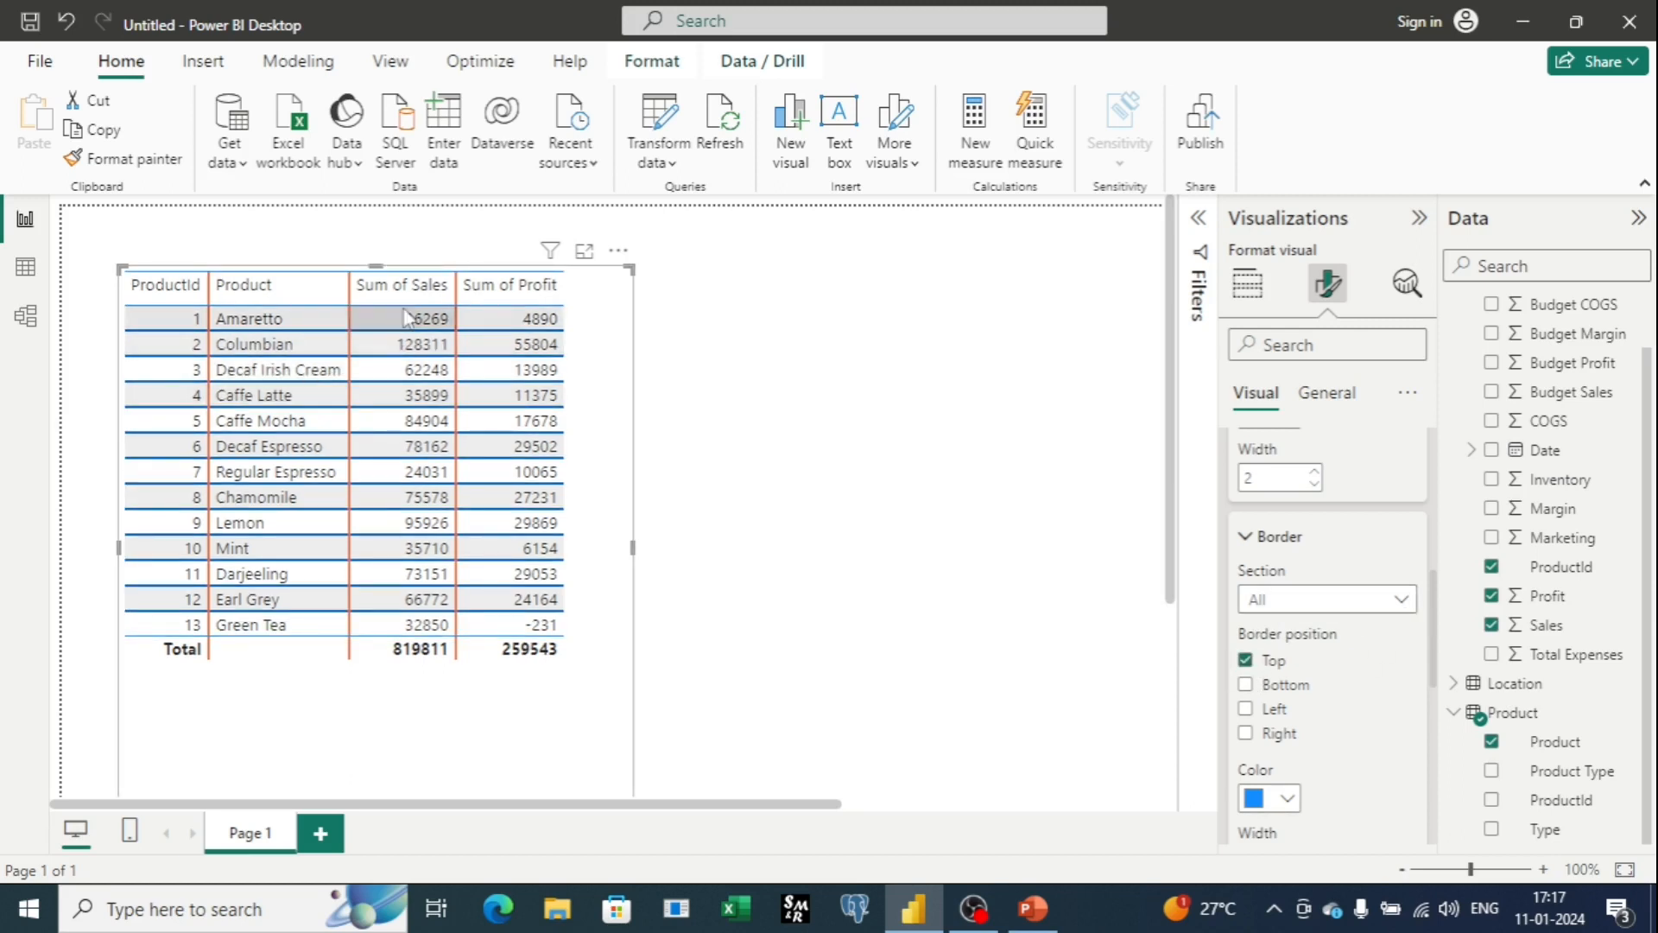
pyautogui.click(1246, 686)
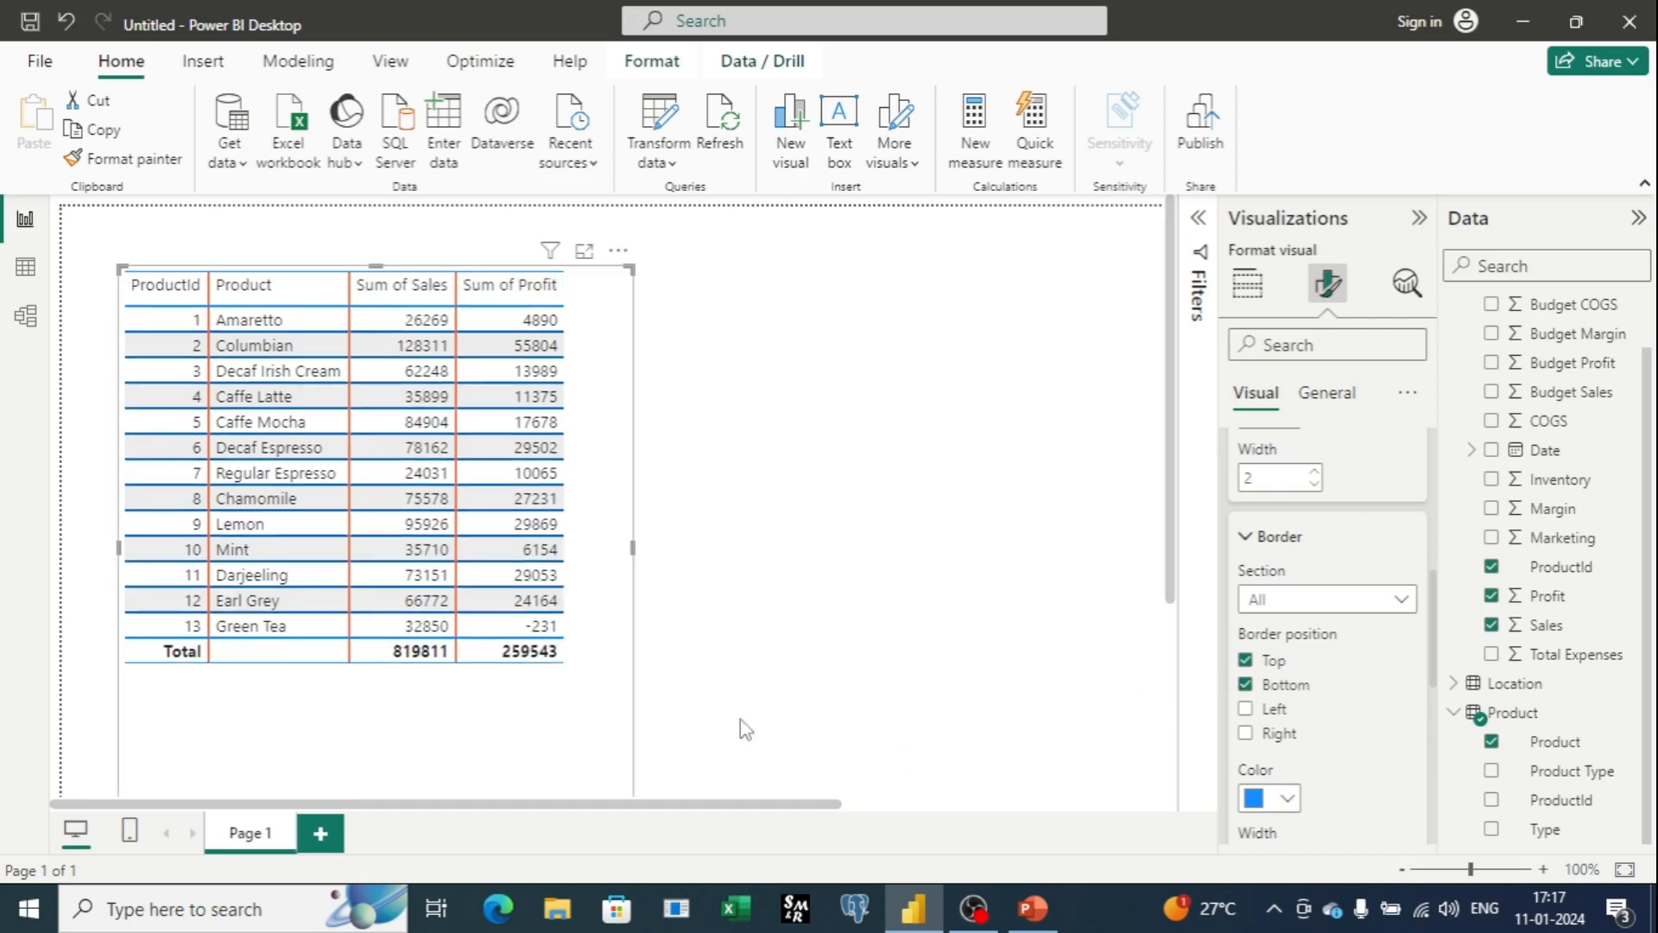
pyautogui.click(1248, 710)
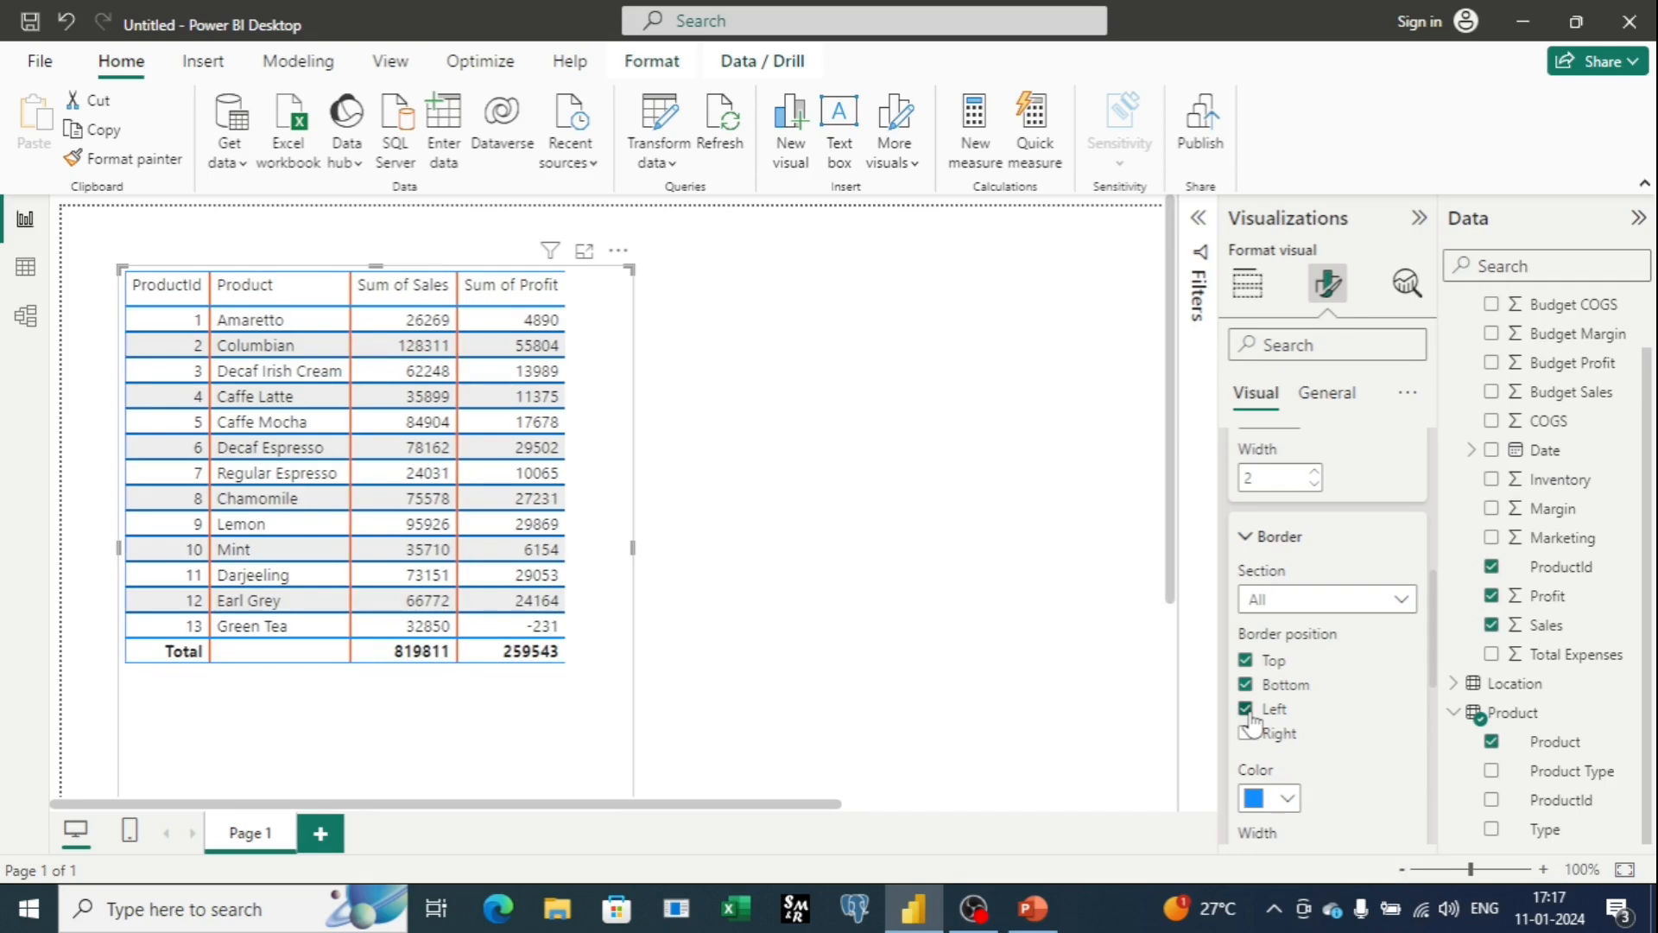
pyautogui.click(1247, 734)
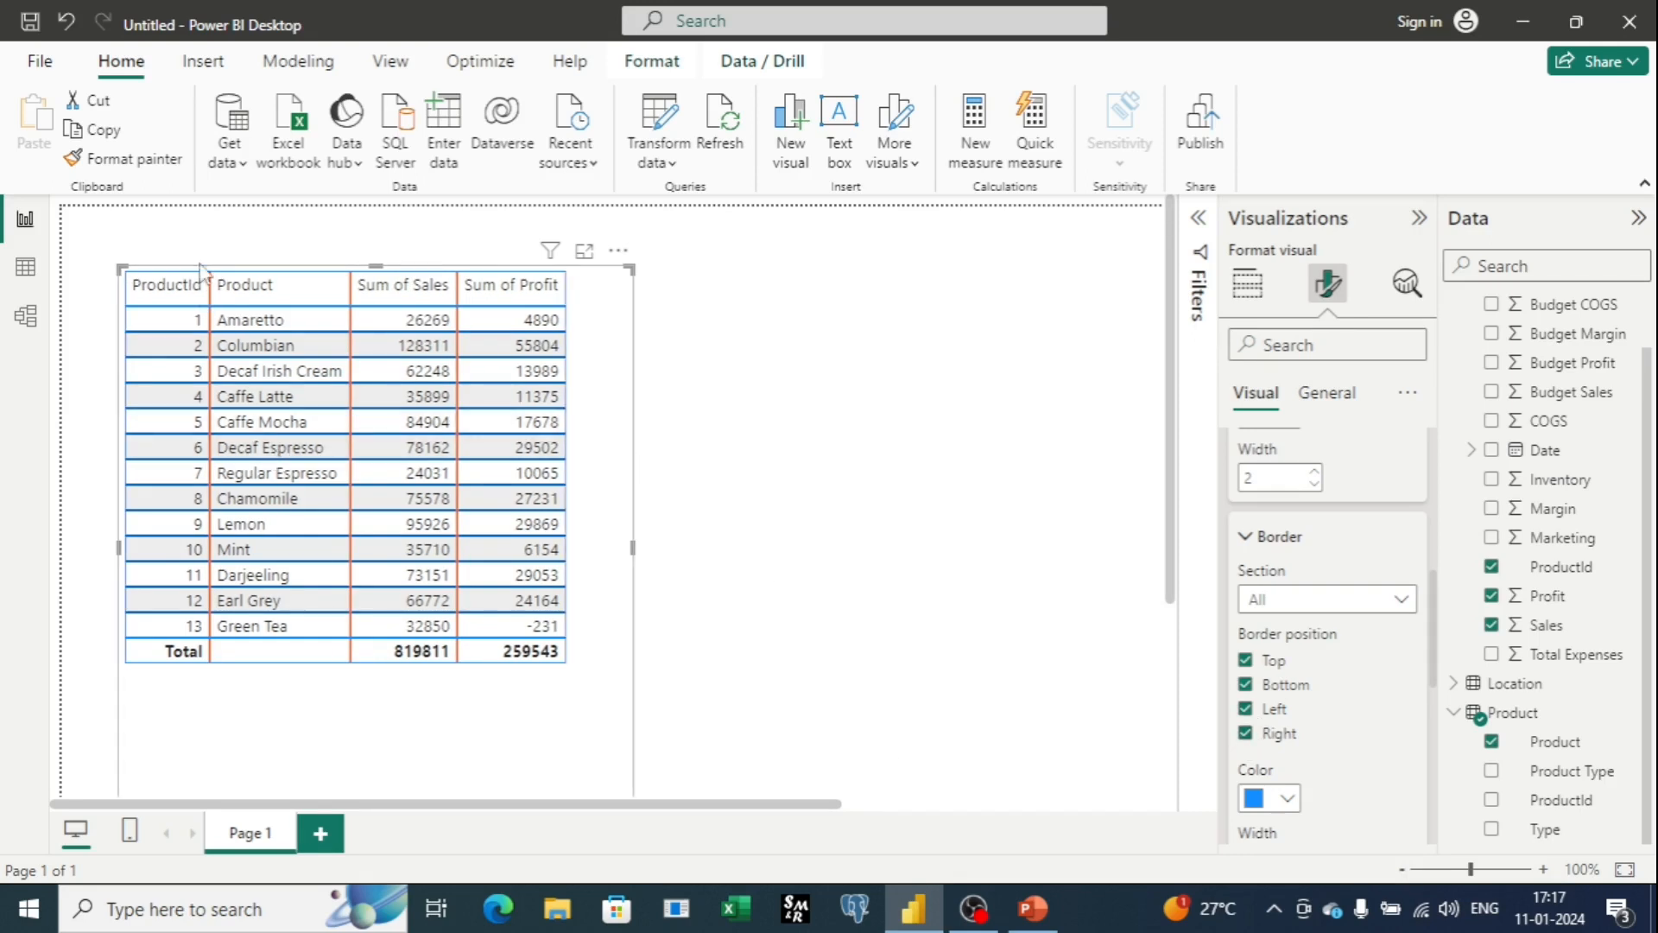
# Deselect the table visual to view its borders, reselect it, and try to increase the grid border width
pyautogui.click(772, 440)
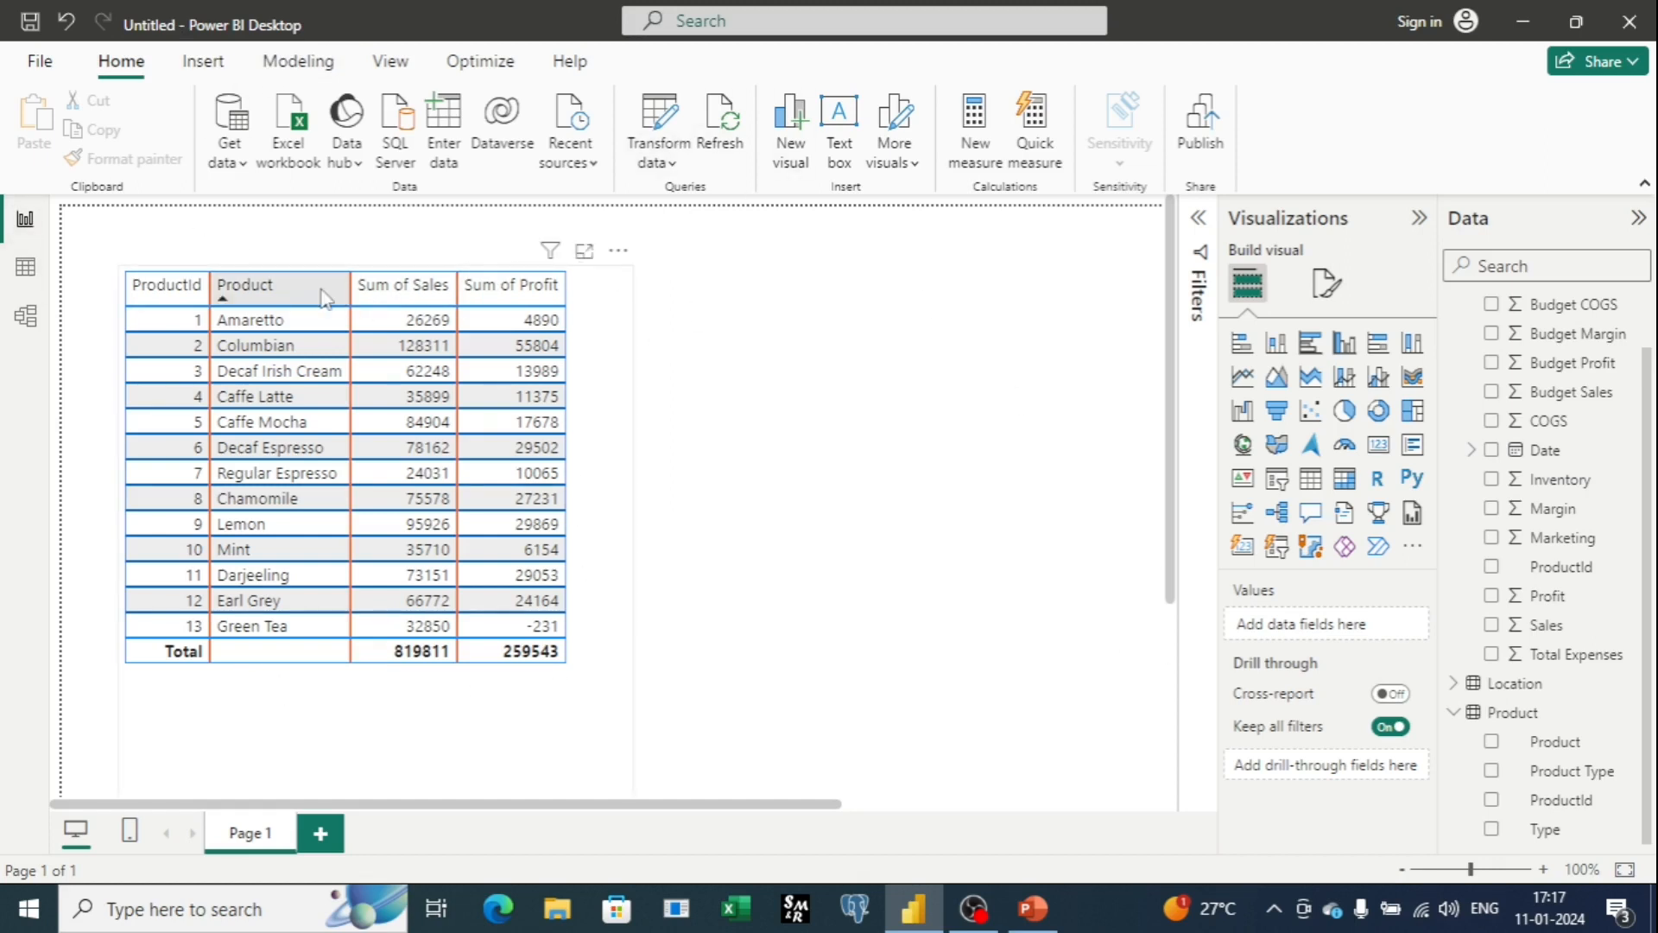
pyautogui.click(589, 302)
pyautogui.click(1328, 283)
pyautogui.scroll(-2, 1365, 497)
pyautogui.scroll(2, 1296, 510)
pyautogui.click(1295, 506)
pyautogui.scroll(-2, 1298, 505)
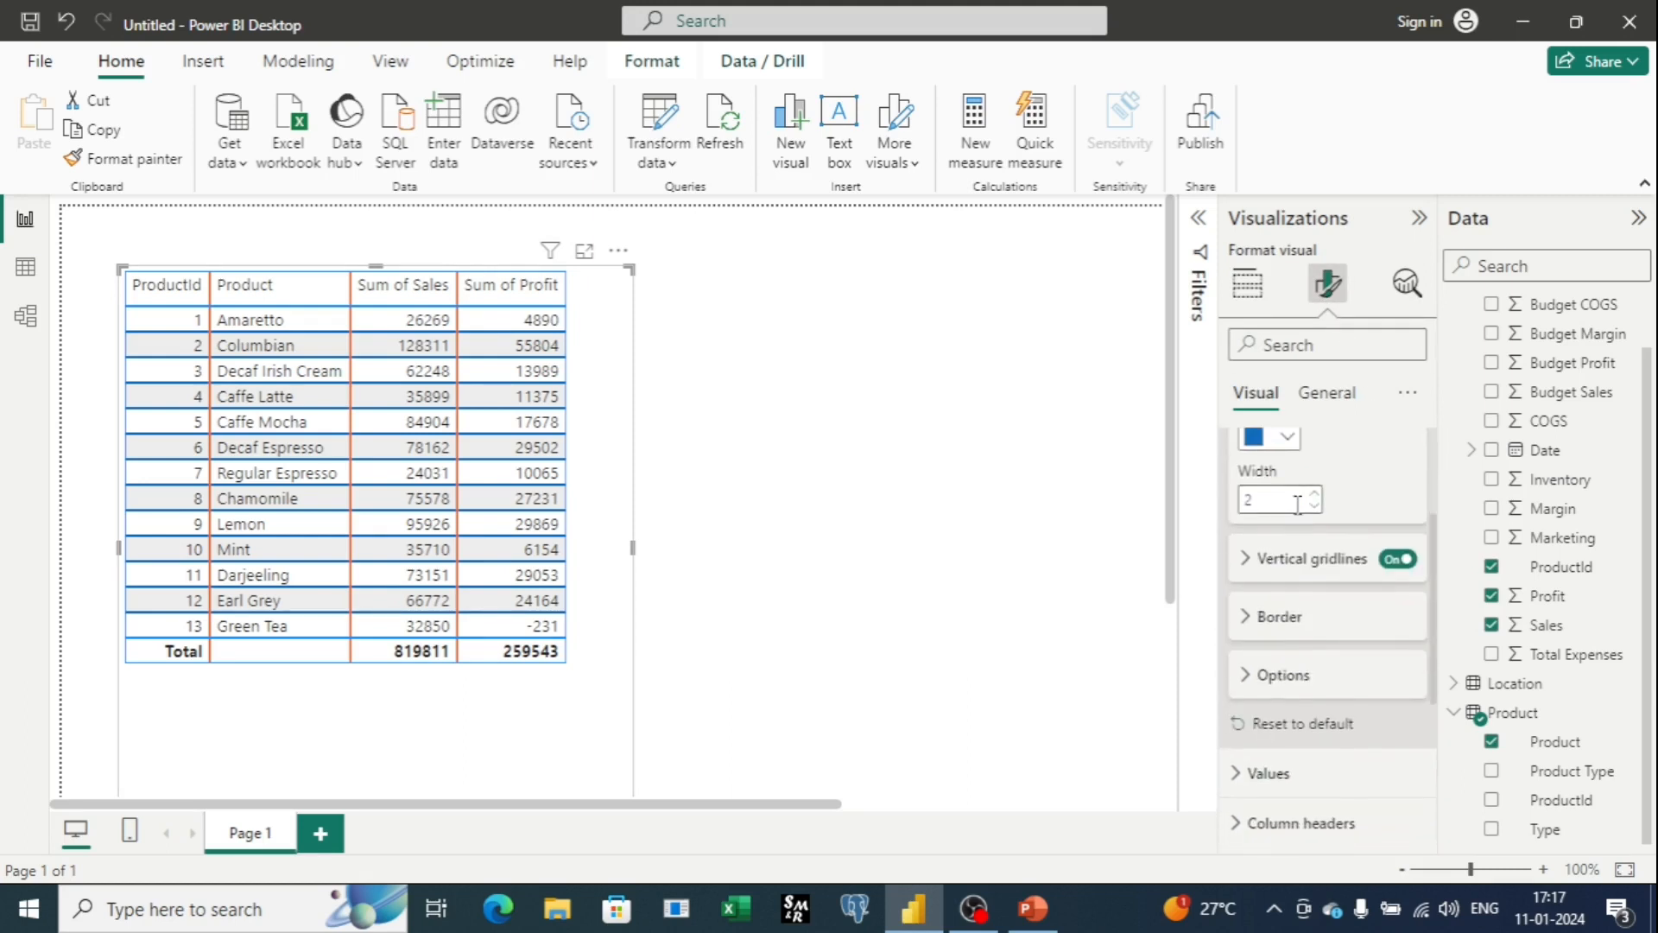
pyautogui.click(1307, 618)
pyautogui.scroll(-1, 1382, 604)
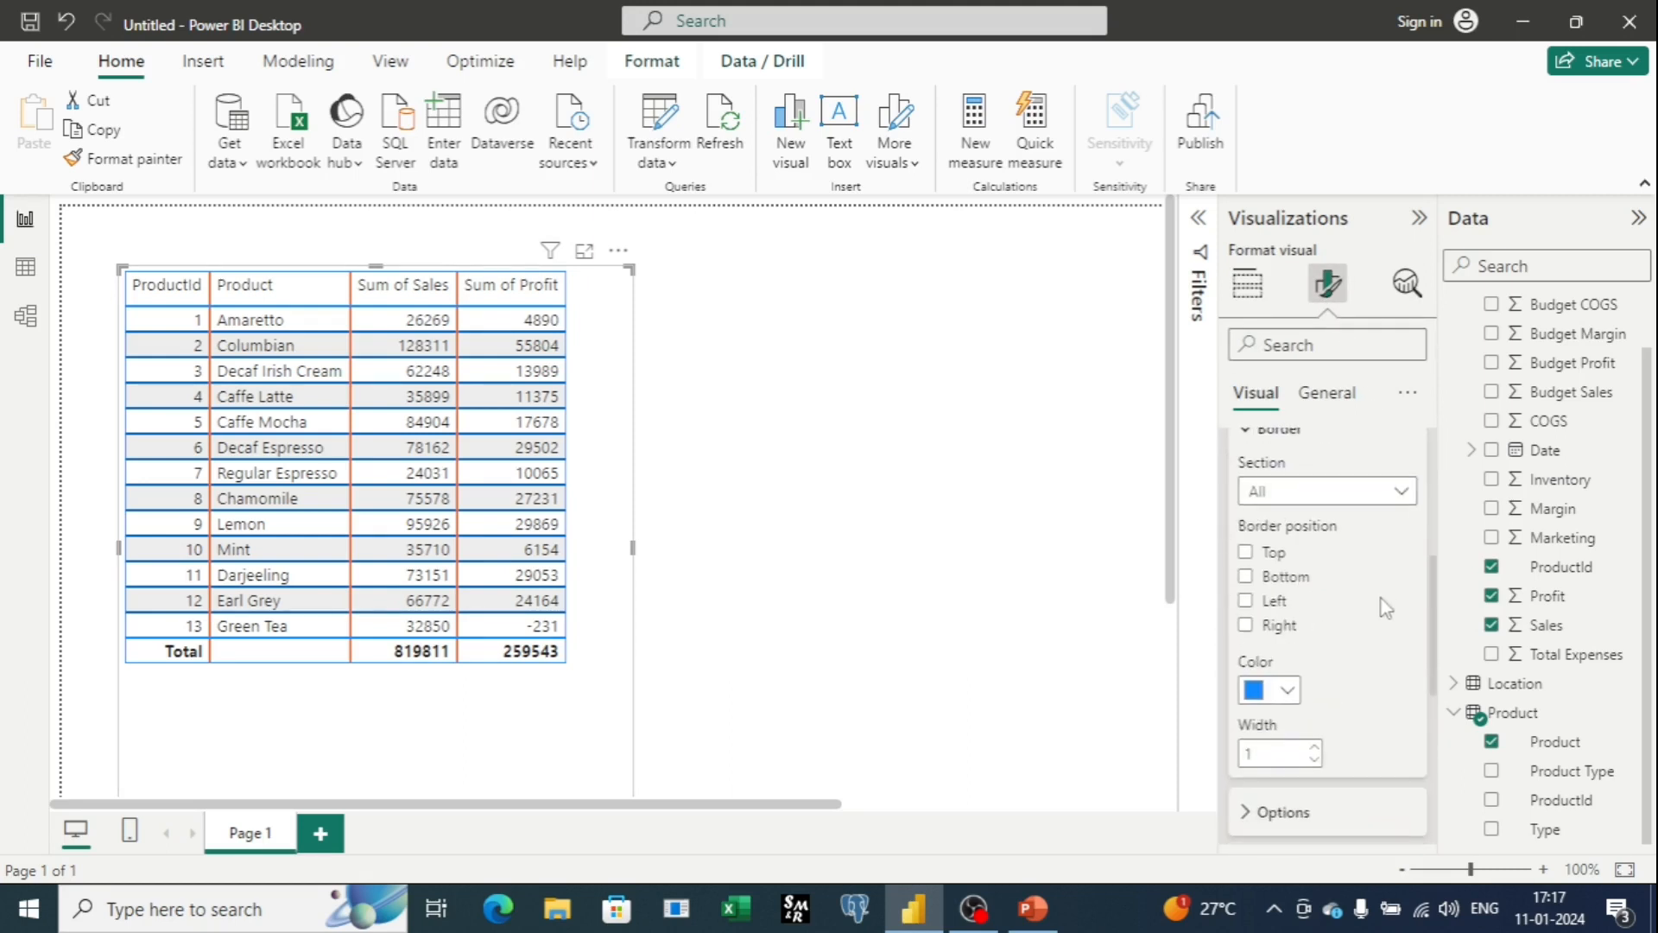
pyautogui.click(1316, 748)
pyautogui.click(1316, 748)
pyautogui.click(1317, 748)
pyautogui.click(1316, 748)
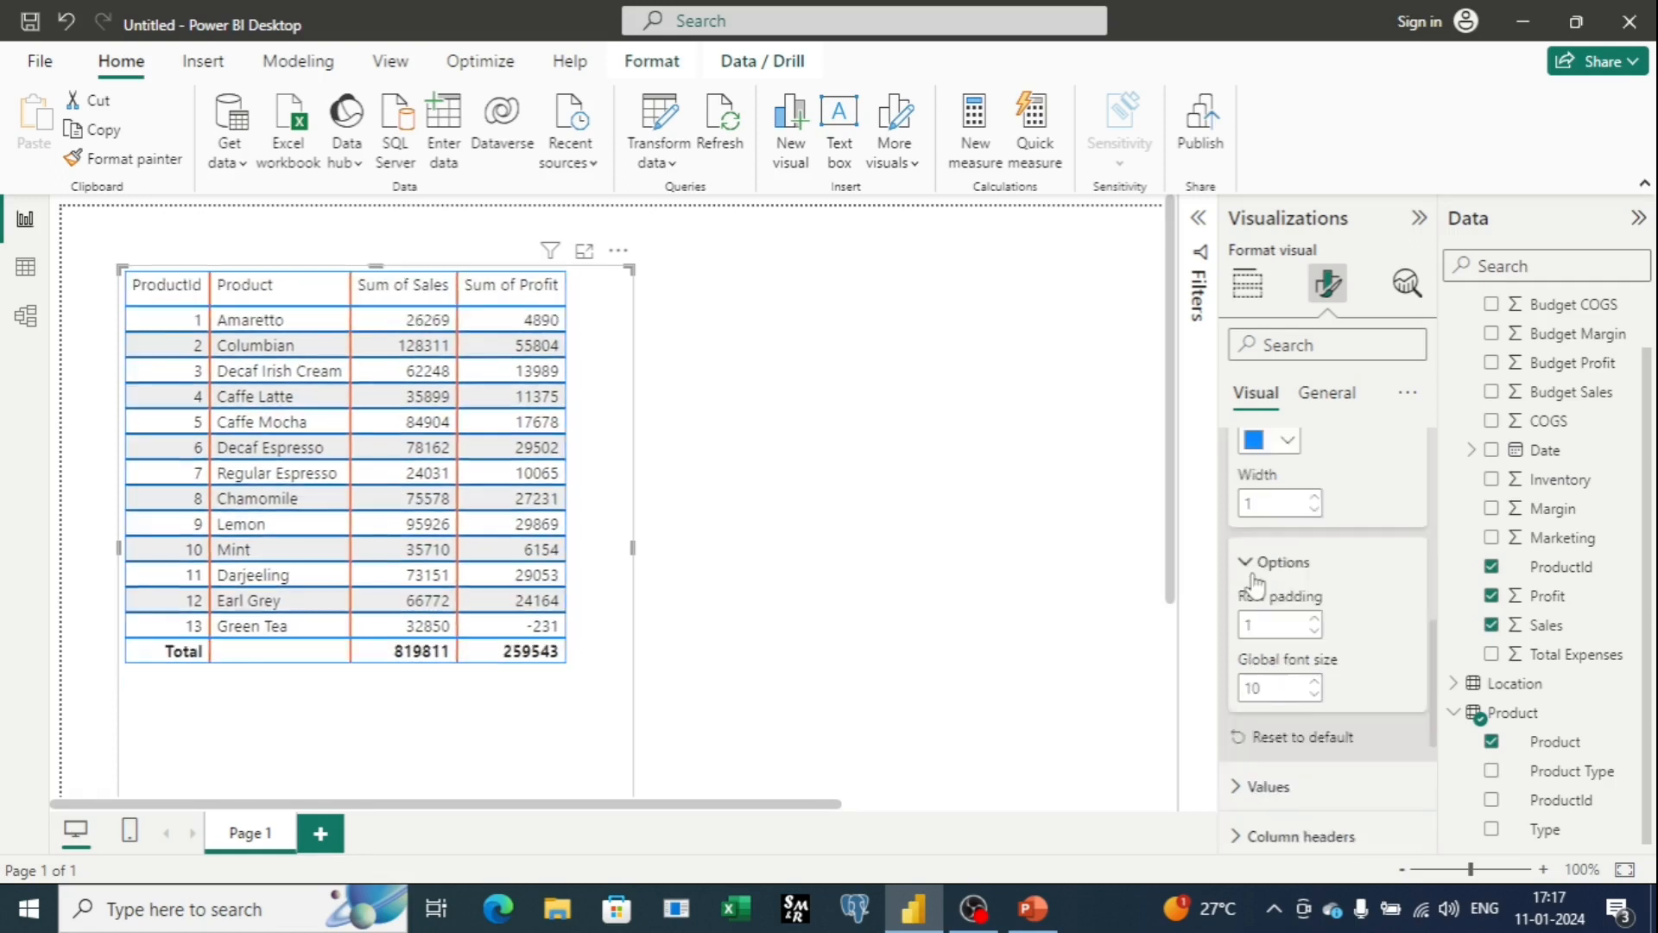
# Set the table visual's row padding to 8 in the grid options and inspect the rows down to the totals
pyautogui.scroll(2, 1252, 581)
pyautogui.scroll(-2, 1323, 653)
pyautogui.click(1315, 619)
pyautogui.click(1315, 619)
pyautogui.click(1315, 619)
pyautogui.click(1314, 618)
pyautogui.click(1315, 618)
pyautogui.click(1315, 619)
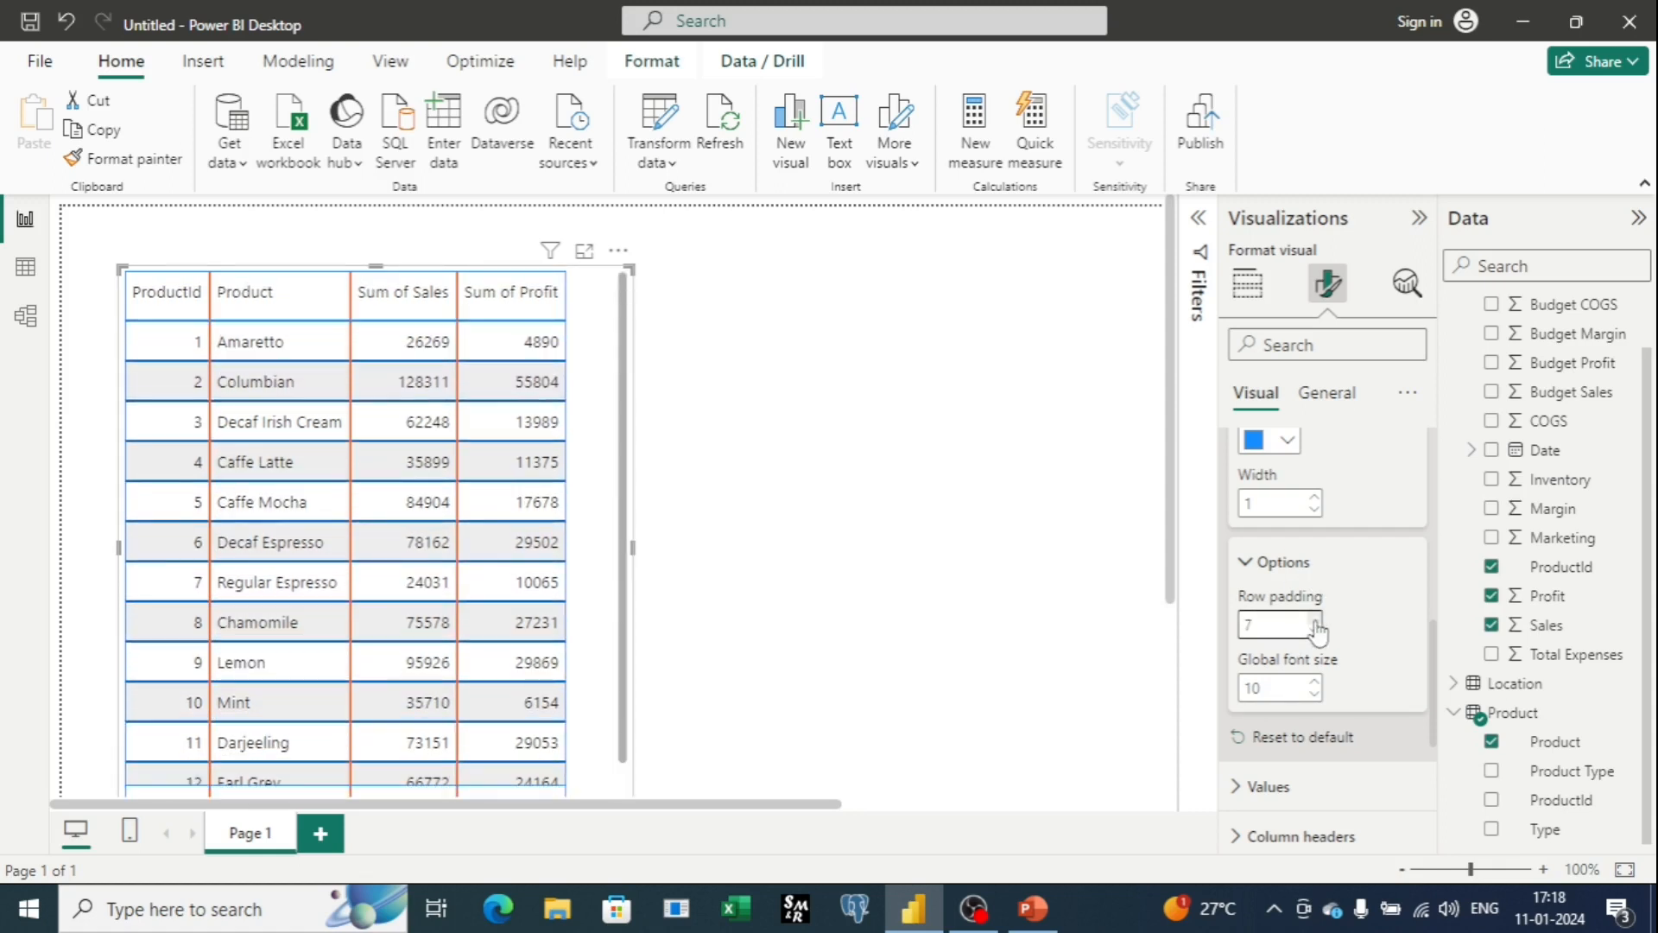
pyautogui.scroll(-3, 935, 572)
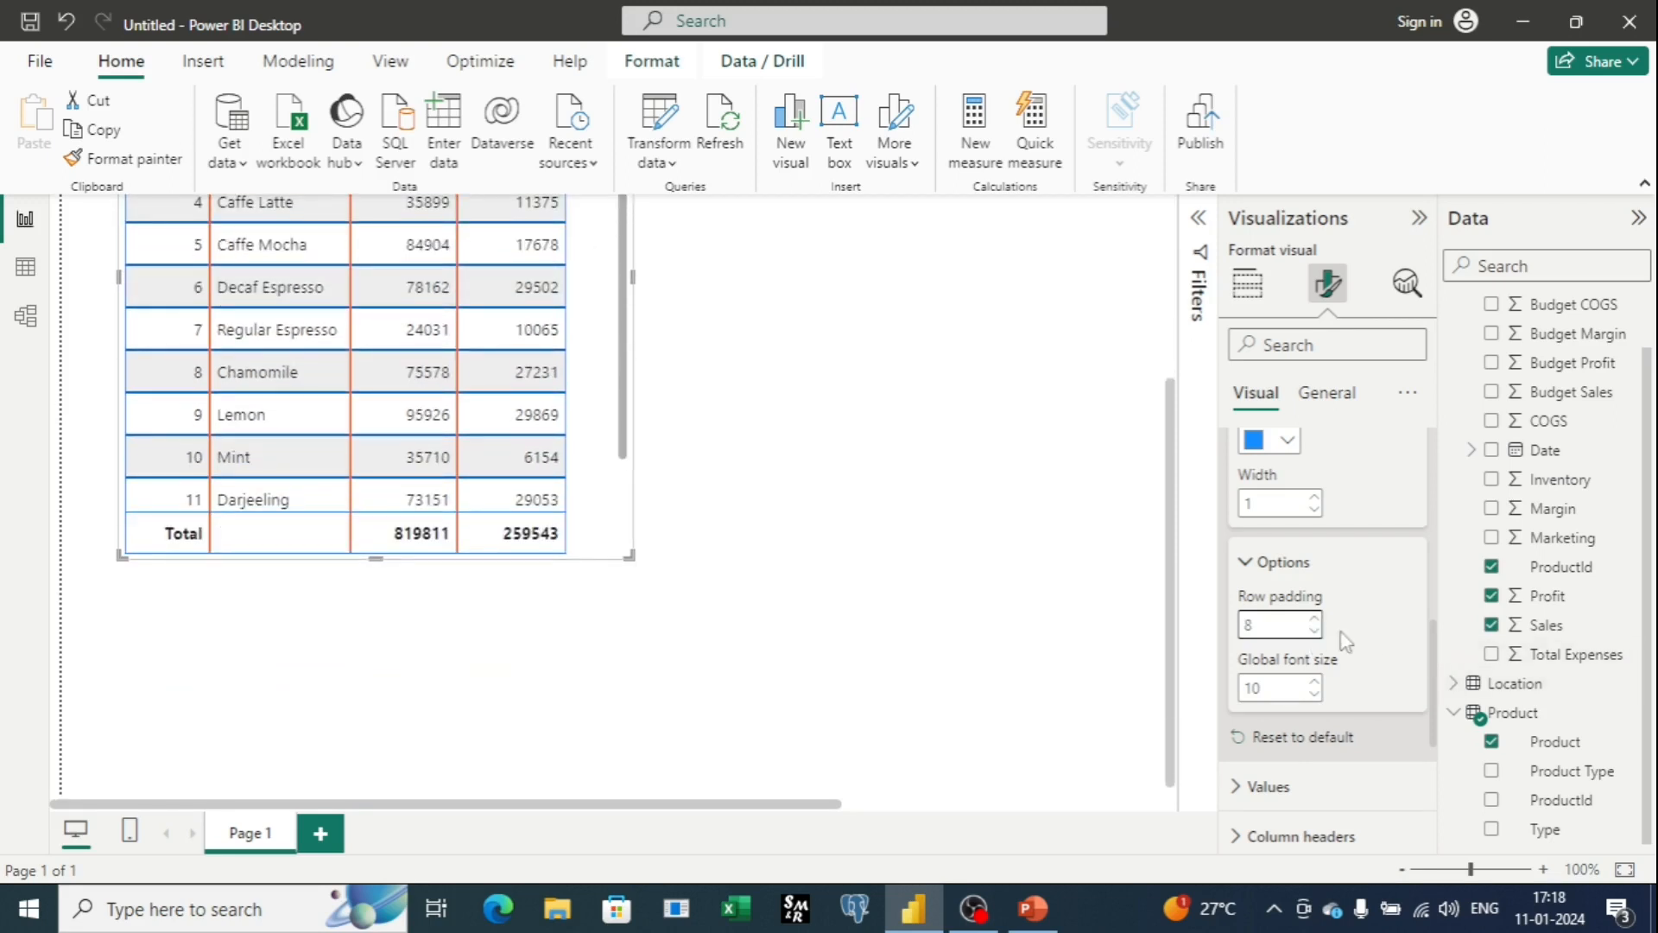
# Set the table visual's row padding to 1 in the grid options and check the rows down to the totals
pyautogui.click(1315, 631)
pyautogui.click(1315, 631)
pyautogui.click(1315, 632)
pyautogui.click(1315, 631)
pyautogui.click(1315, 632)
pyautogui.click(1315, 631)
pyautogui.click(1314, 631)
pyautogui.scroll(3, 610, 549)
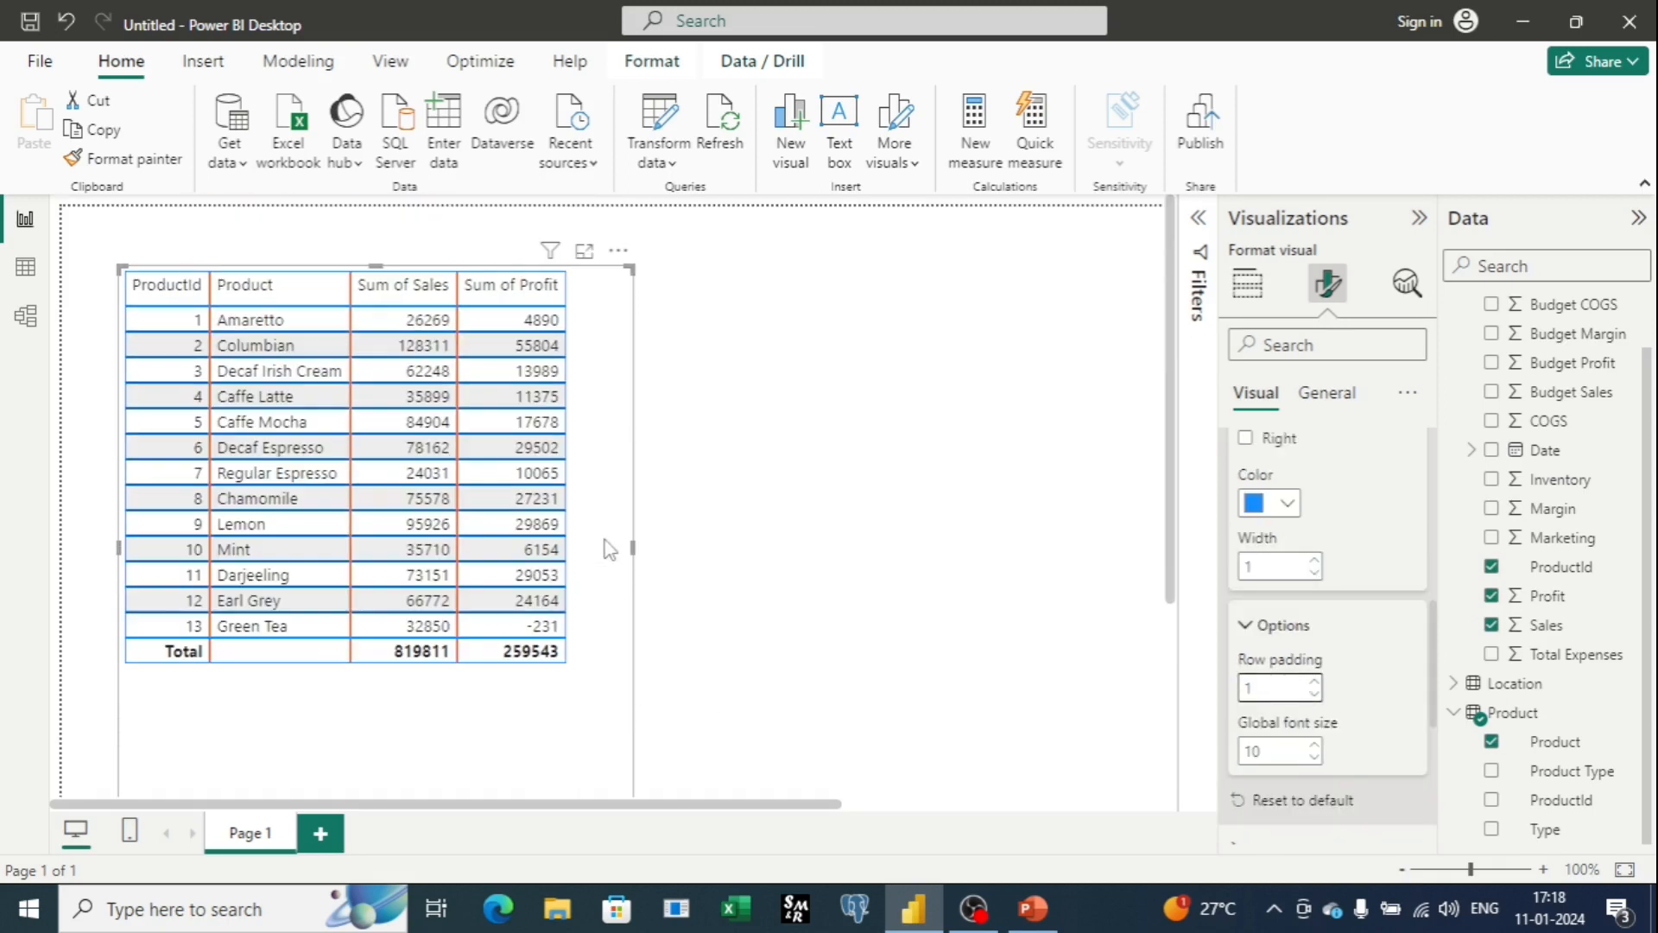
pyautogui.scroll(-1, 1347, 644)
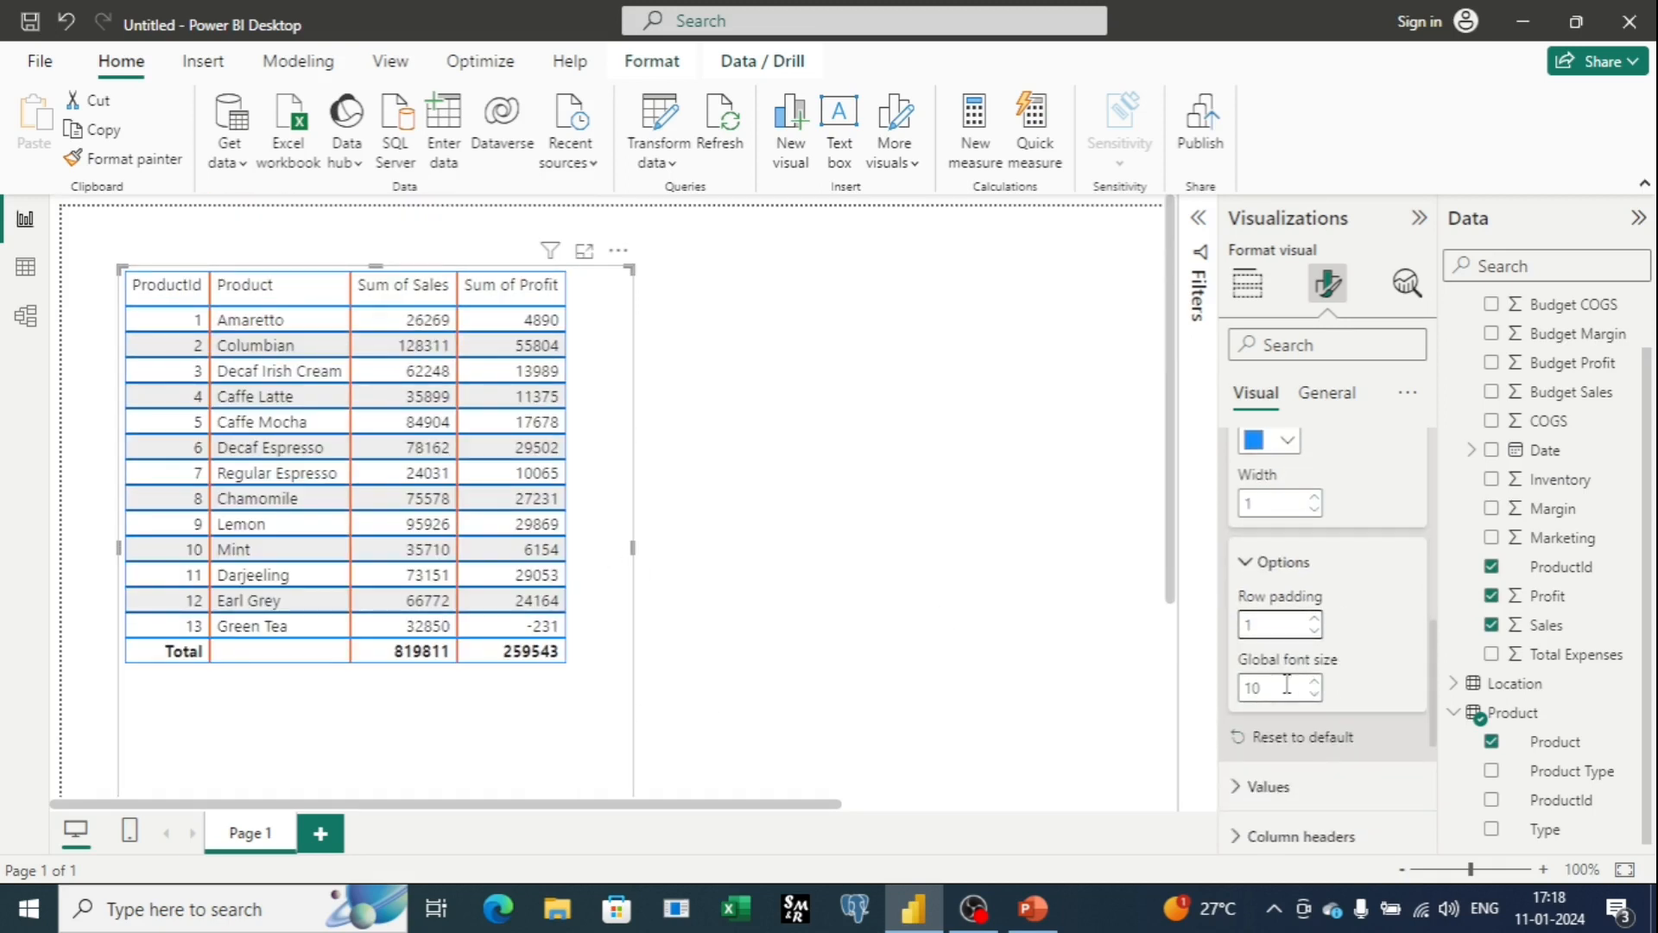
# Try a global font size of 14 for the table visual and set it back to 10
pyautogui.click(1317, 682)
pyautogui.click(1317, 682)
pyautogui.click(1317, 682)
pyautogui.click(1316, 695)
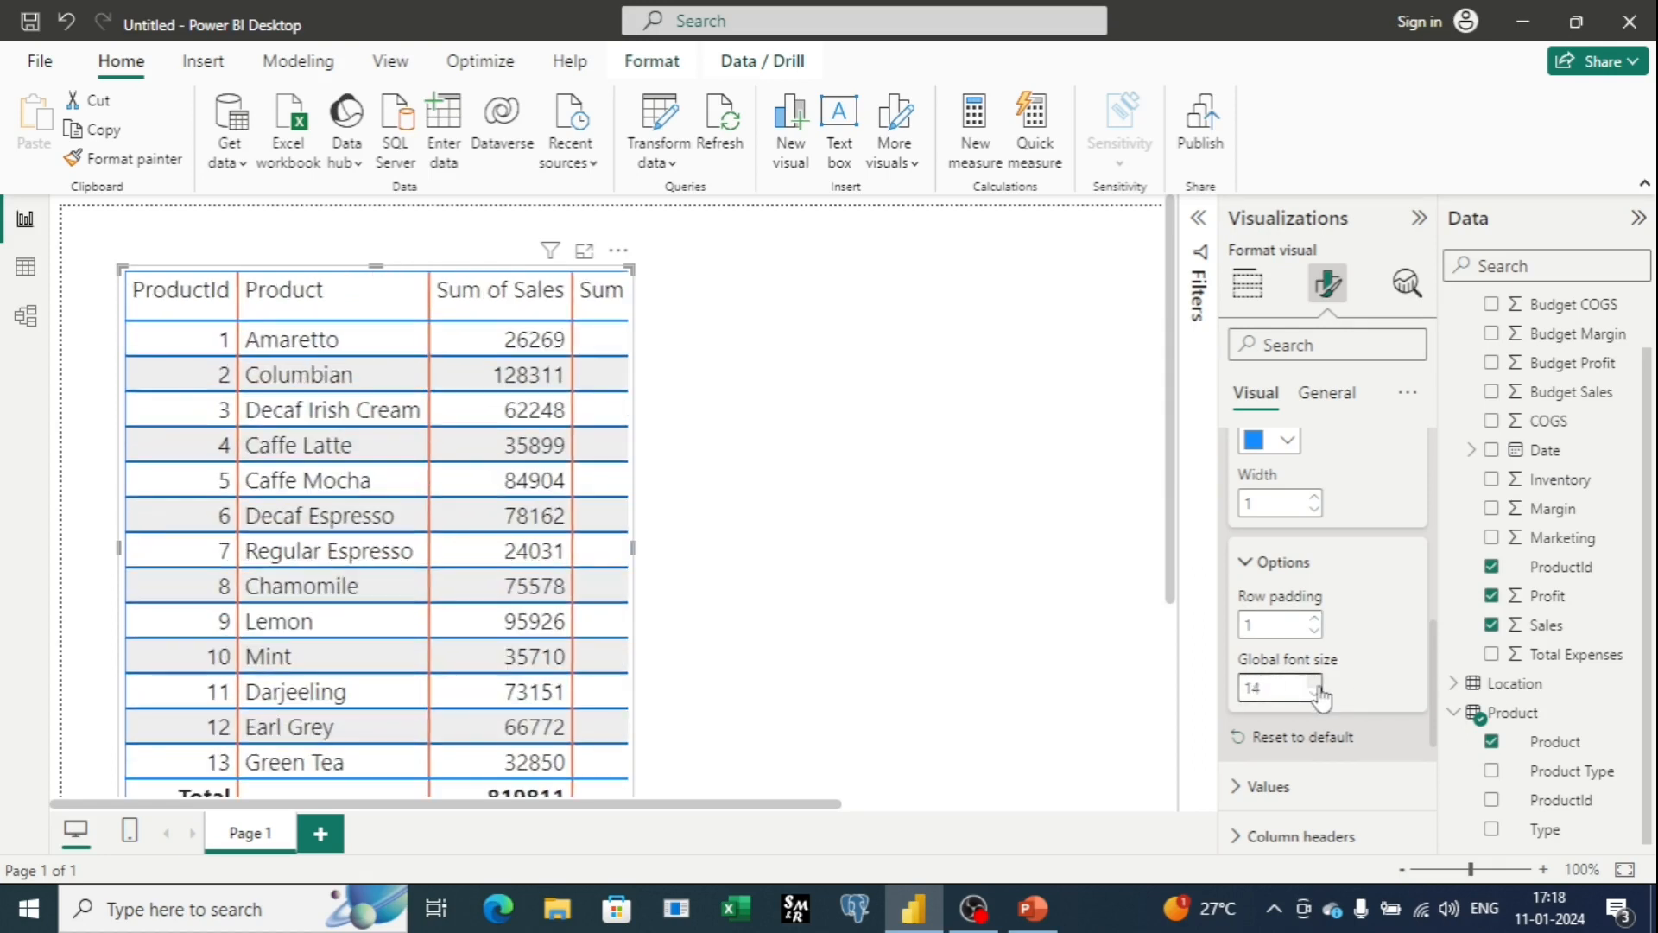
pyautogui.click(1316, 695)
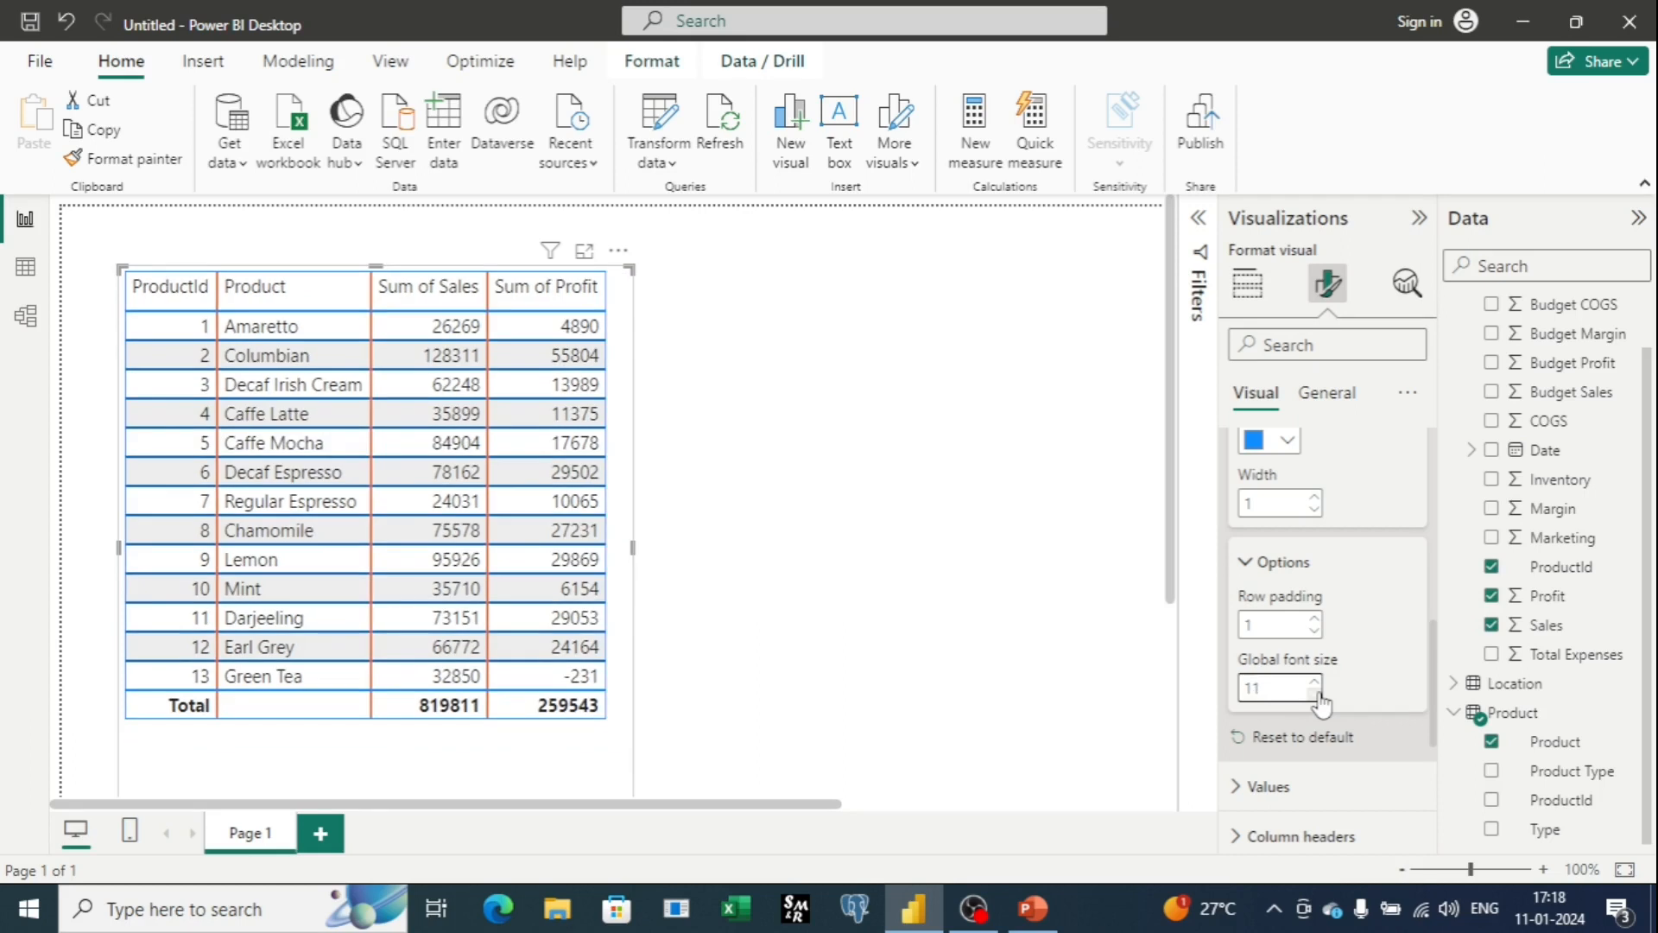
pyautogui.click(1316, 695)
# Review the table visual's grid settings and reset all of them to default
pyautogui.scroll(8, 1417, 613)
pyautogui.scroll(-4, 1413, 614)
pyautogui.scroll(3, 1379, 691)
pyautogui.scroll(2, 1329, 617)
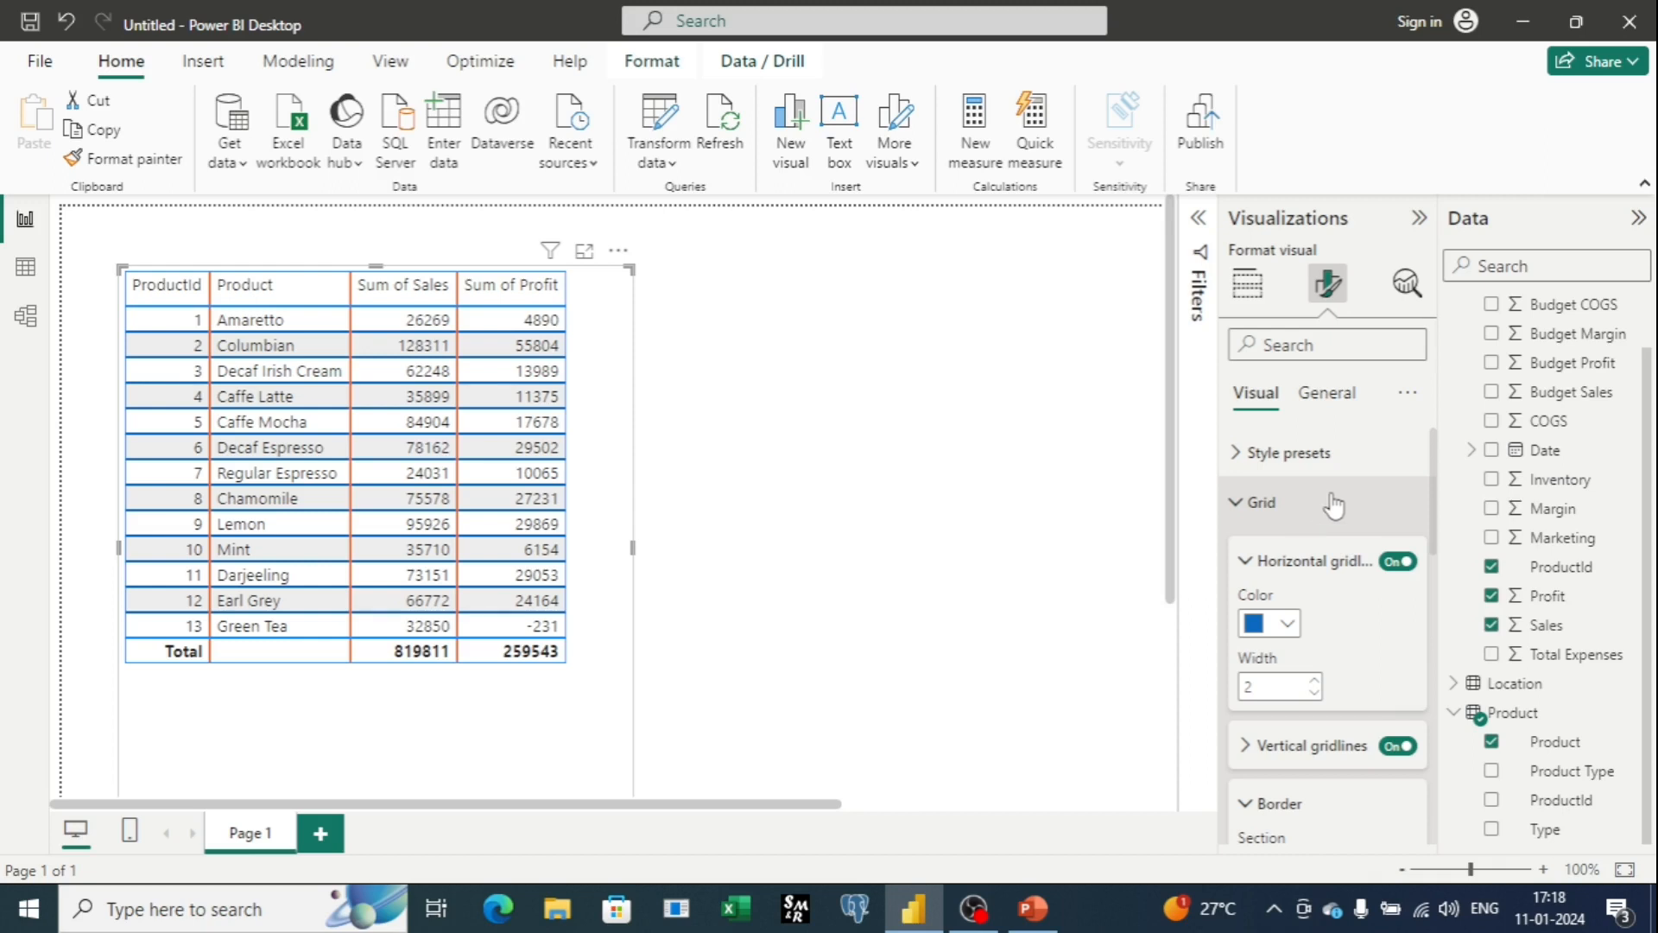
pyautogui.scroll(-6, 1366, 683)
pyautogui.scroll(-3, 1362, 719)
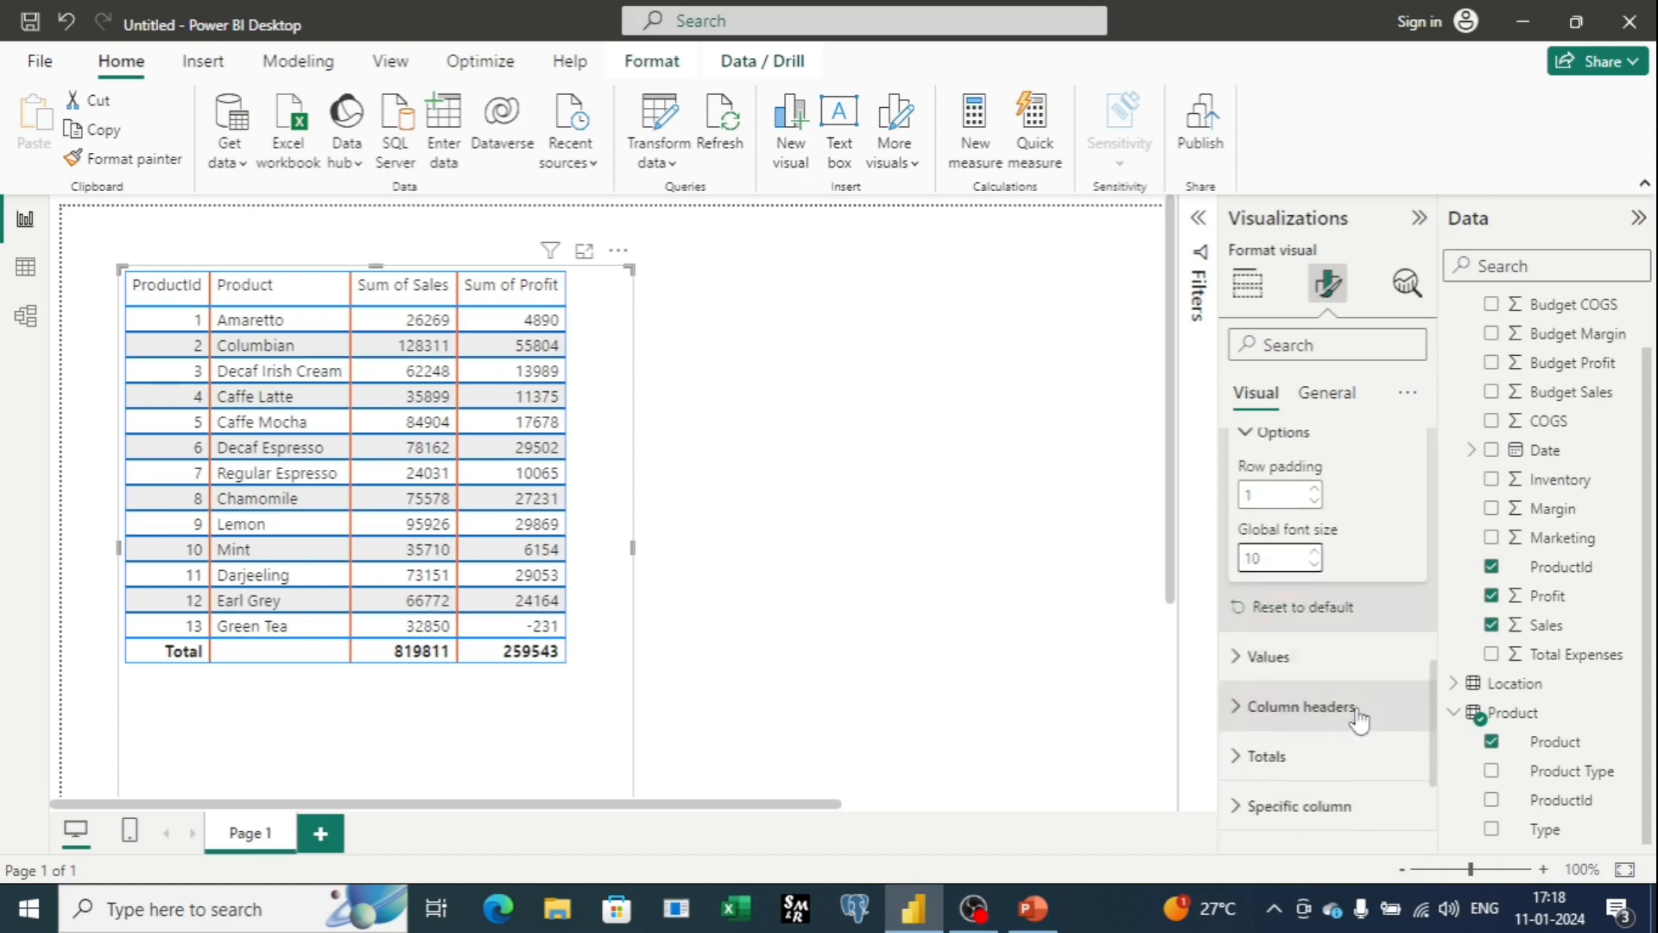
pyautogui.click(1320, 551)
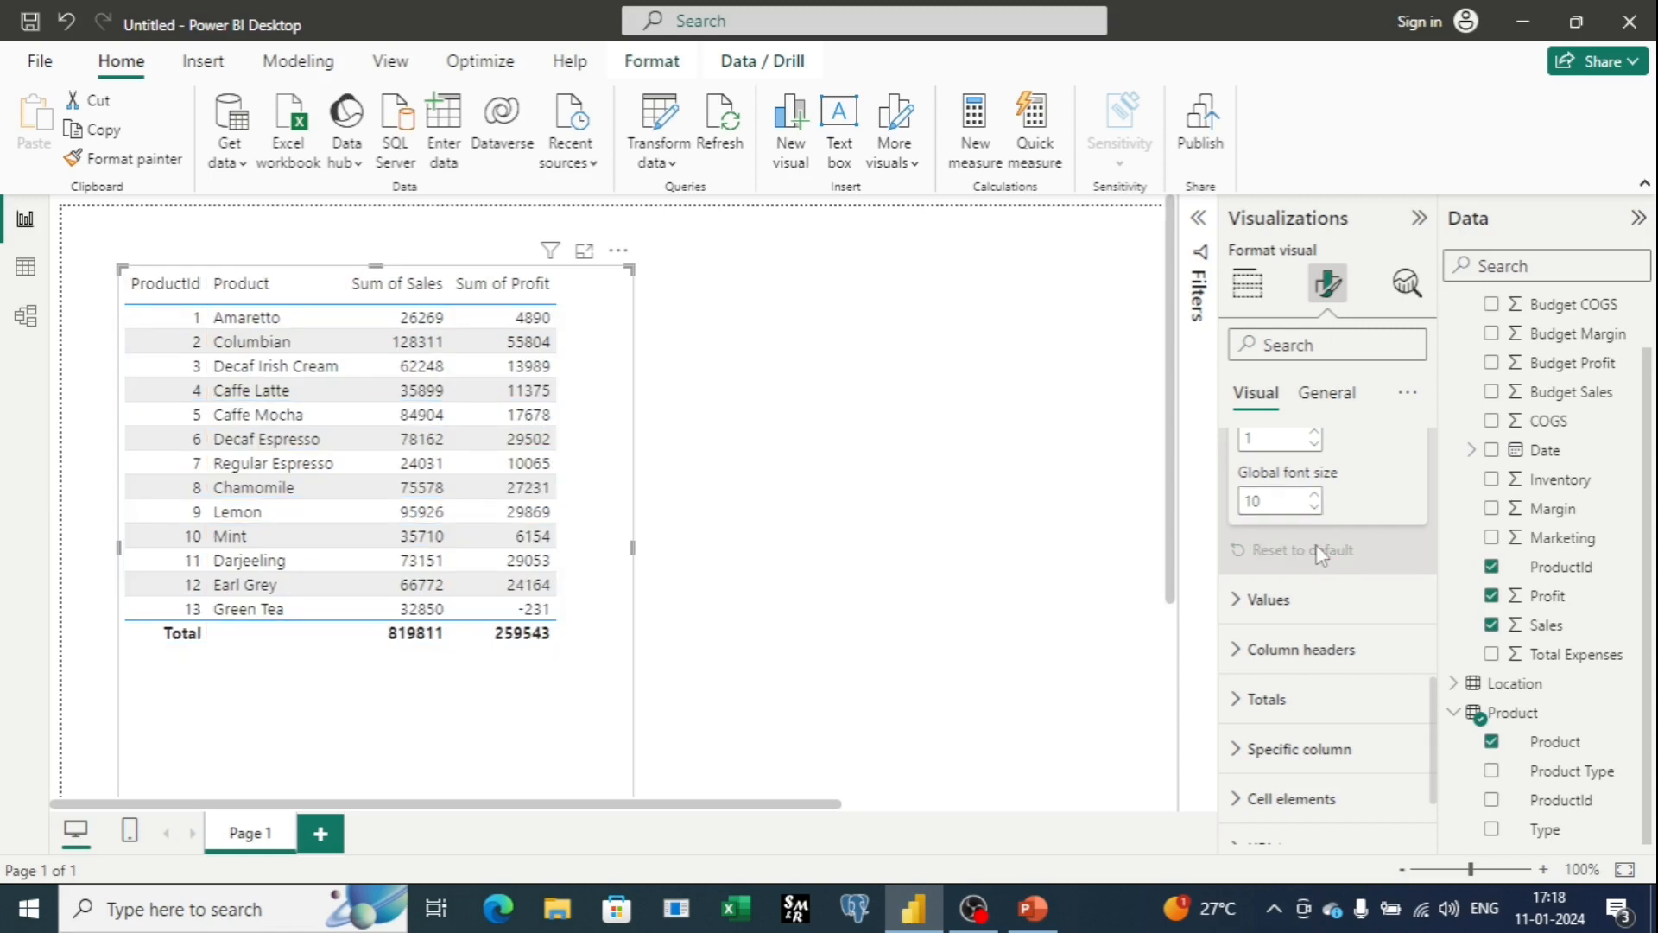
# Set the font of the table visual's values to Segoe UI Bold
pyautogui.scroll(-1, 1315, 539)
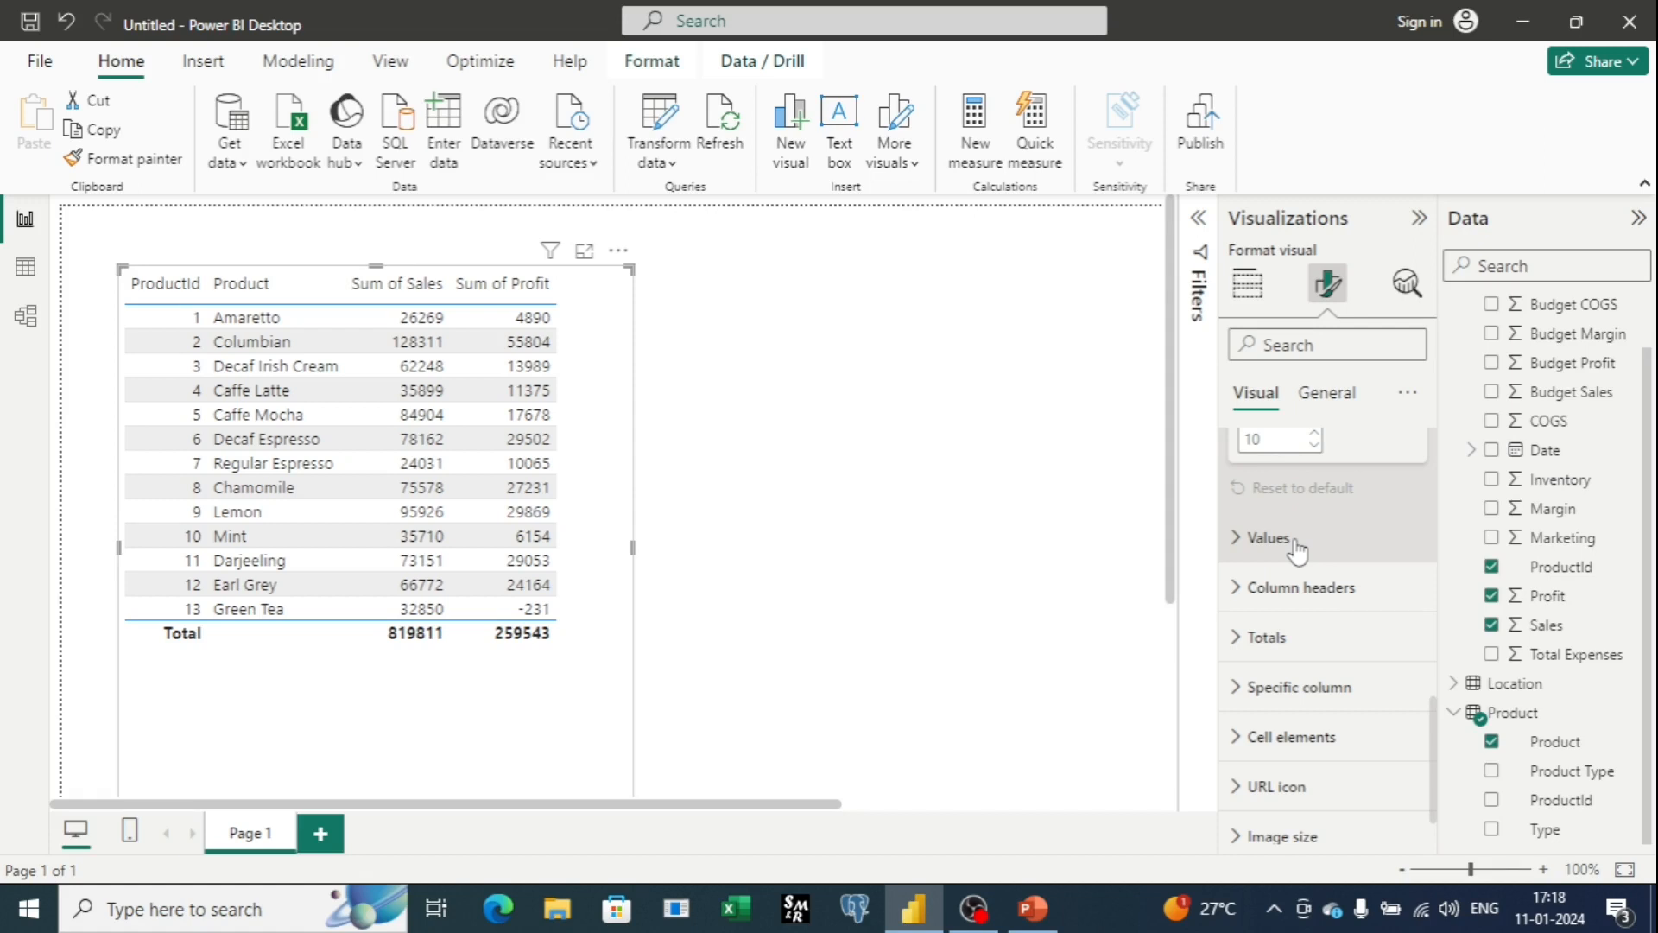
pyautogui.click(1270, 538)
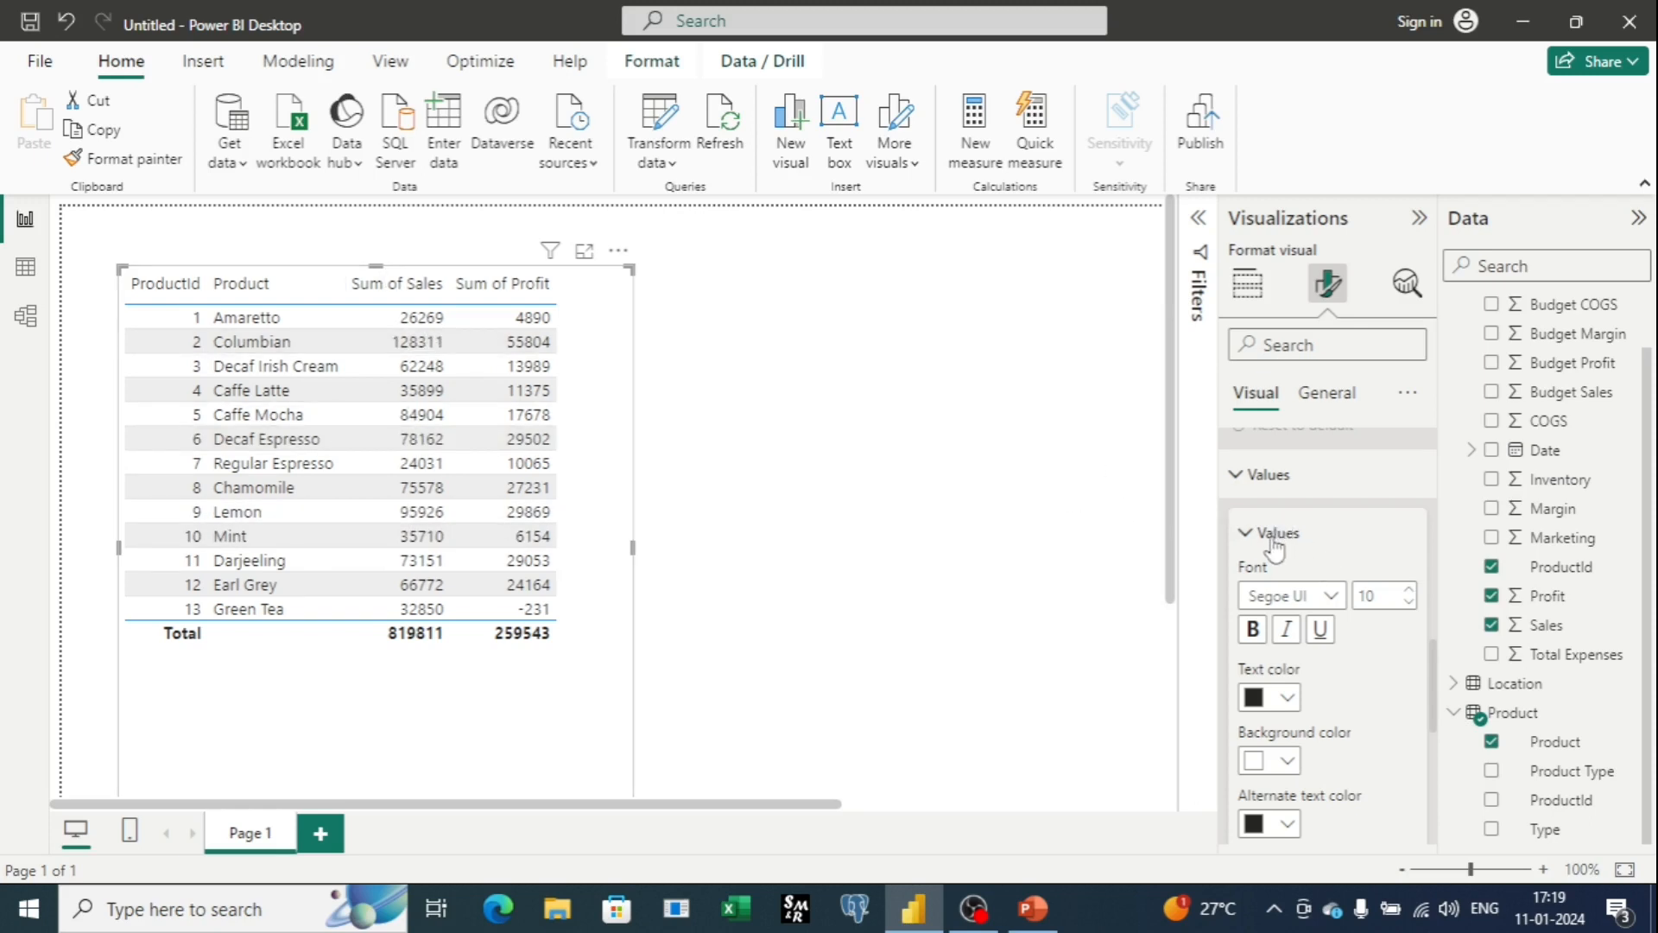
pyautogui.click(1333, 596)
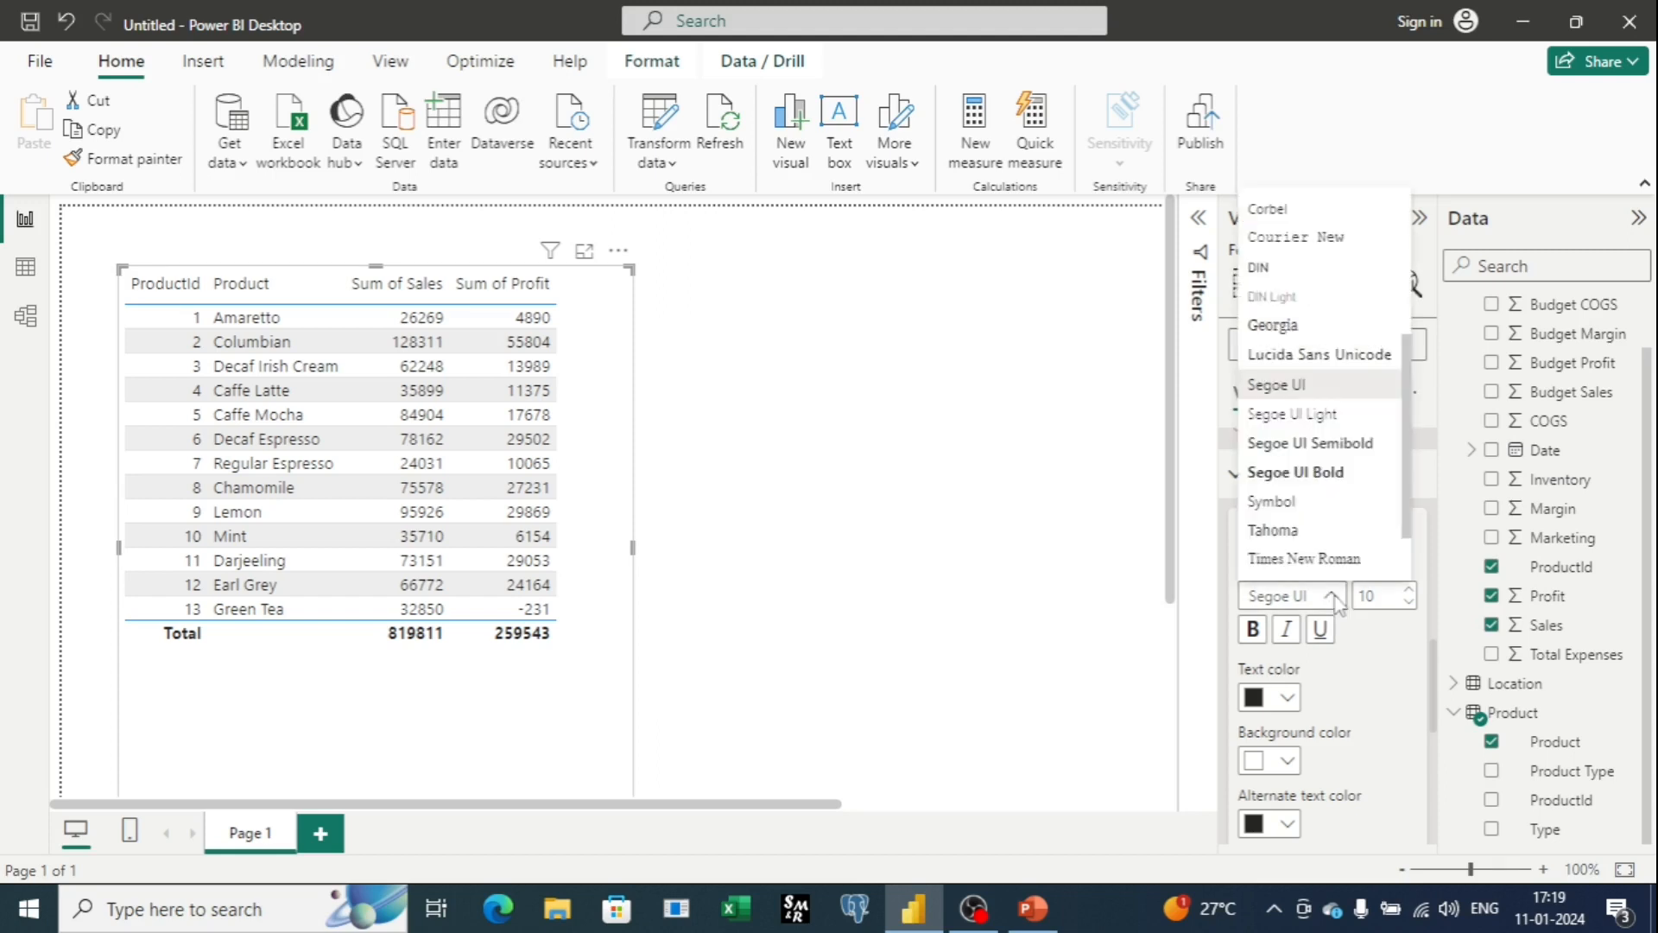
pyautogui.click(1321, 475)
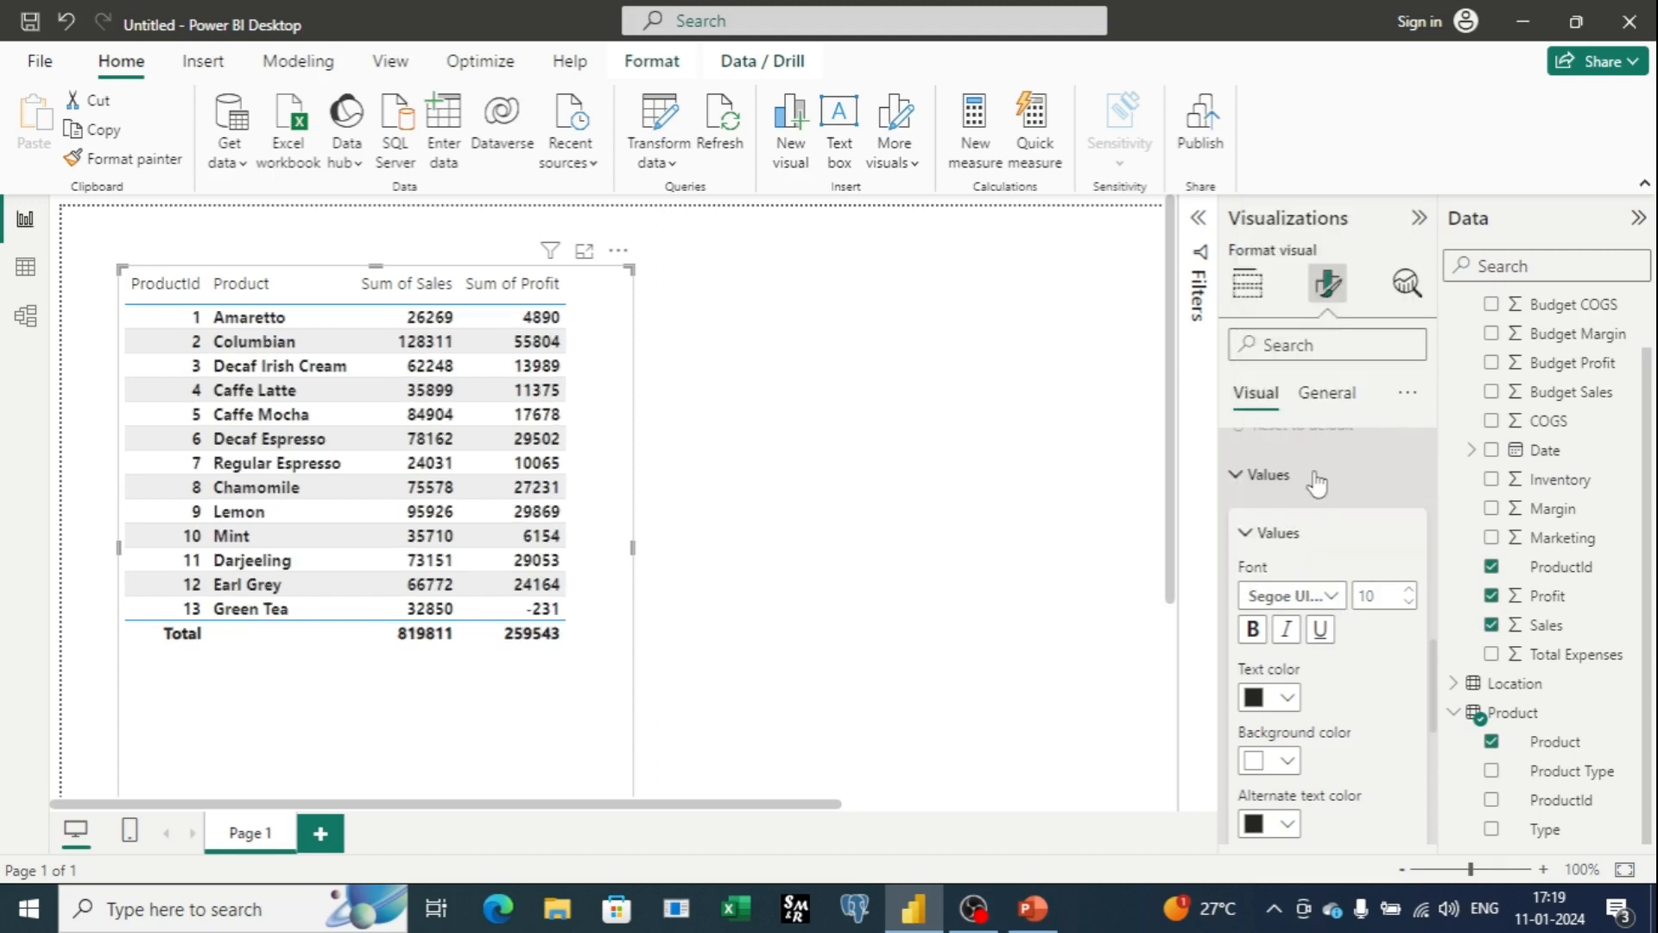
# Try Comic Sans MS as the font of the table's values and return to Segoe UI Bold
pyautogui.click(1336, 599)
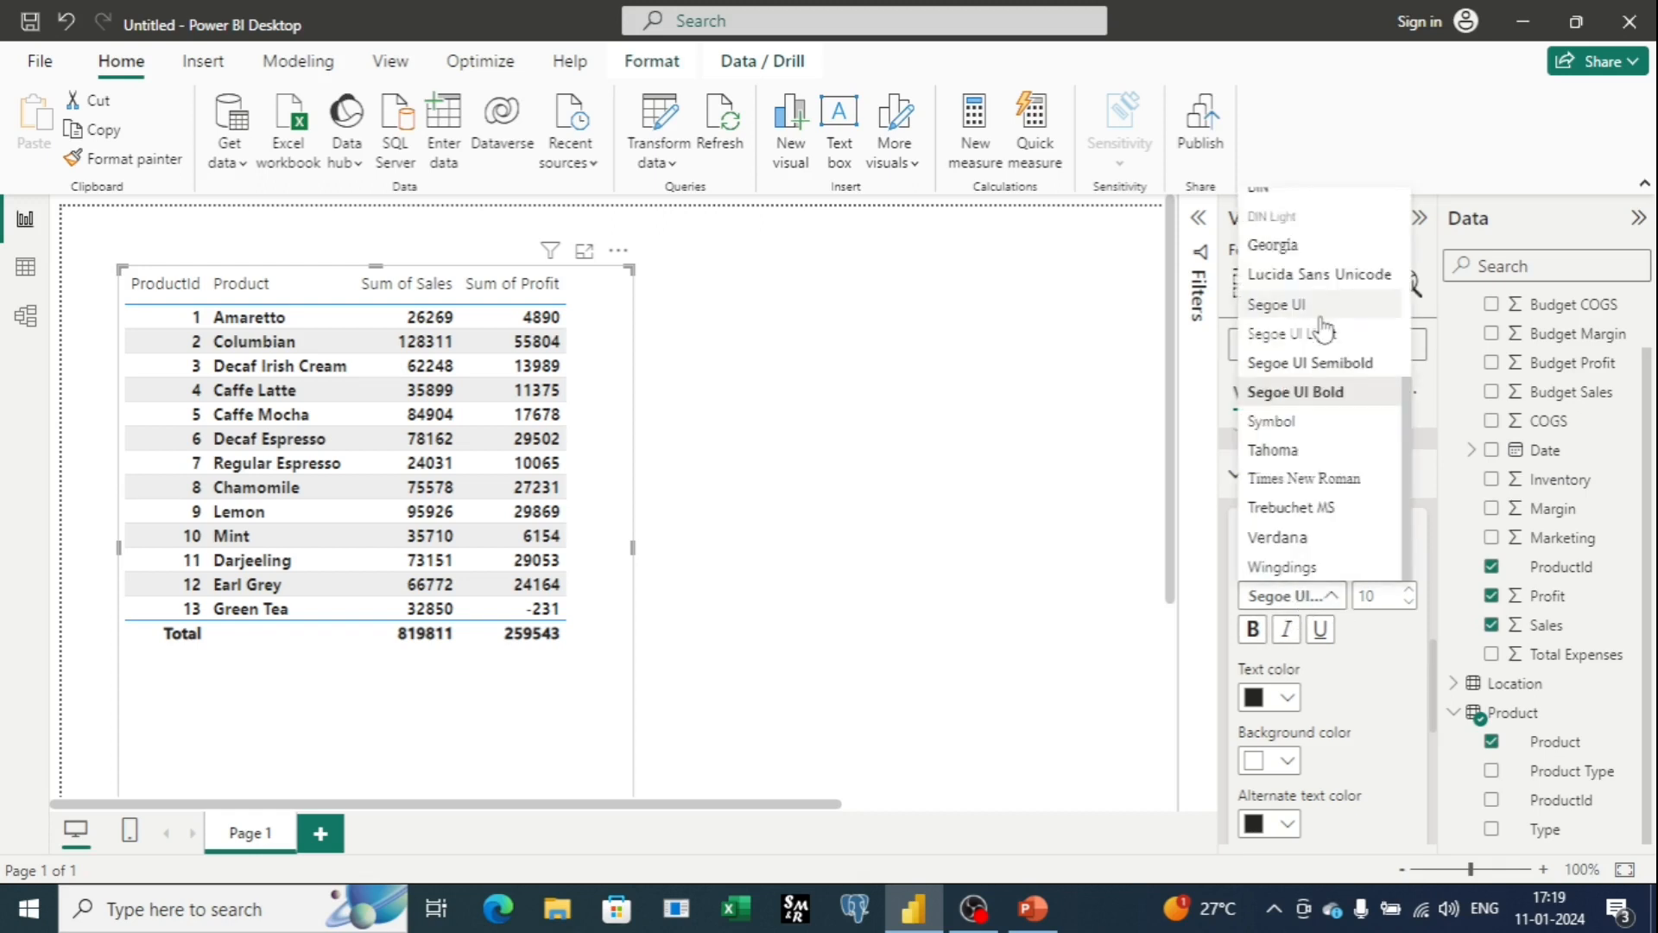
pyautogui.scroll(6, 1330, 389)
pyautogui.scroll(-4, 1330, 391)
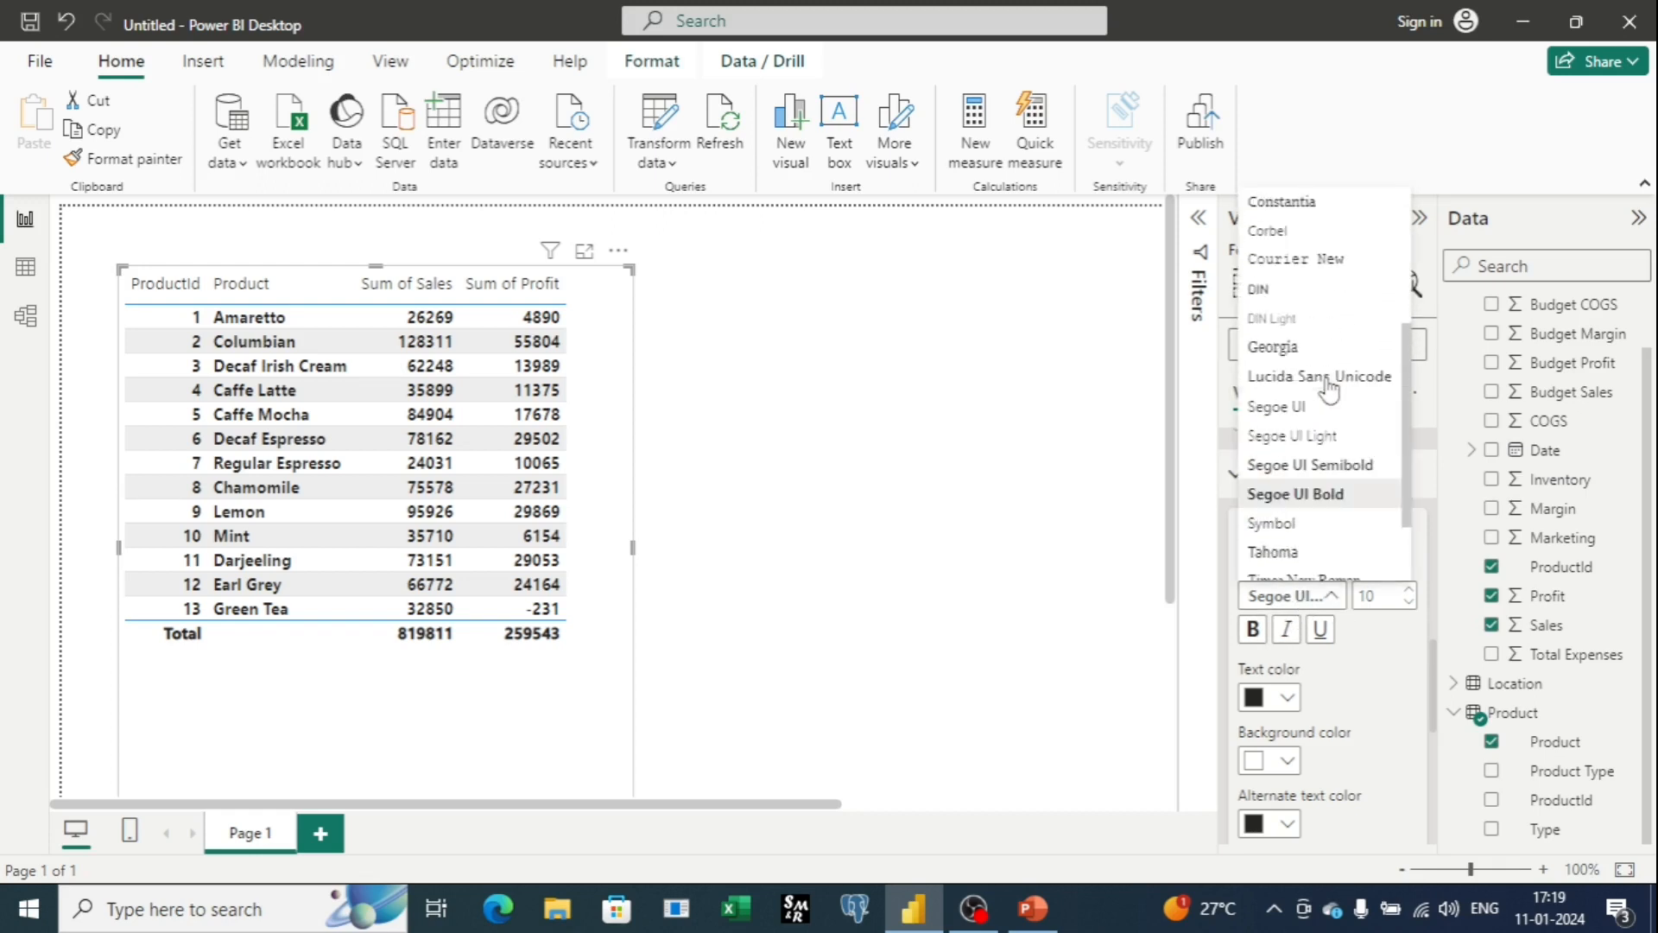
pyautogui.scroll(4, 1330, 391)
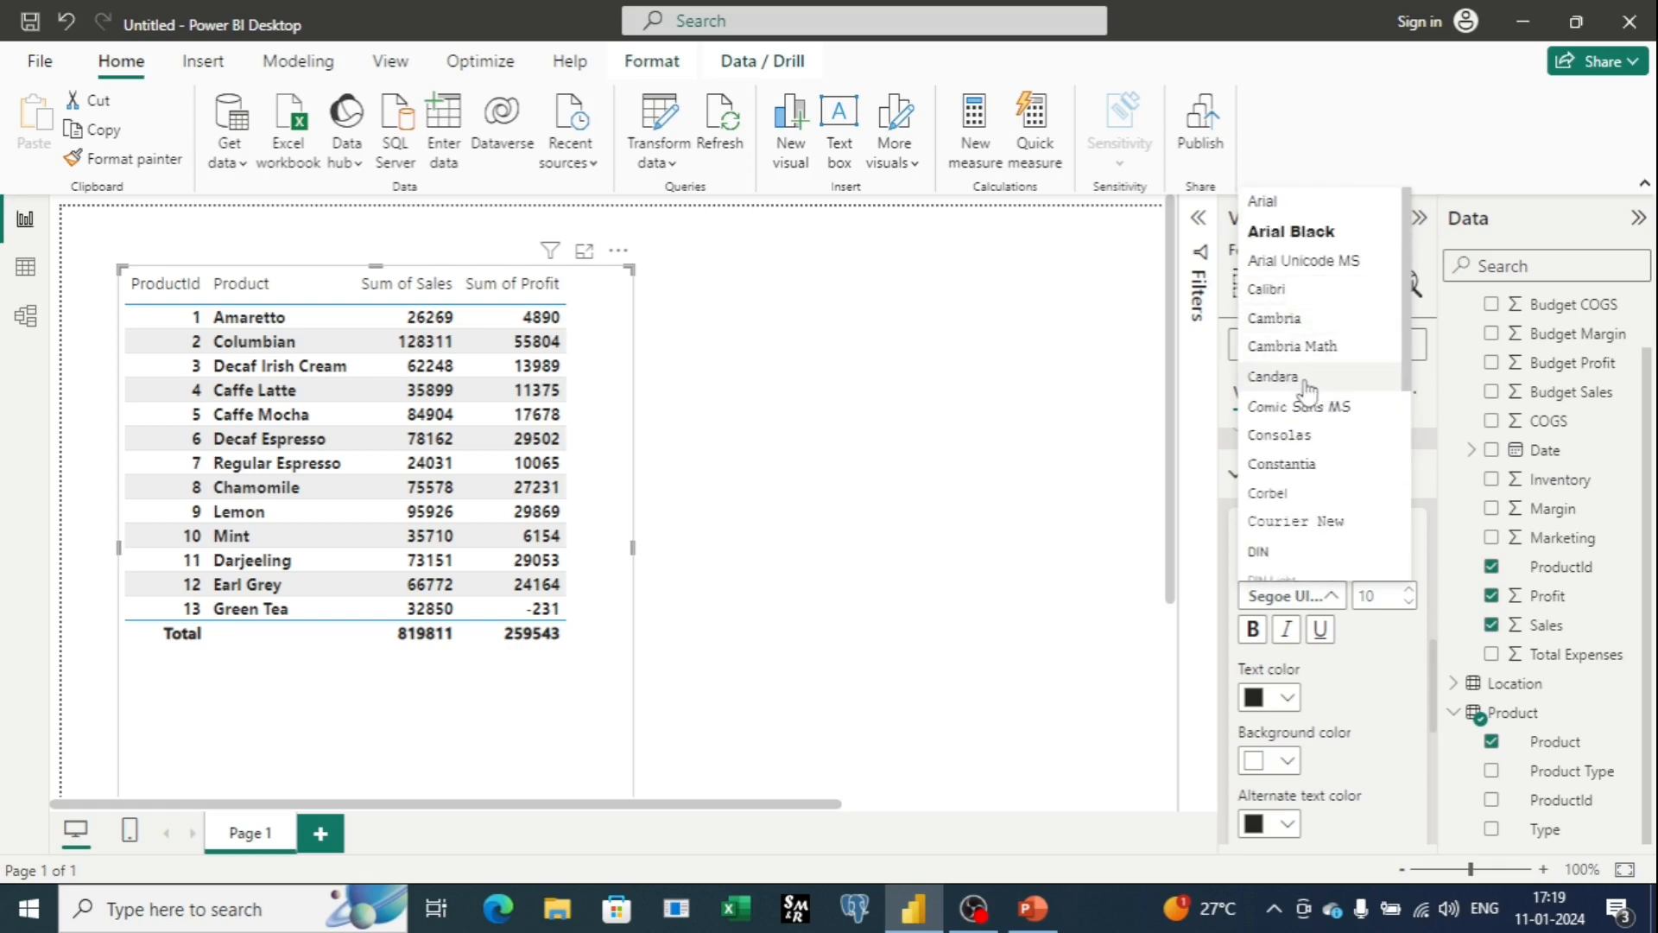
pyautogui.click(1304, 408)
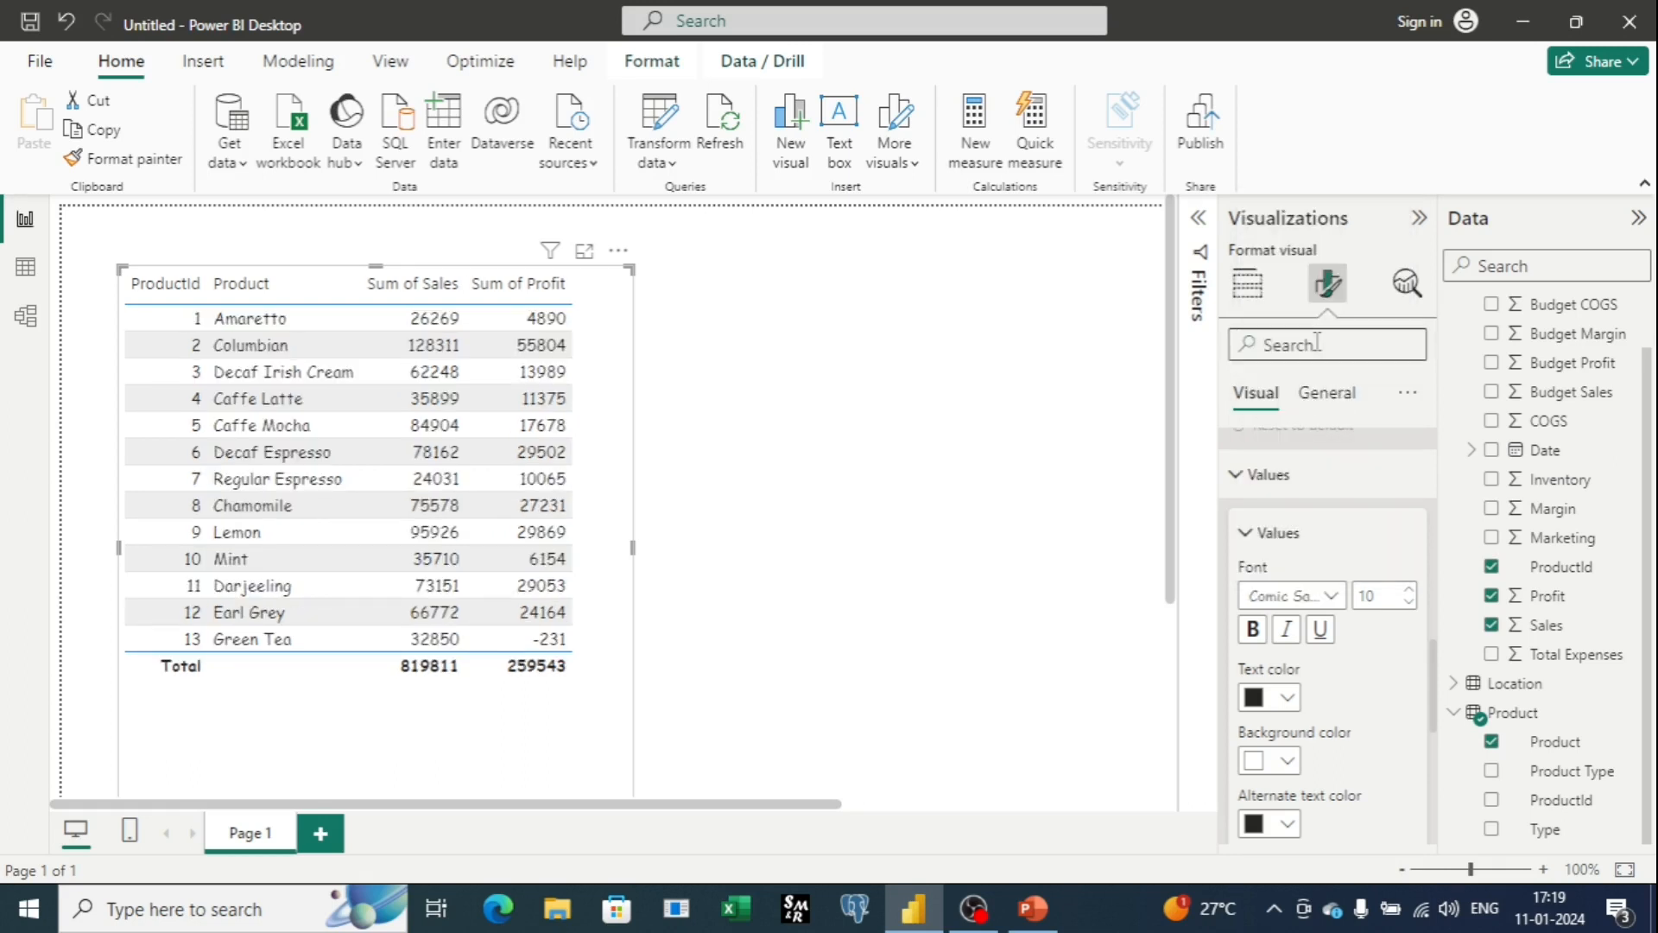
pyautogui.click(1330, 596)
pyautogui.scroll(-3, 1335, 570)
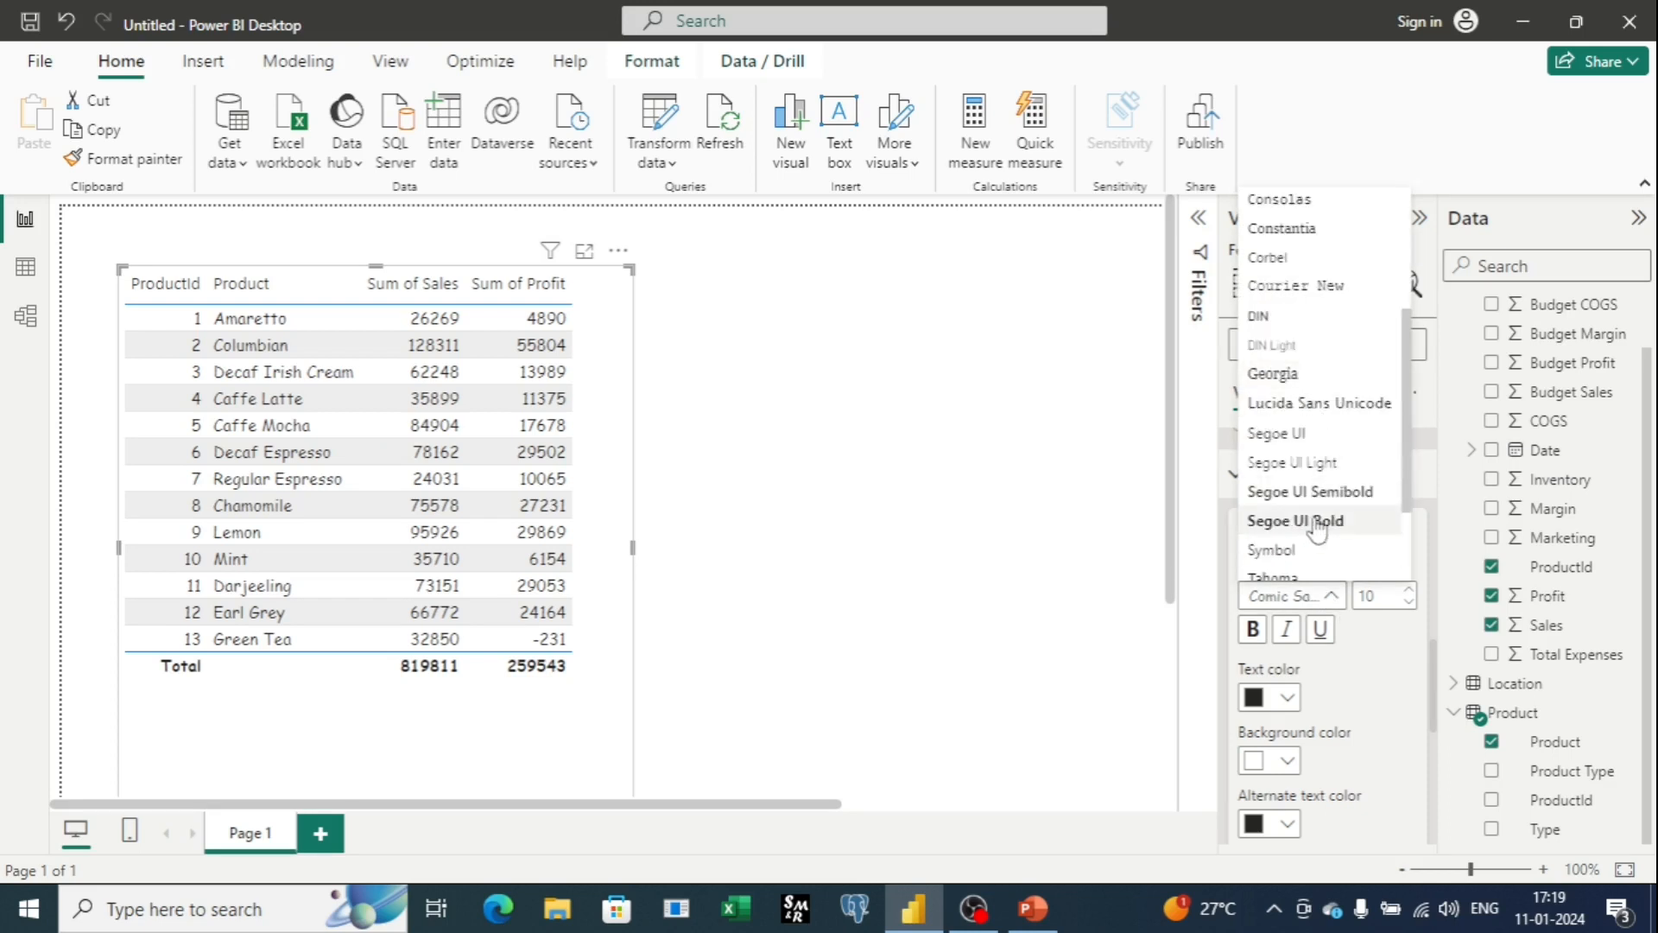
pyautogui.click(1313, 522)
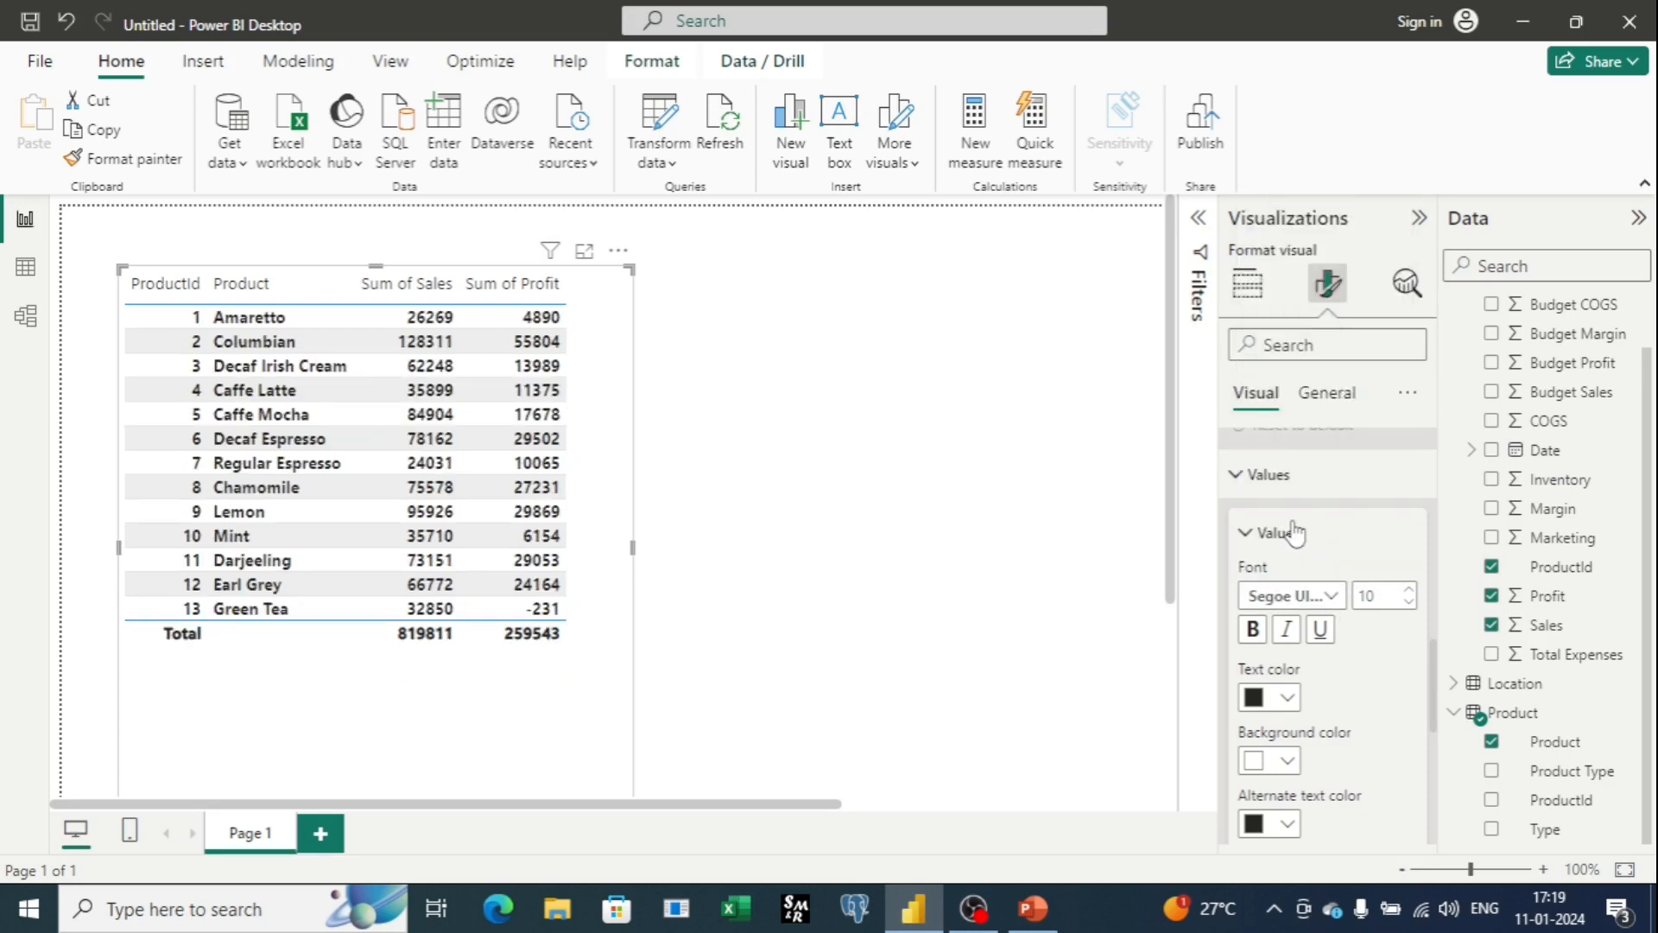
# Try larger font sizes for the table's values and set the size back to 10
pyautogui.click(1408, 589)
pyautogui.click(1409, 591)
pyautogui.click(1409, 591)
pyautogui.click(1409, 591)
pyautogui.click(1411, 605)
pyautogui.click(1411, 605)
pyautogui.click(1411, 604)
pyautogui.click(1412, 604)
# Set the font of the table's values to Calibri and make them bold, italic and underlined
pyautogui.click(1293, 596)
pyautogui.scroll(4, 1322, 259)
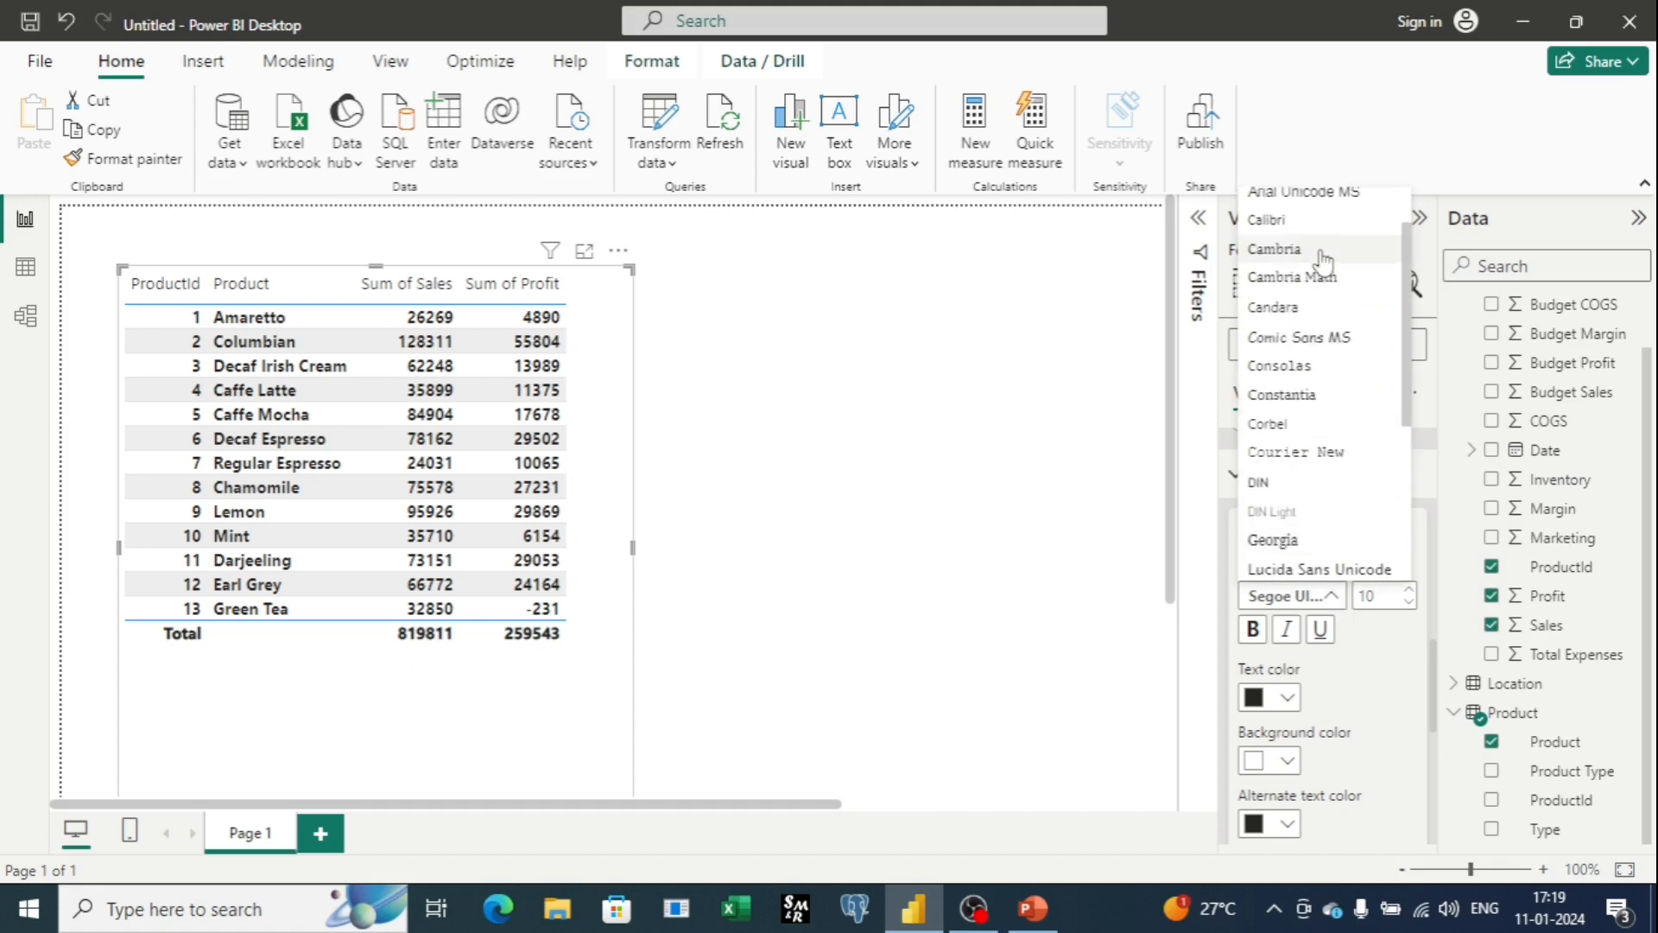
pyautogui.click(1313, 226)
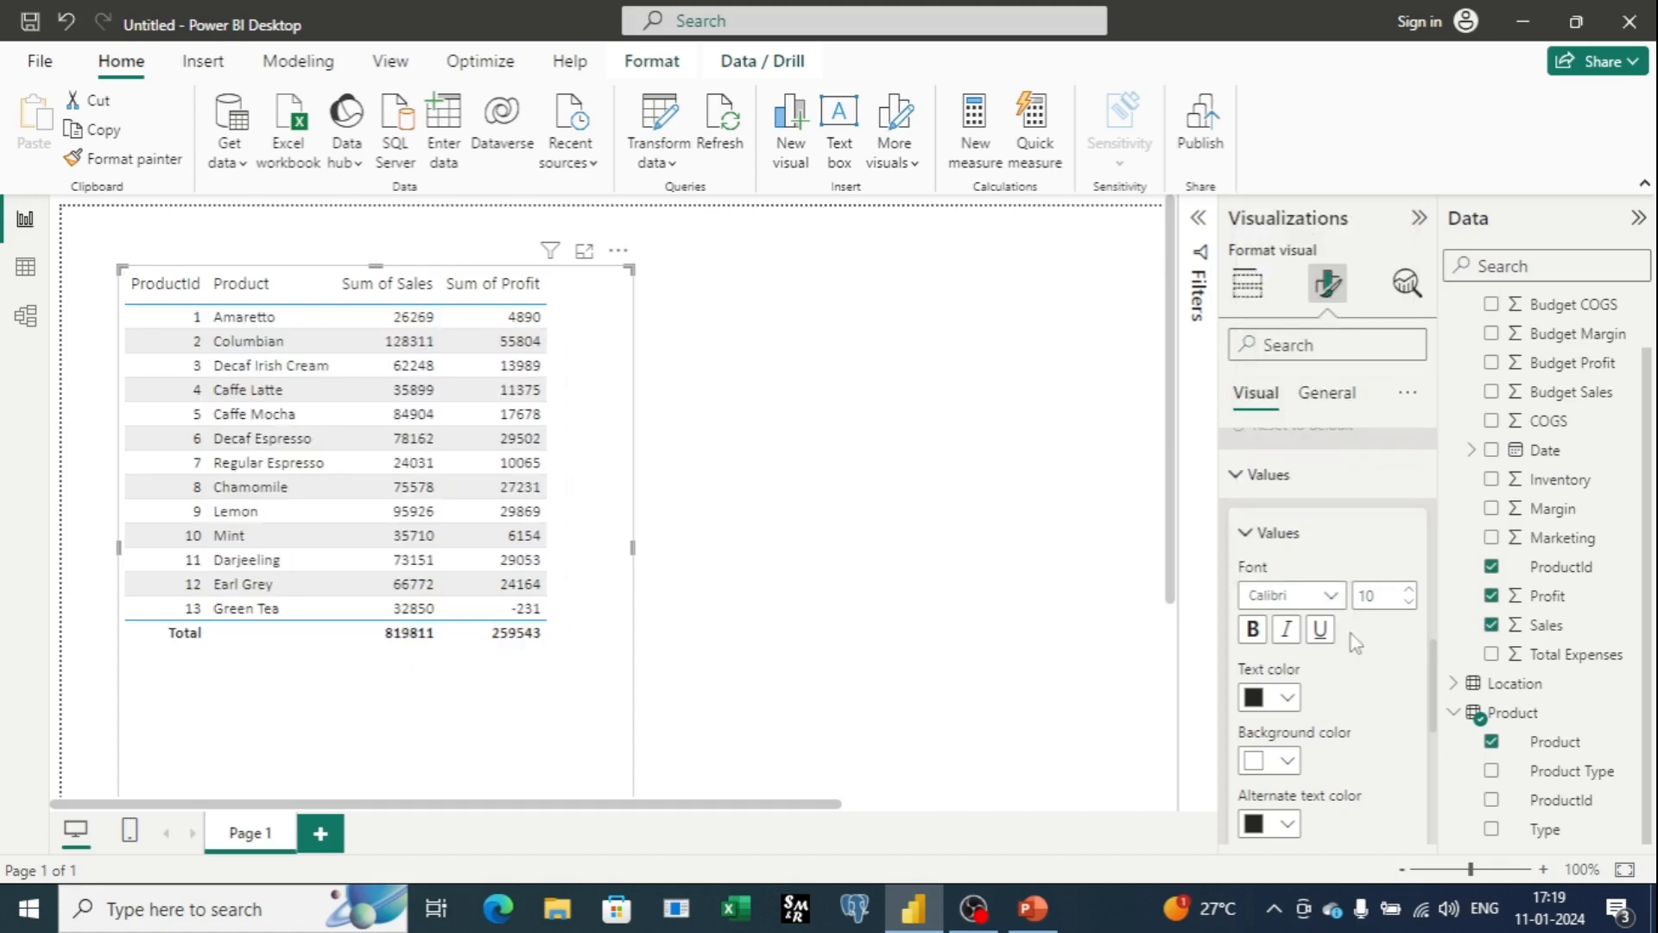
pyautogui.click(1253, 632)
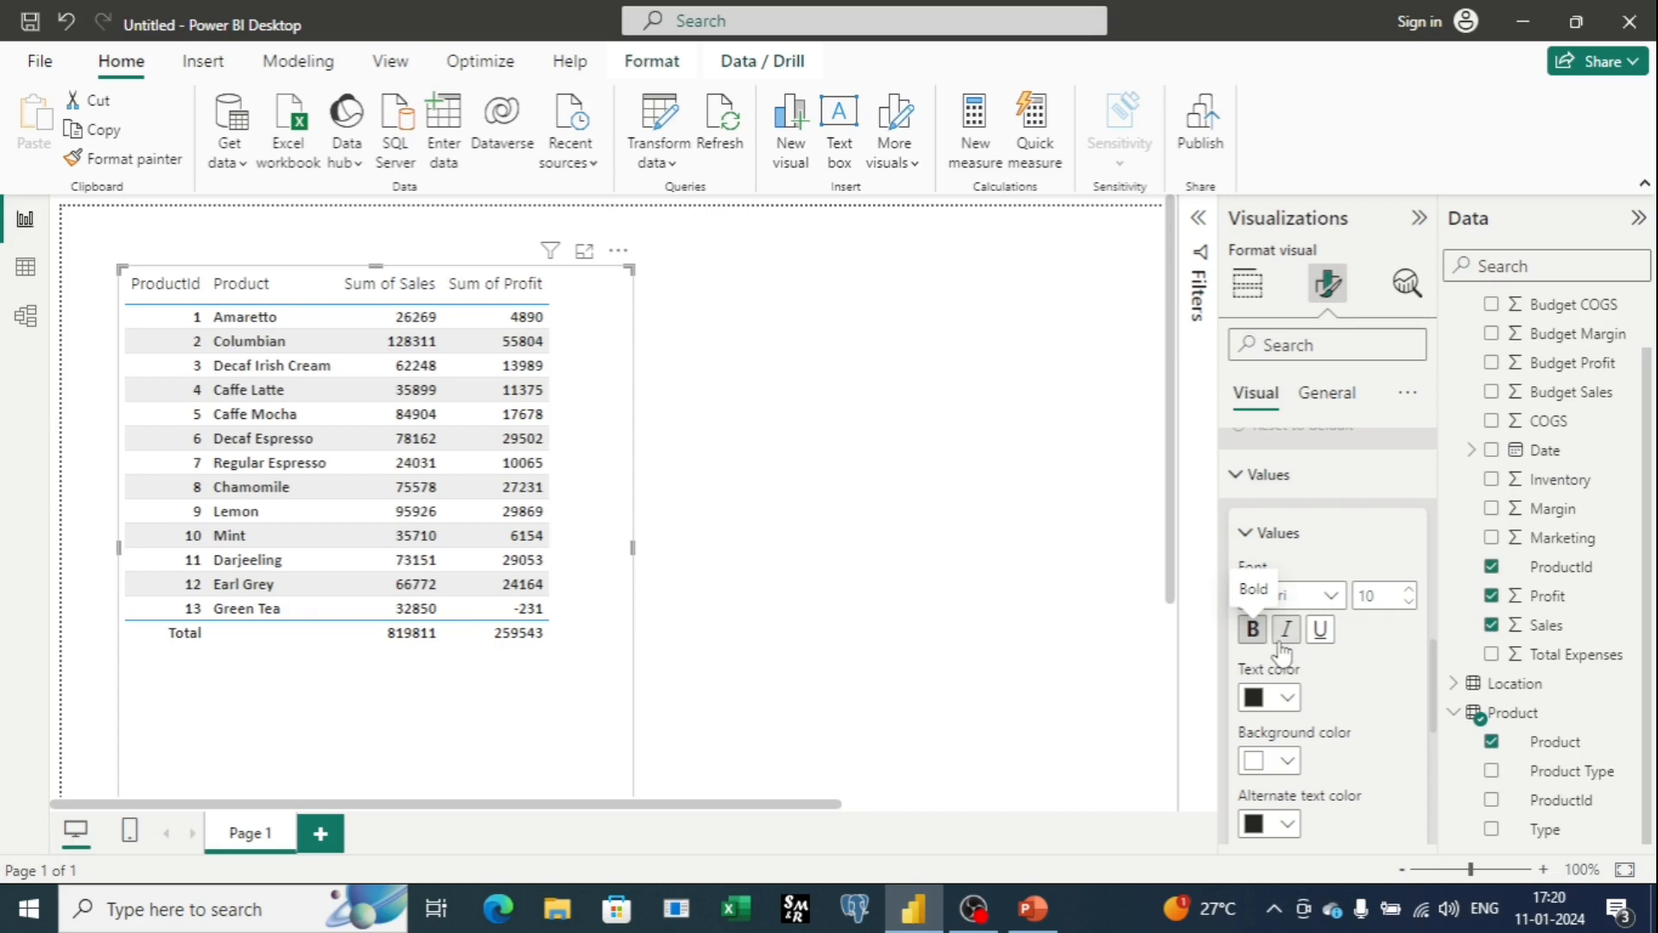
pyautogui.click(1287, 633)
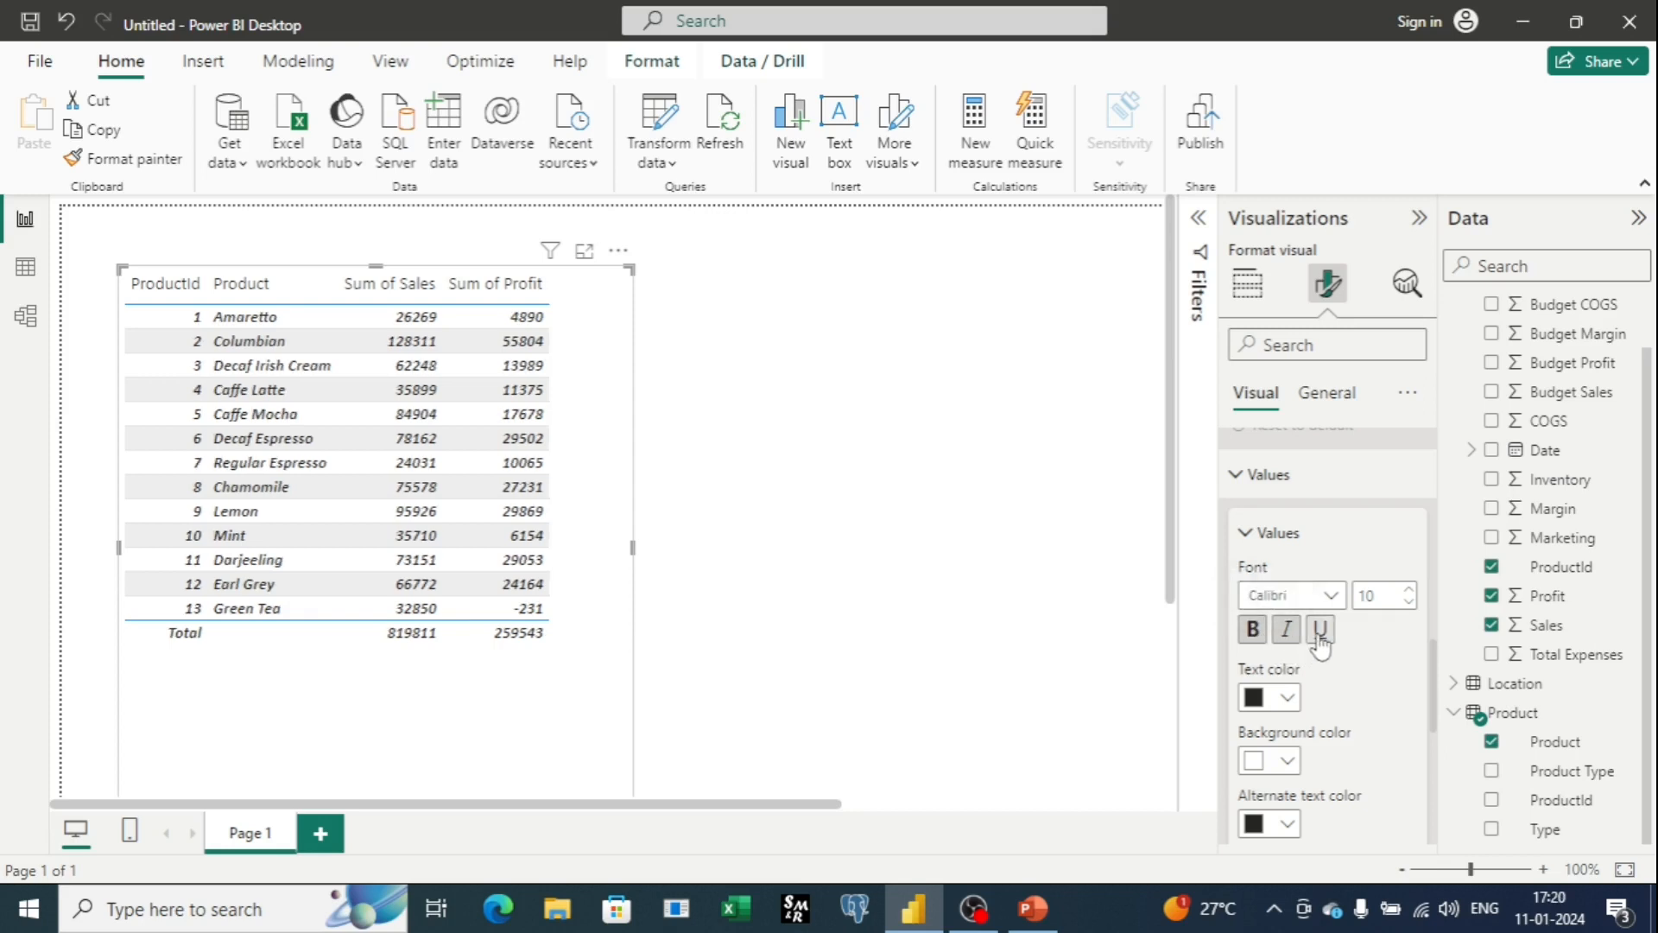
pyautogui.click(1318, 635)
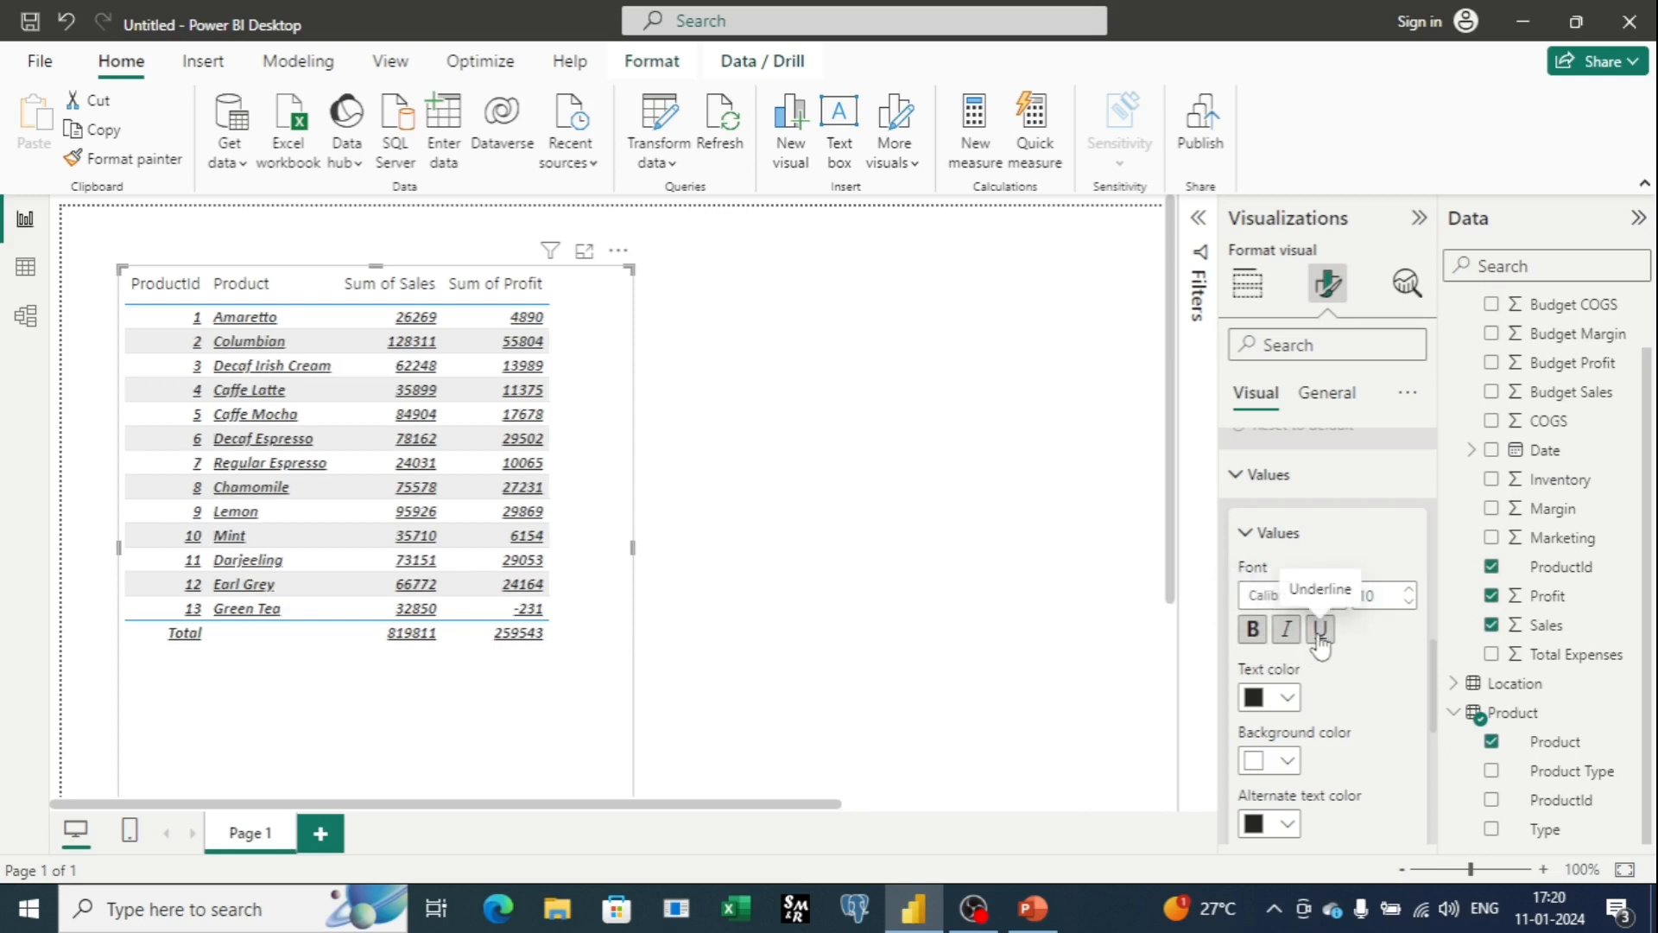
# Give the table's values a dark blue text color and a light pink background color
pyautogui.scroll(-1, 1322, 641)
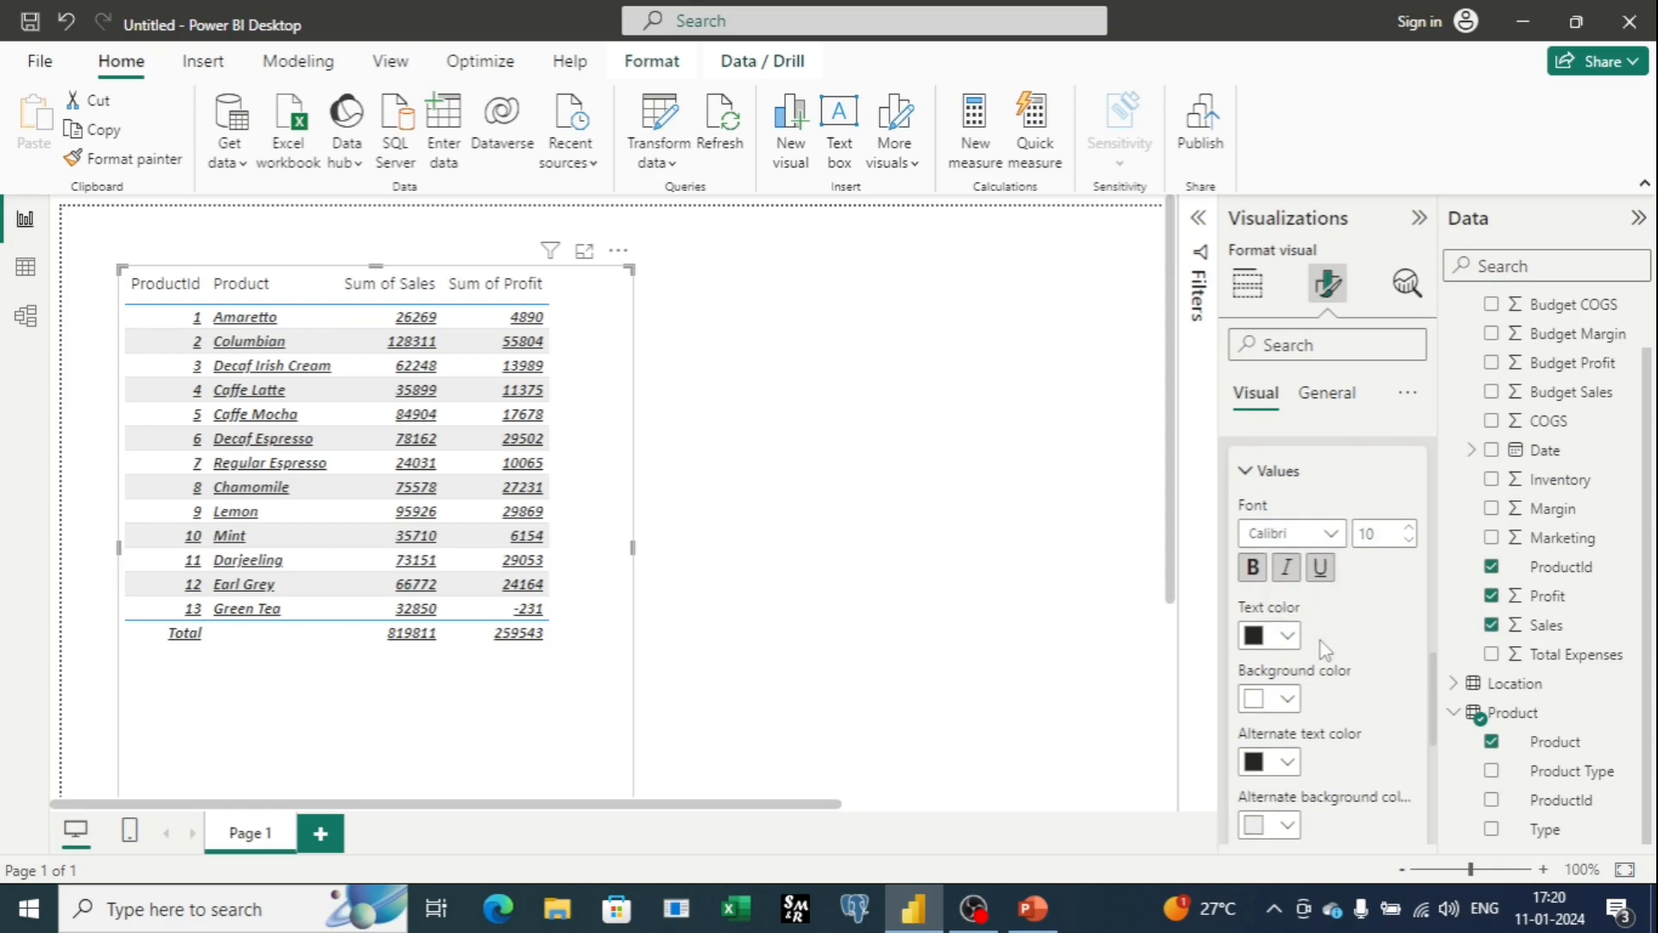
pyautogui.click(1289, 640)
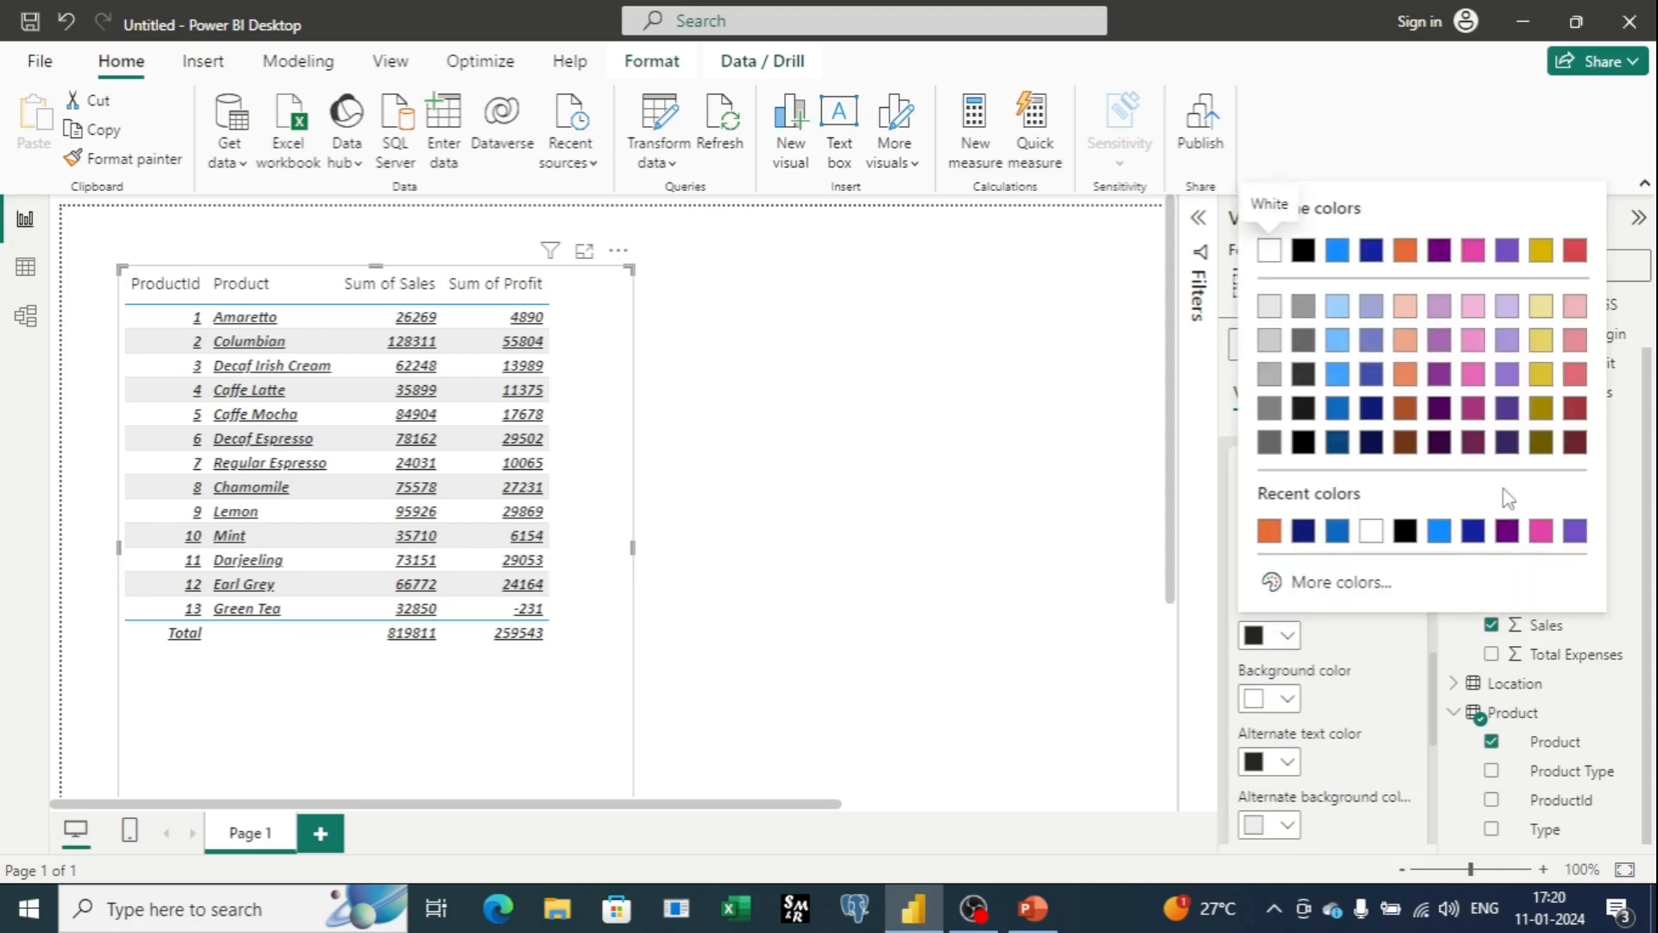
pyautogui.click(1373, 410)
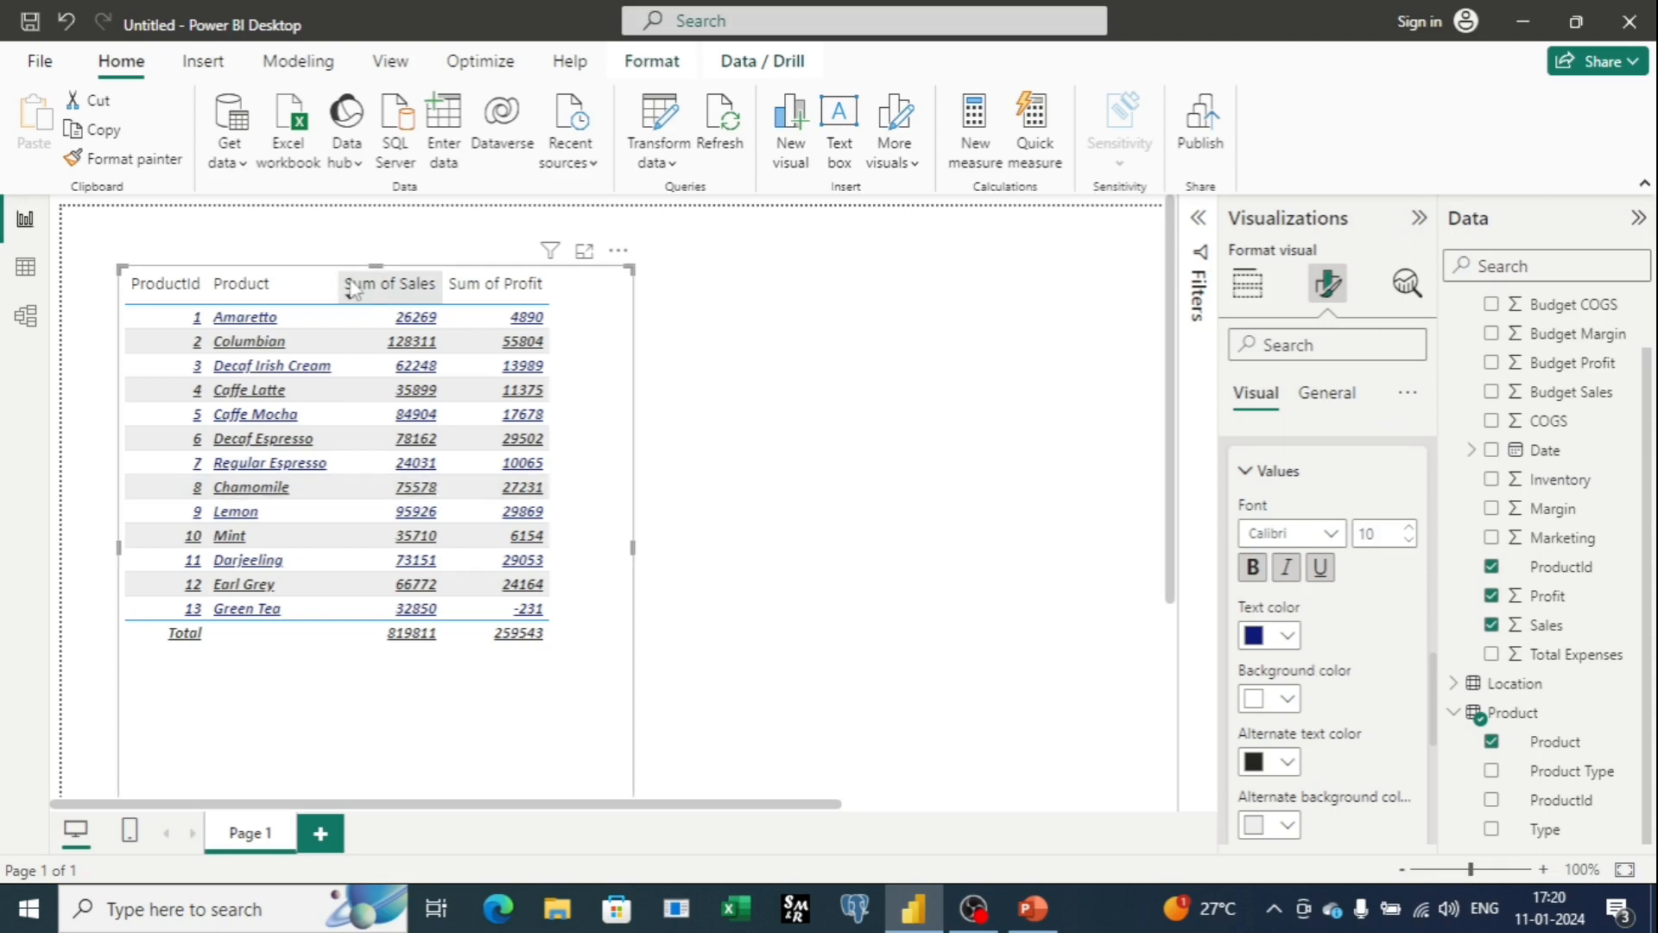
pyautogui.click(1287, 700)
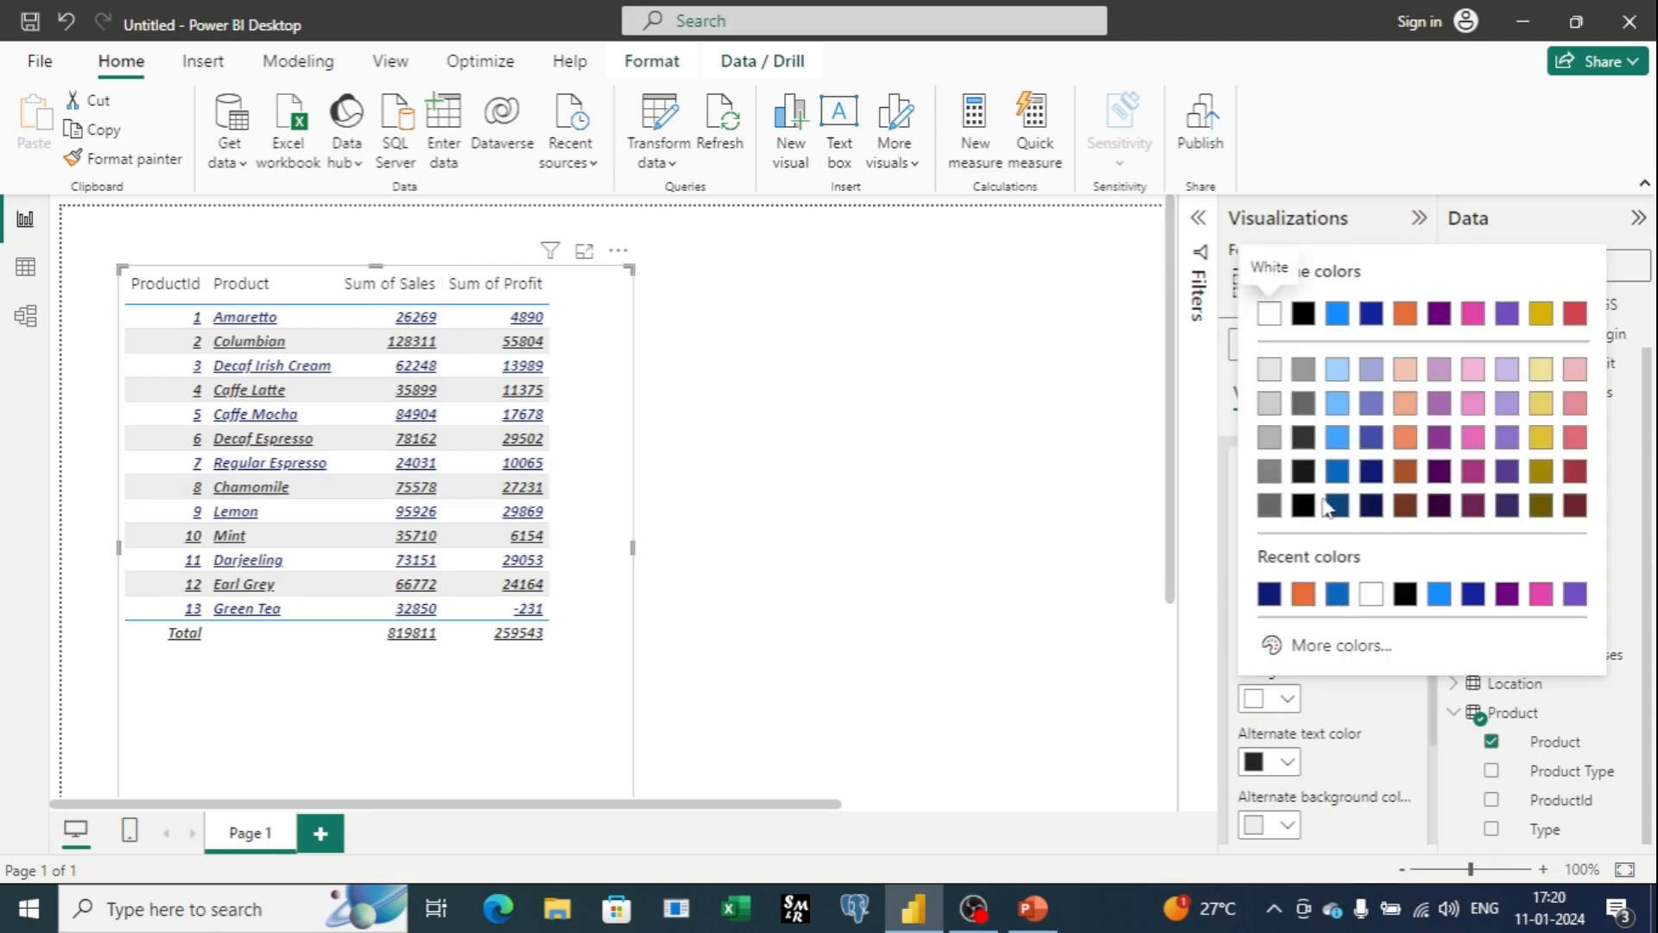
pyautogui.click(1574, 370)
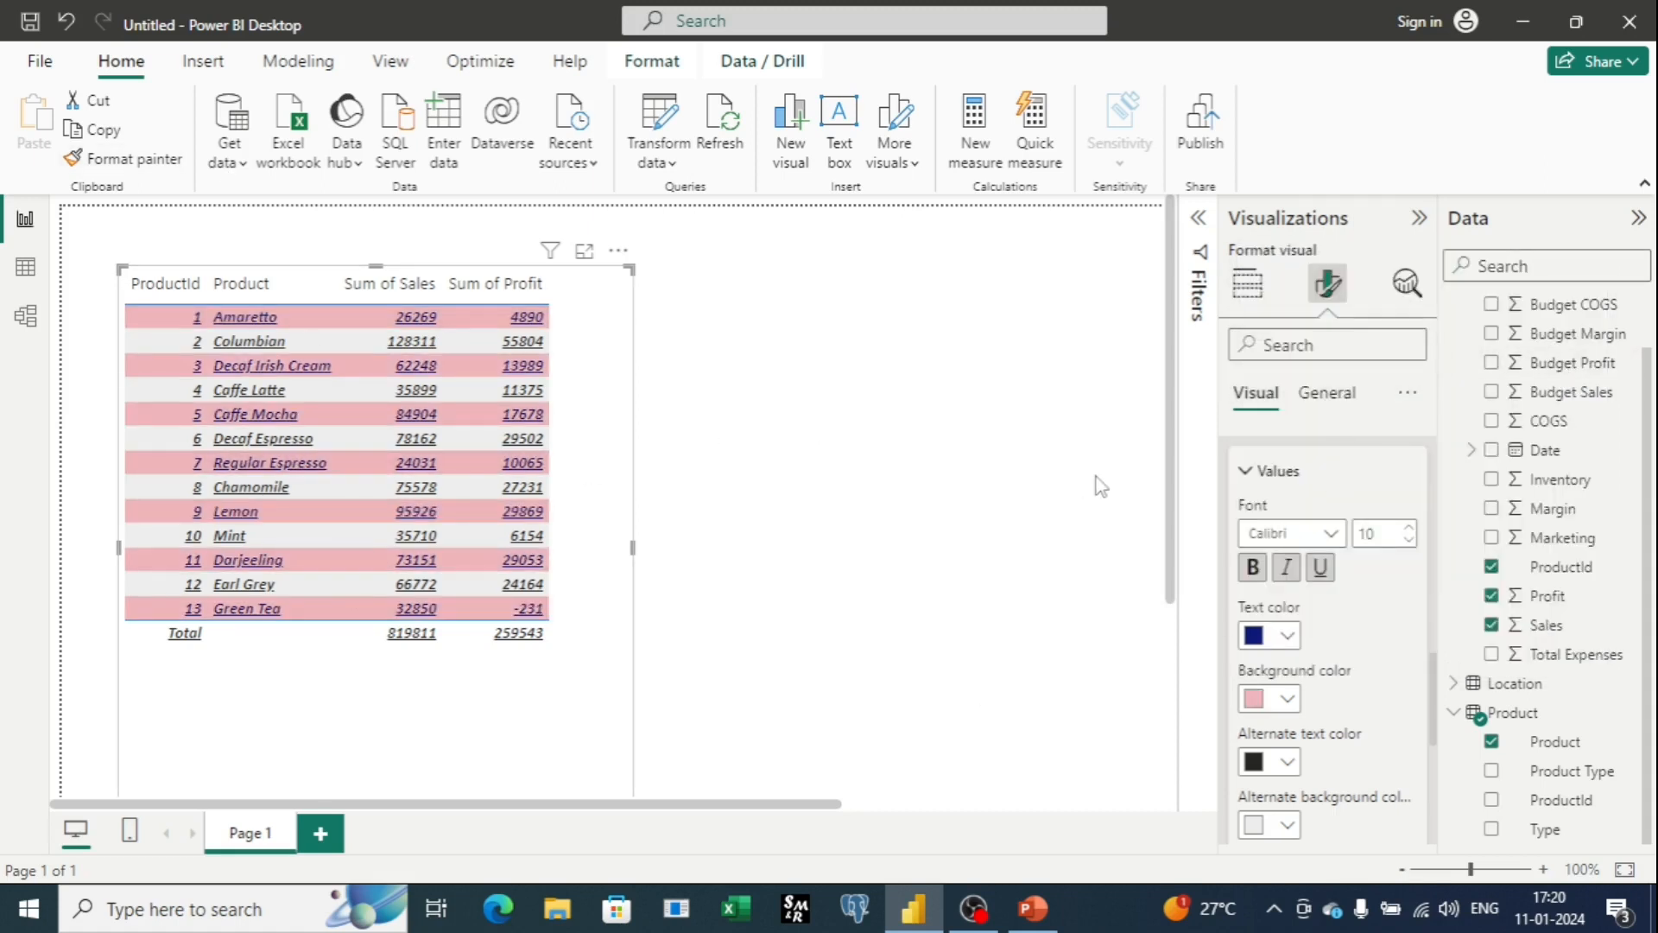
# Set the values' alternate text color to dark purple and the alternate background color to yellow
pyautogui.scroll(-2, 1100, 485)
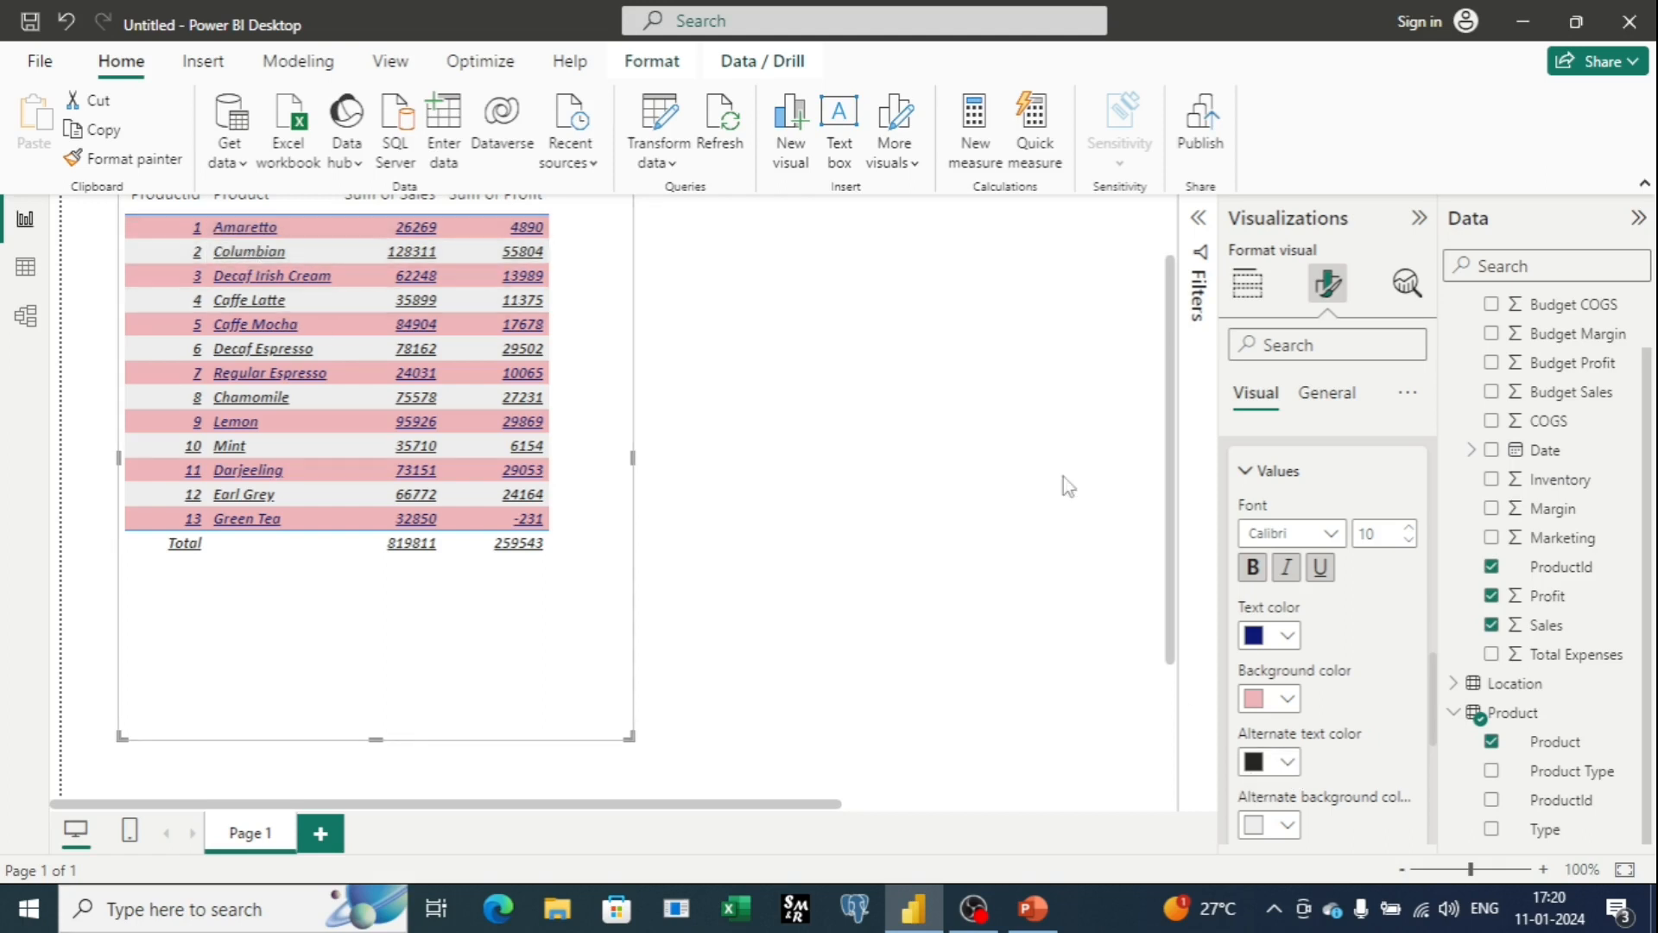
pyautogui.click(1287, 761)
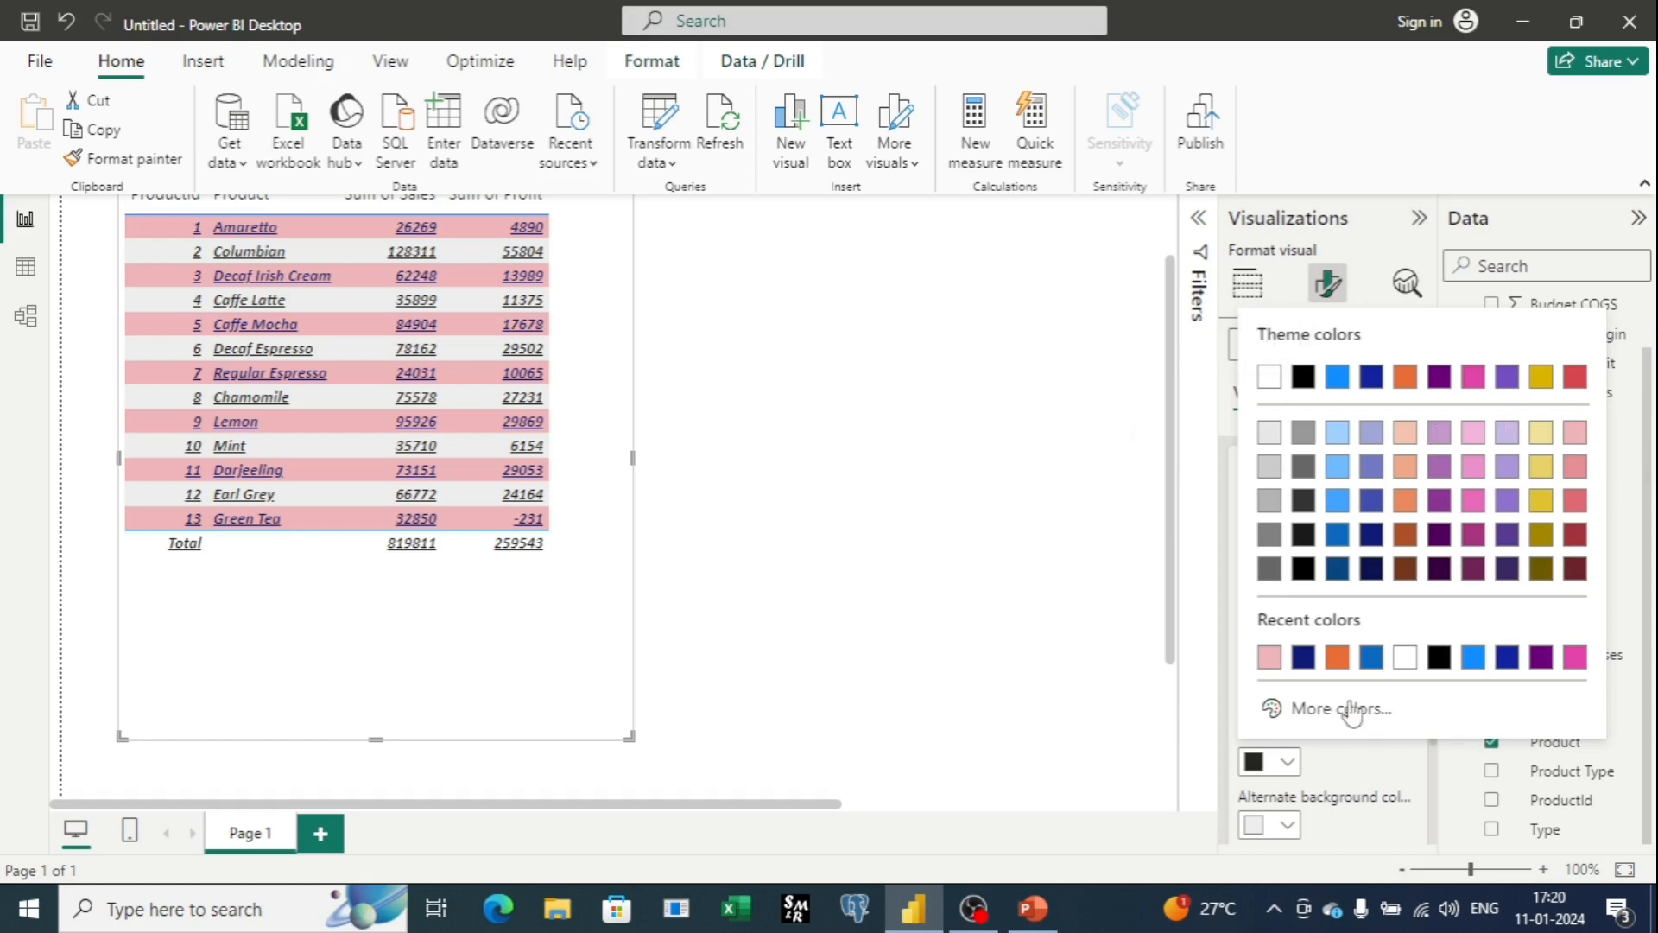
pyautogui.click(1441, 570)
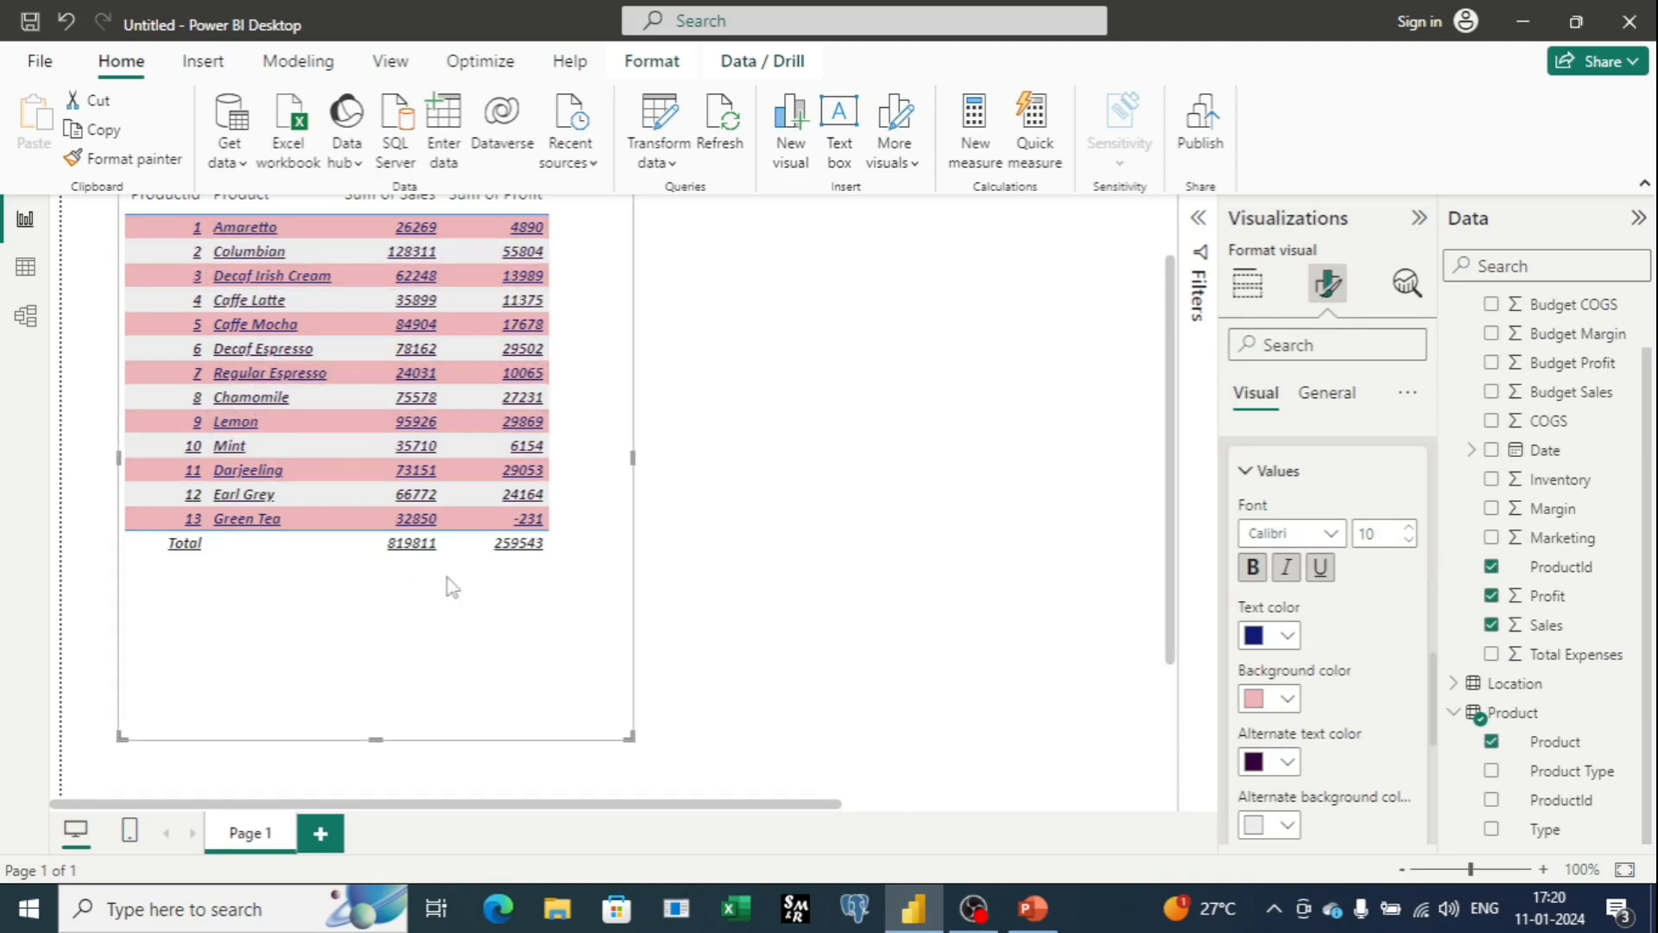
pyautogui.scroll(-1, 1303, 704)
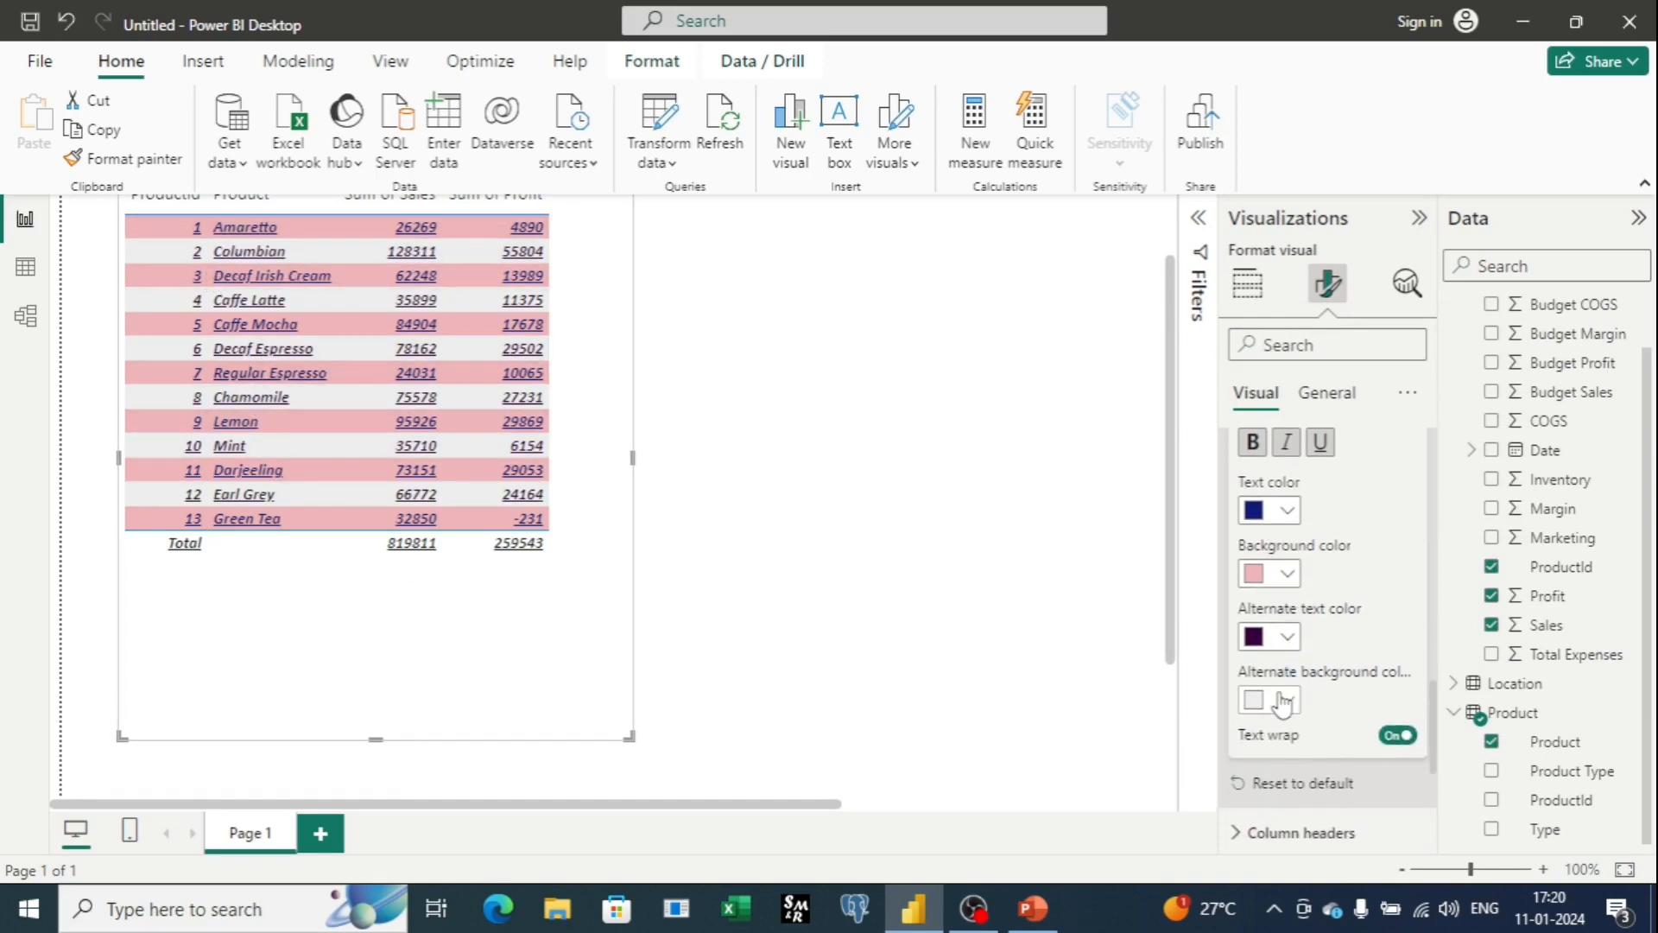
pyautogui.click(1287, 703)
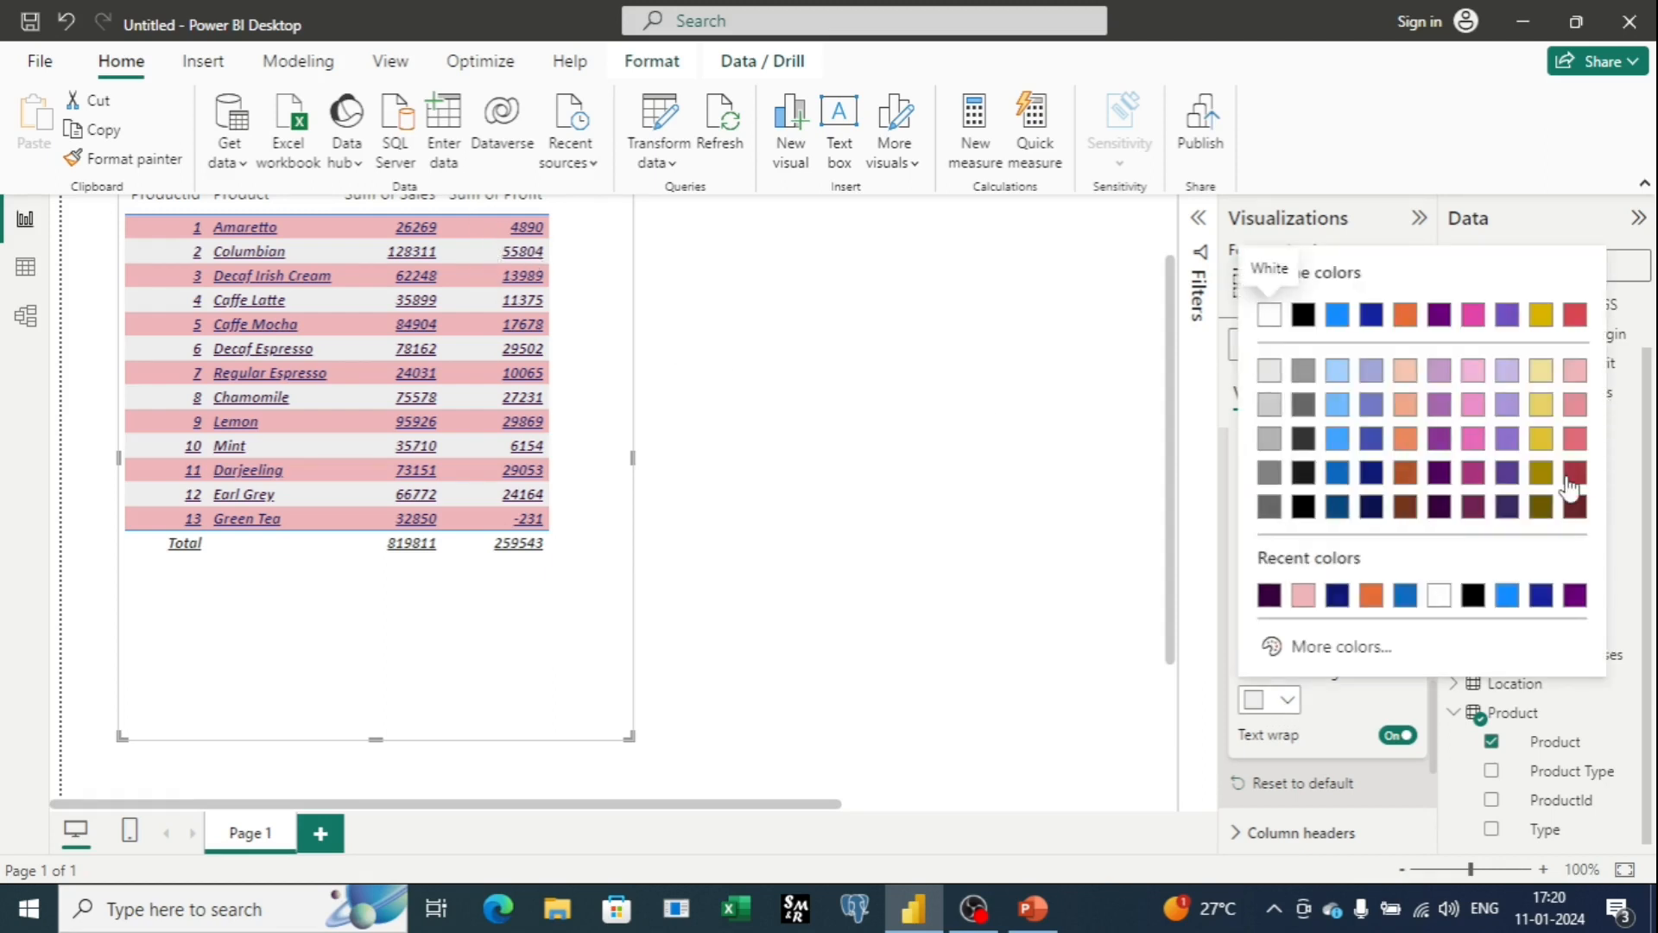
pyautogui.click(1543, 436)
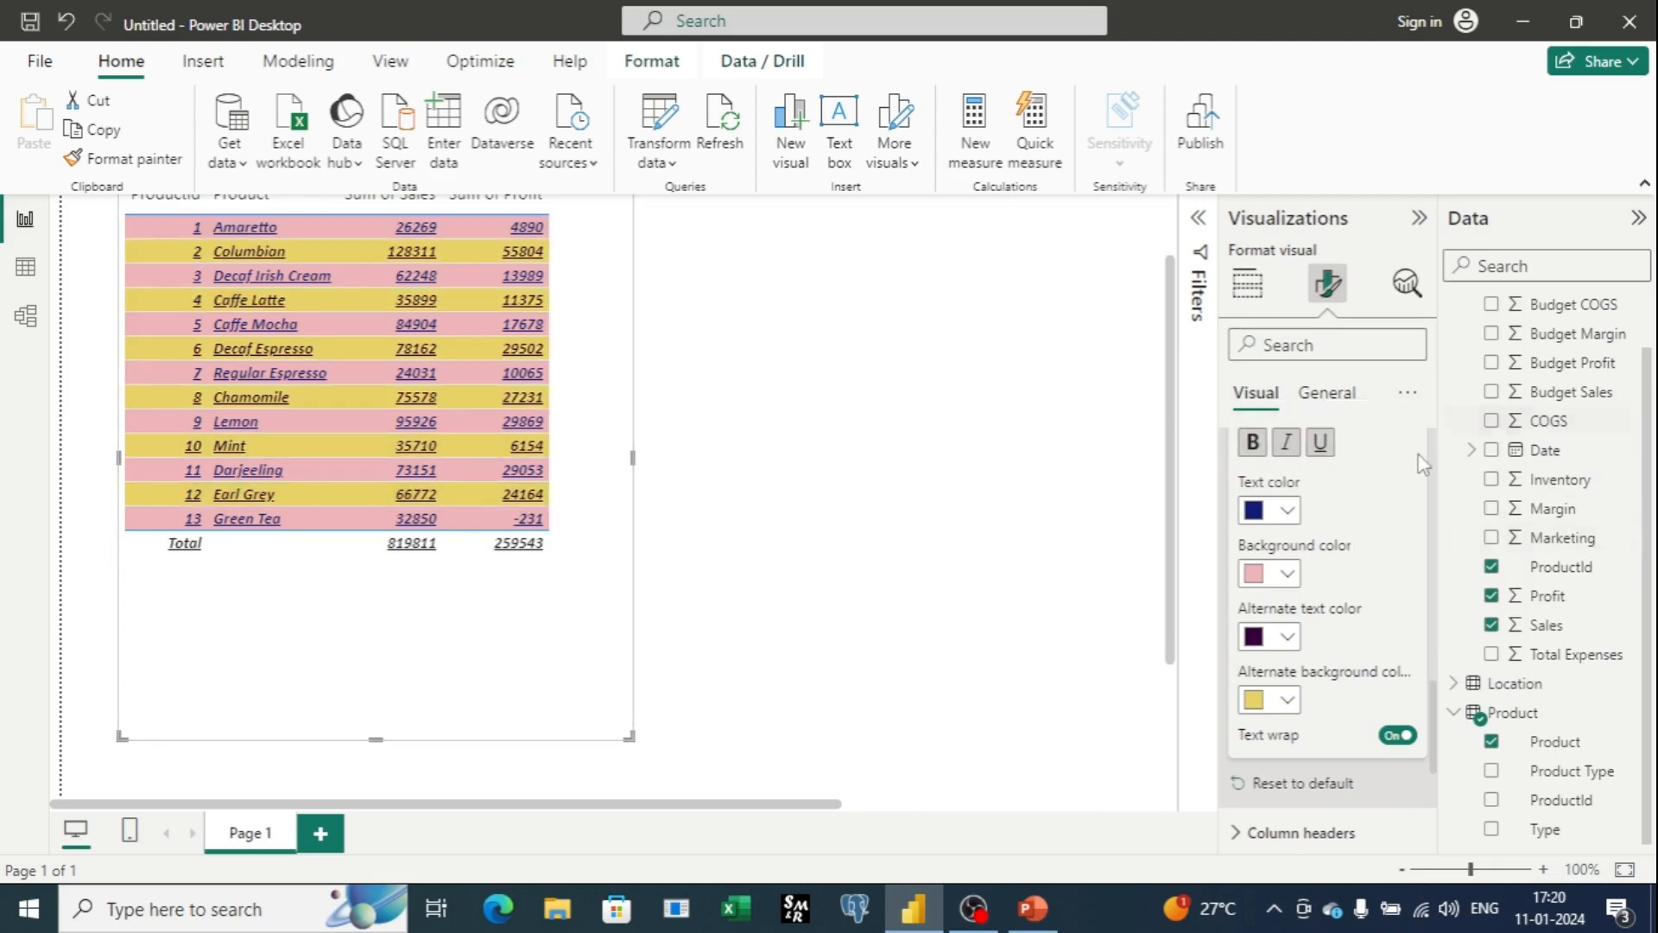
# Turn text wrap for the table's values off and on again
pyautogui.scroll(-1, 1335, 460)
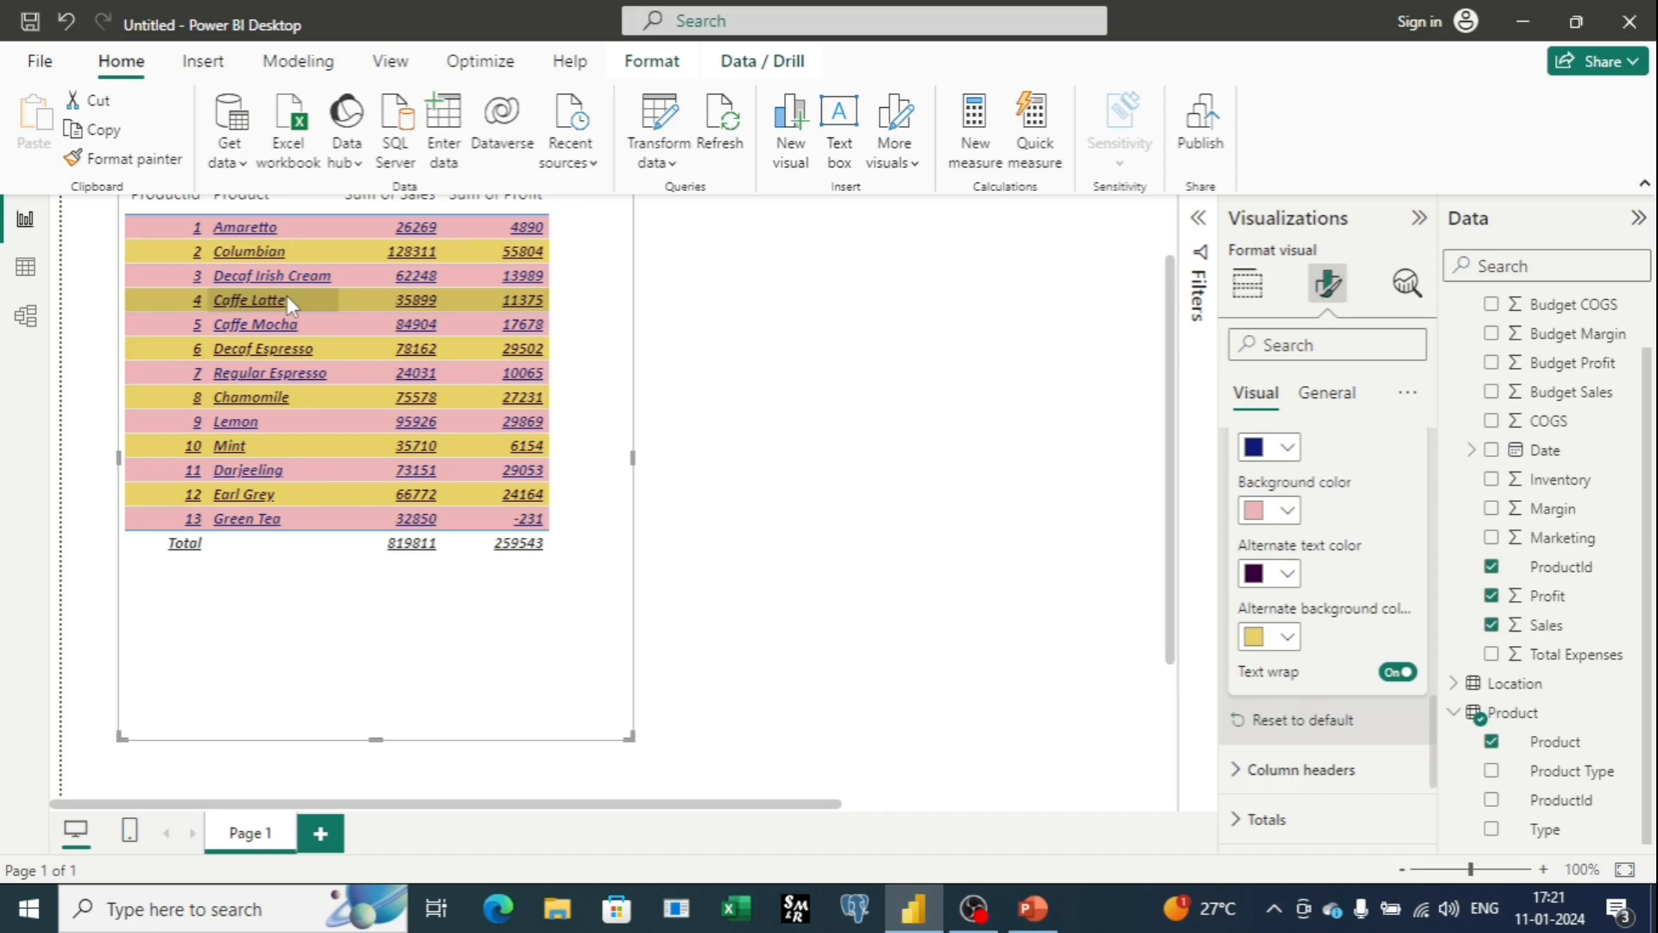
pyautogui.click(1399, 673)
pyautogui.click(1399, 674)
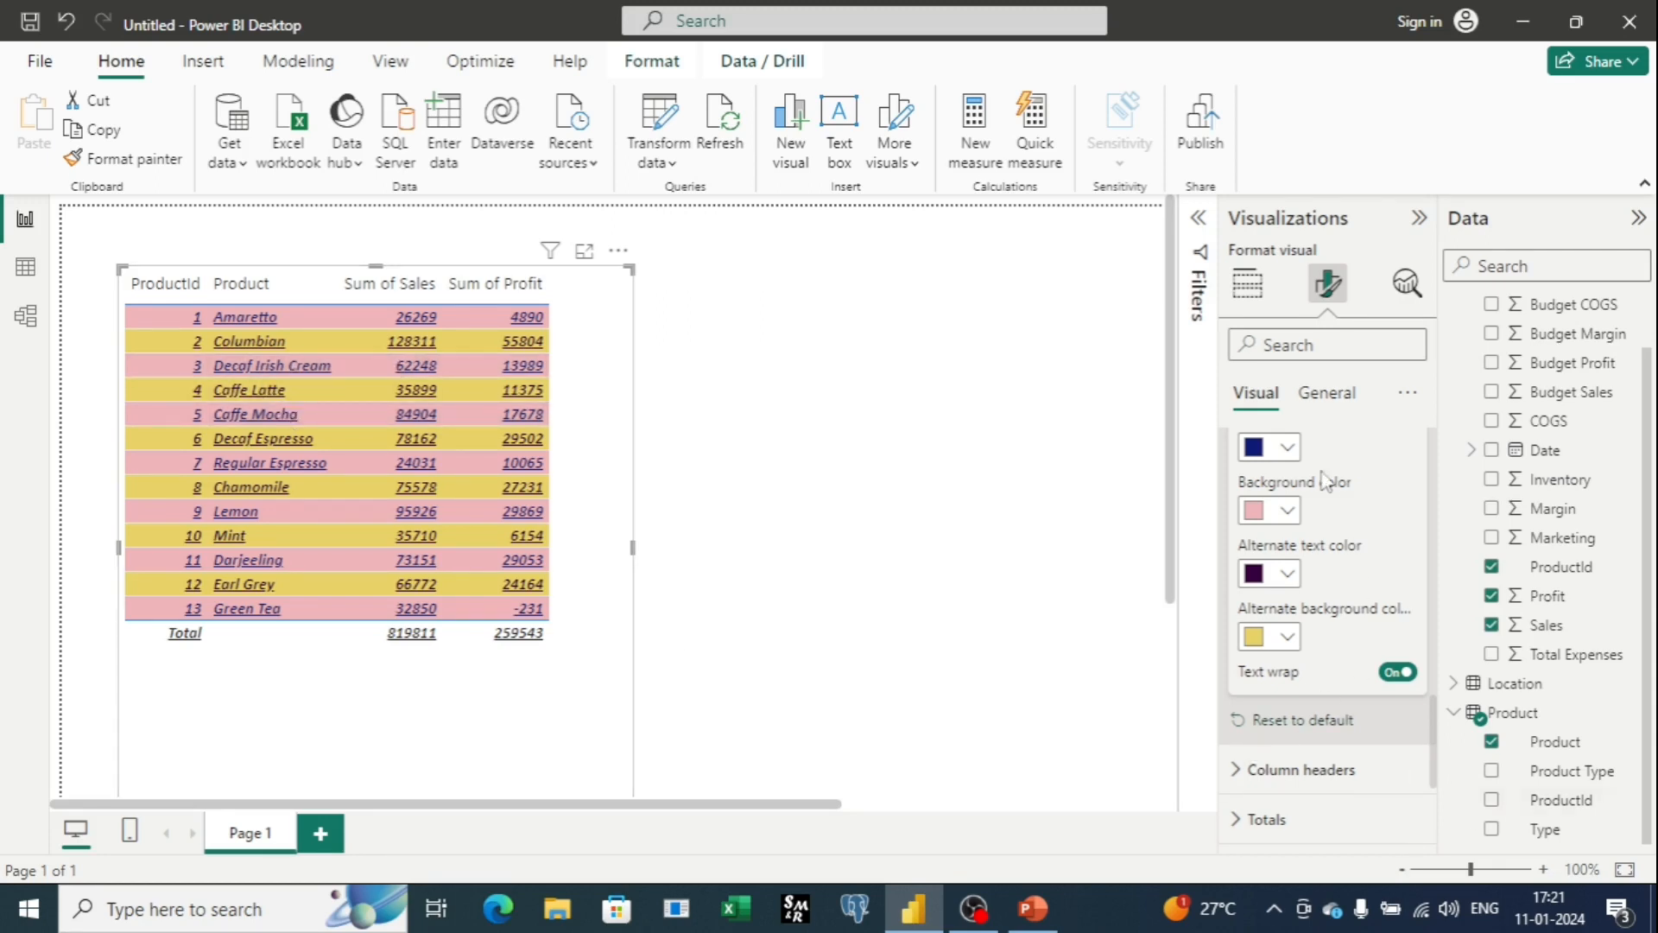
# Reset the formatting of the table's values to default
pyautogui.scroll(3, 1325, 484)
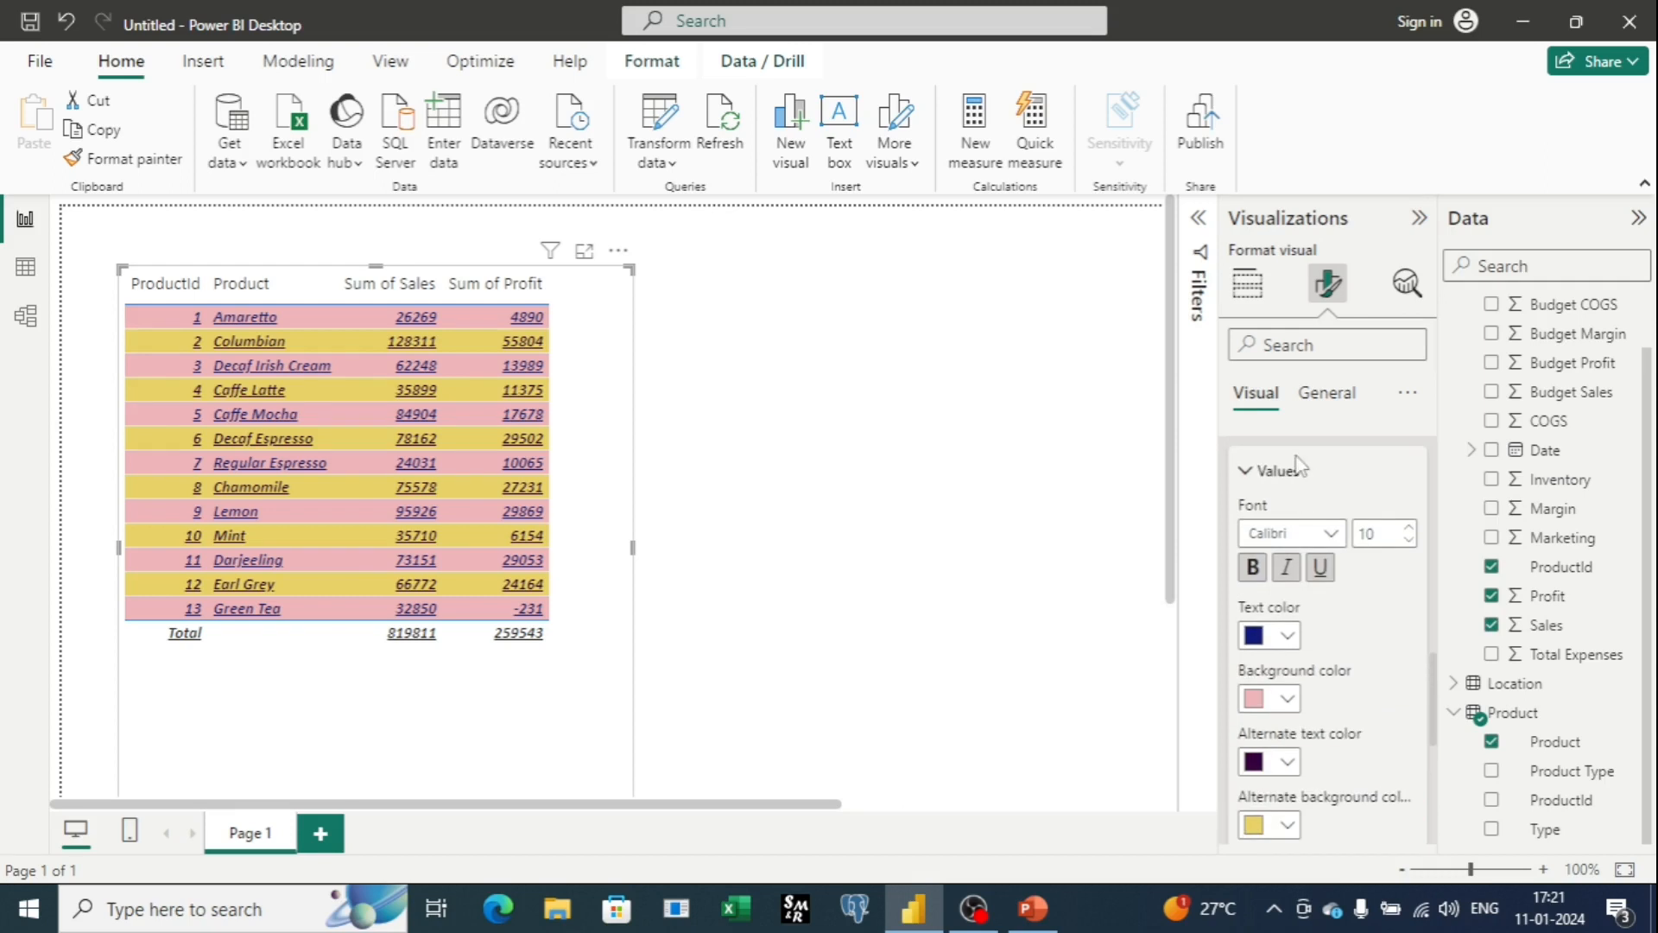
pyautogui.scroll(-5, 1296, 464)
pyautogui.click(1311, 489)
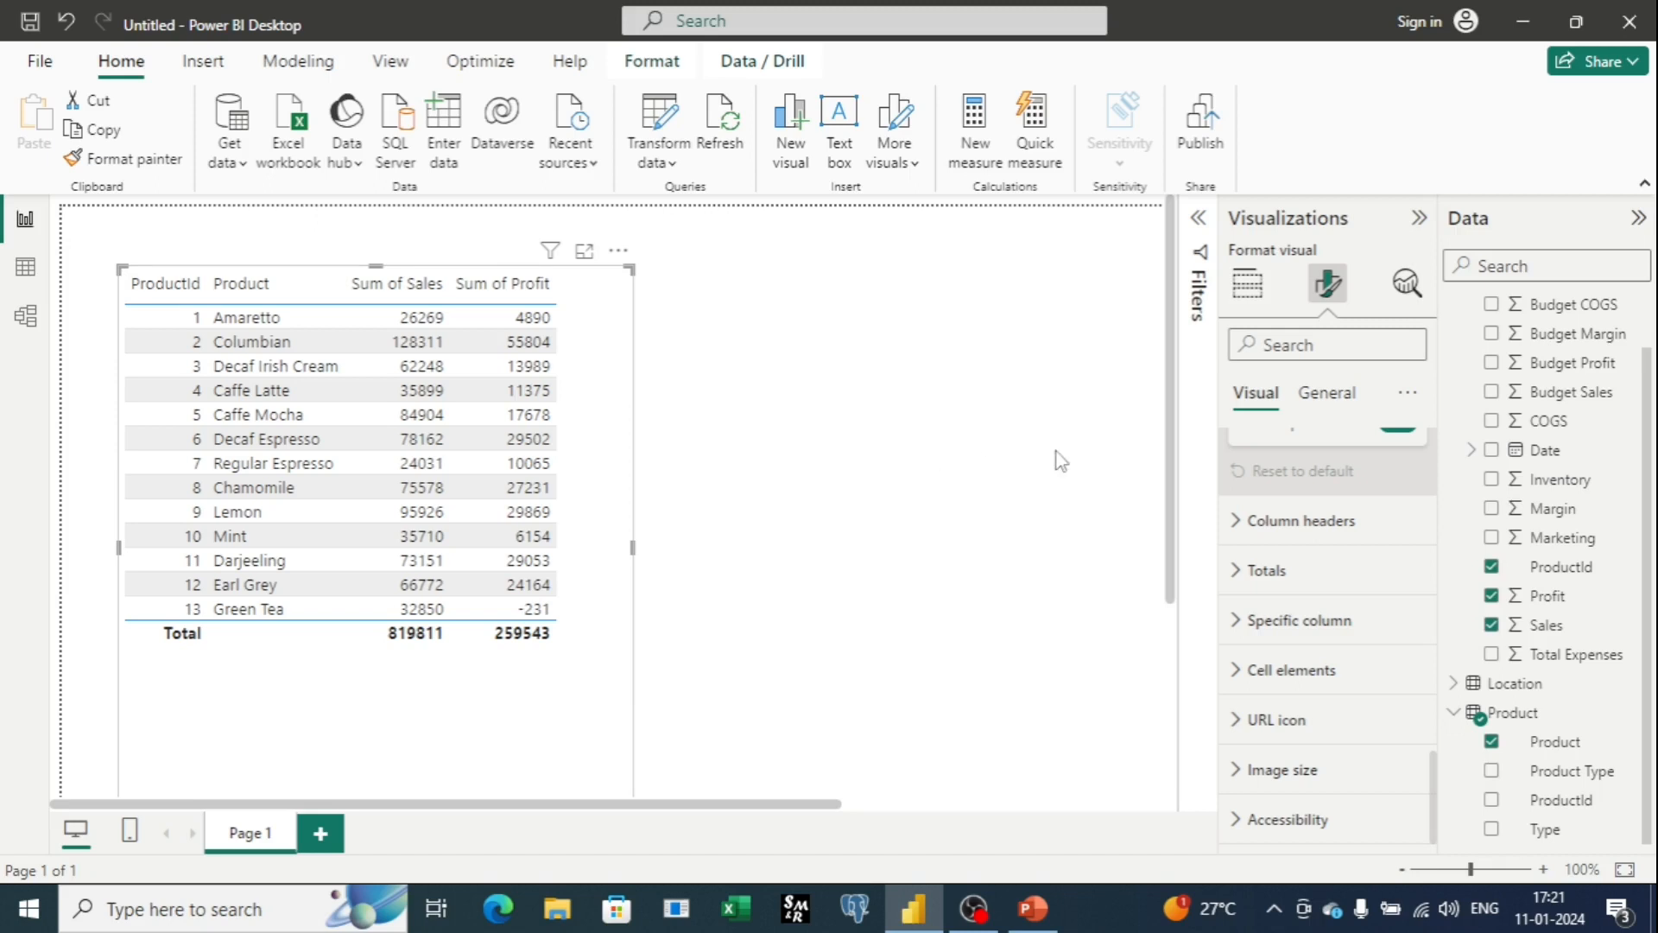
# Set the font of the table's column headers to Segoe UI Bold
pyautogui.scroll(-2, 1058, 460)
pyautogui.click(1309, 527)
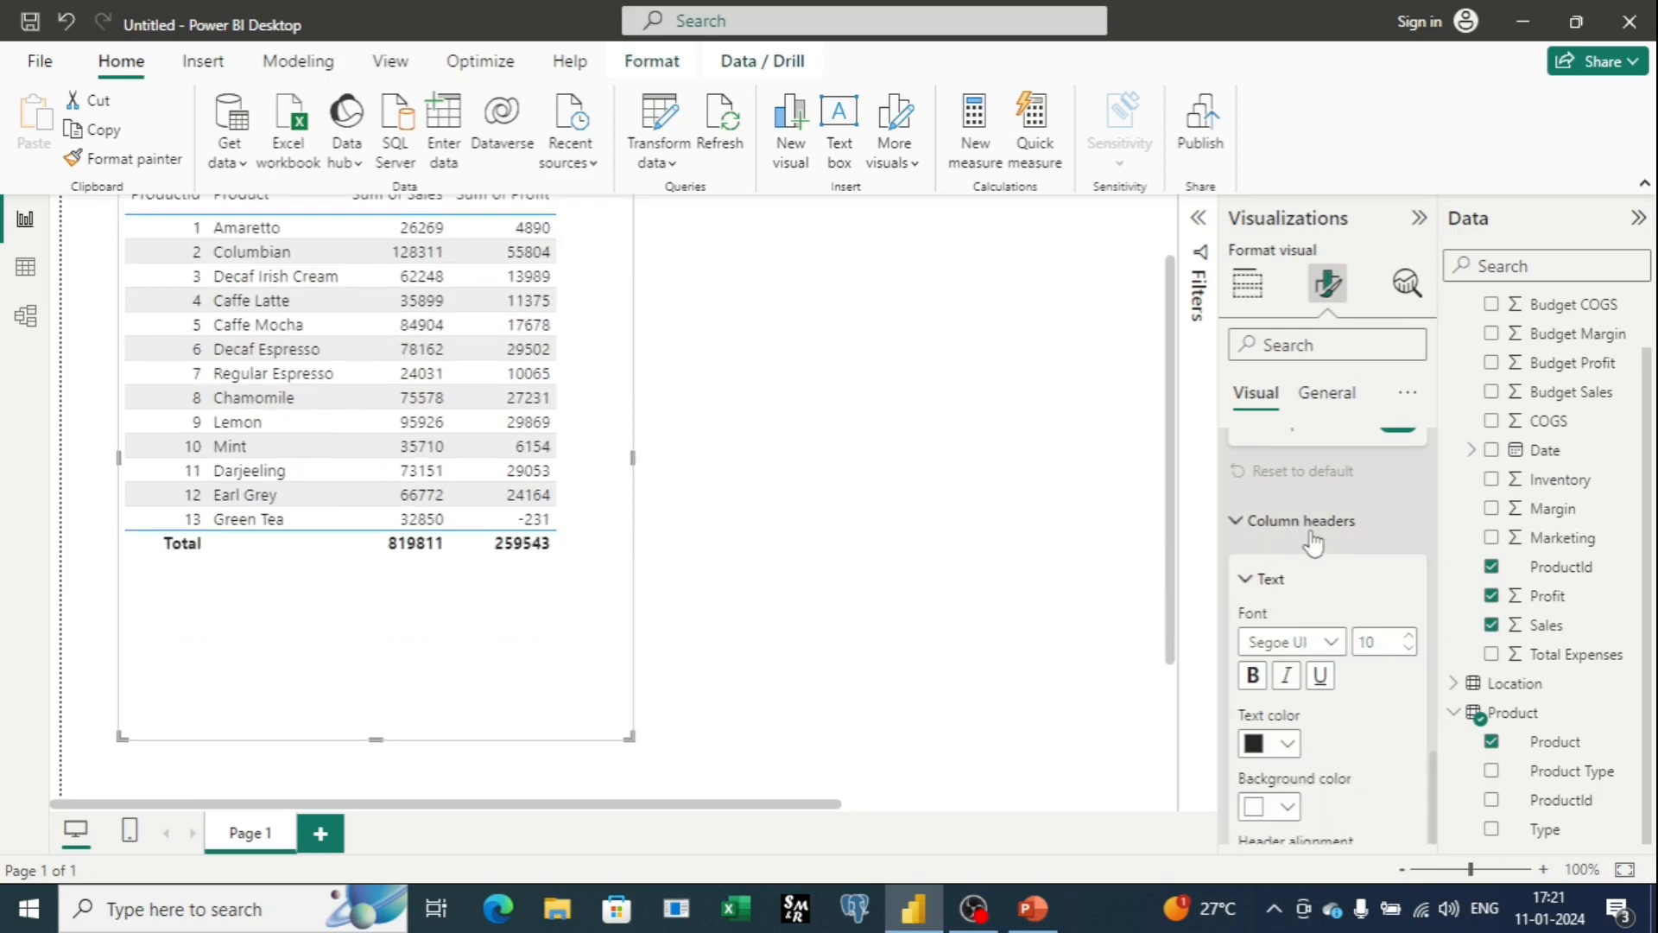
pyautogui.scroll(2, 782, 521)
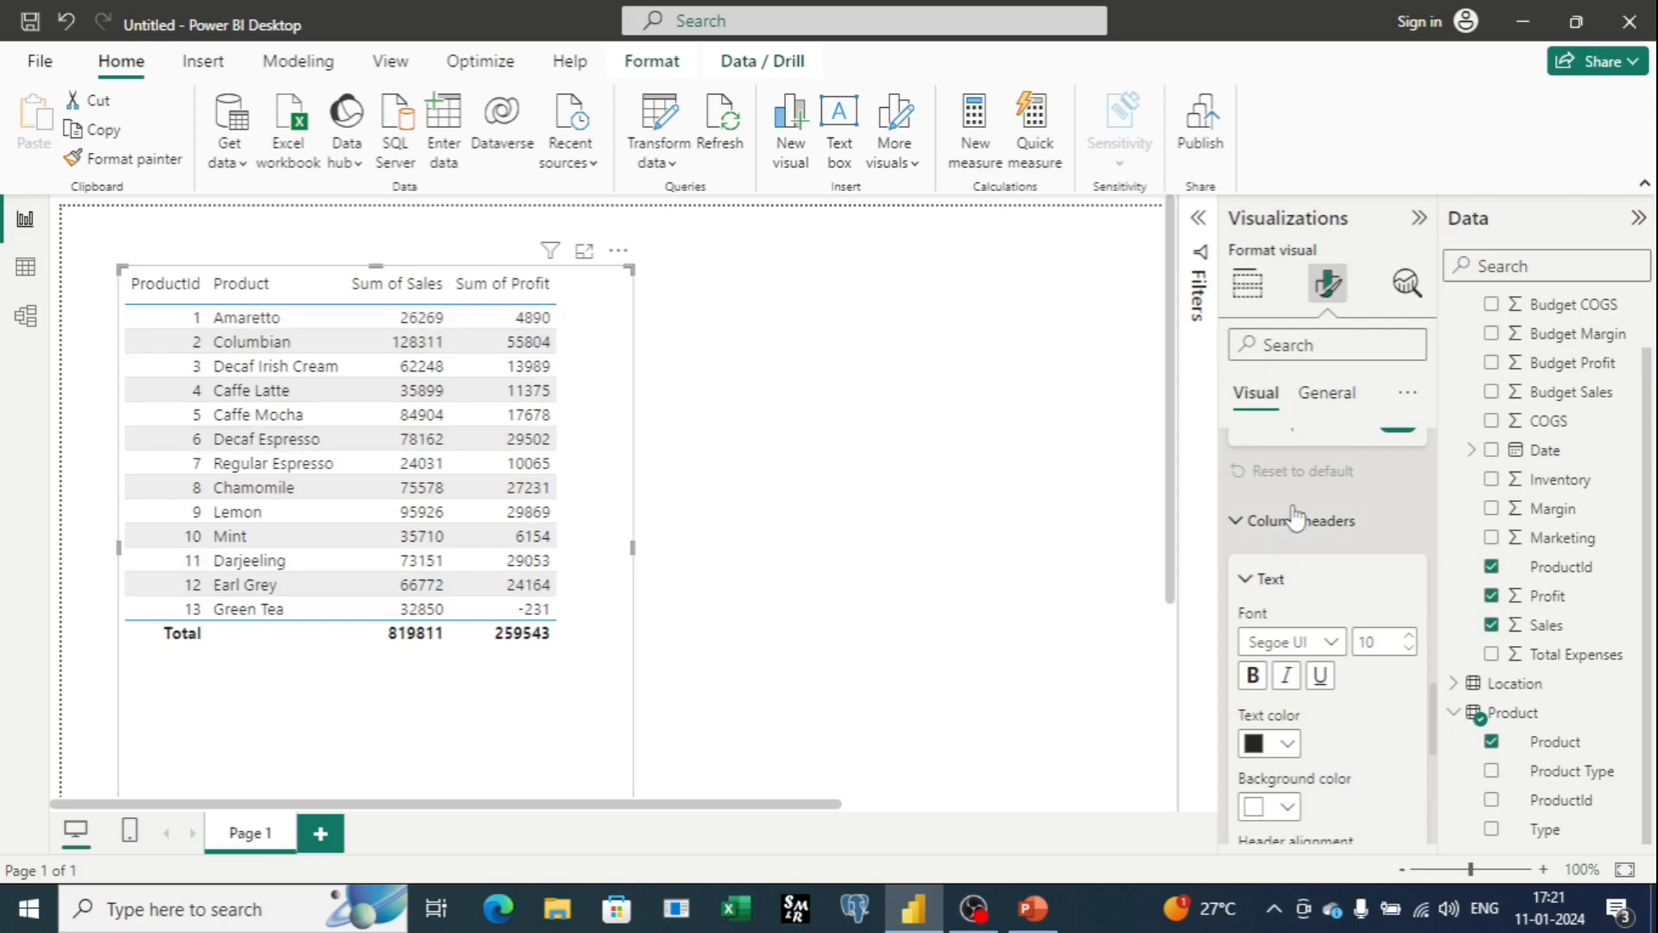
pyautogui.scroll(2, 1299, 447)
pyautogui.scroll(6, 1298, 448)
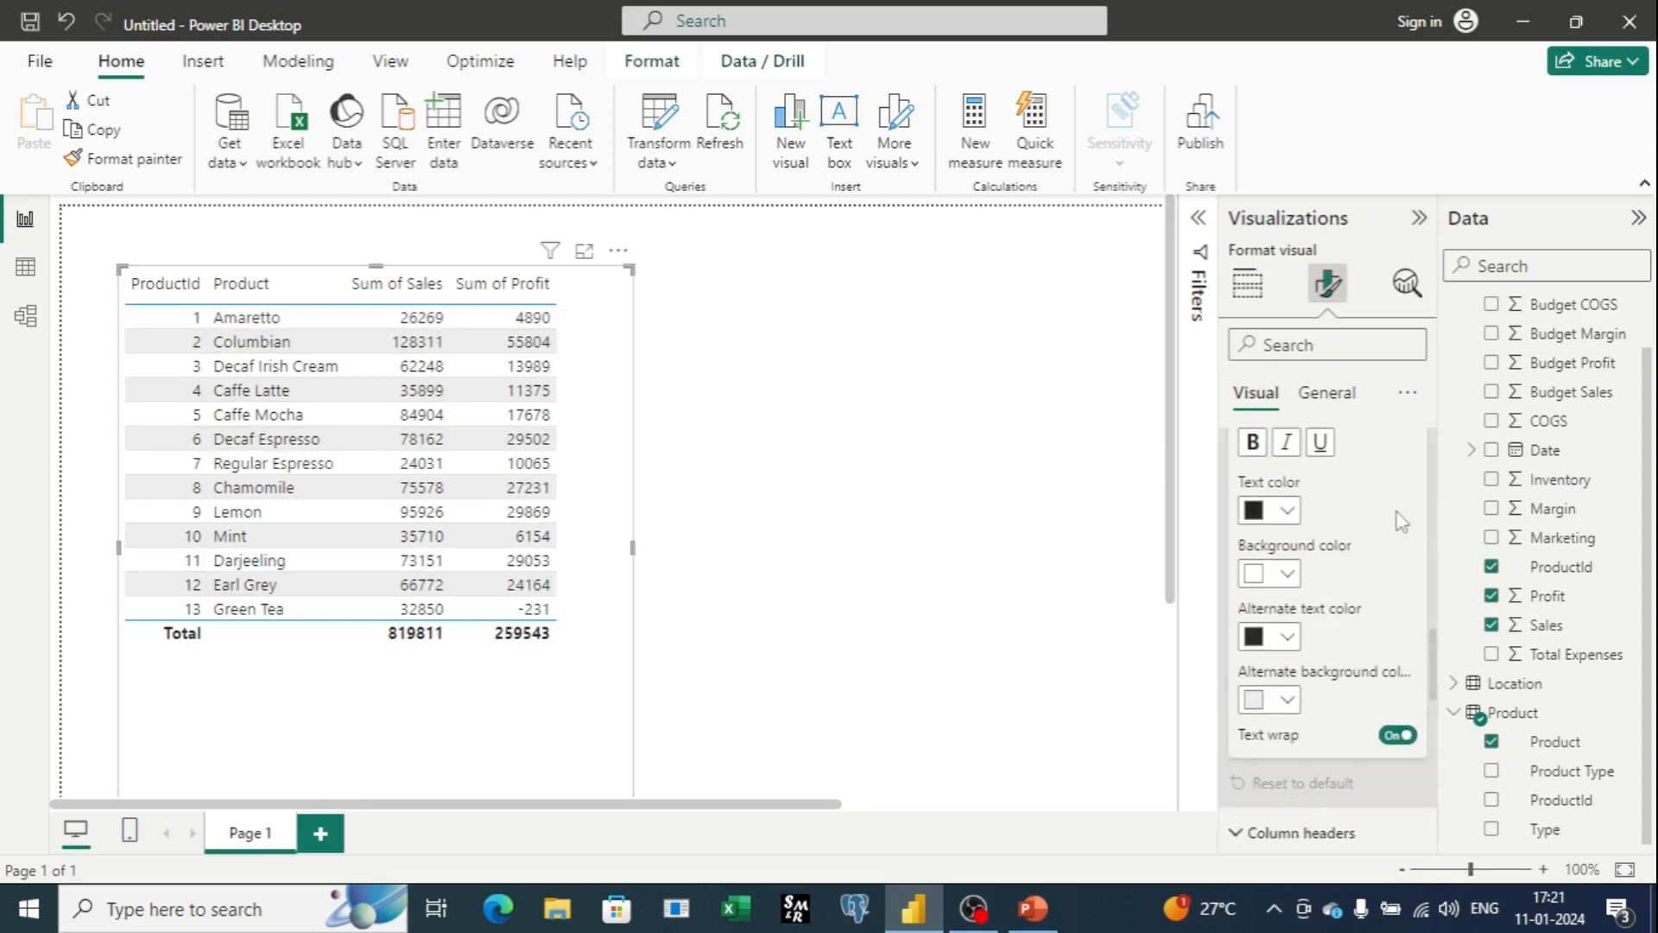
pyautogui.click(1246, 493)
pyautogui.scroll(-1, 1377, 530)
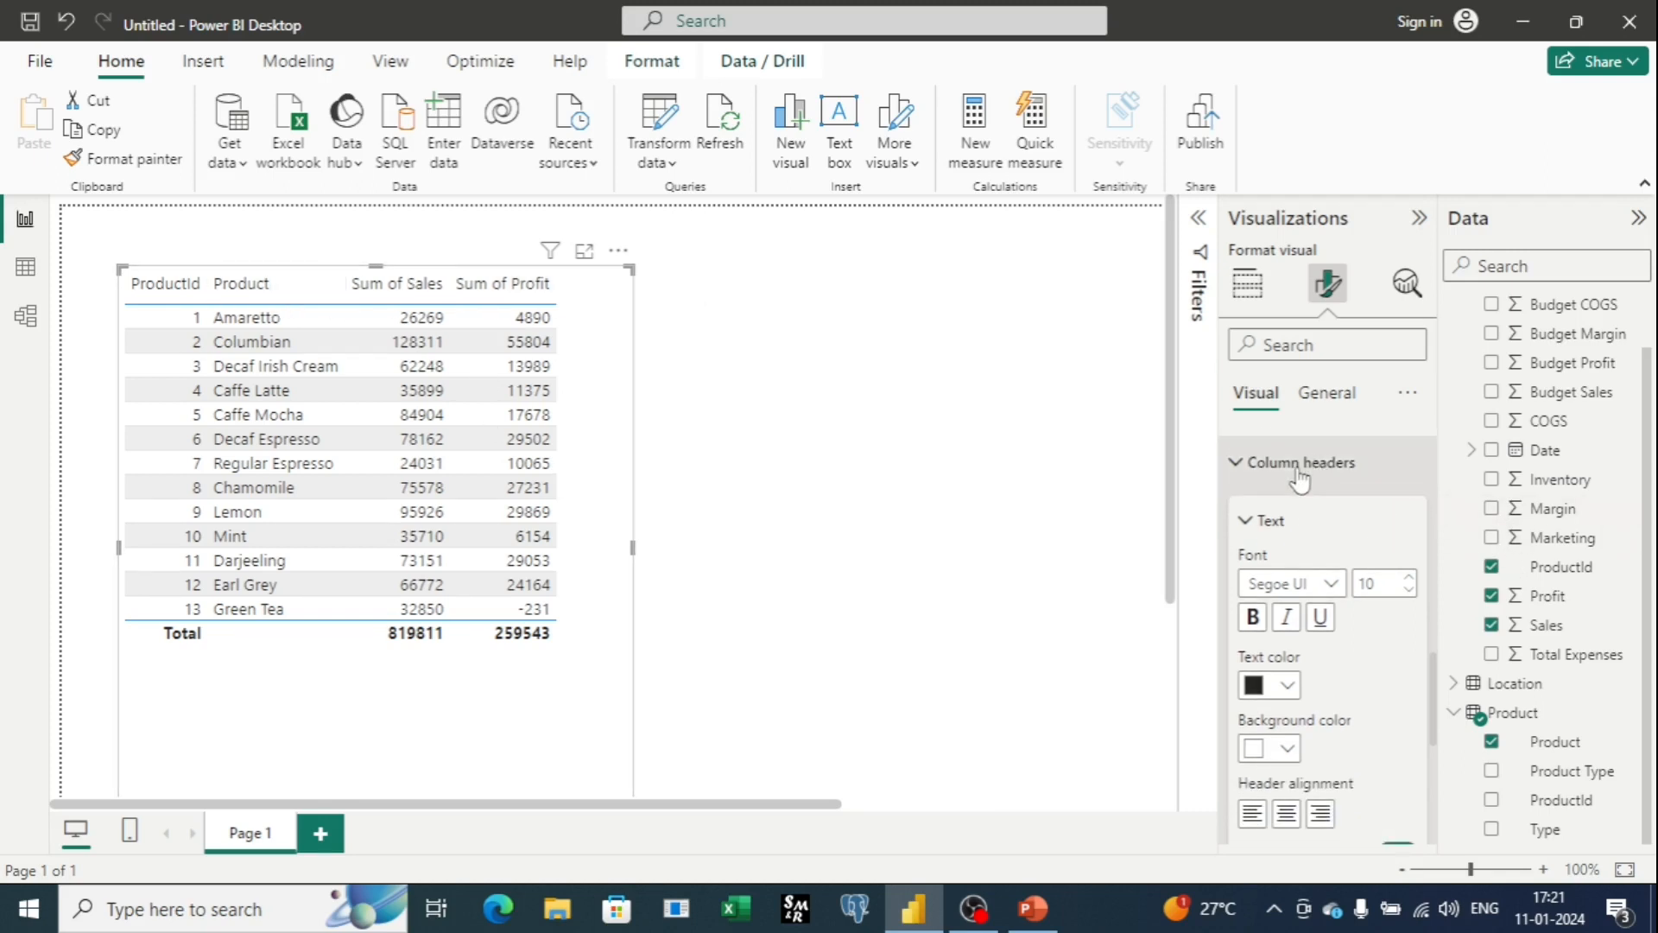
pyautogui.scroll(-1, 1302, 484)
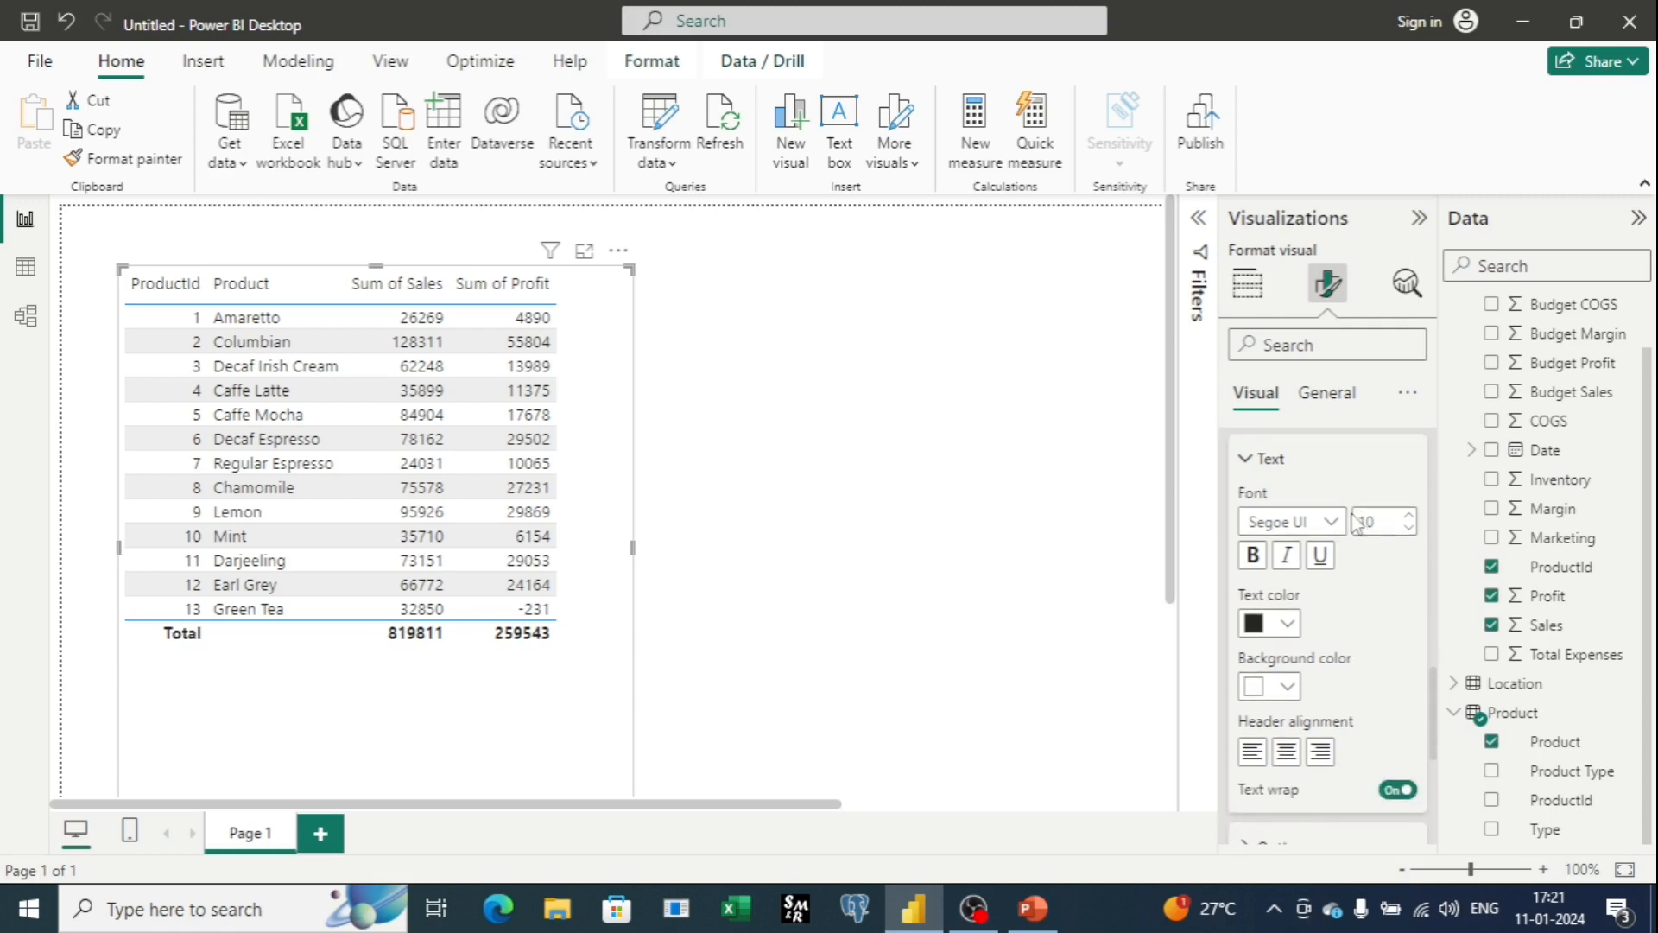
pyautogui.click(1331, 521)
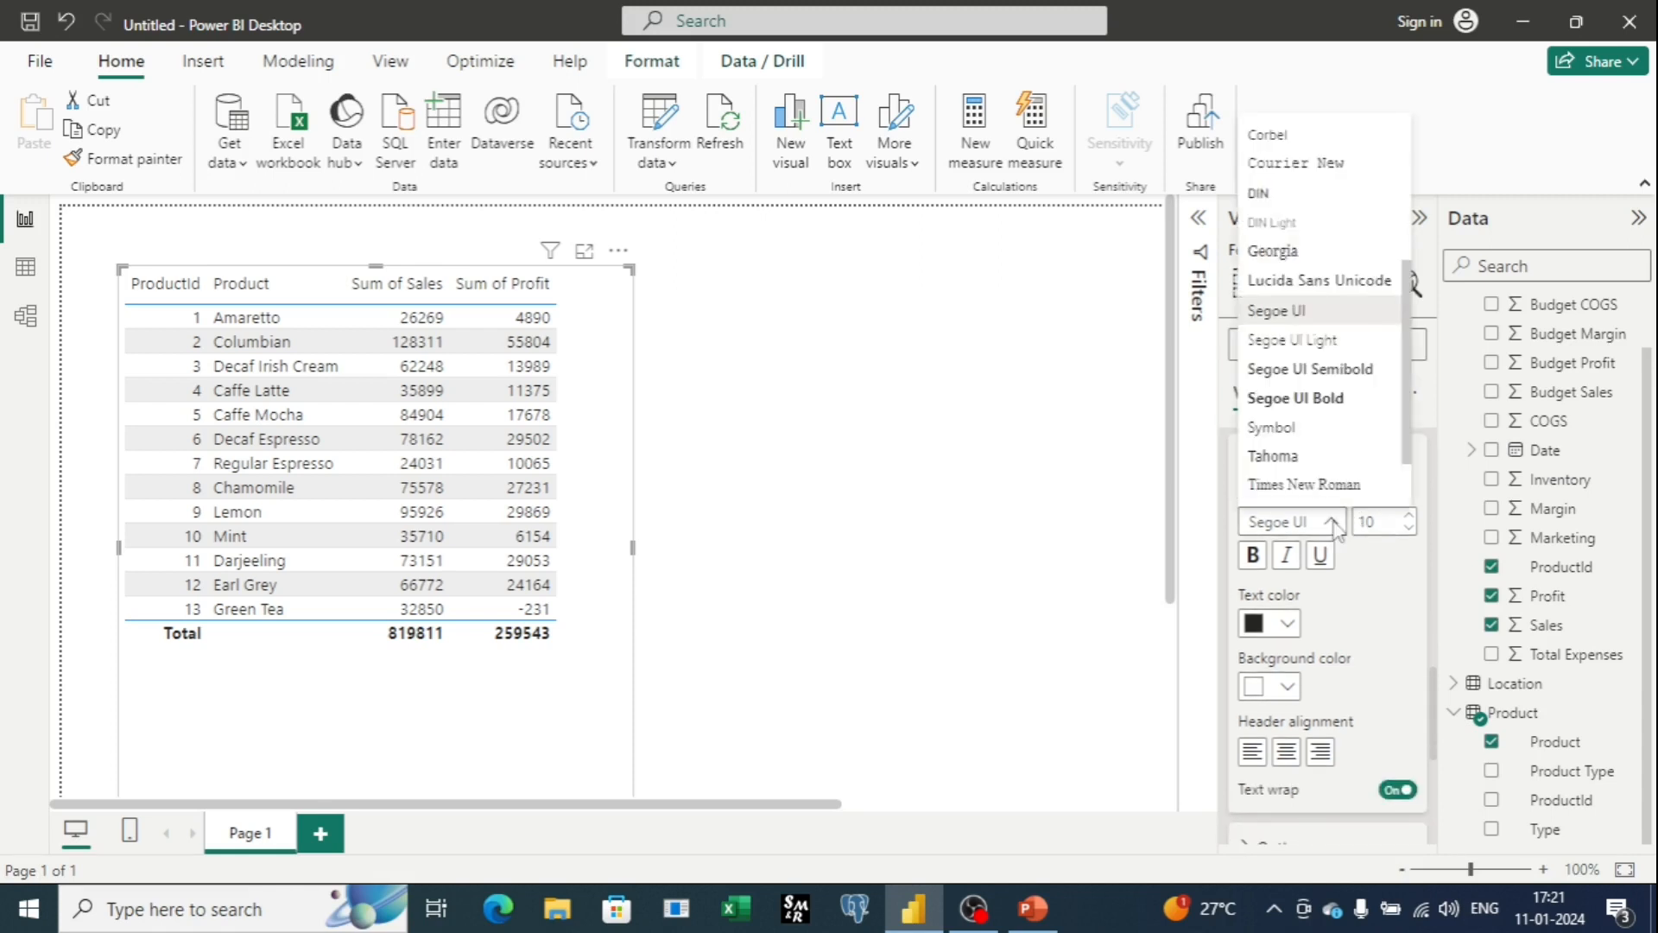
pyautogui.click(1313, 400)
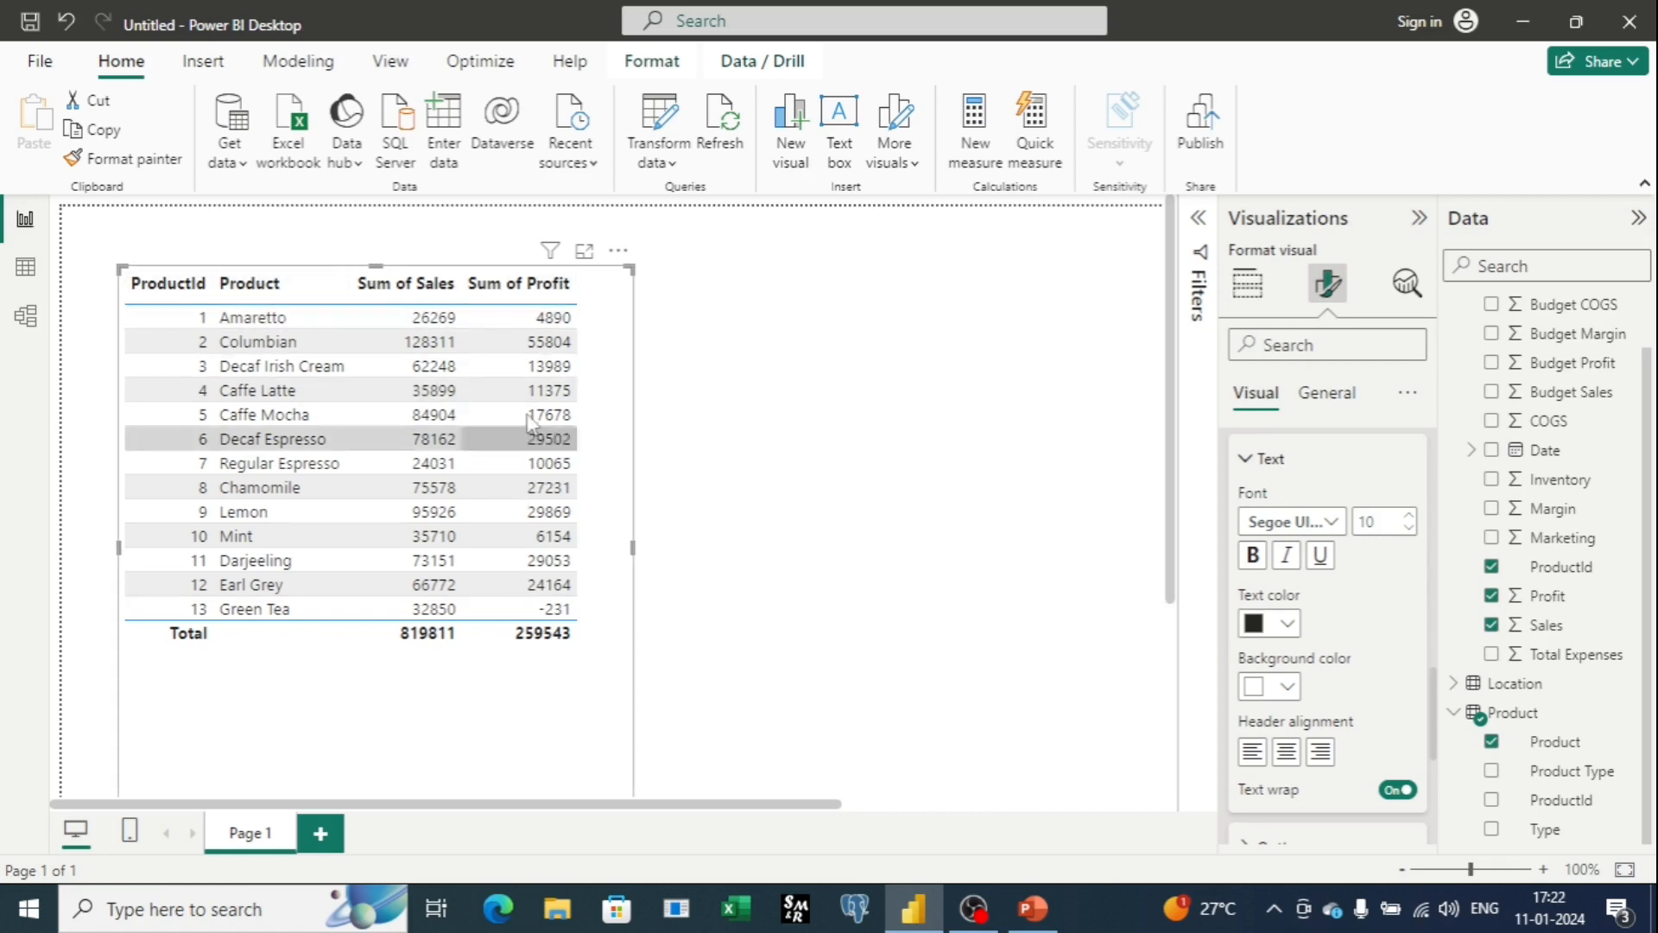
# Raise the column headers' font size to 14 and bring it back down to 10
pyautogui.click(1409, 515)
pyautogui.click(1410, 514)
pyautogui.click(1409, 516)
pyautogui.click(1410, 515)
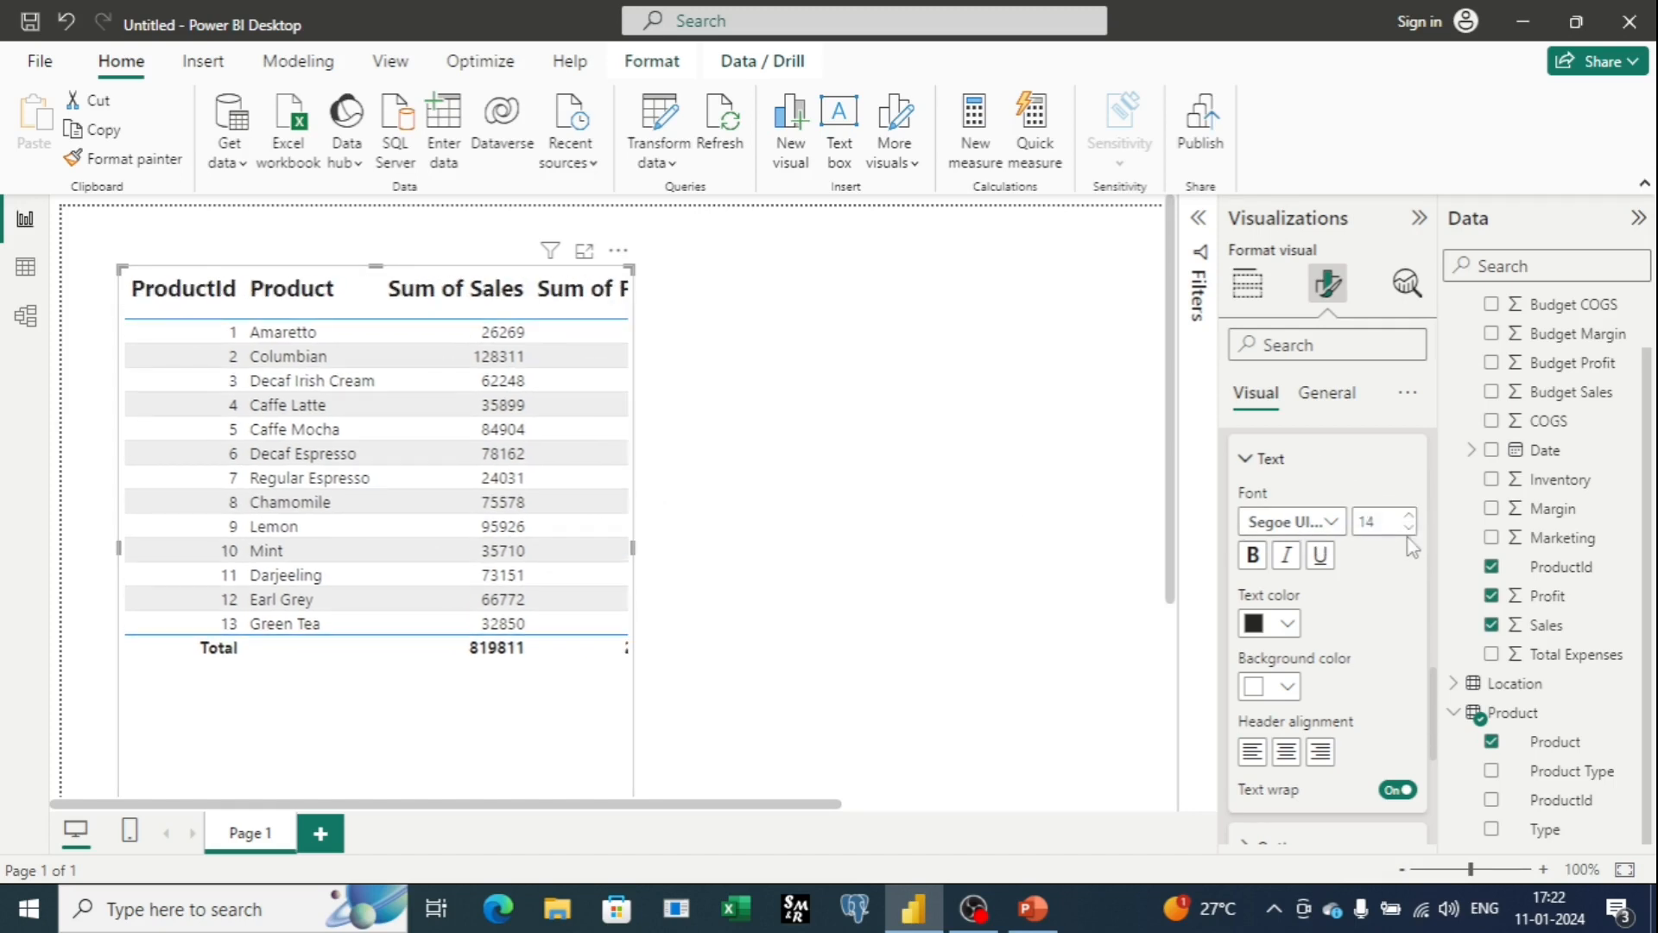
pyautogui.click(1409, 531)
pyautogui.click(1409, 531)
pyautogui.click(1409, 531)
pyautogui.click(1409, 531)
# Make the column header text bold, italic and underlined
pyautogui.click(1253, 563)
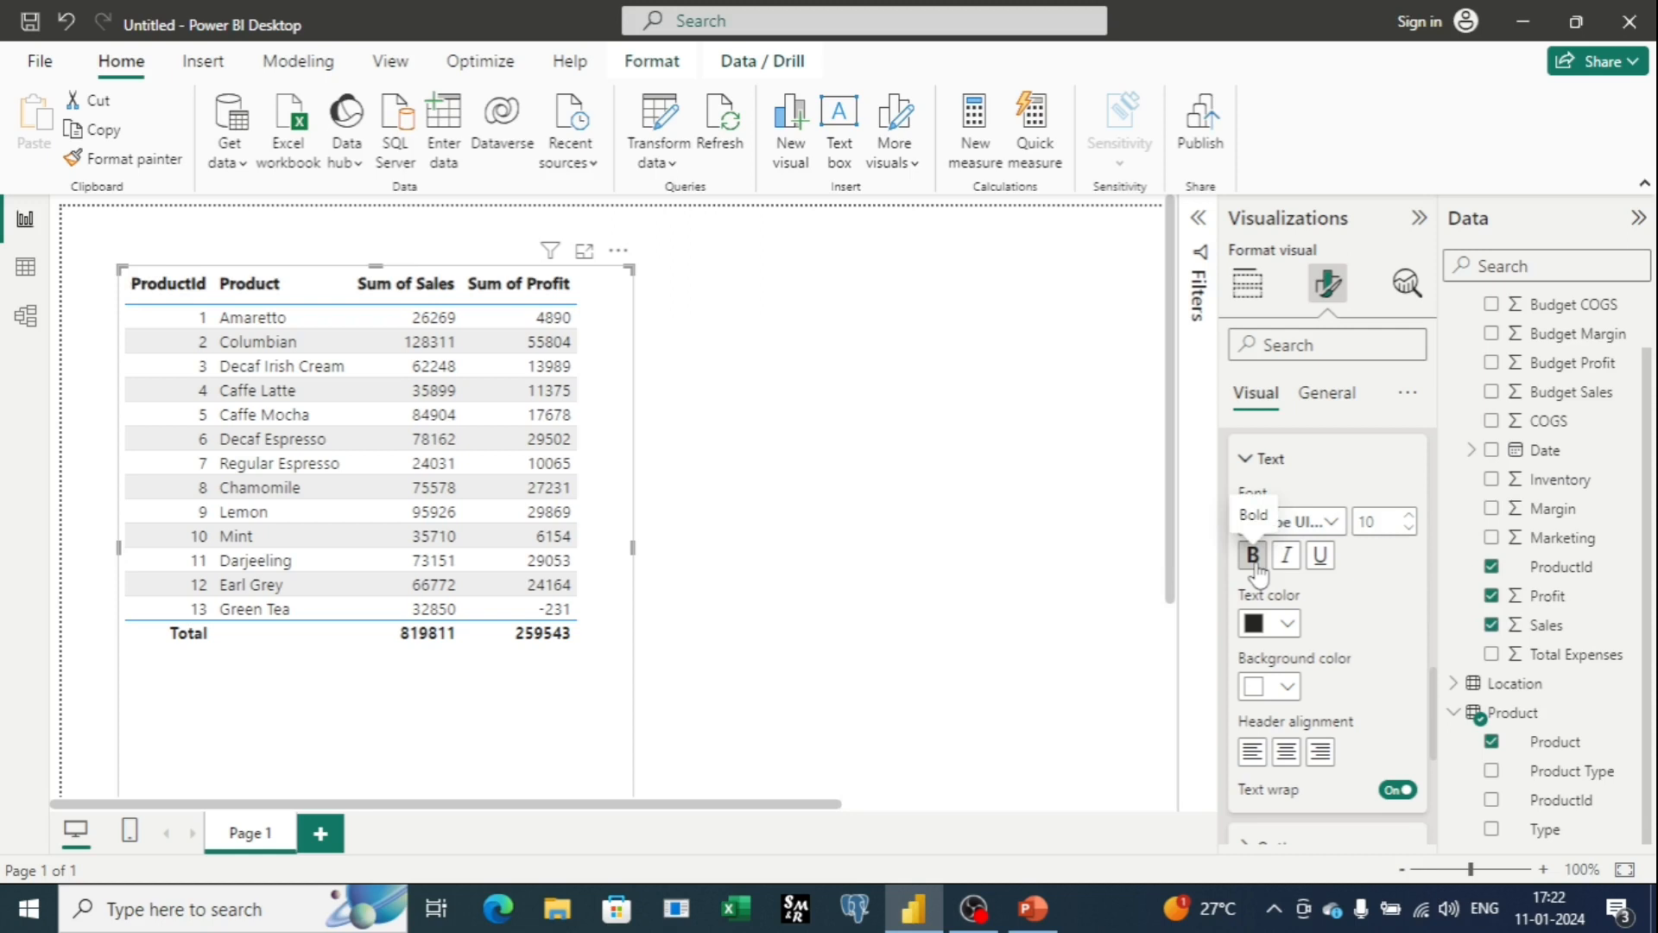
pyautogui.click(1286, 557)
pyautogui.click(1323, 560)
# Give the column headers a dark blue text color and a dark red background color
pyautogui.click(1280, 623)
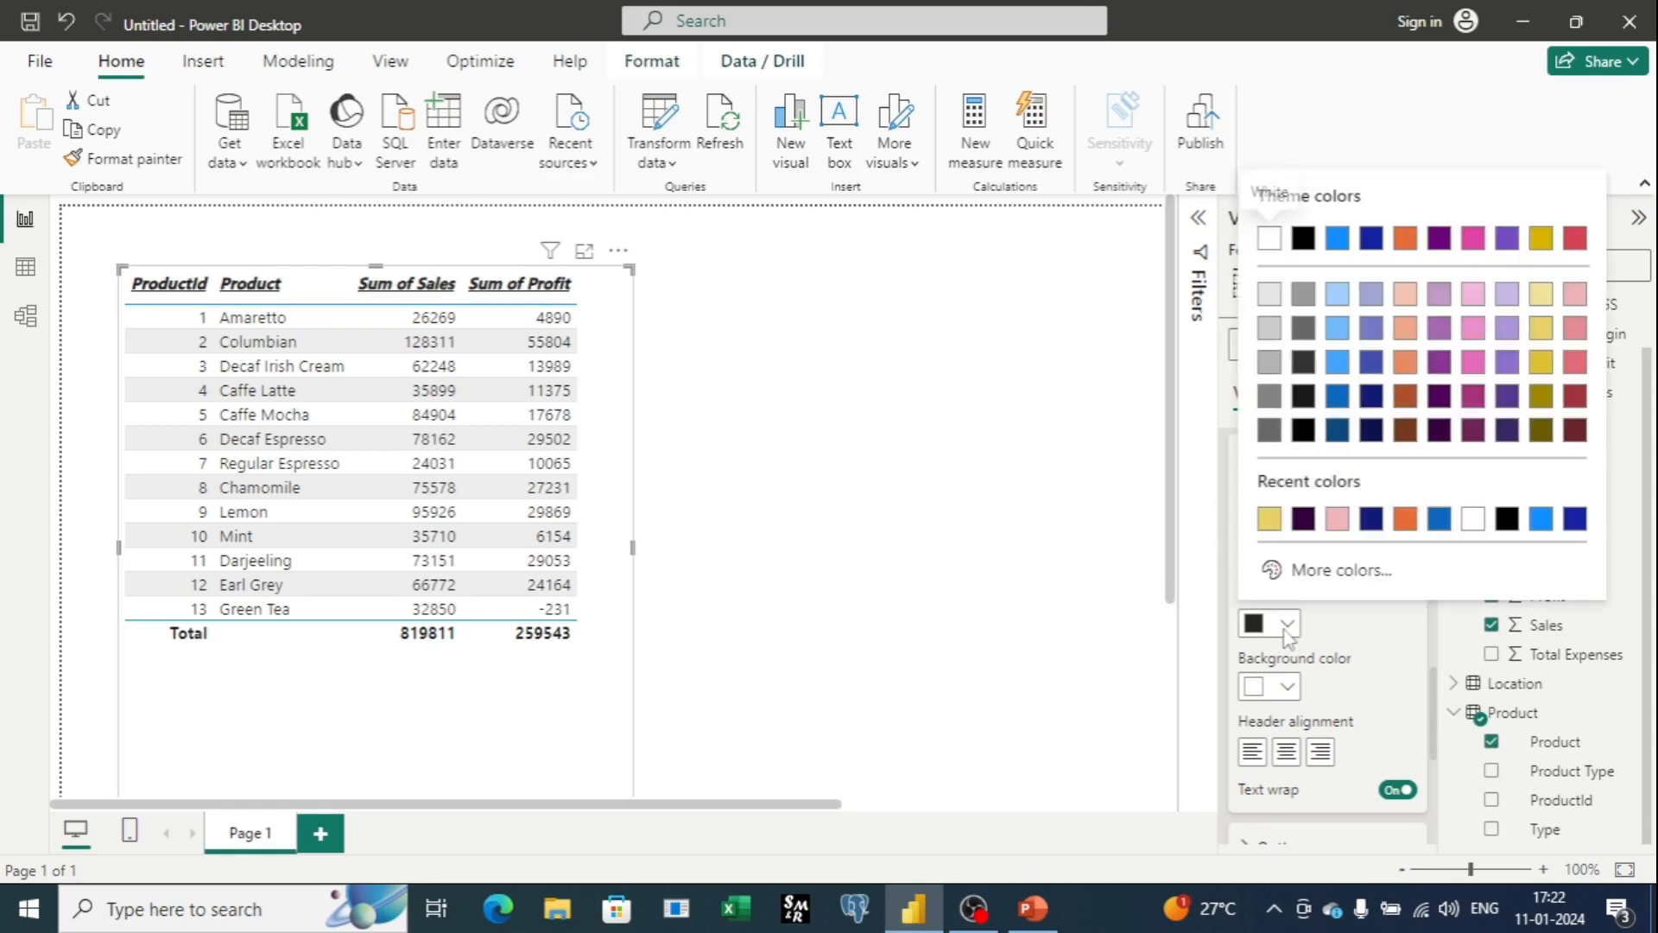
pyautogui.click(1367, 397)
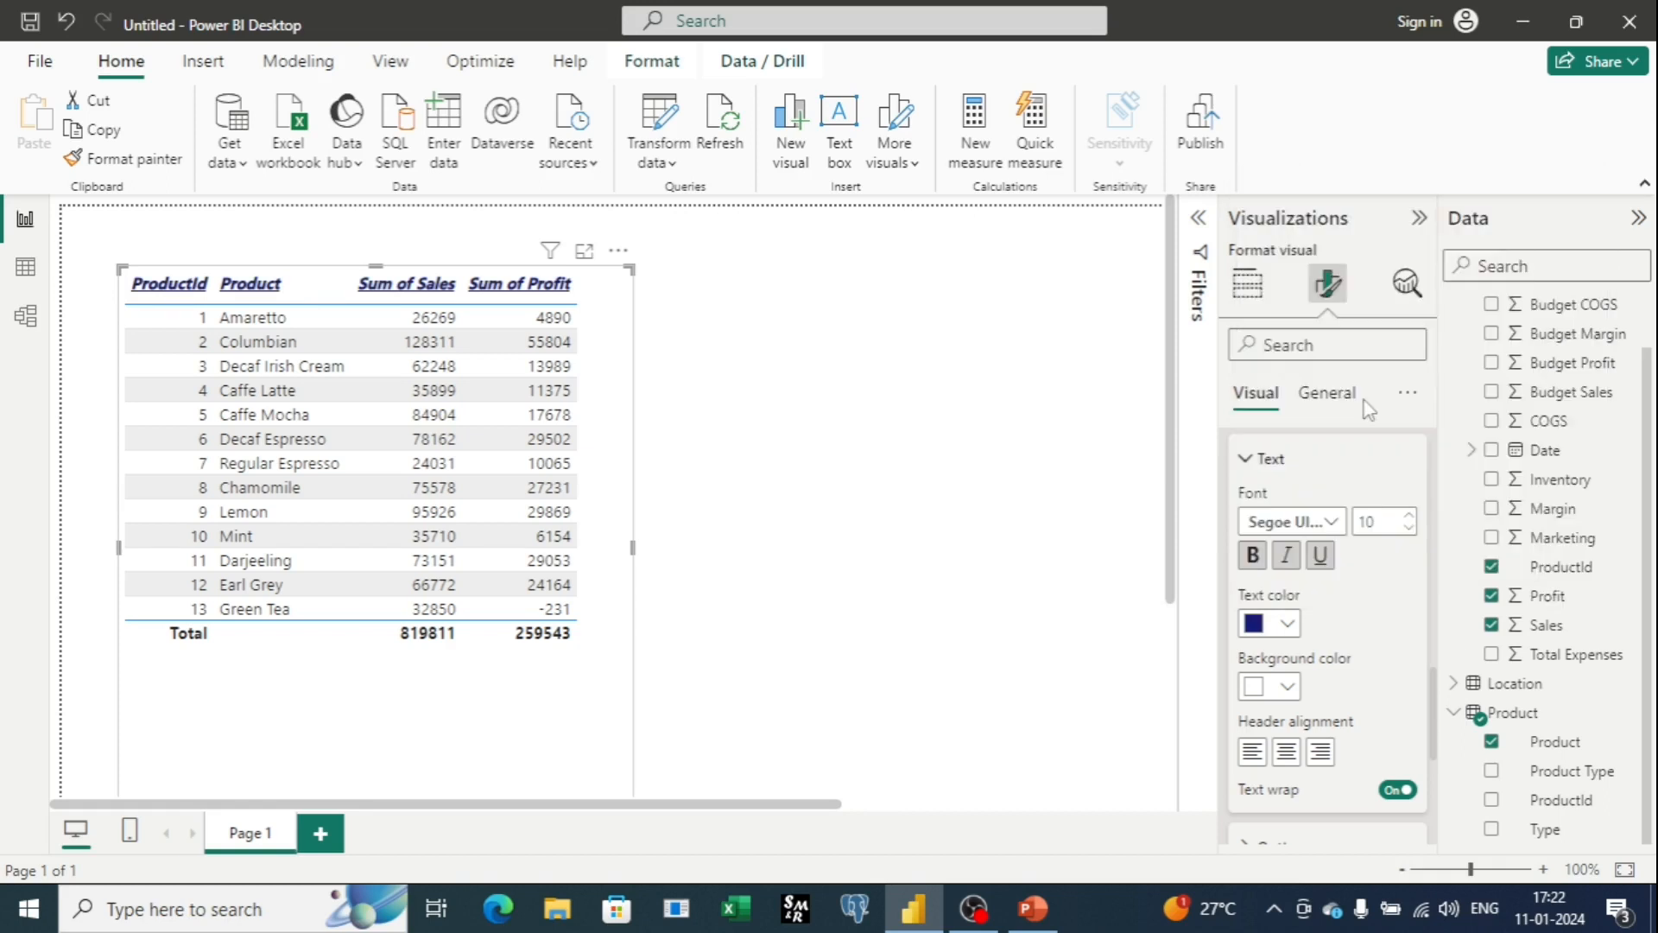
pyautogui.click(1285, 686)
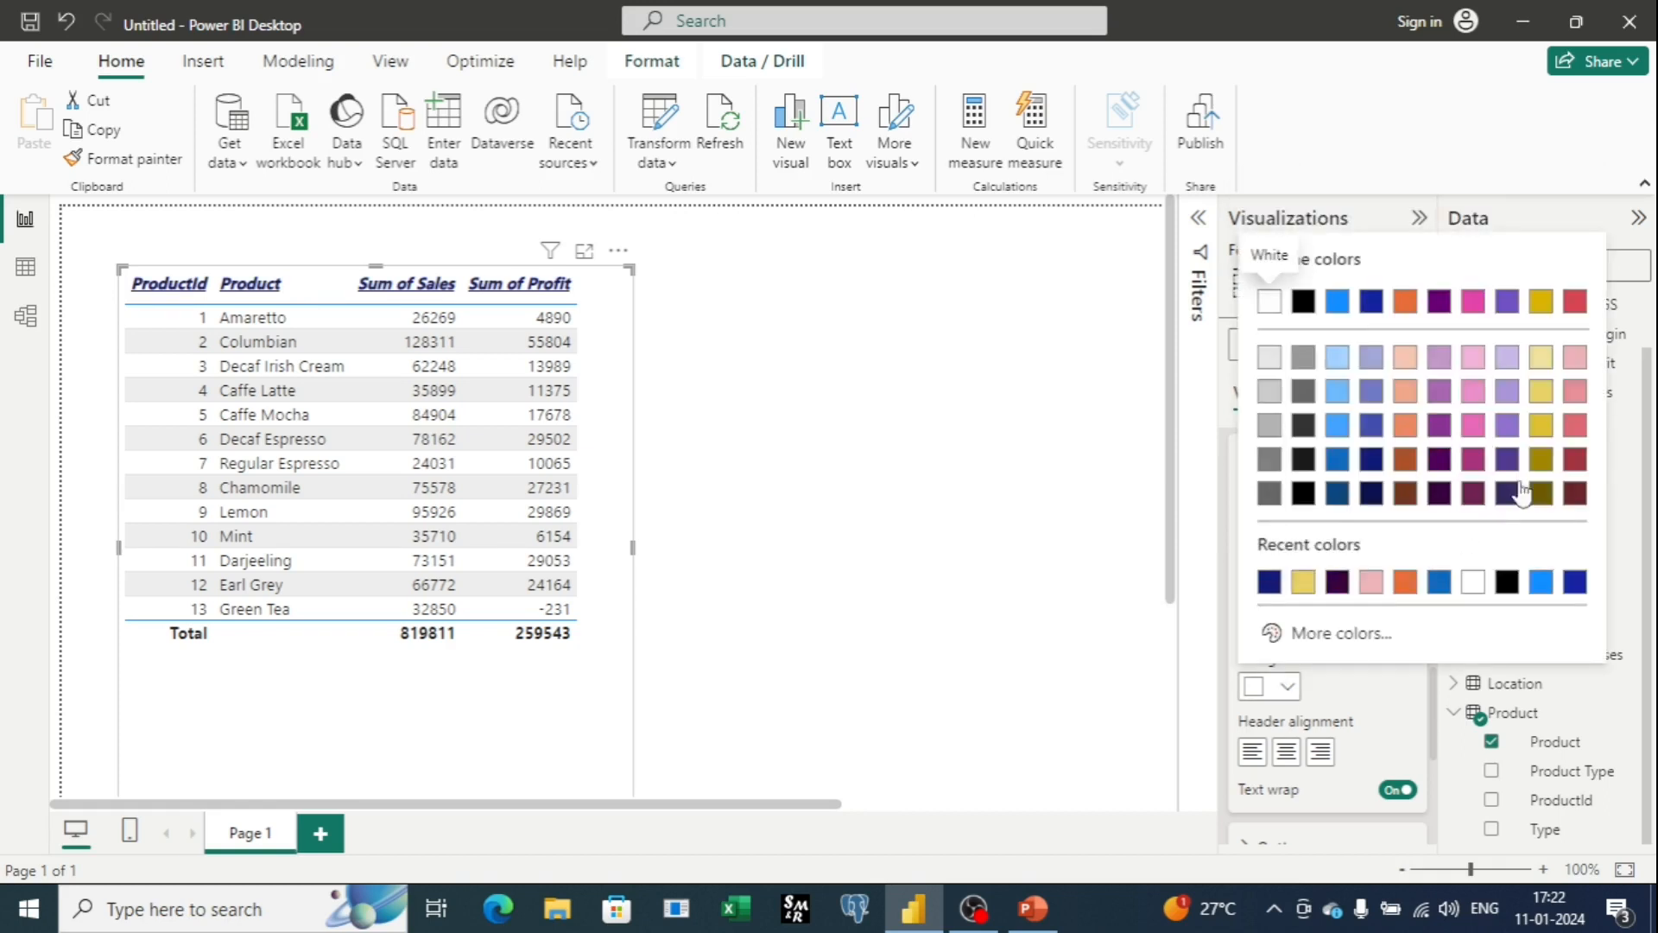
pyautogui.click(1581, 465)
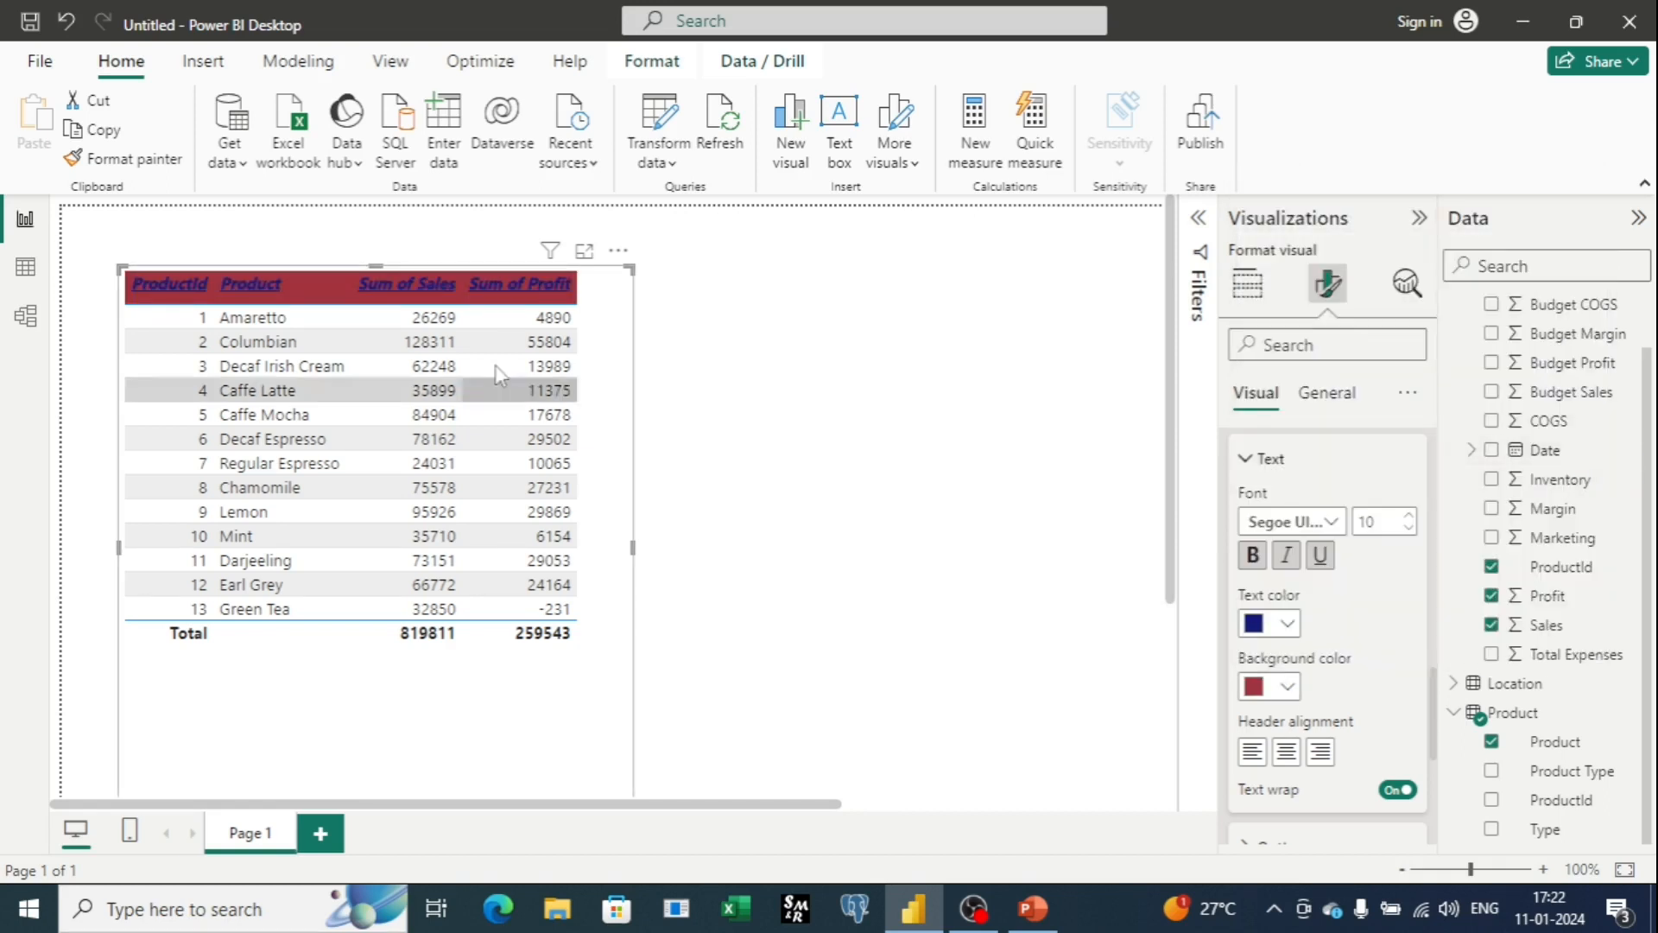
# Center the column header text, and set the header alignment to left
pyautogui.scroll(-2, 1363, 603)
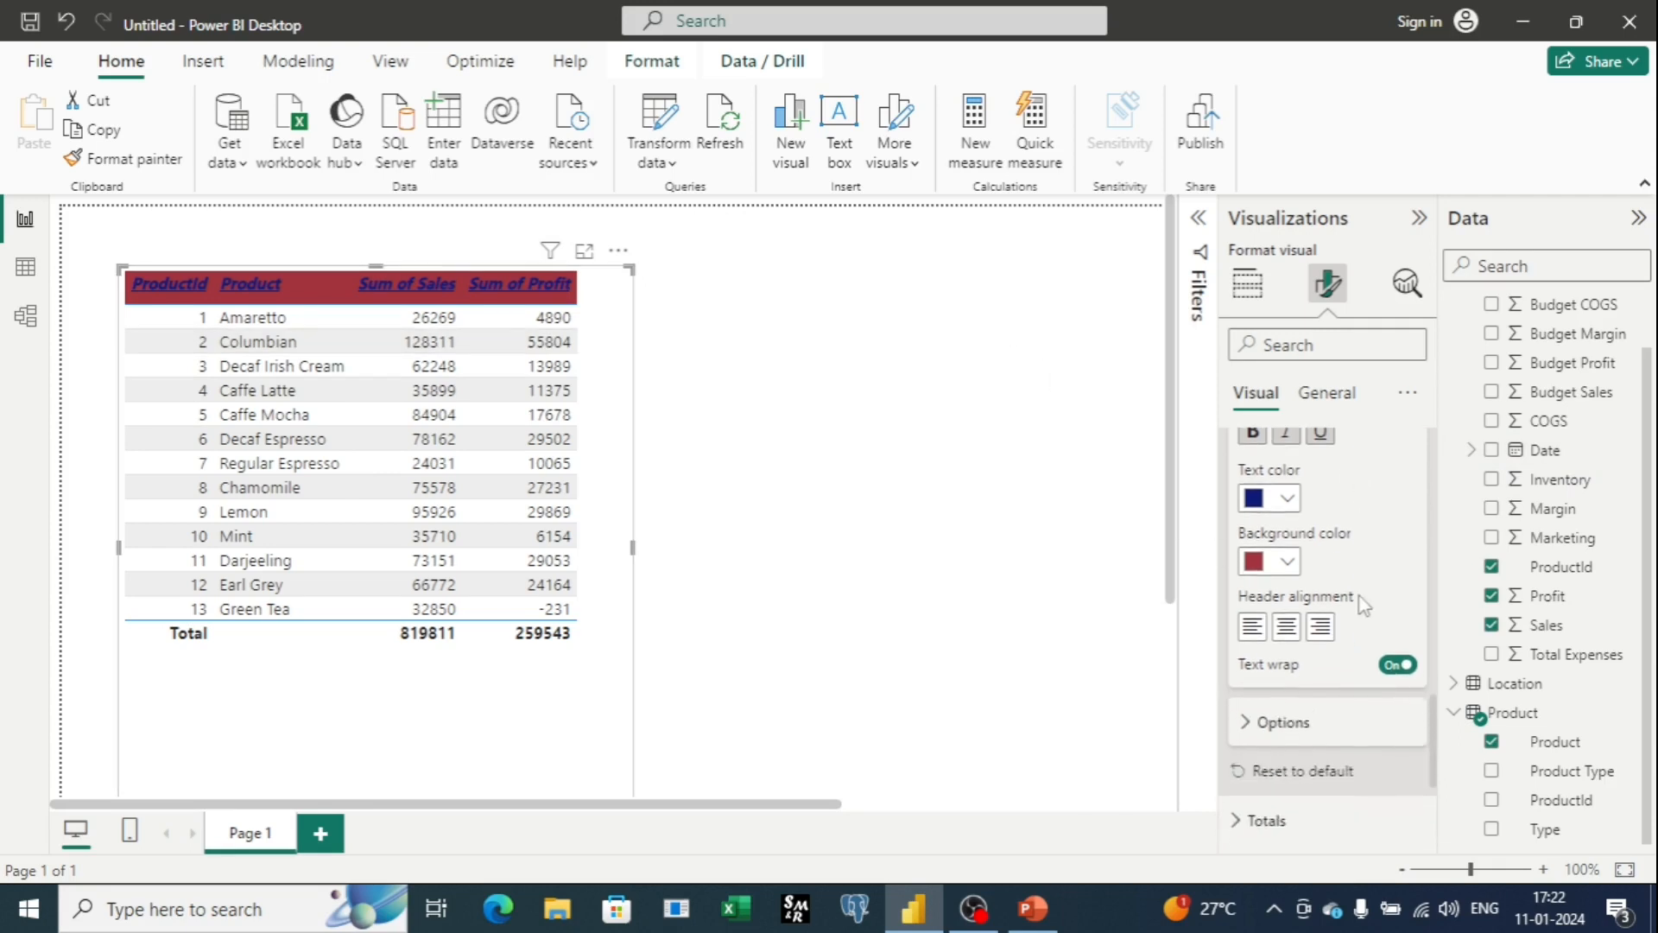
pyautogui.click(1284, 631)
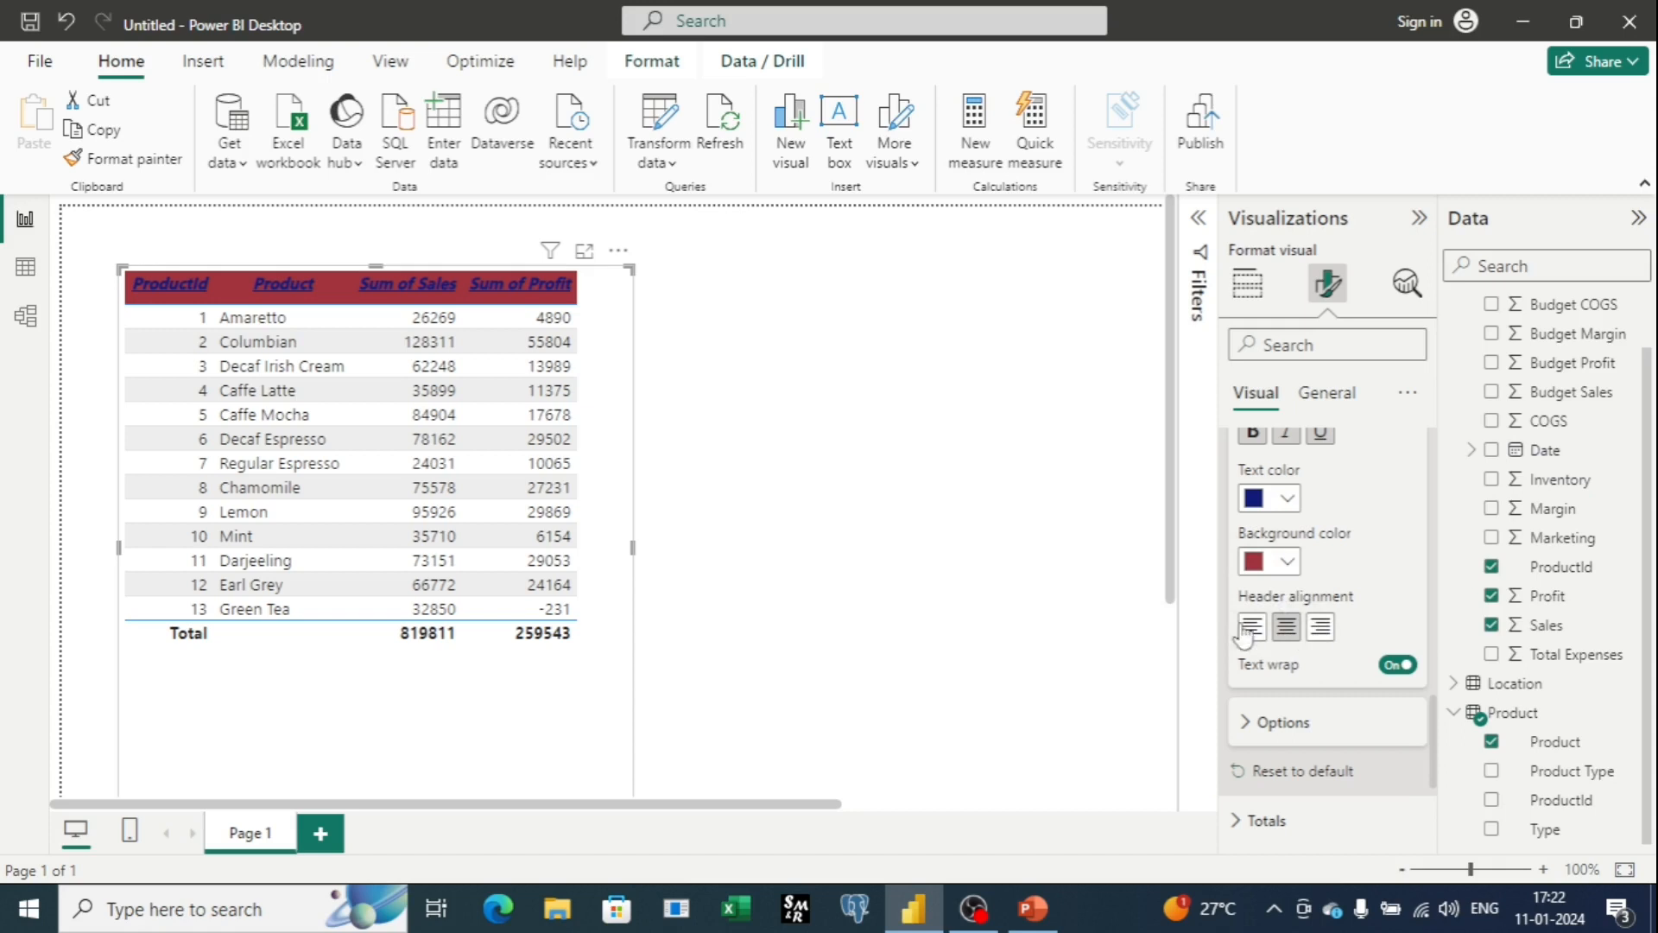
pyautogui.click(1251, 629)
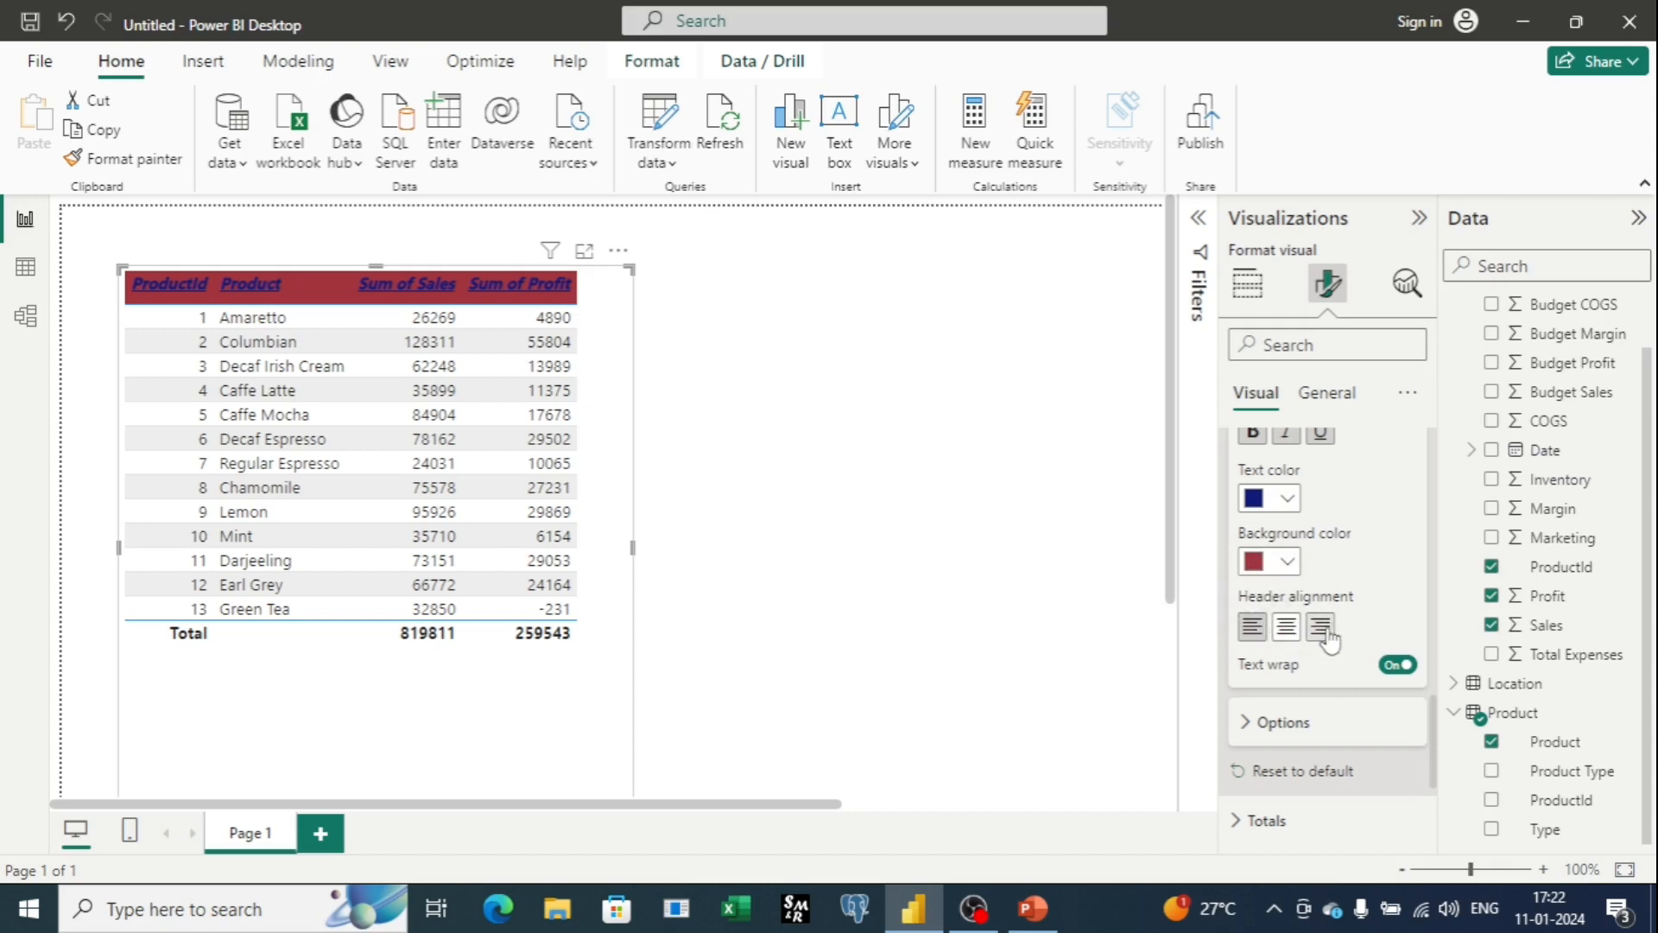
# Turn the column headers' auto-size width option off and on again
pyautogui.scroll(-2, 1275, 688)
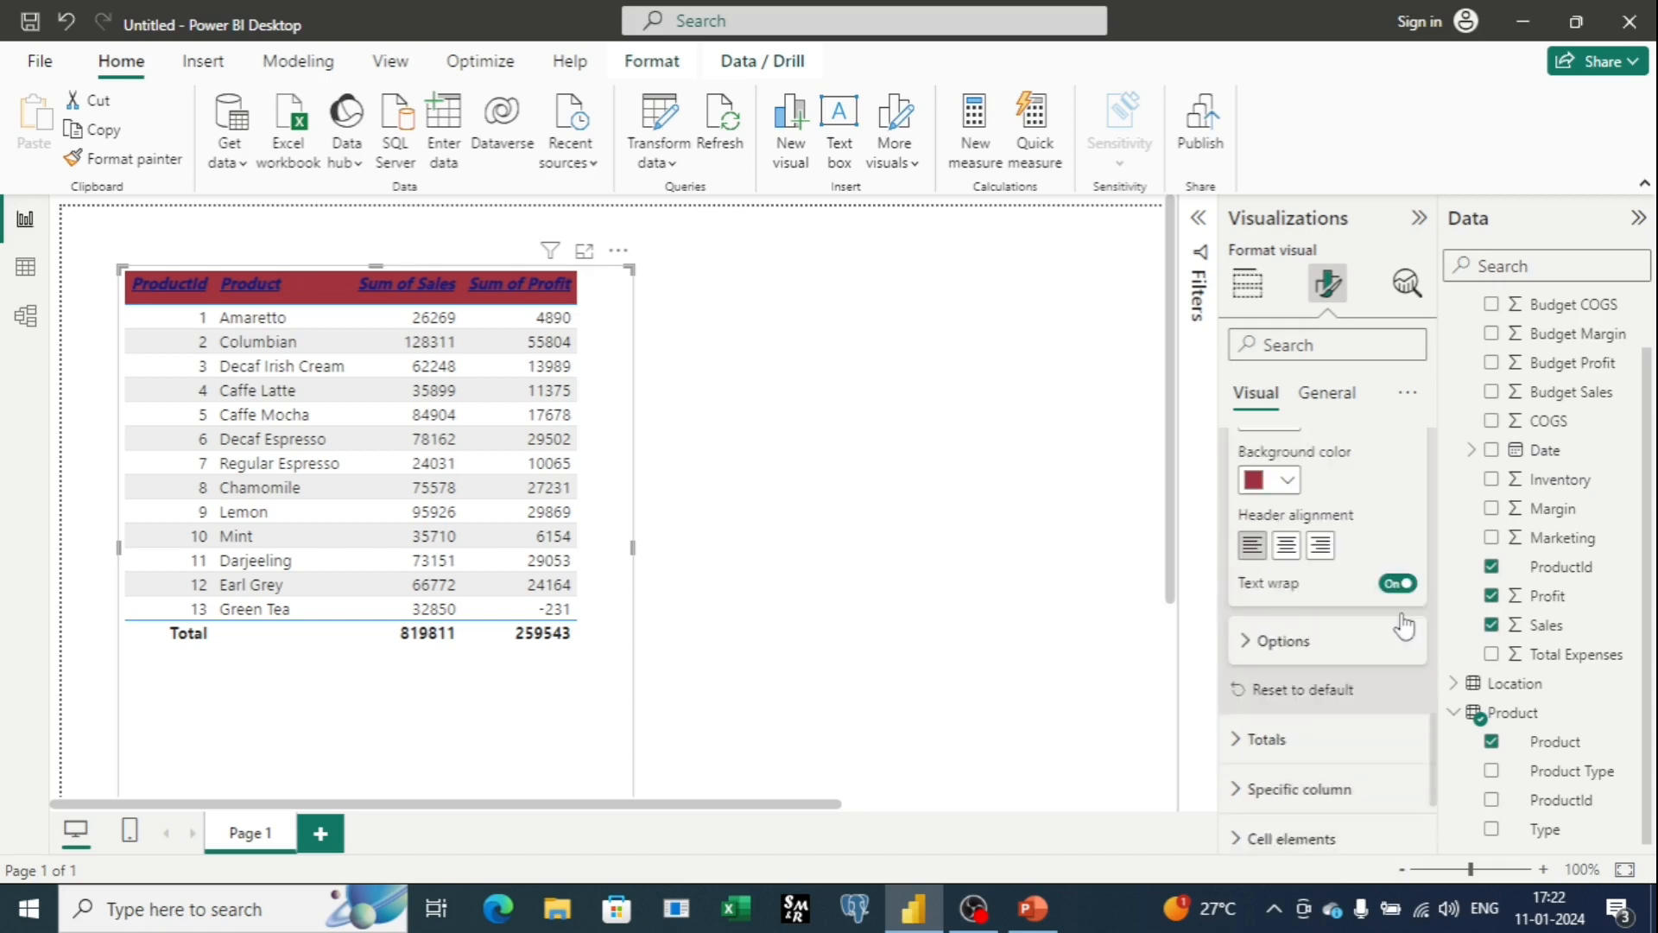
pyautogui.click(1278, 641)
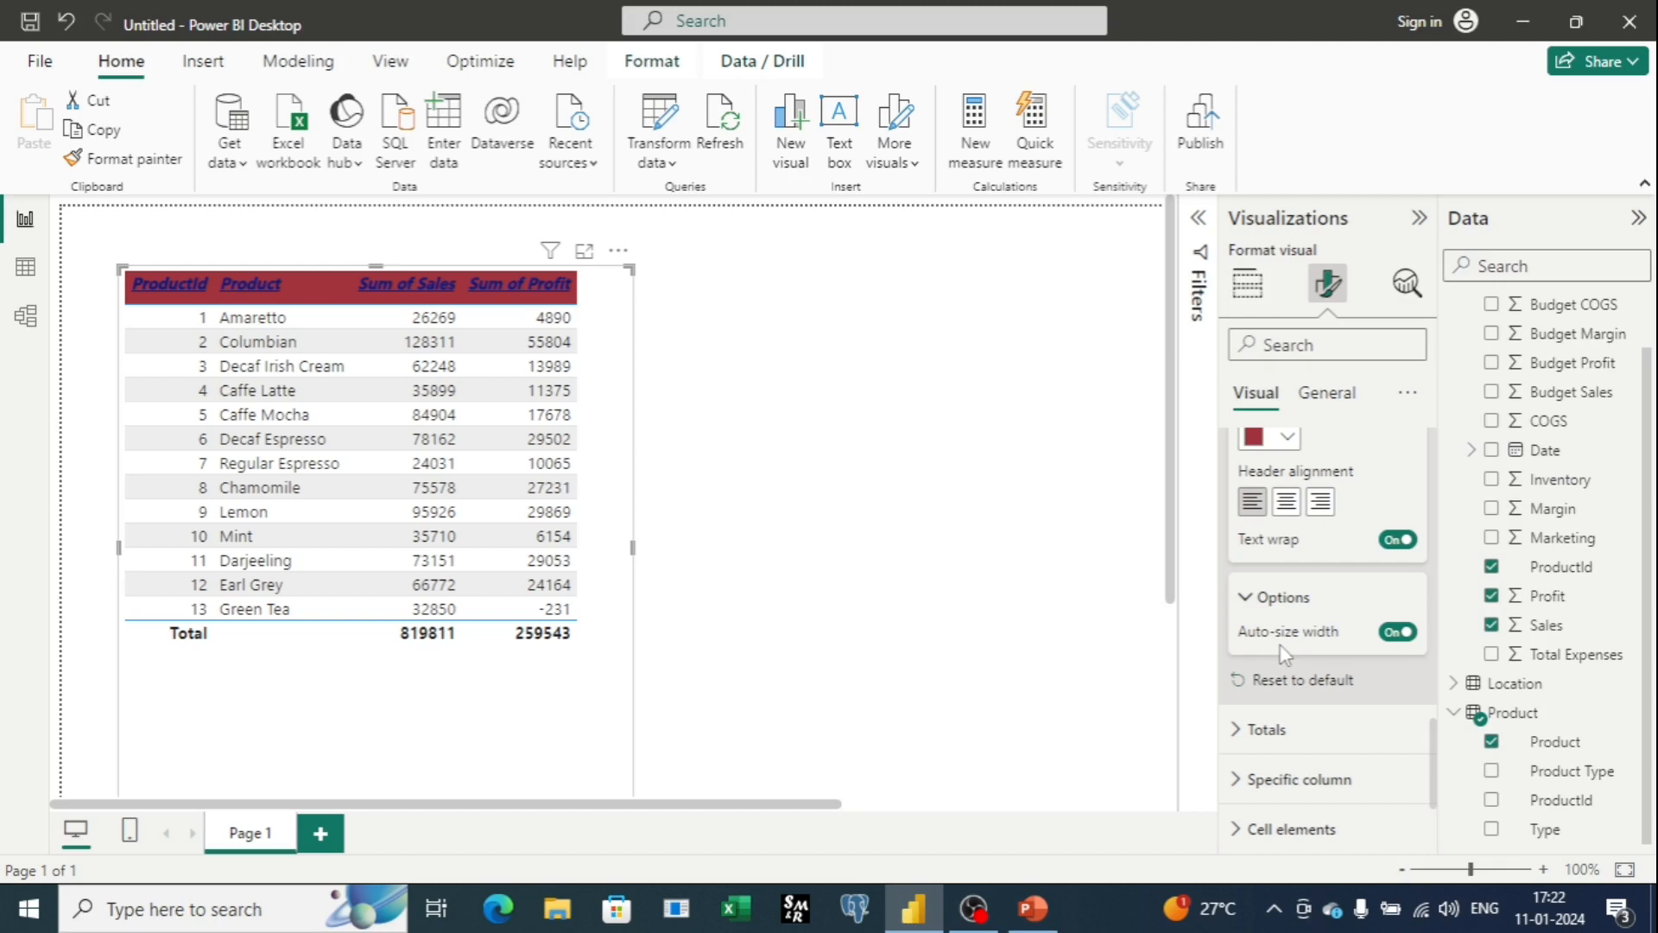
pyautogui.click(1400, 632)
pyautogui.click(1400, 633)
# Reset the column headers' formatting to default and collapse their settings
pyautogui.scroll(5, 1345, 495)
pyautogui.scroll(3, 1345, 495)
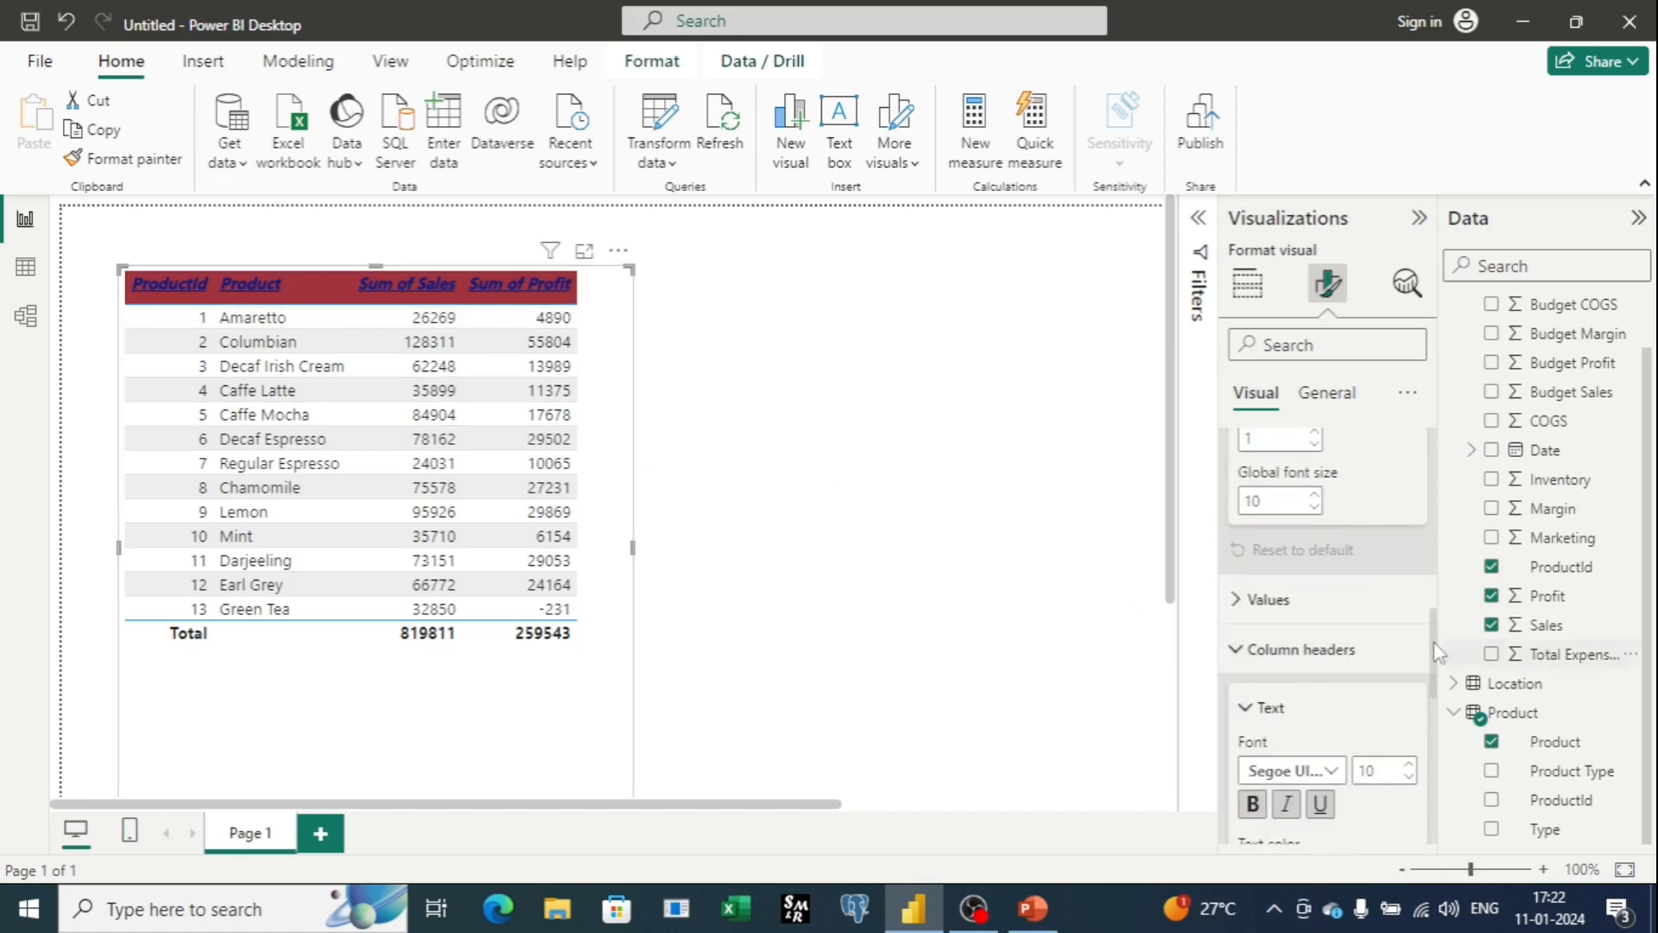
pyautogui.scroll(-5, 1315, 525)
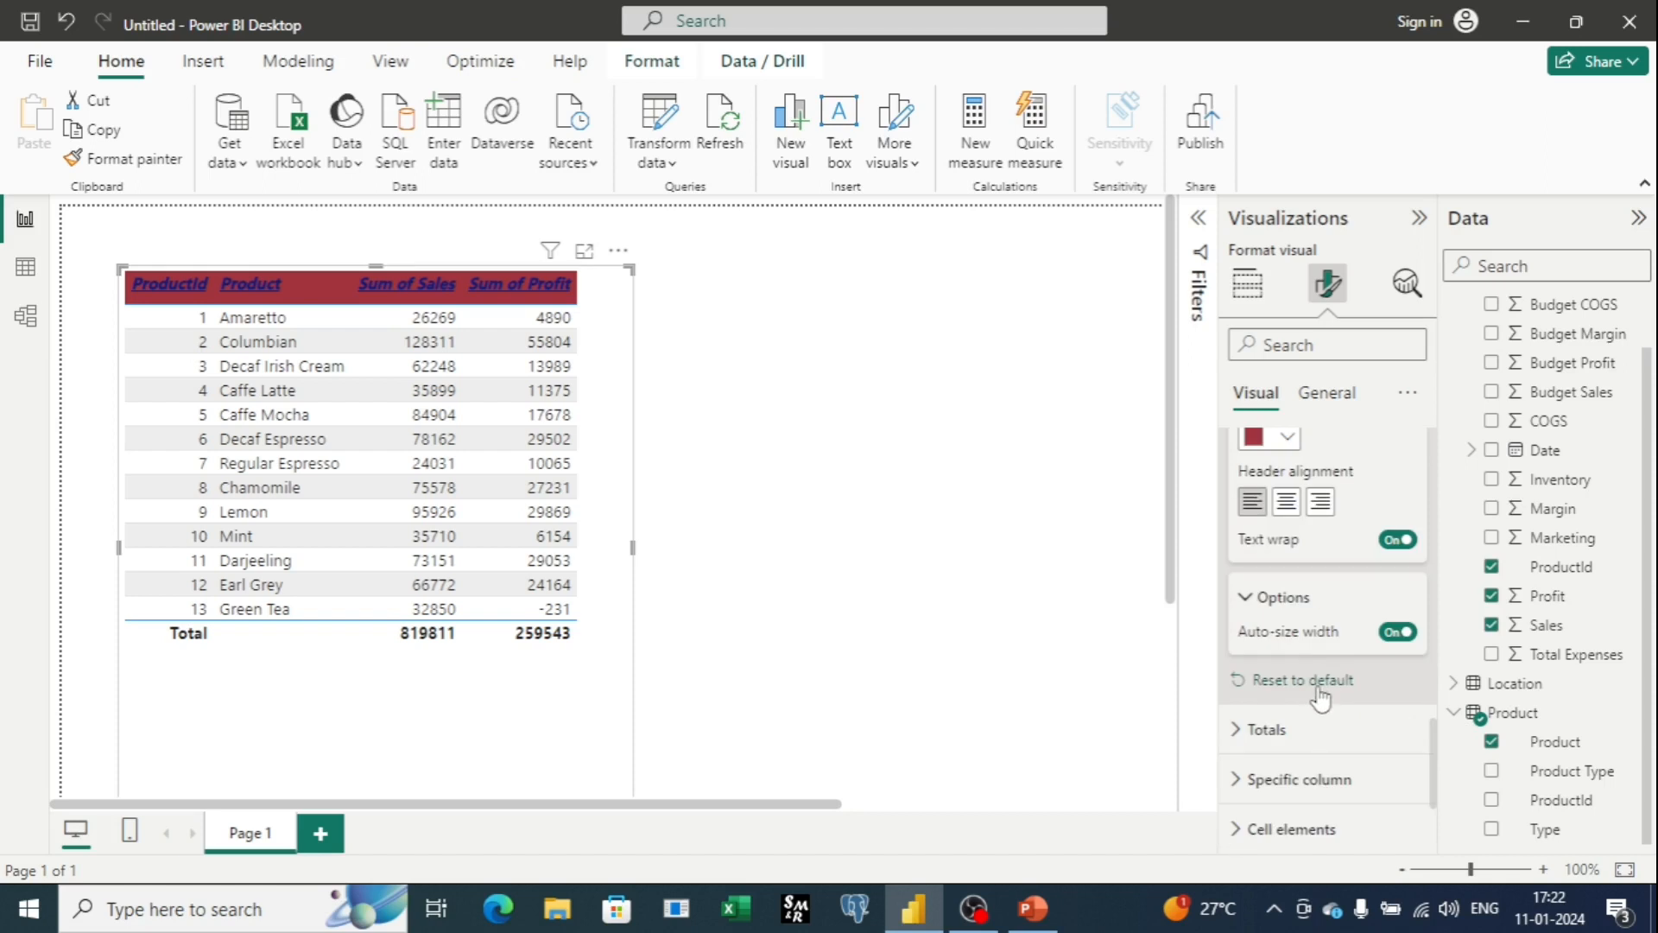
pyautogui.click(1319, 692)
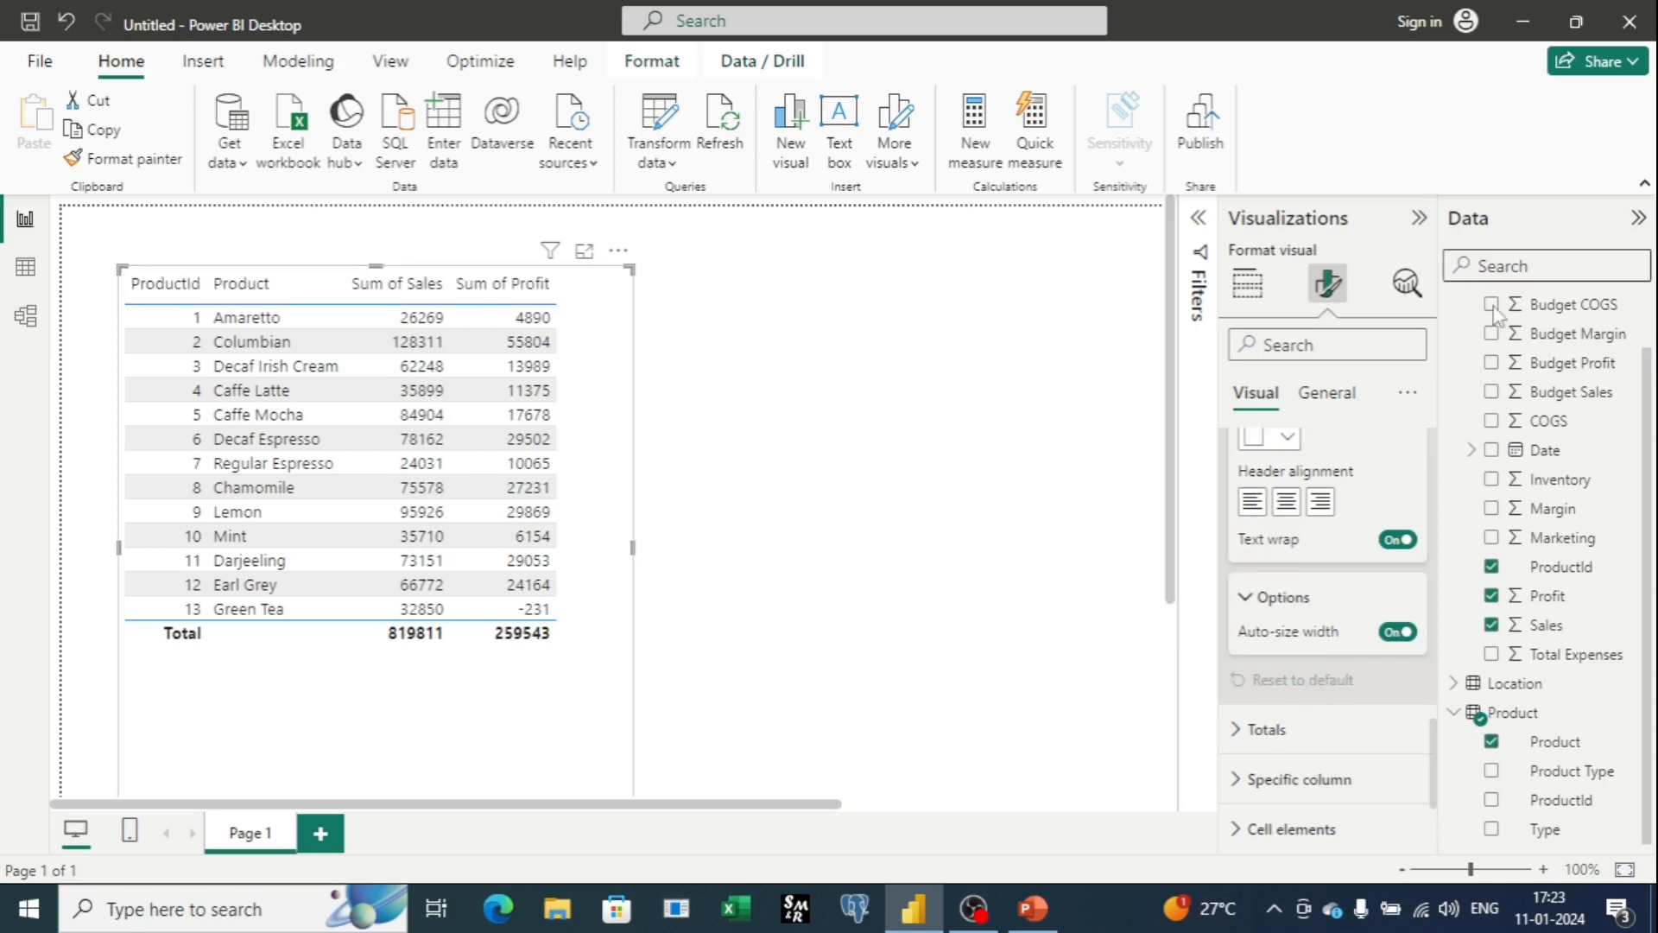
pyautogui.scroll(5, 1279, 518)
pyautogui.click(1253, 526)
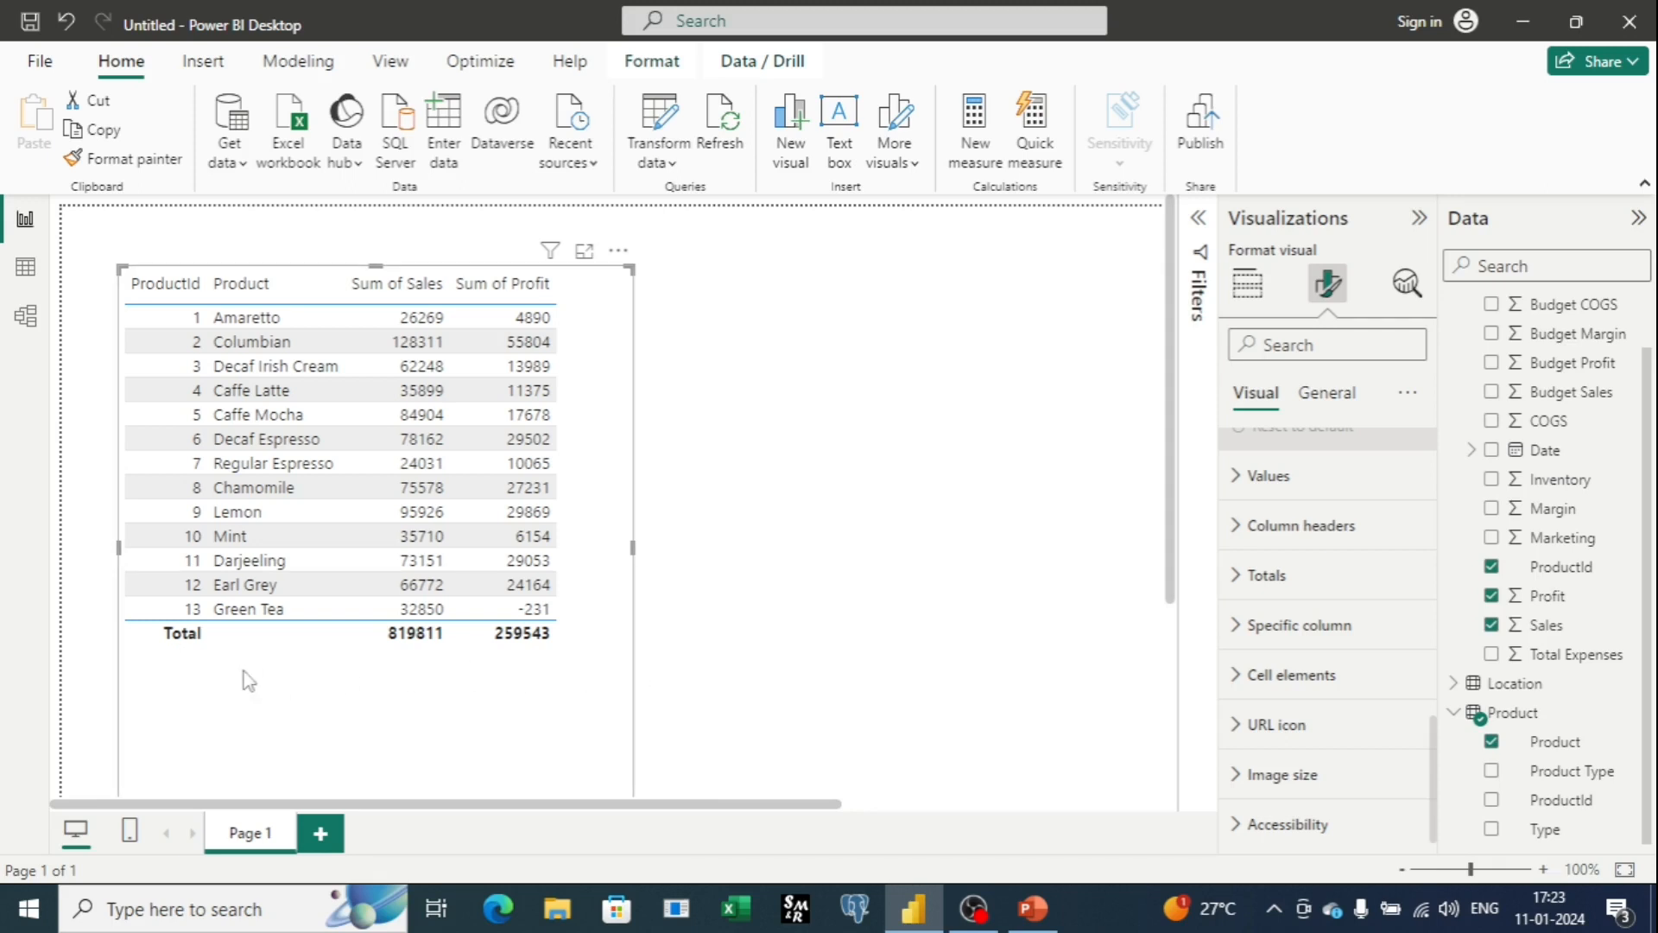
# Change the table's total label to "Total of Product" and set the totals font to Segoe UI Bold
pyautogui.click(1241, 577)
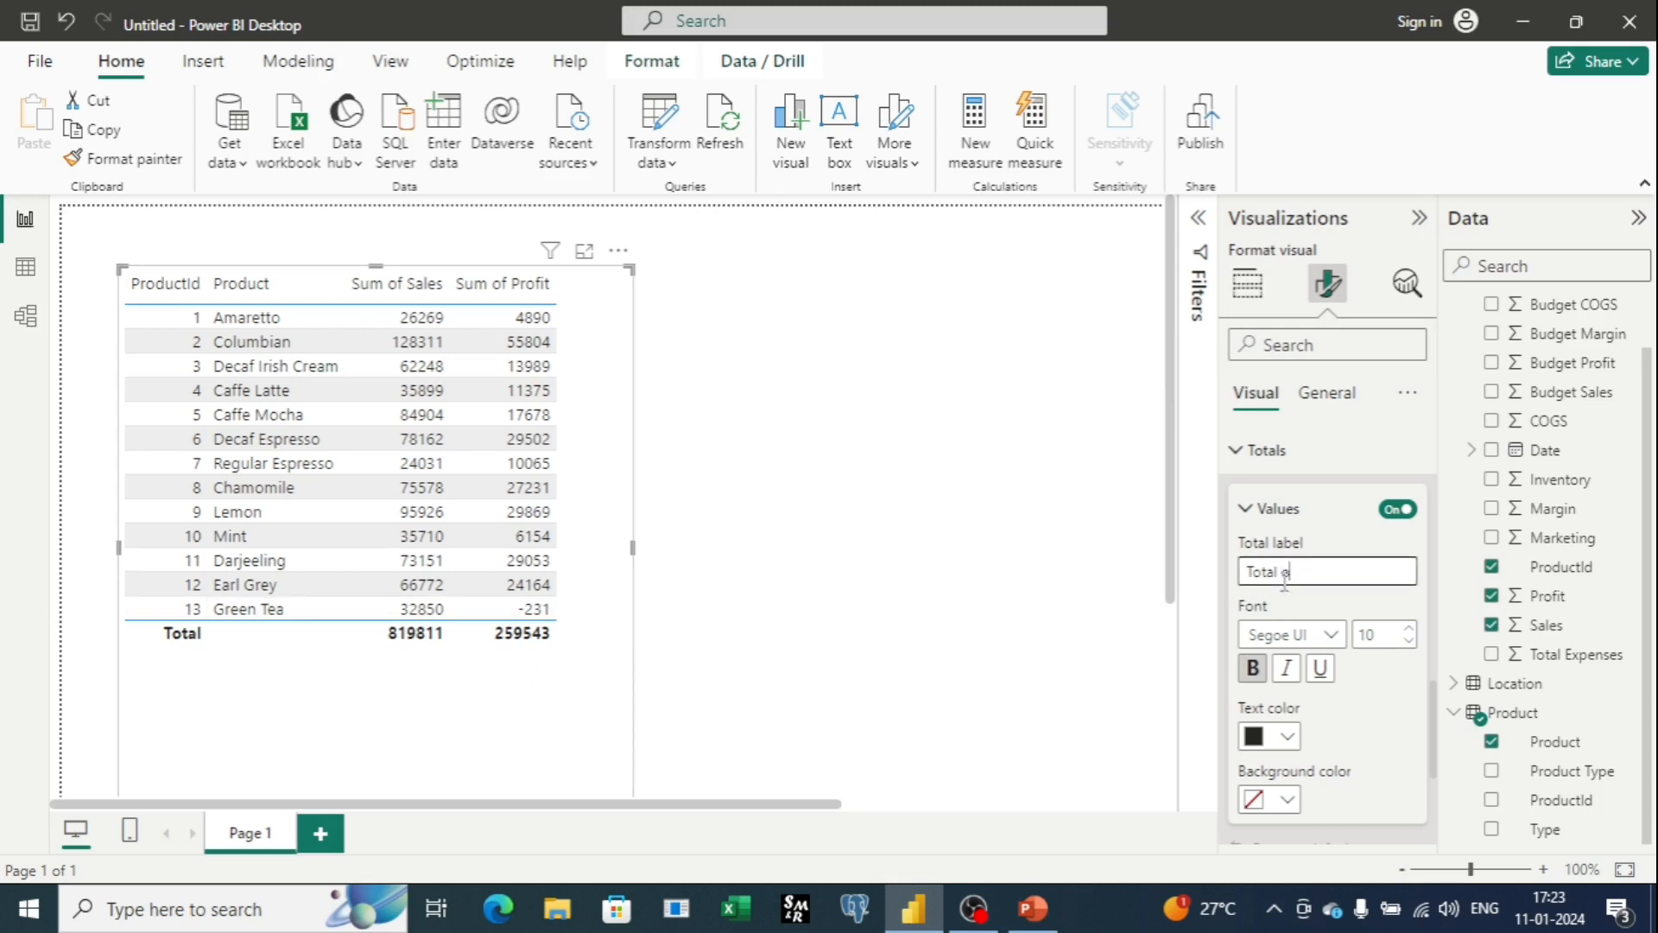
pyautogui.write('Product')
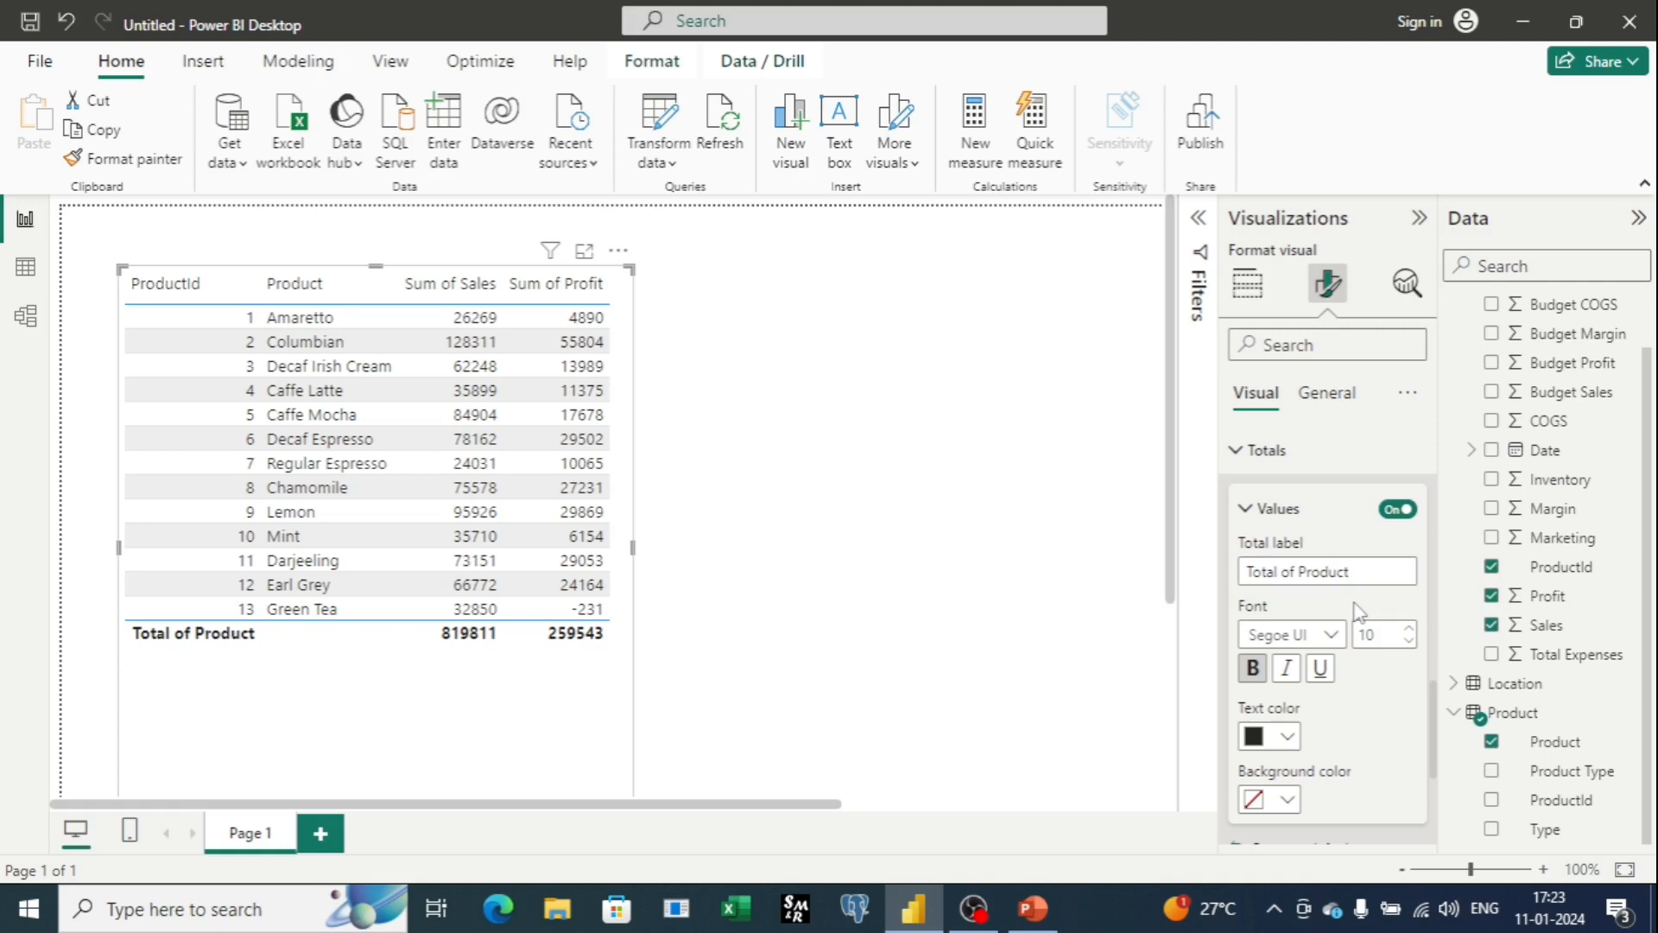
pyautogui.click(1331, 635)
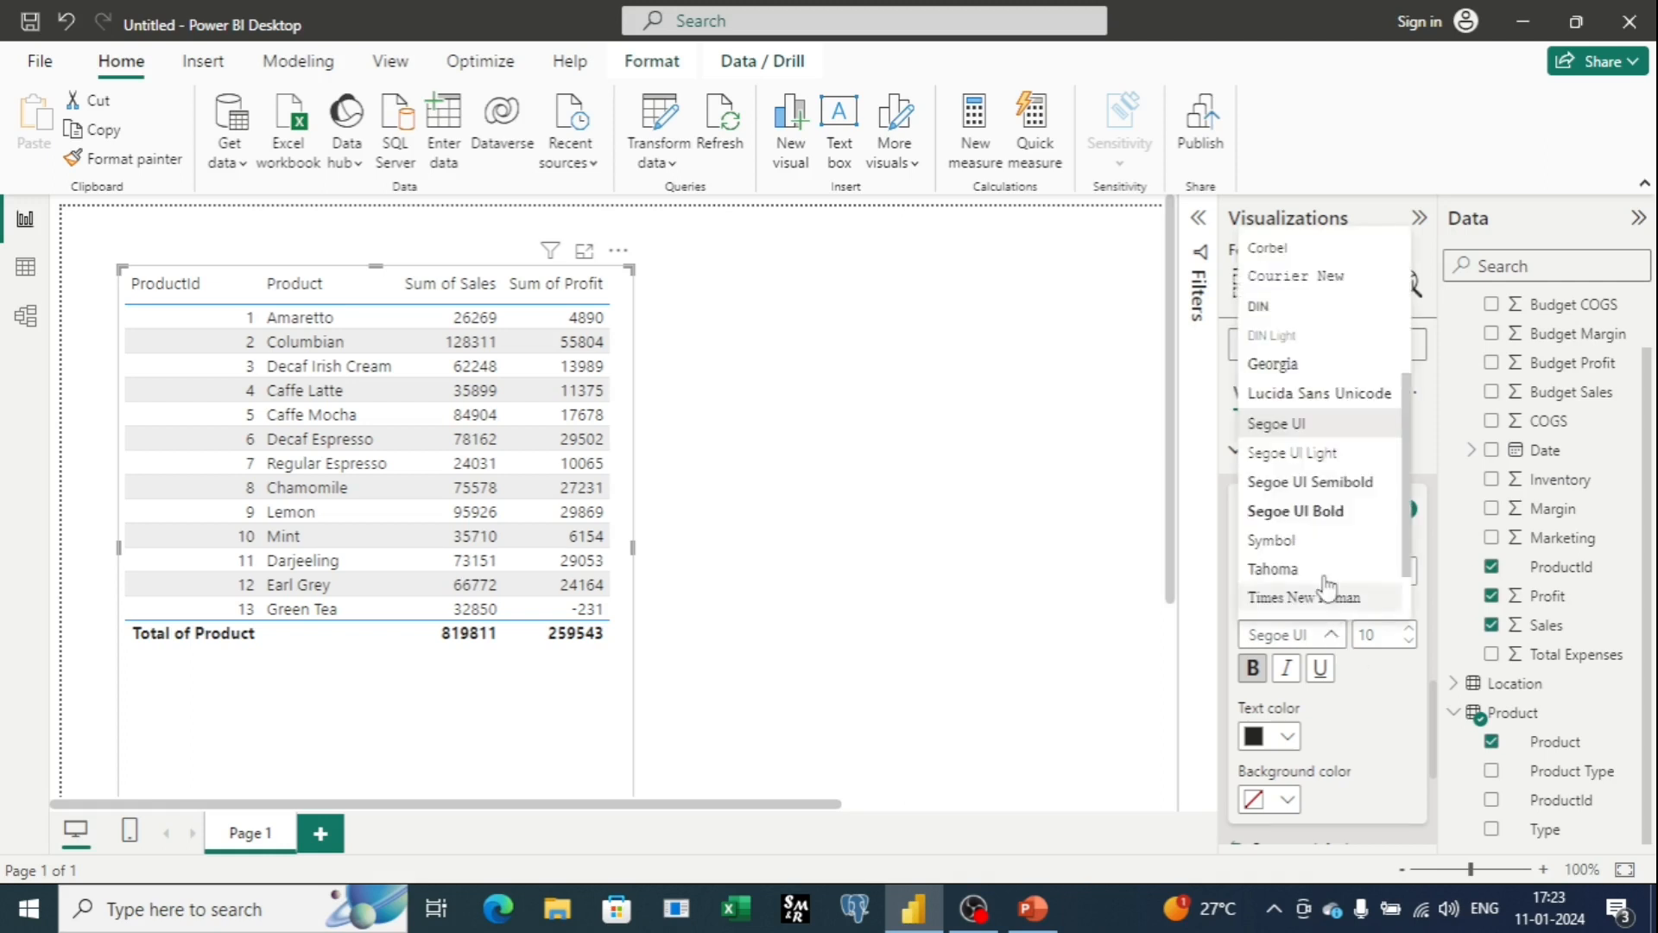
pyautogui.click(1322, 510)
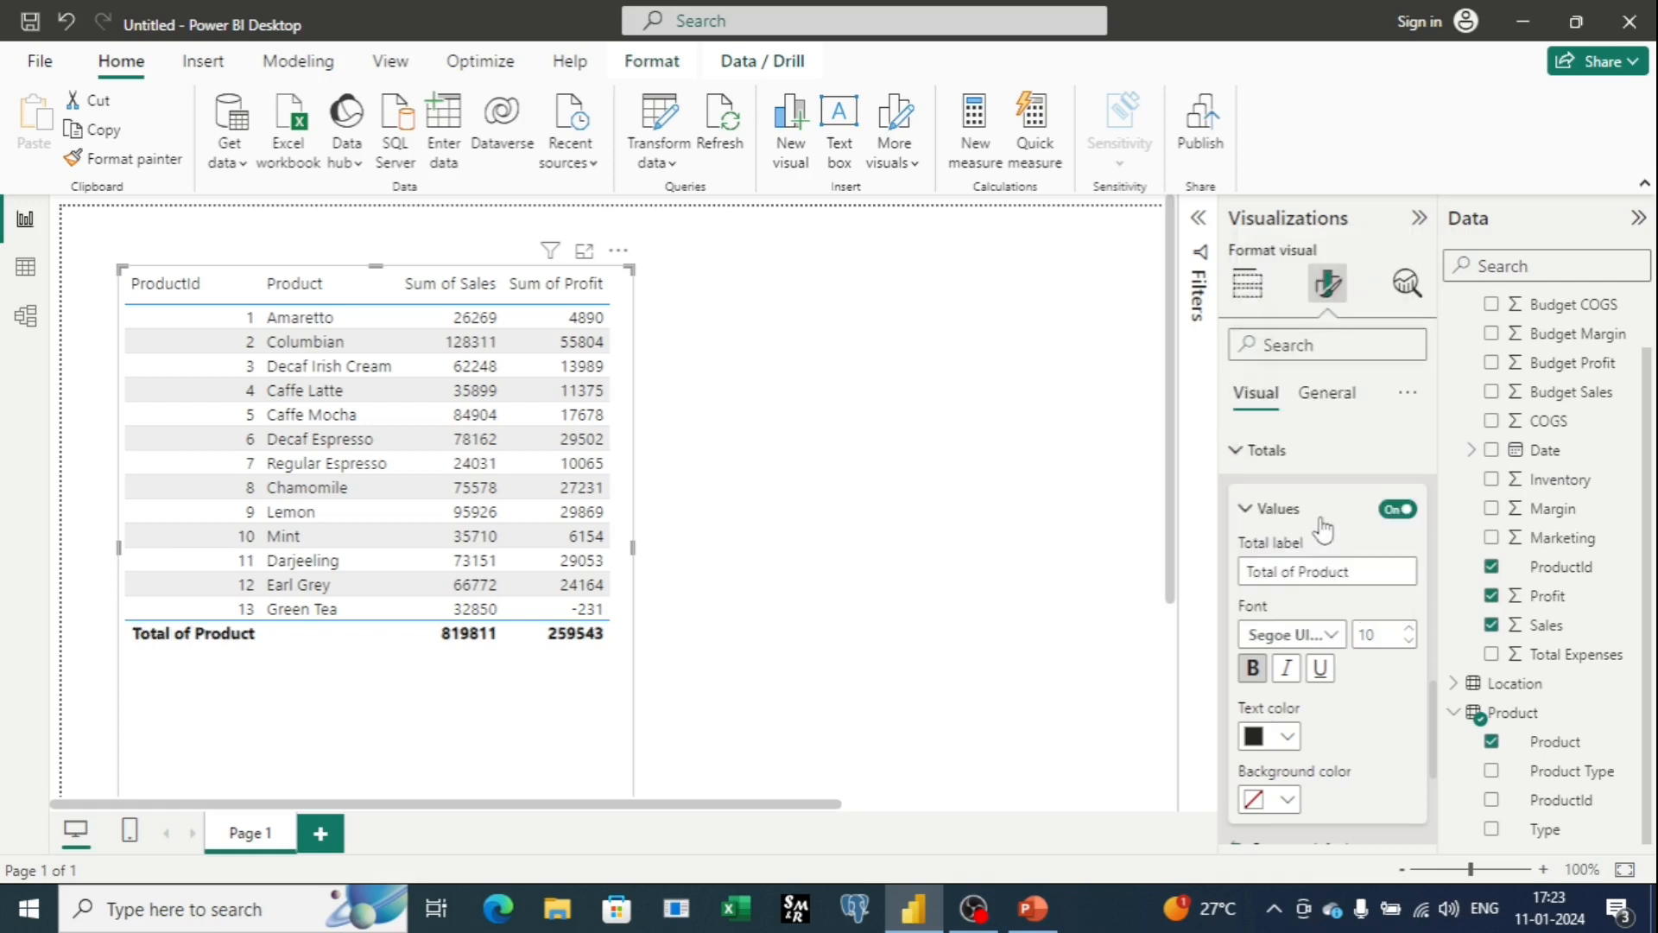
# Set the totals font size to 12 and make the totals text italic and underlined
pyautogui.click(1410, 628)
pyautogui.click(1410, 628)
pyautogui.click(1410, 628)
pyautogui.click(1410, 628)
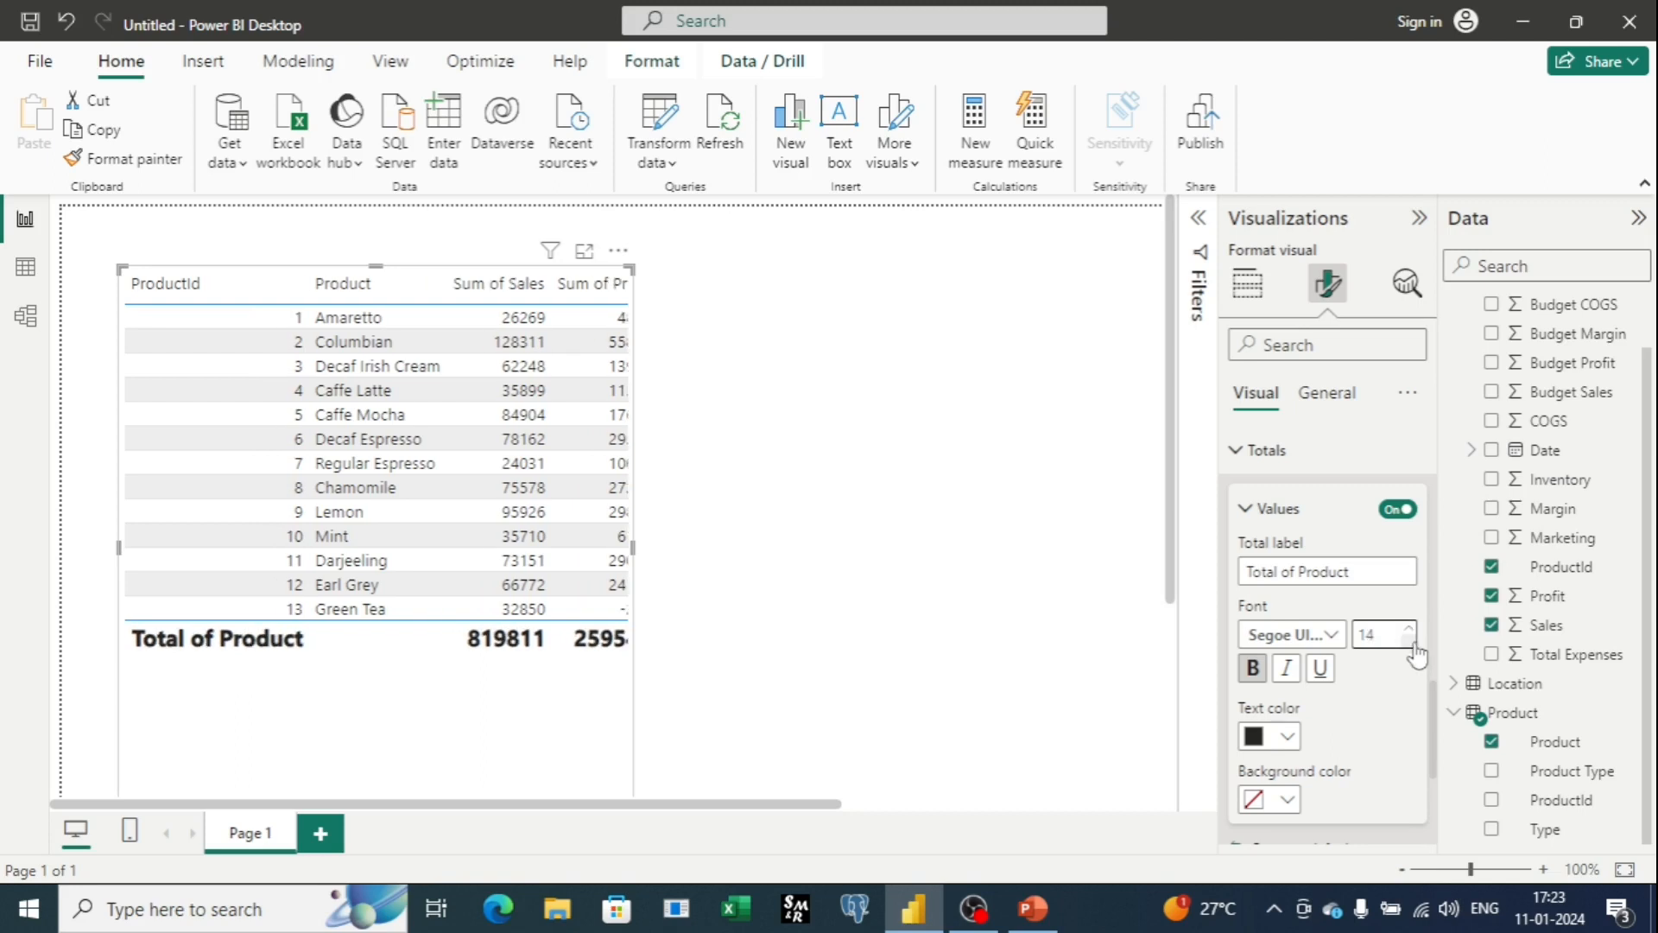
pyautogui.click(1409, 641)
pyautogui.click(1410, 641)
pyautogui.click(1288, 672)
pyautogui.click(1320, 674)
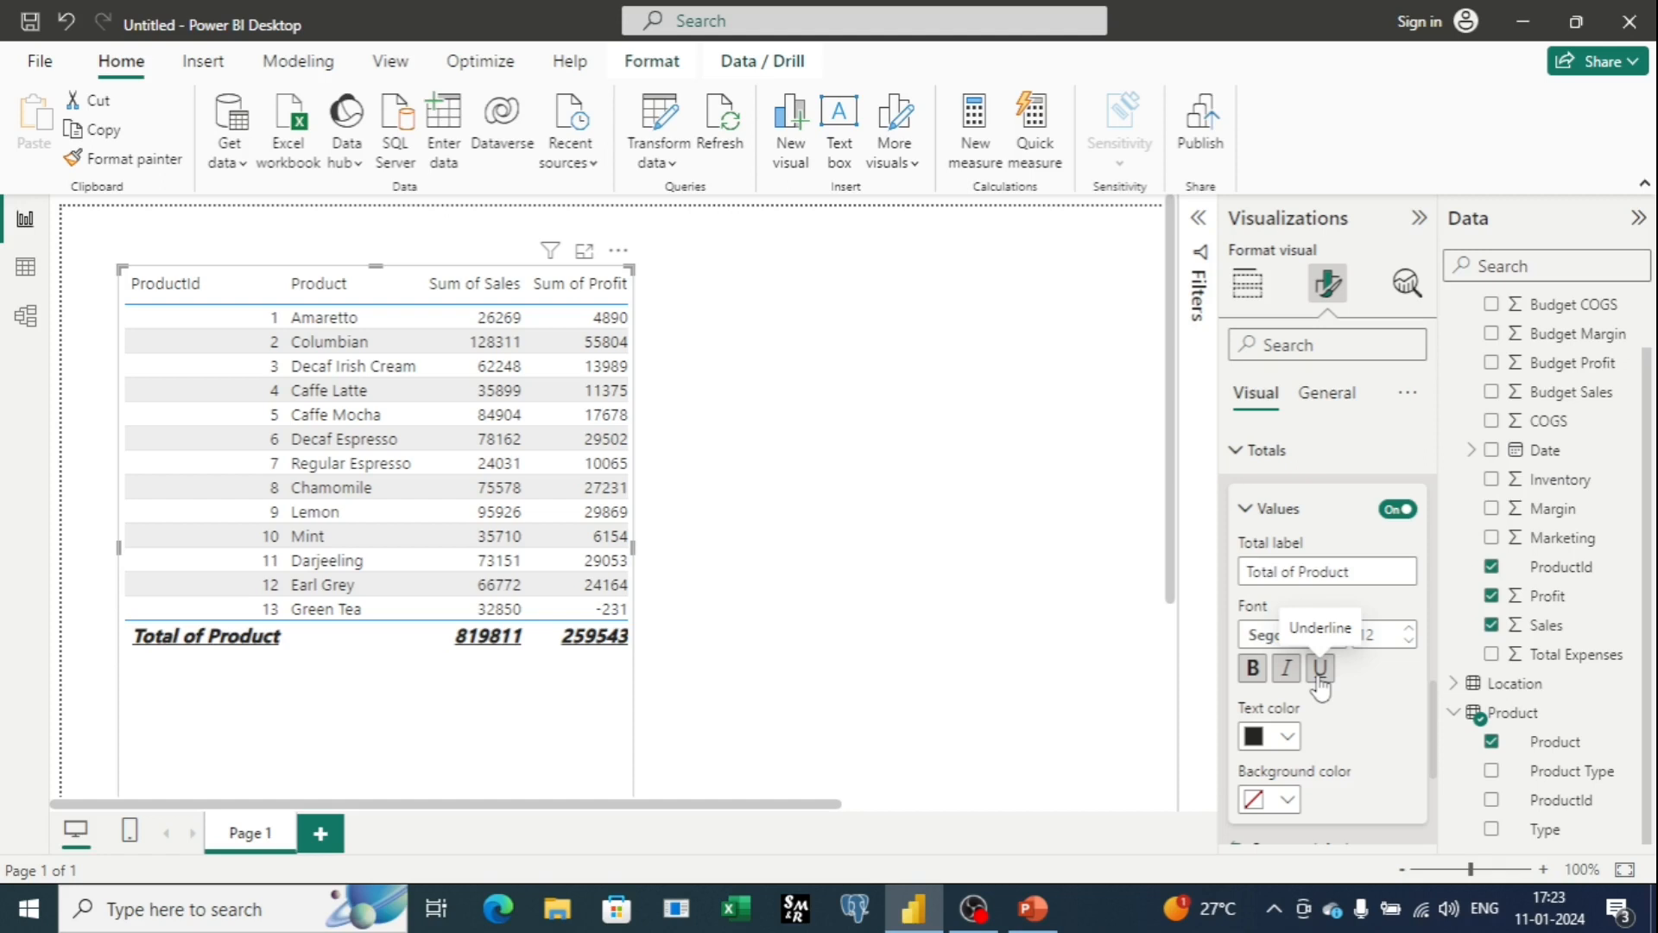
# Give the totals row a light pink text color and a dark gray background color
pyautogui.scroll(-1, 1320, 686)
pyautogui.click(1272, 673)
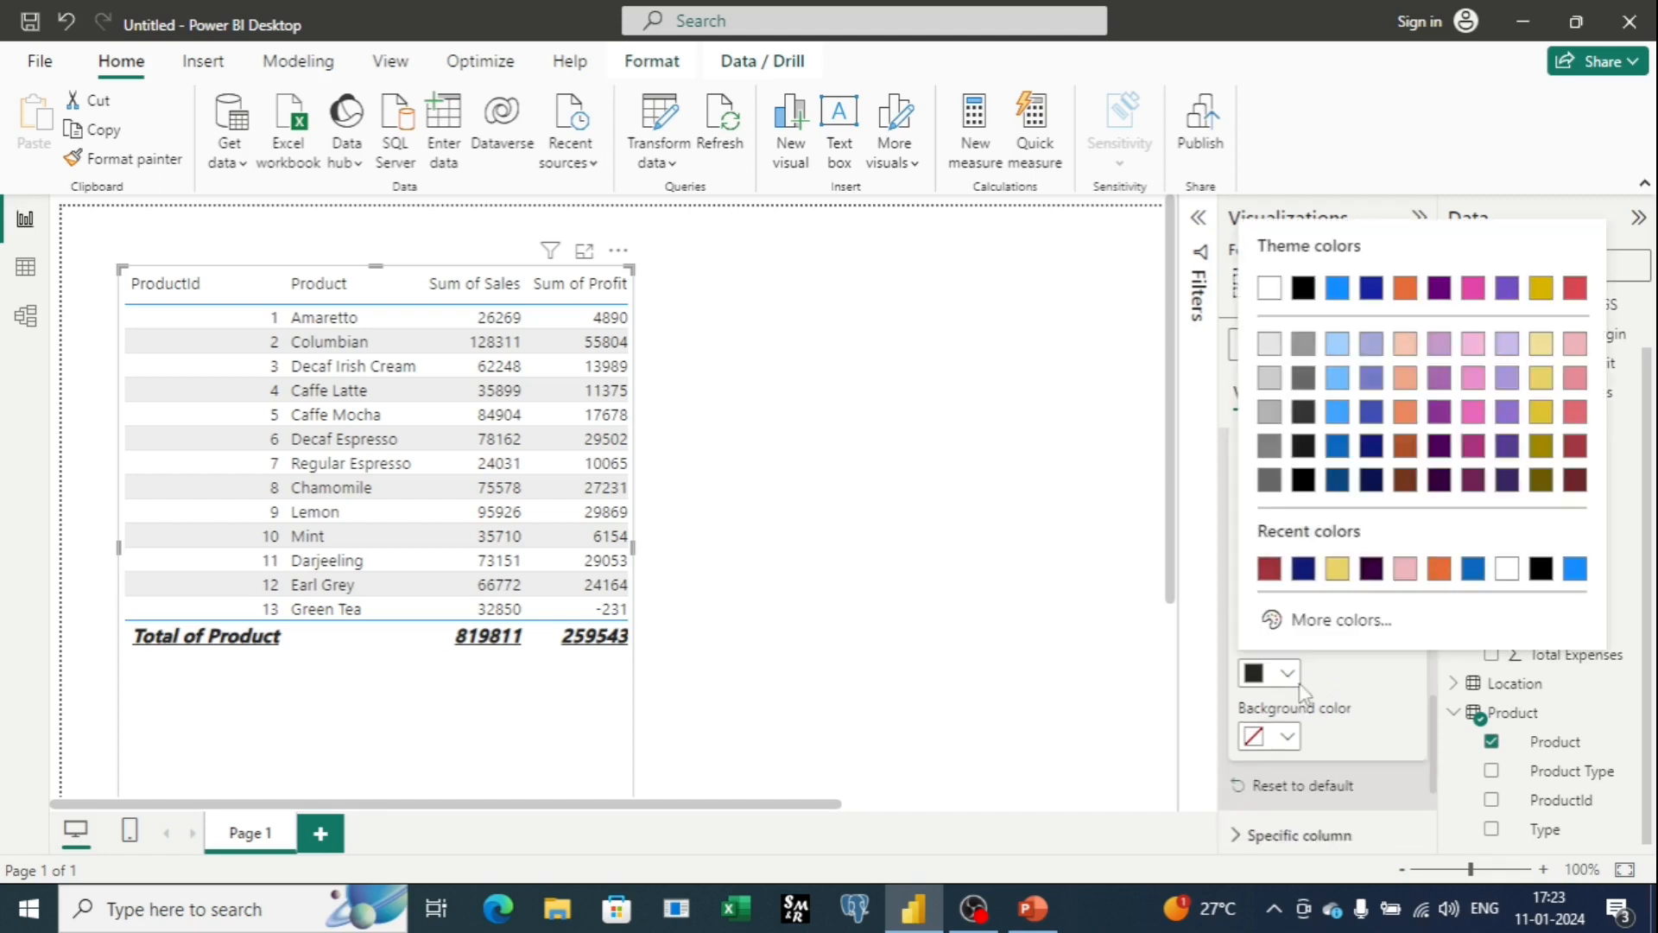
pyautogui.click(1408, 570)
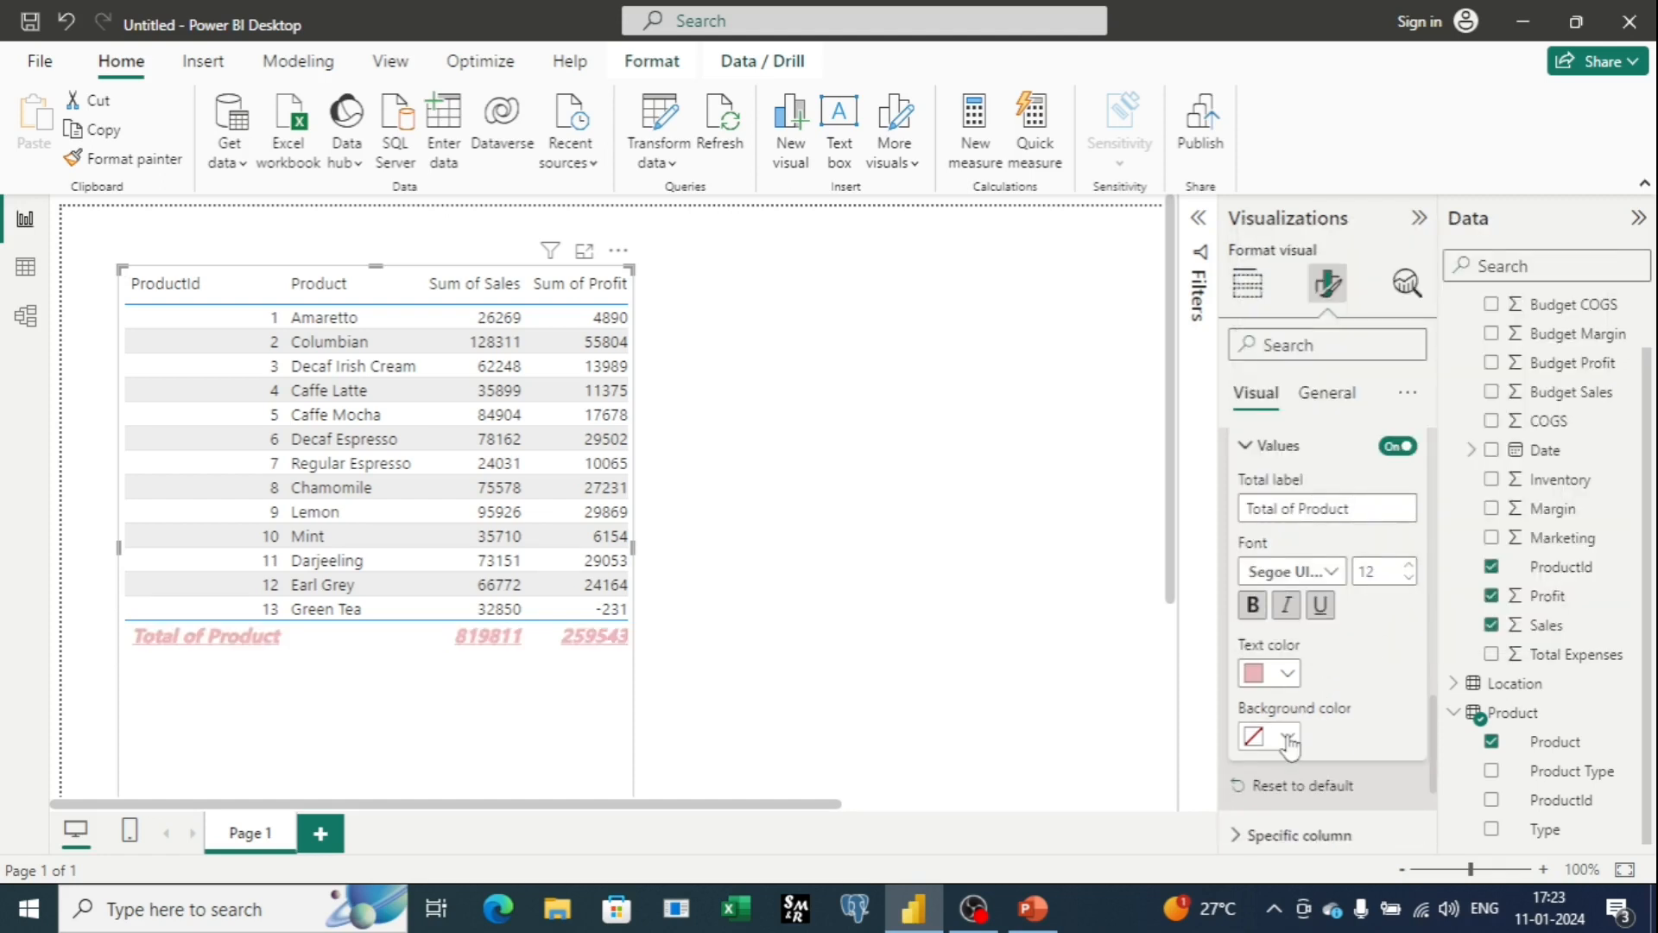
pyautogui.click(1288, 738)
pyautogui.click(1301, 501)
# Reset the totals row's label and formatting to default
pyautogui.scroll(-2, 1300, 557)
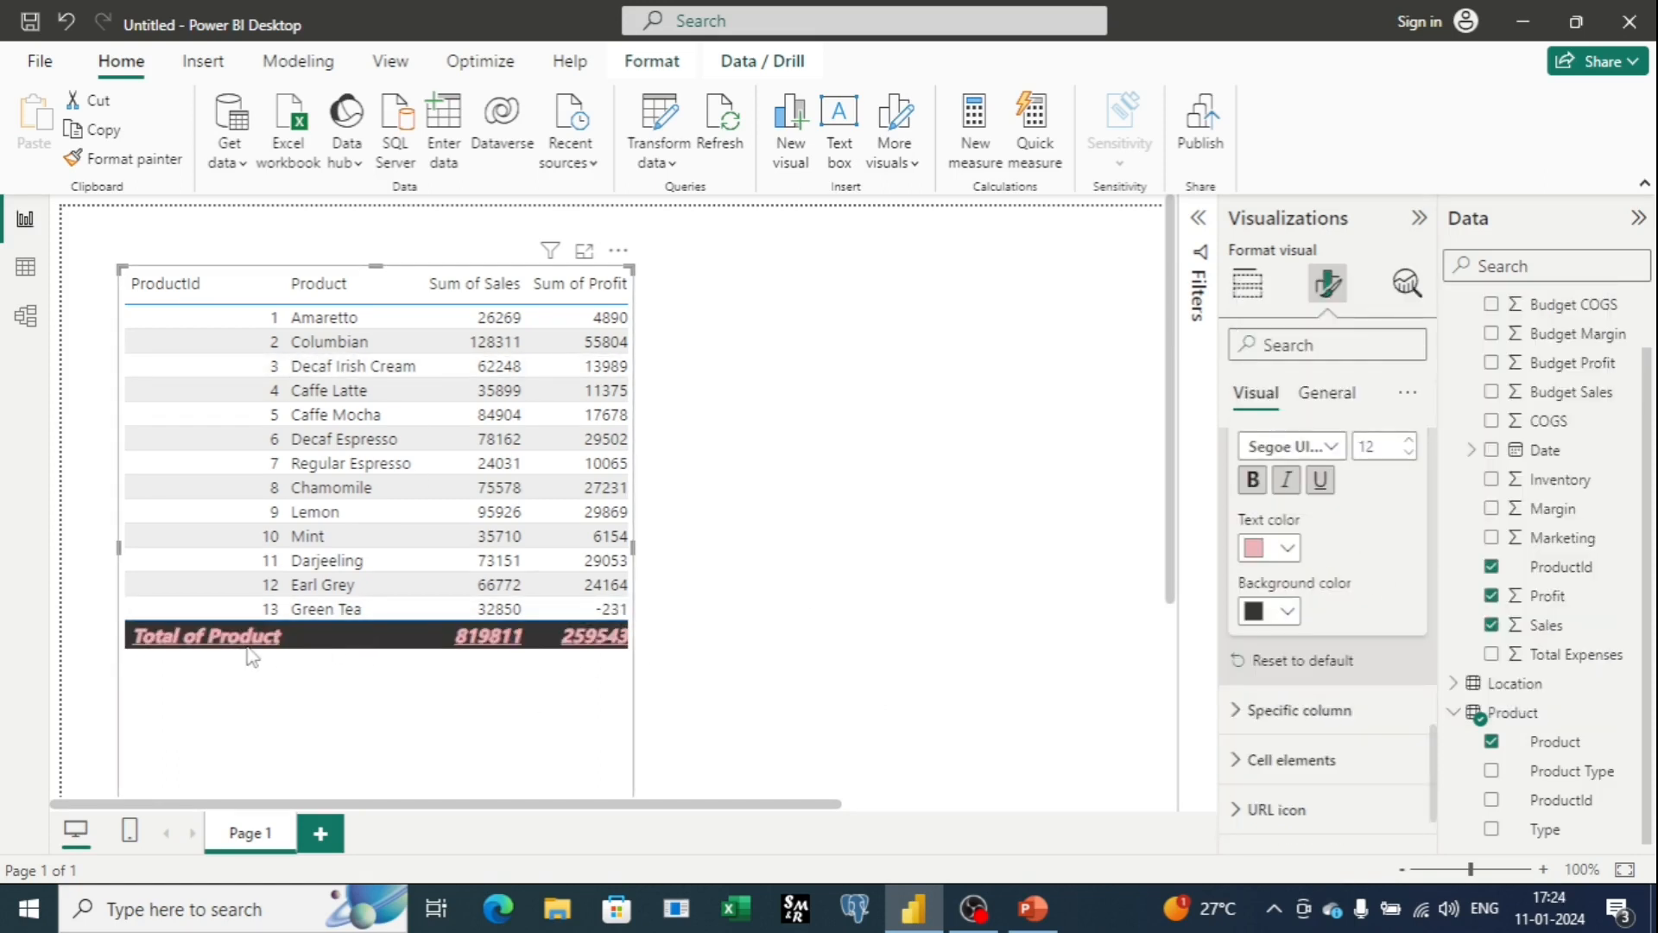
pyautogui.scroll(3, 1292, 604)
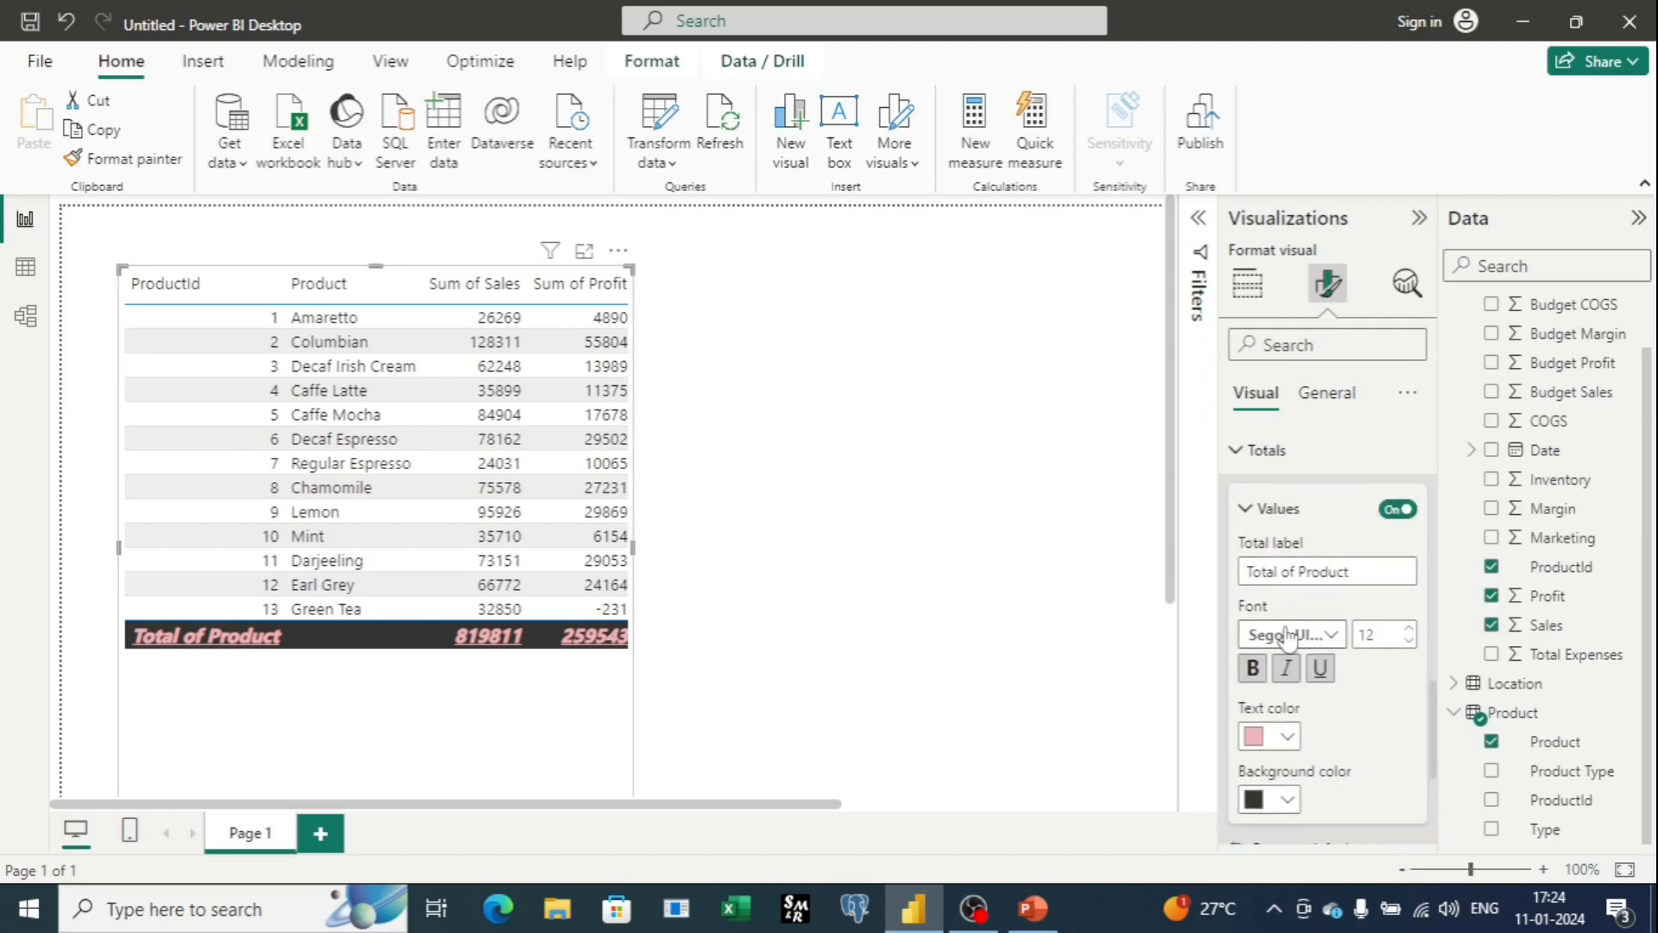
pyautogui.scroll(-4, 1289, 639)
pyautogui.click(1296, 600)
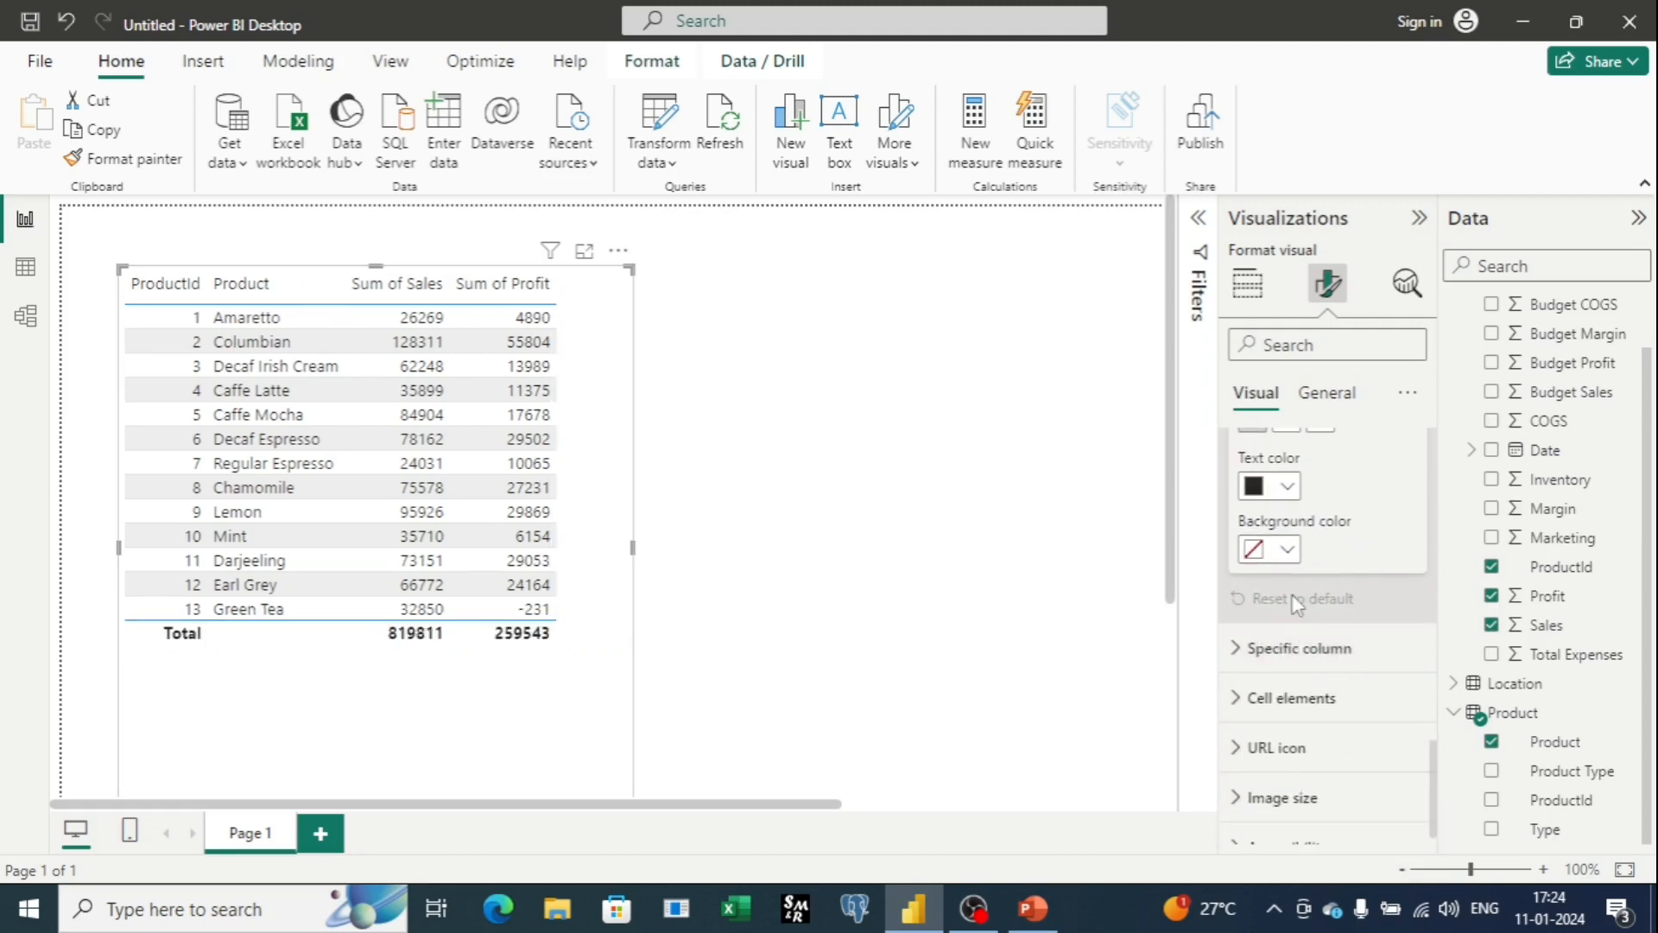
# Choose Sum of Sales for specific column formatting and apply the settings to its header and values but not its total
pyautogui.scroll(3, 1296, 432)
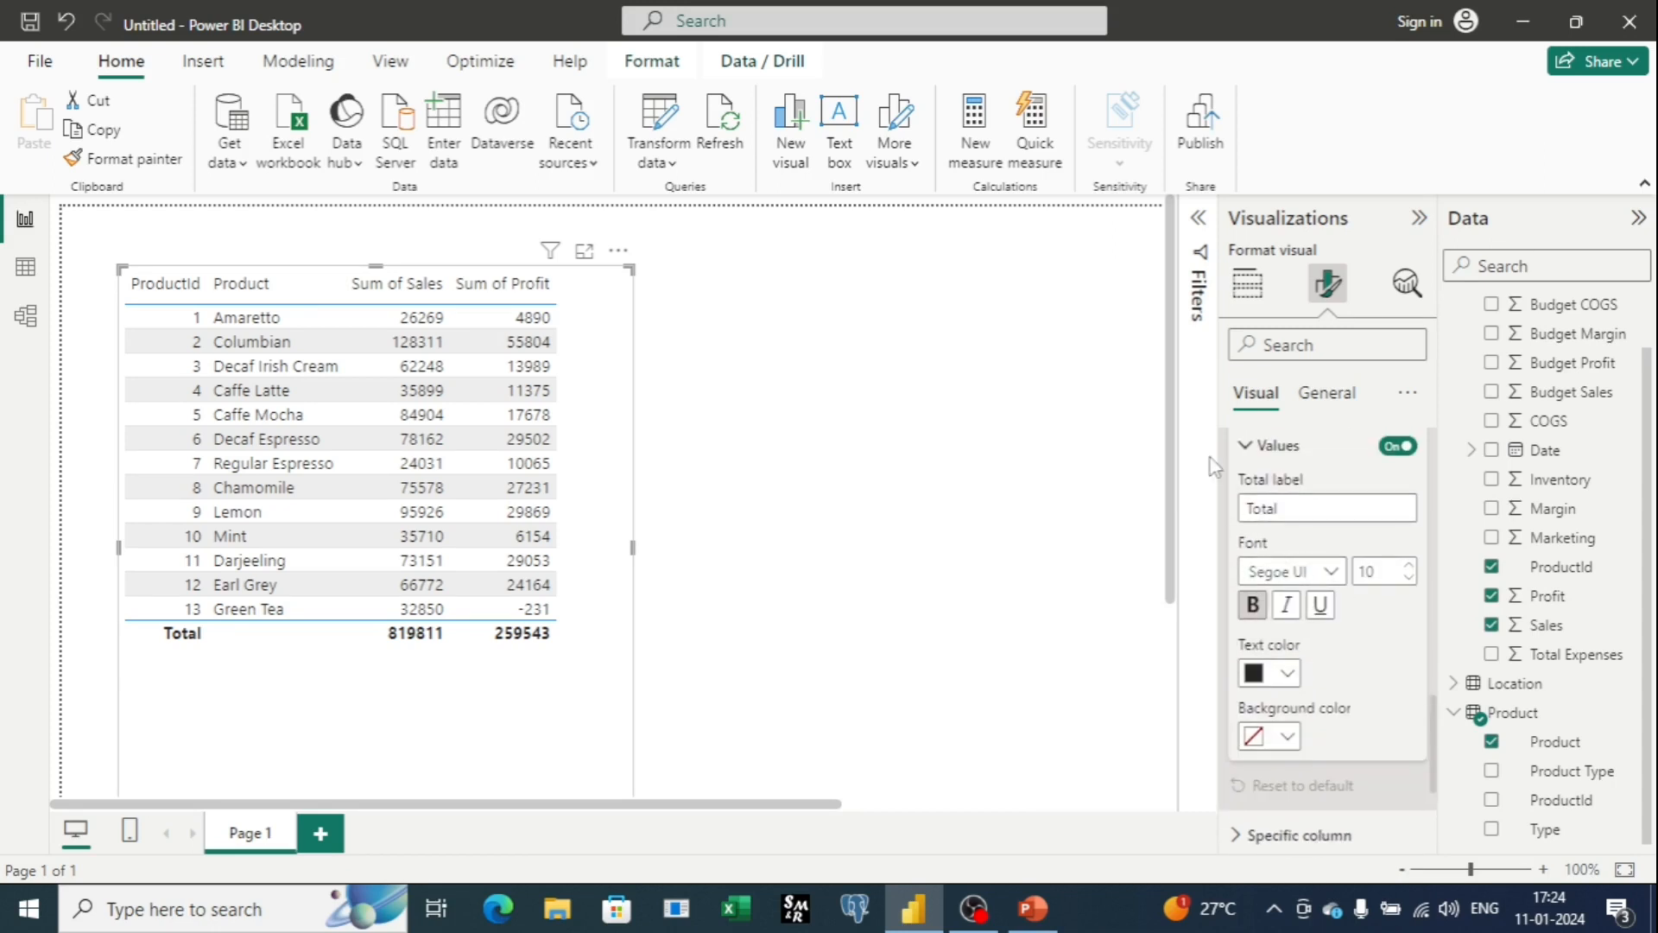
pyautogui.click(1243, 448)
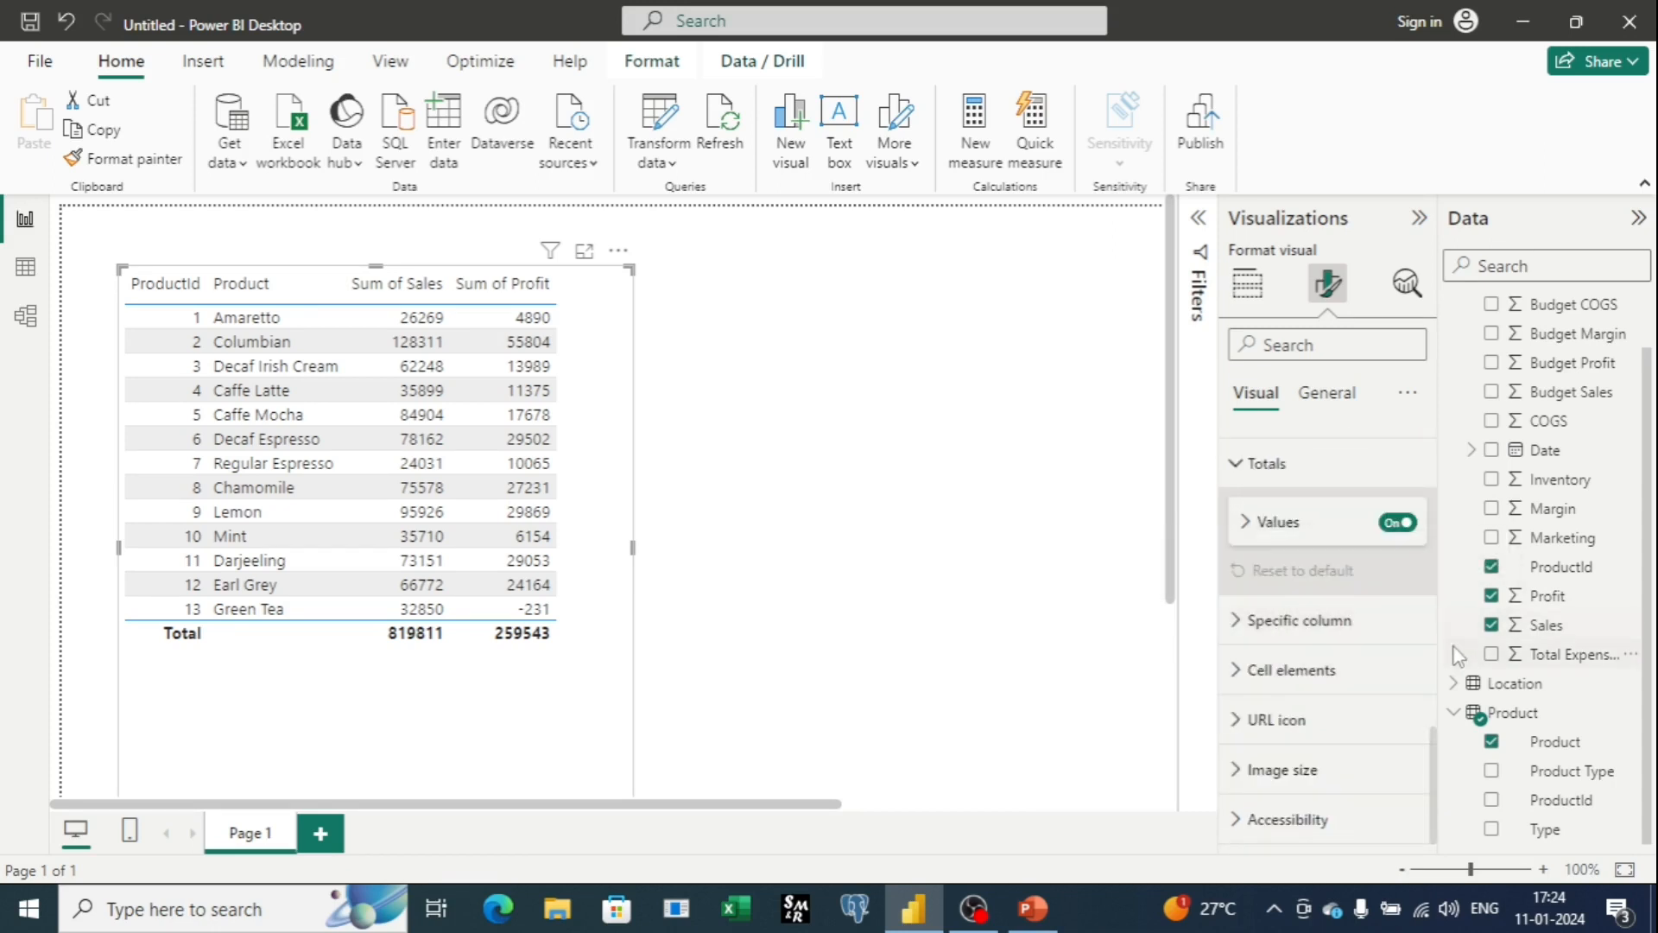
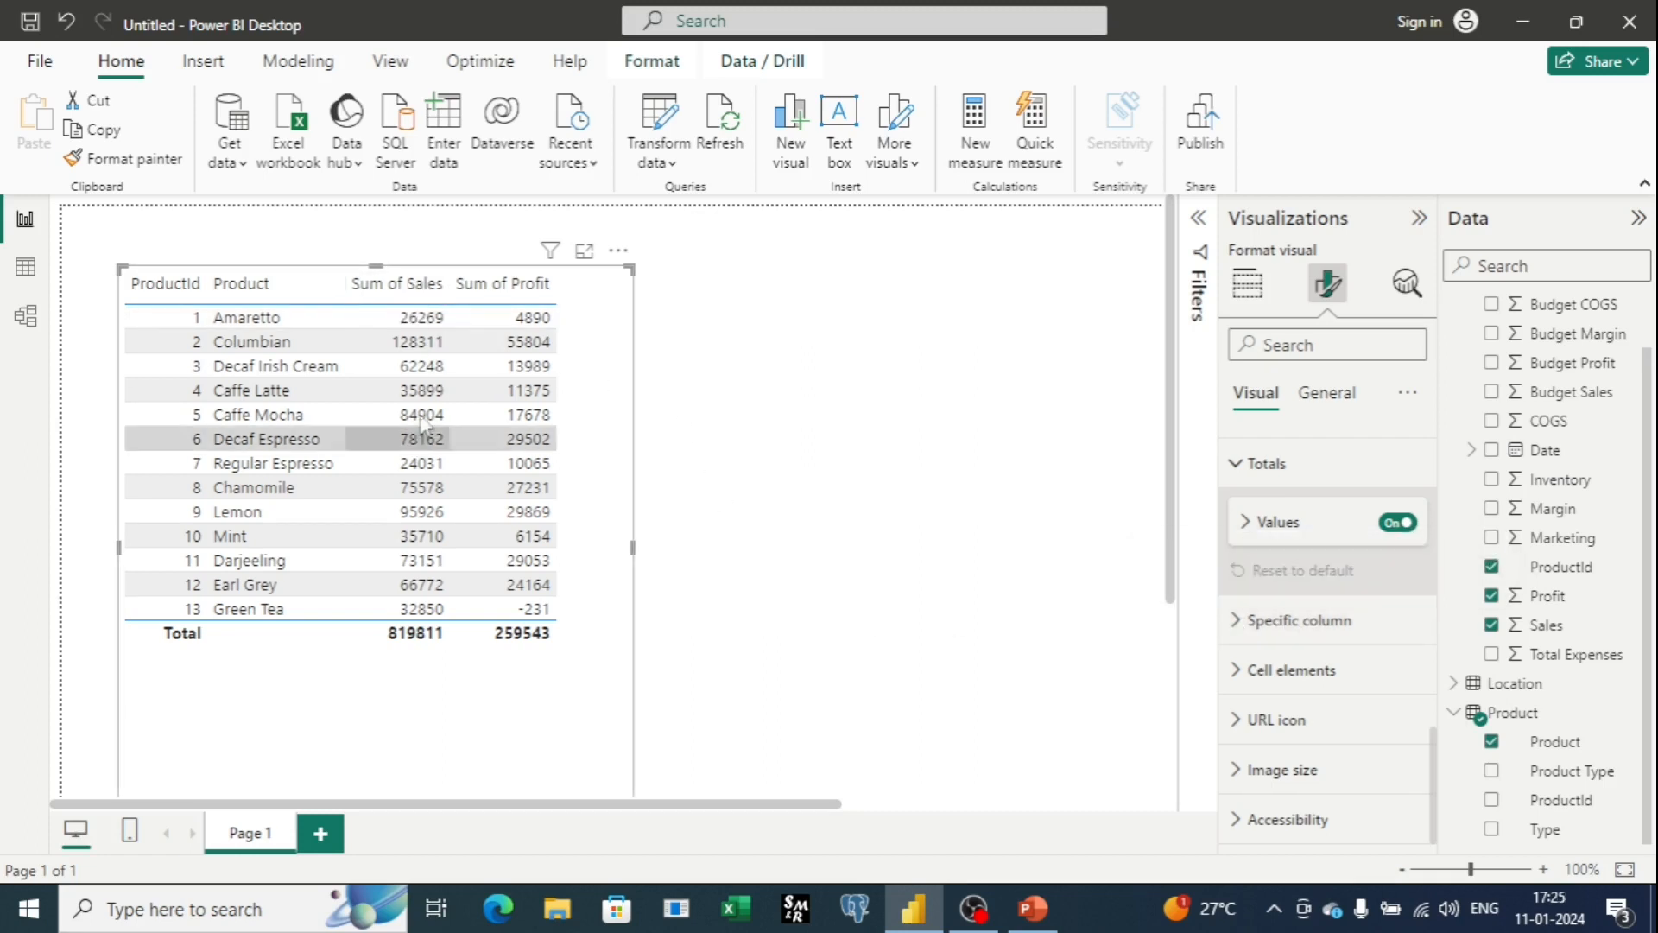
pyautogui.click(1232, 636)
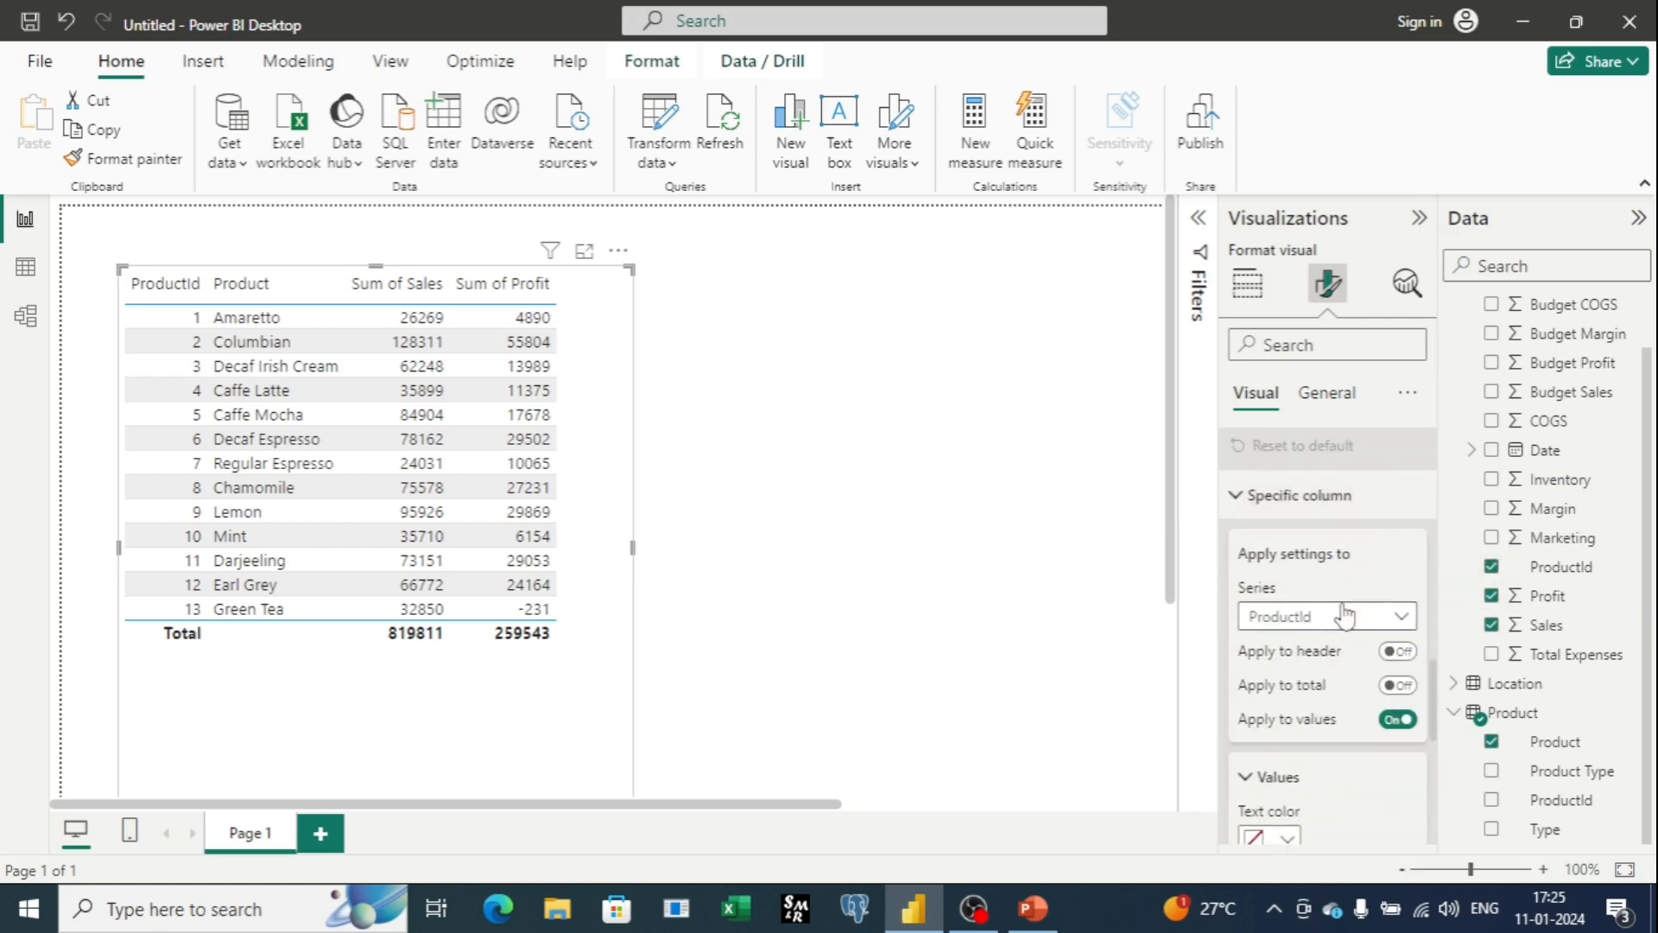
pyautogui.click(1403, 617)
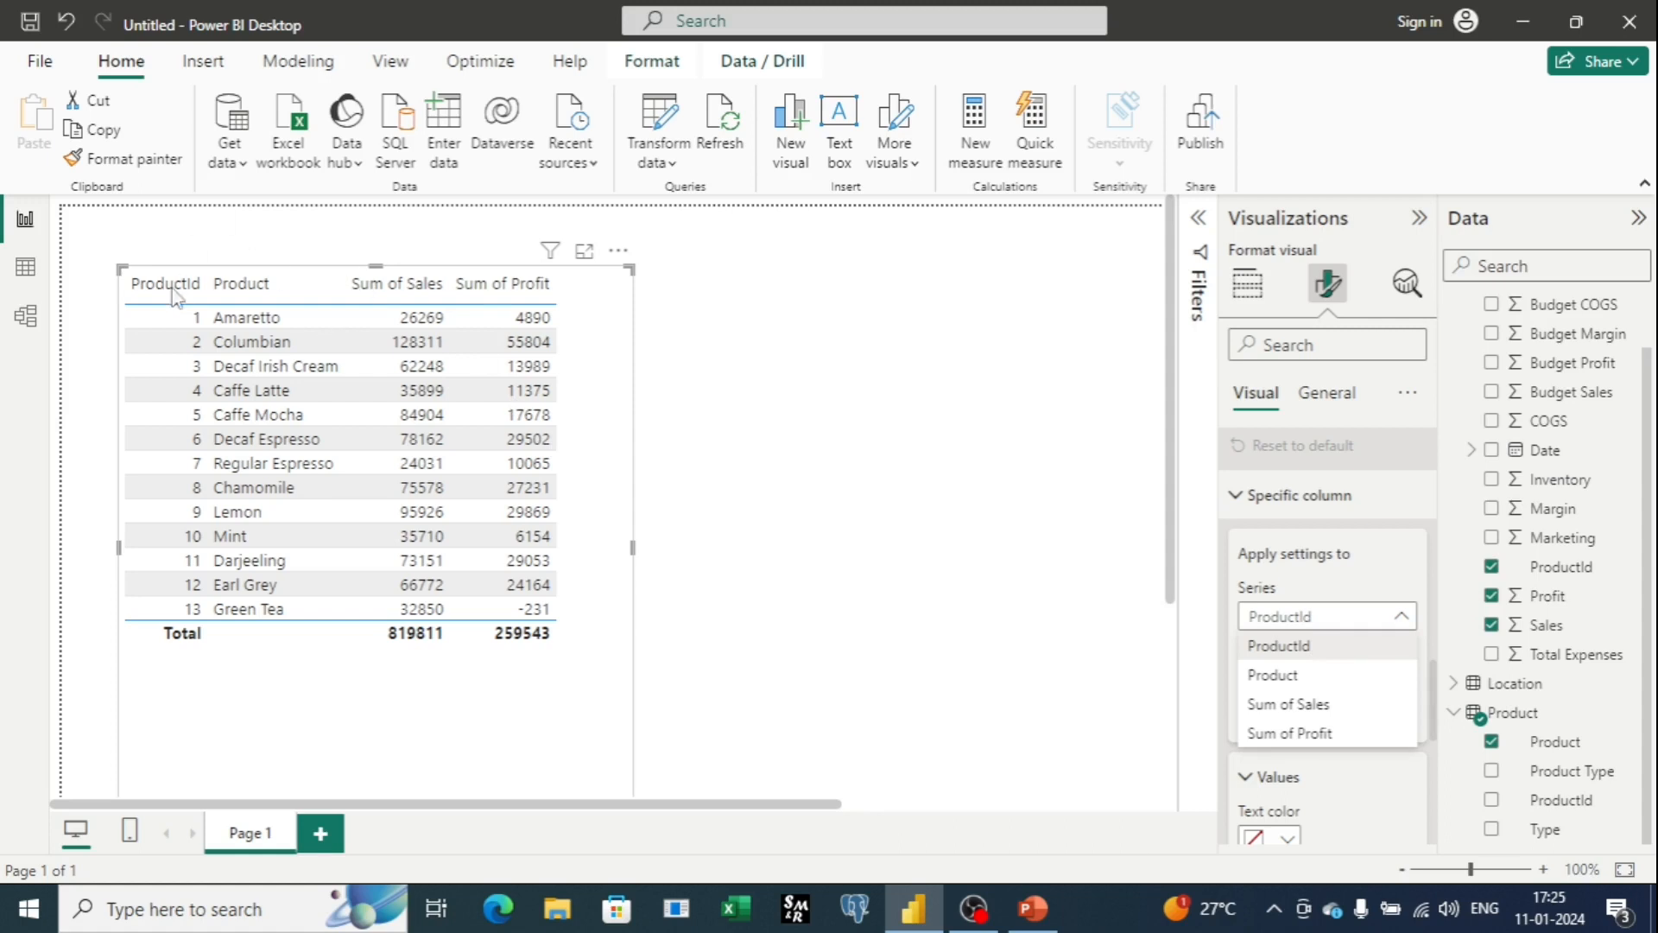
pyautogui.click(1295, 715)
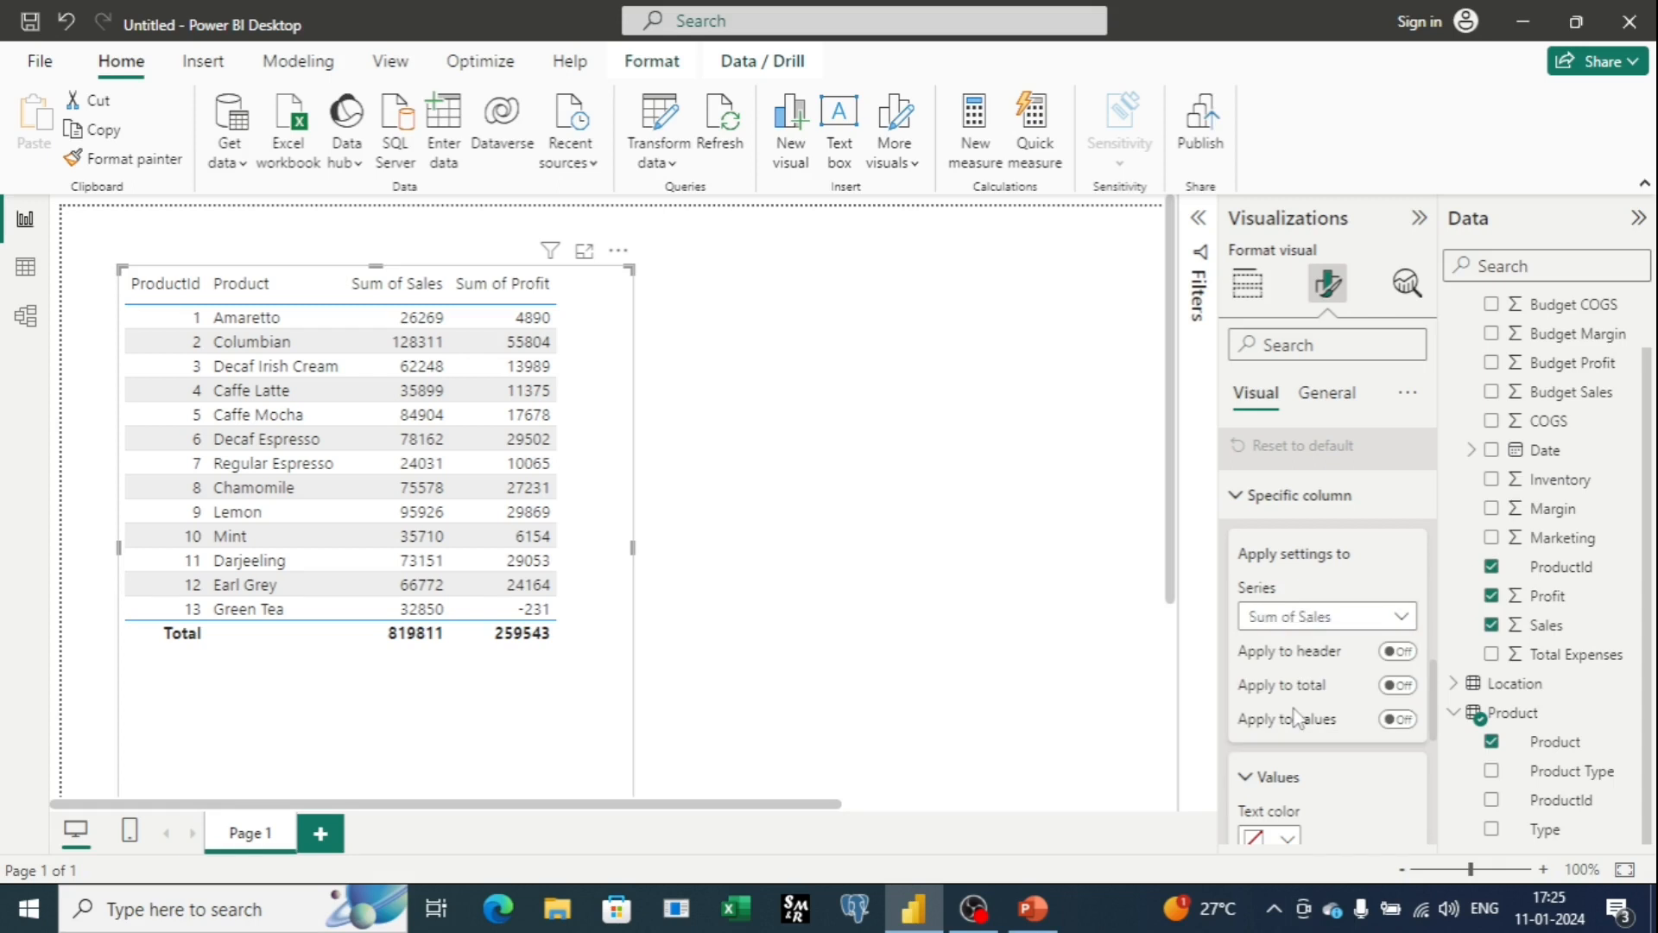
pyautogui.scroll(-2, 1330, 687)
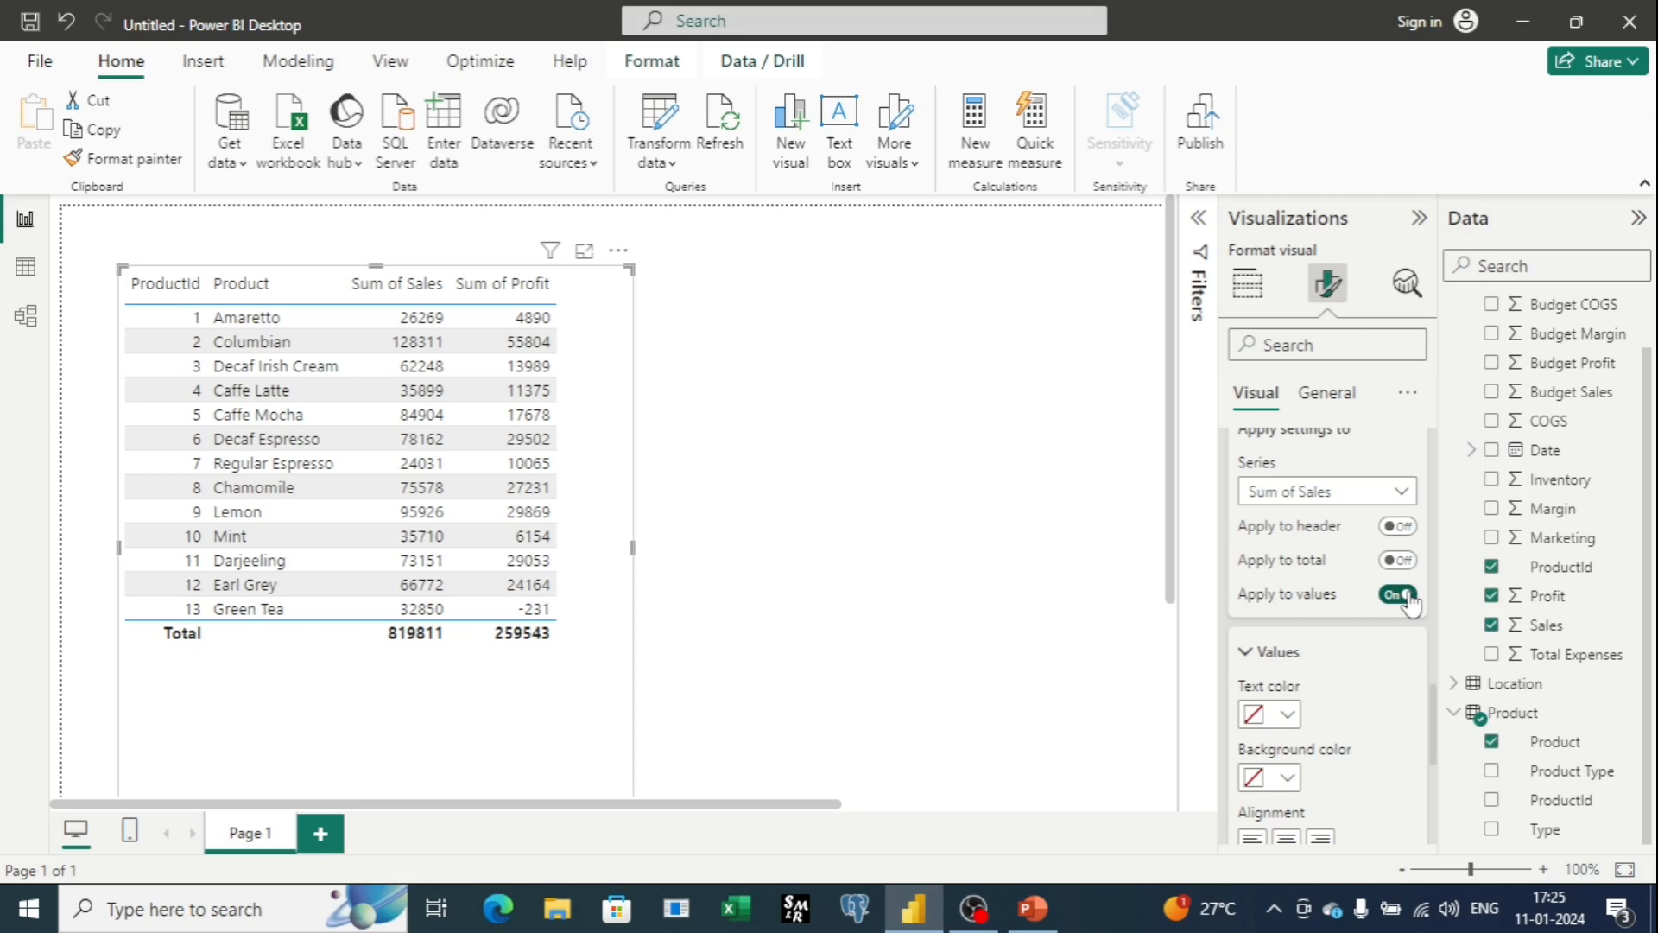
pyautogui.click(1396, 528)
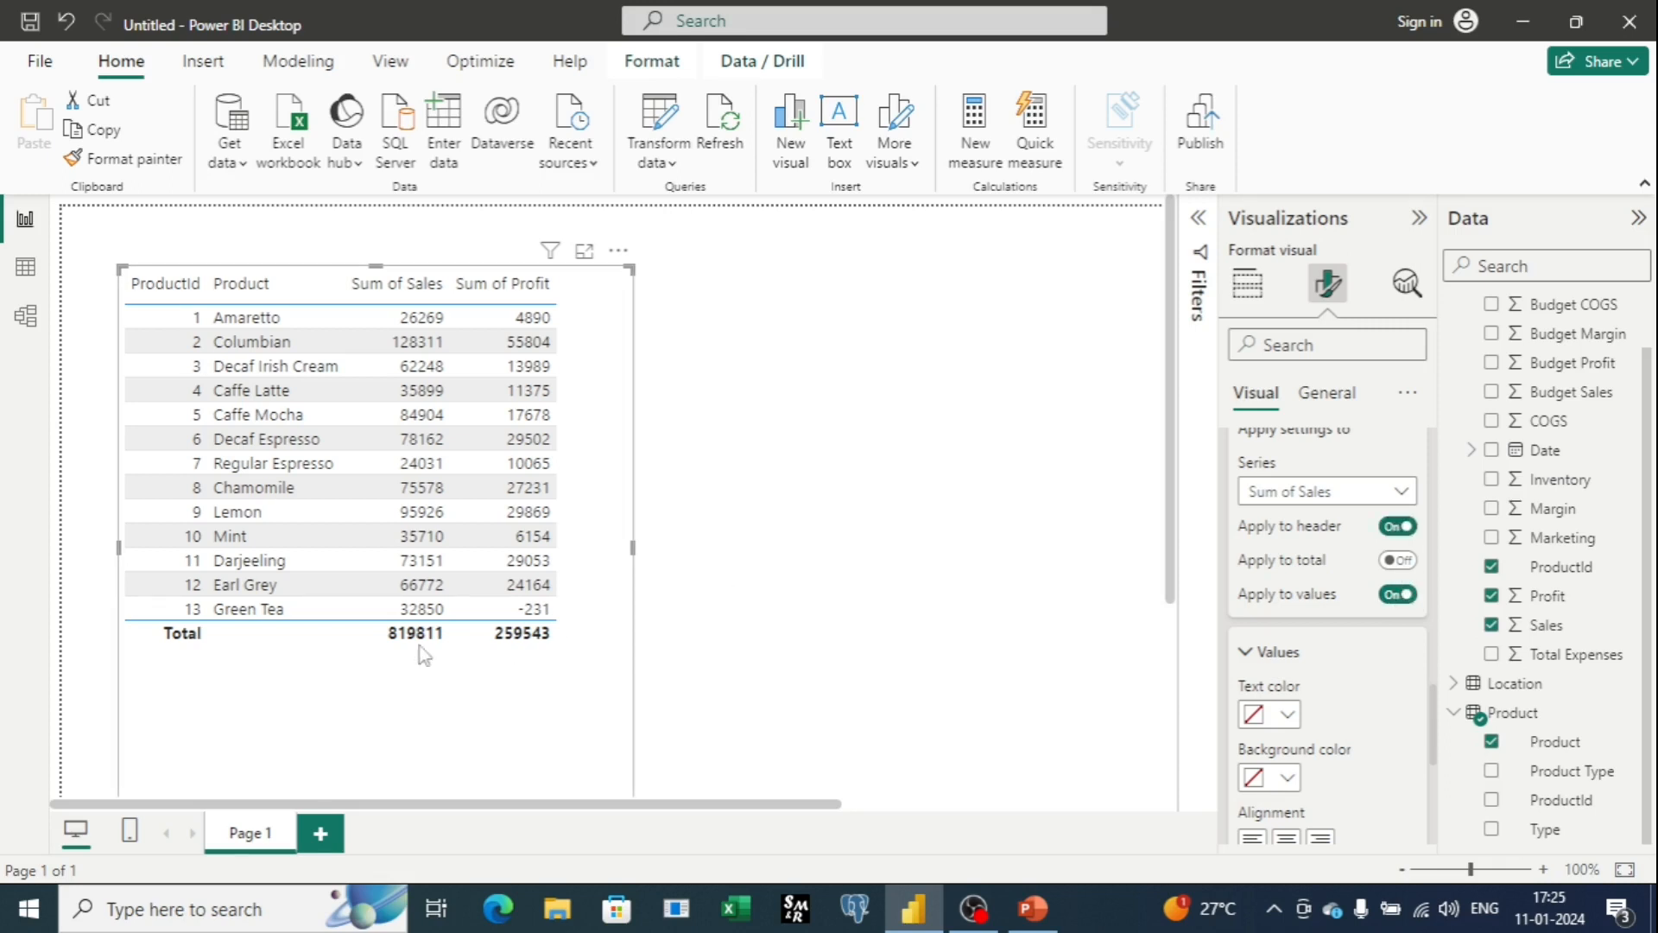
pyautogui.click(1396, 561)
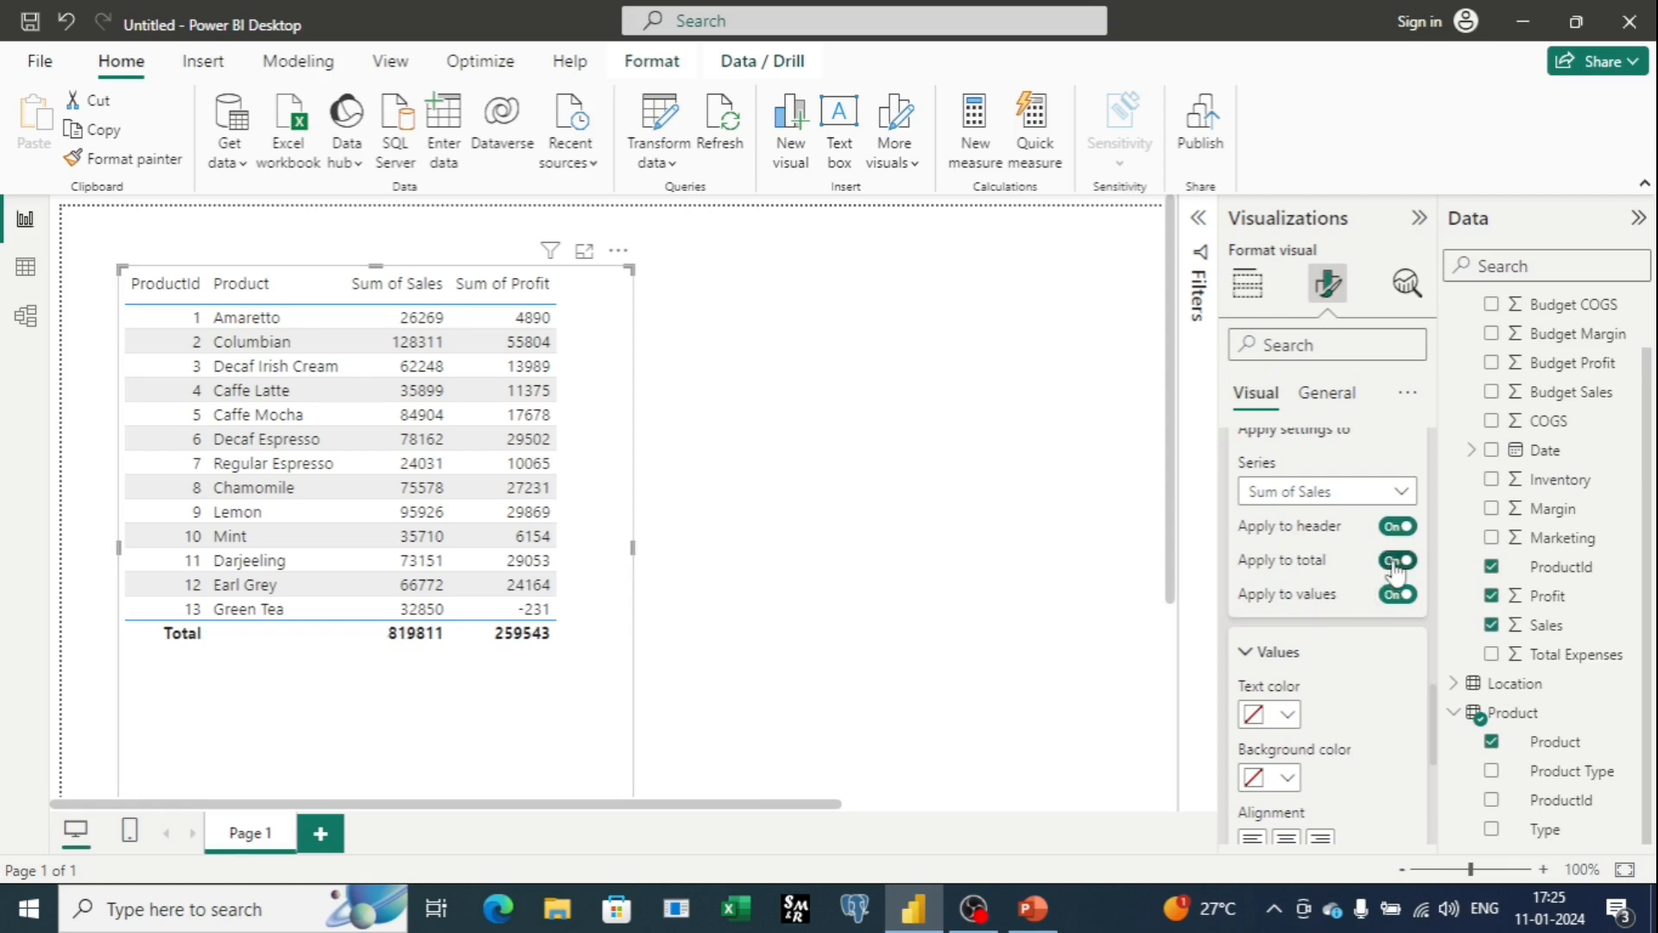
pyautogui.click(1397, 563)
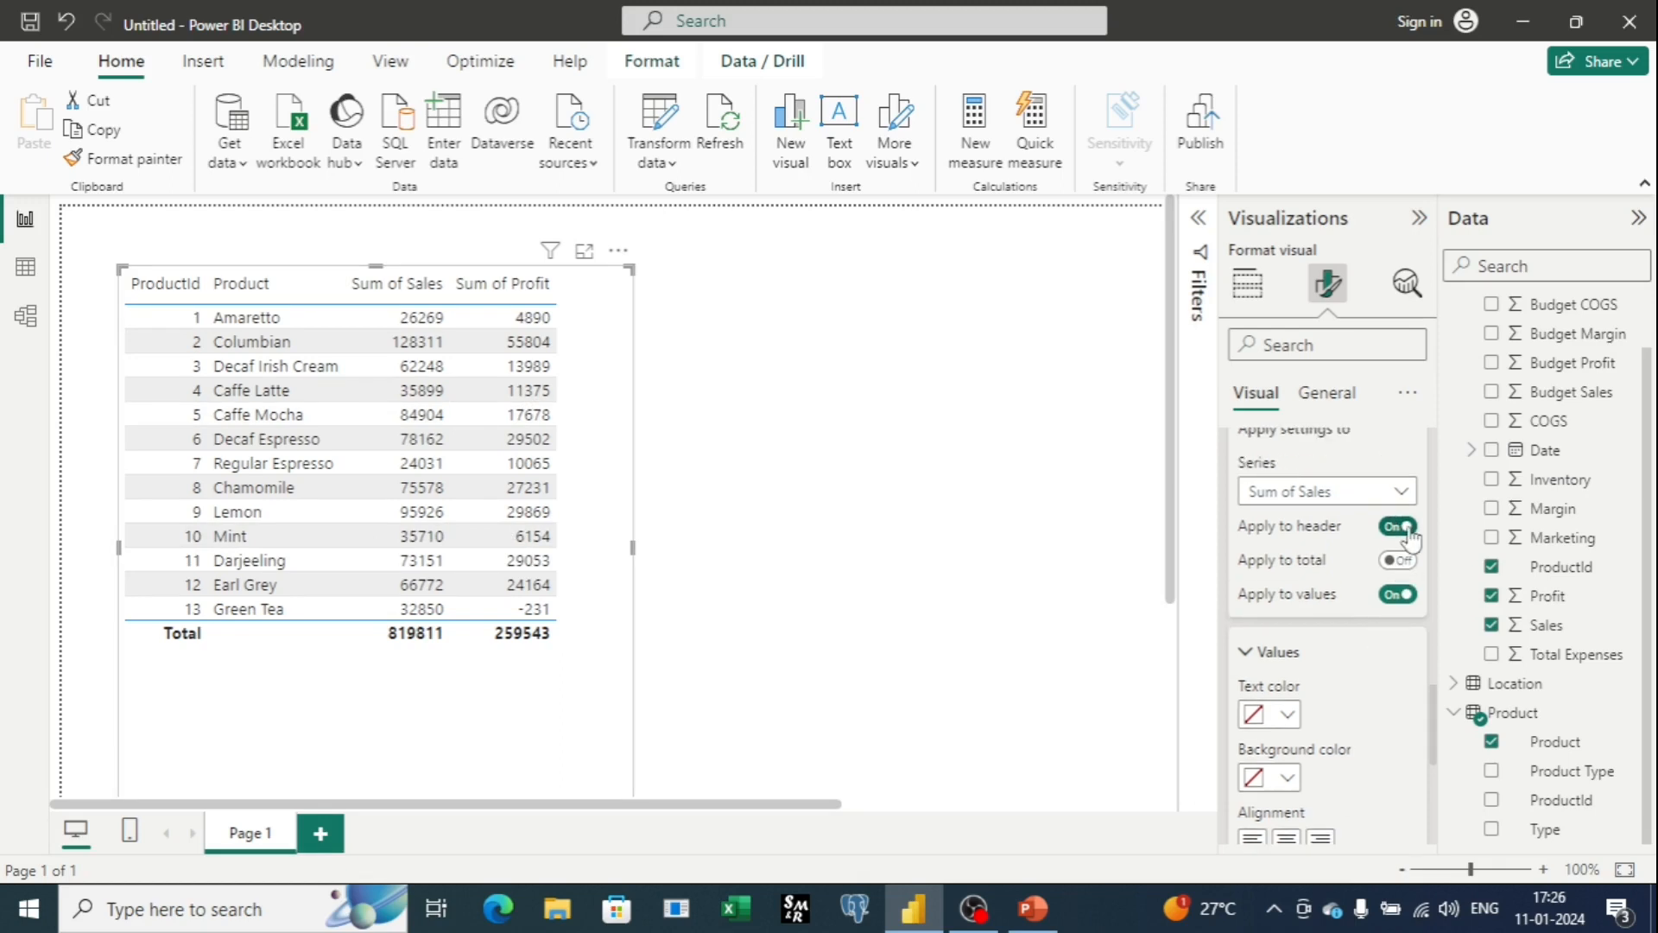
# Give the Sum of Sales column dark purple text and a gray background
pyautogui.scroll(2, 1393, 519)
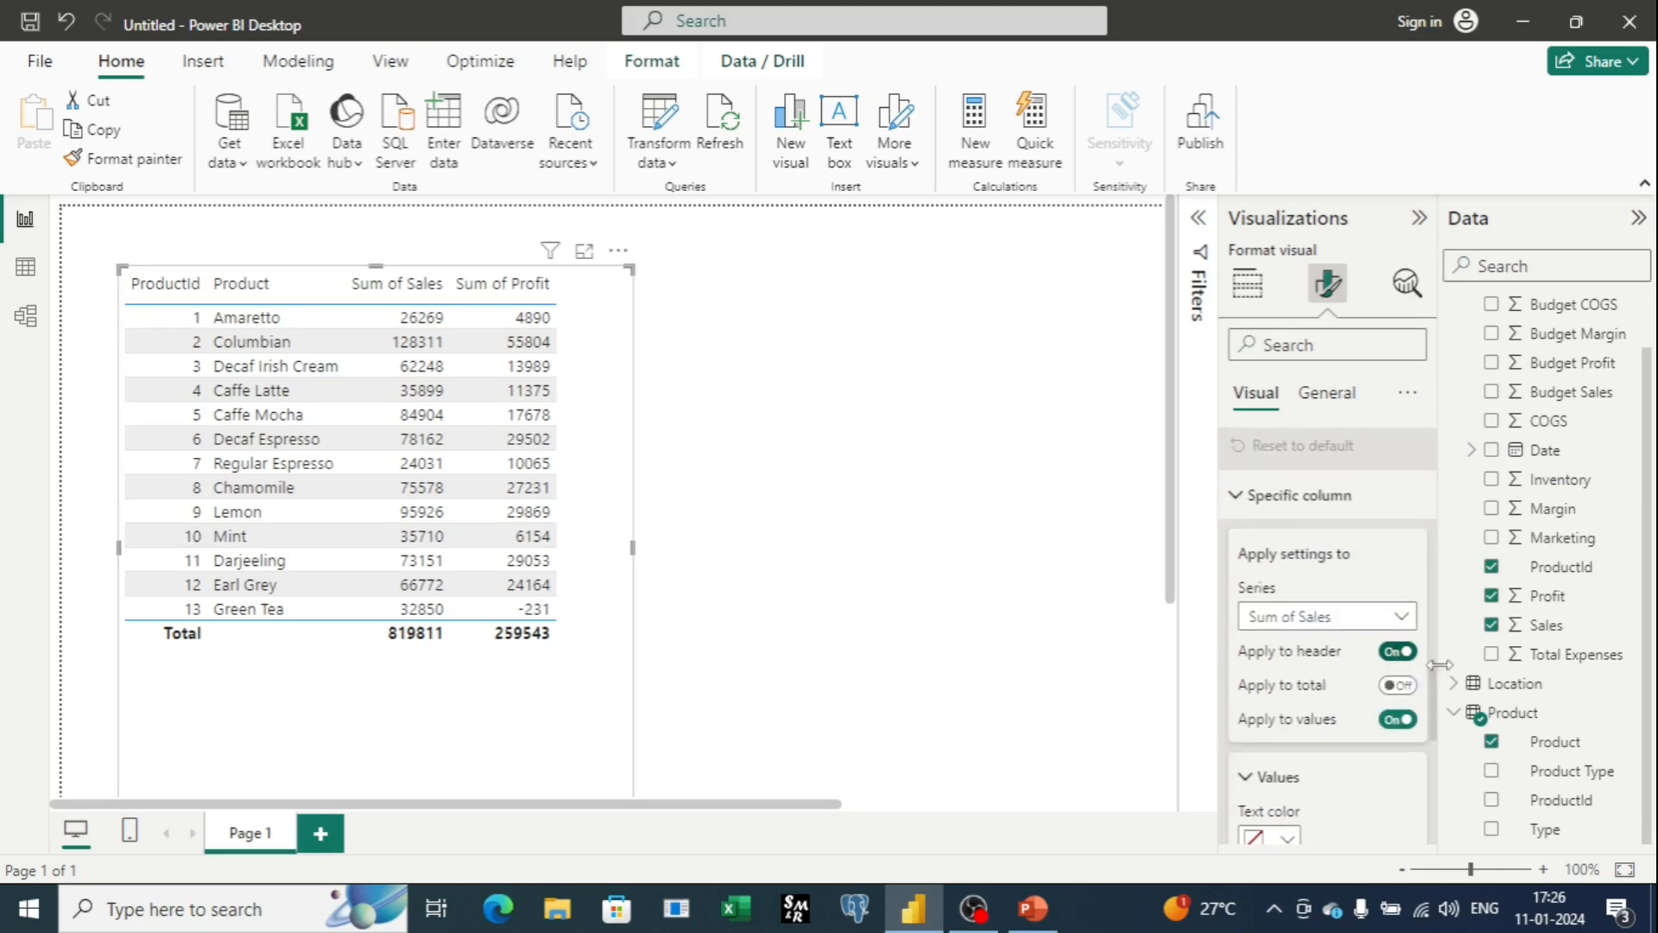
pyautogui.scroll(-2, 1413, 670)
pyautogui.scroll(-4, 1414, 670)
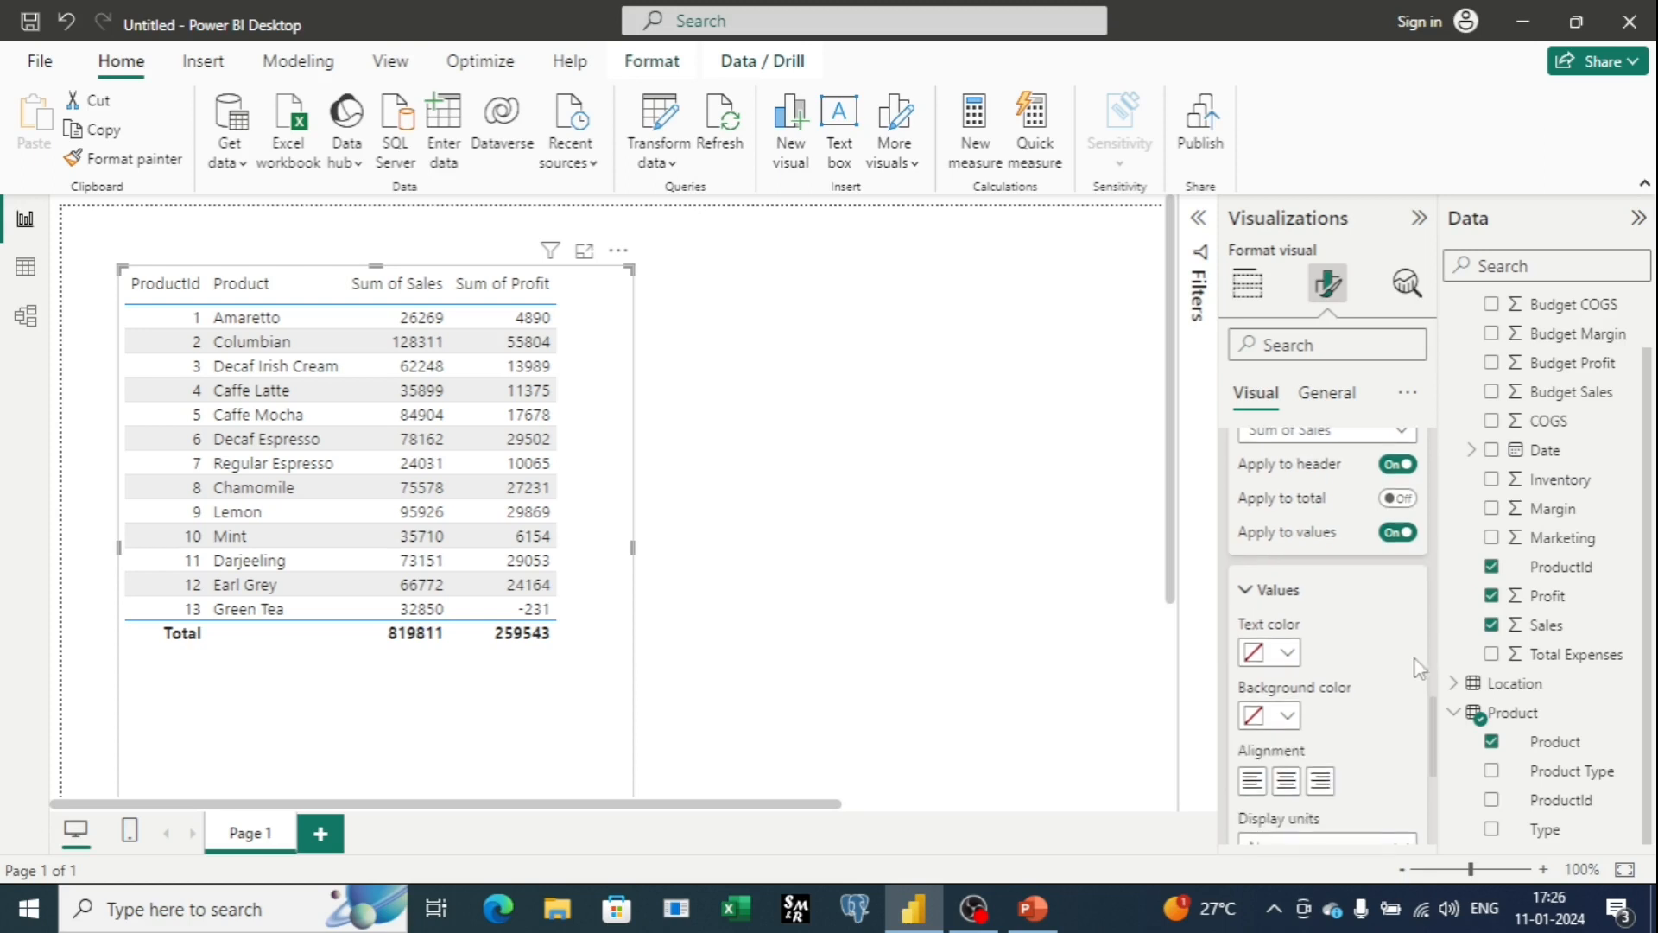
pyautogui.scroll(-4, 1307, 643)
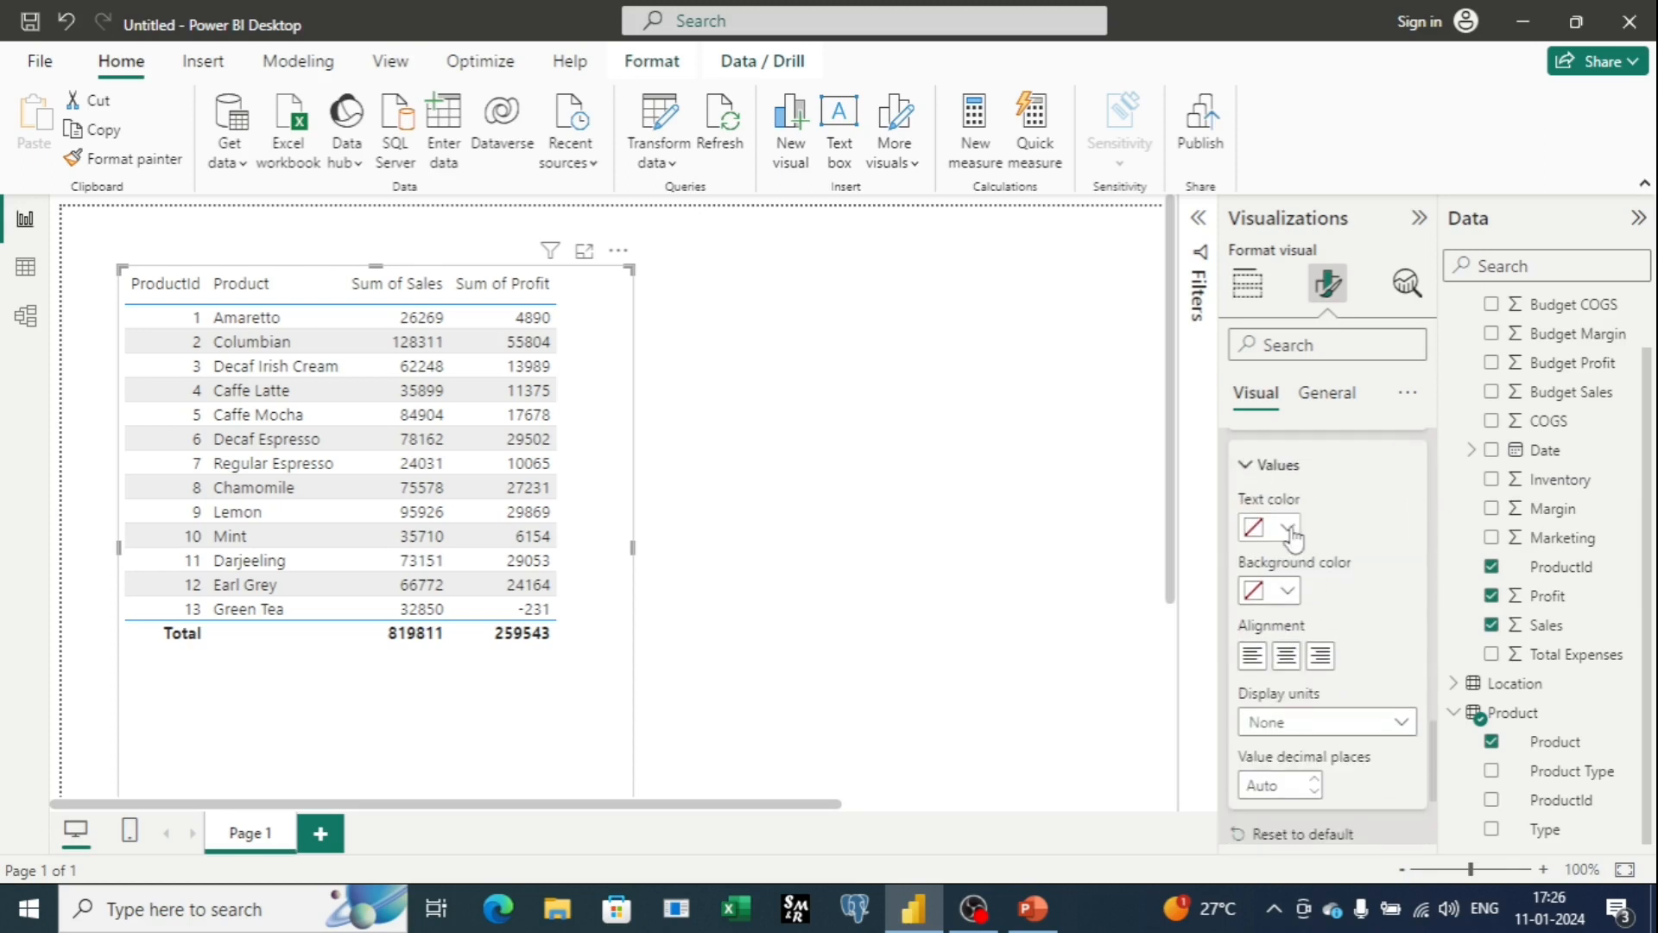
pyautogui.click(1288, 527)
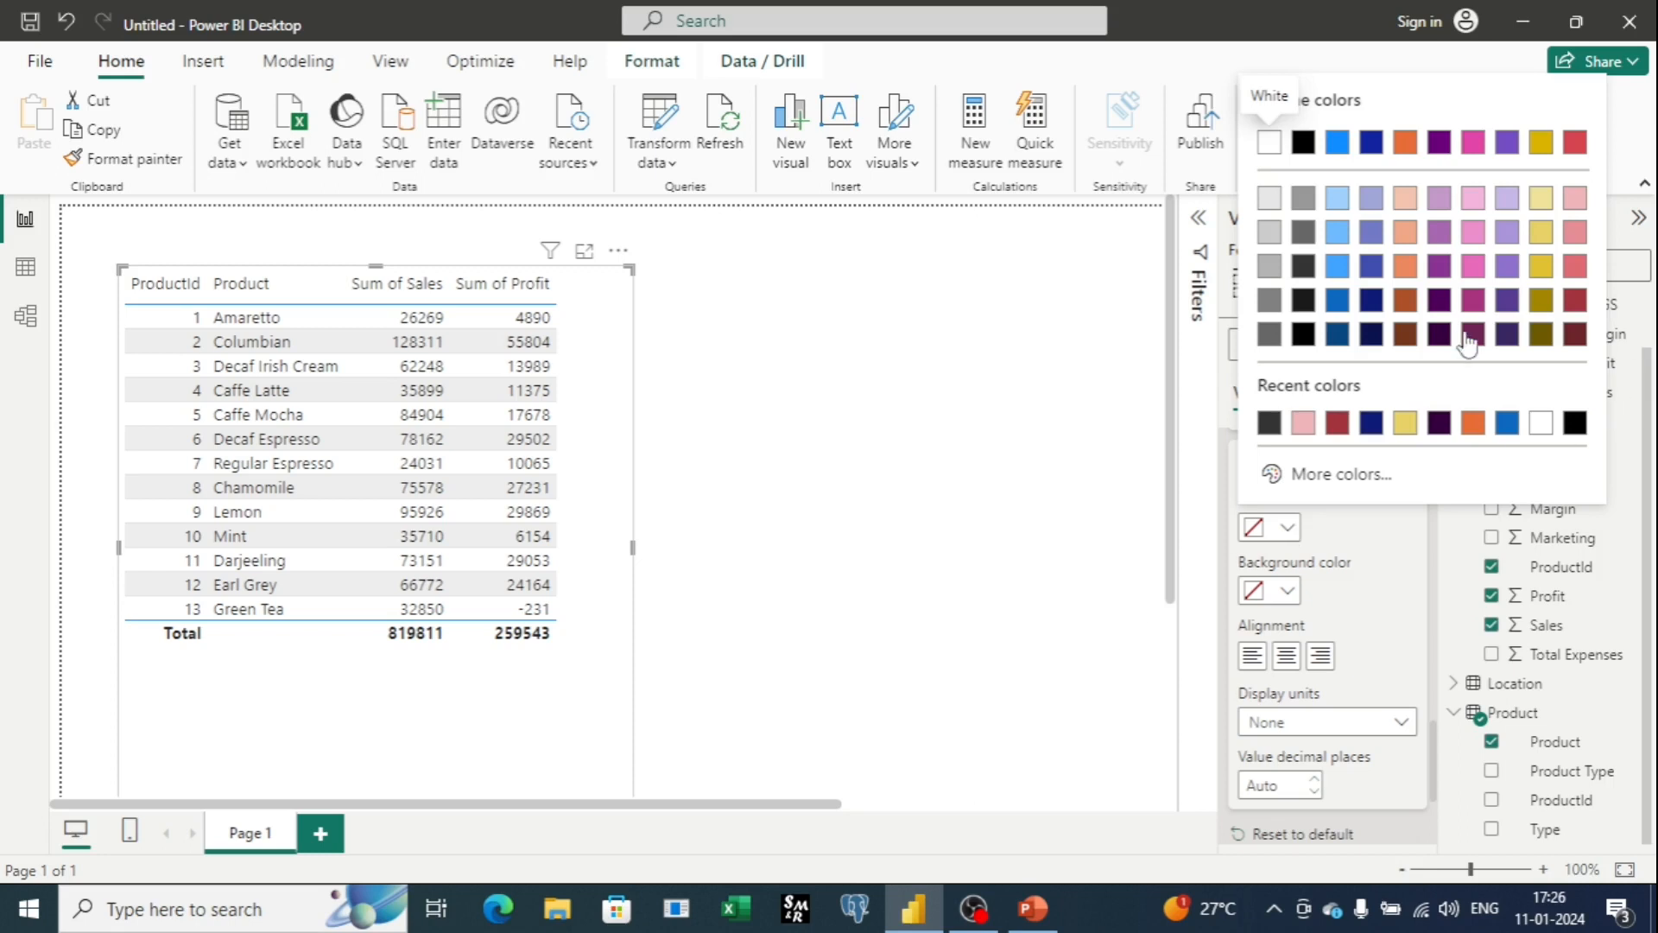
pyautogui.click(1440, 335)
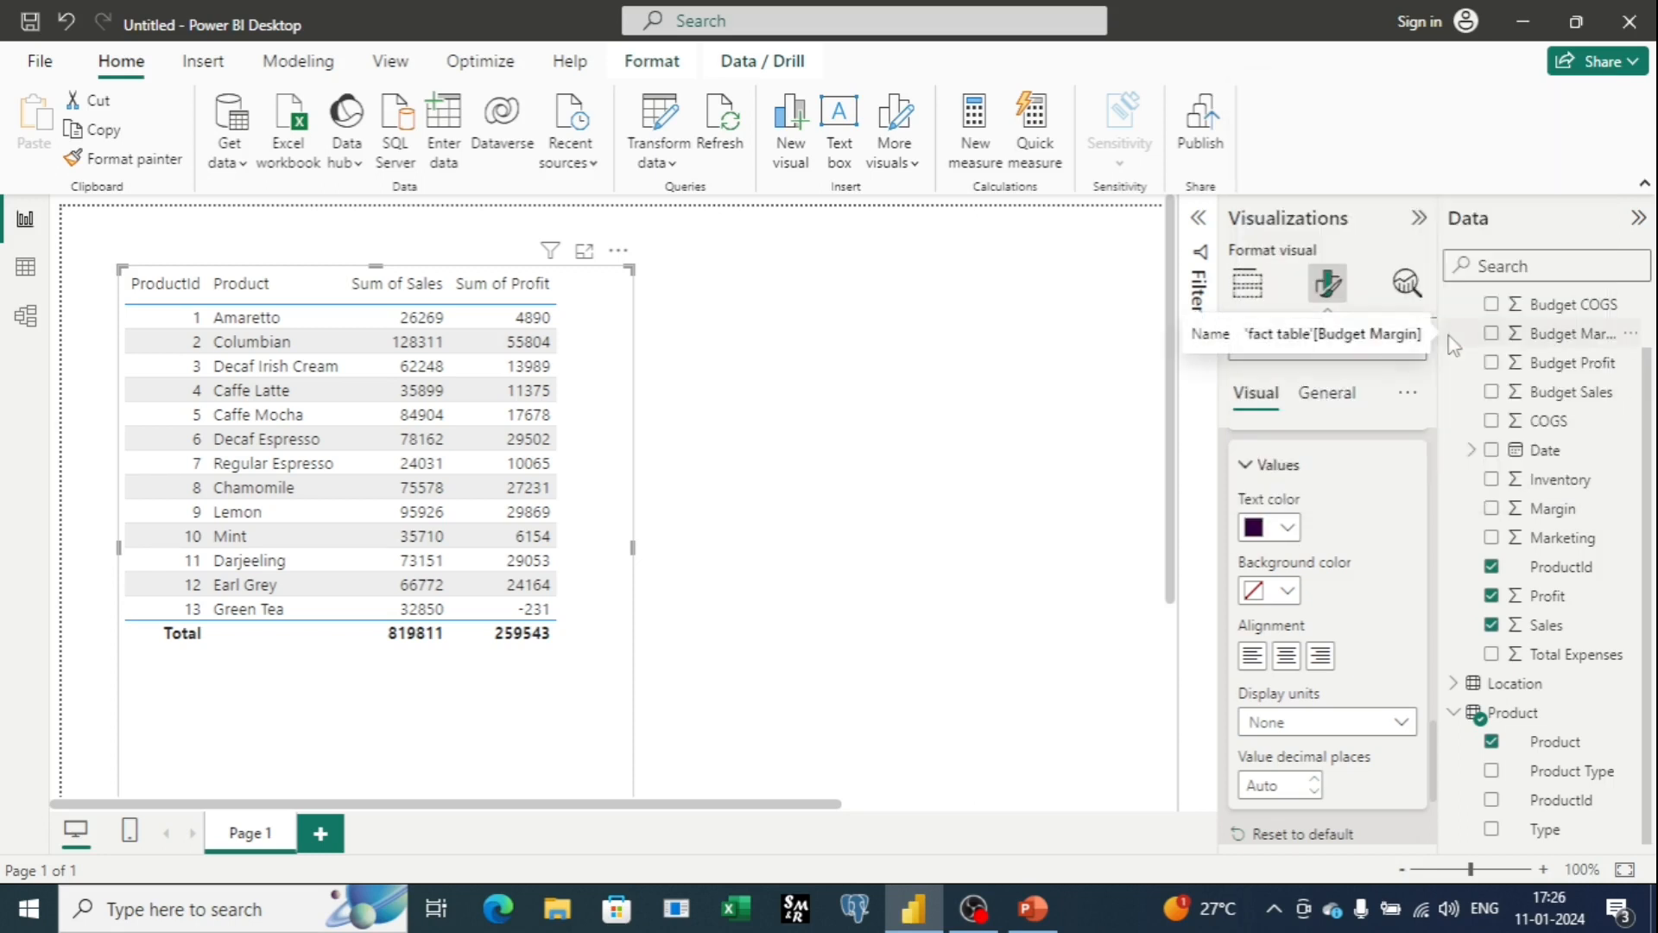
pyautogui.click(1289, 528)
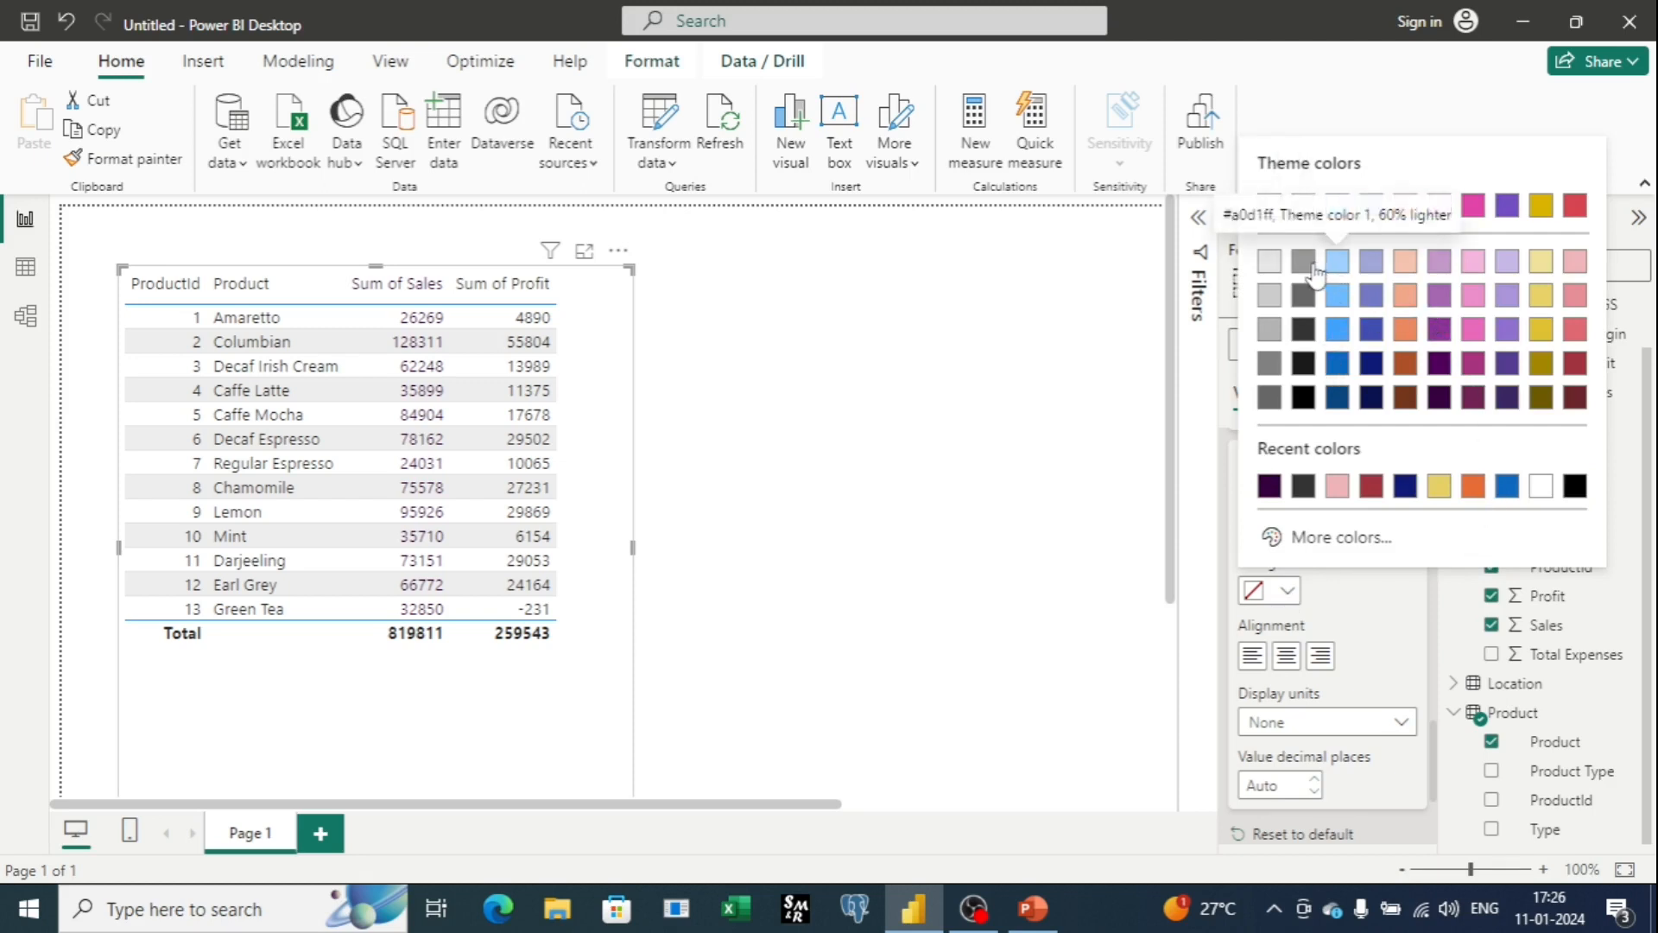
pyautogui.click(1306, 268)
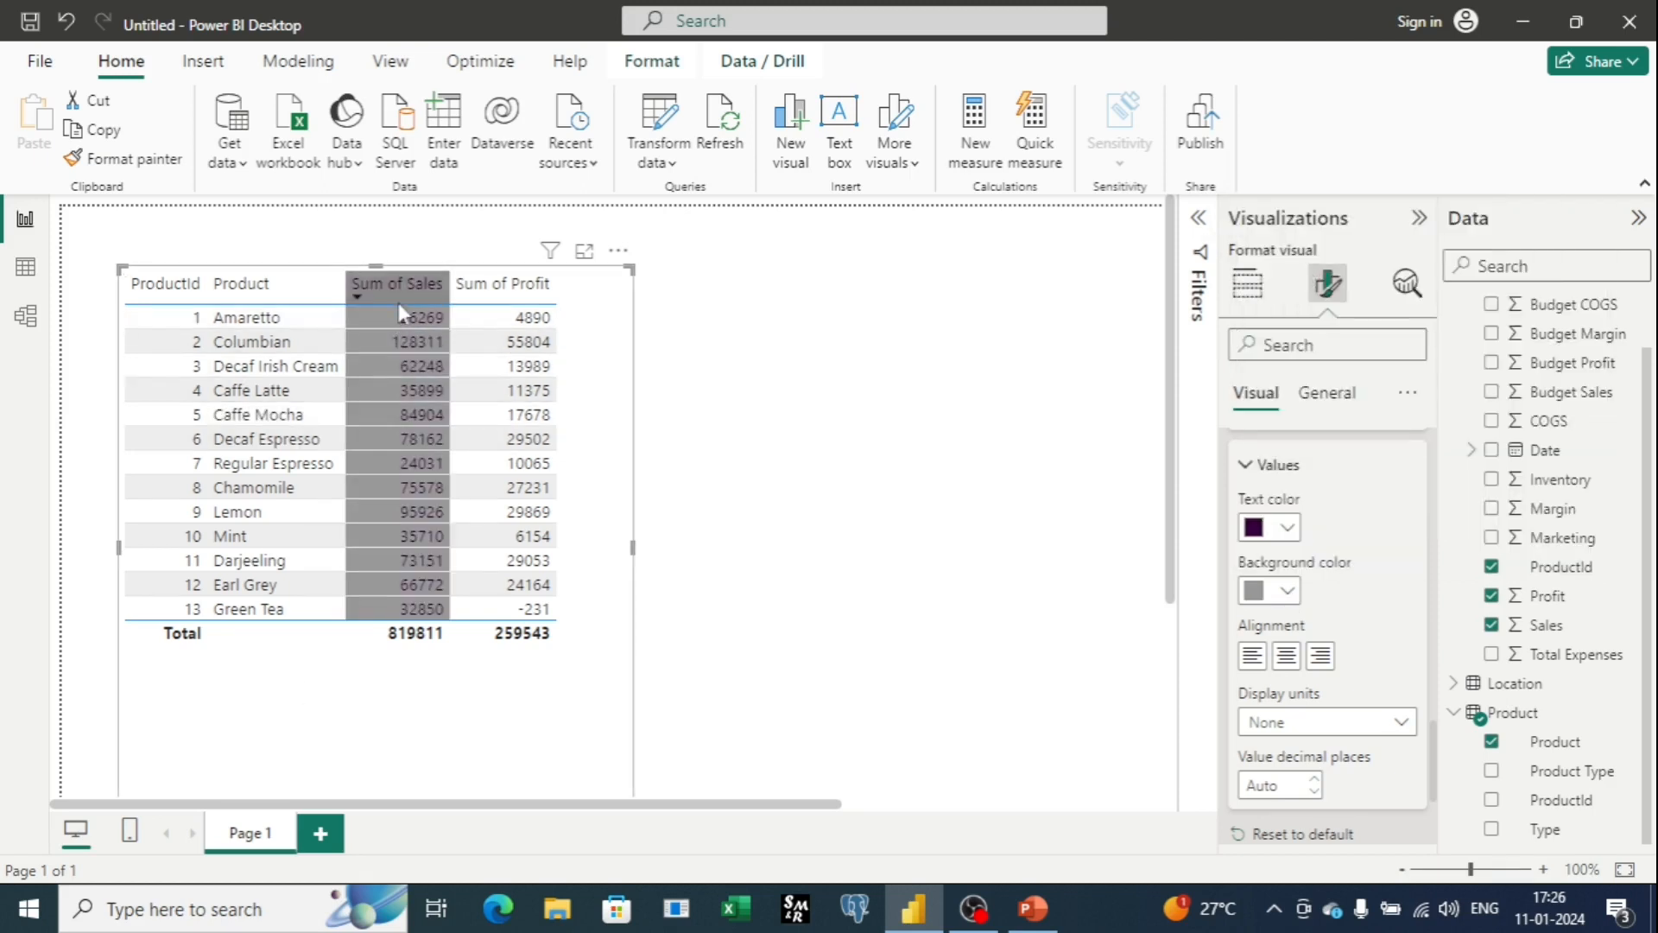
# Change the Sum of Sales column to dark red text on a light blue background
pyautogui.click(1289, 528)
pyautogui.click(1576, 303)
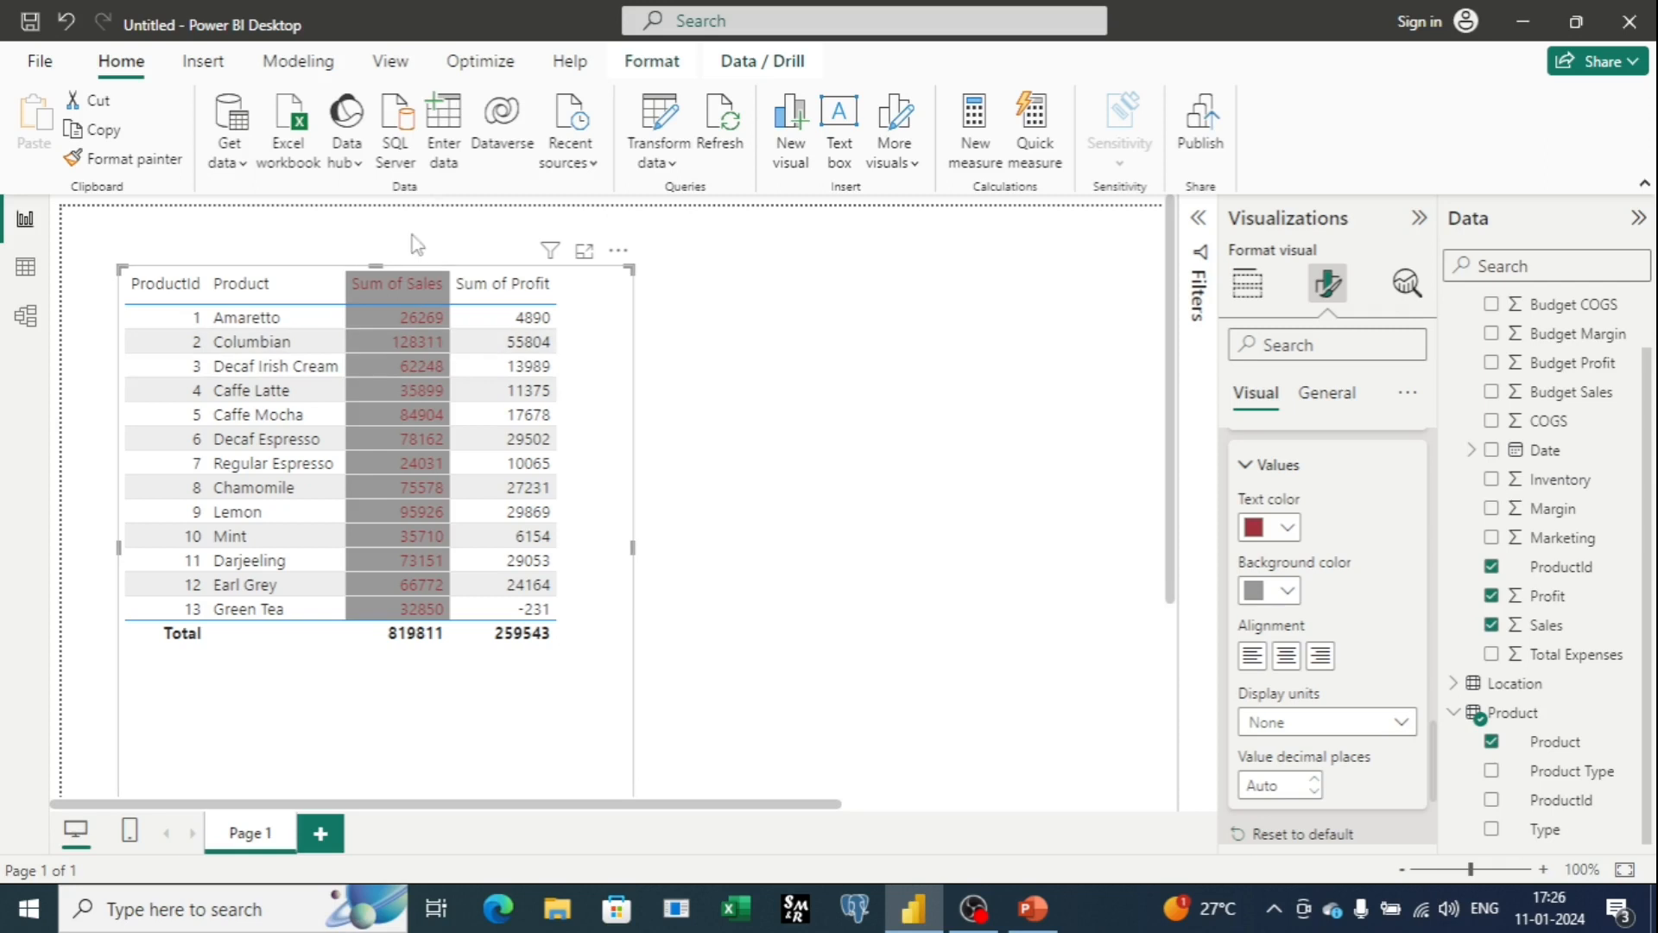
pyautogui.click(1288, 593)
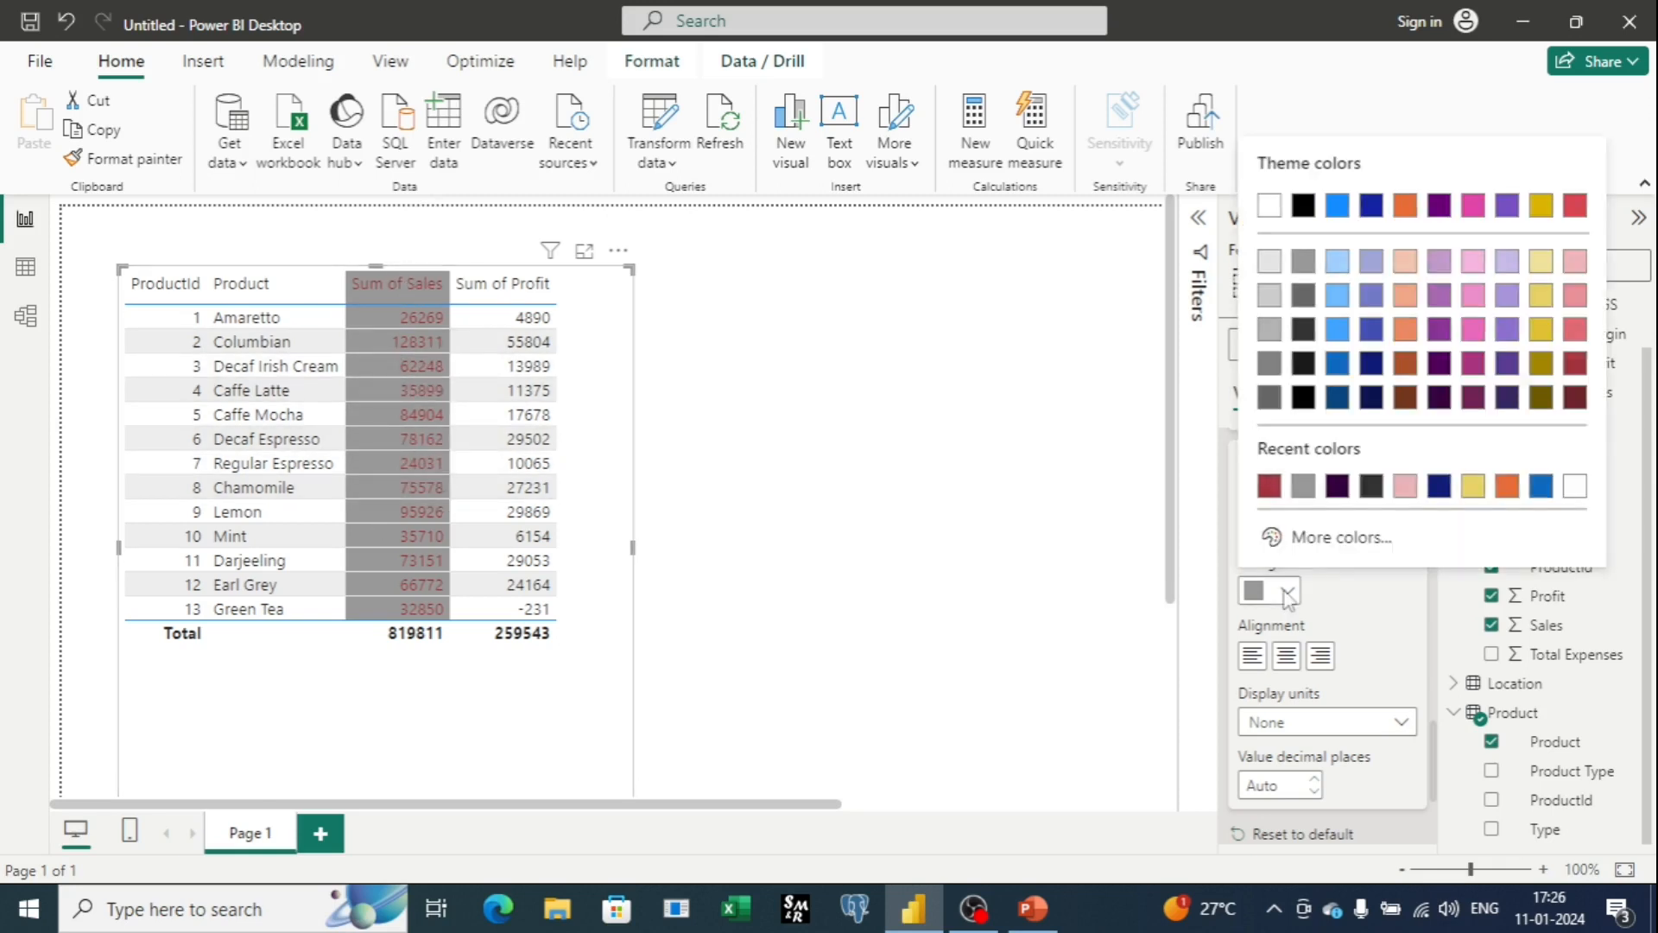
pyautogui.click(1337, 261)
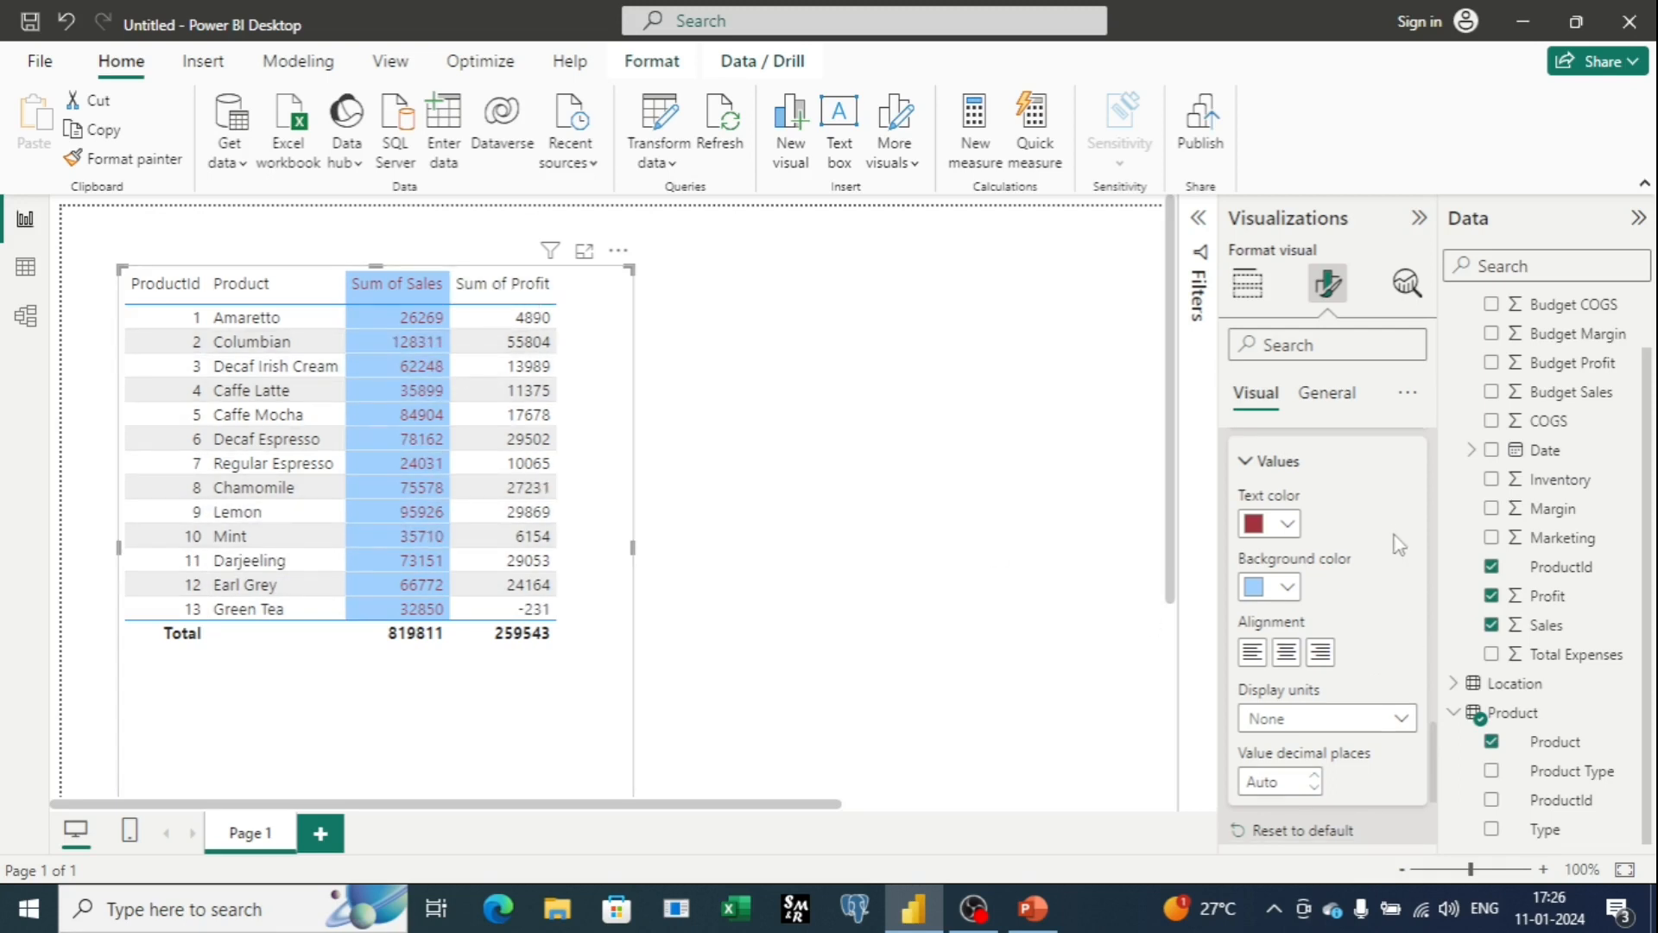
# Try center alignment on the Sum of Sales column and settle on left alignment
pyautogui.scroll(-1, 1396, 544)
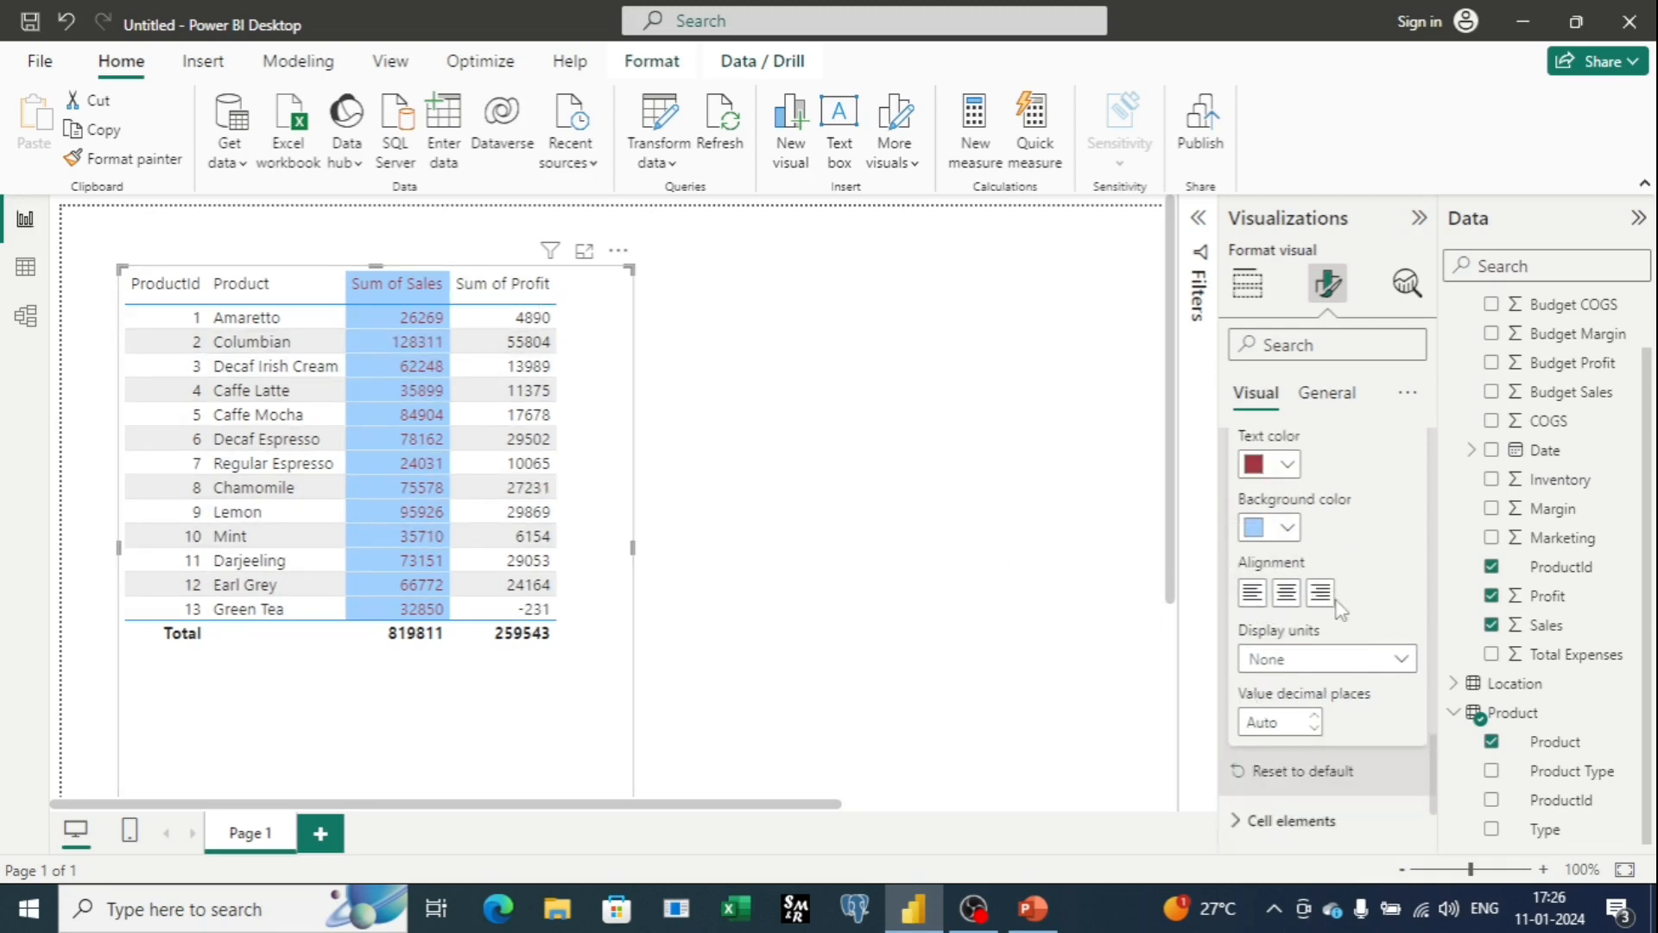
pyautogui.click(1286, 595)
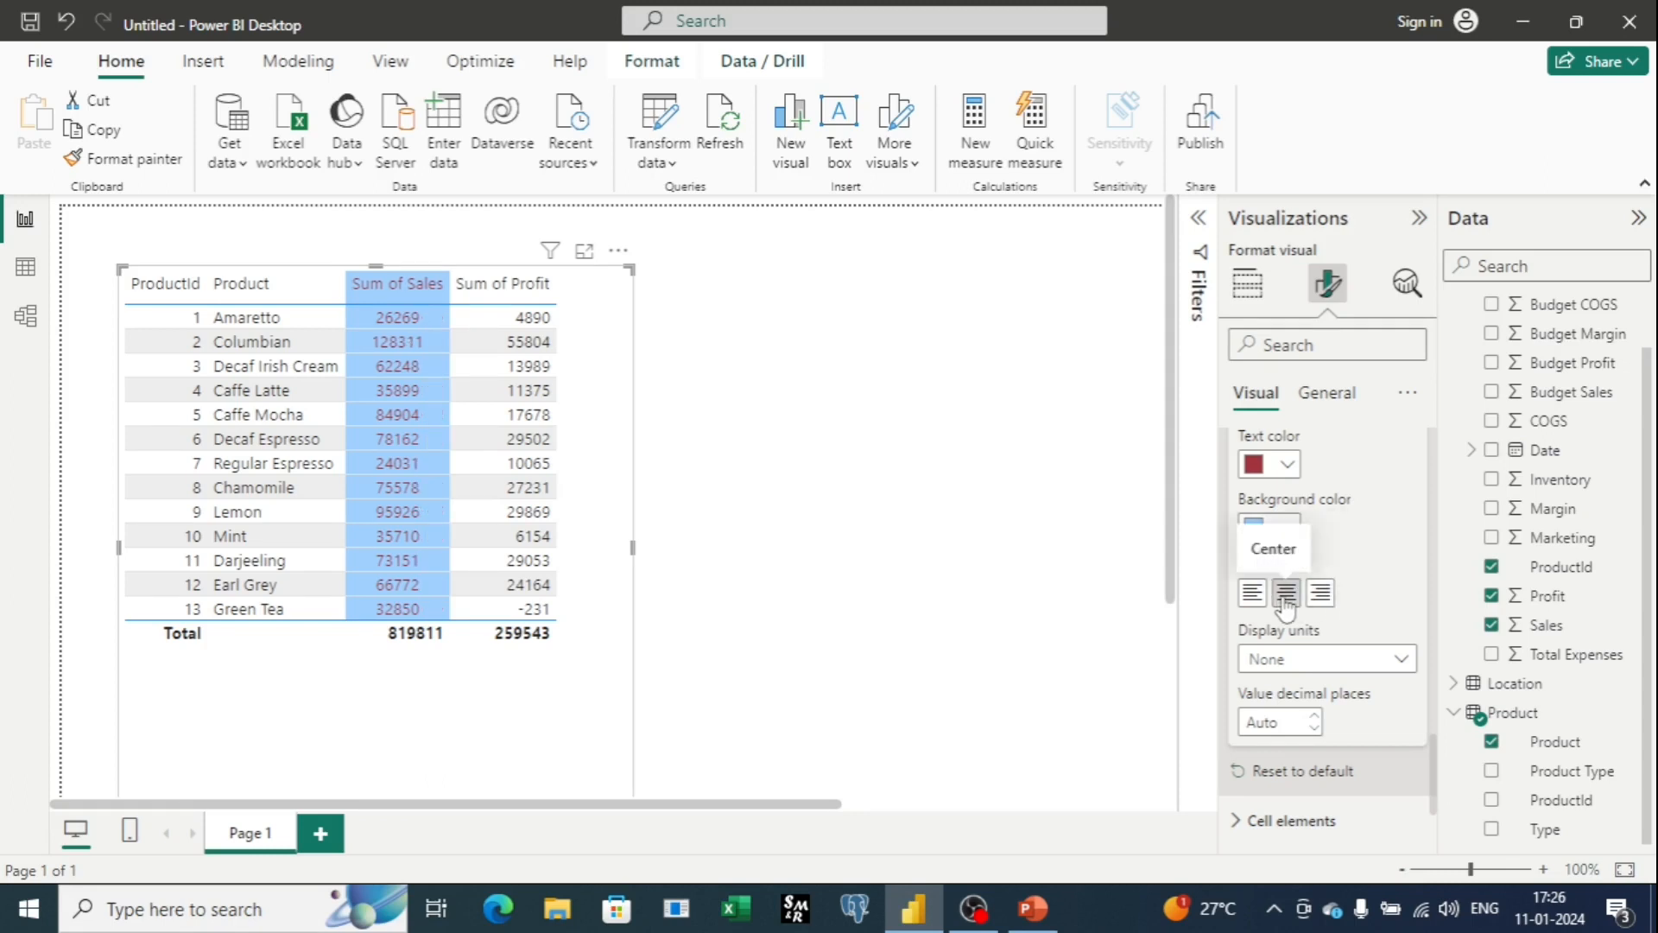
pyautogui.click(1254, 605)
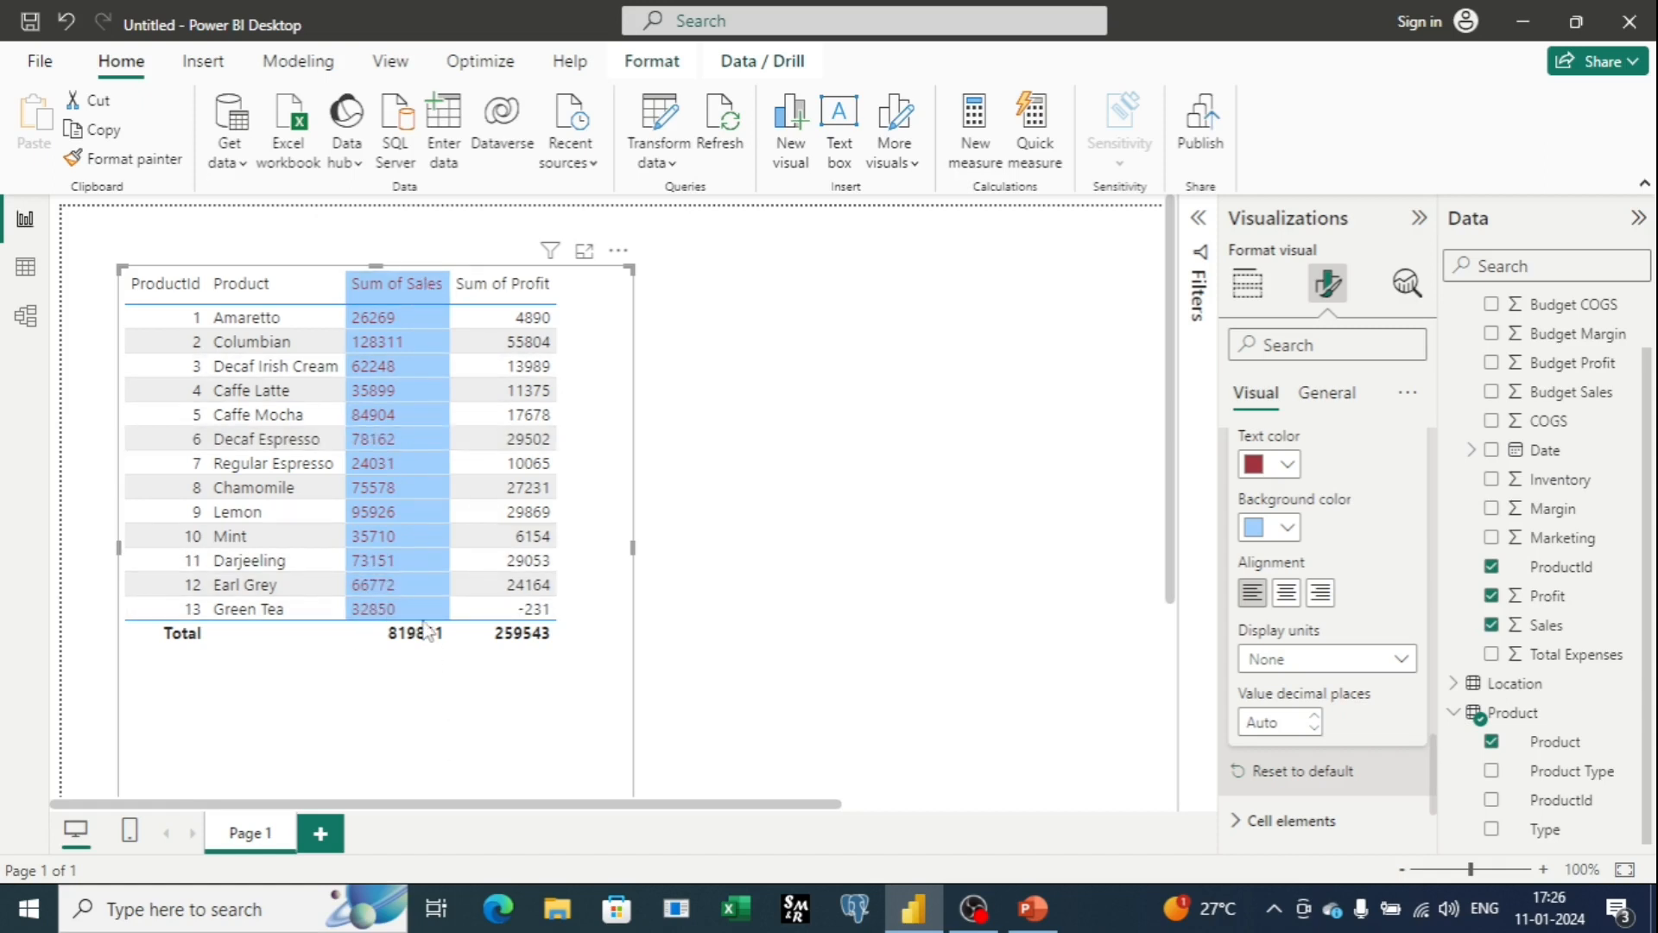
# Try extending the Sum of Sales column formatting to its total and switch that option off again
pyautogui.scroll(4, 1330, 657)
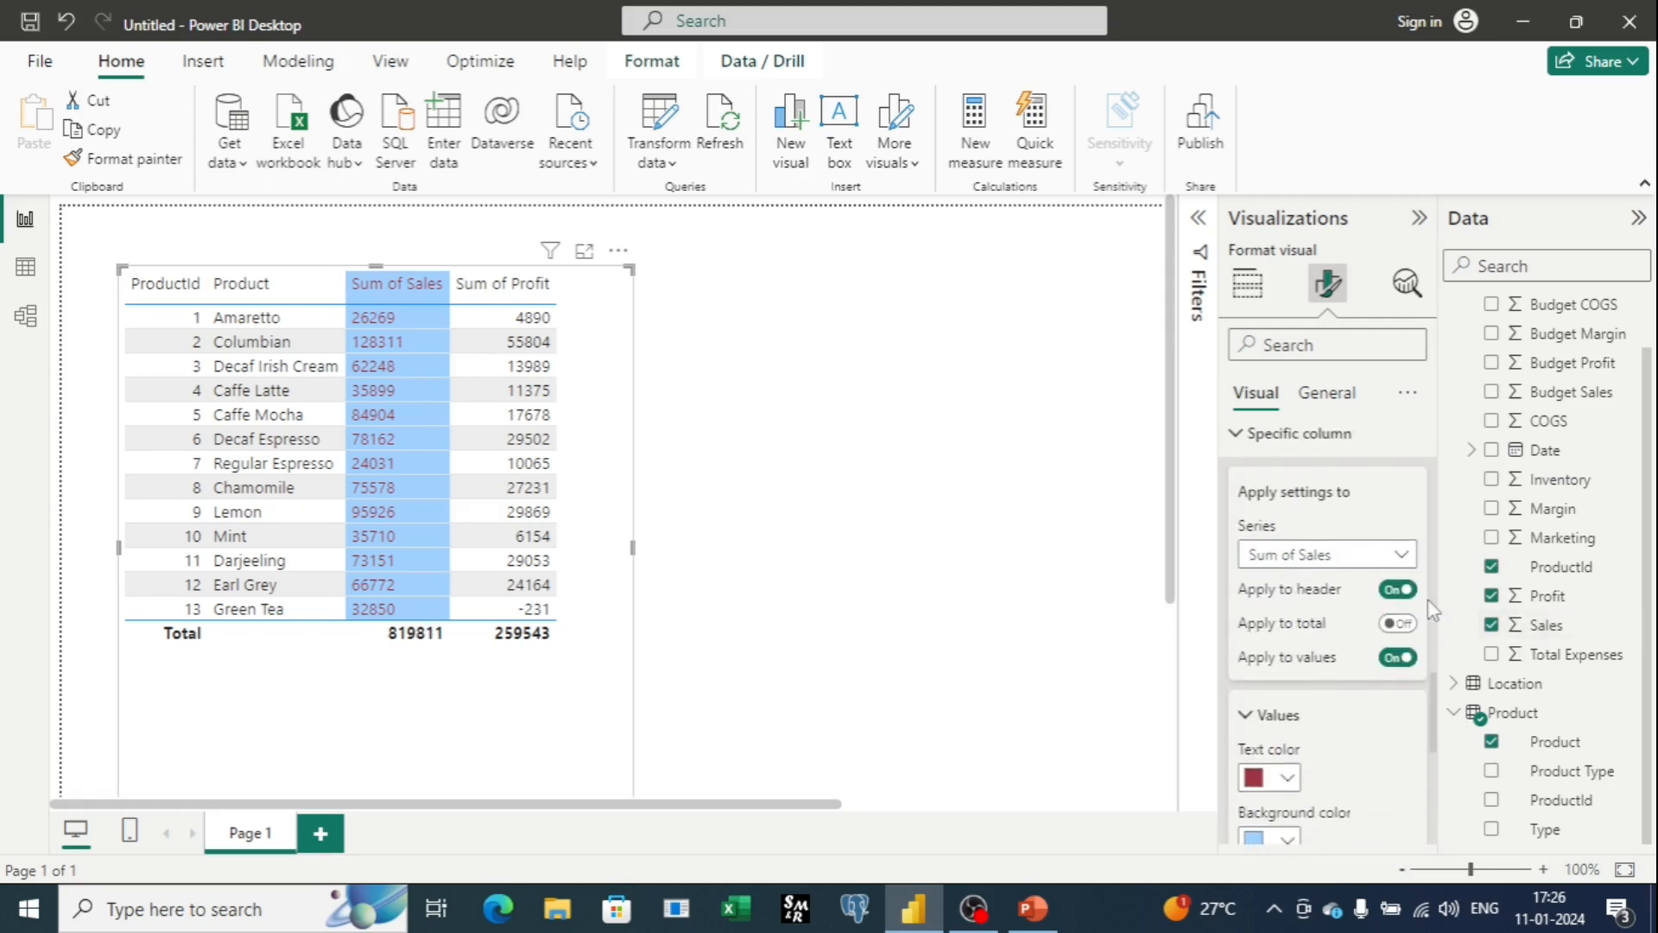
pyautogui.click(1391, 631)
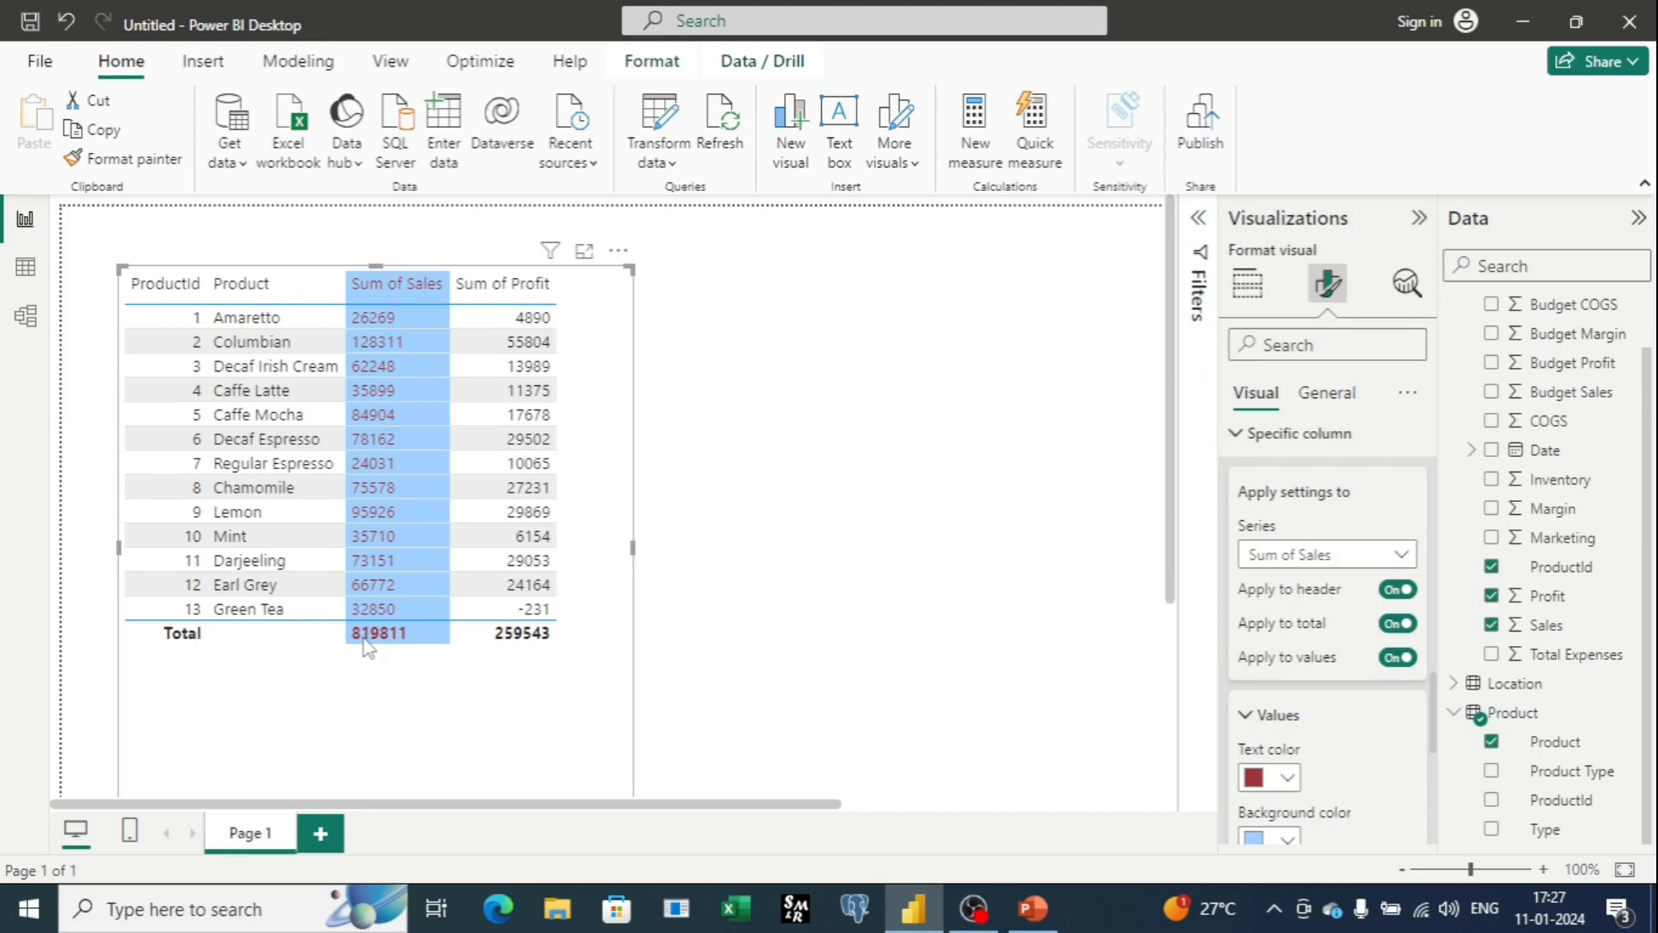
pyautogui.click(1396, 628)
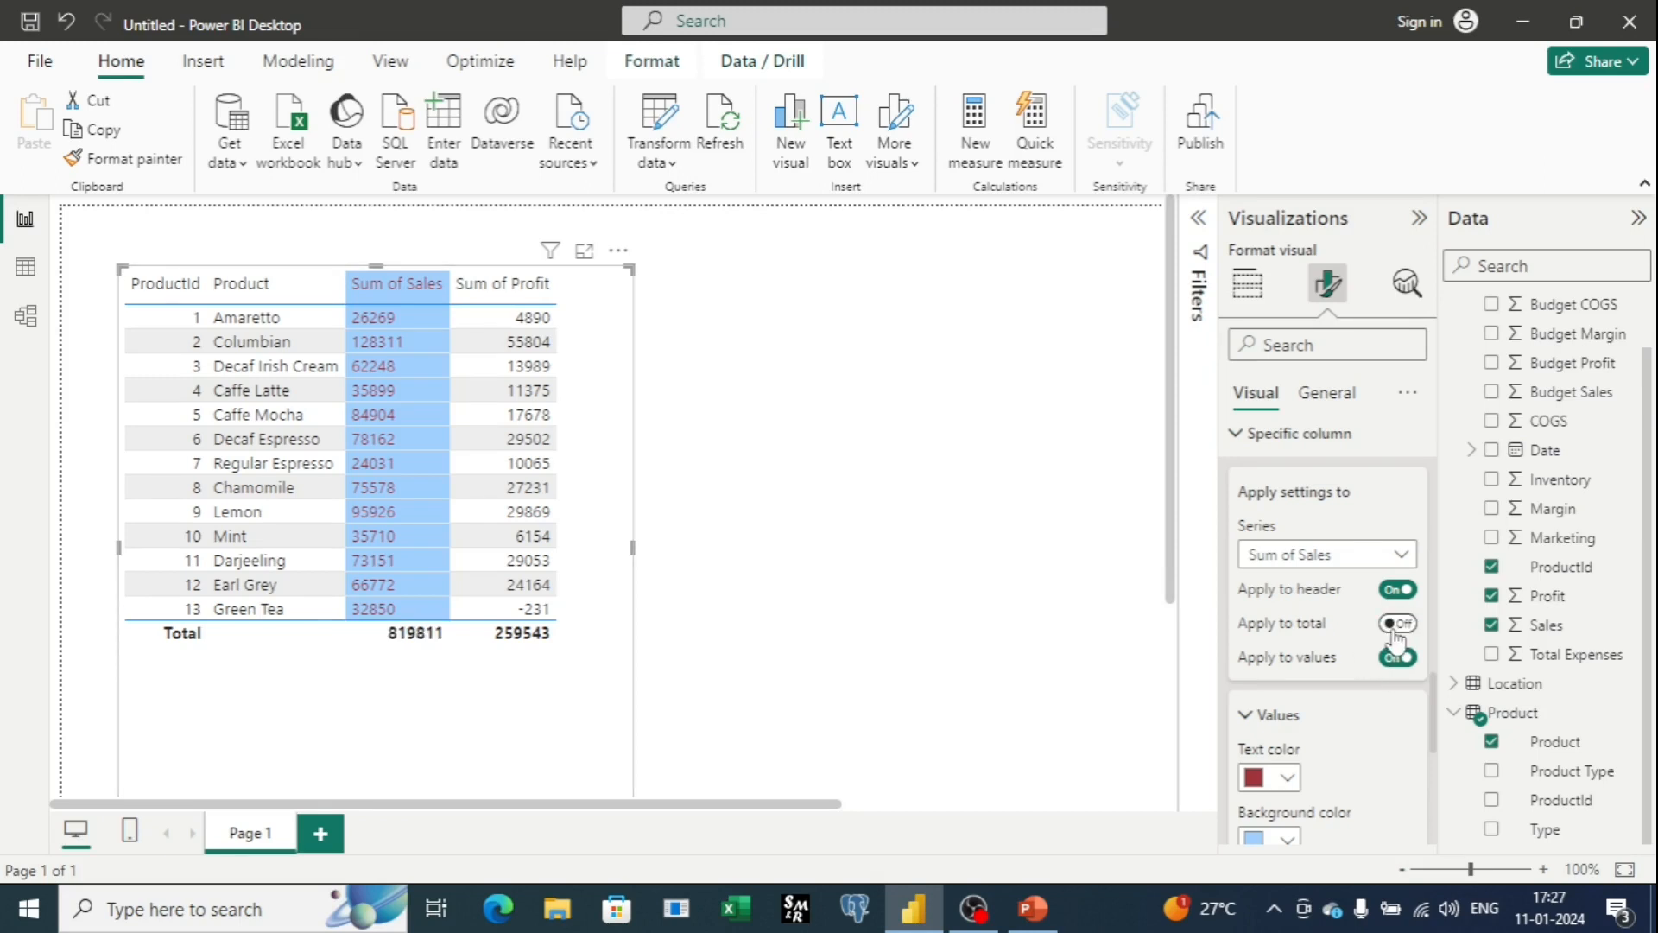
# Try Thousands and Millions as display units for Sum of Sales and settle on Thousands
pyautogui.scroll(-5, 1396, 637)
pyautogui.click(1406, 598)
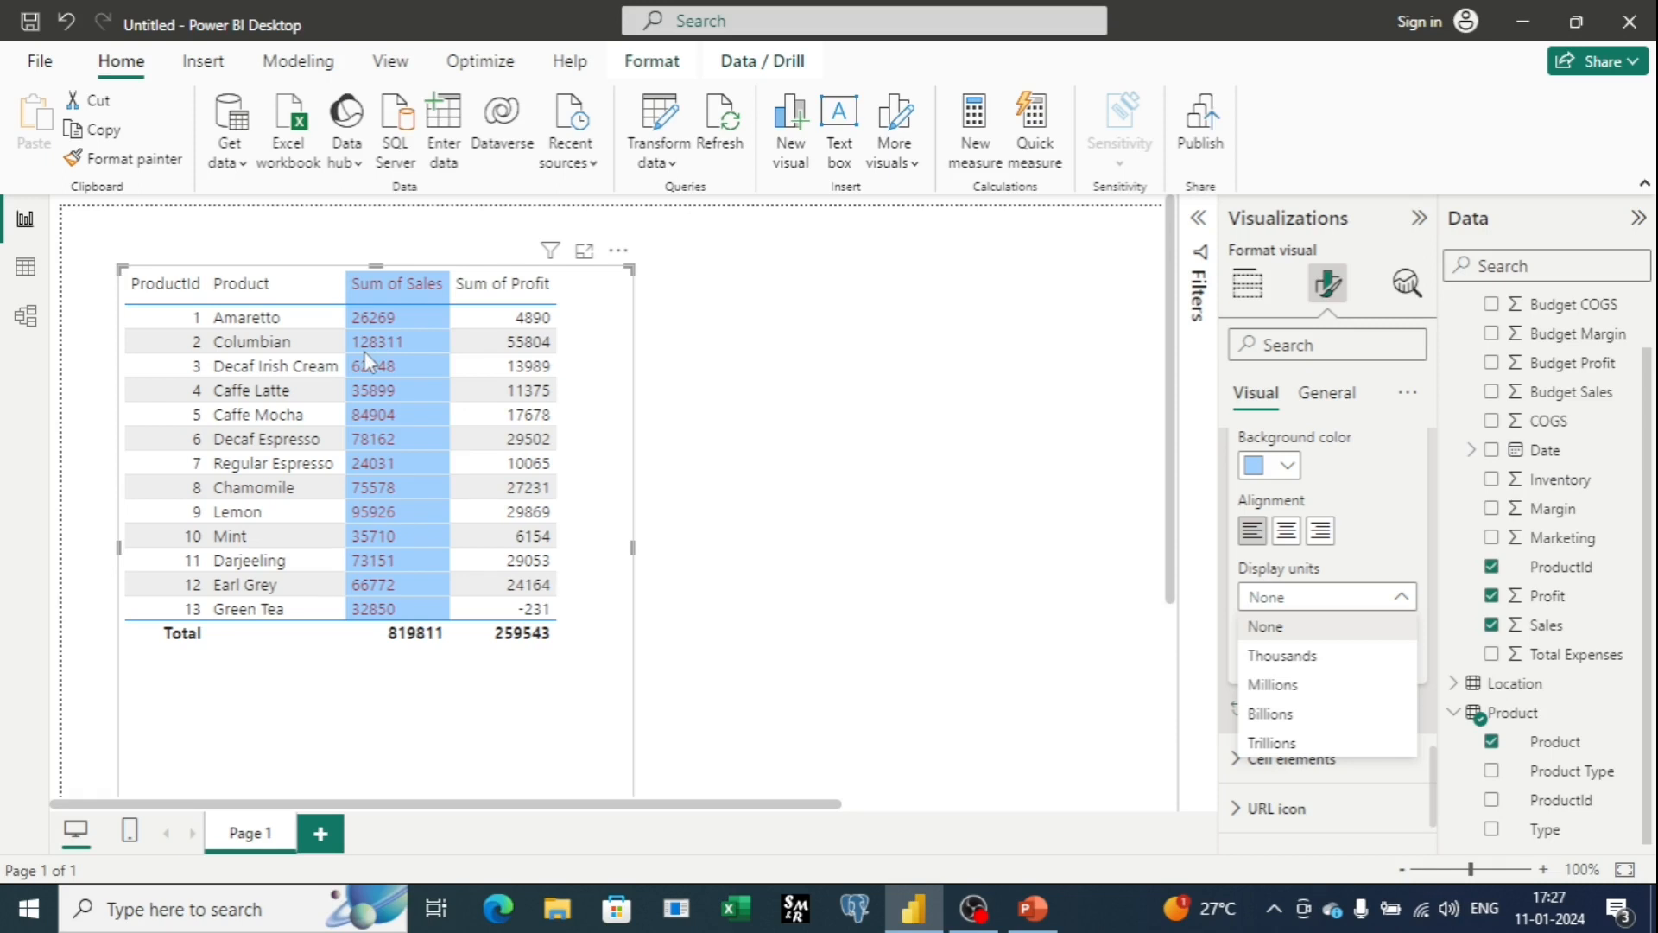
pyautogui.click(1280, 658)
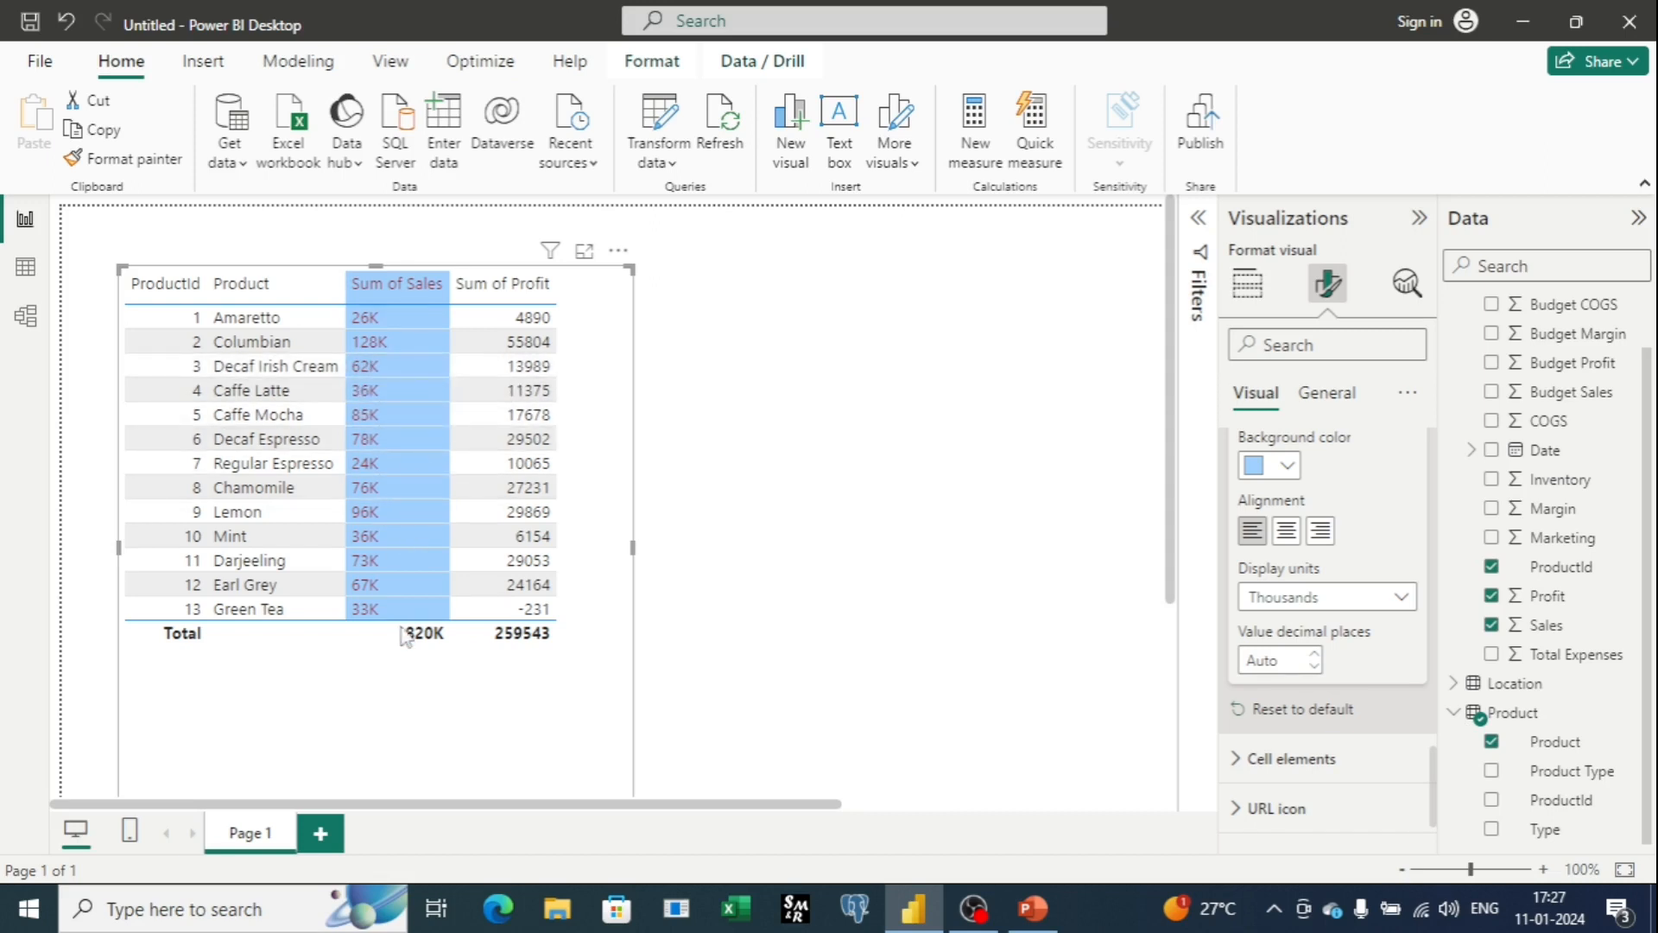
pyautogui.click(1400, 597)
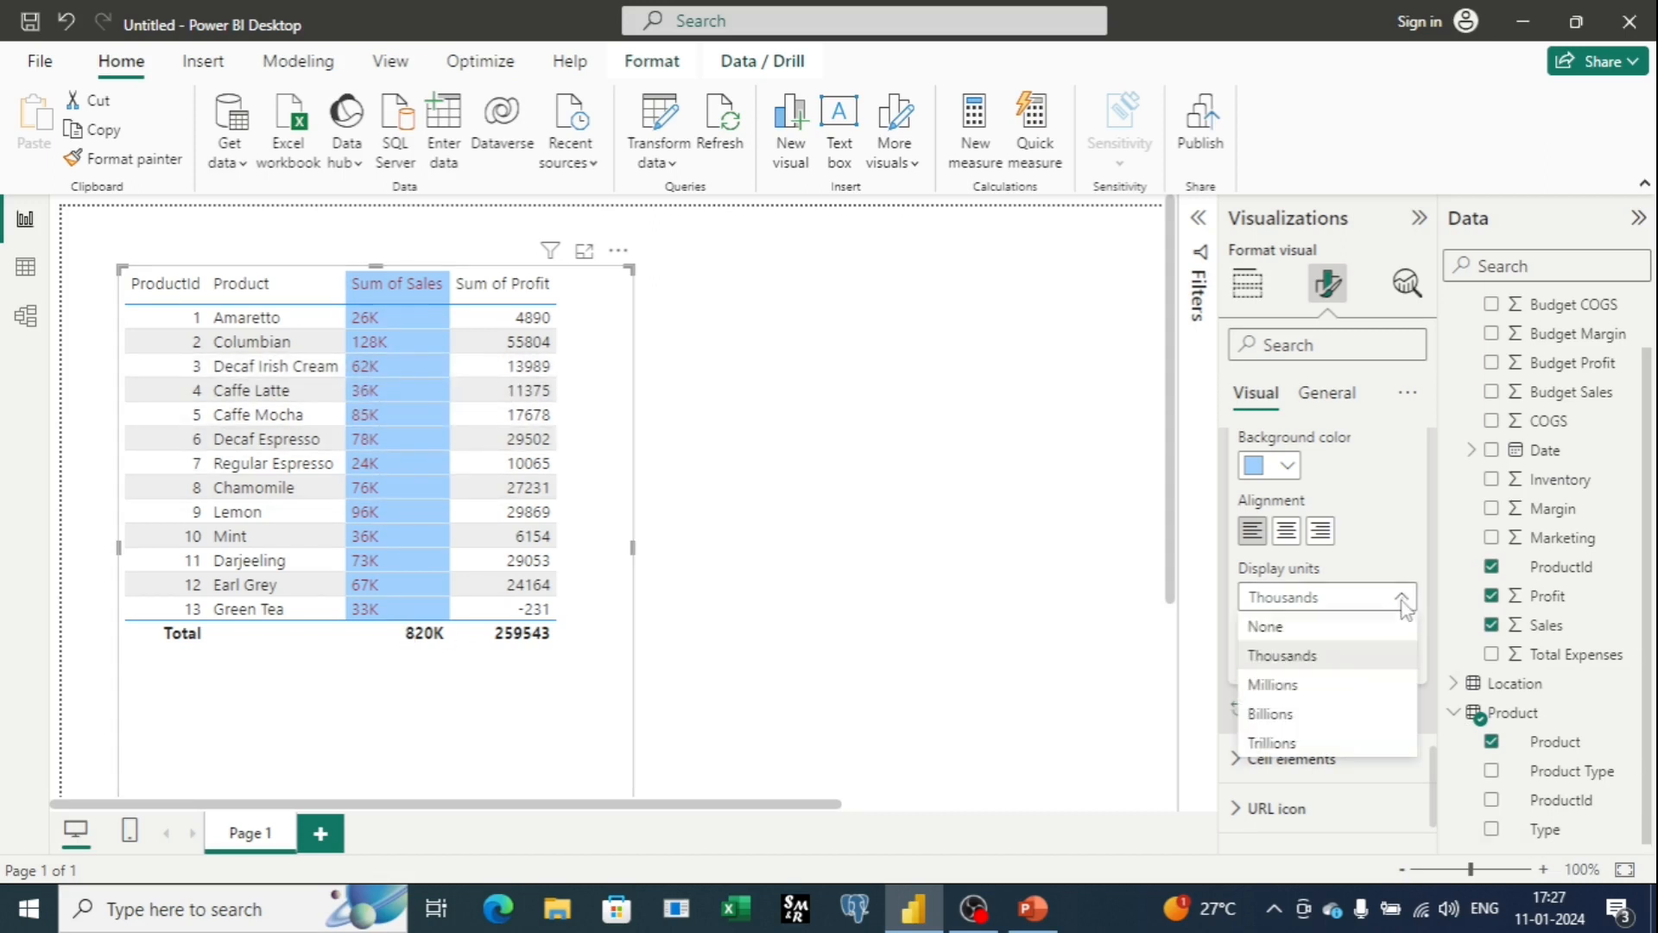
pyautogui.click(1355, 687)
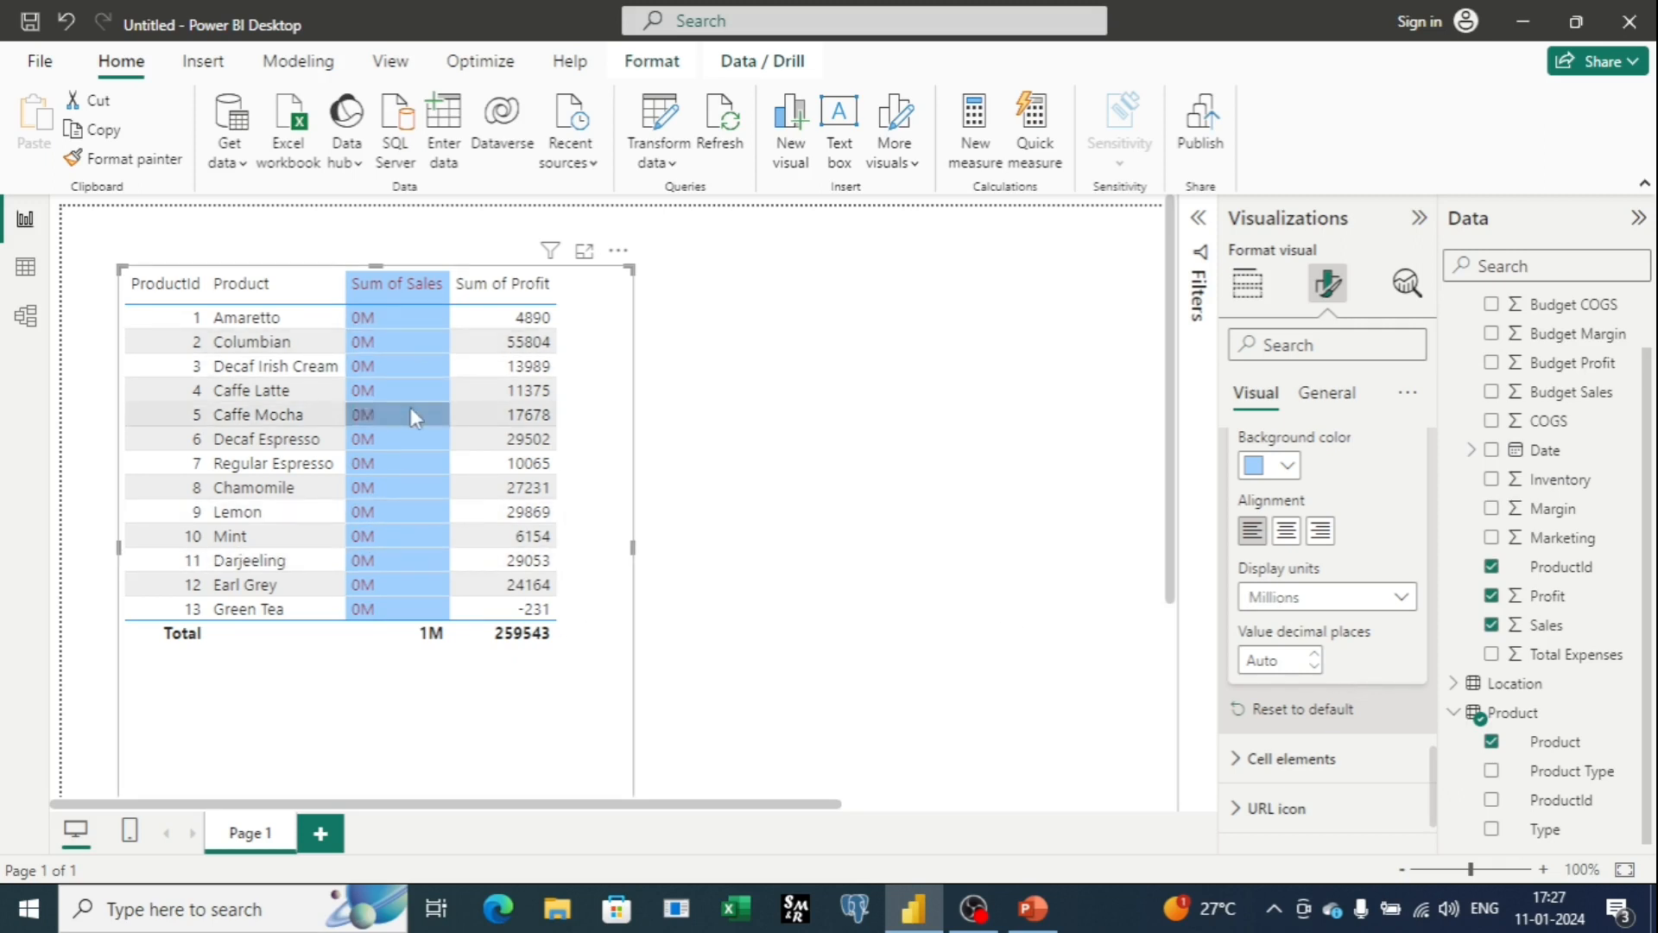
pyautogui.click(1404, 598)
pyautogui.click(1357, 662)
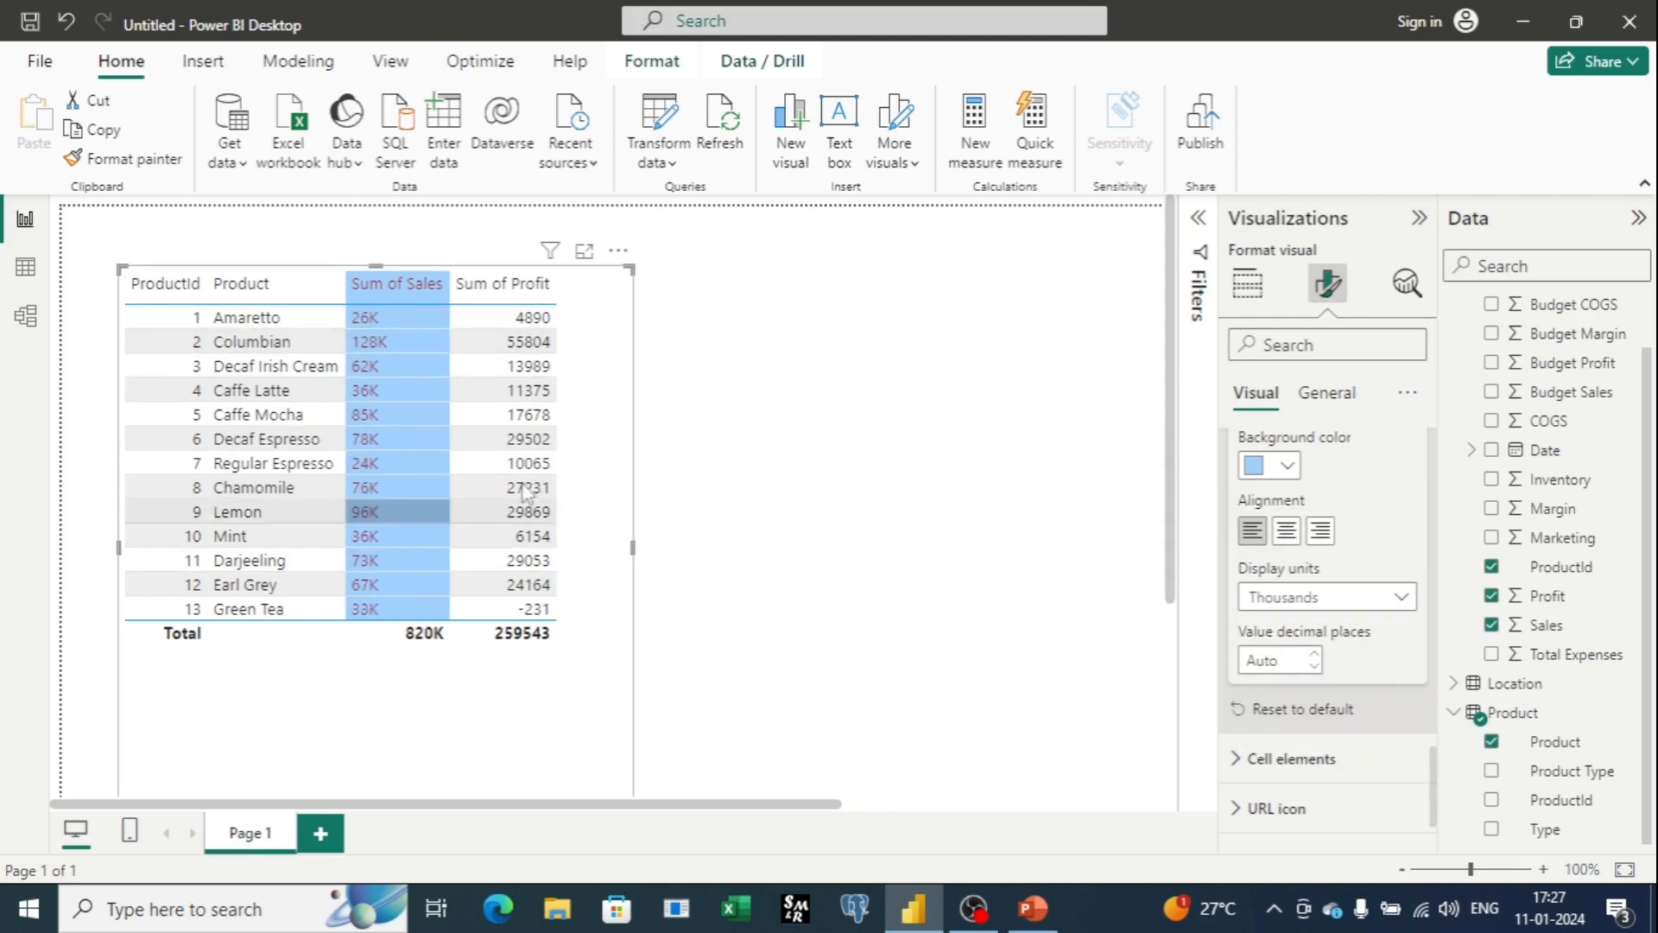
# Try up to 3 decimal places for the Sum of Sales values and settle on 1
pyautogui.click(1319, 655)
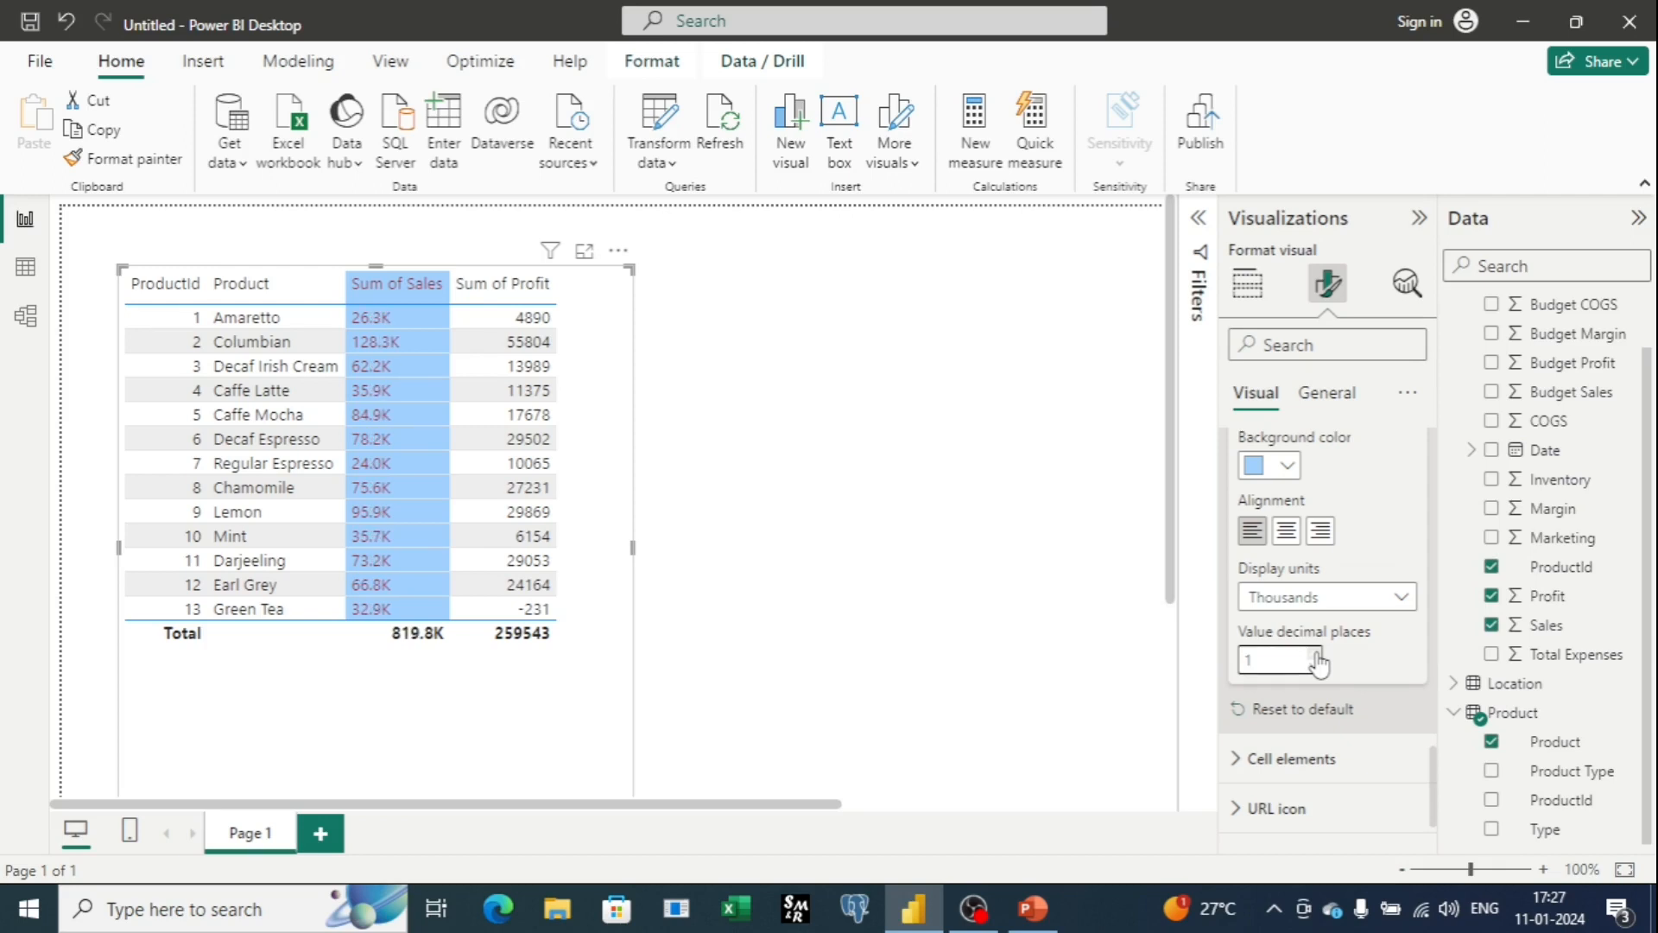
pyautogui.click(1319, 656)
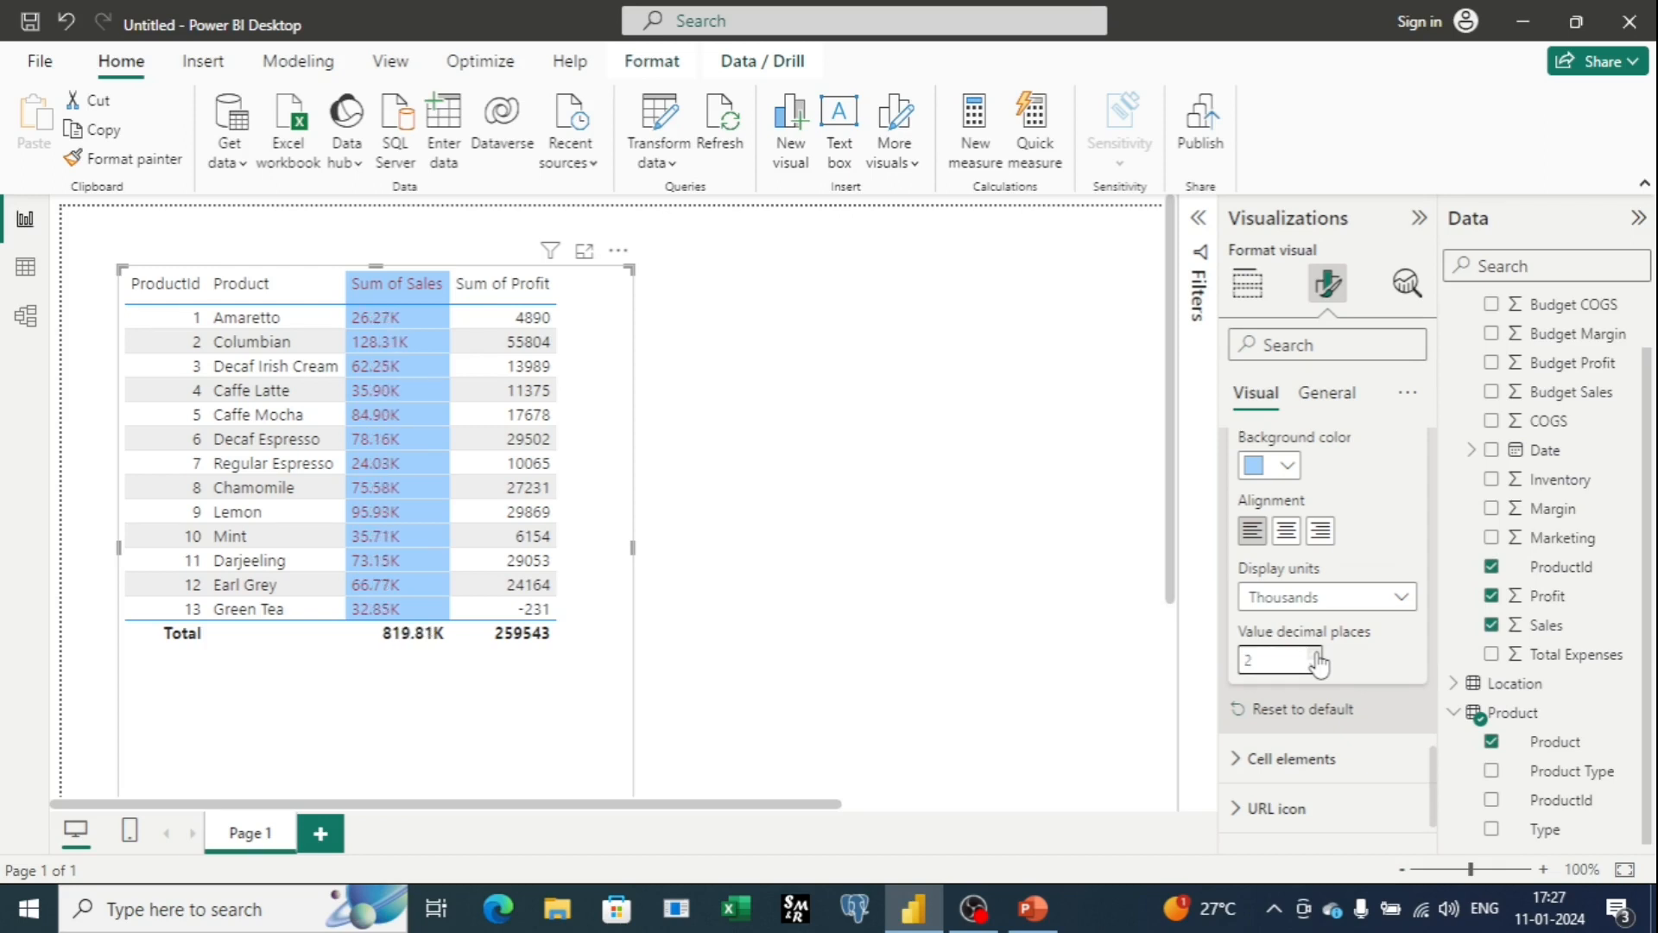
pyautogui.click(1319, 657)
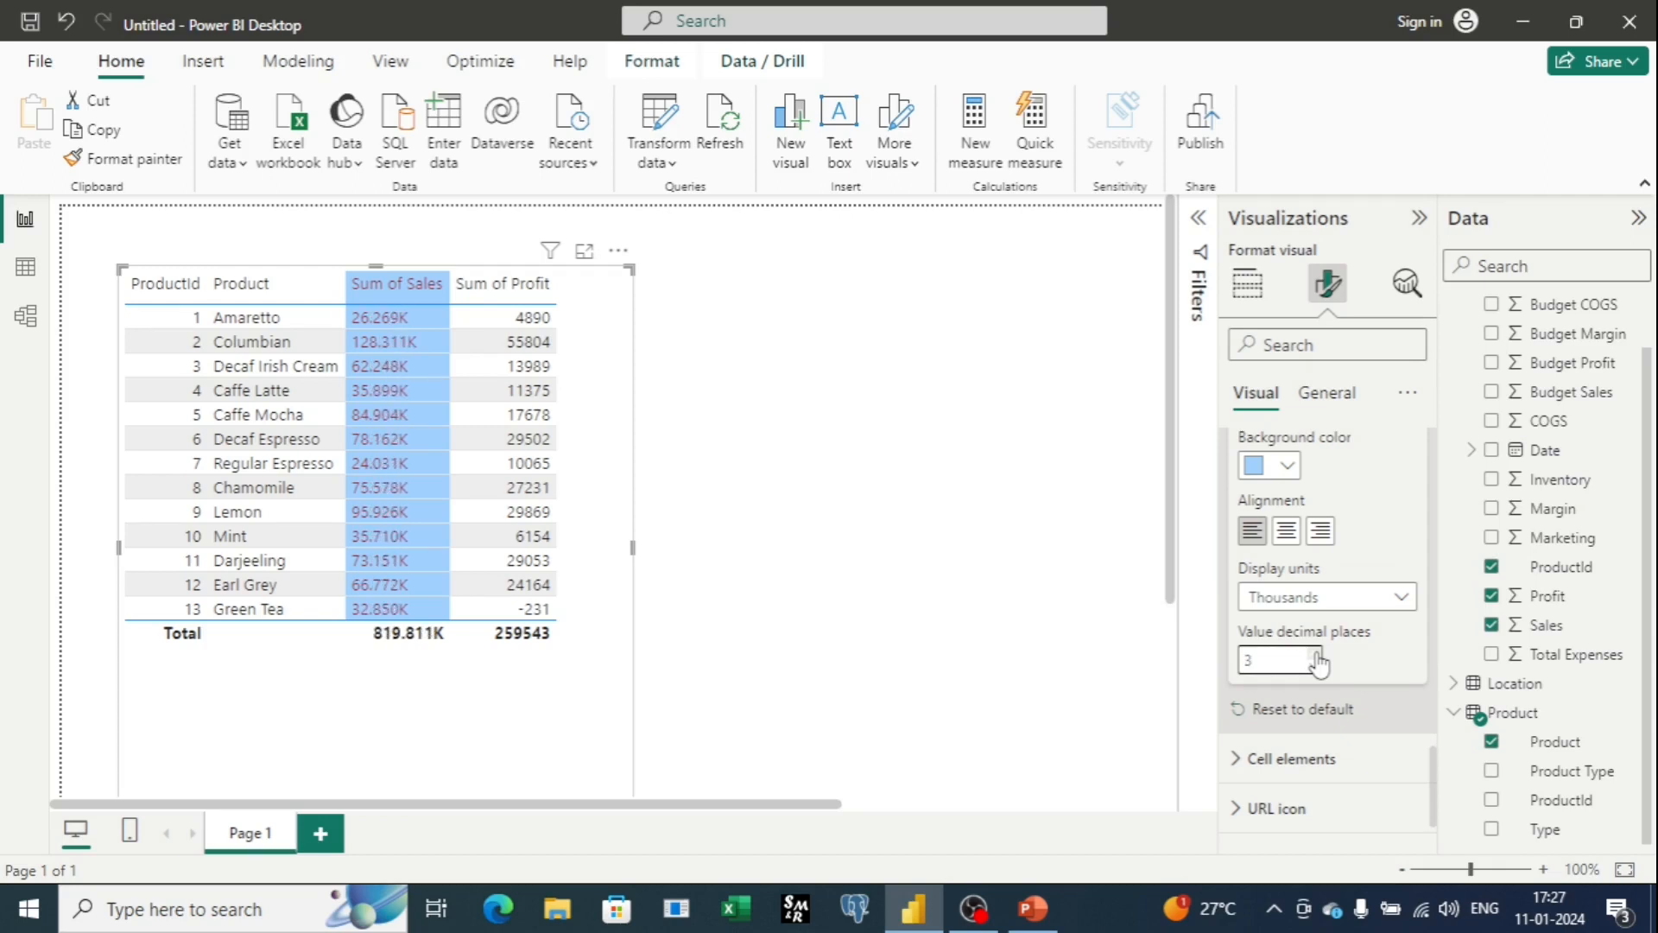
pyautogui.click(1315, 668)
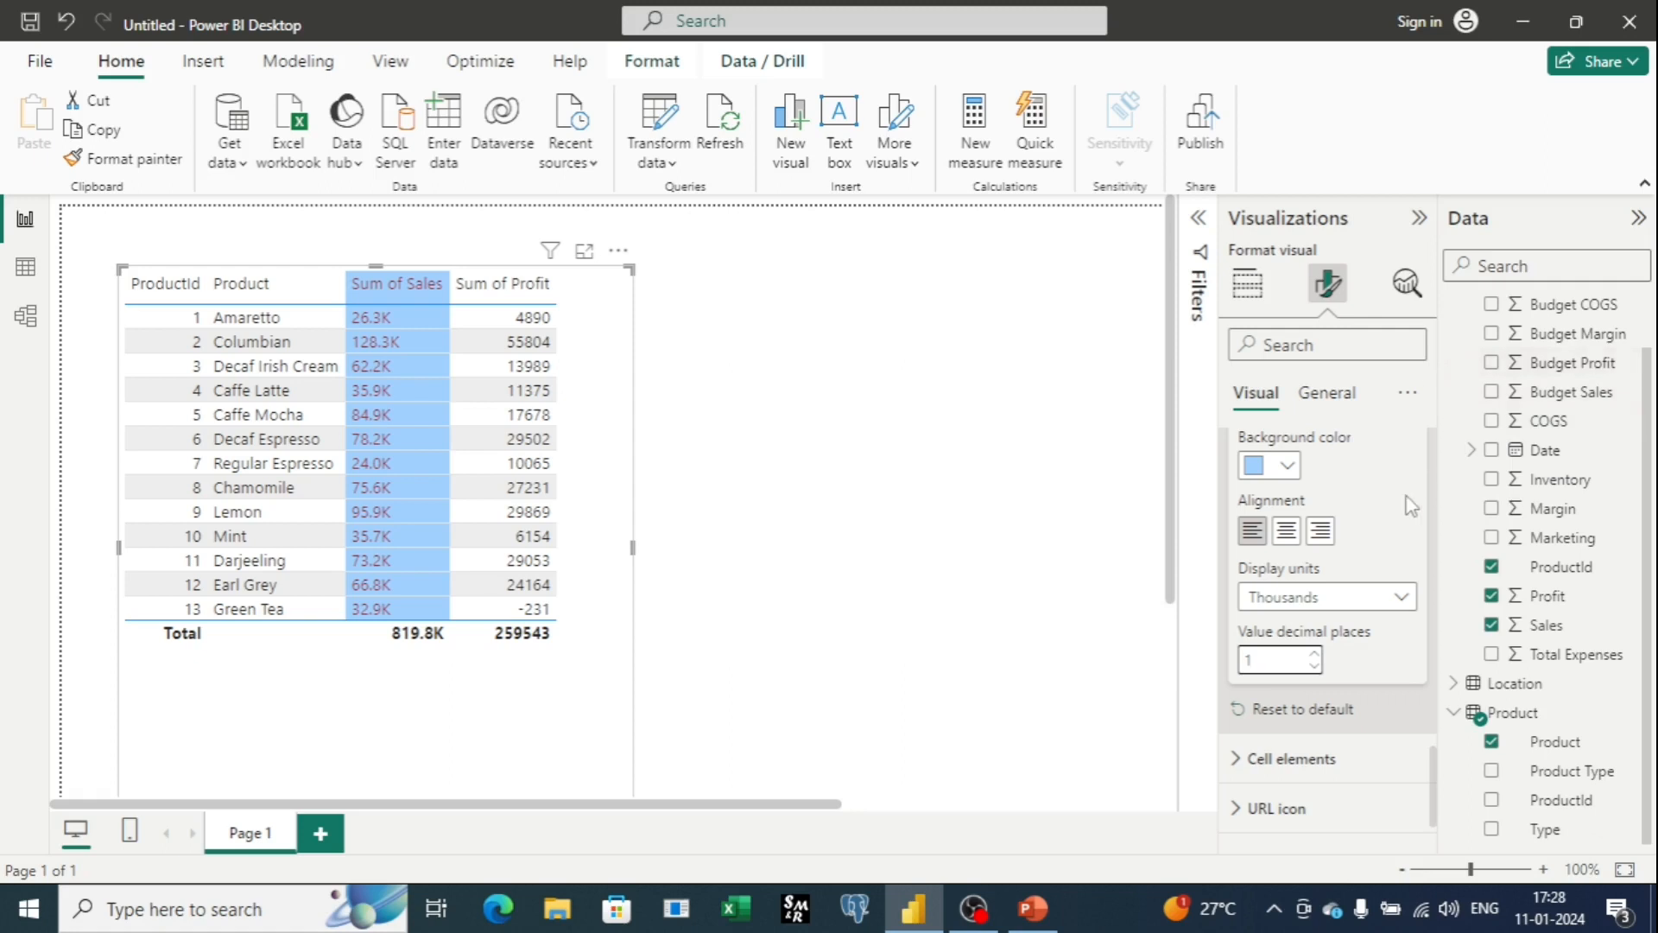
# Target the Sum of Profit column in the specific column formatting and apply the settings to its header
pyautogui.scroll(5, 1408, 512)
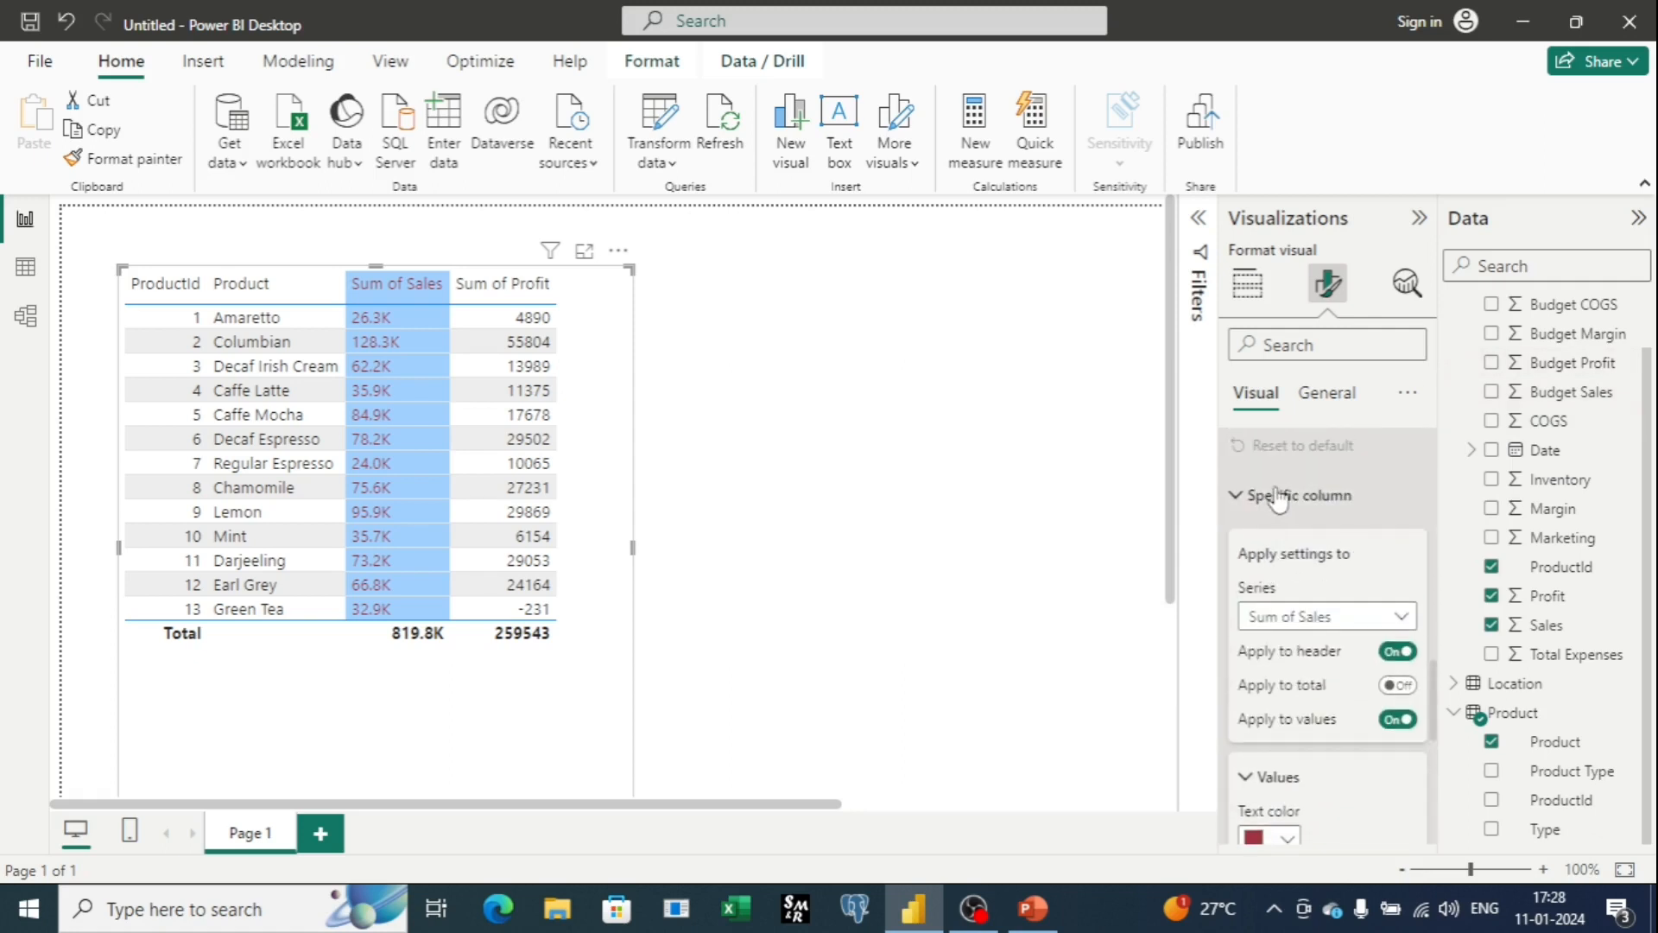
pyautogui.scroll(-2, 1317, 544)
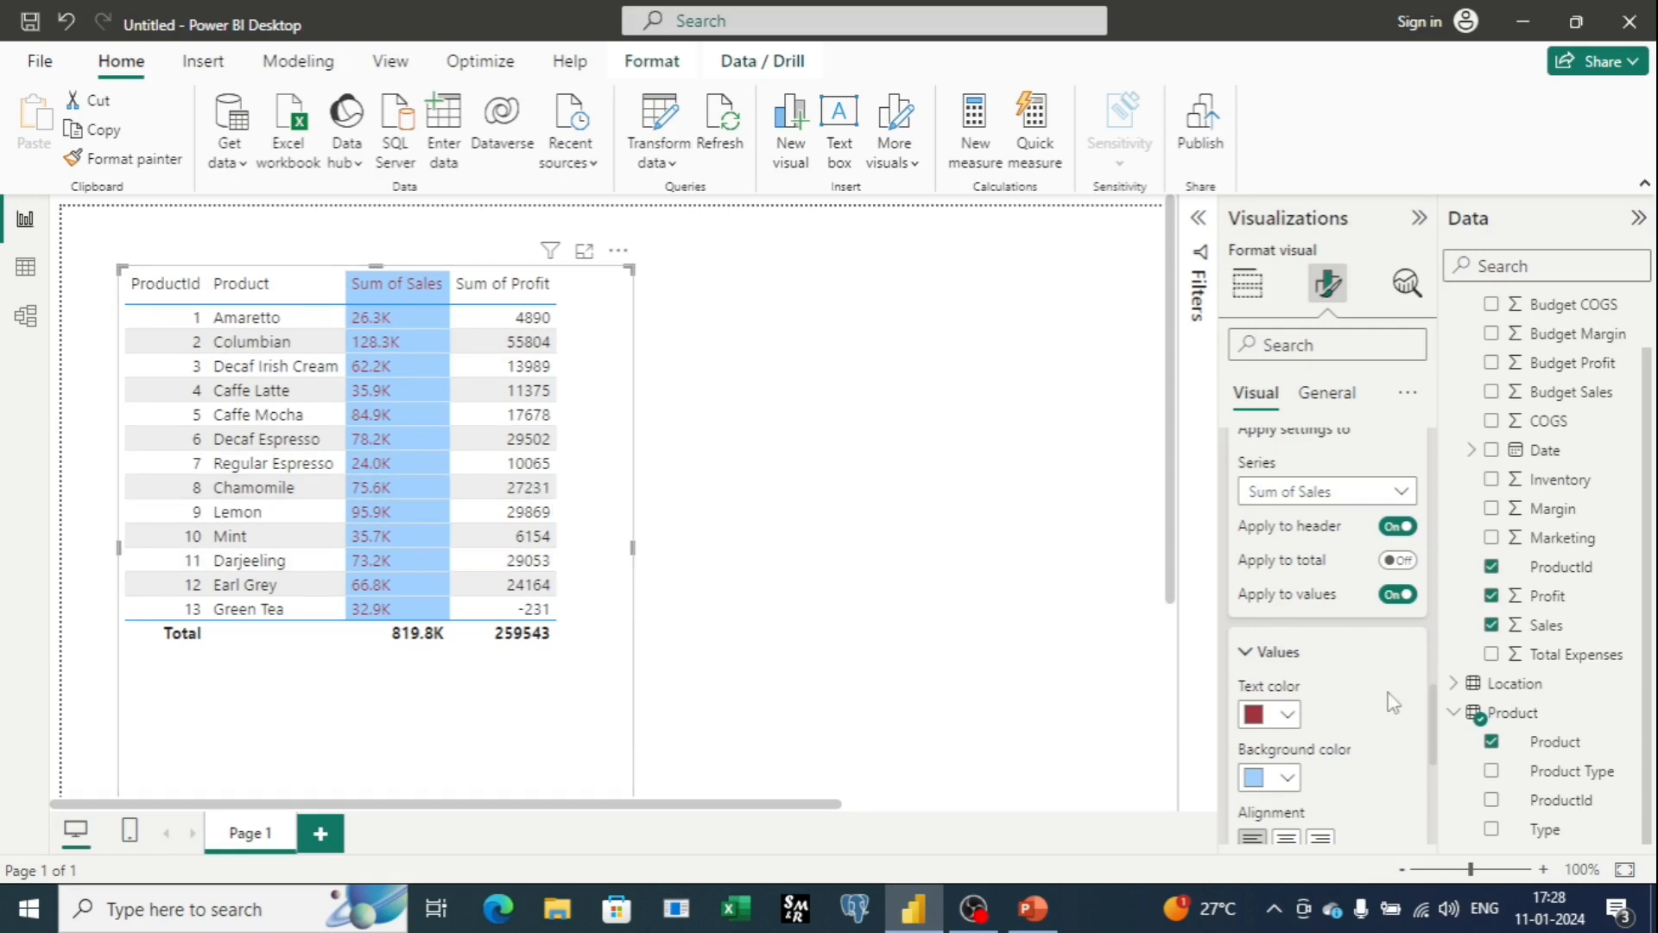
pyautogui.click(1394, 493)
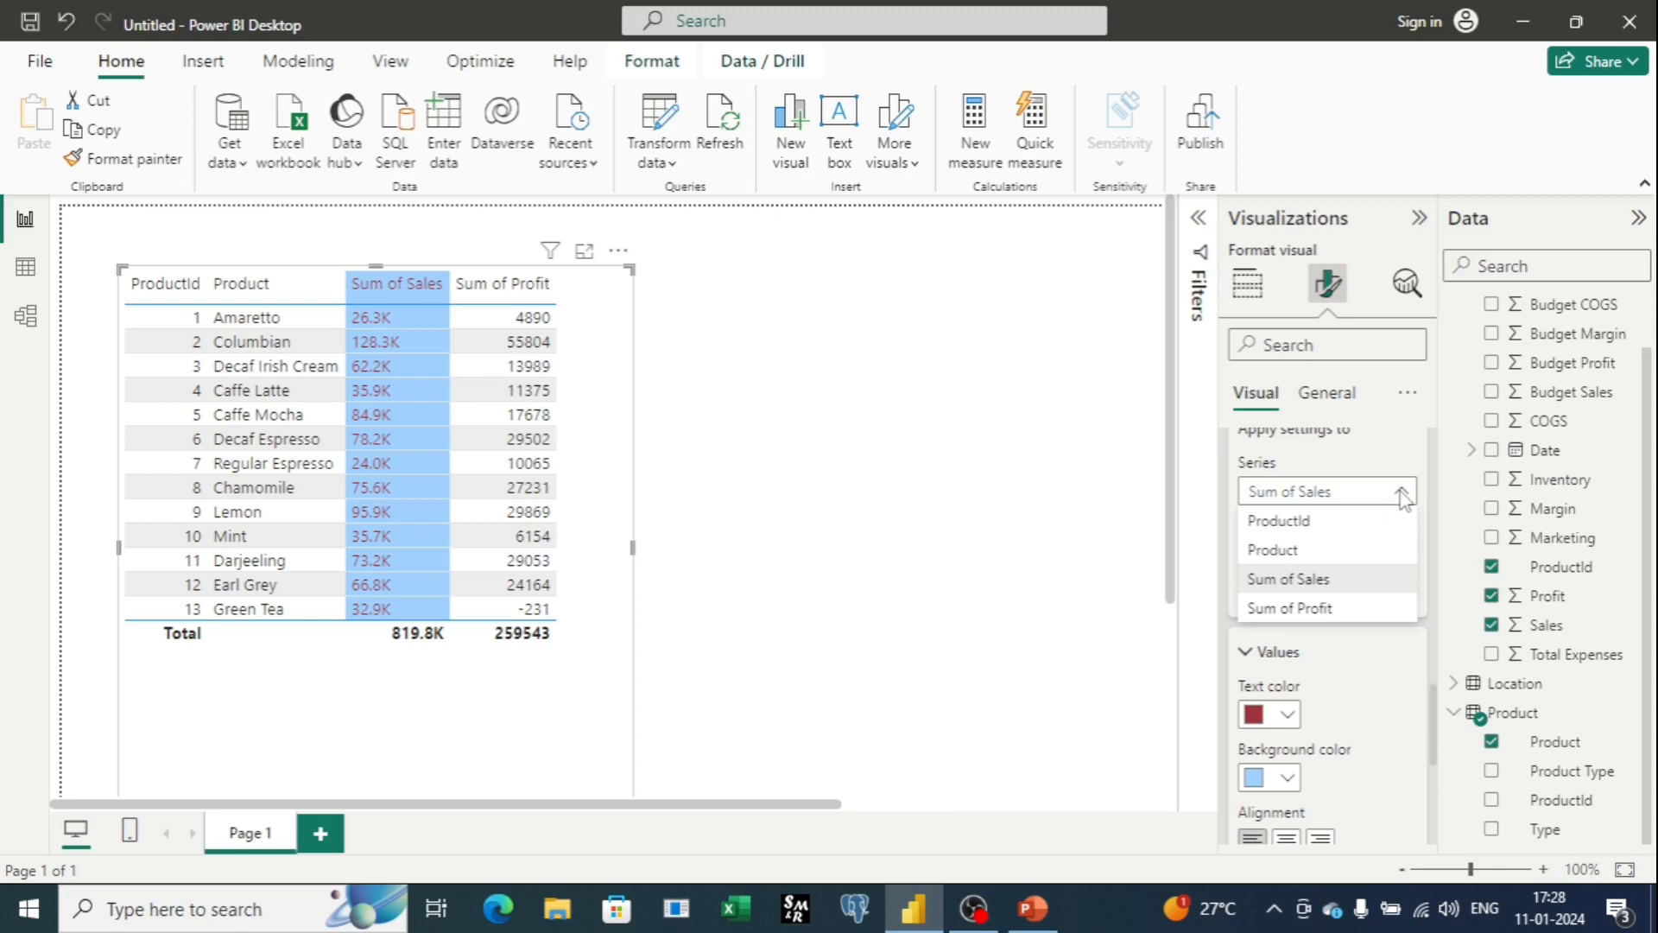
pyautogui.click(1366, 606)
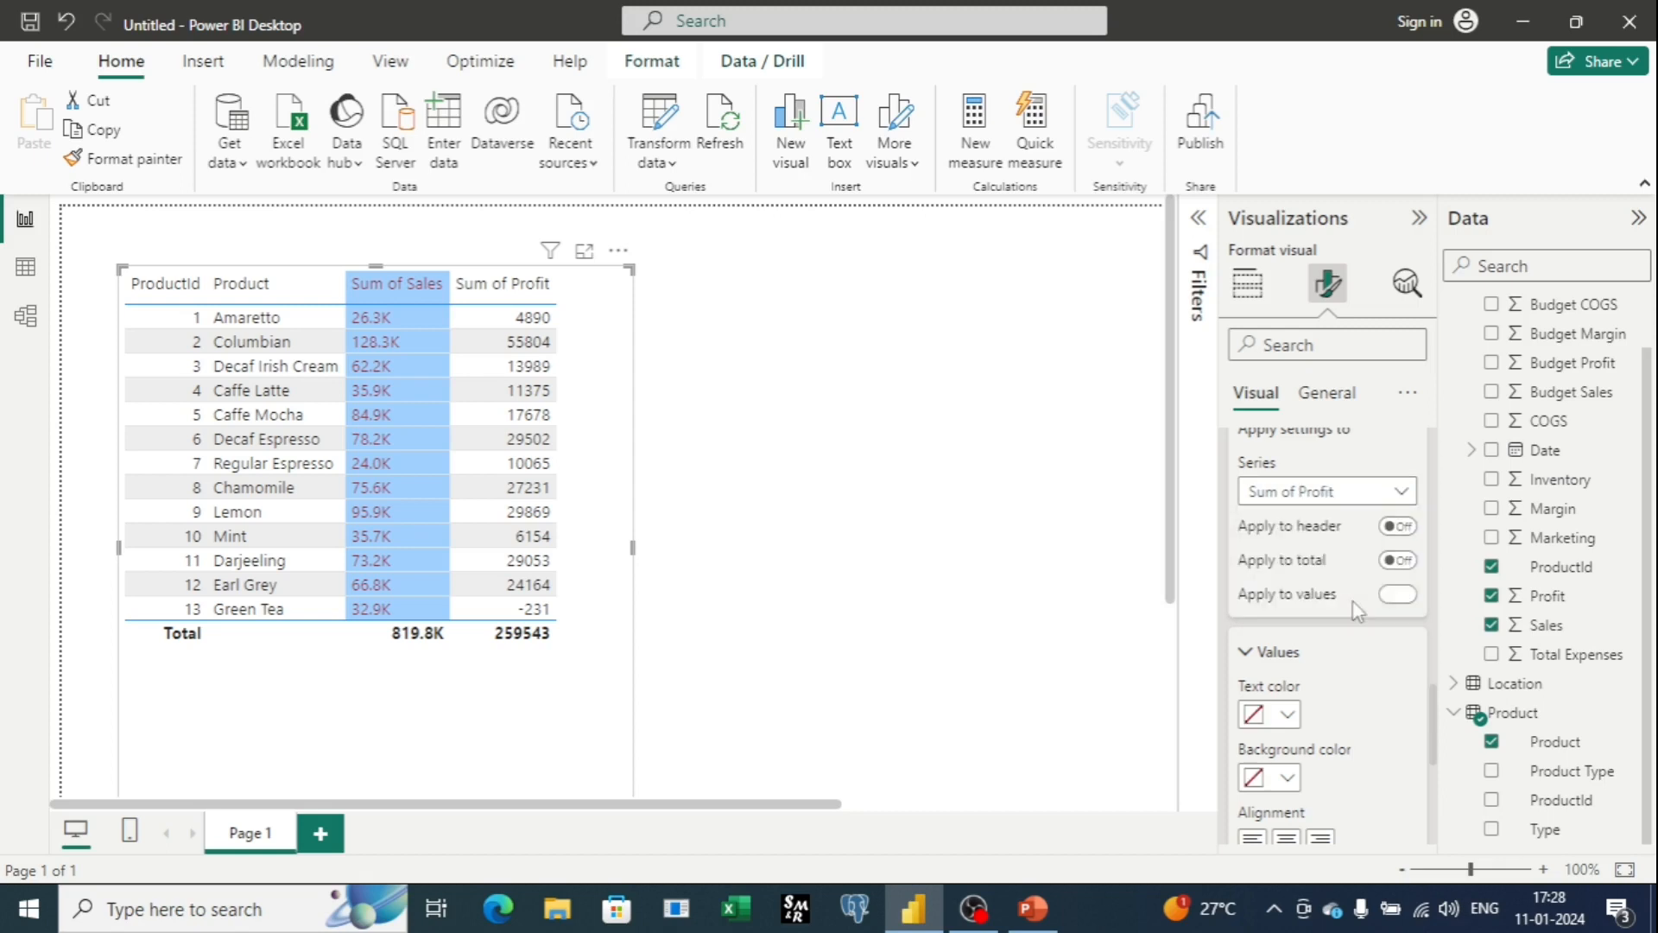
pyautogui.click(1392, 529)
pyautogui.scroll(-1, 1373, 643)
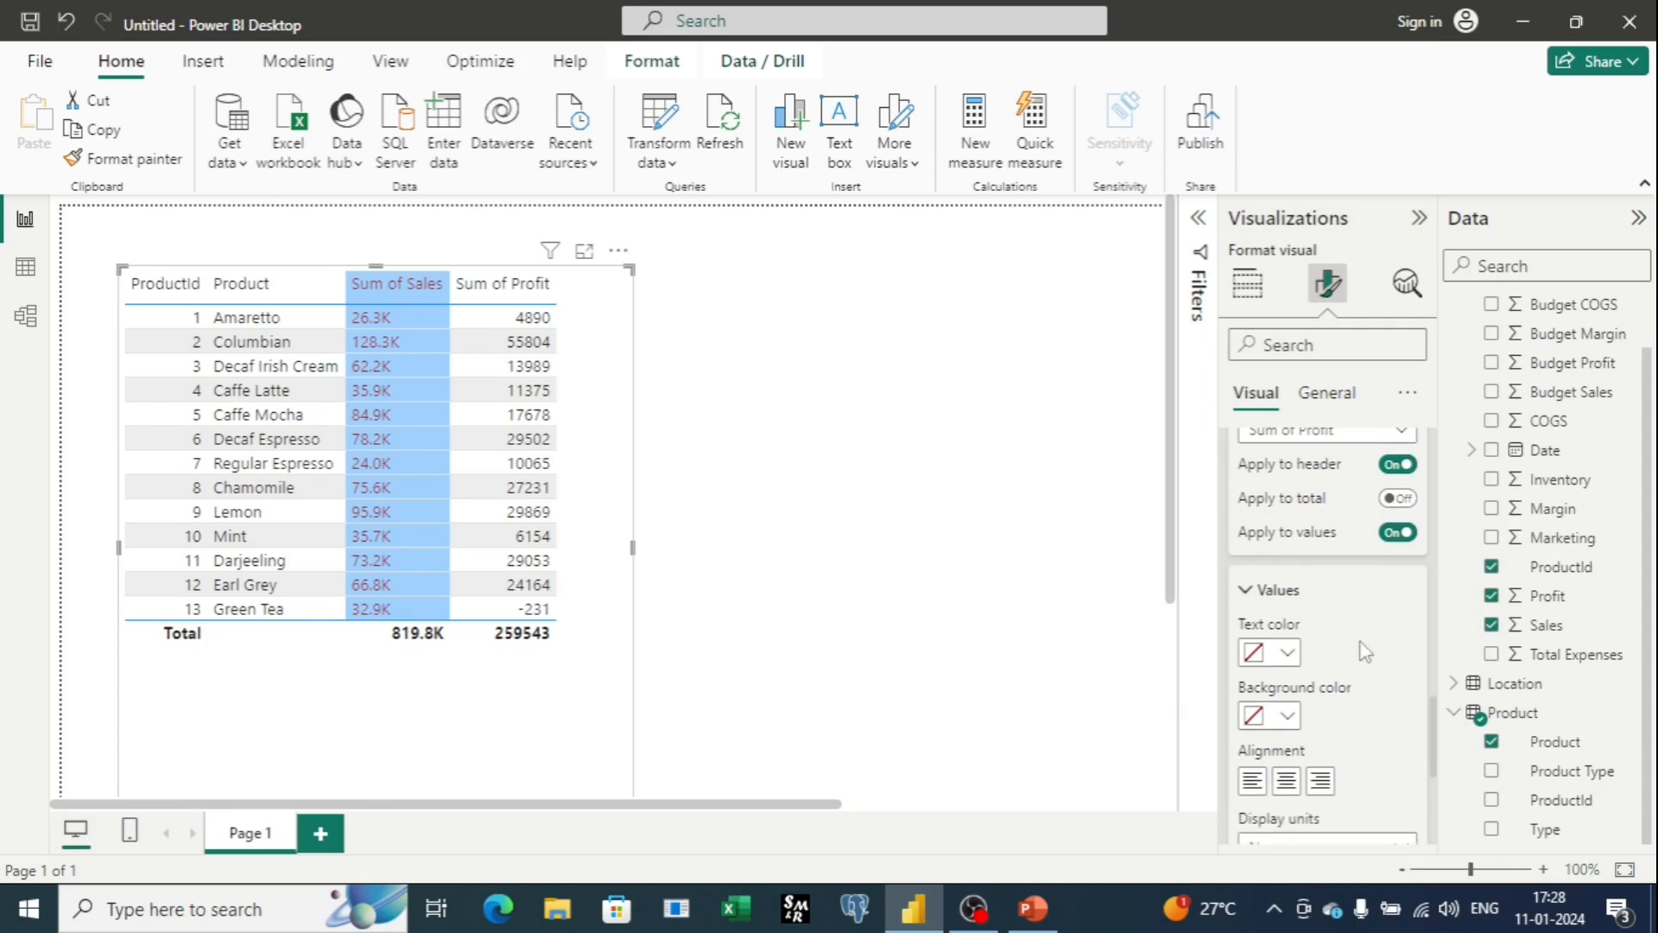
# Give the Sum of Profit column dark blue text and a light pink background
pyautogui.click(1288, 657)
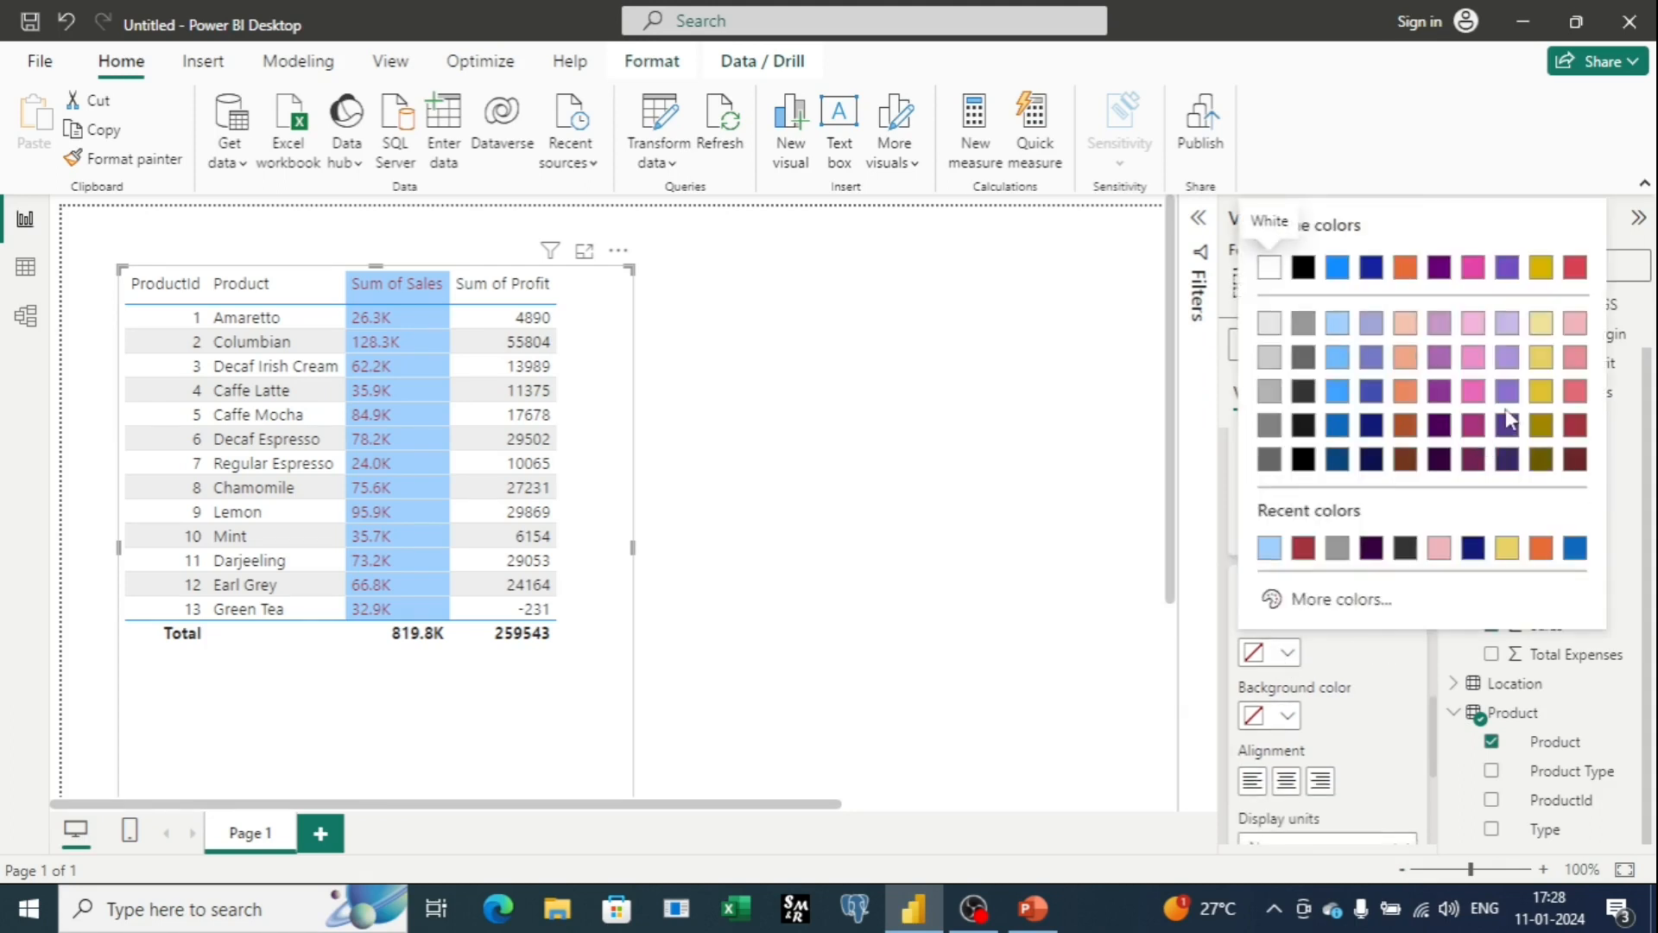
pyautogui.click(1337, 461)
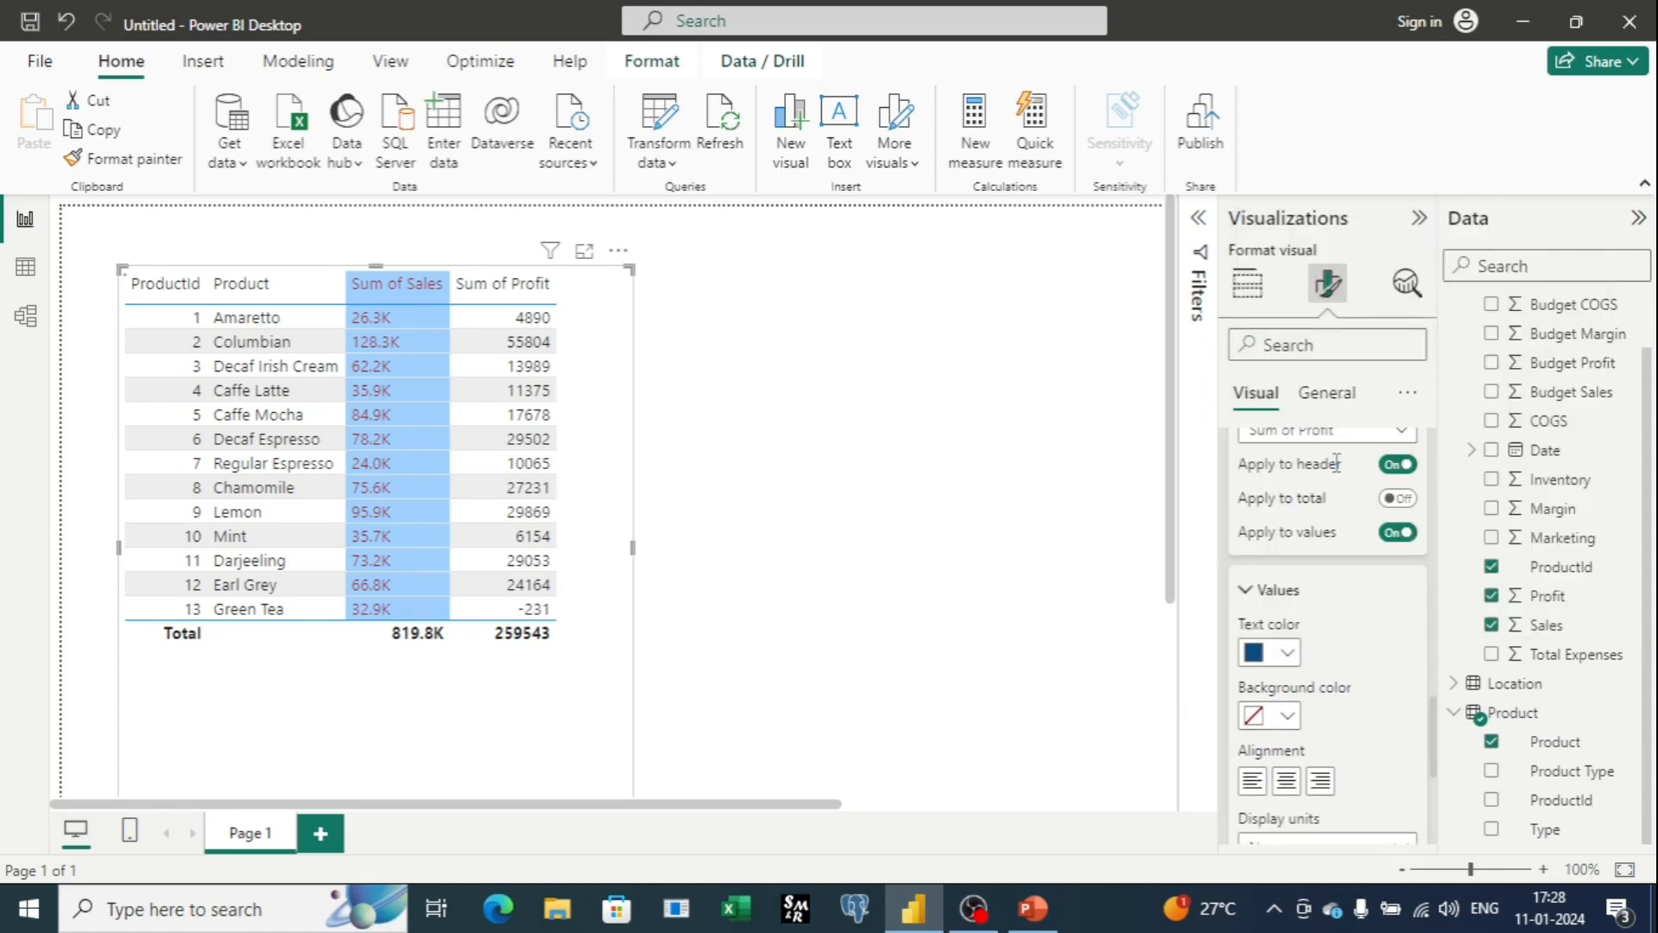
pyautogui.click(1287, 716)
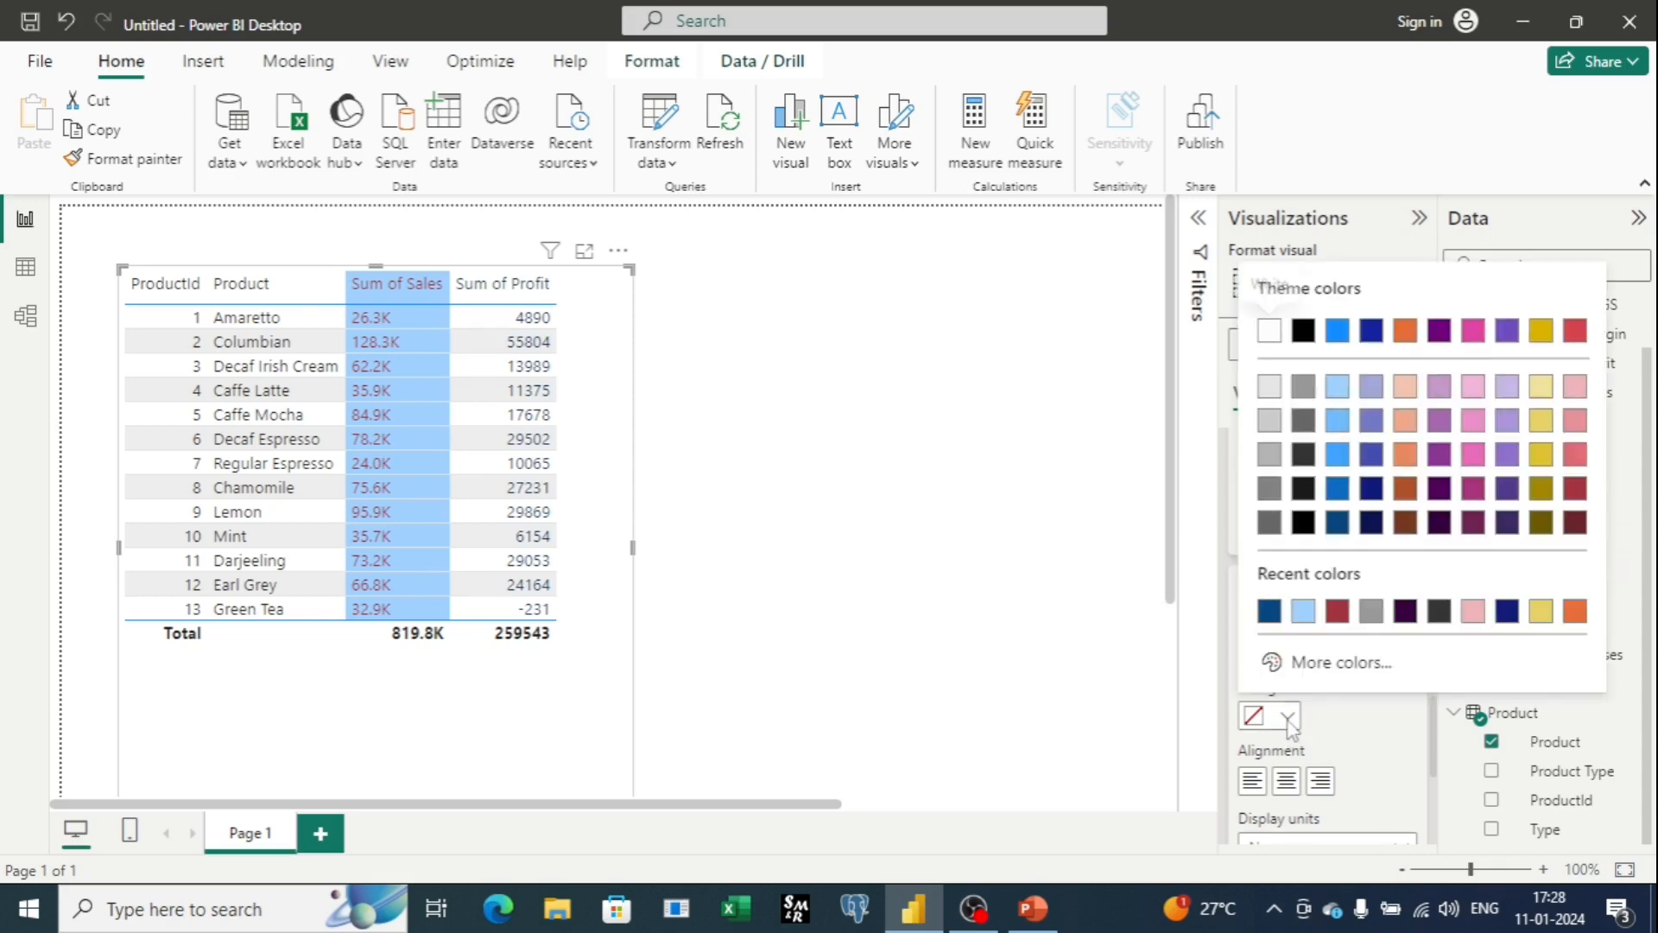
pyautogui.click(1474, 611)
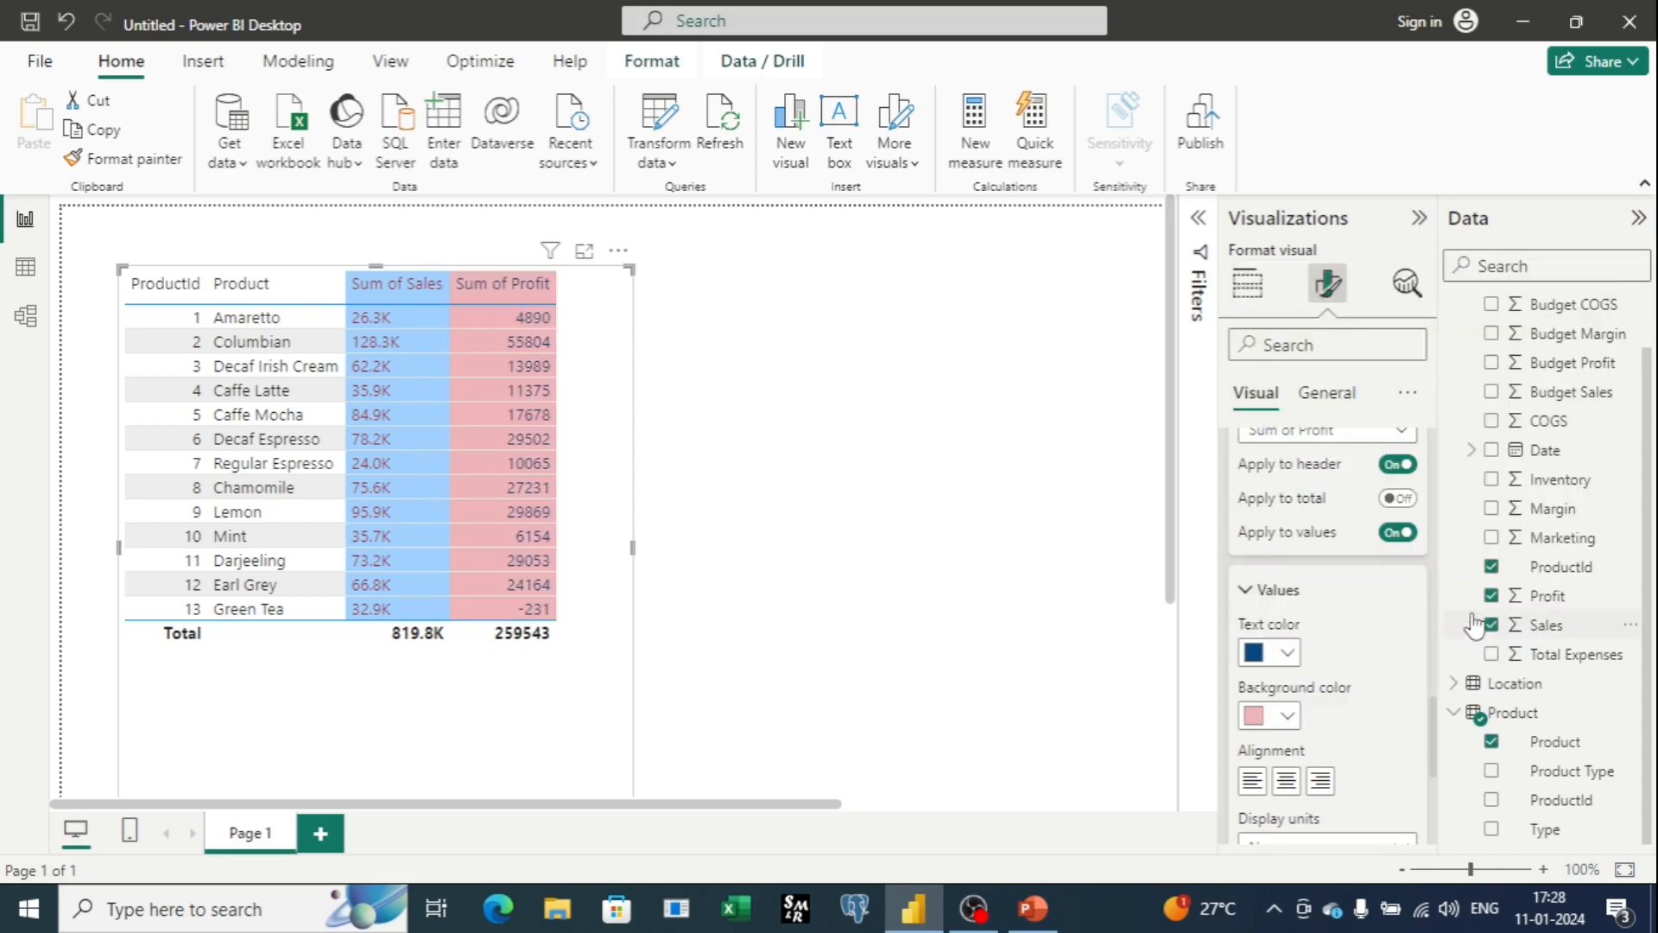
pyautogui.scroll(-2, 1338, 553)
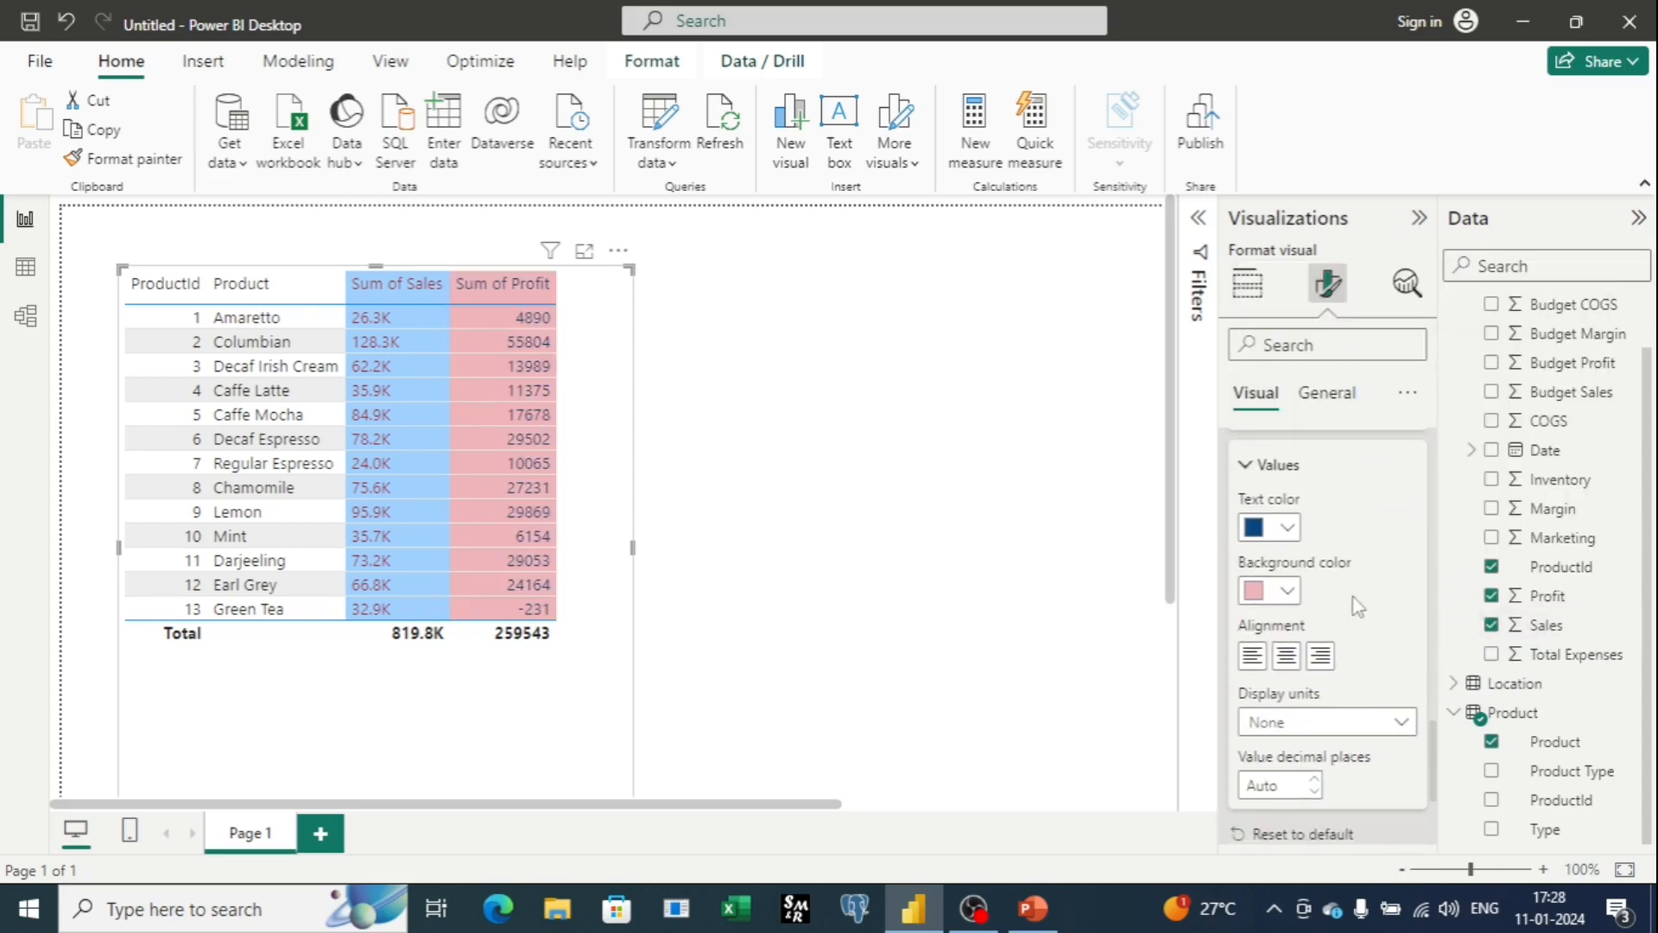
# Center the Sum of Profit values and display them in Thousands with 1 decimal place
pyautogui.click(1287, 658)
pyautogui.scroll(-3, 1427, 631)
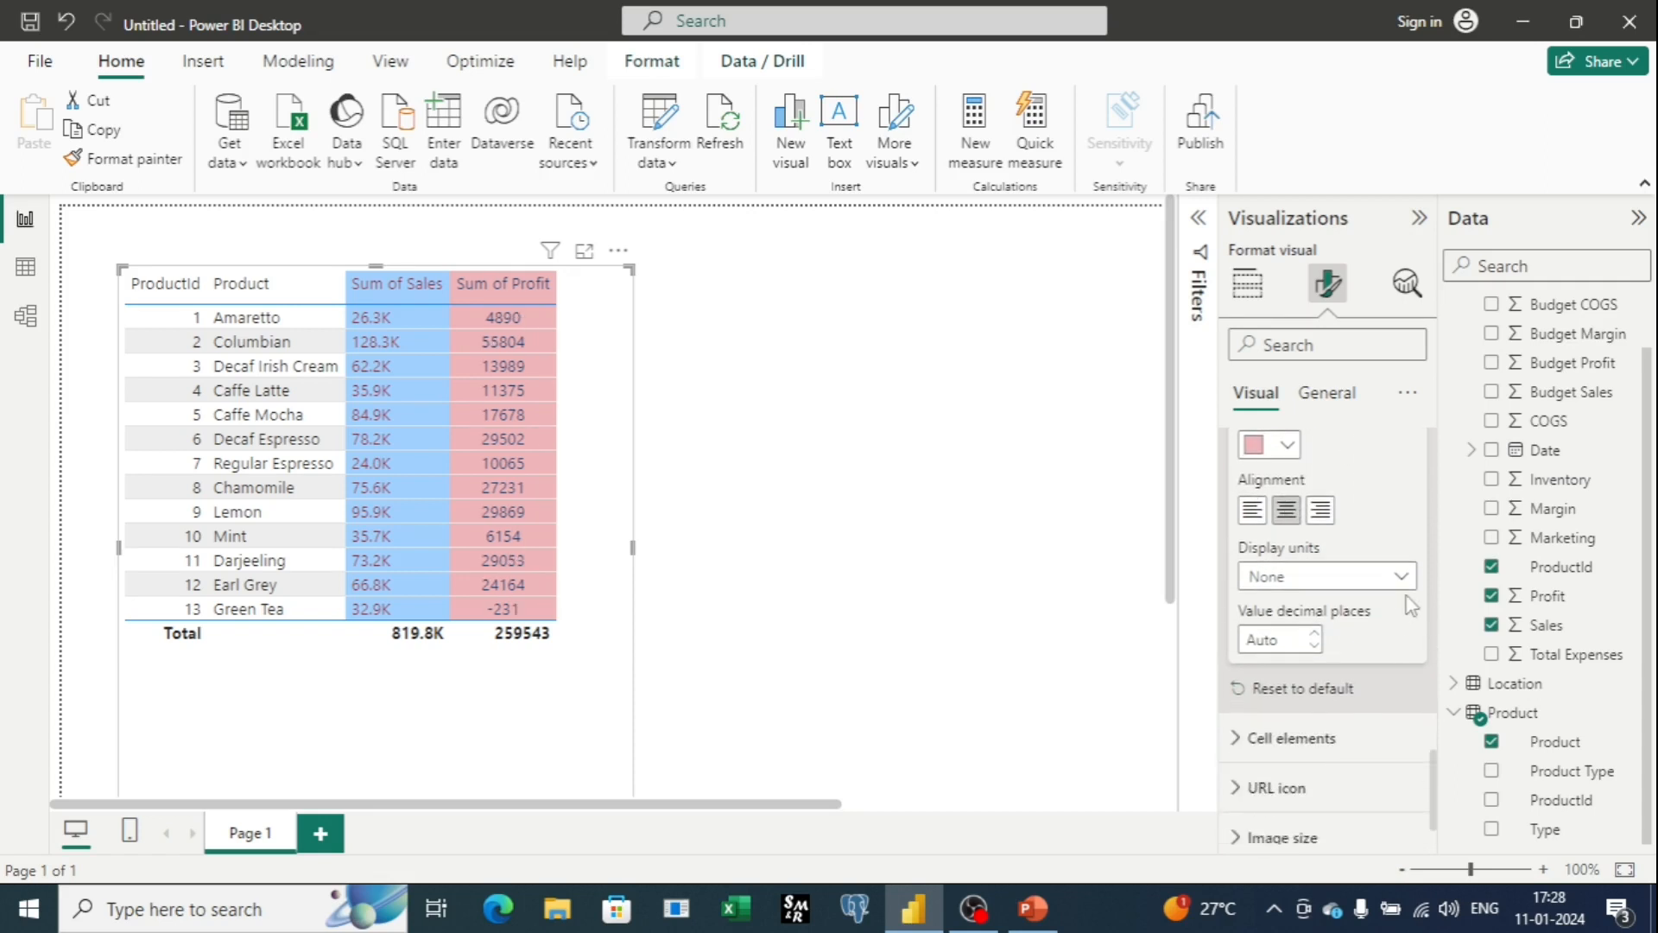
pyautogui.click(1406, 579)
pyautogui.click(1355, 638)
pyautogui.click(1314, 635)
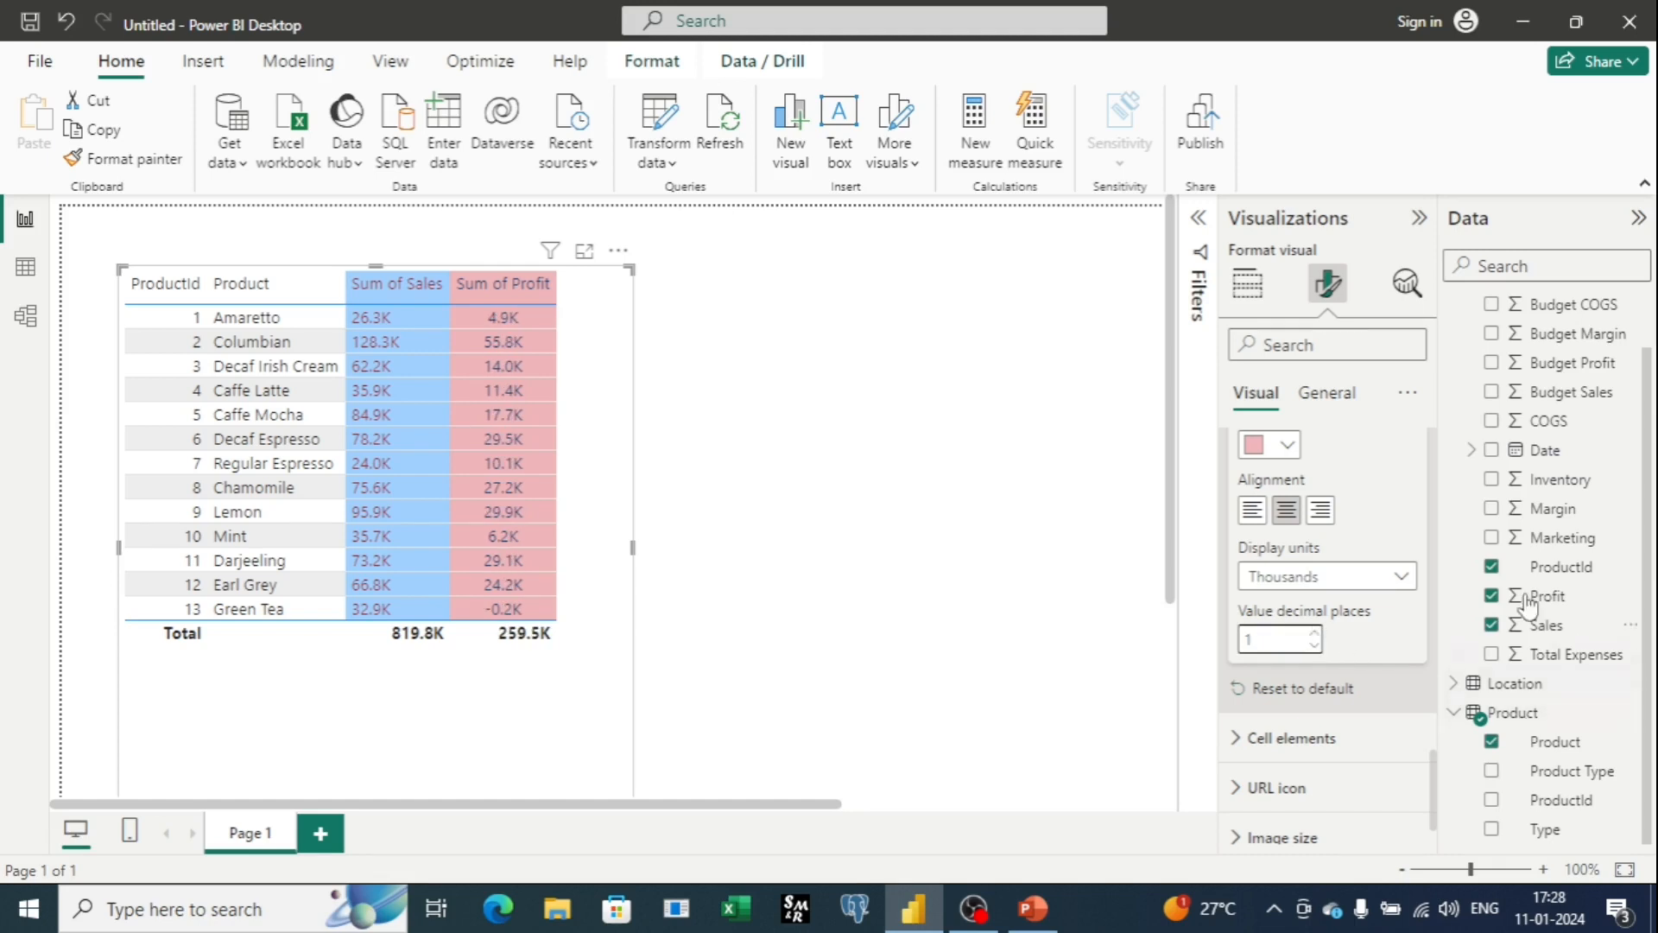
# Sort the table by Sum of Profit, finish with Product in ascending order, and reopen the table's visual formatting
pyautogui.click(1061, 501)
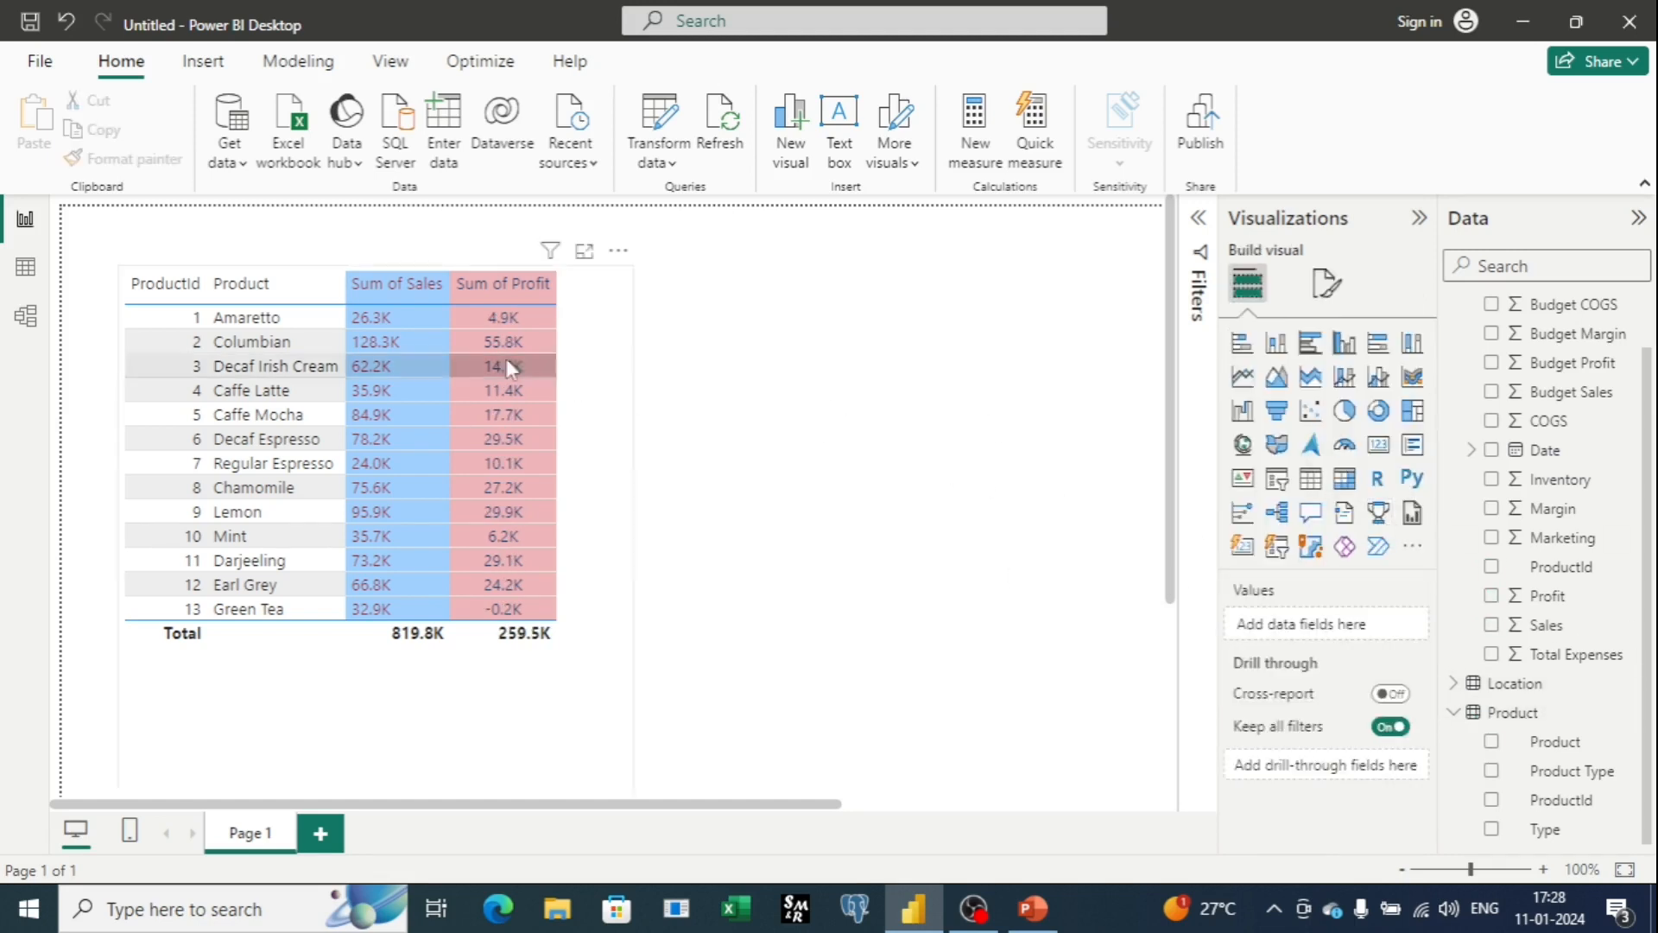
pyautogui.click(481, 286)
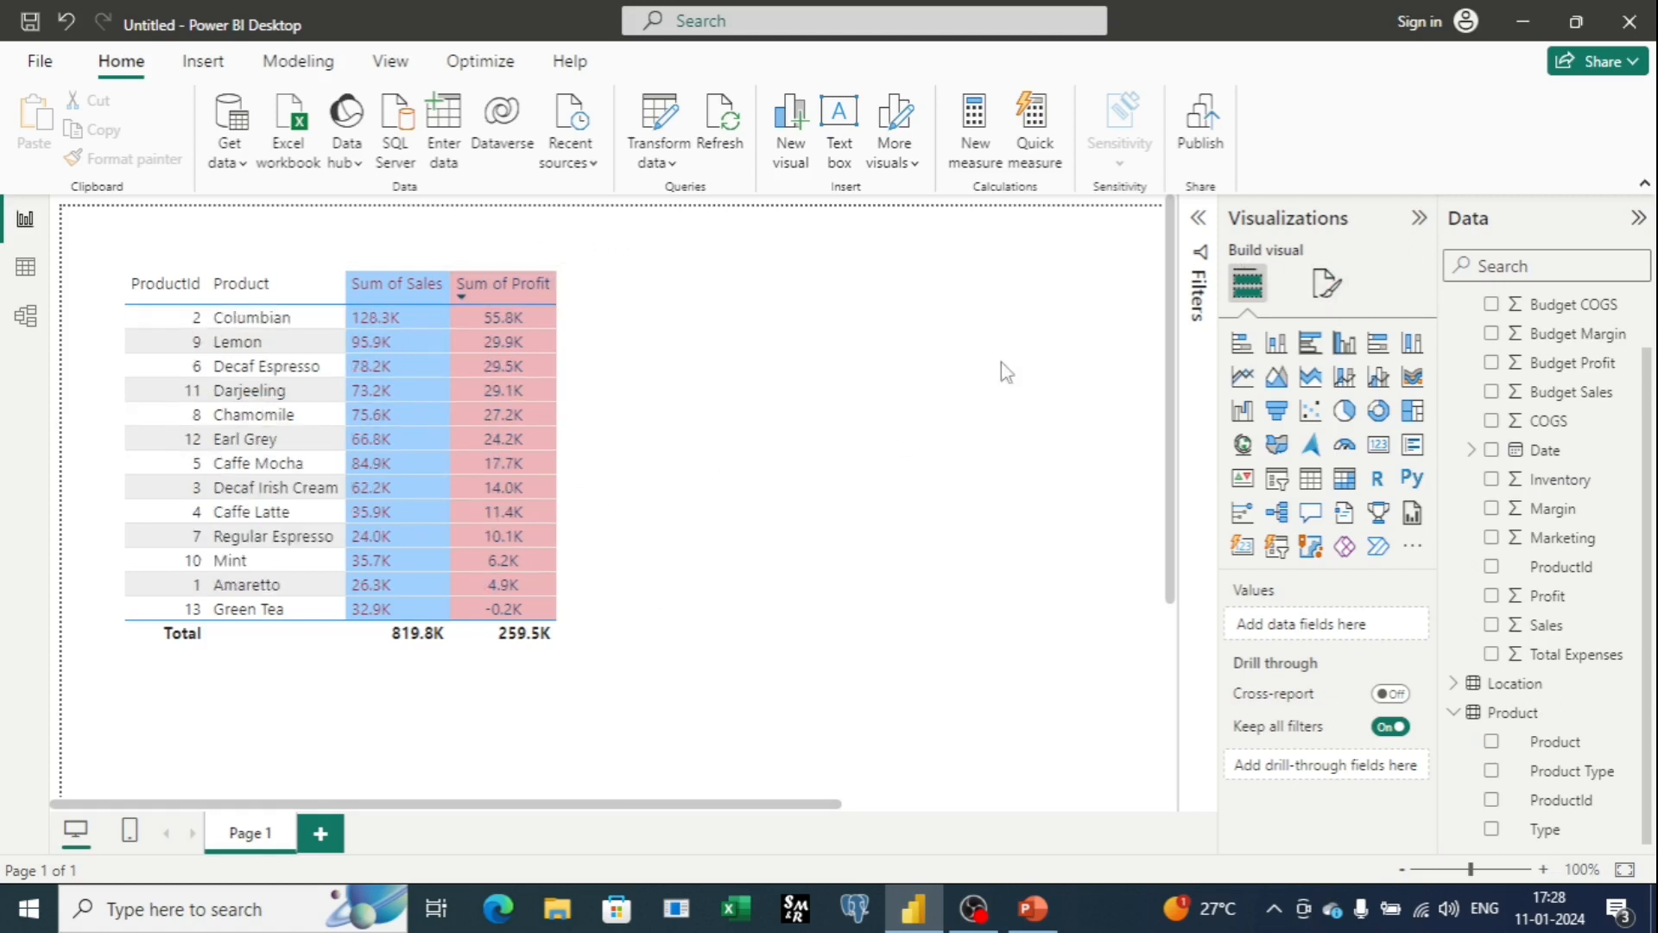
pyautogui.click(1325, 281)
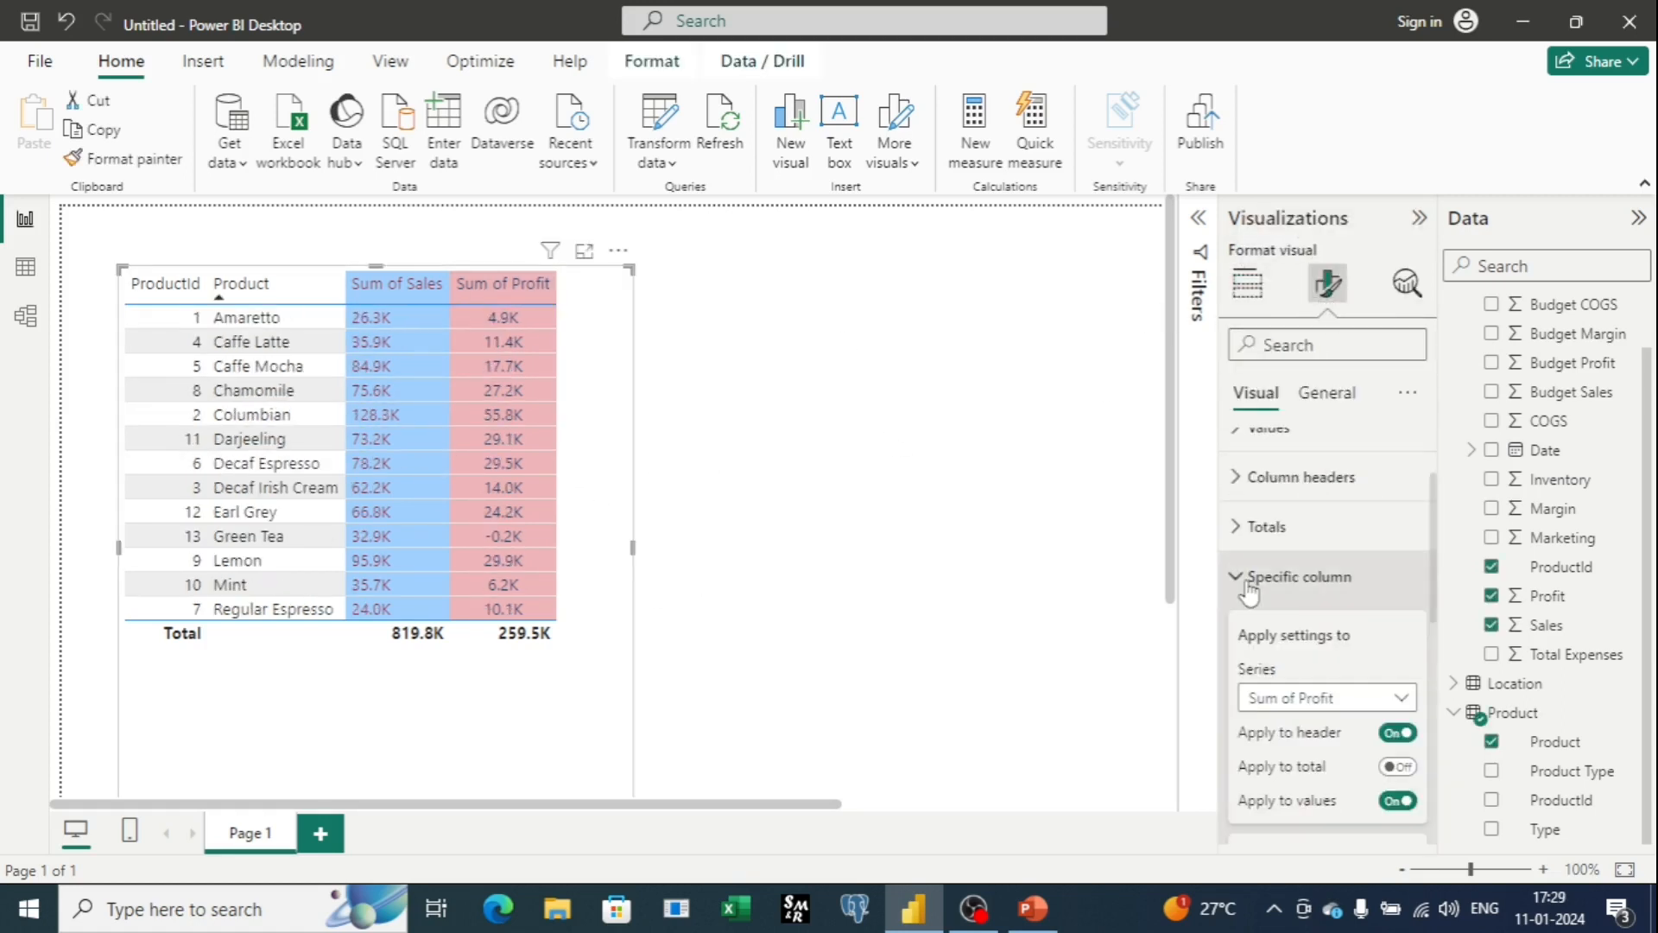
# Examine the cell elements settings and the list of columns they can be applied to
pyautogui.click(1246, 577)
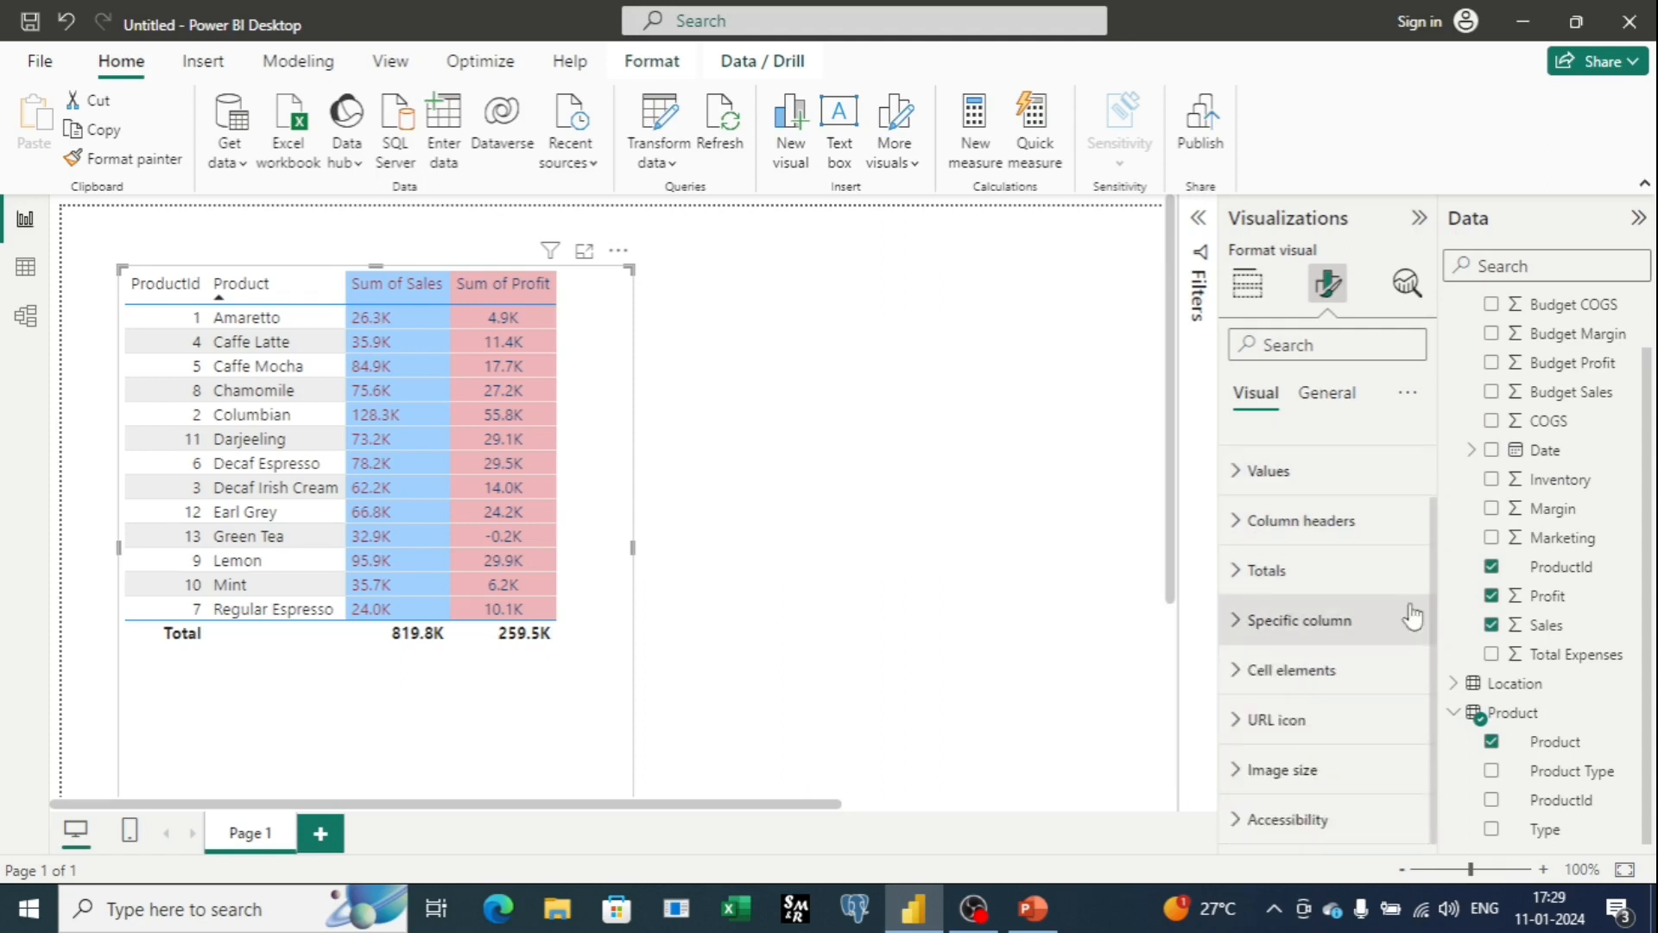
pyautogui.click(1241, 681)
pyautogui.scroll(-3, 1370, 545)
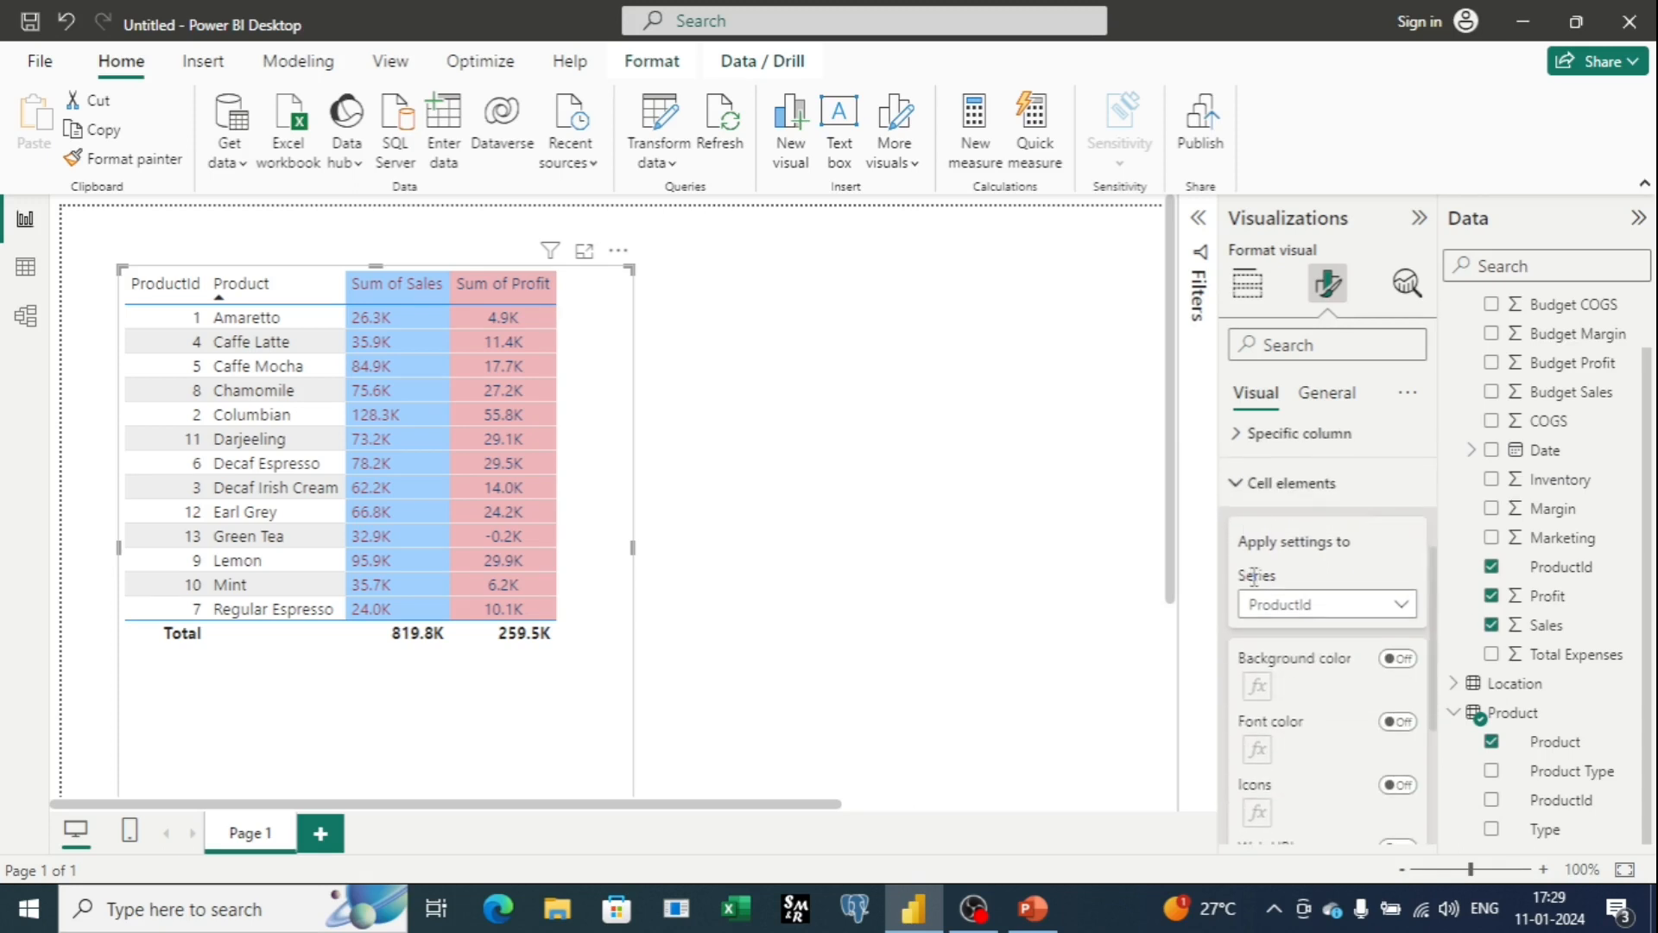
pyautogui.scroll(-1, 1304, 708)
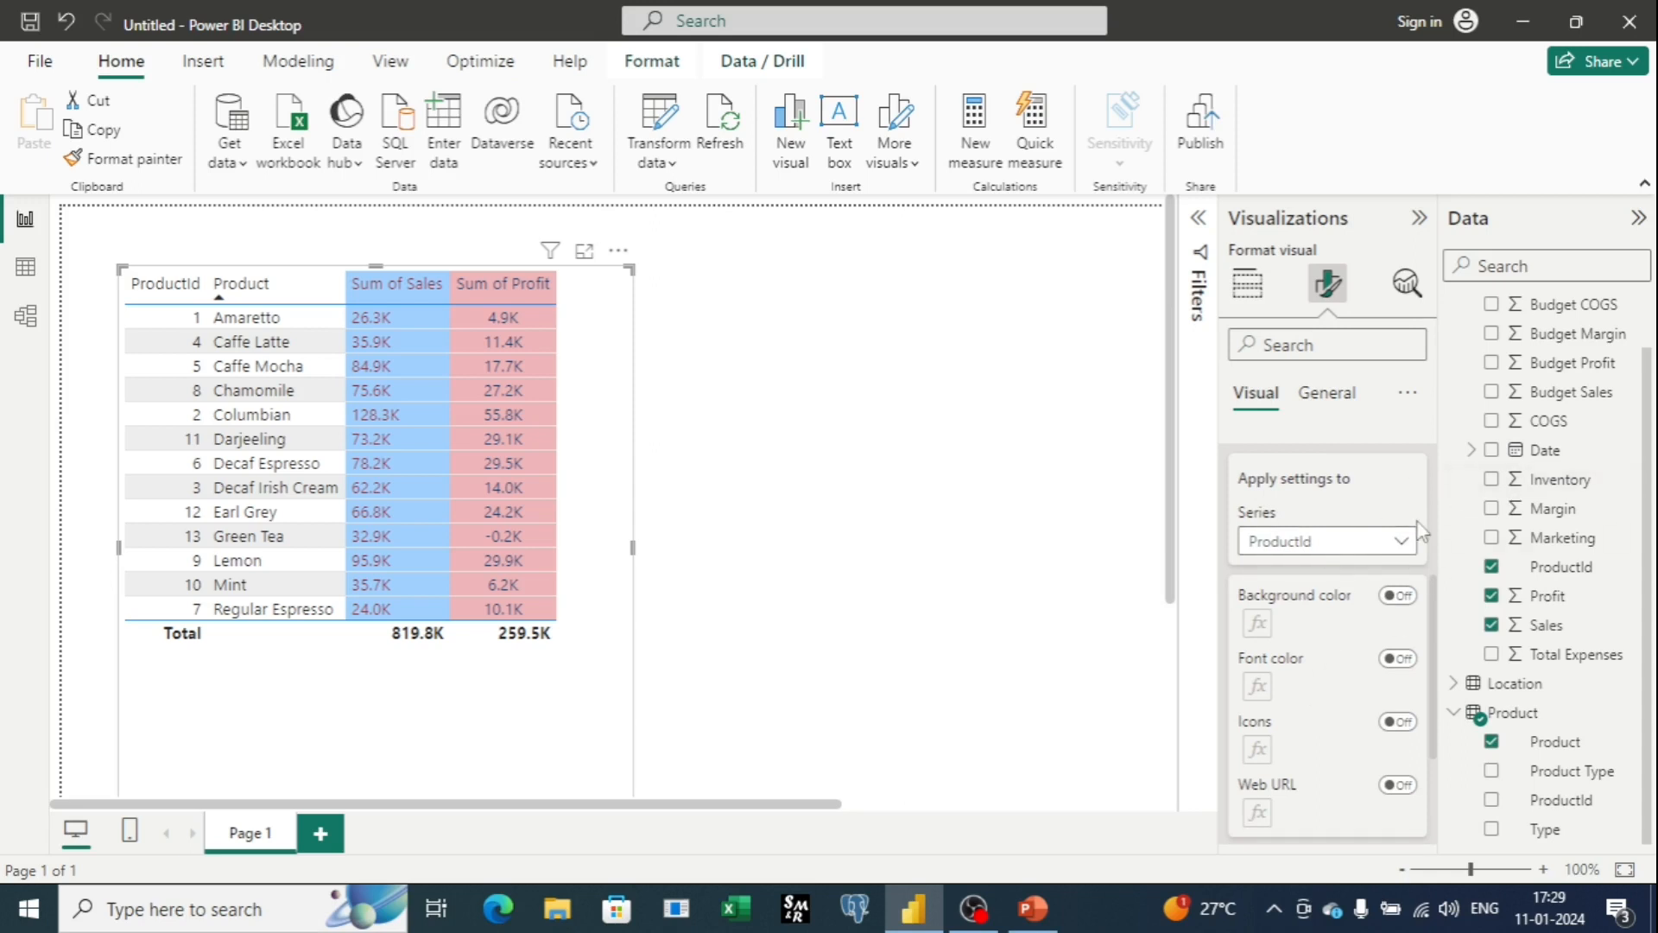
pyautogui.click(1400, 544)
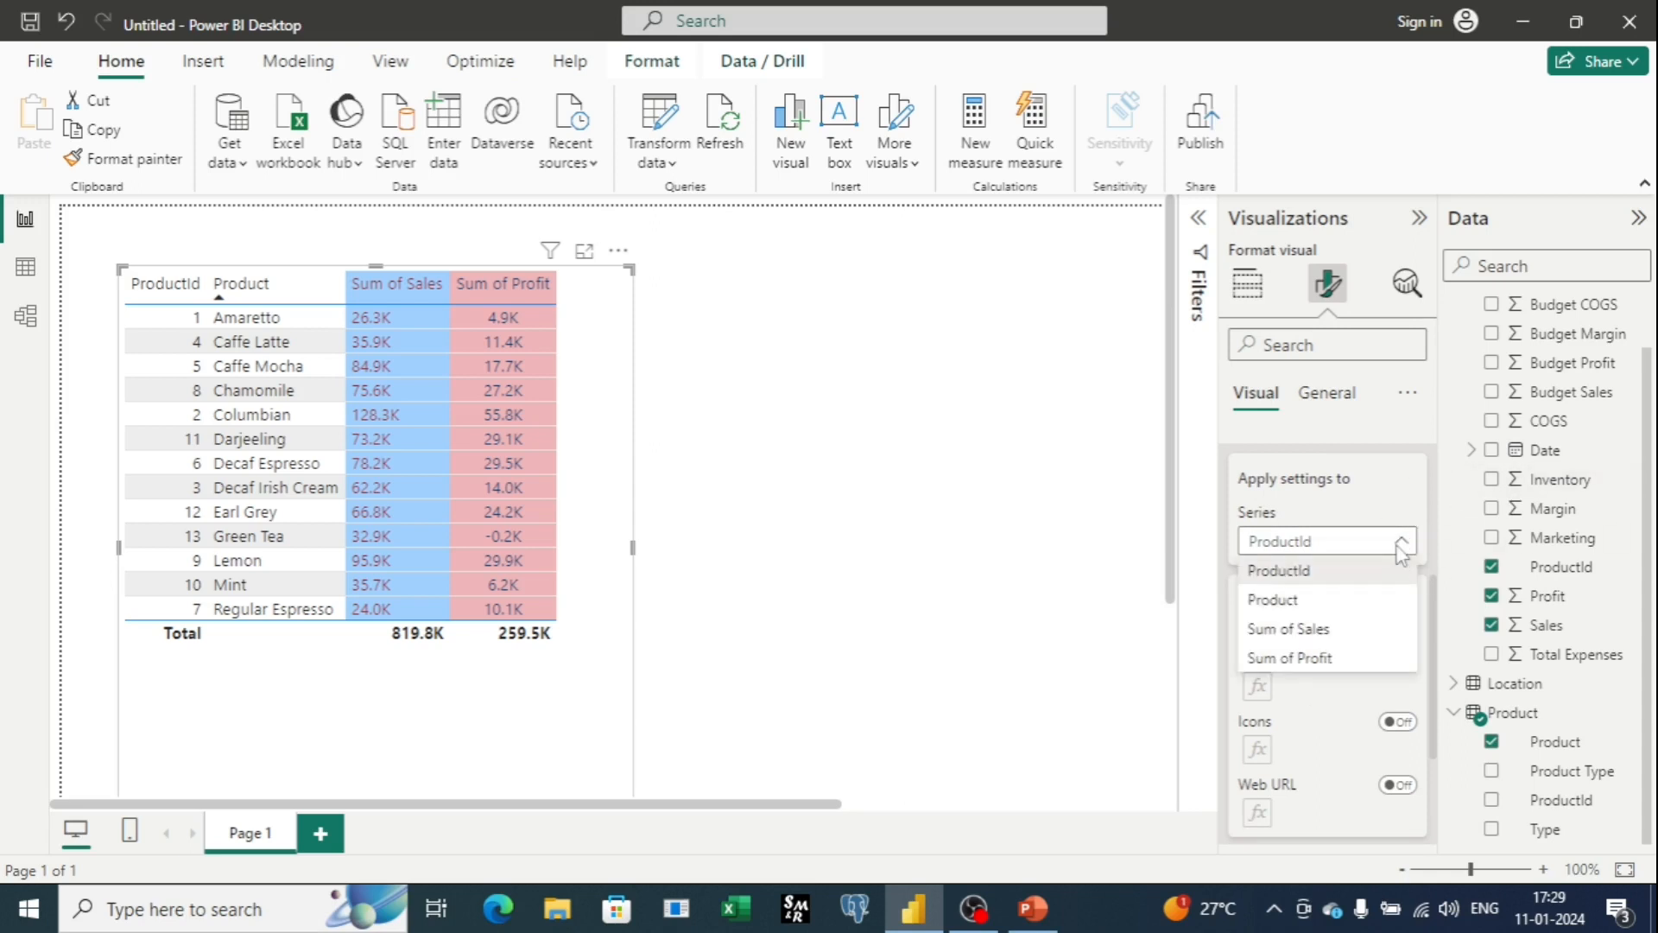
pyautogui.click(1400, 540)
# Reset the table's specific column formatting to default
pyautogui.scroll(4, 1382, 518)
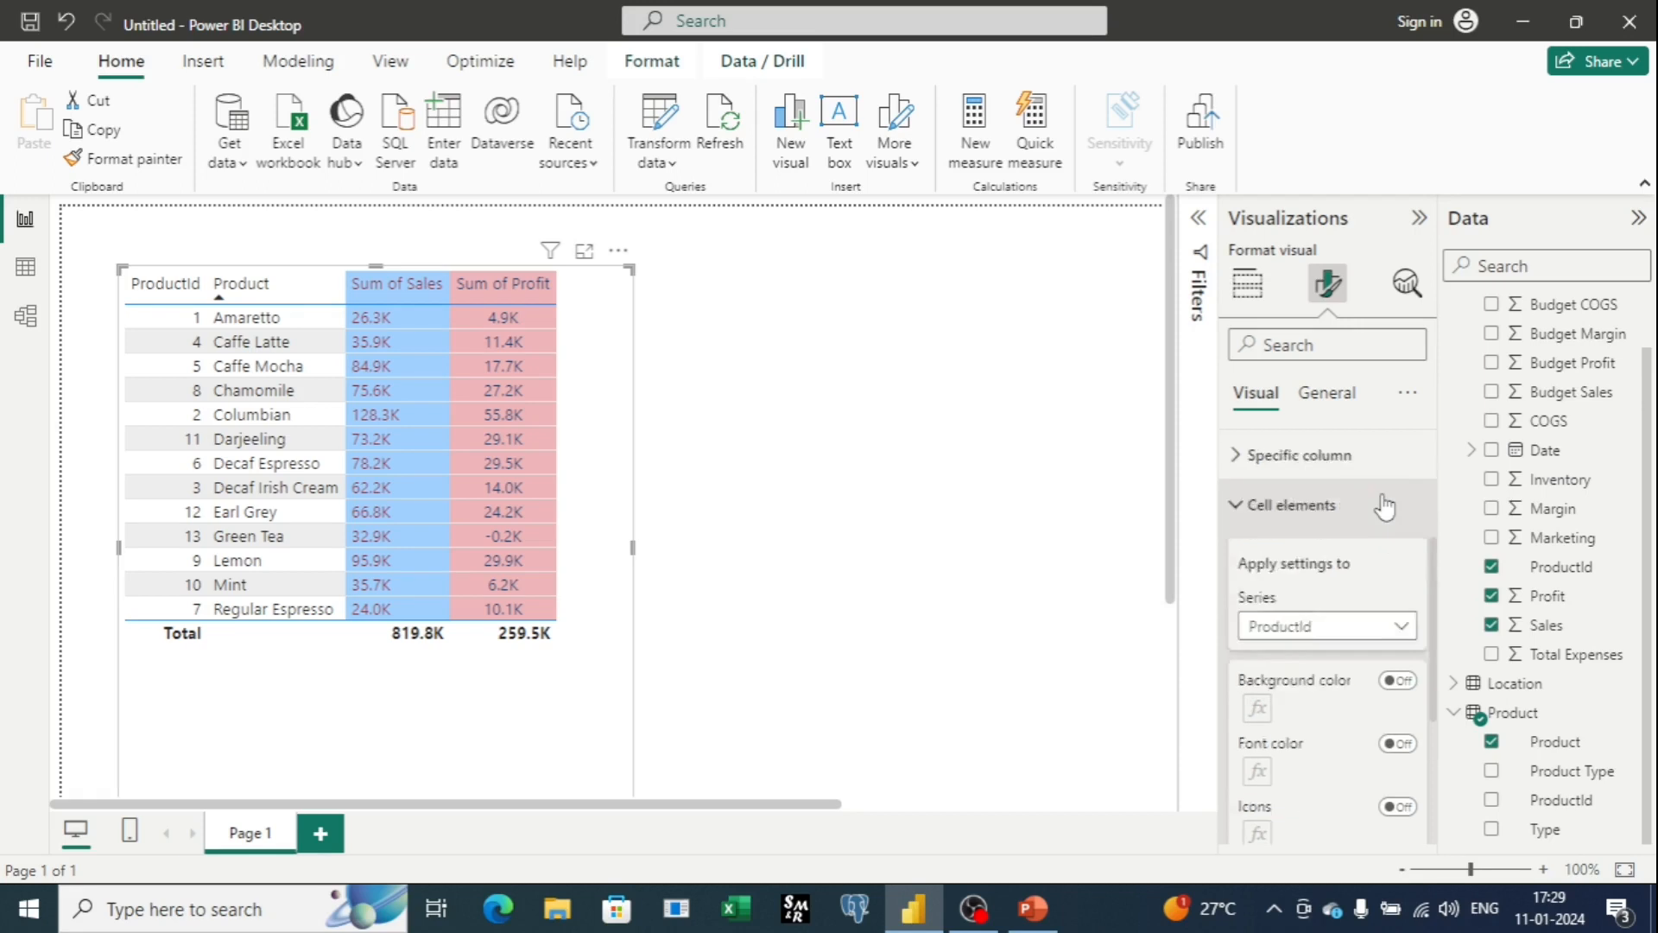
pyautogui.click(1328, 615)
pyautogui.click(1328, 620)
pyautogui.scroll(-6, 1358, 601)
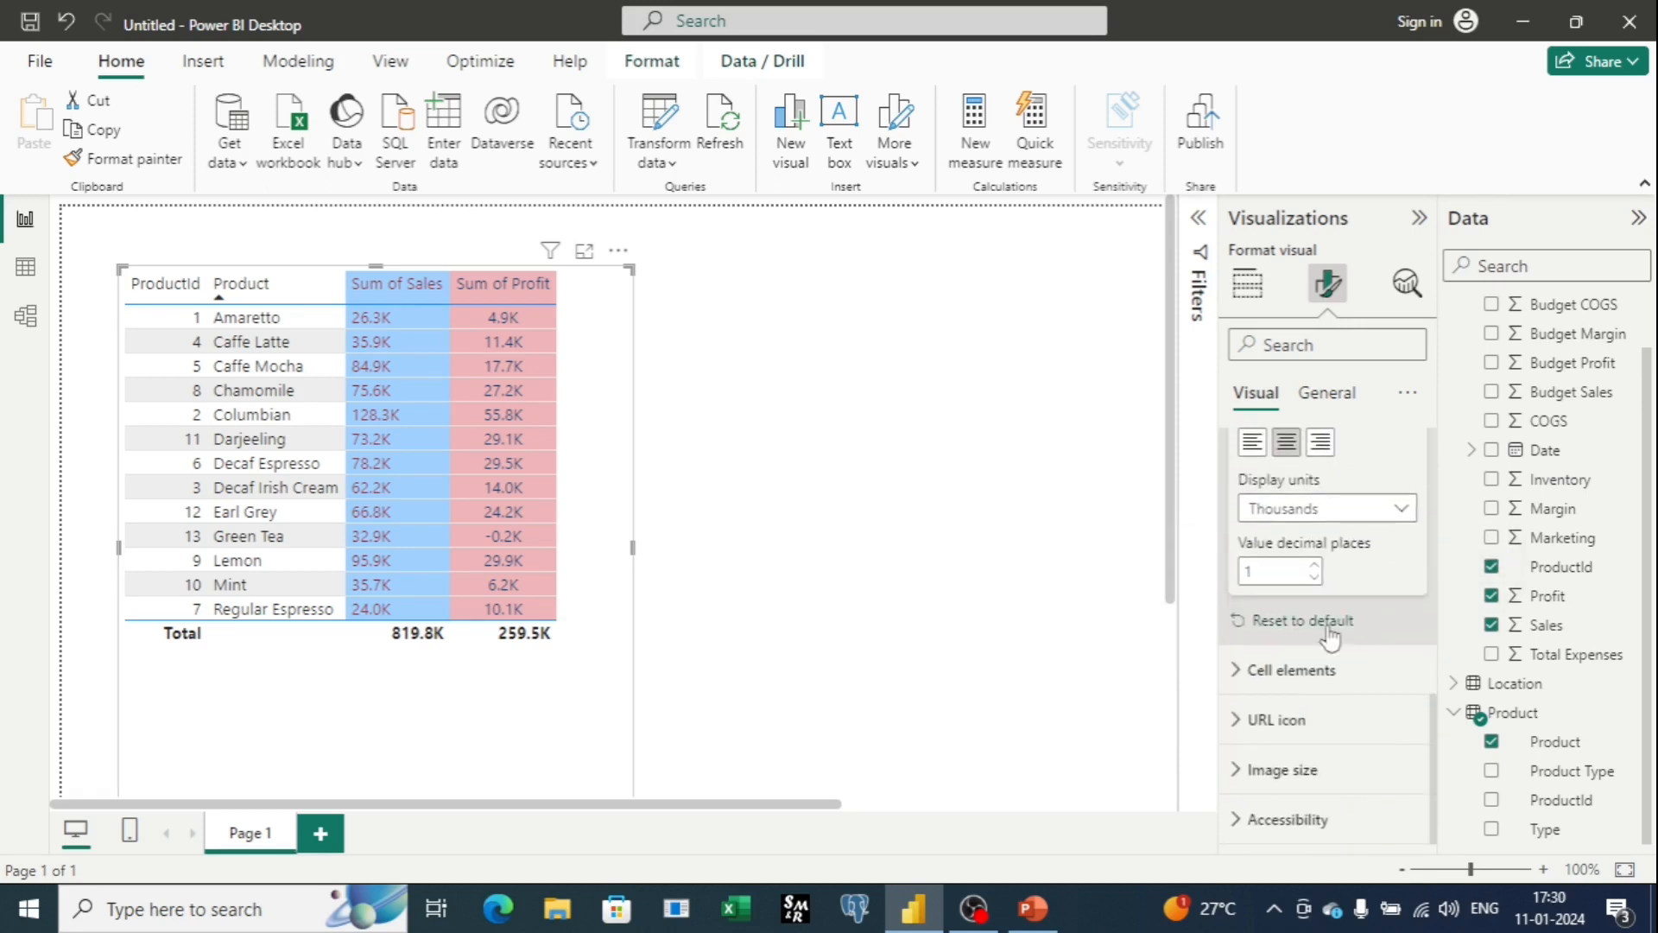
pyautogui.click(1322, 624)
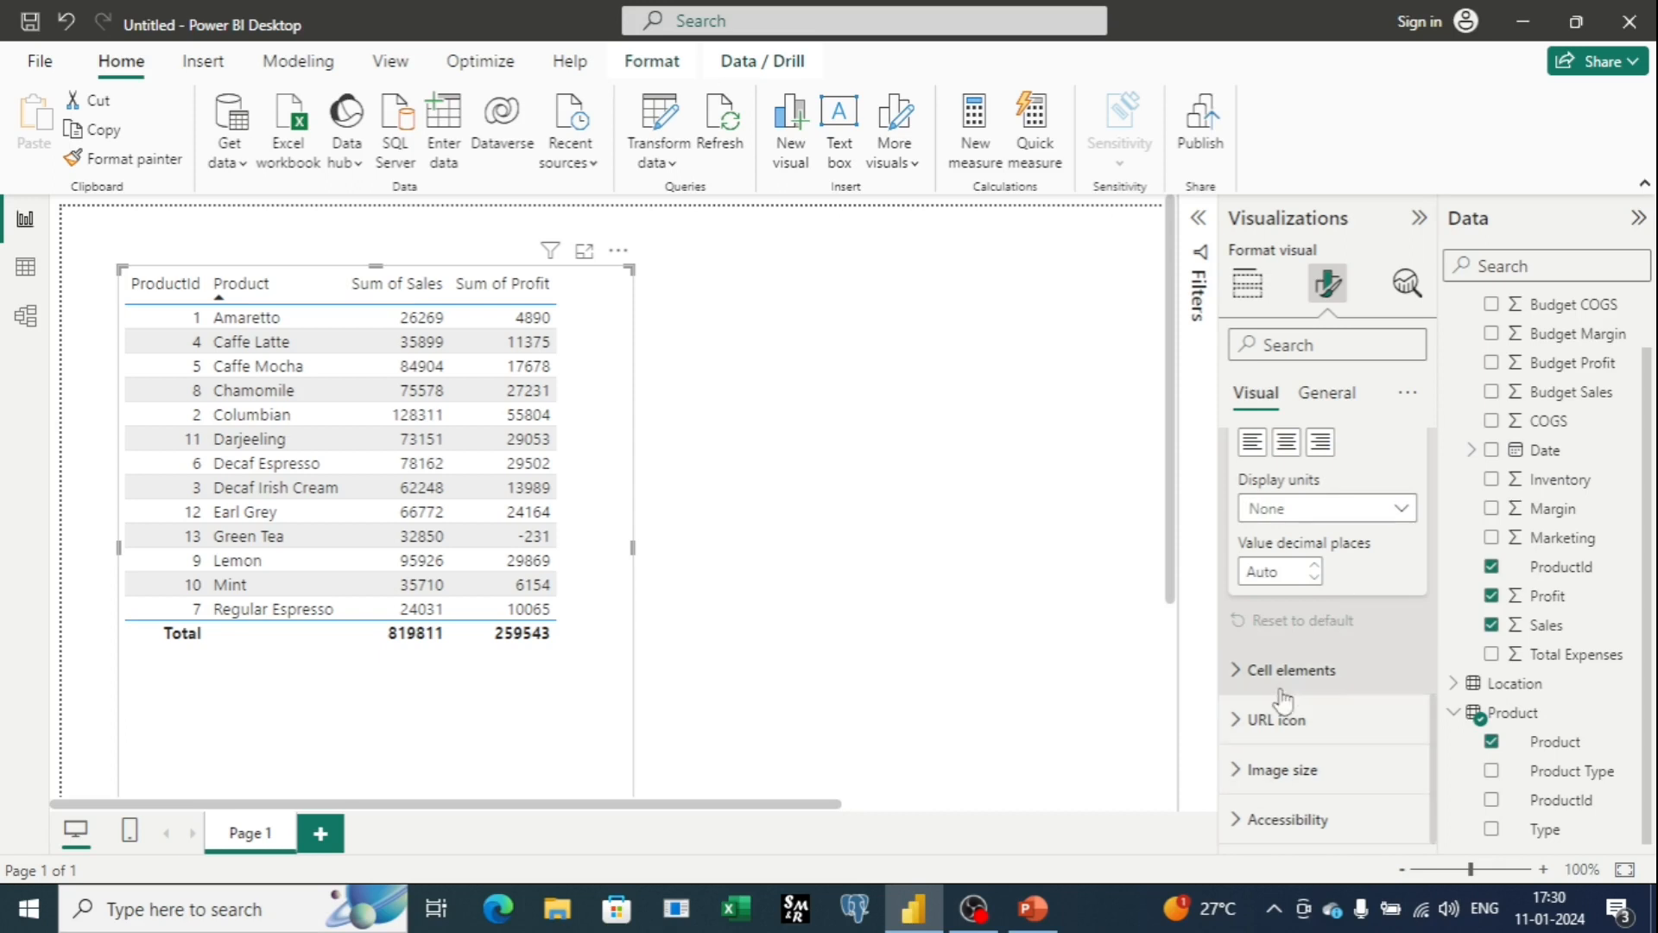
# Enable the conditional background color for the Sum of Sales column in the cell elements settings
pyautogui.click(1244, 671)
pyautogui.scroll(-3, 1383, 570)
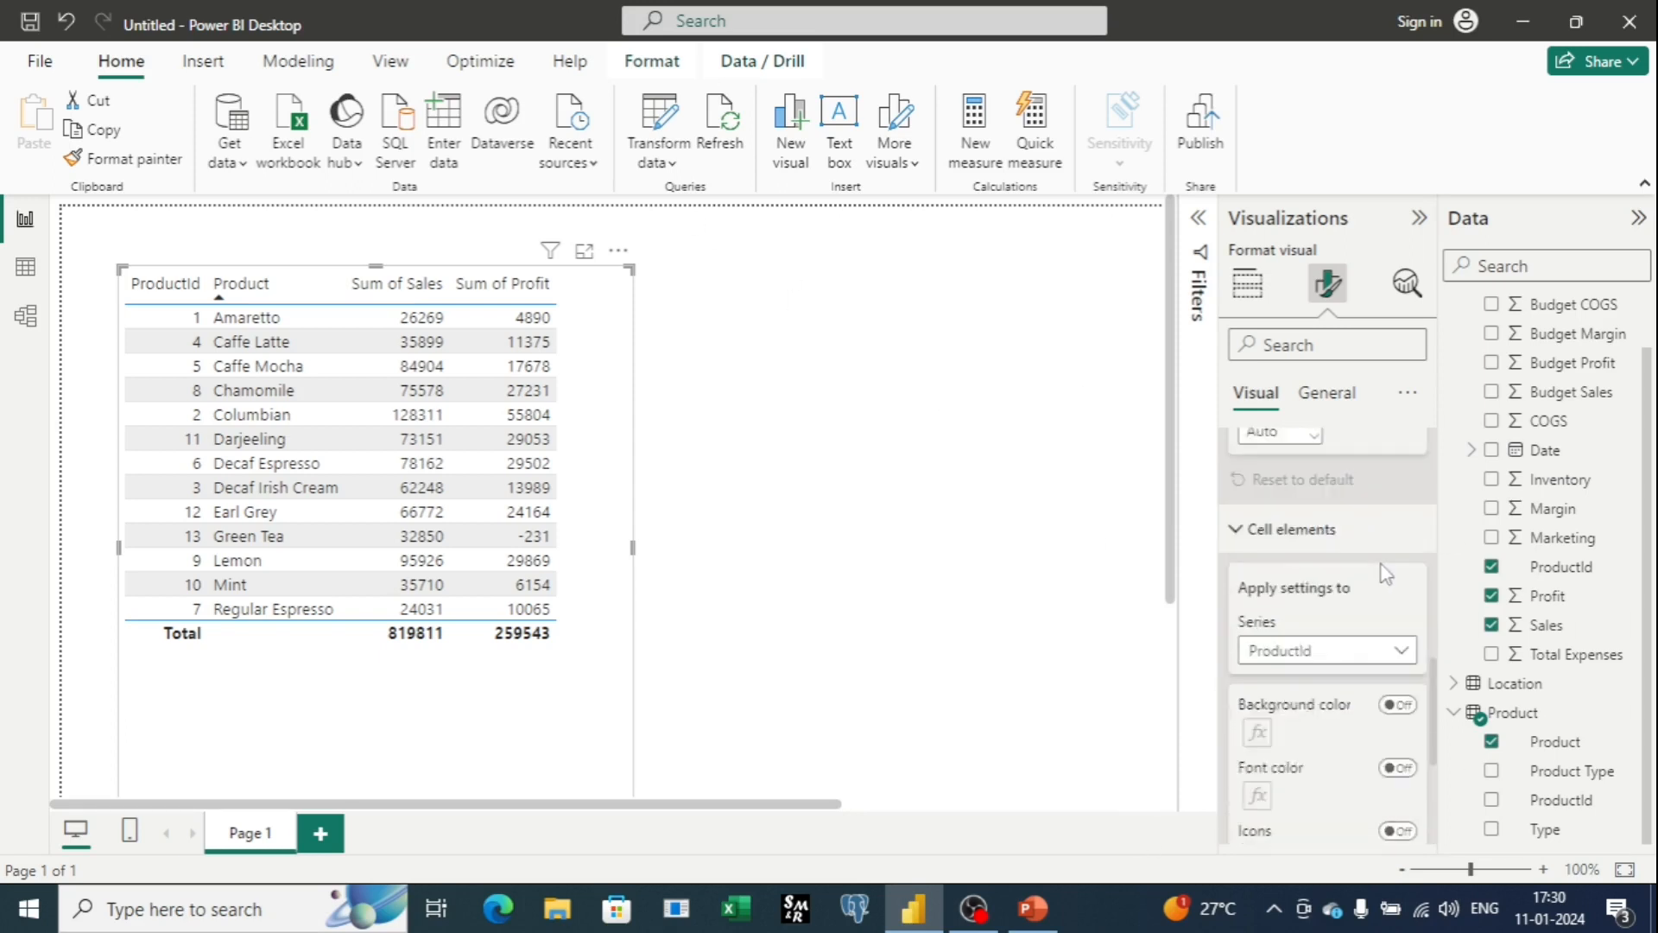
pyautogui.click(1380, 605)
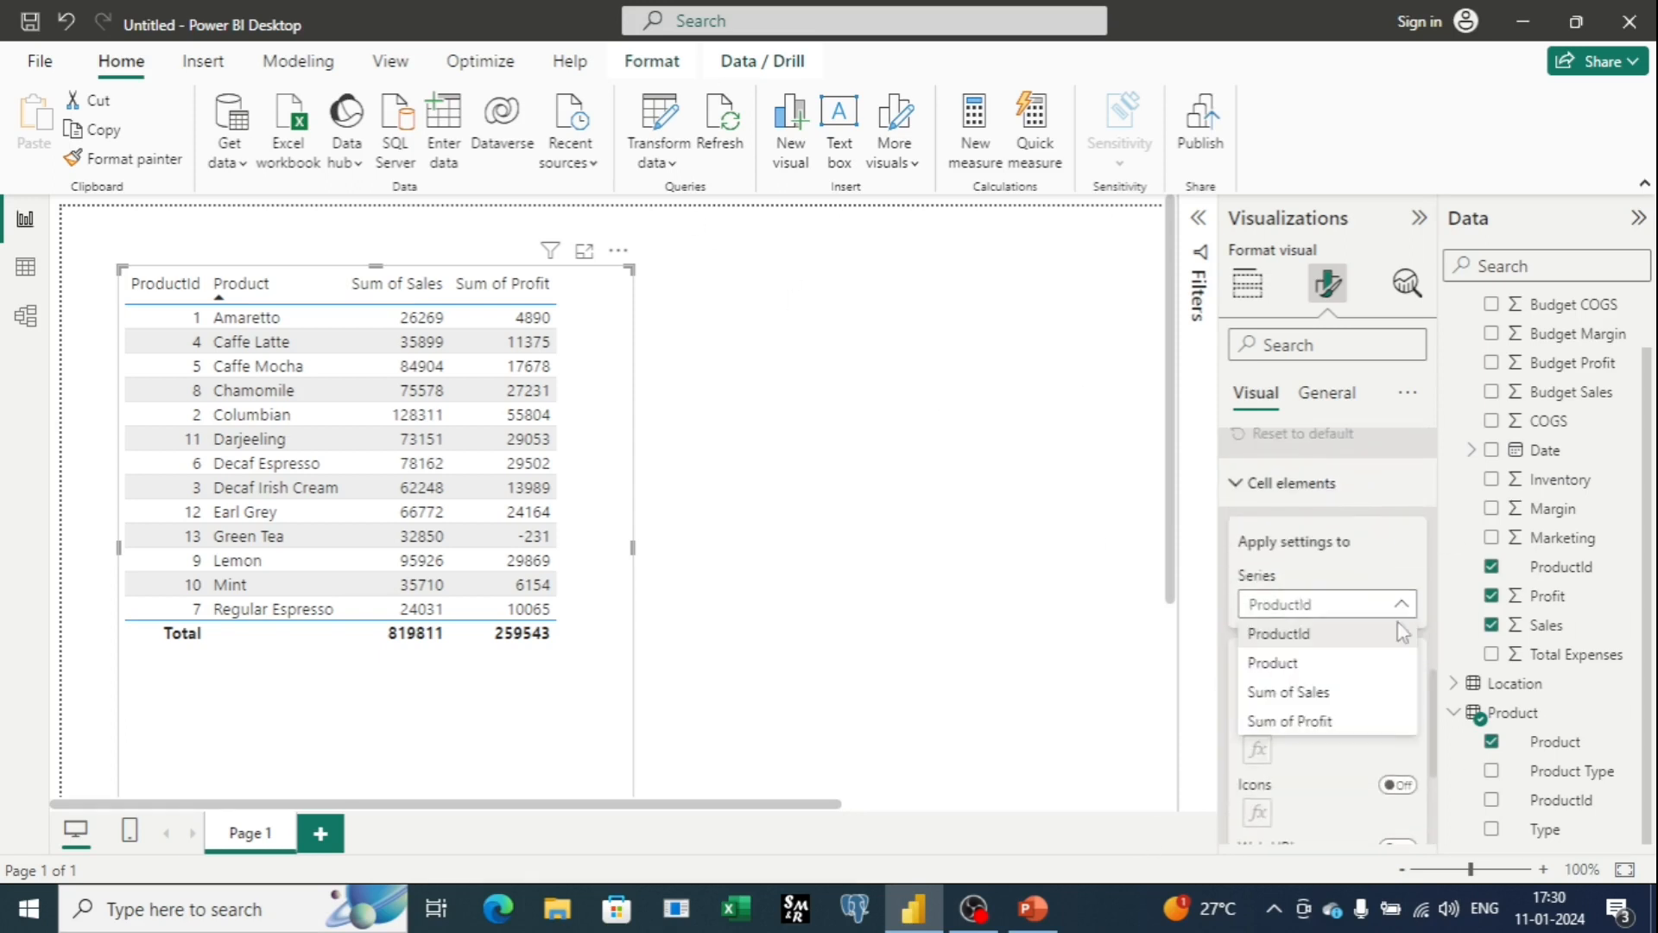
pyautogui.click(1379, 693)
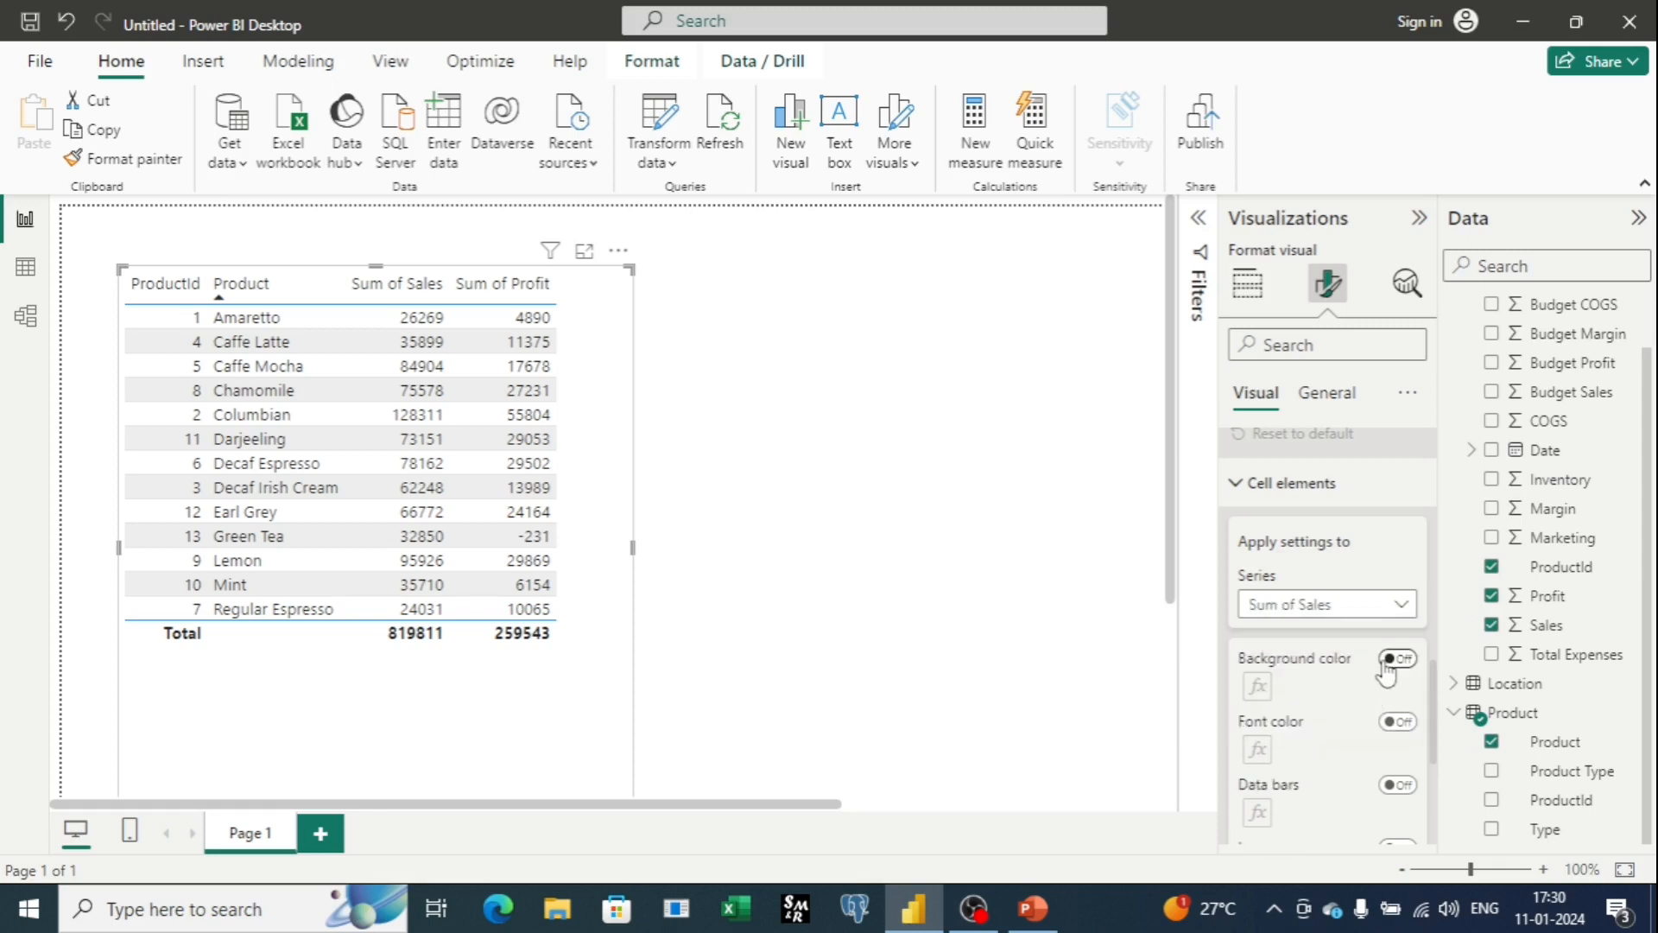
pyautogui.scroll(-2, 1399, 553)
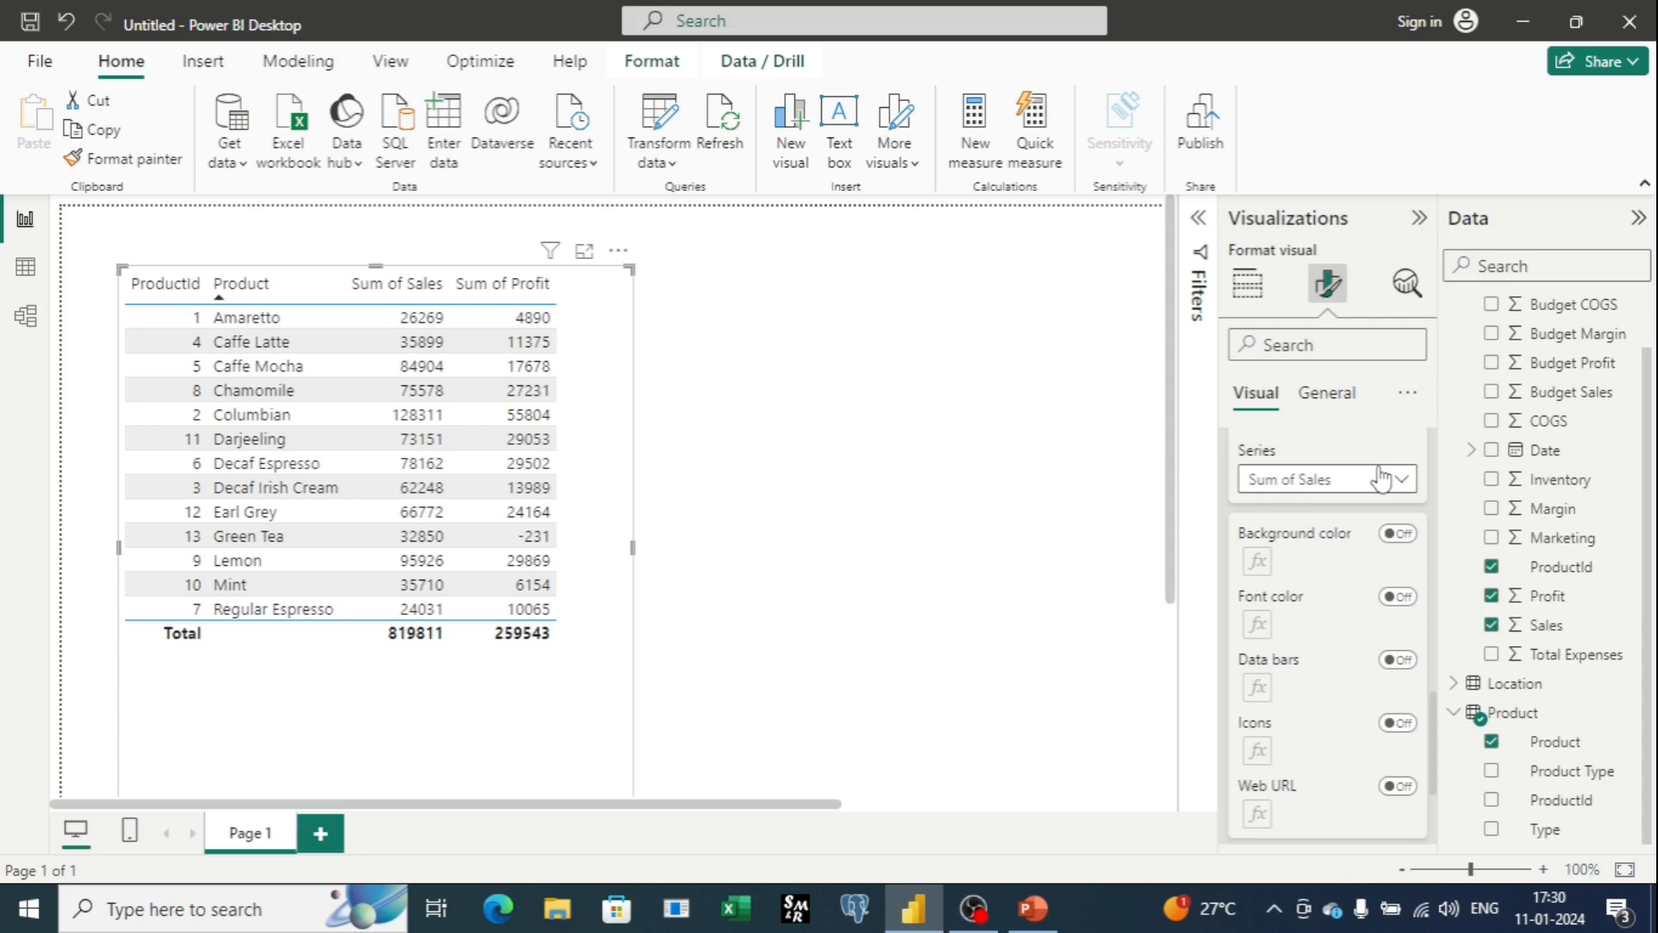
pyautogui.scroll(4, 1381, 551)
pyautogui.scroll(-4, 1381, 551)
pyautogui.click(1397, 535)
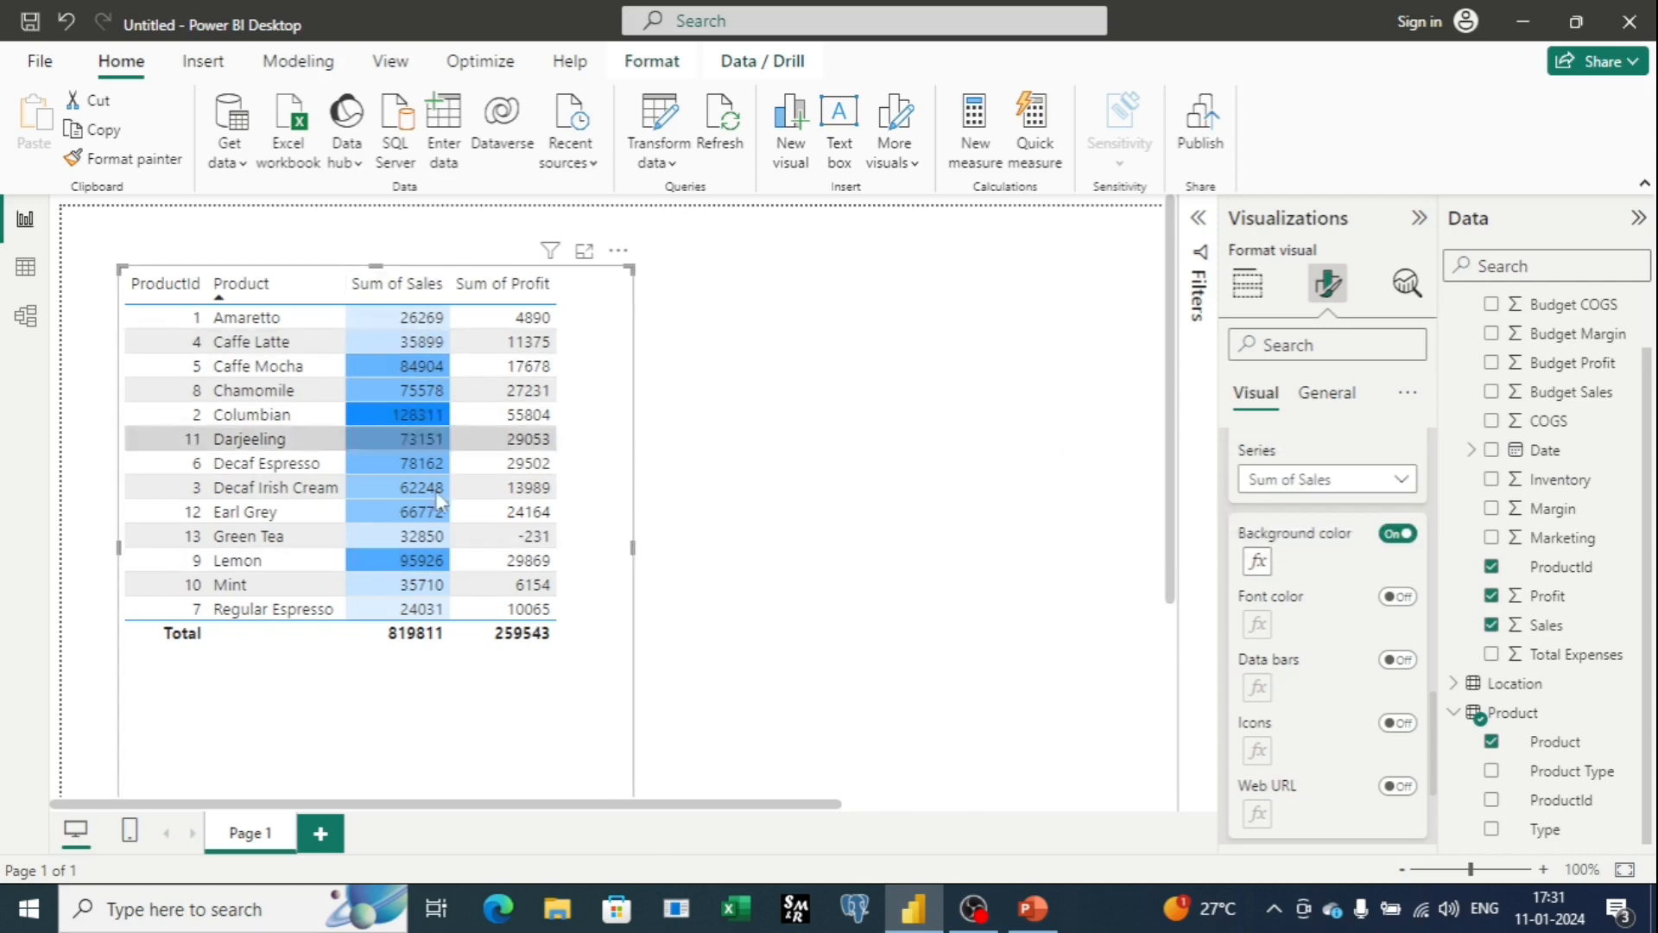
# Review the format style, apply-to and base field options of the Sum of Sales background color rule, and cancel the dialog
pyautogui.click(1269, 570)
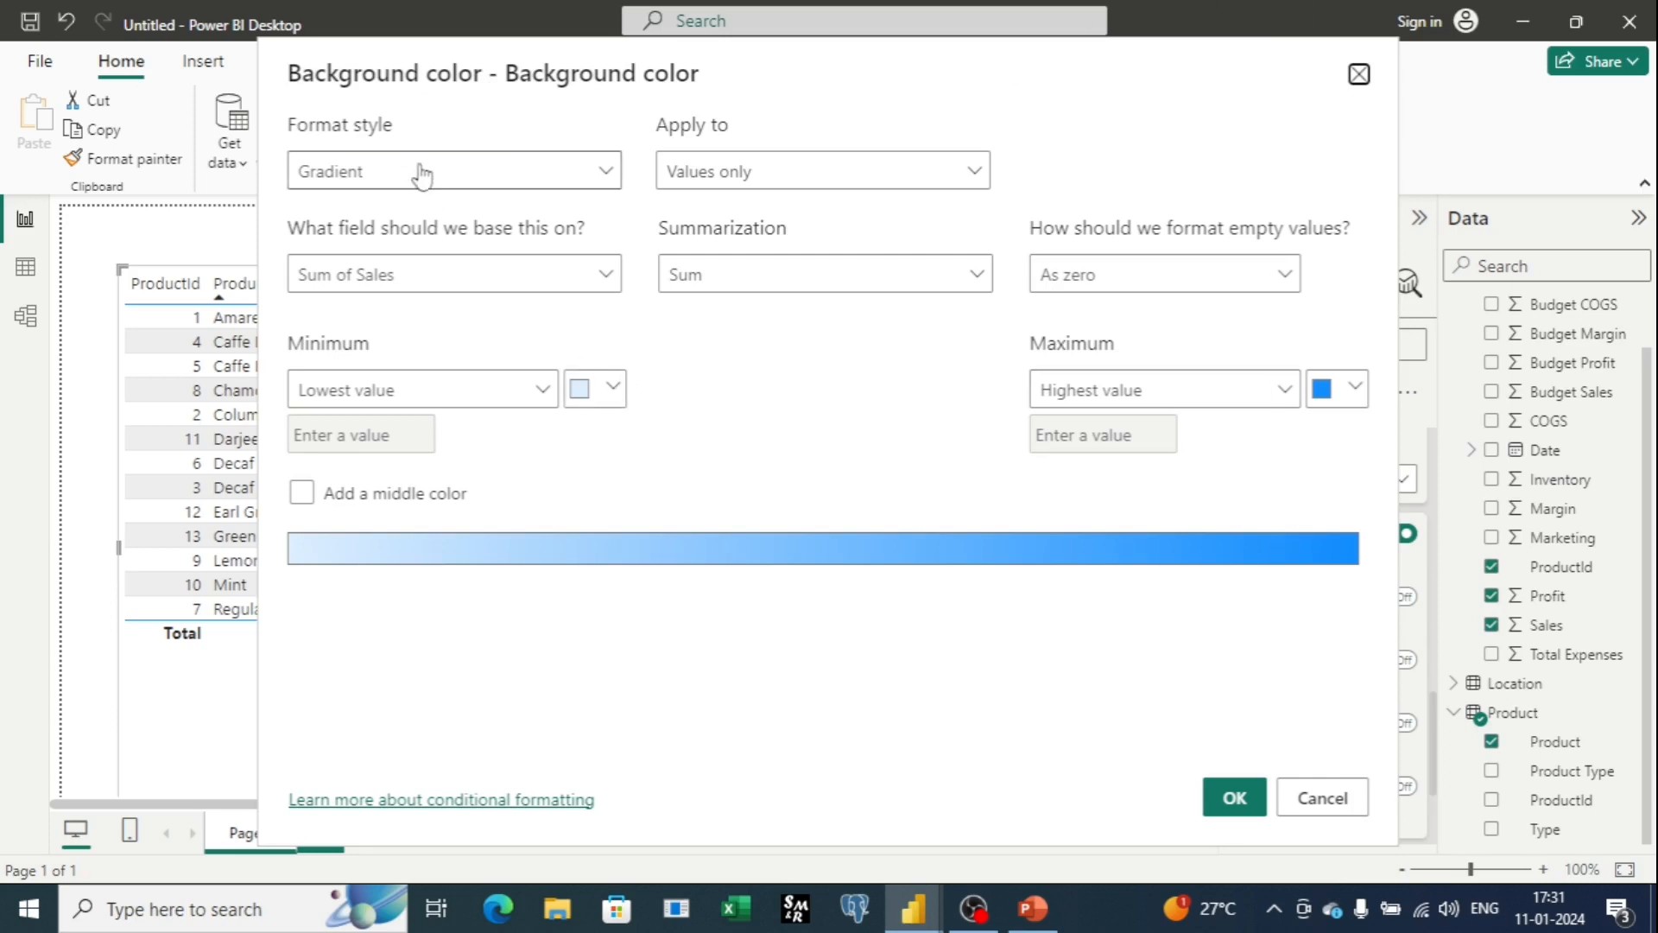
pyautogui.click(603, 172)
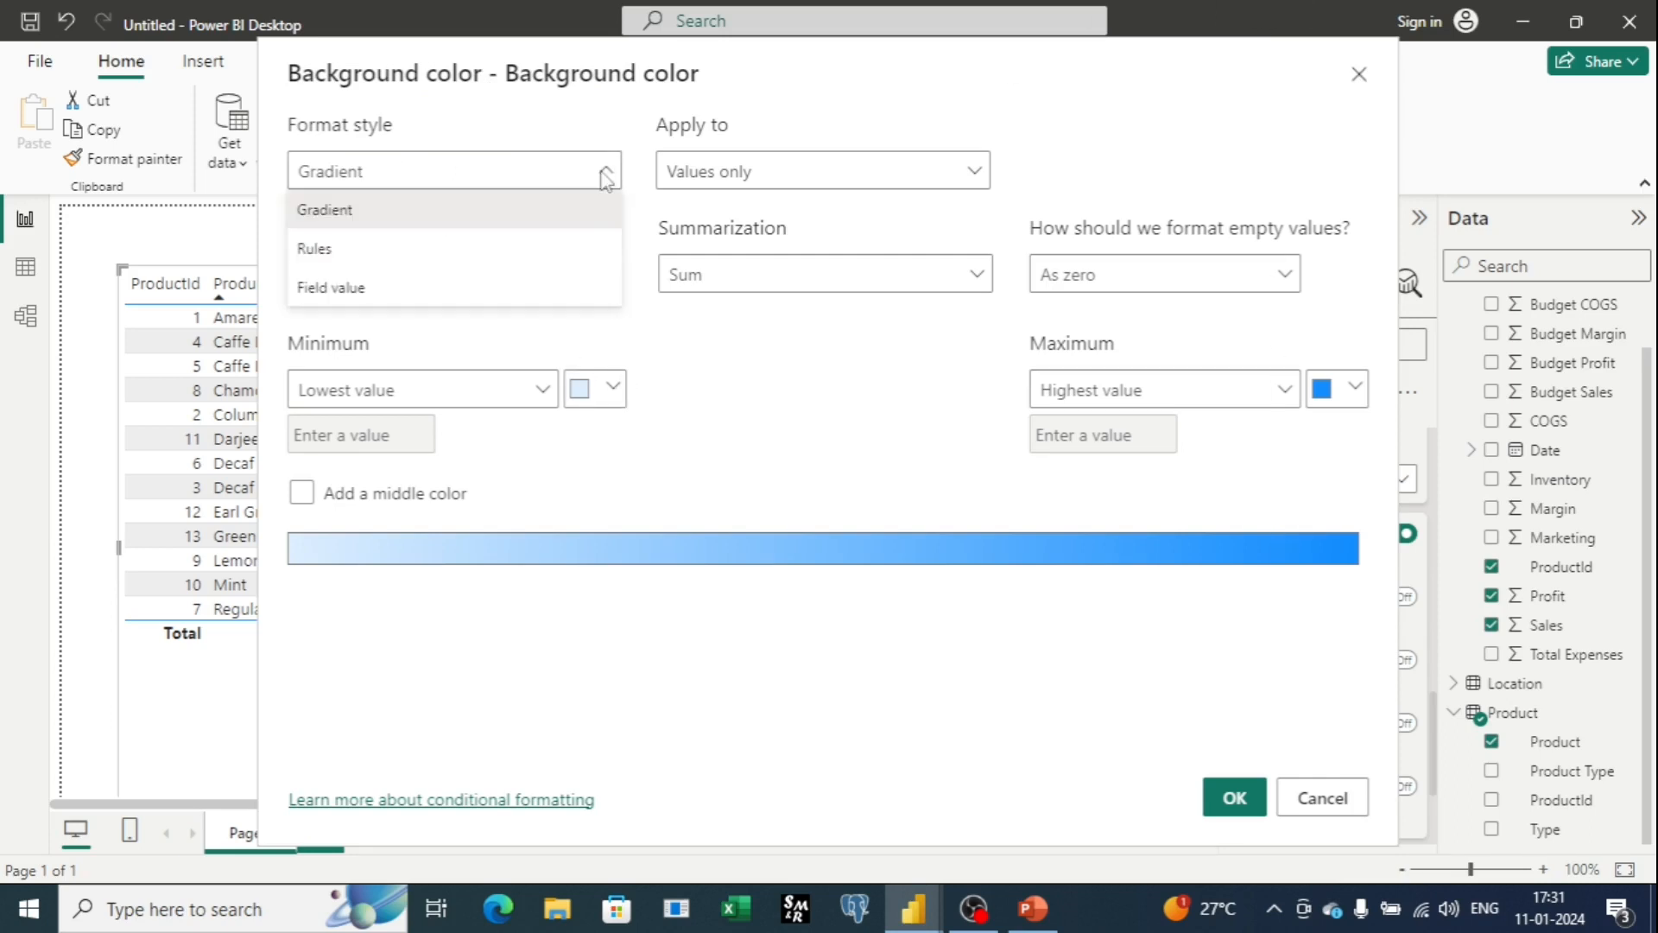
pyautogui.click(586, 214)
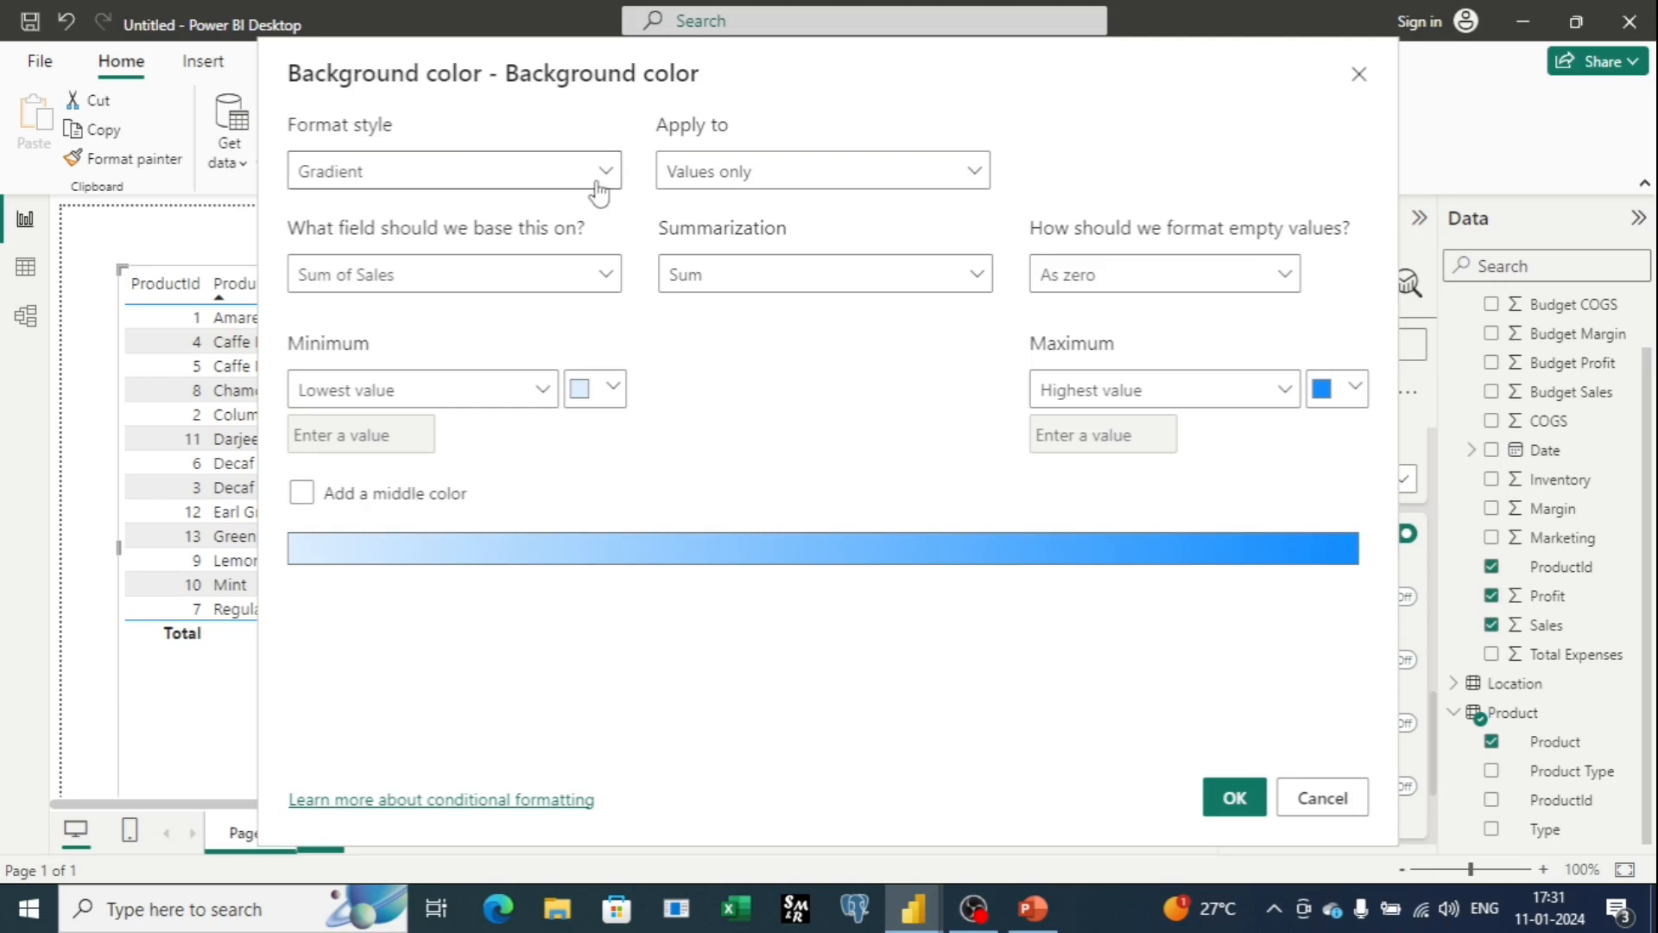
pyautogui.click(967, 177)
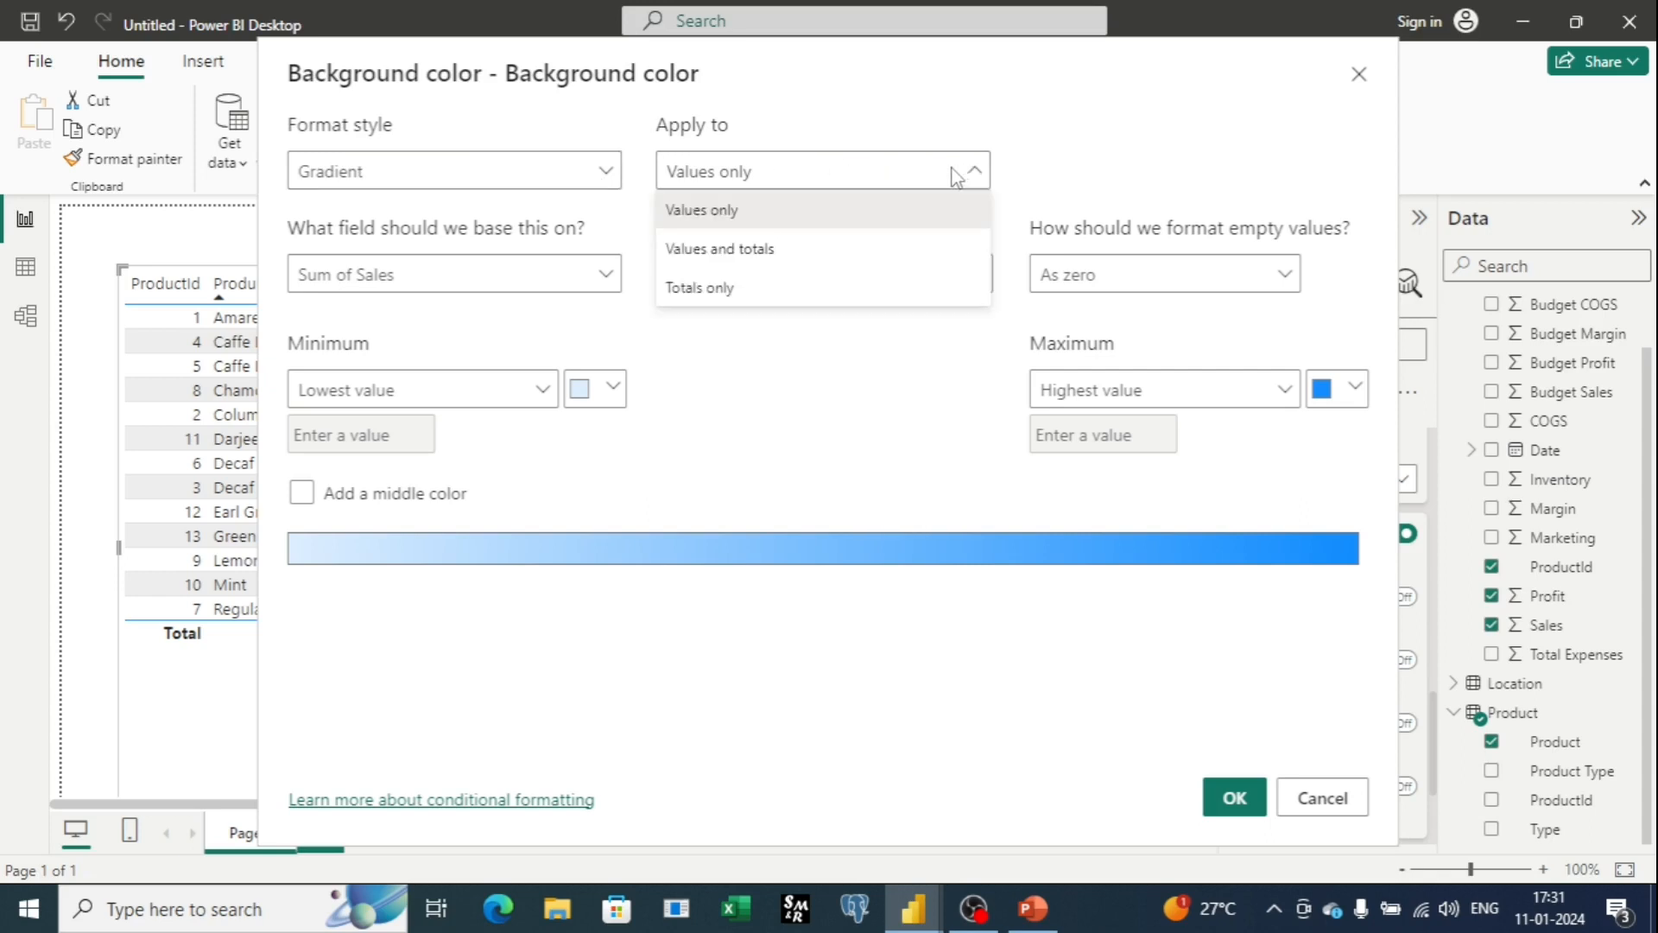
pyautogui.click(928, 210)
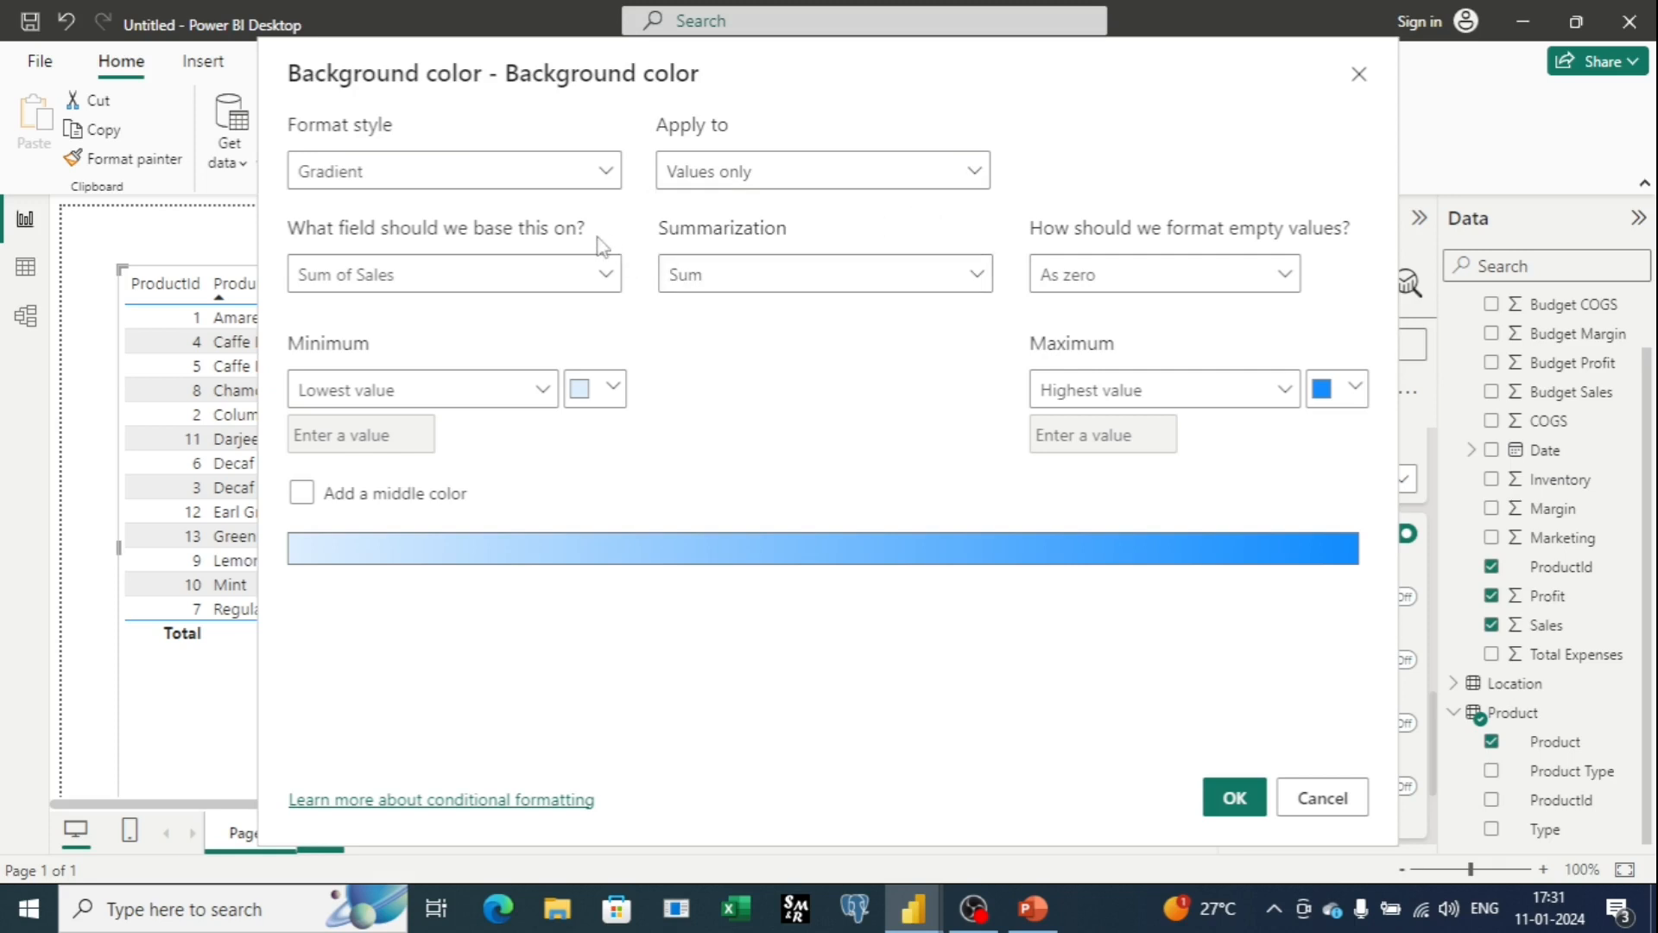
pyautogui.click(603, 287)
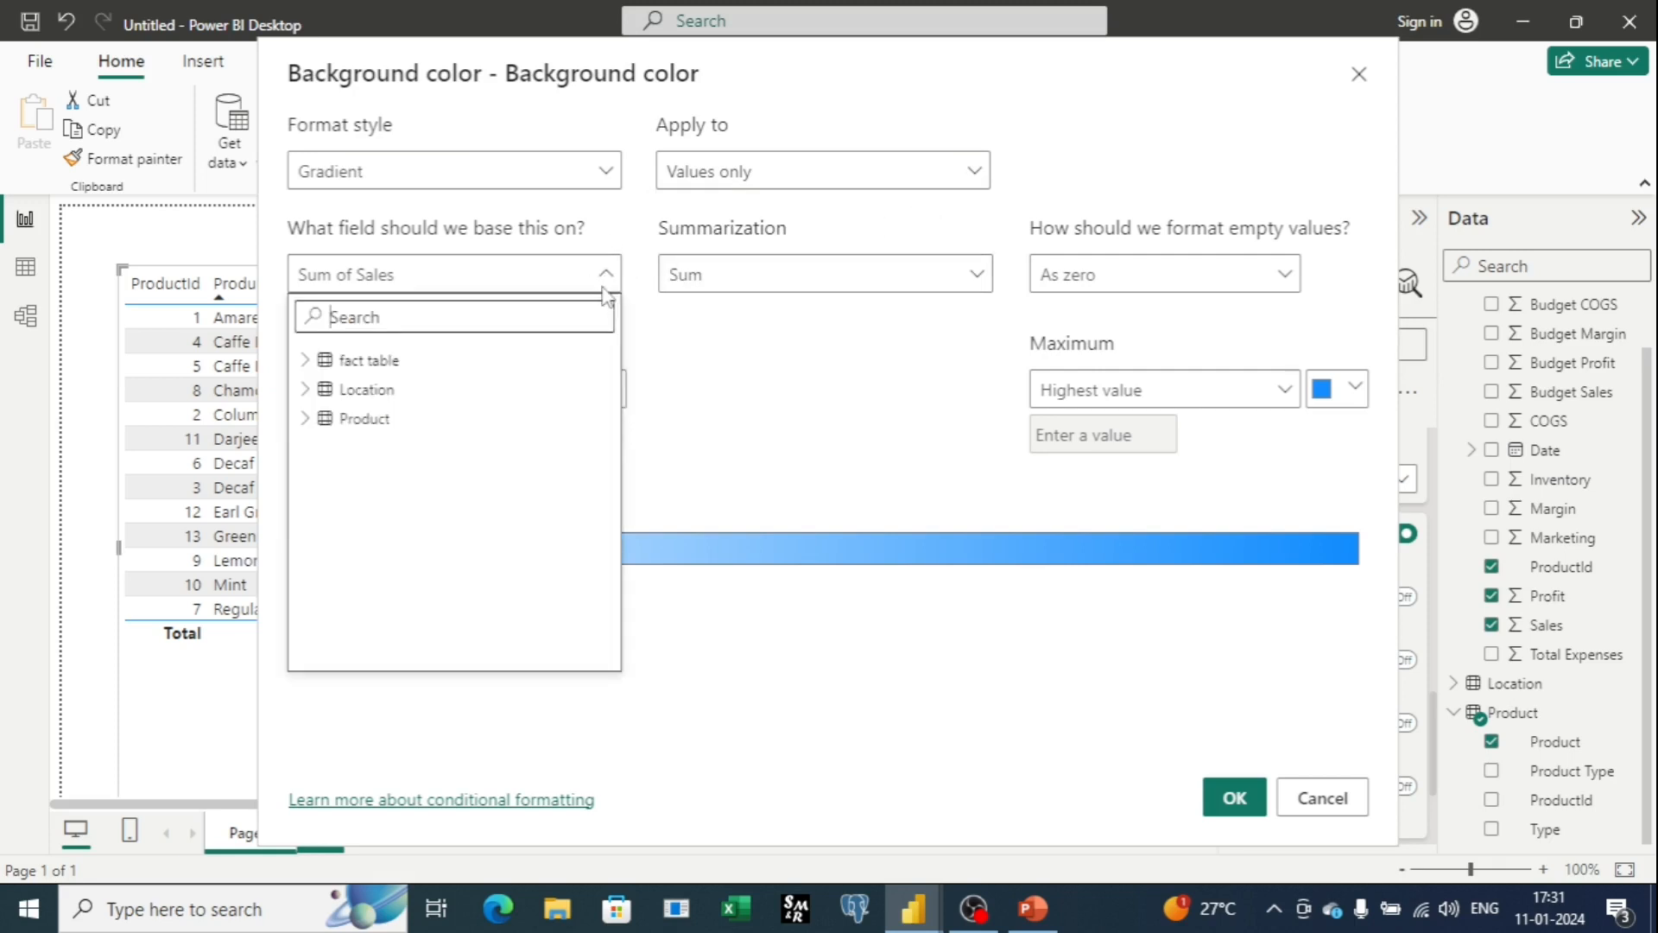
pyautogui.click(604, 288)
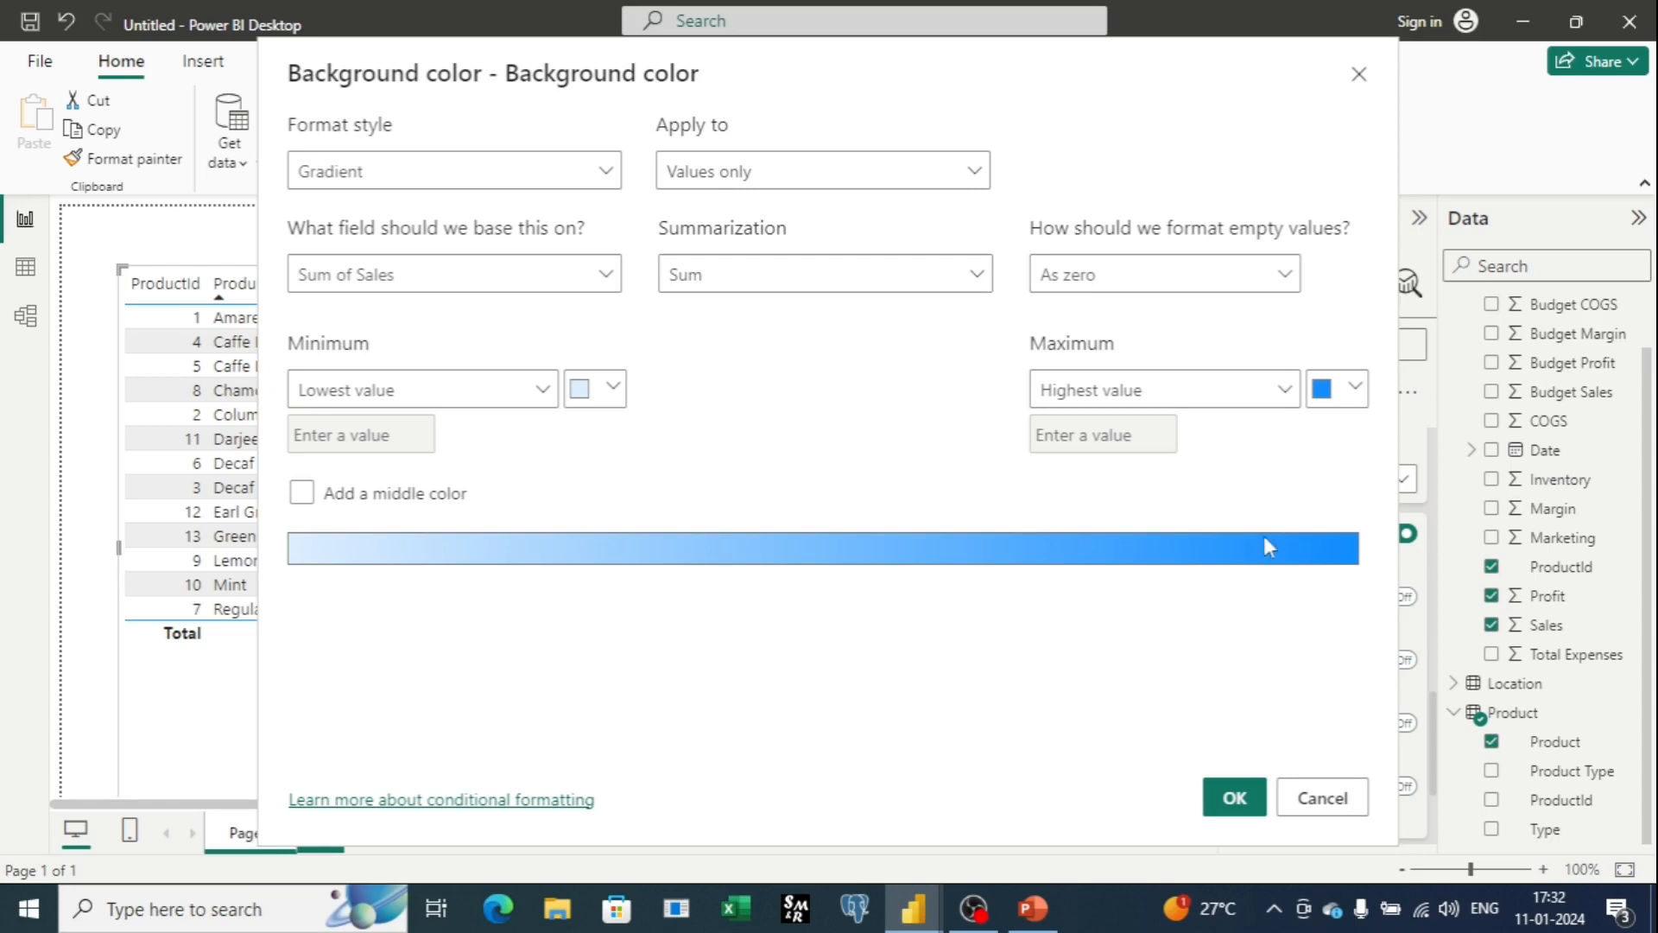
pyautogui.click(1309, 810)
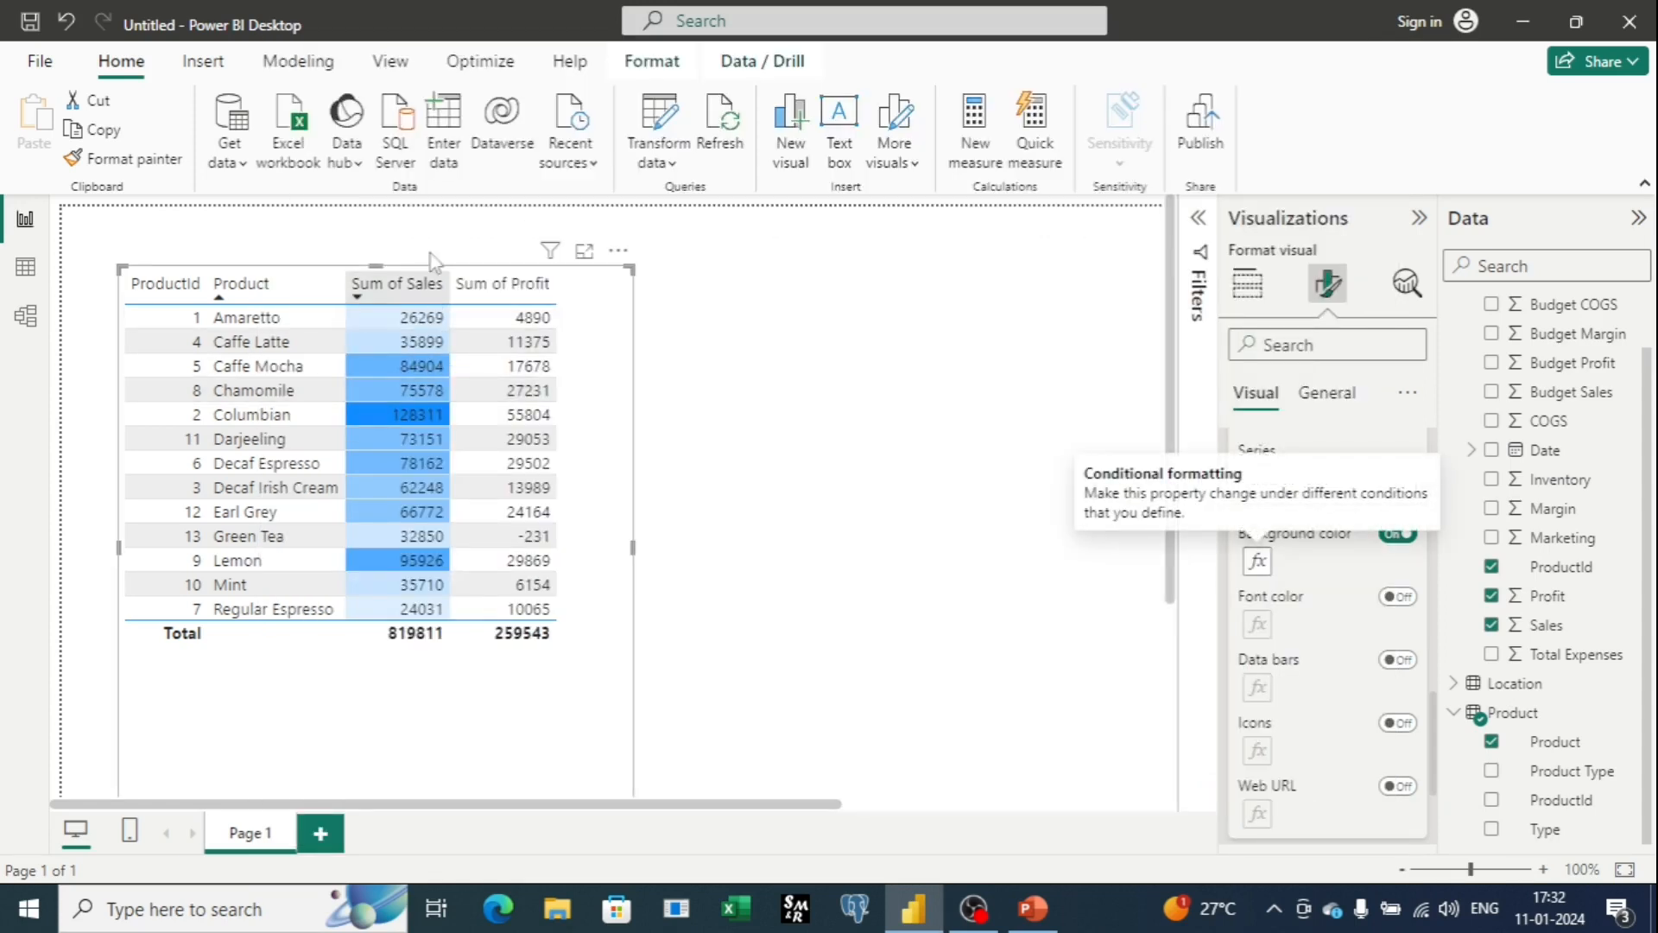
# Sort the table by Sum of Sales descending and set its background color gradient's minimum to a custom value of 65000
pyautogui.click(354, 299)
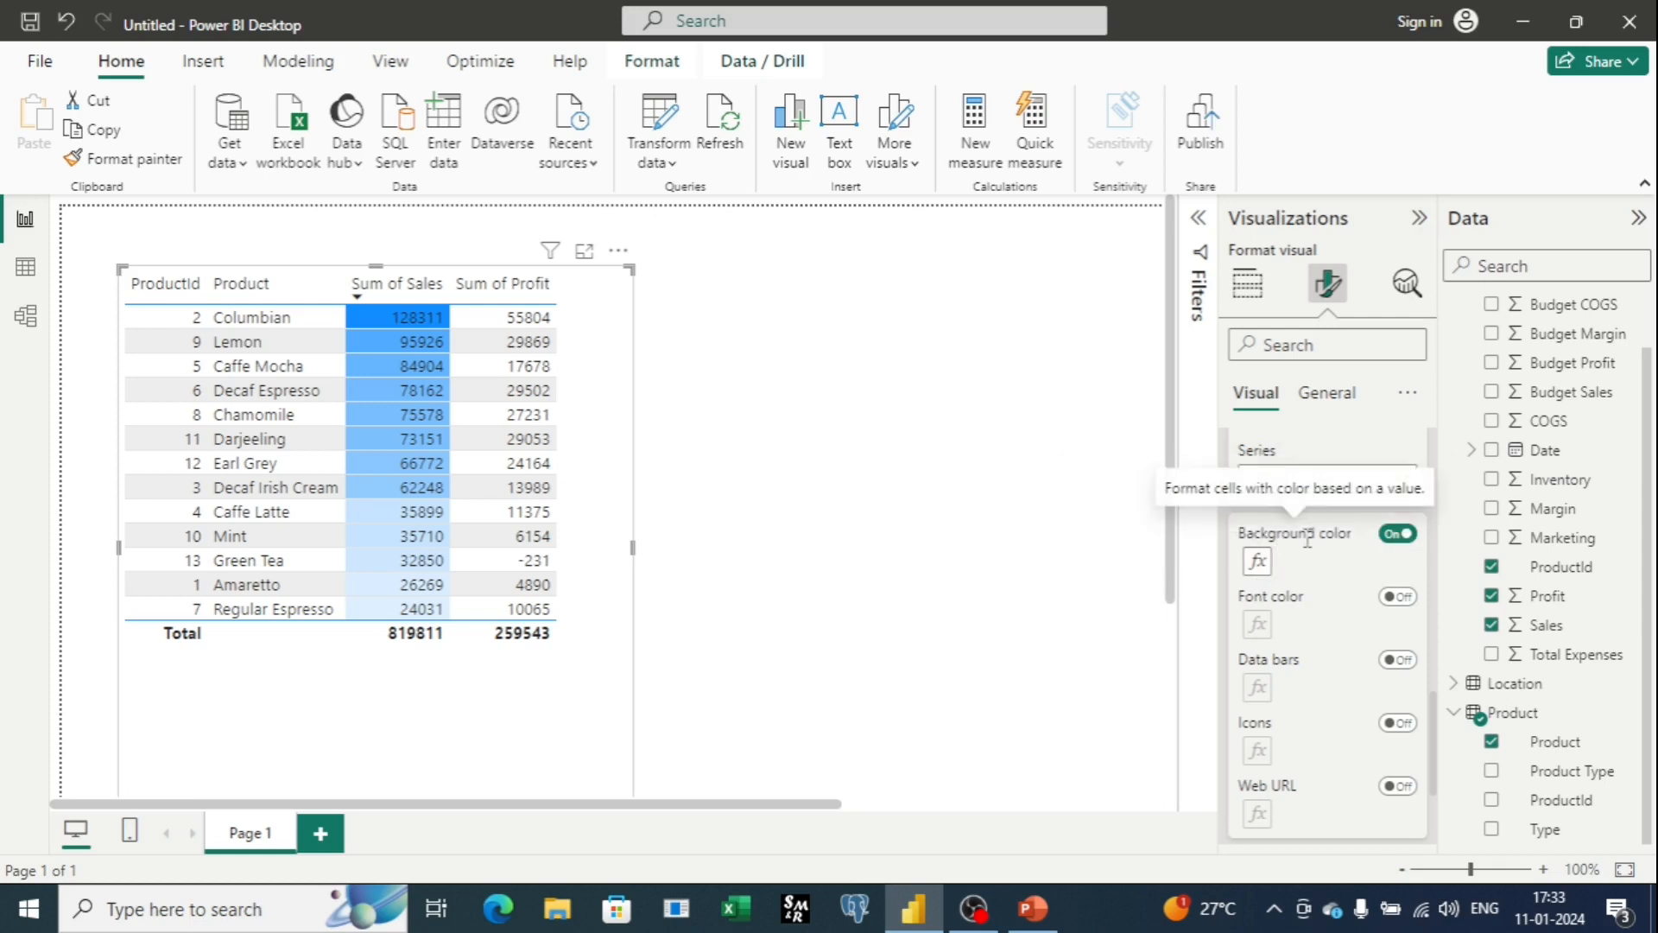
pyautogui.click(1259, 562)
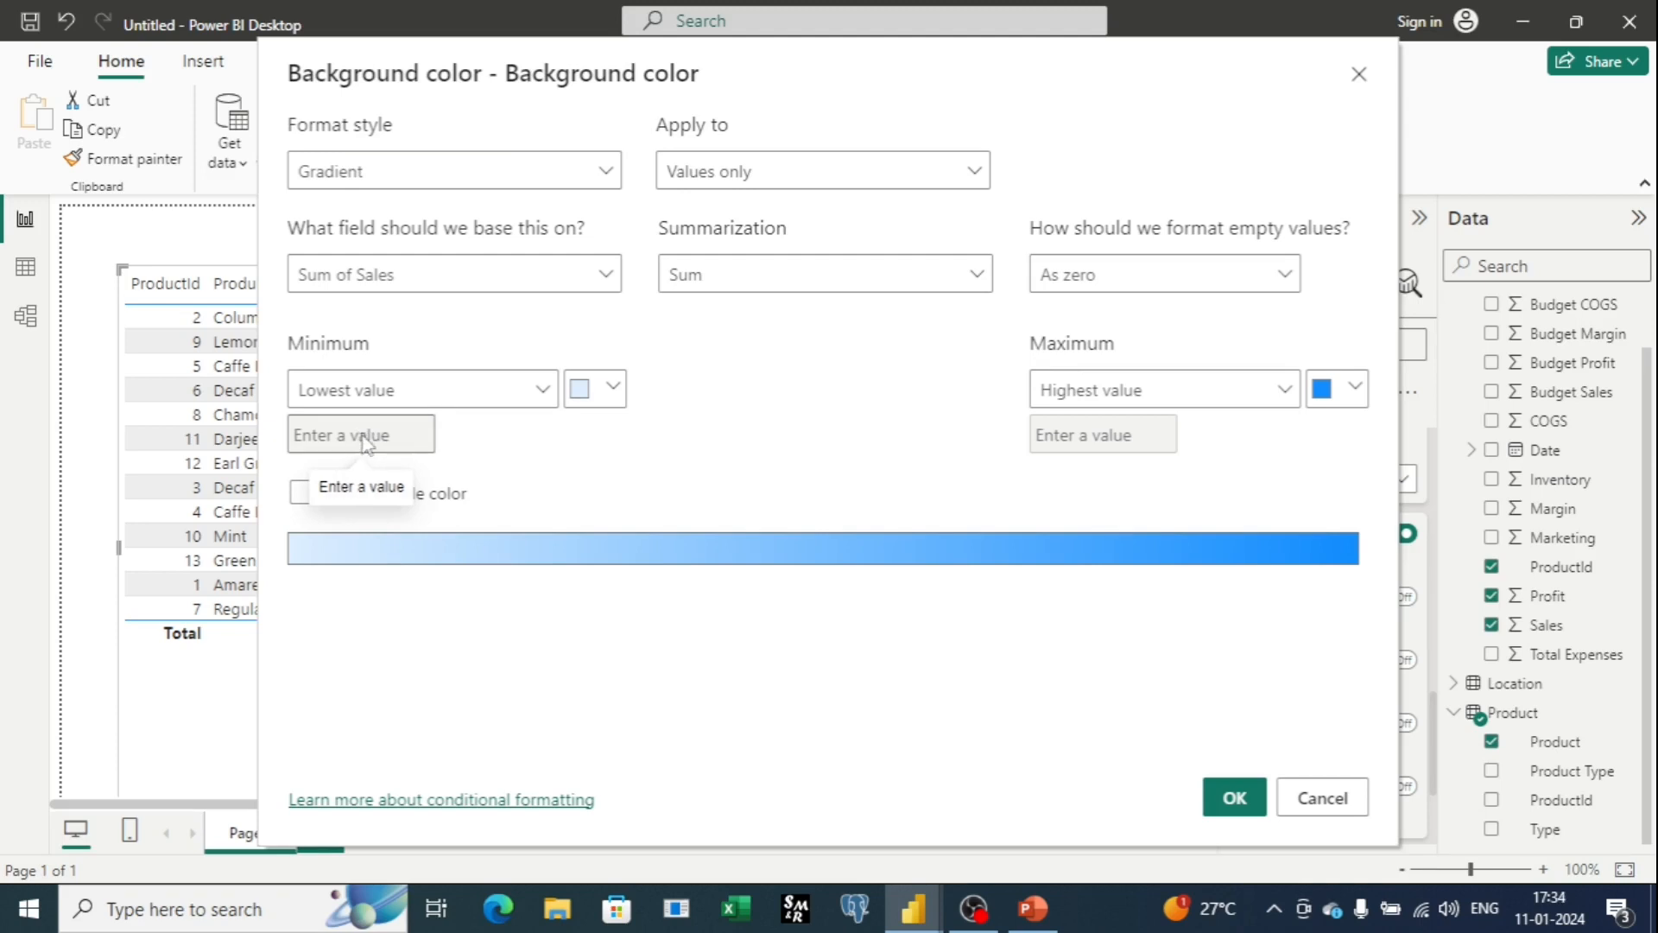
pyautogui.click(551, 400)
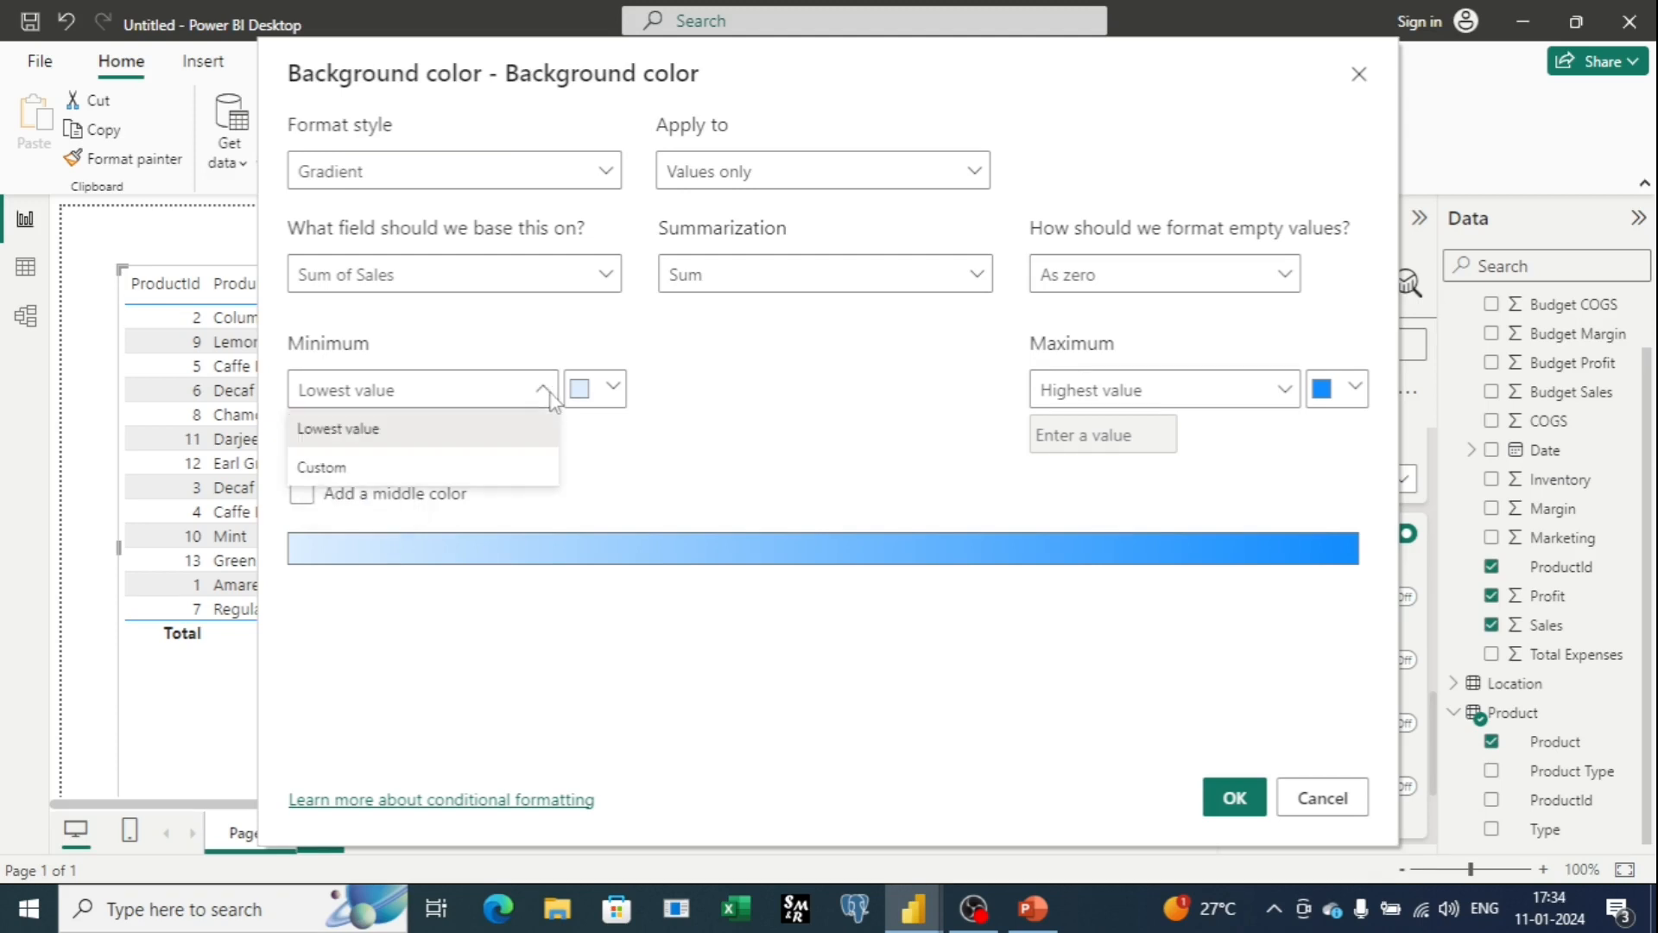
pyautogui.click(509, 469)
pyautogui.click(367, 428)
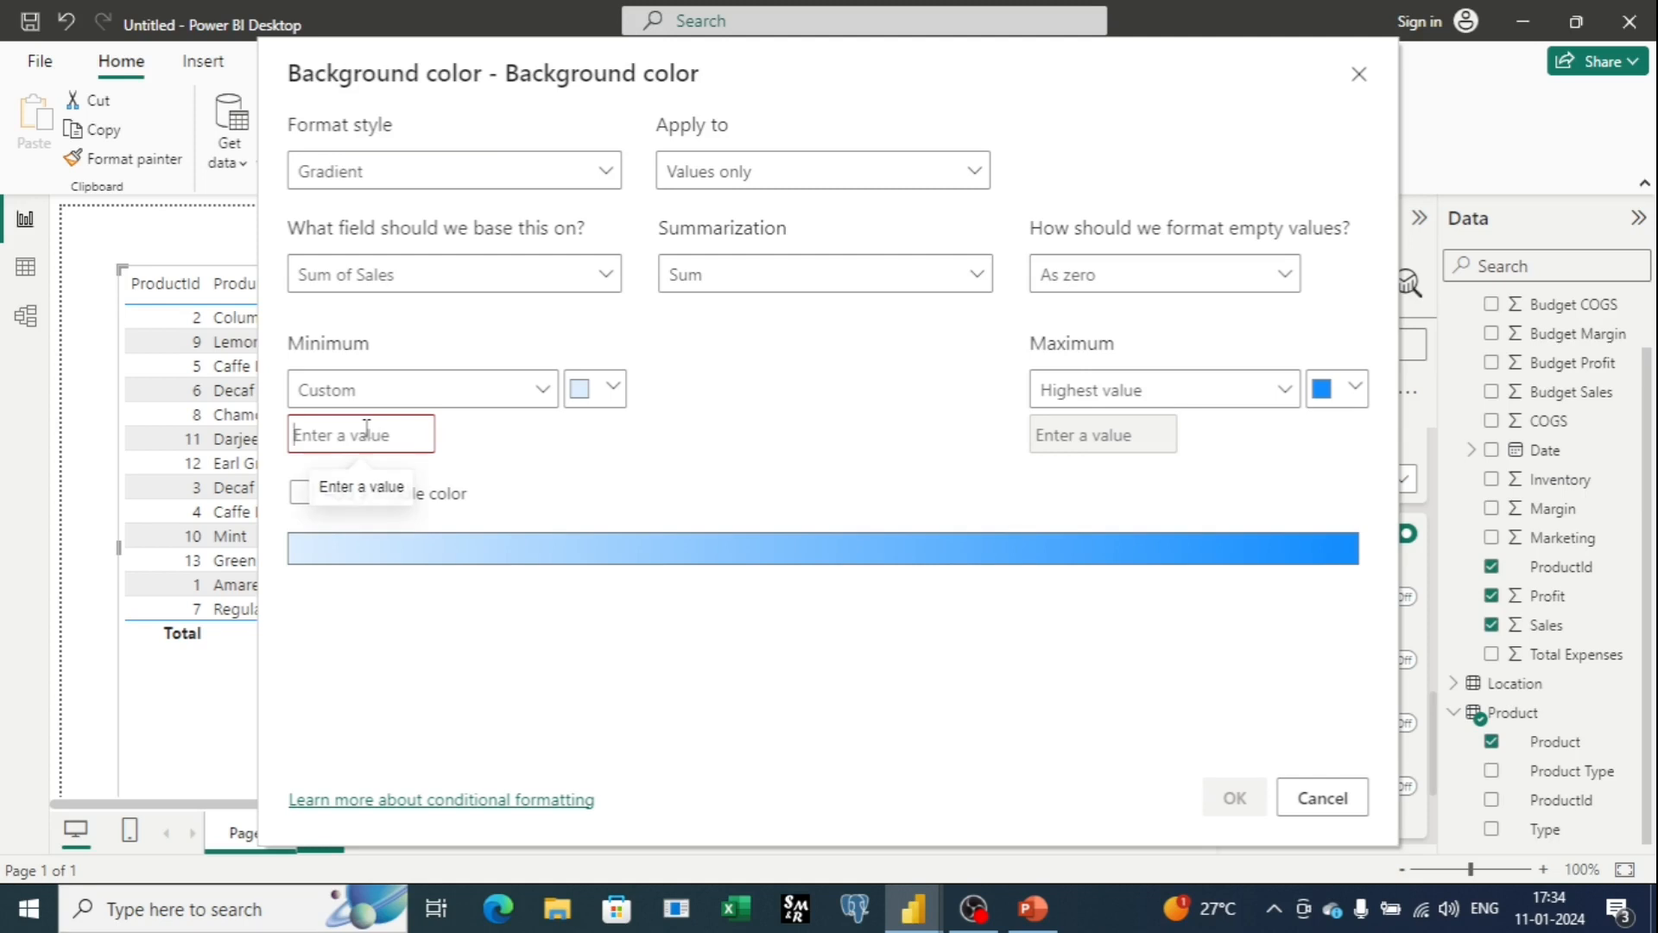
pyautogui.write('65')
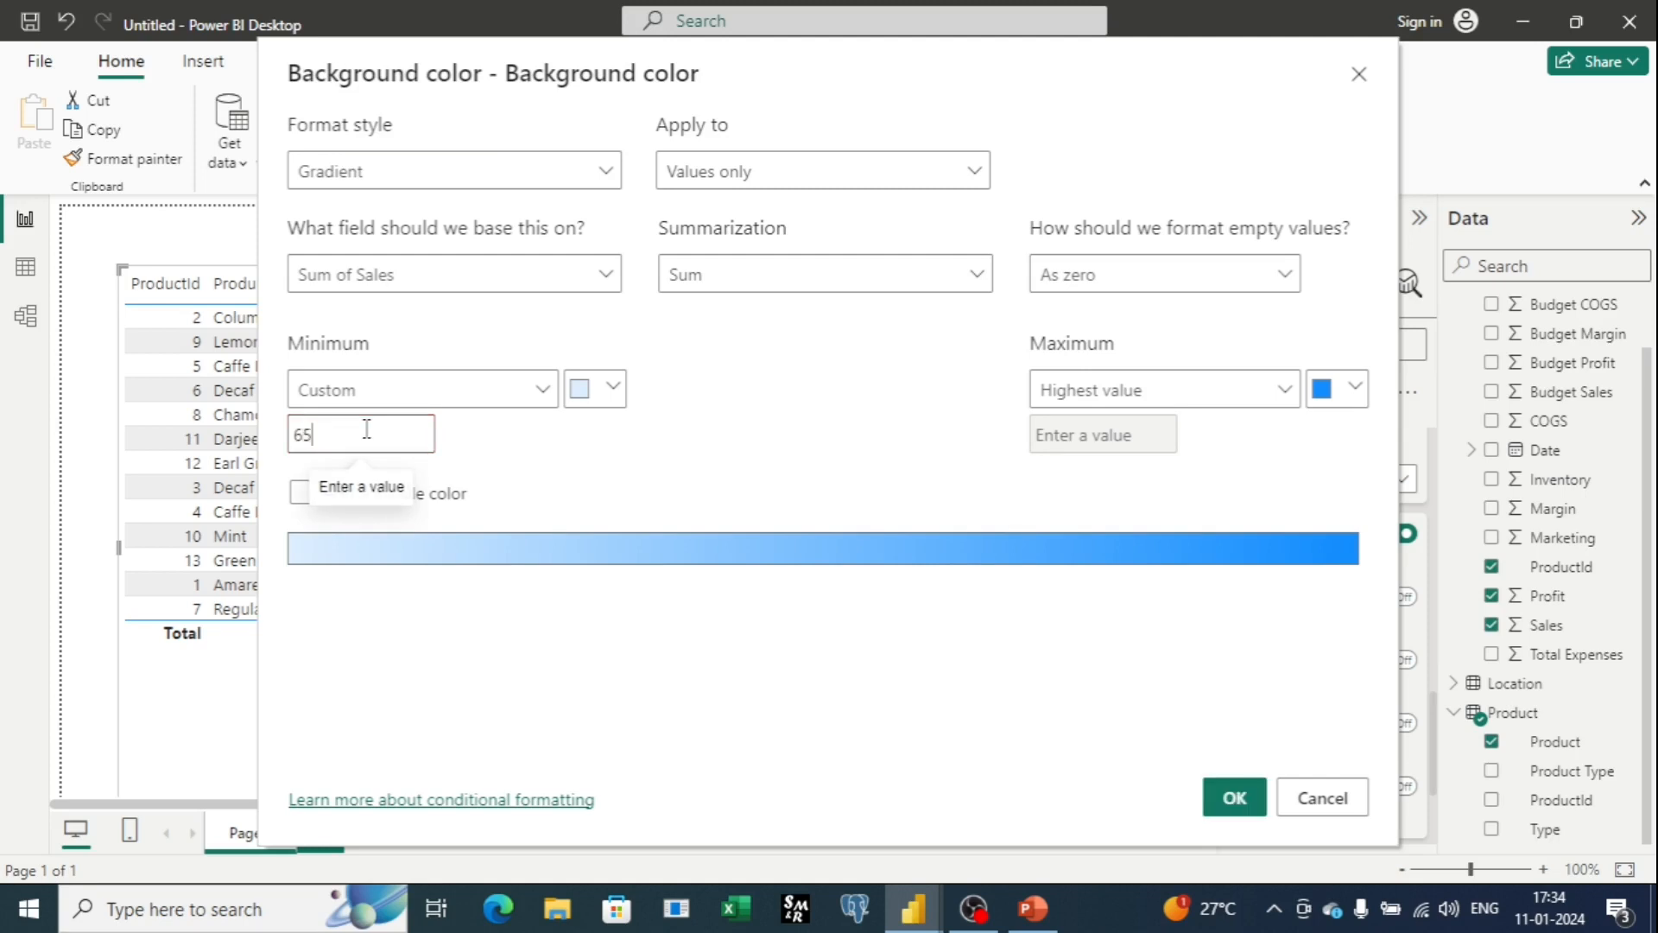
pyautogui.write('000')
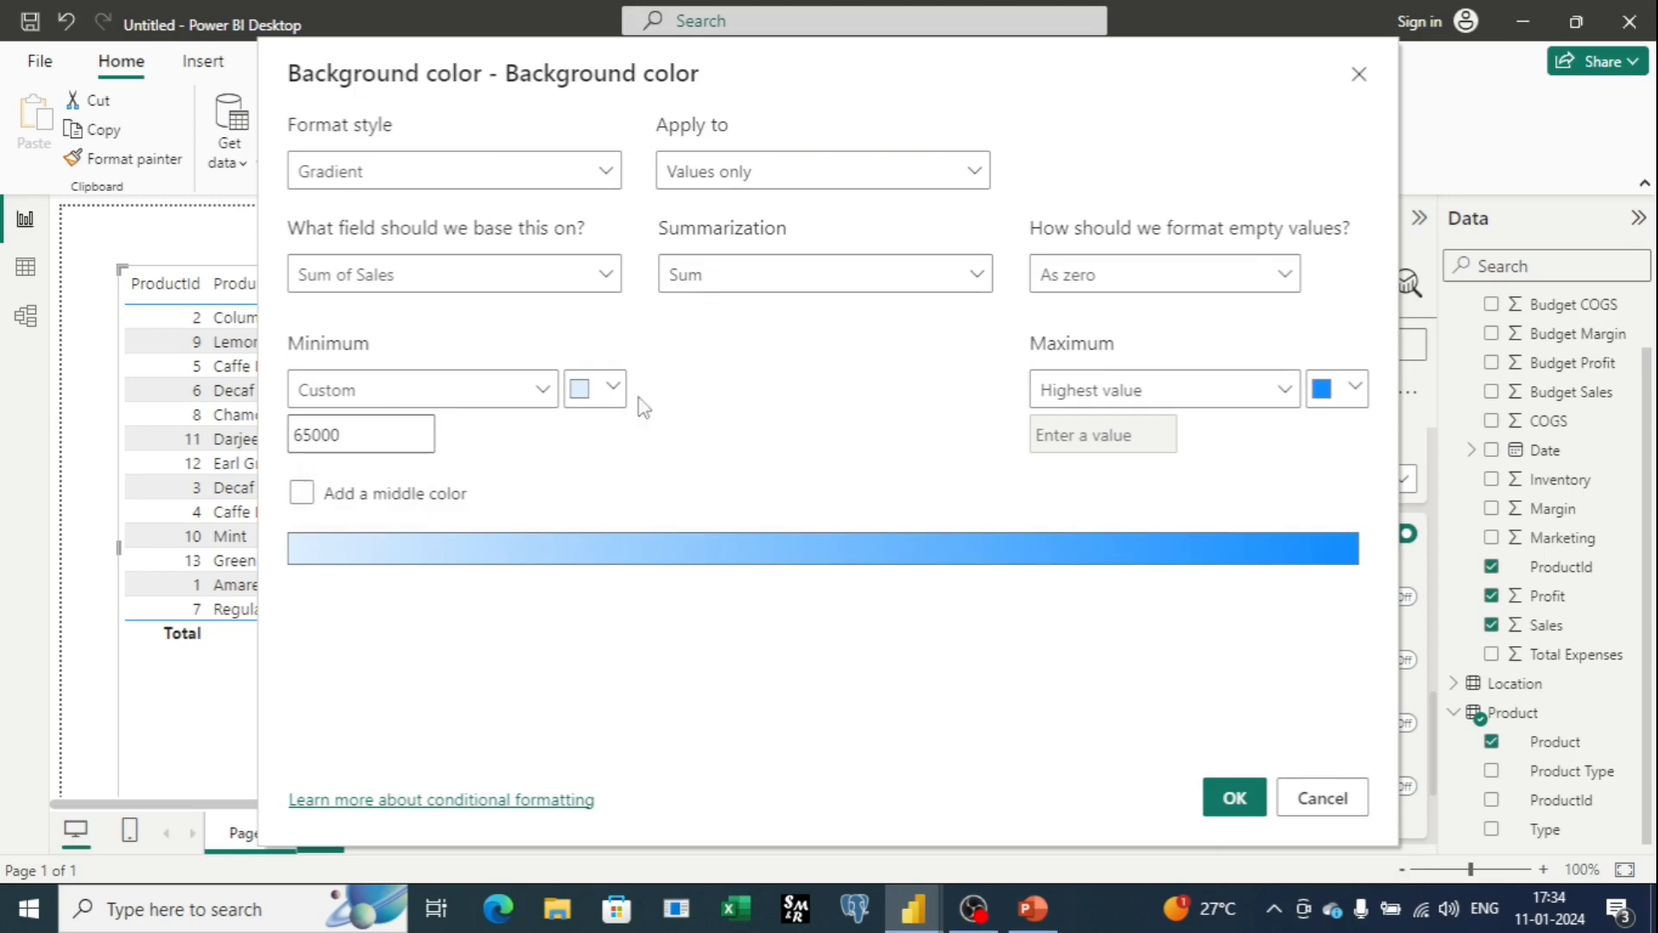
# Set the background gradient's minimum color to light red and apply the rule
pyautogui.click(613, 388)
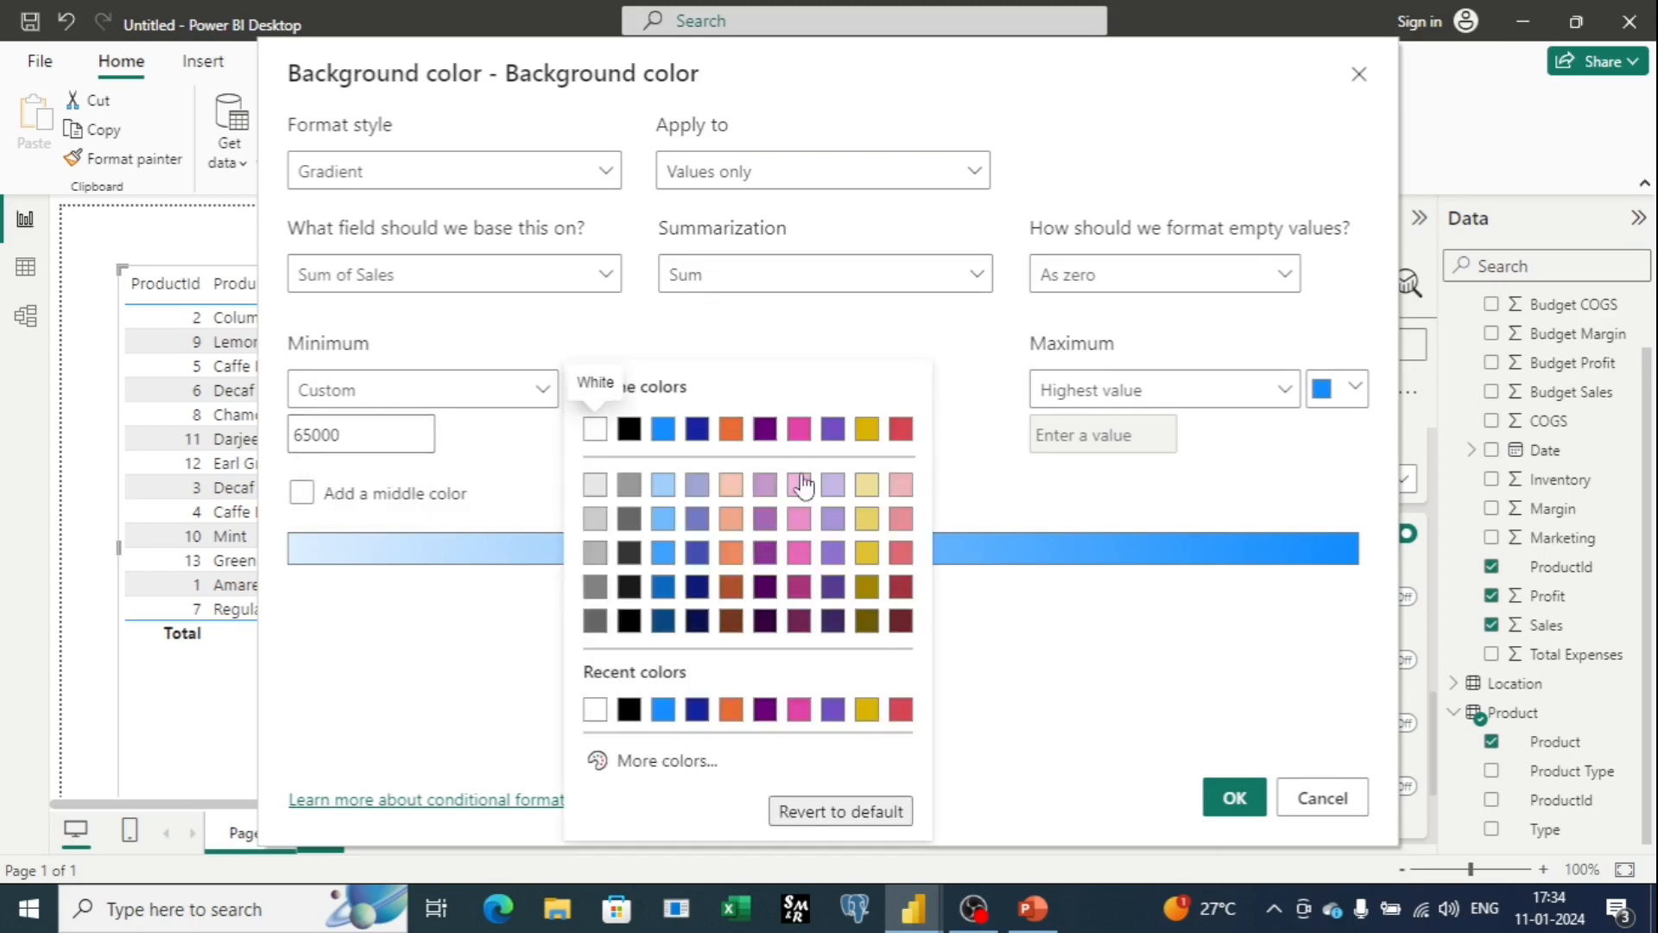
pyautogui.click(901, 484)
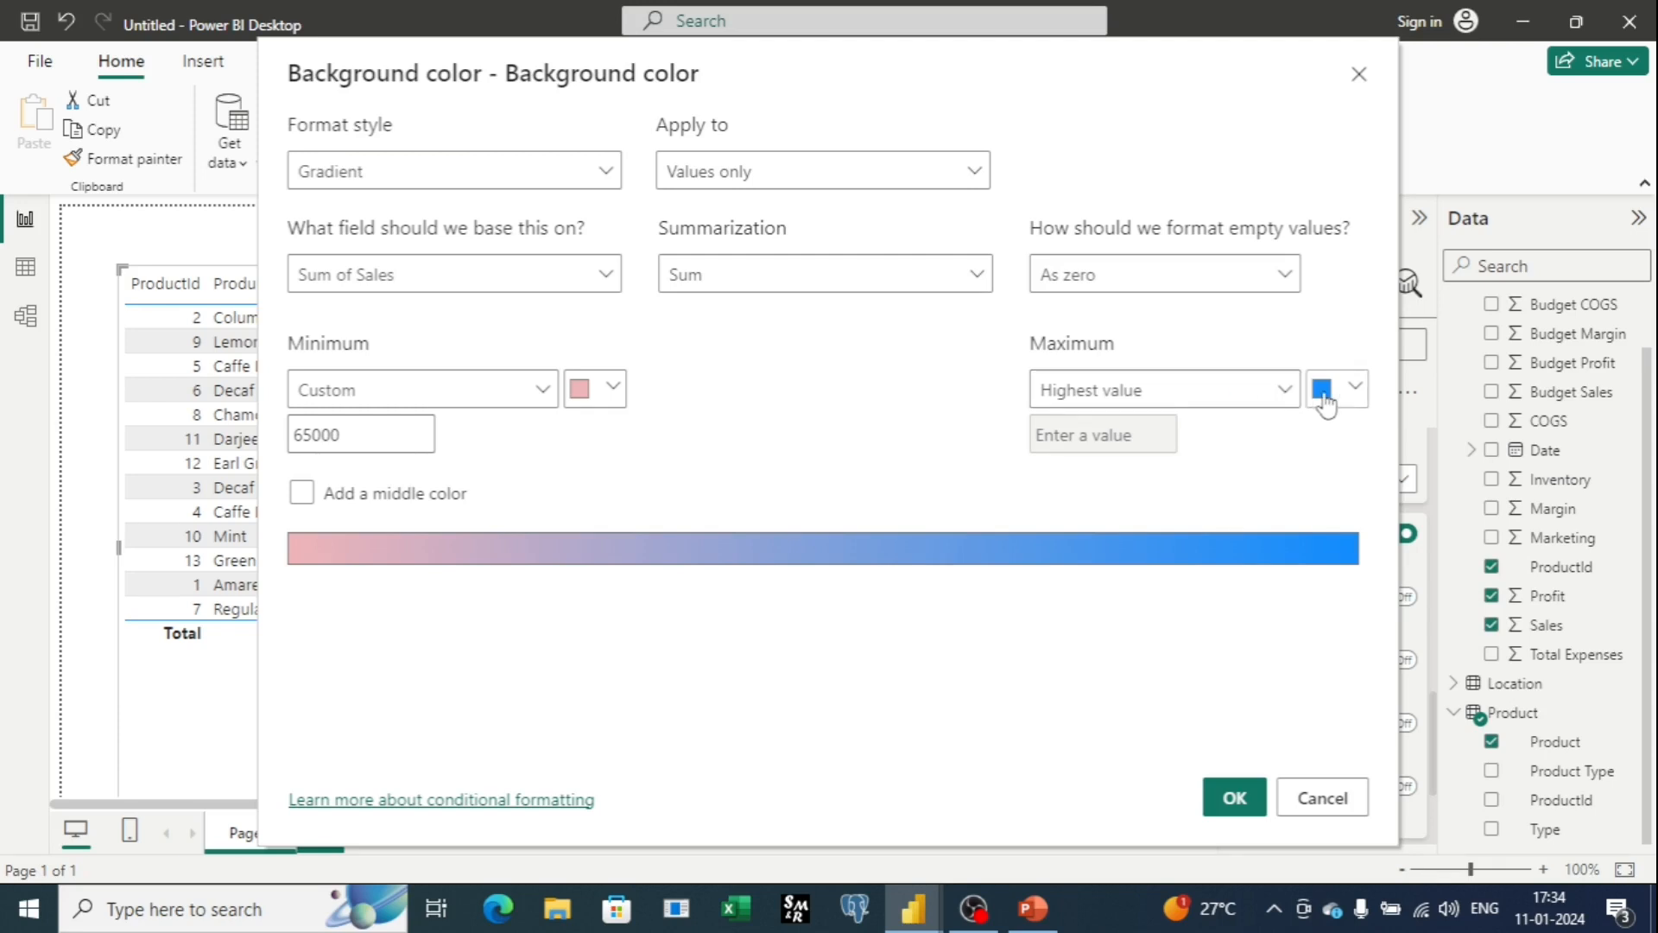
pyautogui.click(1239, 805)
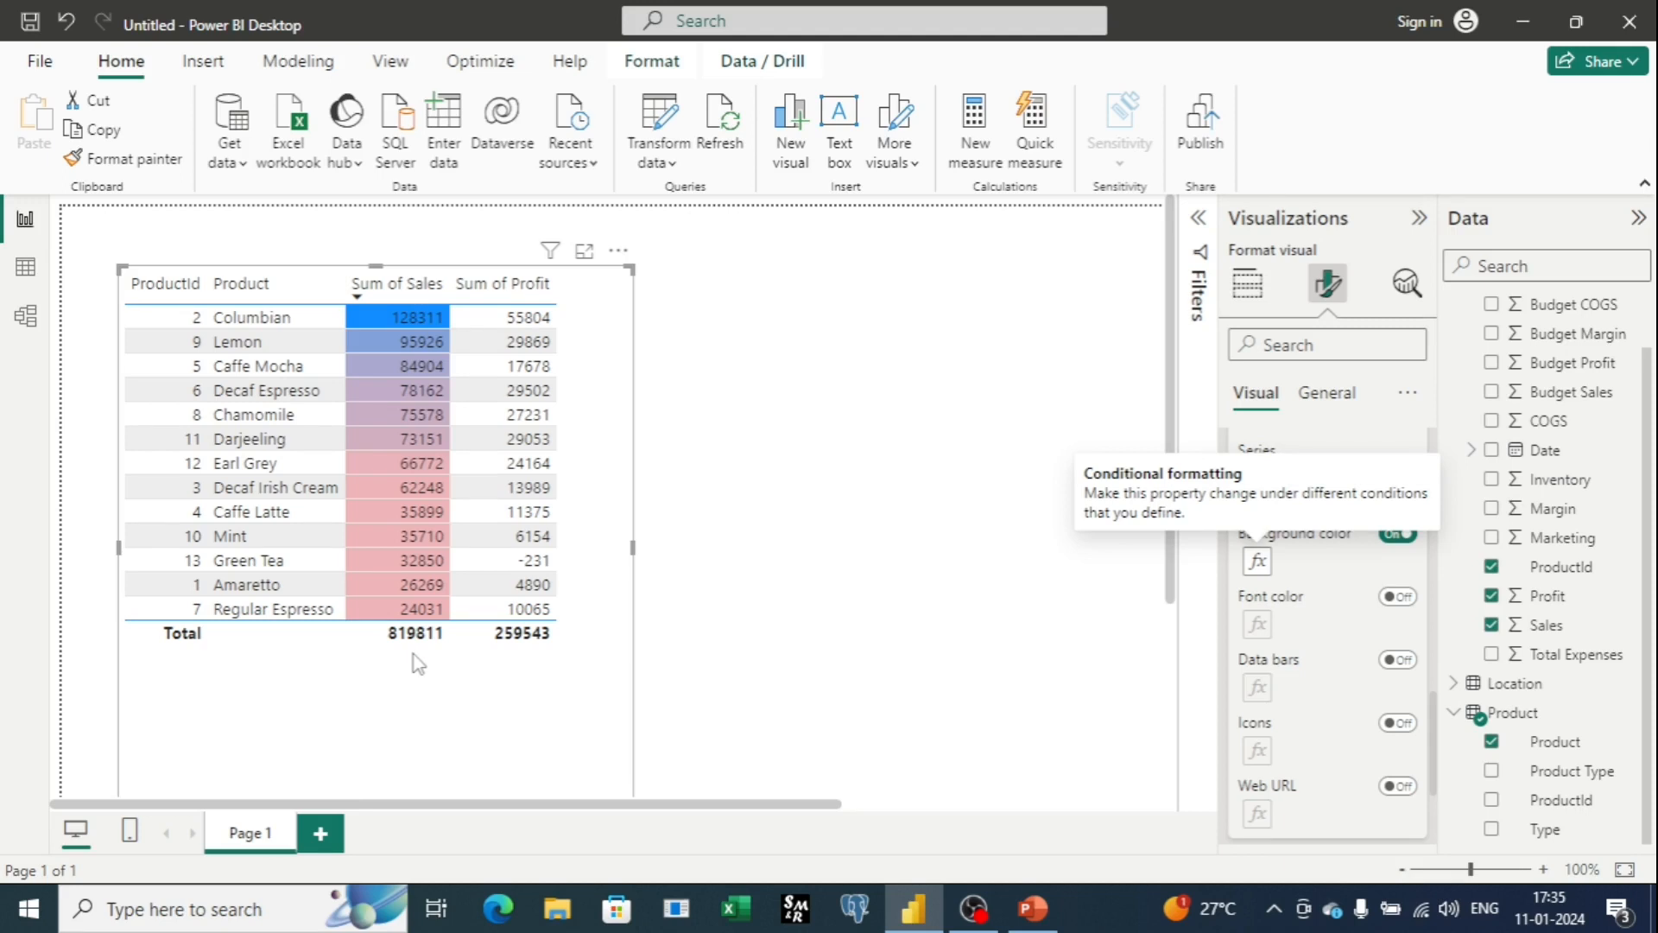
# Add a middle color to the Sum of Sales background gradient, with its center based on a custom value
pyautogui.click(1257, 562)
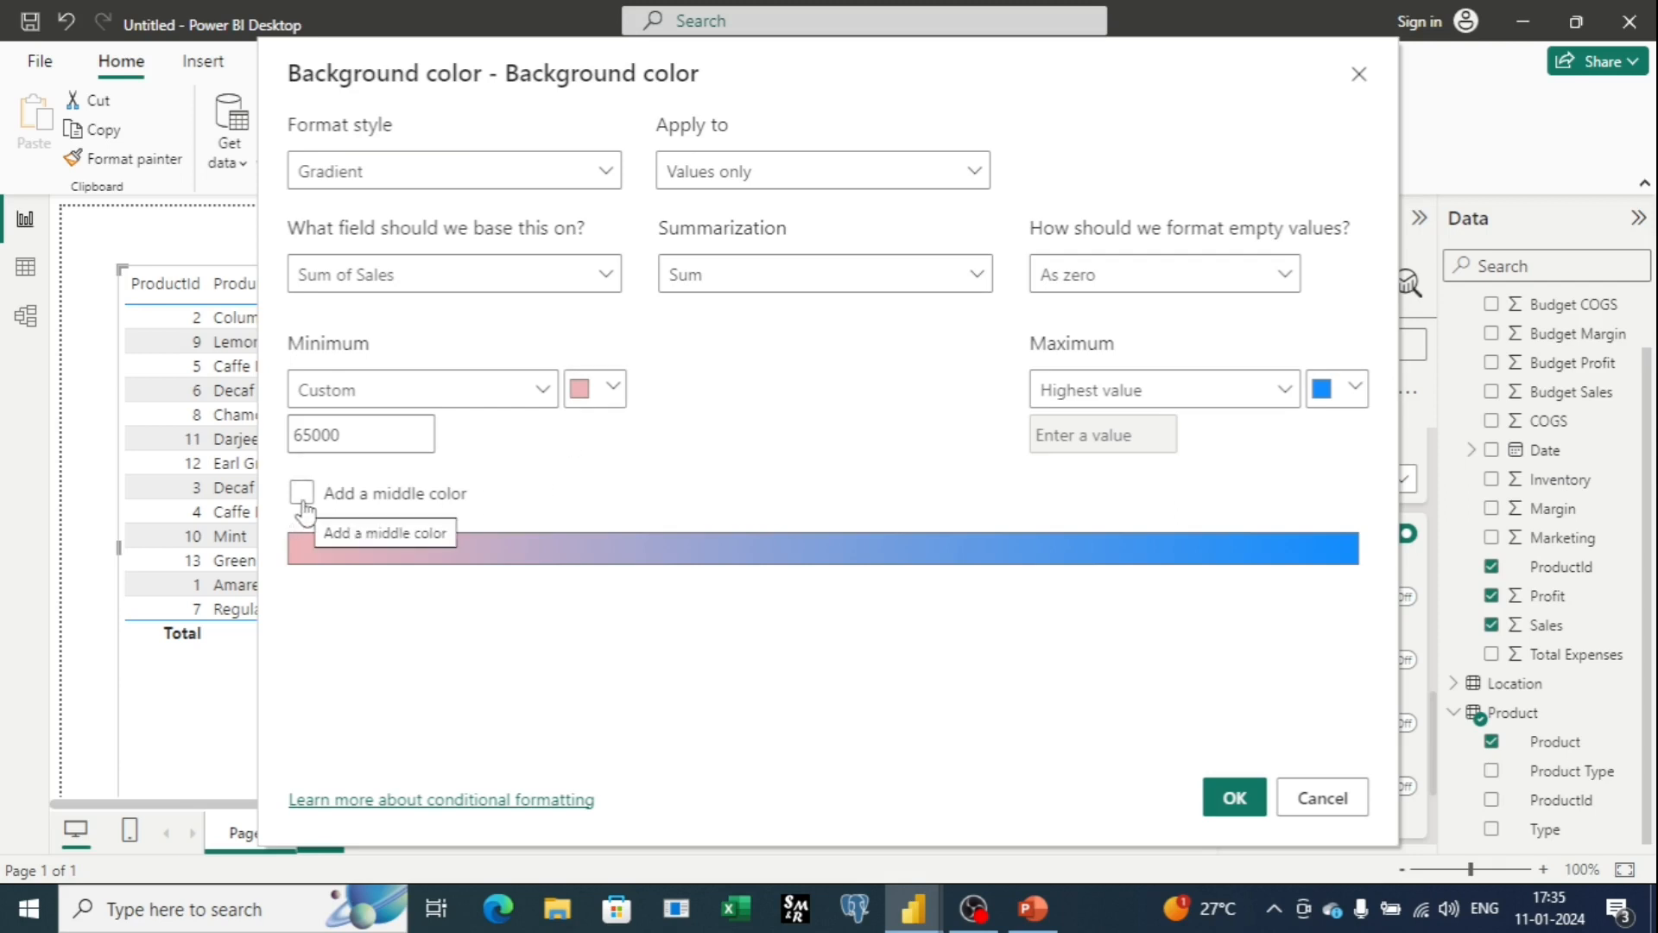
pyautogui.click(303, 500)
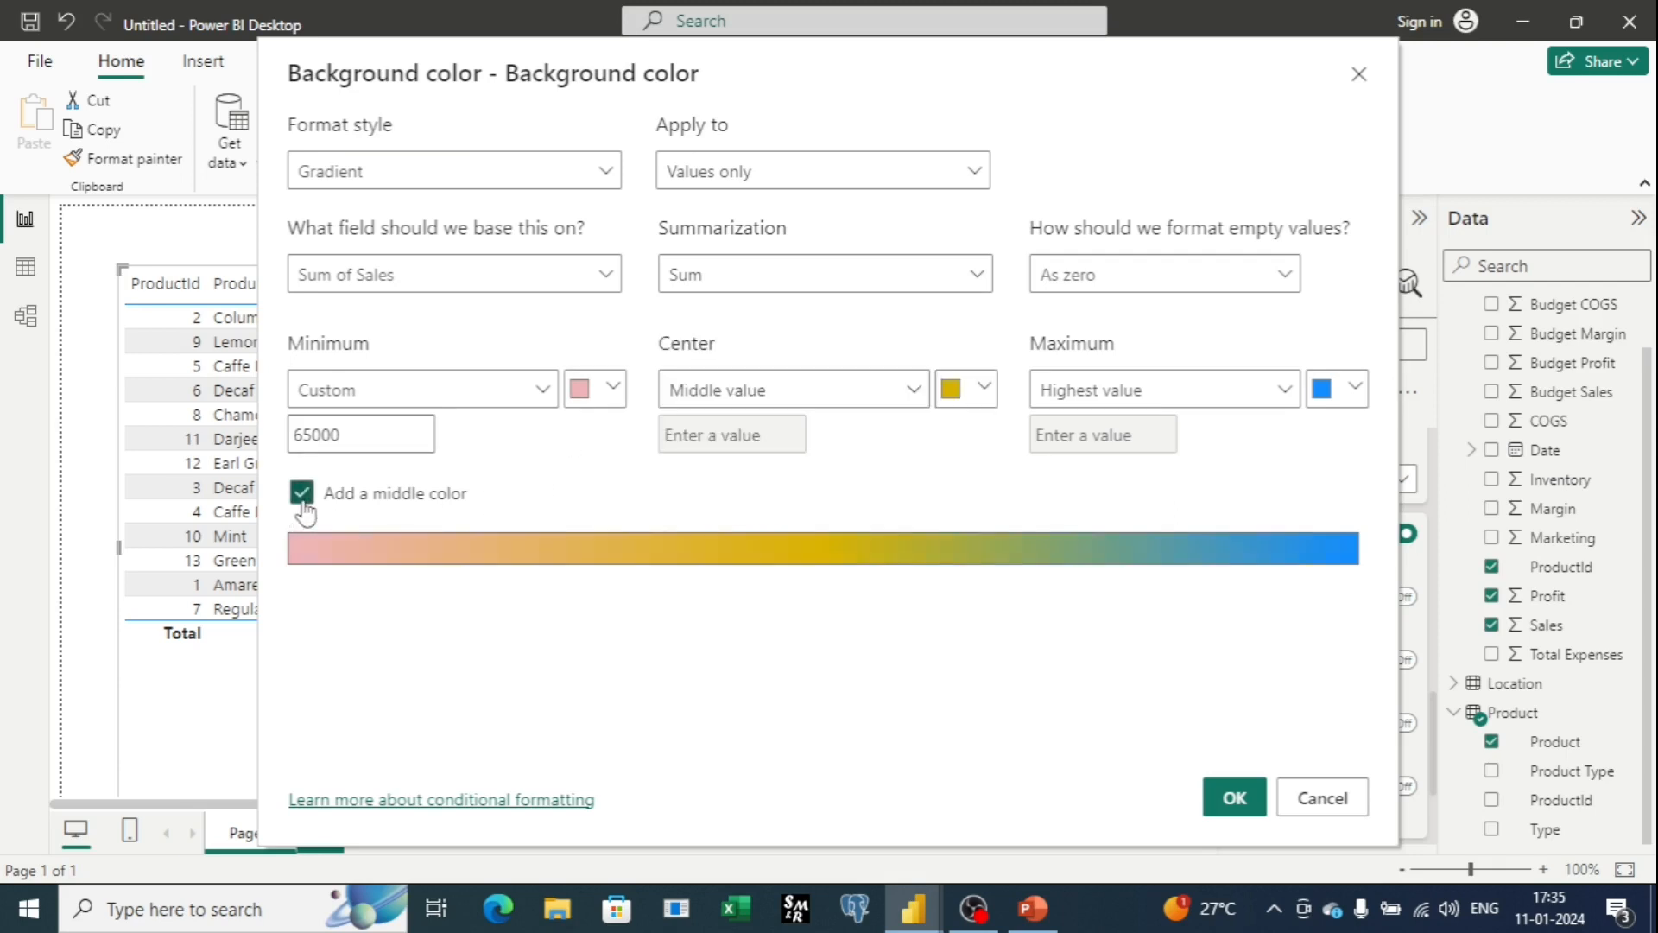
pyautogui.click(918, 397)
pyautogui.click(845, 473)
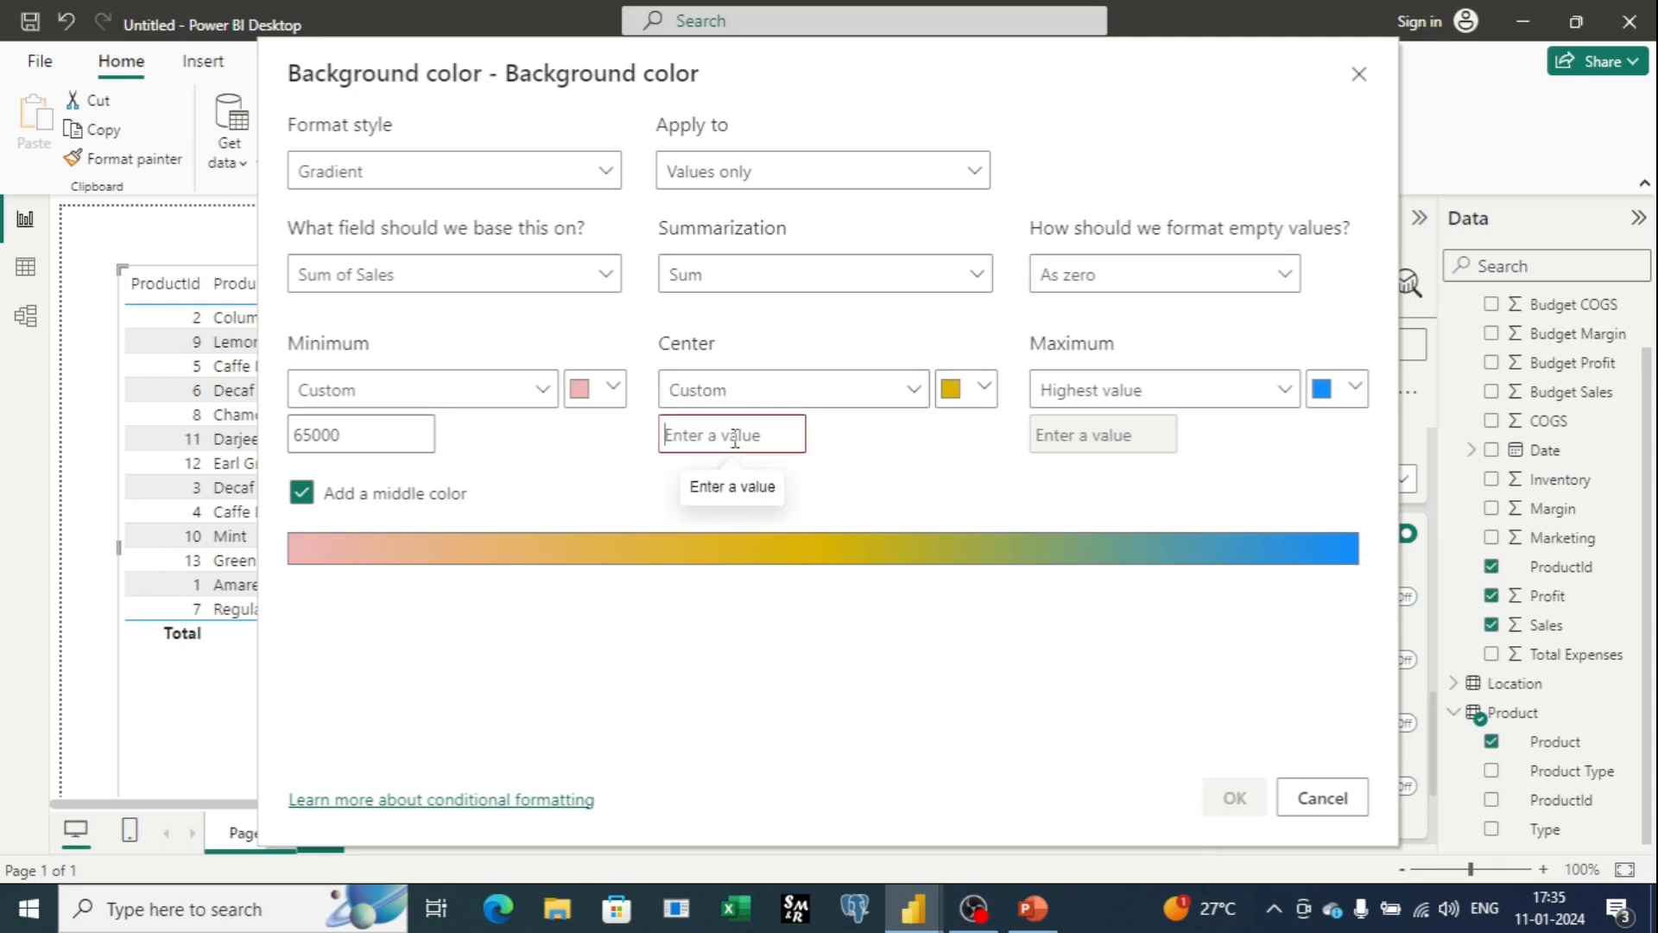
# Set the background gradient's custom minimum value to 25000
pyautogui.click(355, 435)
pyautogui.press('BackSpace')
pyautogui.press('BackSpace')
pyautogui.press('BackSpace')
pyautogui.press('BackSpace')
pyautogui.press('BackSpace')
pyautogui.write('25000')
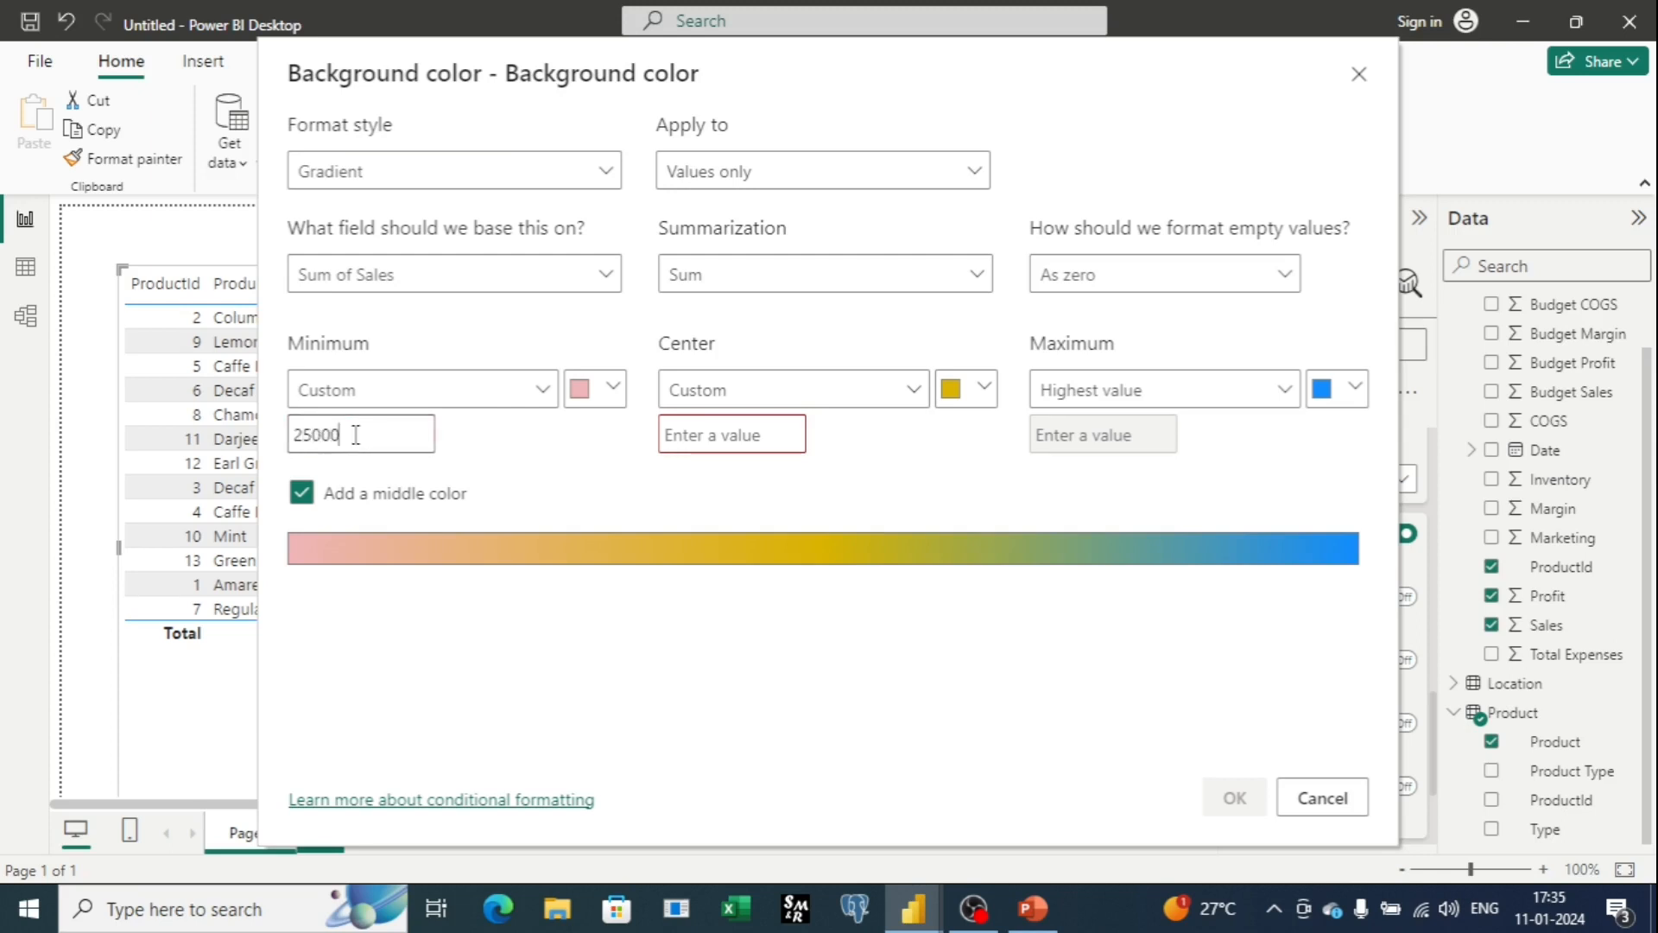
# Set the background gradient's center value to 60000 and apply the rule
pyautogui.click(711, 433)
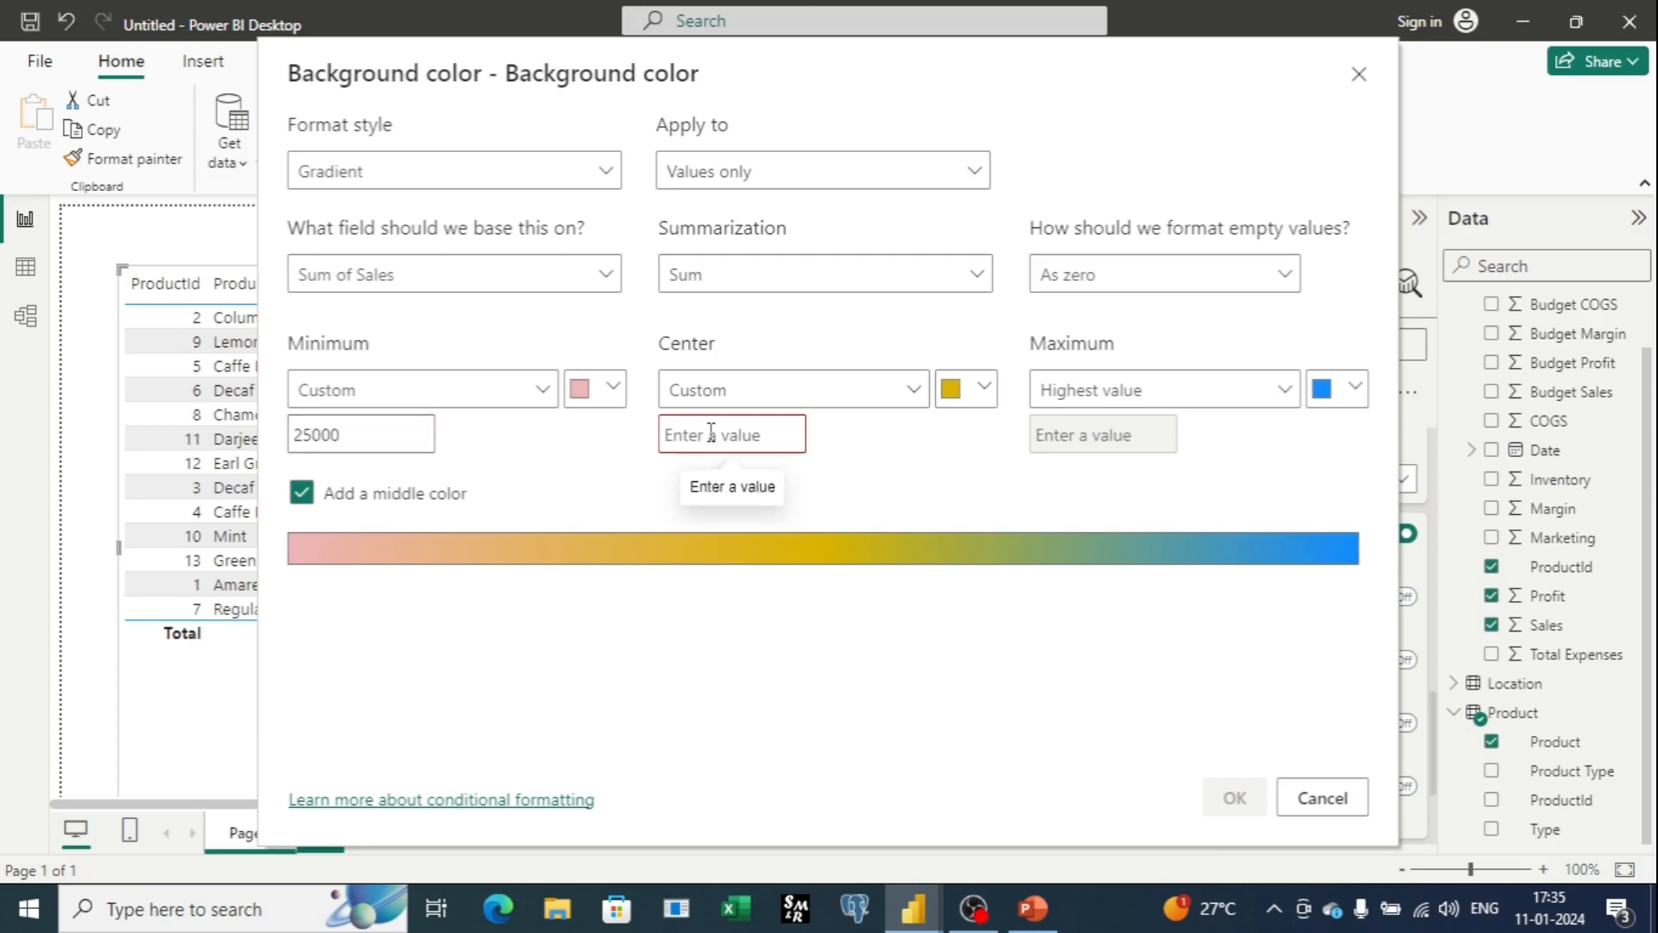
pyautogui.write('60000')
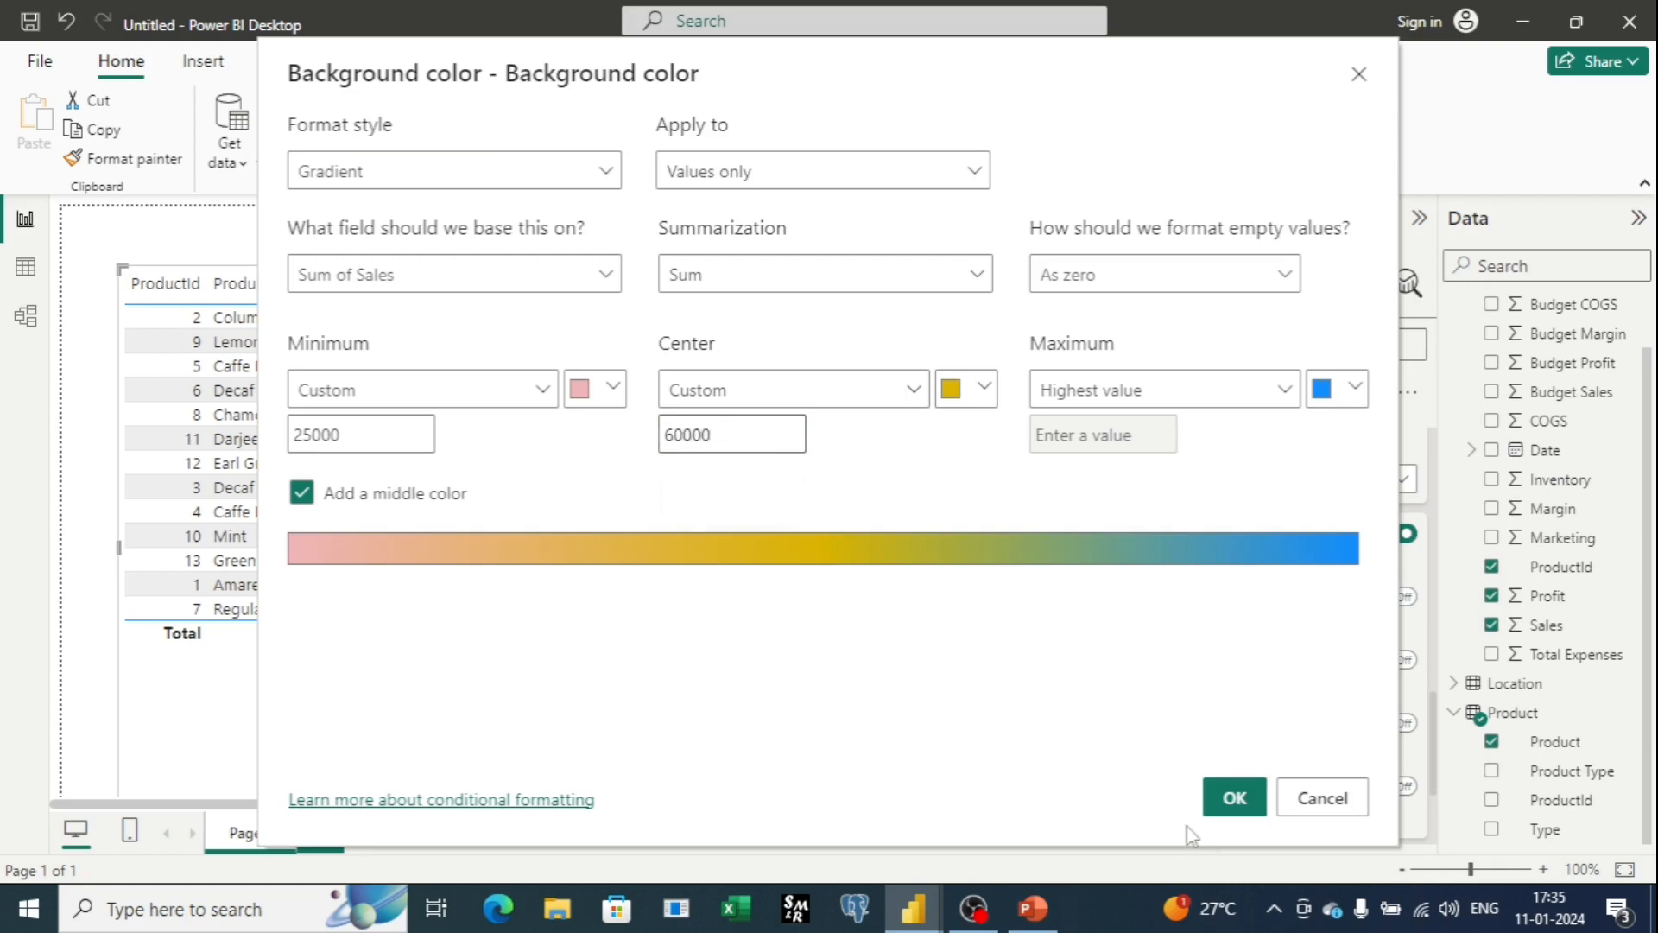
pyautogui.click(1235, 807)
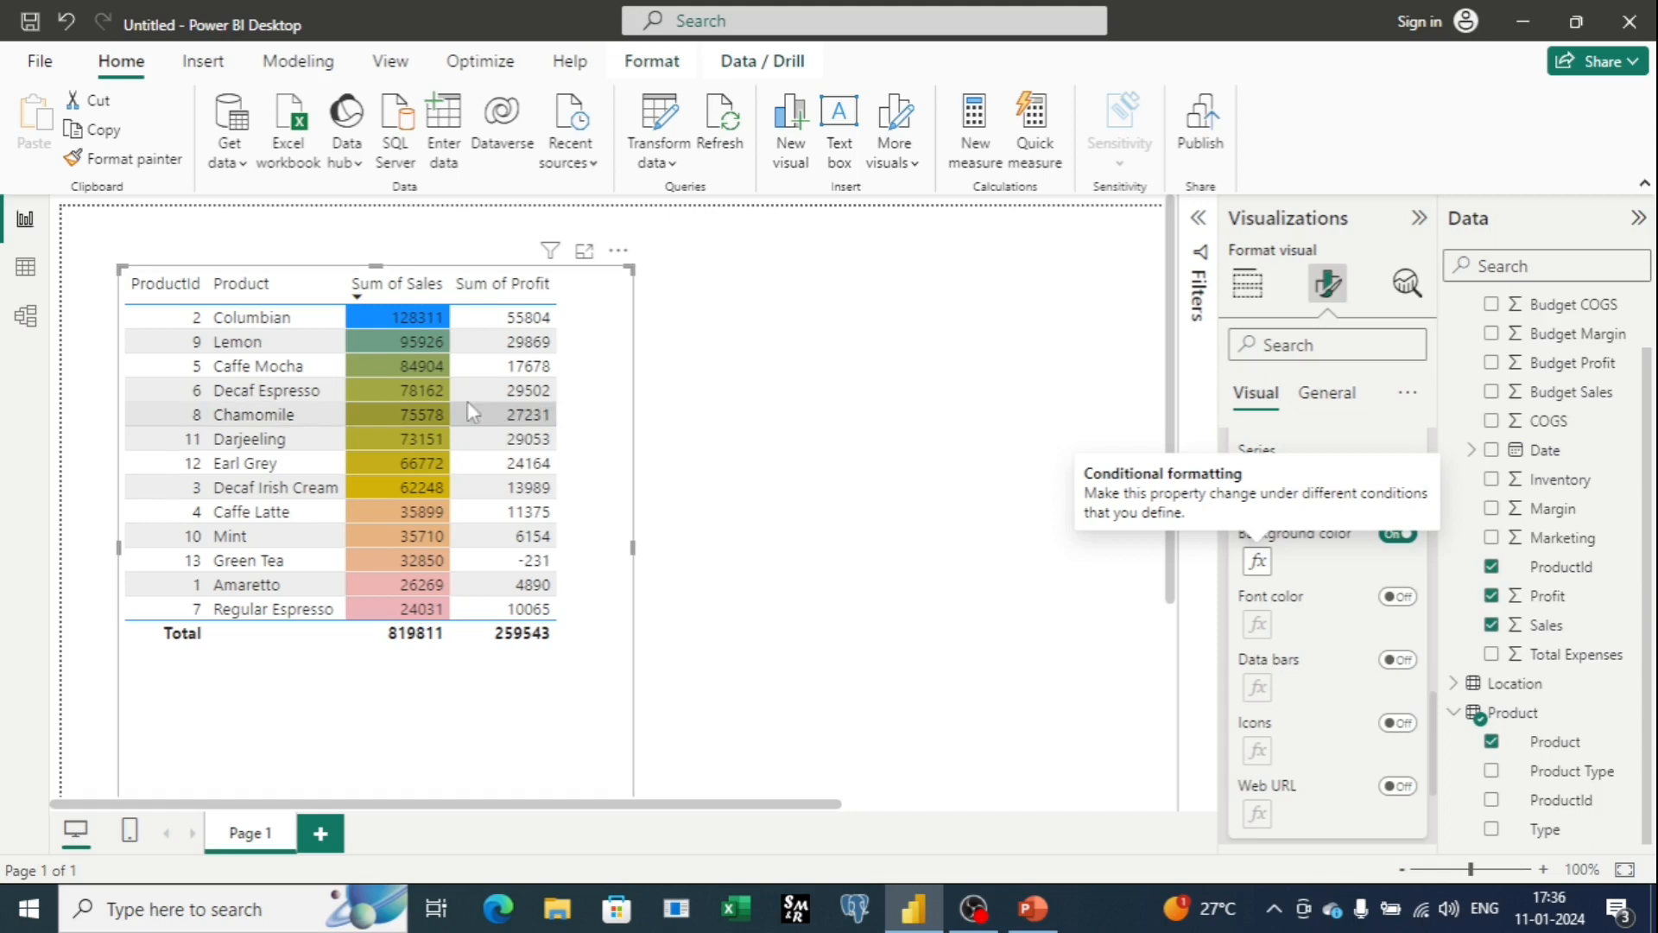
# Enable the conditional font color for Sum of Sales and set its gradient's minimum color to black
pyautogui.click(1397, 598)
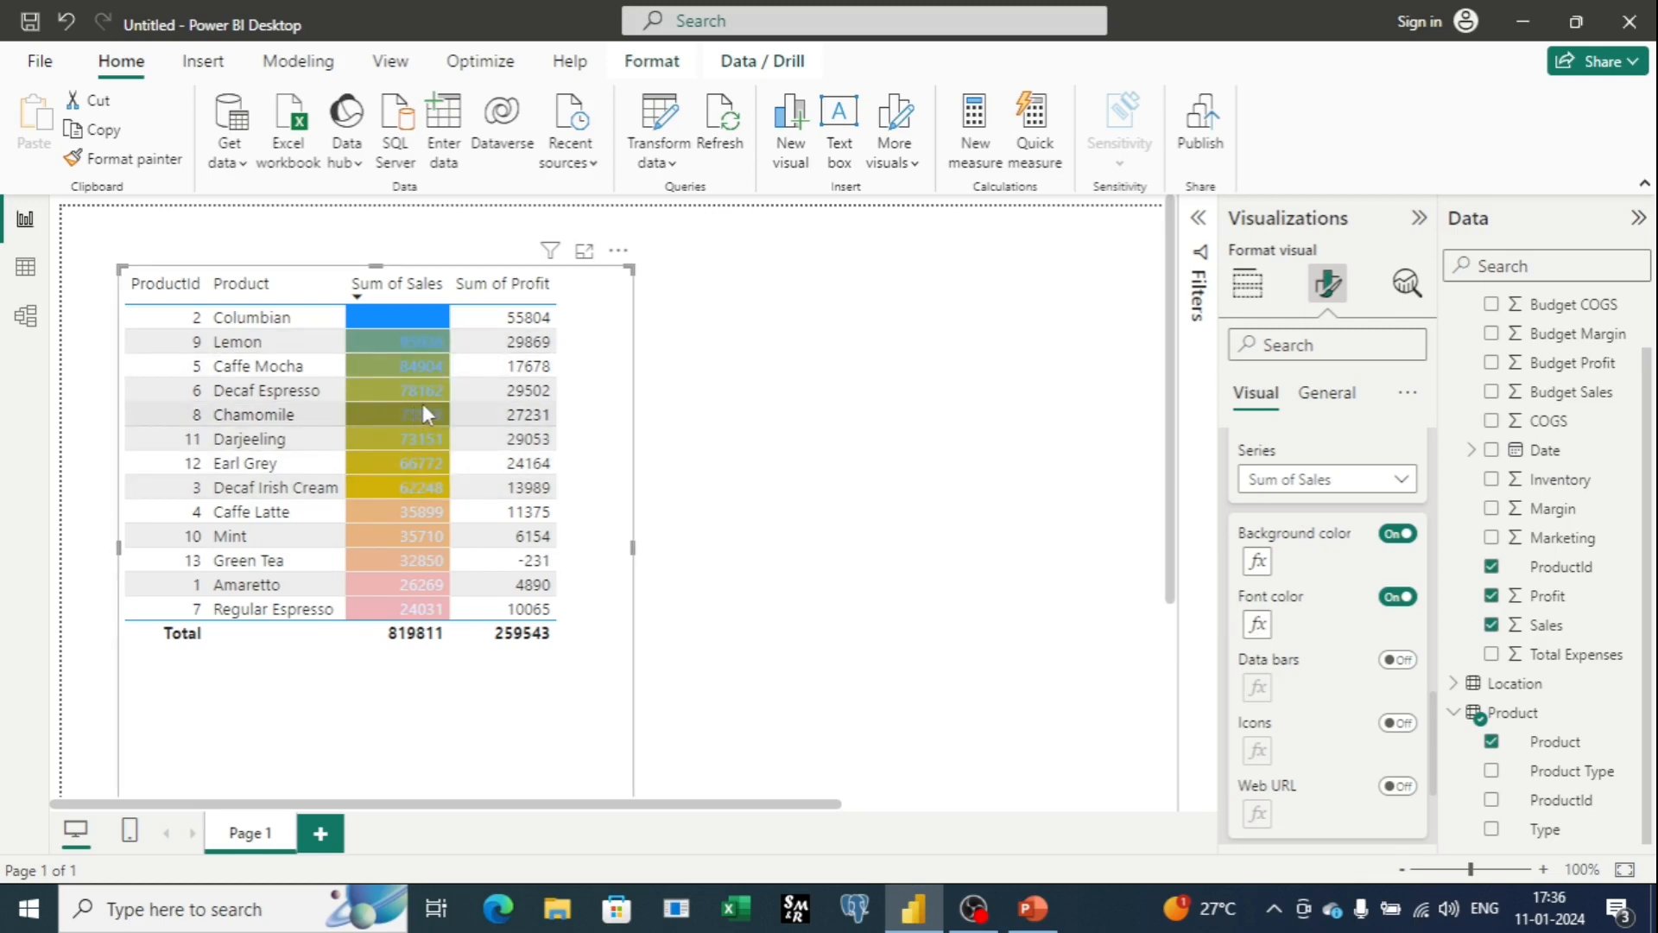
pyautogui.click(1259, 625)
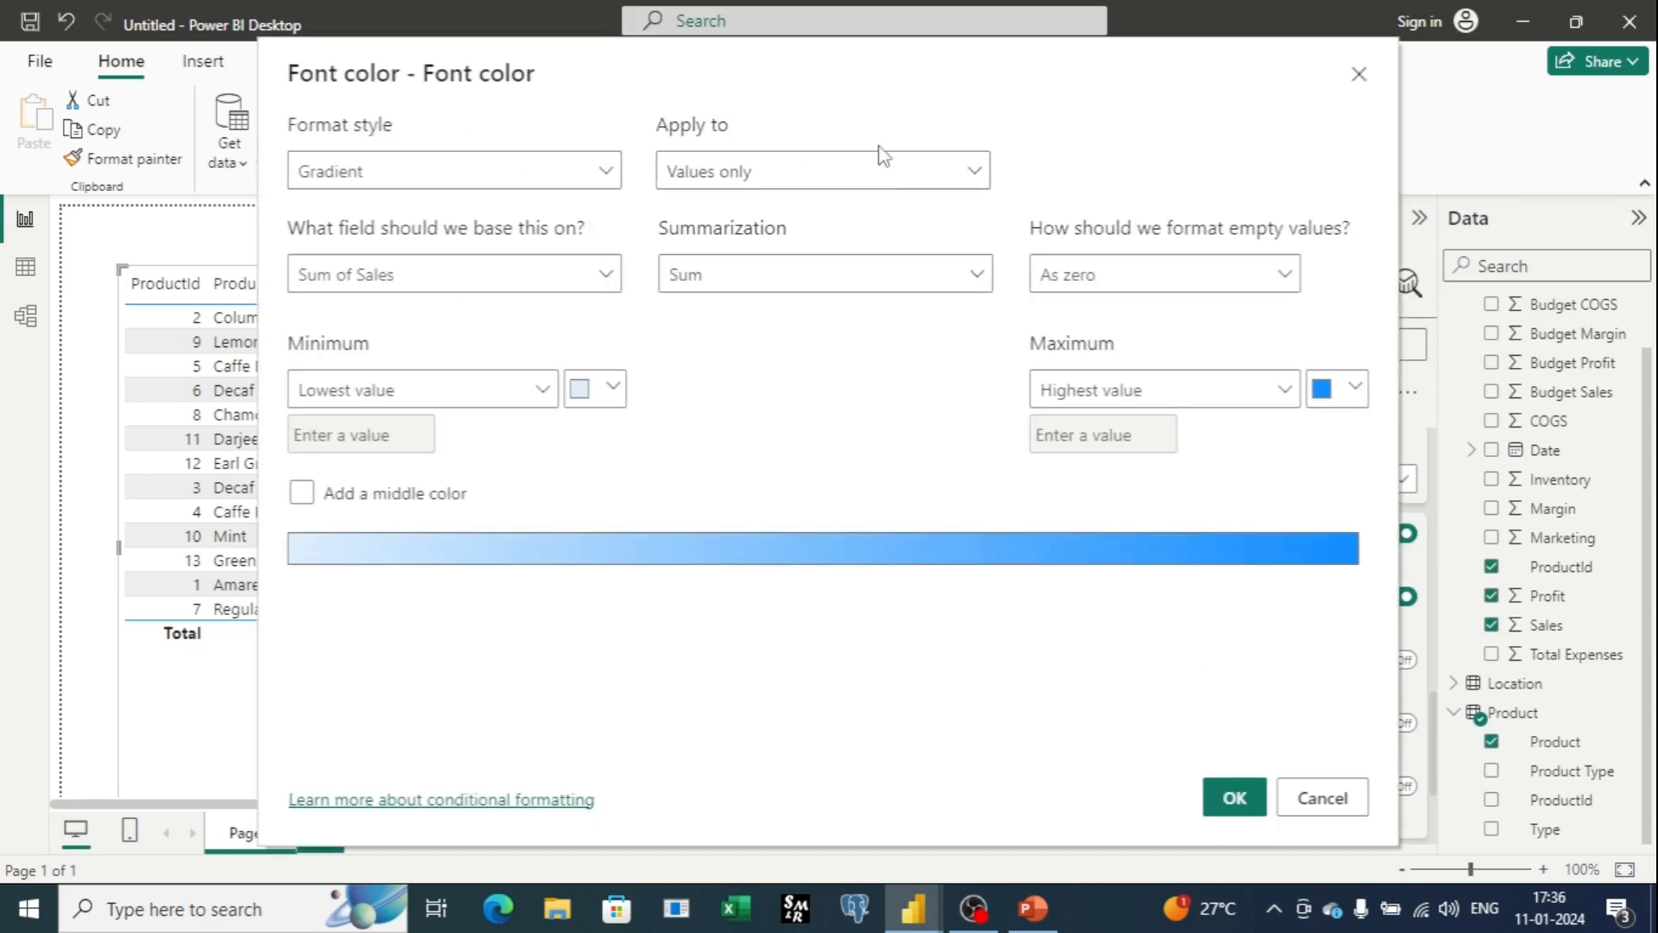
pyautogui.click(614, 397)
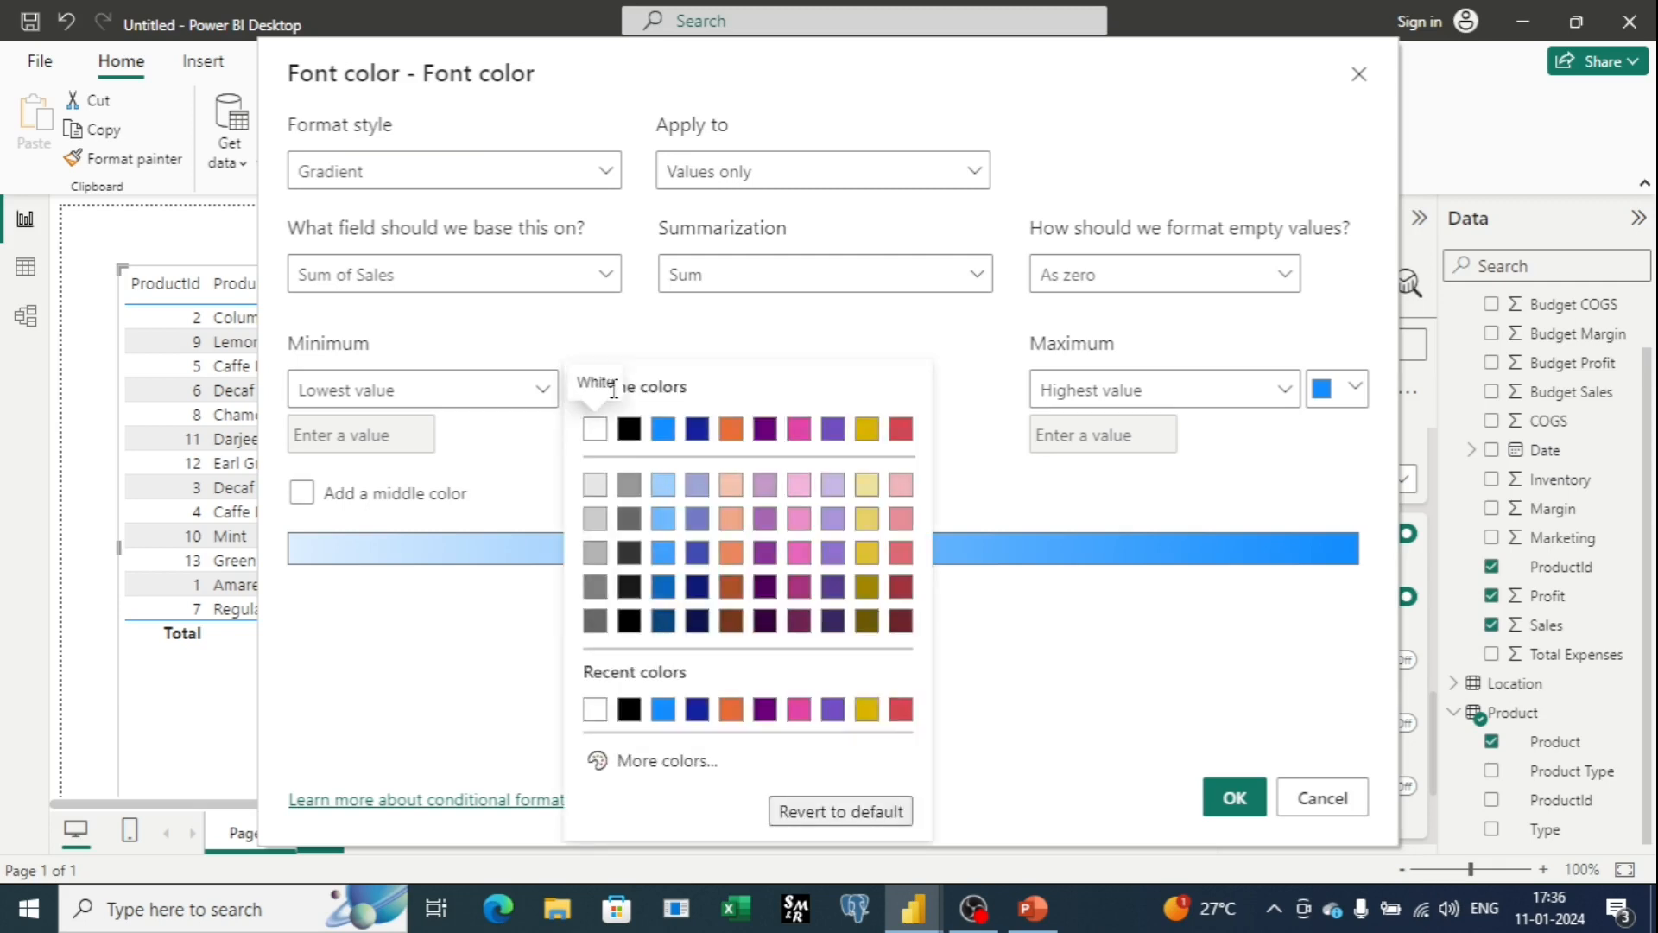
pyautogui.click(629, 587)
pyautogui.click(614, 389)
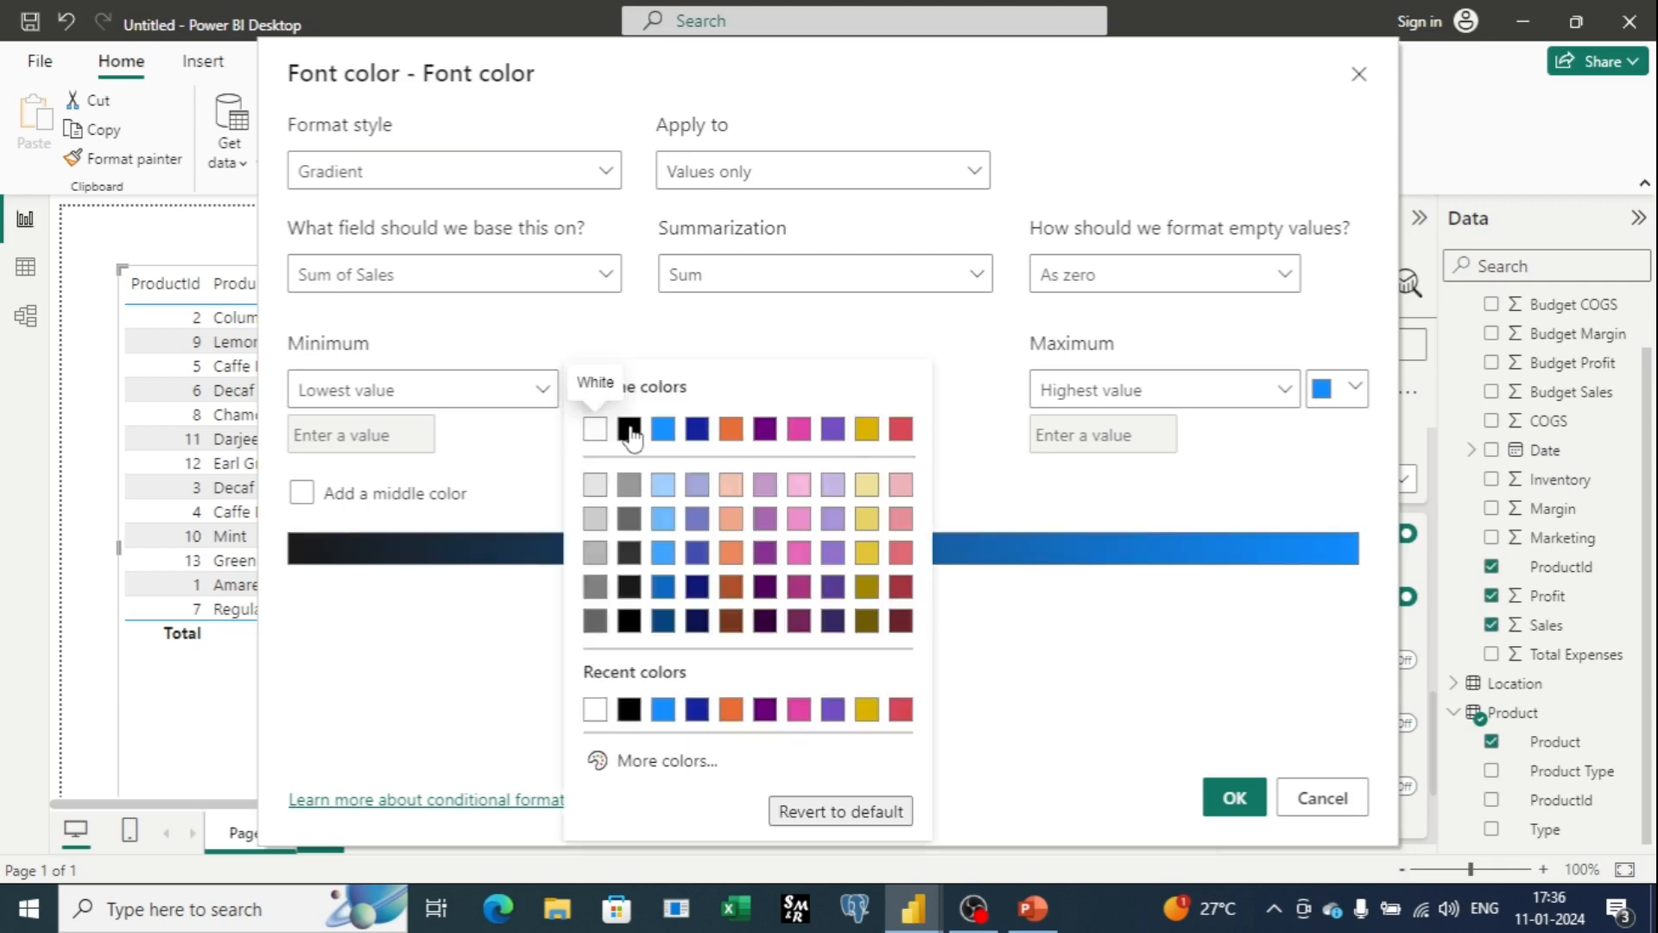
pyautogui.click(629, 429)
# Apply red as the font gradient's maximum color and turn off the Sum of Sales background color
pyautogui.click(1288, 390)
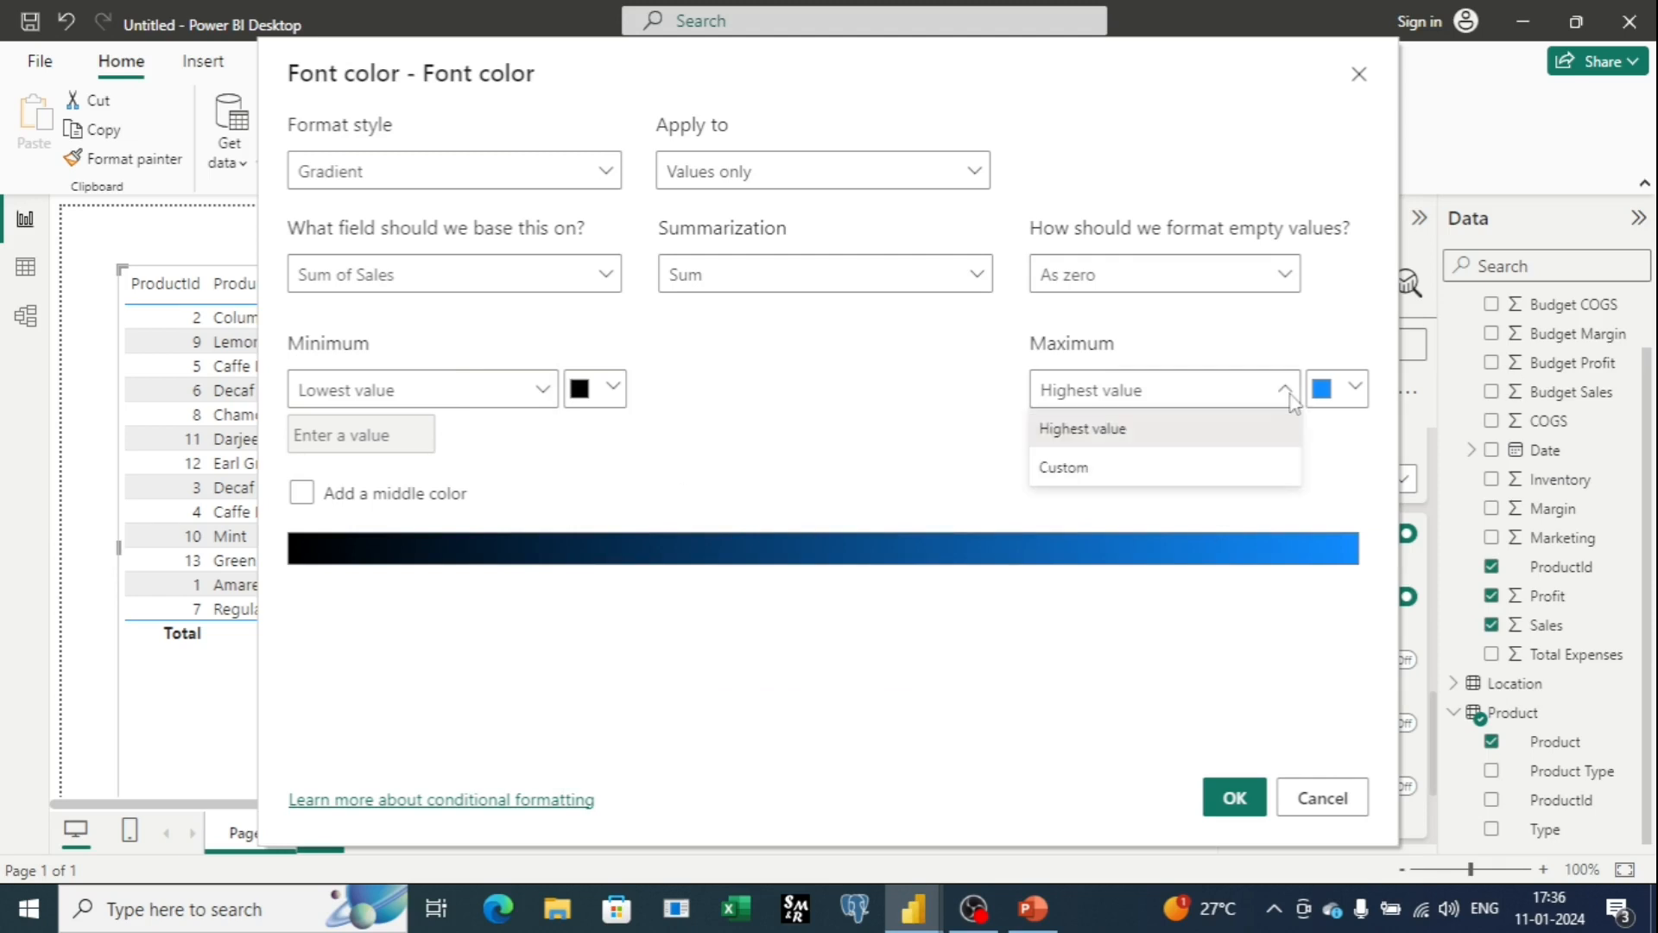
pyautogui.click(1355, 388)
pyautogui.click(1356, 388)
pyautogui.click(1329, 432)
pyautogui.click(1235, 798)
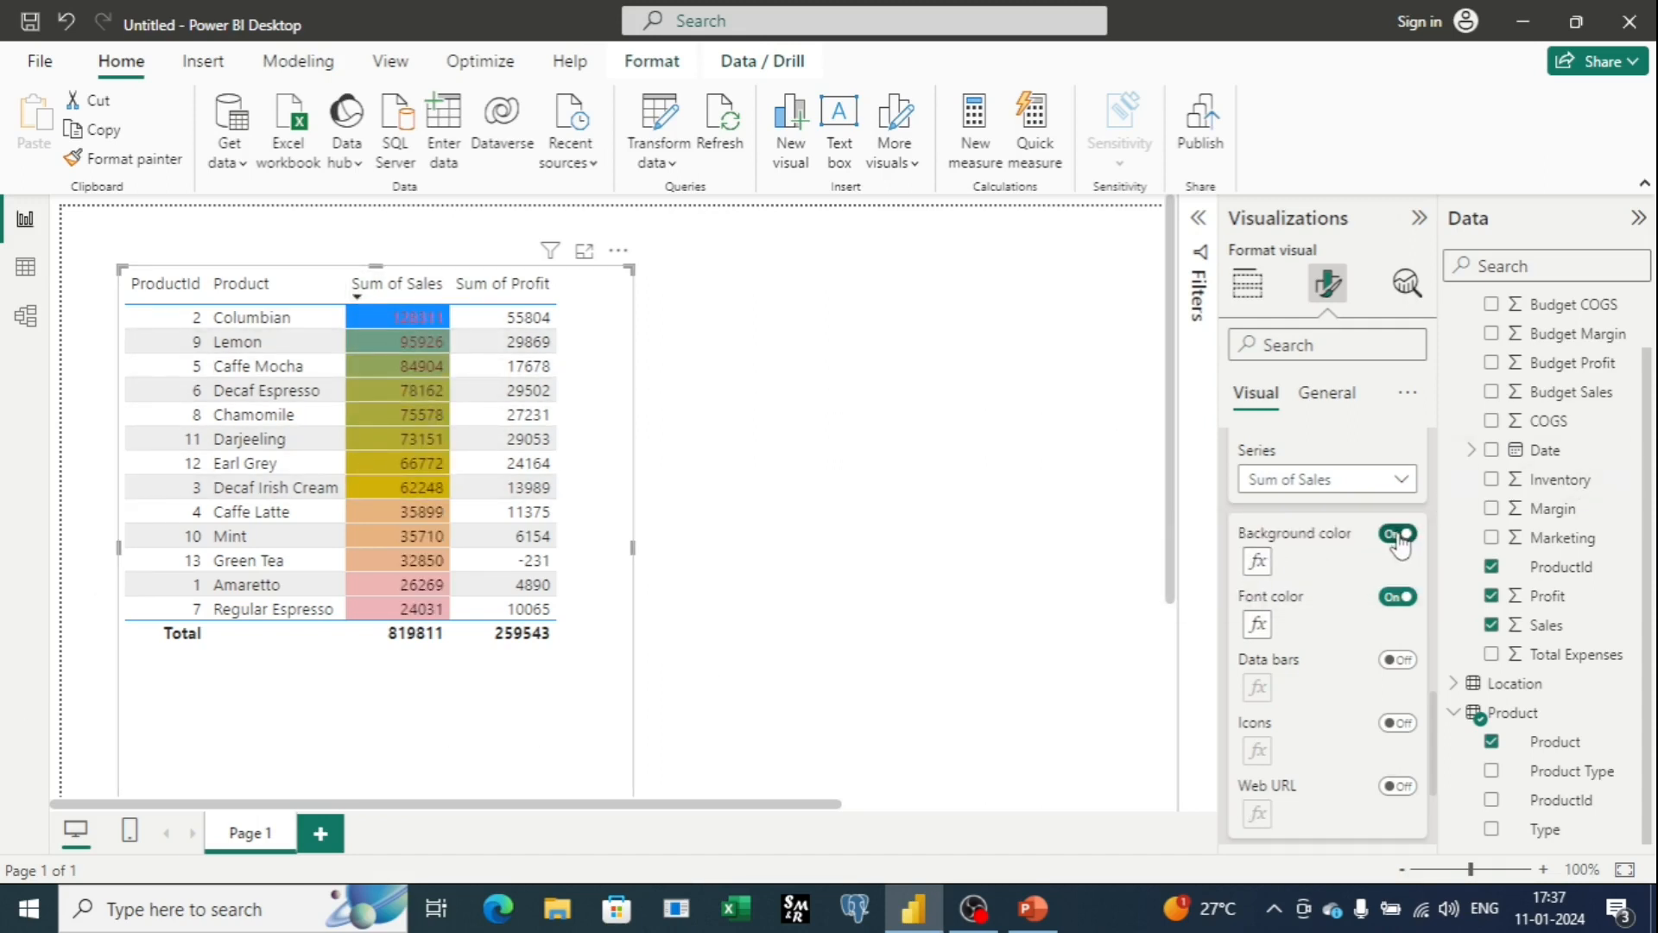
pyautogui.click(1399, 534)
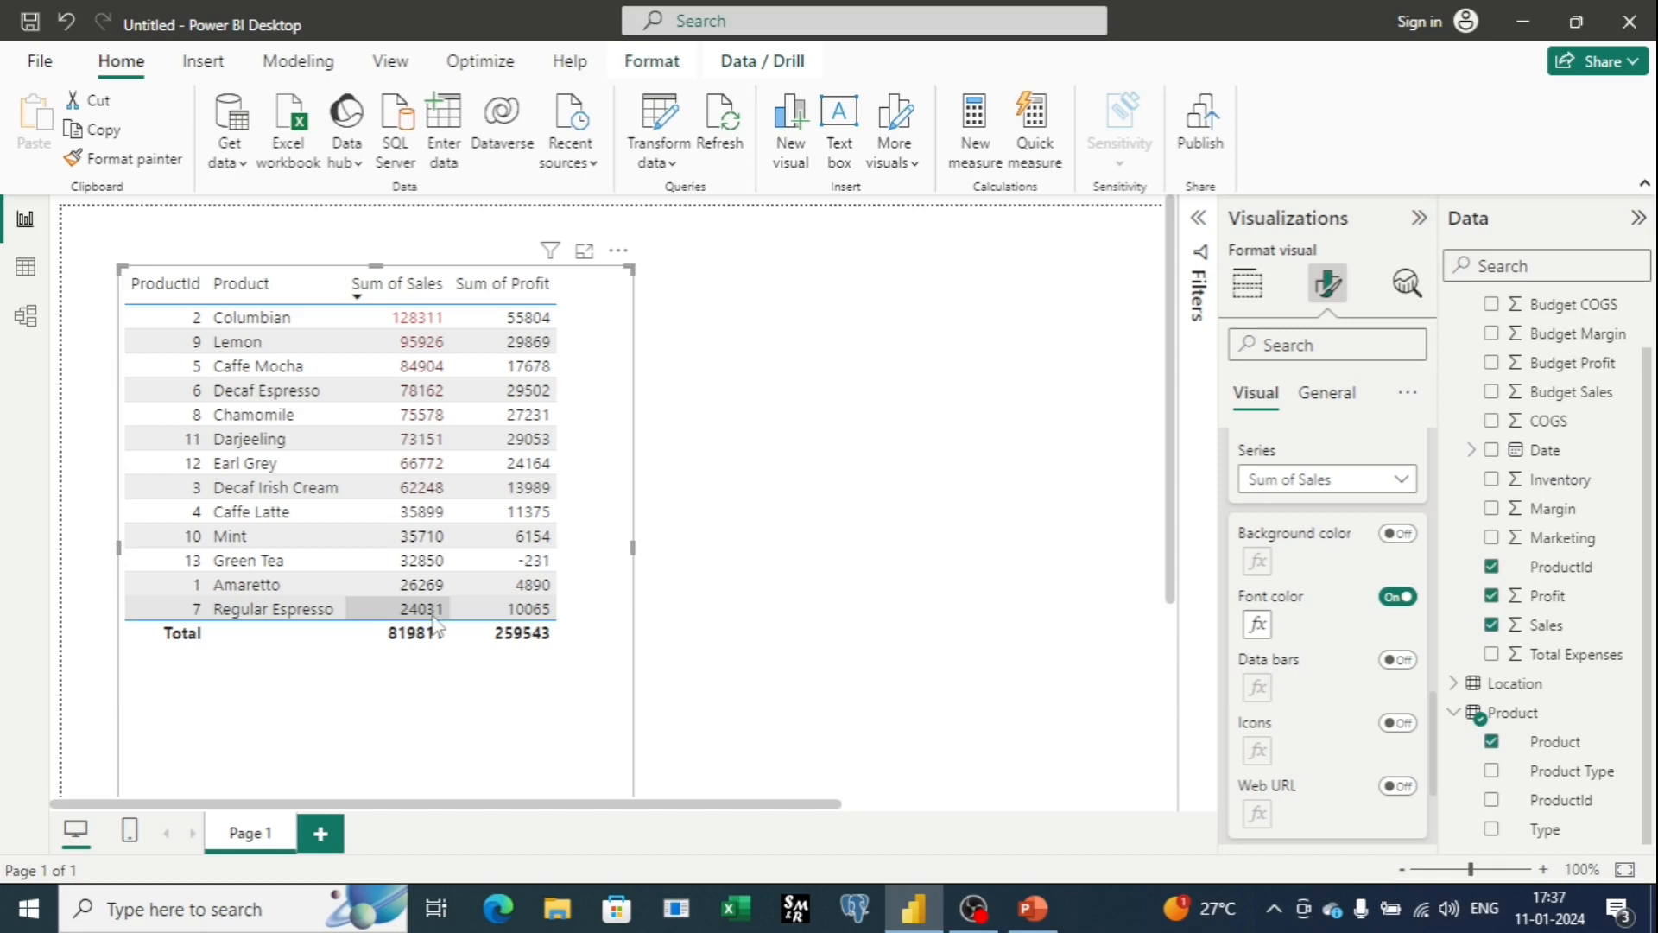
# Set the Sum of Sales font color gradient's minimum to a custom value of 4000 in light blue
pyautogui.click(1258, 625)
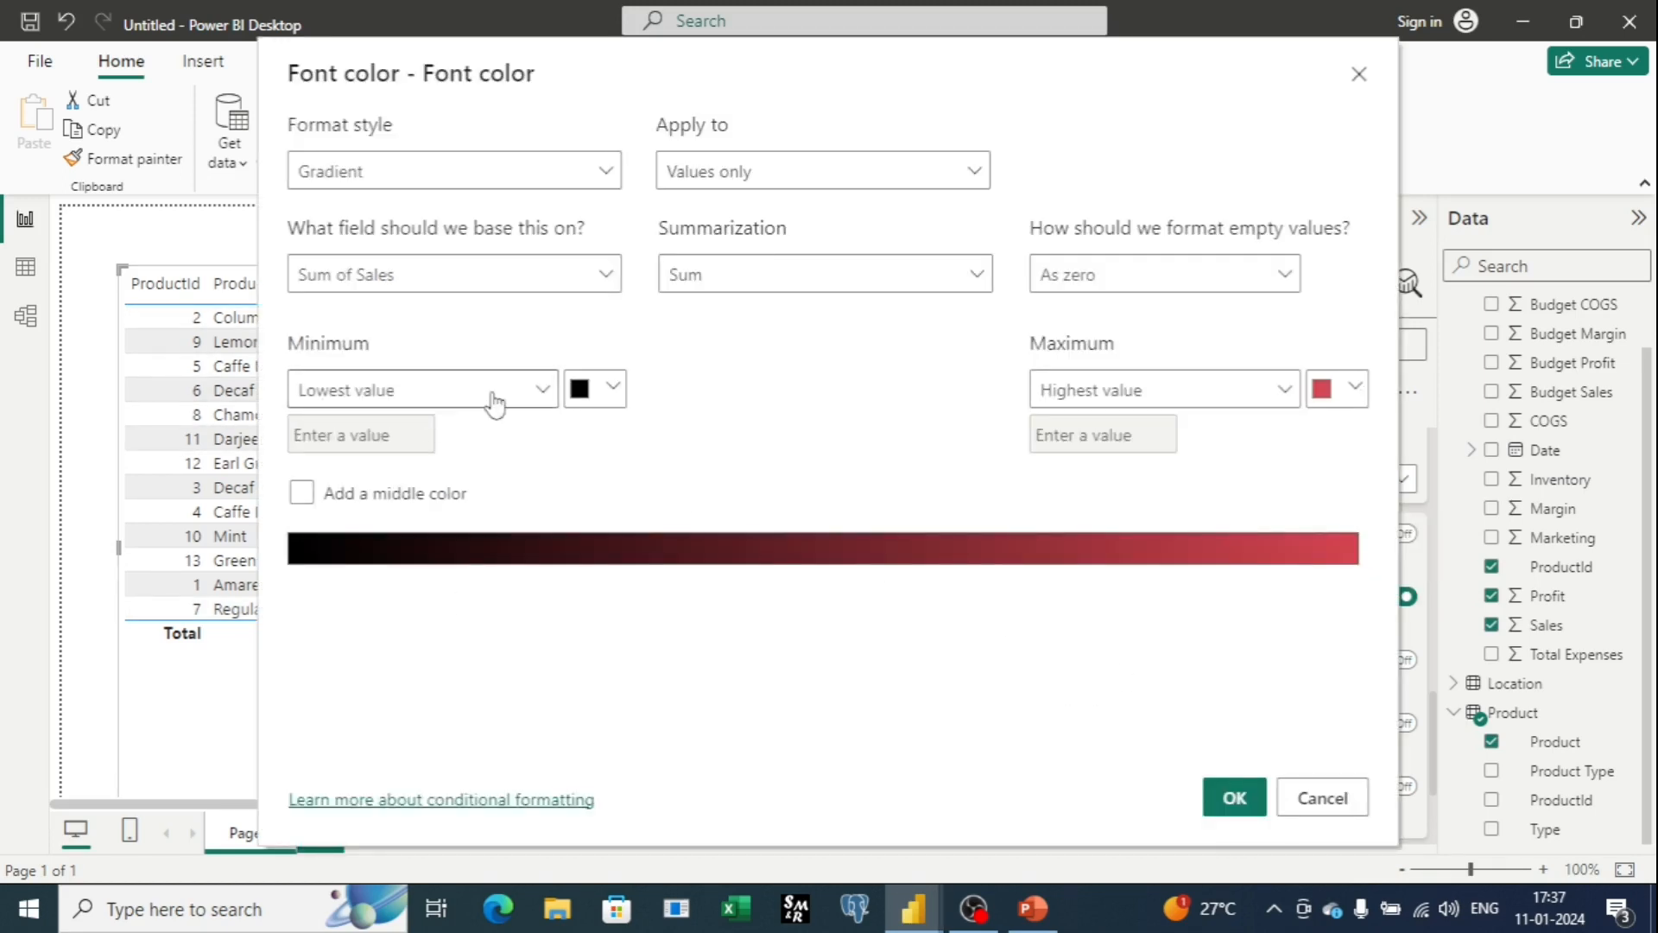
pyautogui.click(543, 393)
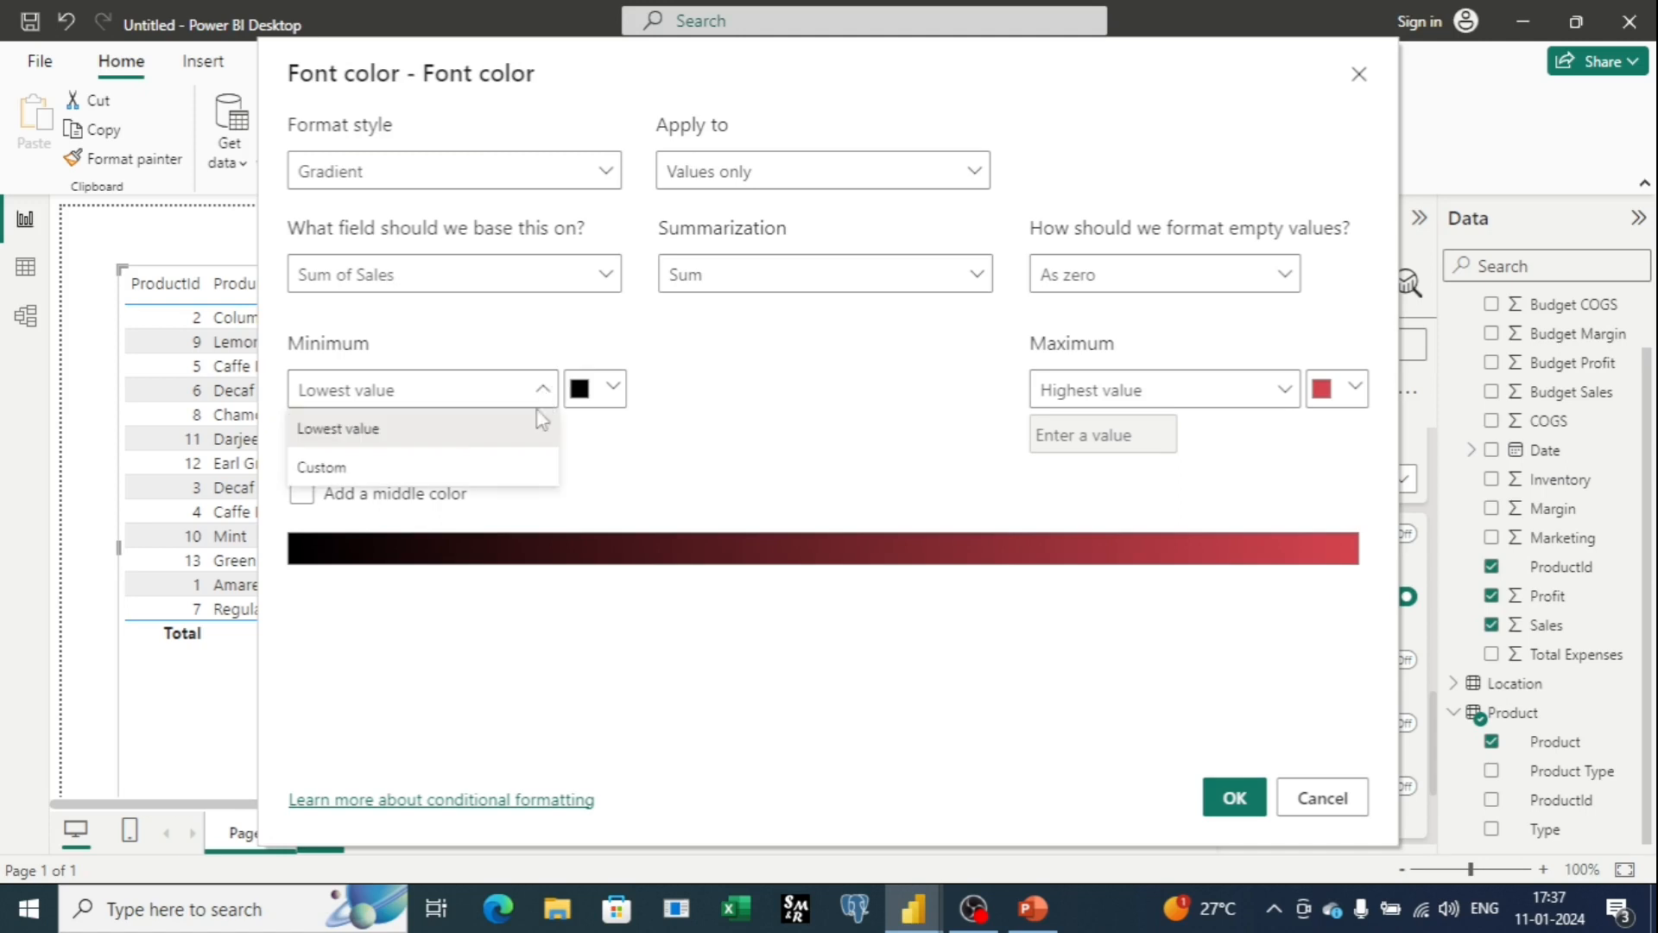
pyautogui.click(462, 469)
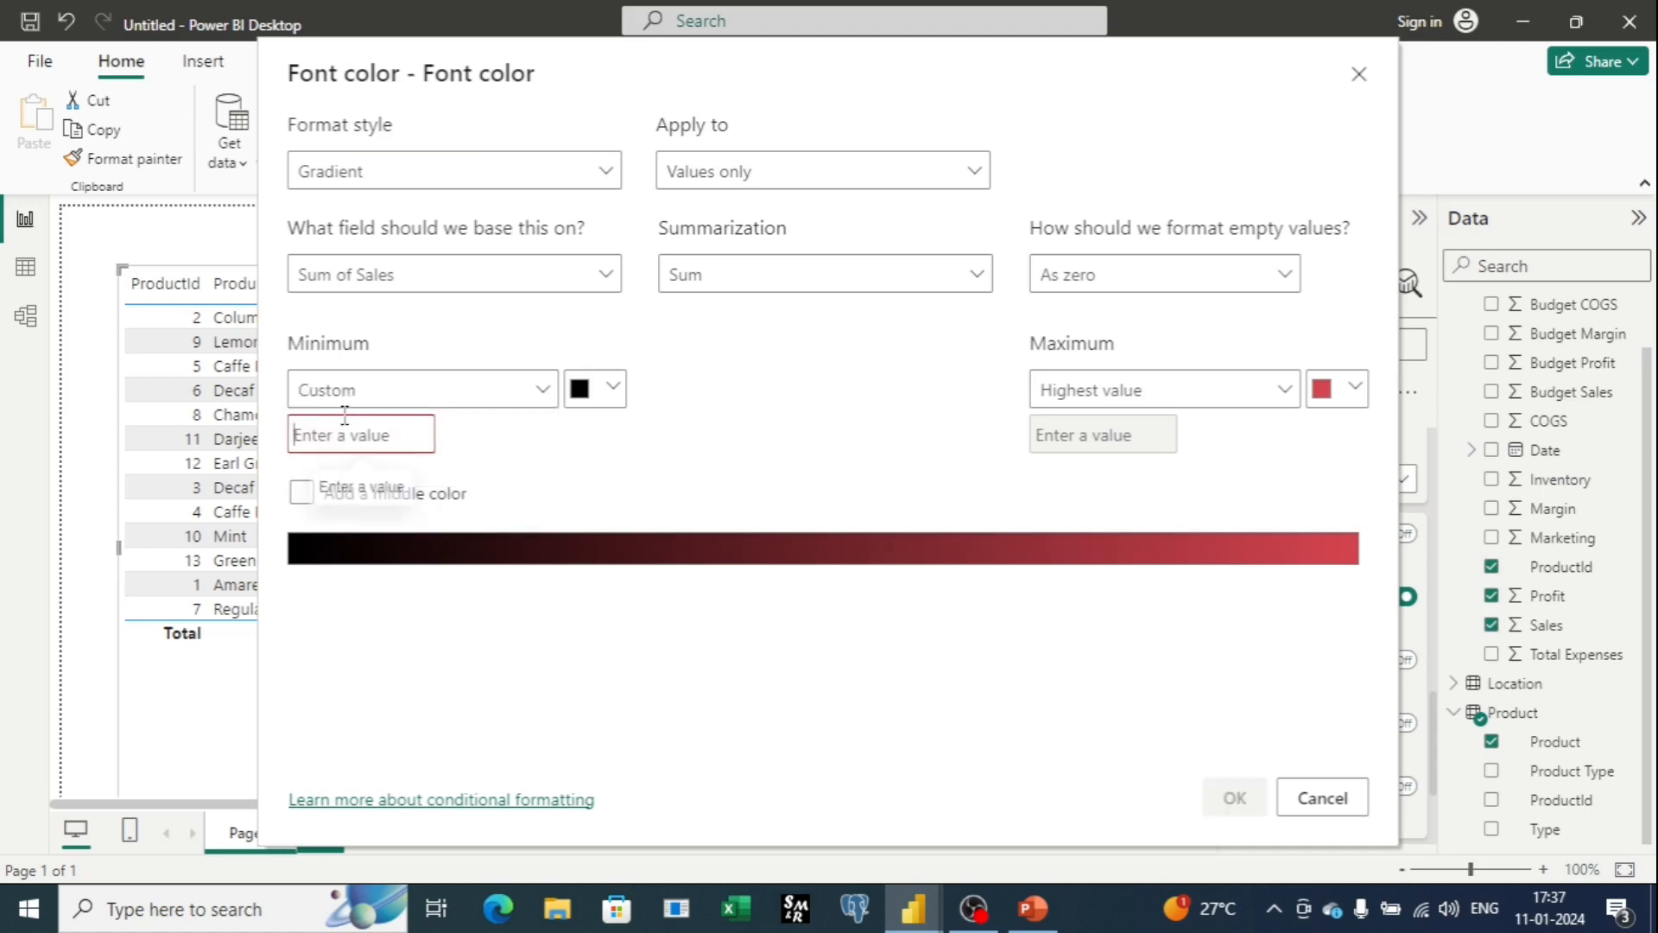
pyautogui.write('2')
pyautogui.press('BackSpace')
pyautogui.write('4000')
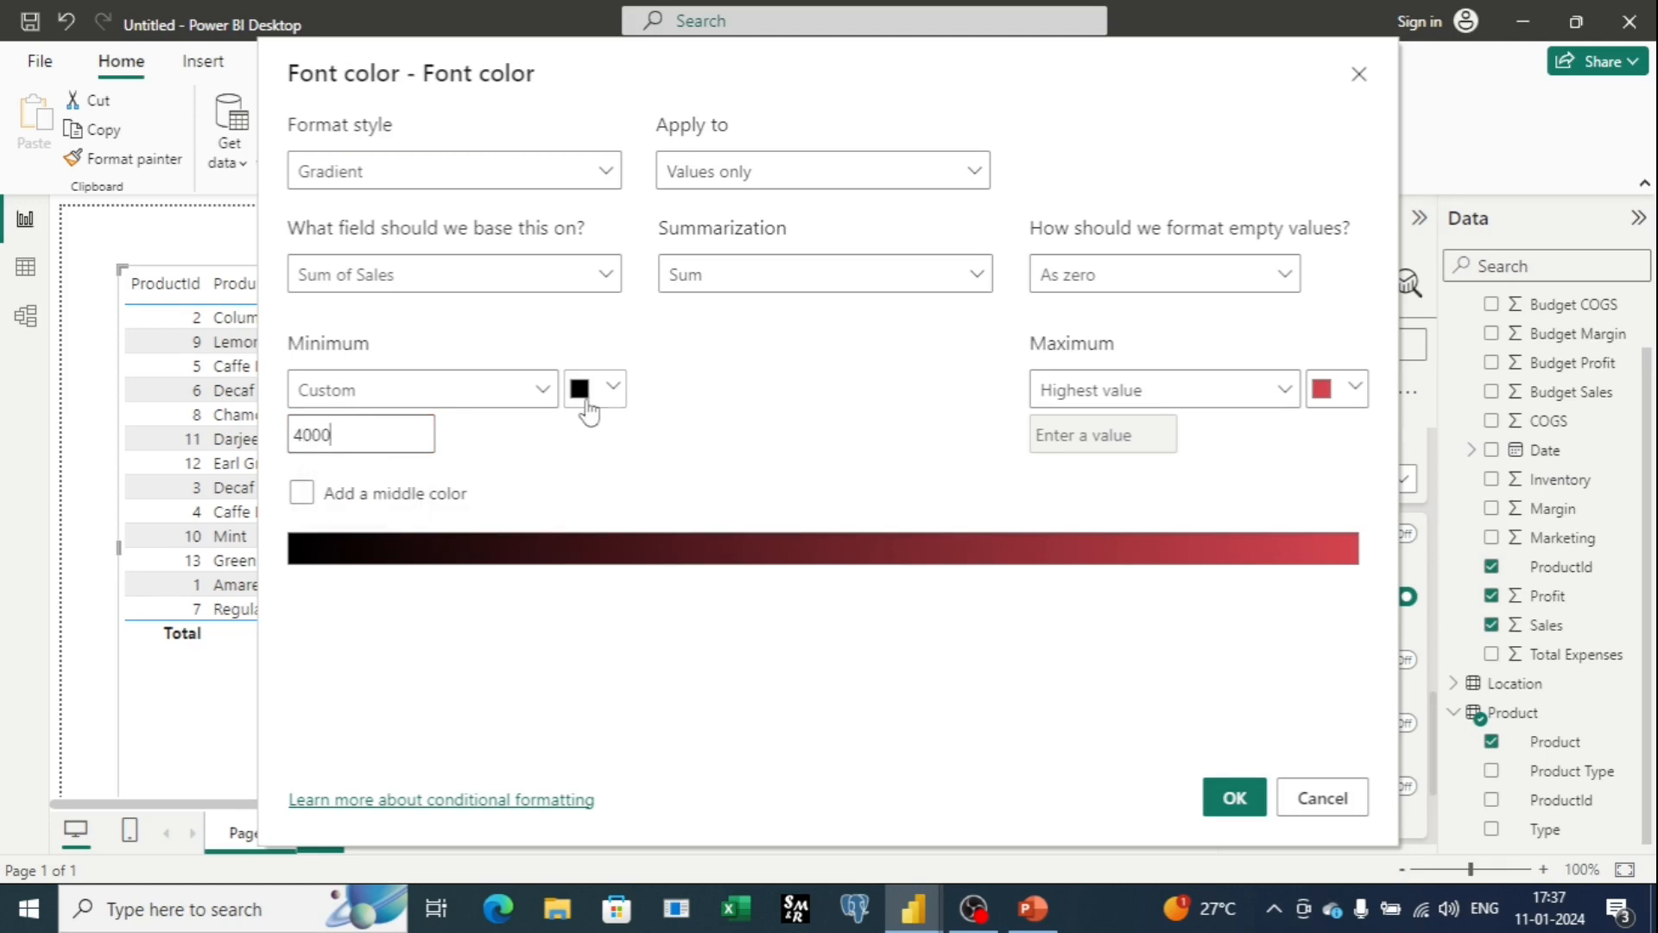
pyautogui.click(609, 391)
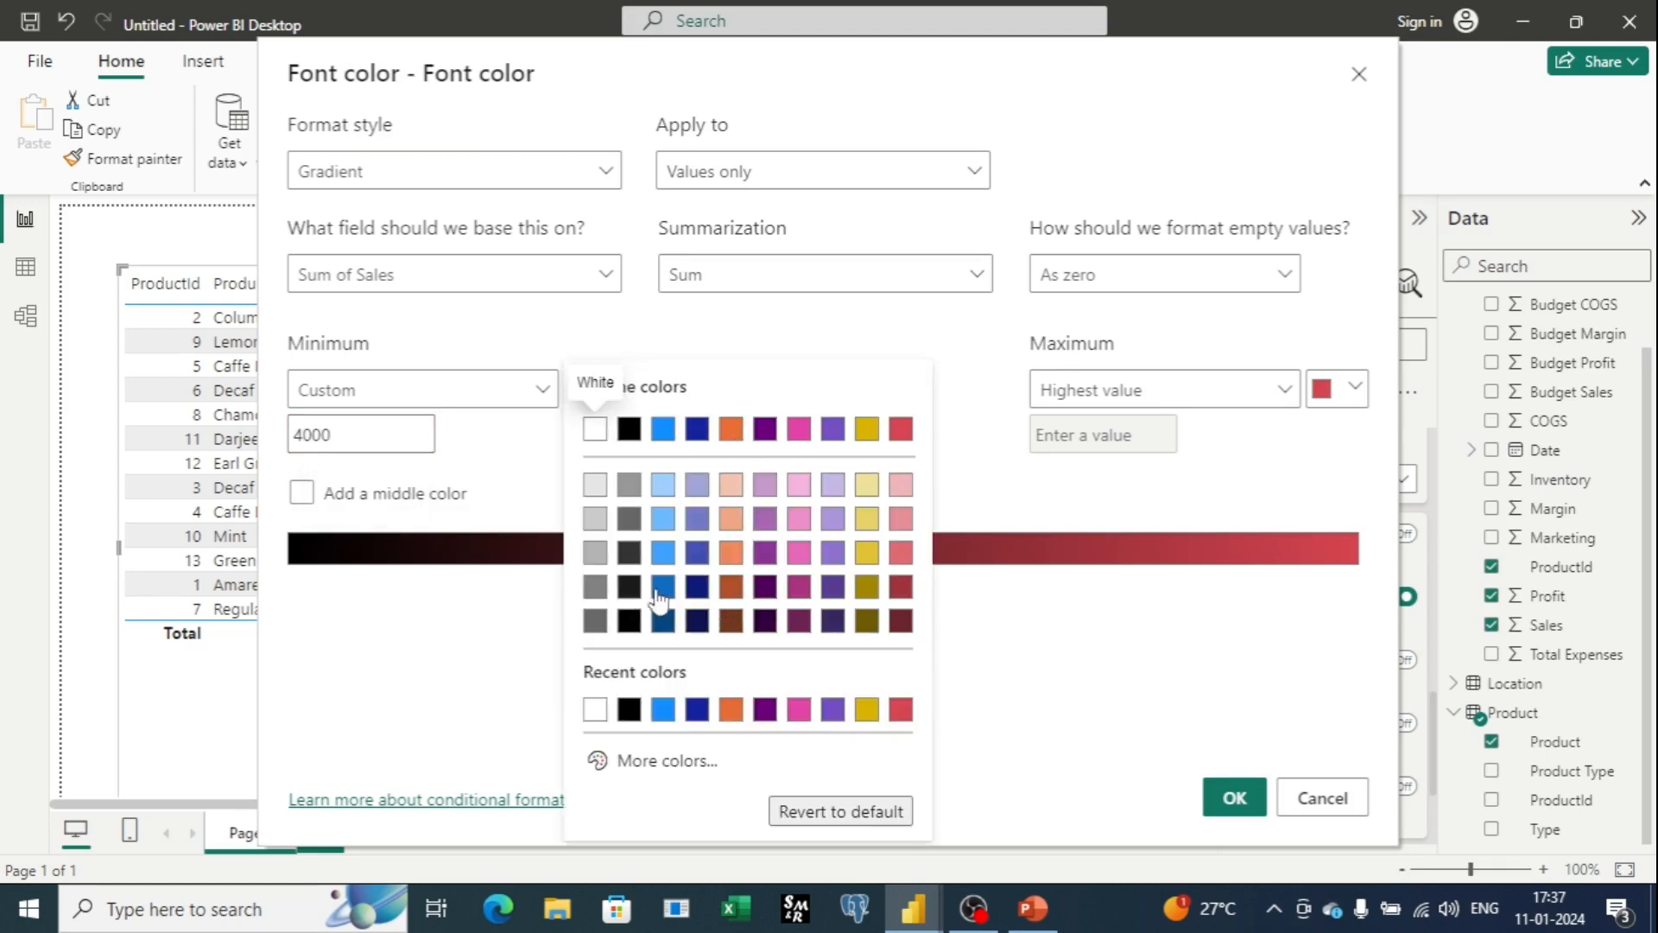
pyautogui.click(663, 521)
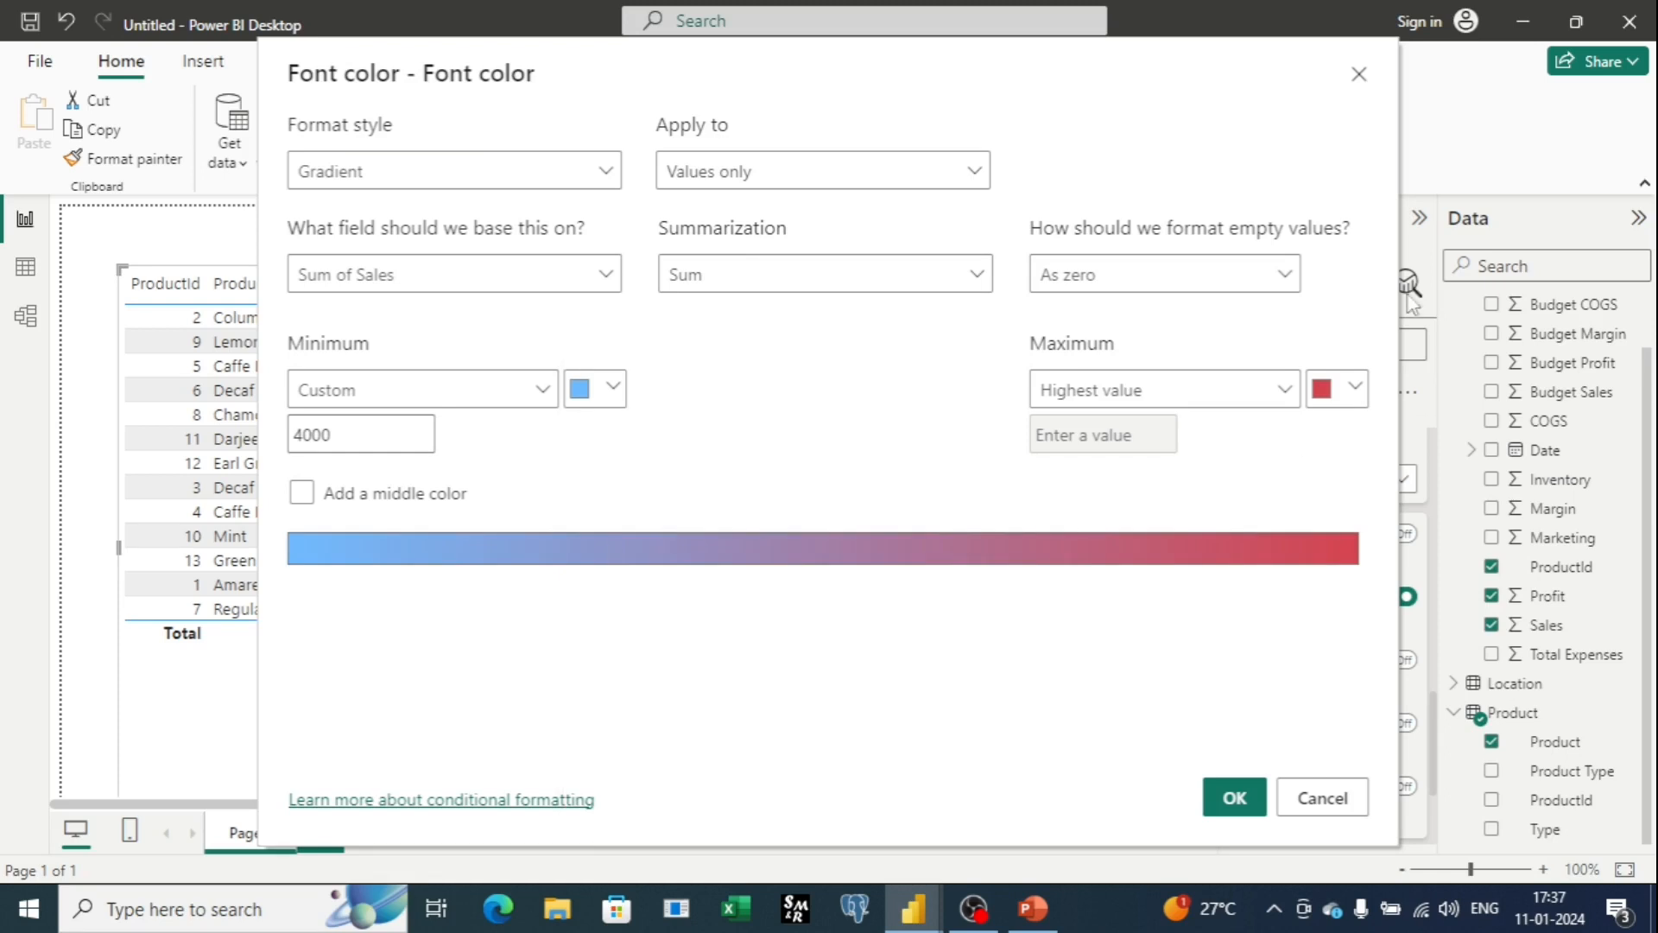
# Set the font color gradient's maximum to a custom value of 70000 and apply the rule
pyautogui.click(1286, 393)
pyautogui.click(1151, 467)
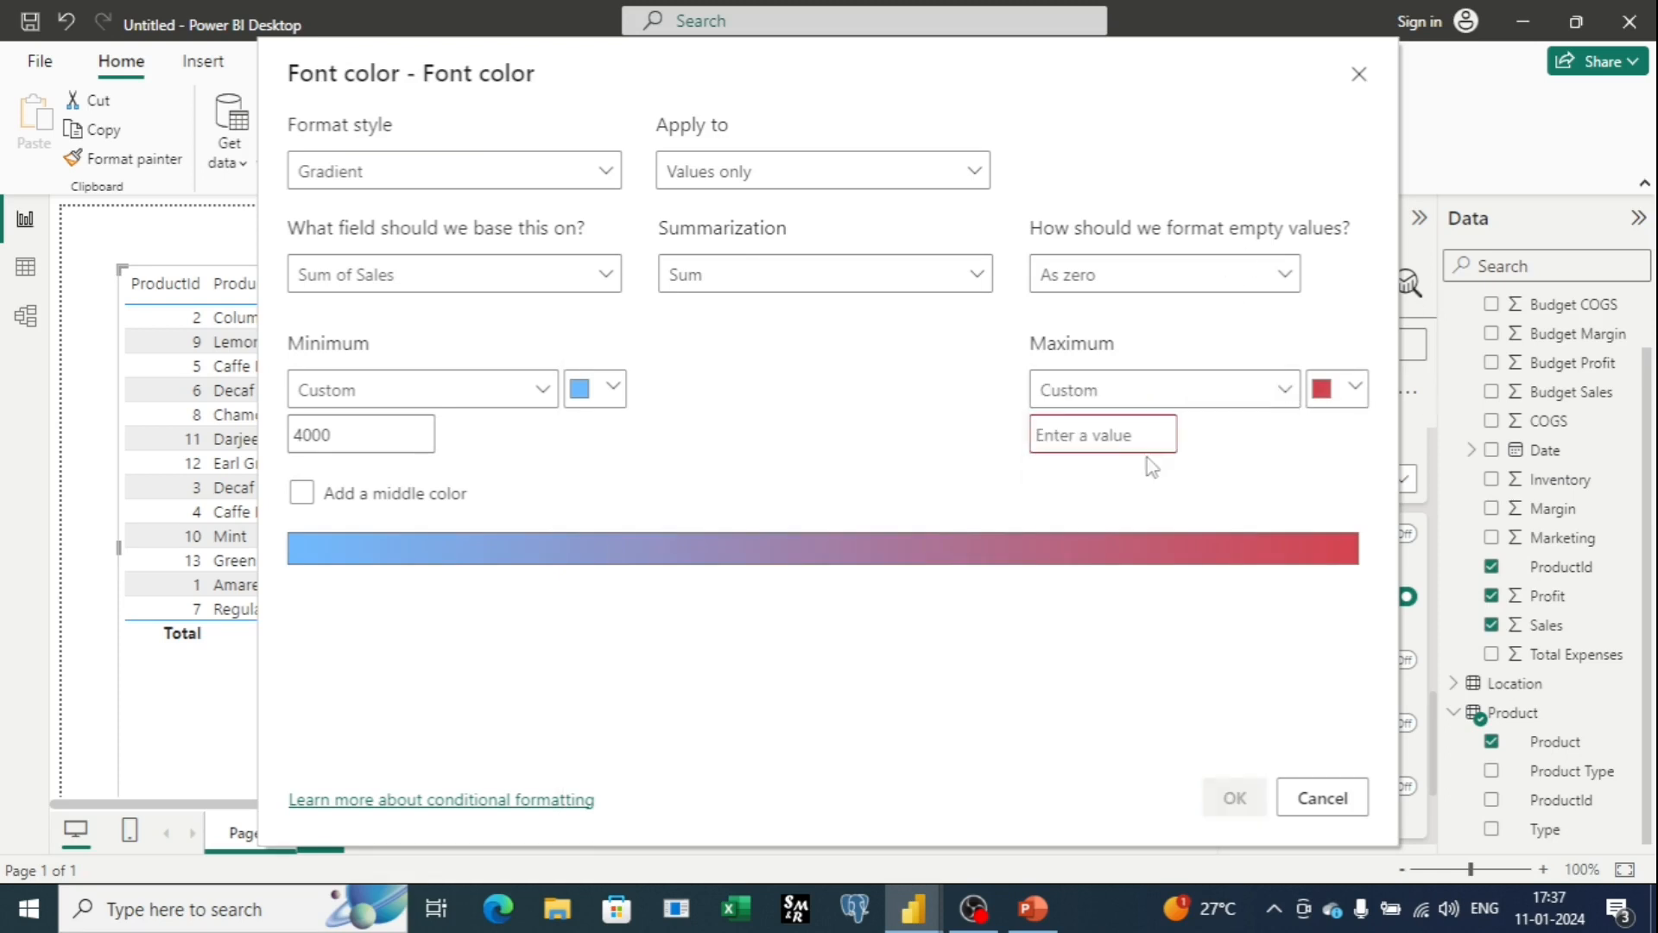
pyautogui.click(1100, 430)
pyautogui.write('70000')
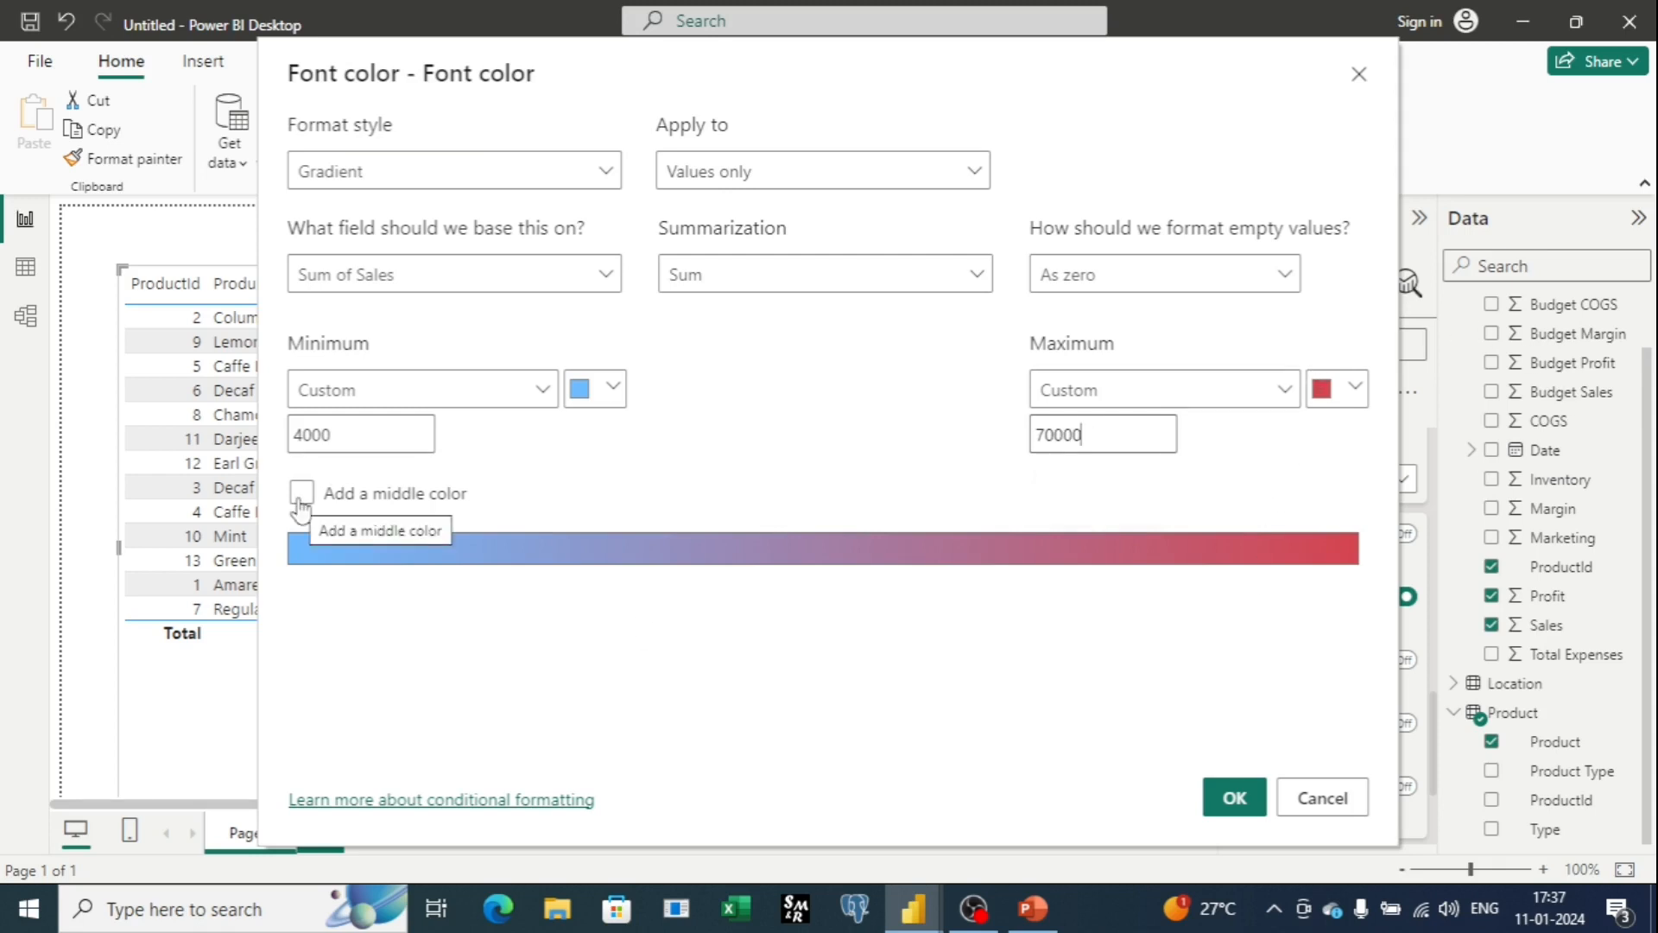
pyautogui.click(1234, 799)
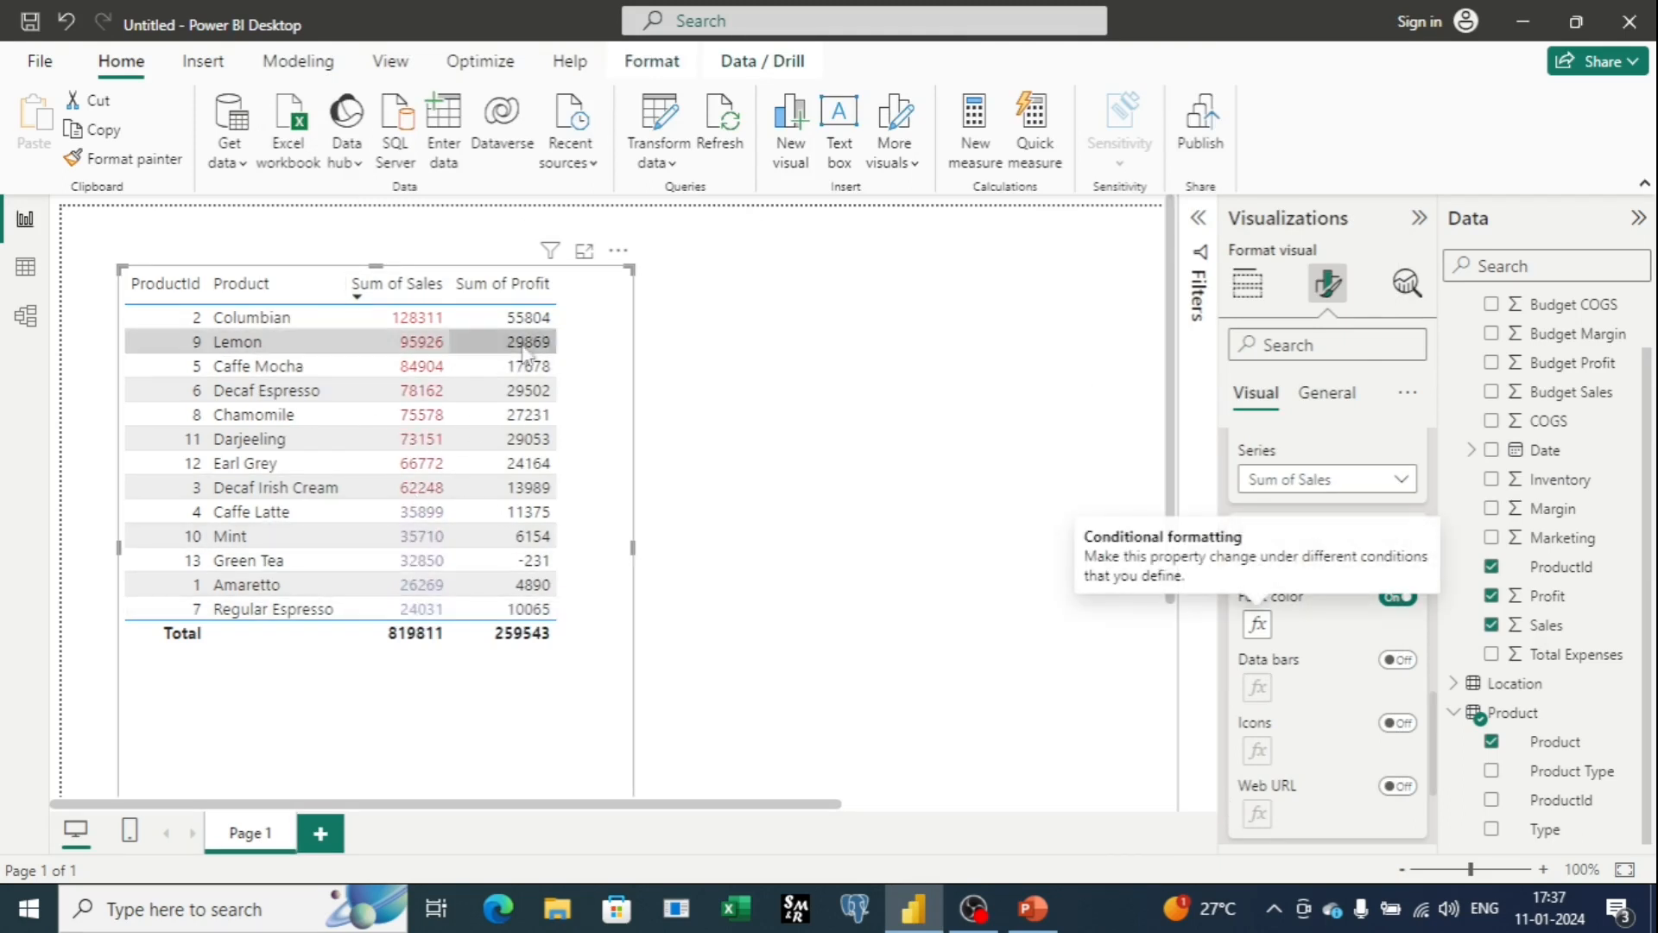
pyautogui.scroll(-1, 1358, 592)
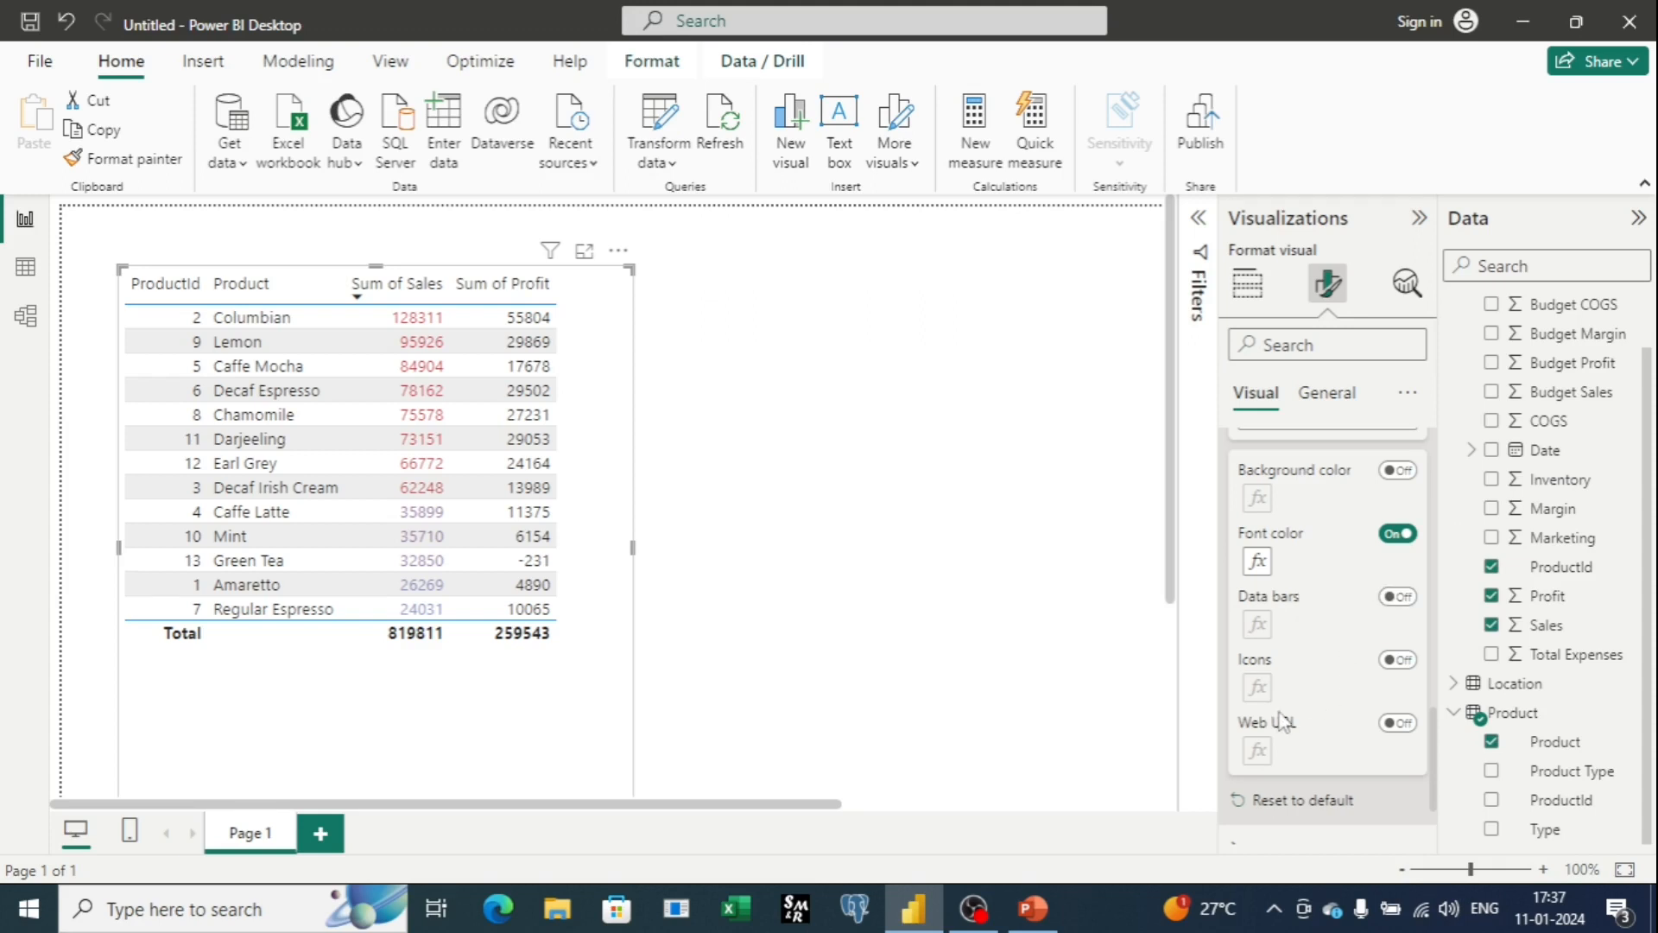
pyautogui.scroll(-1, 1285, 723)
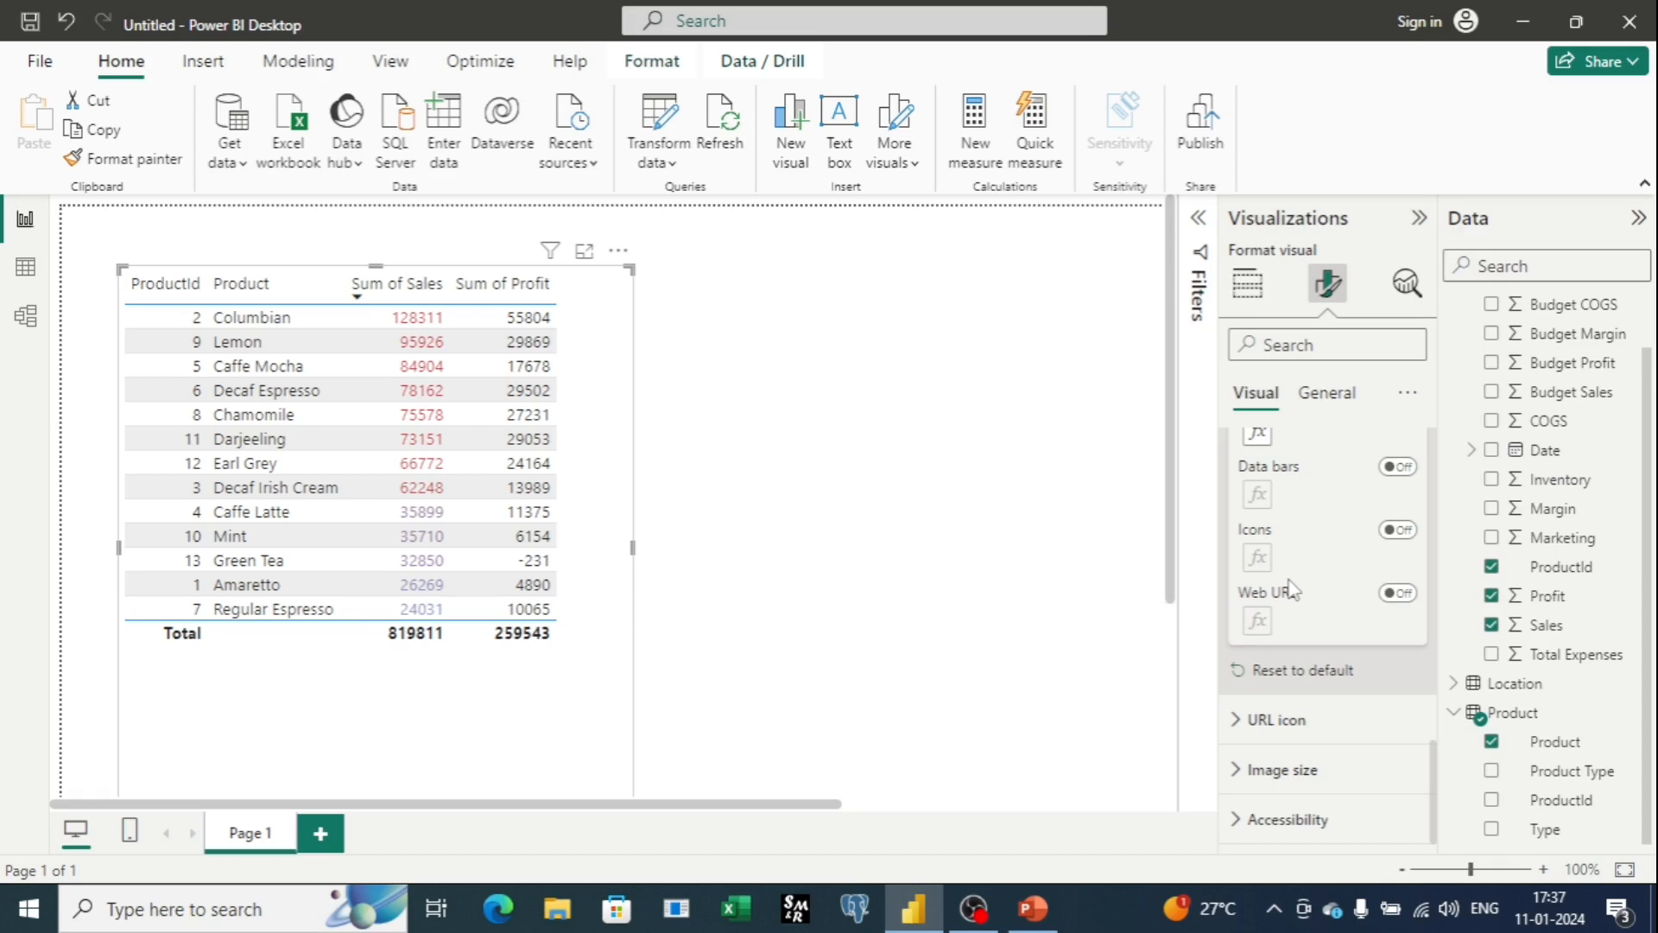
pyautogui.scroll(4, 1292, 589)
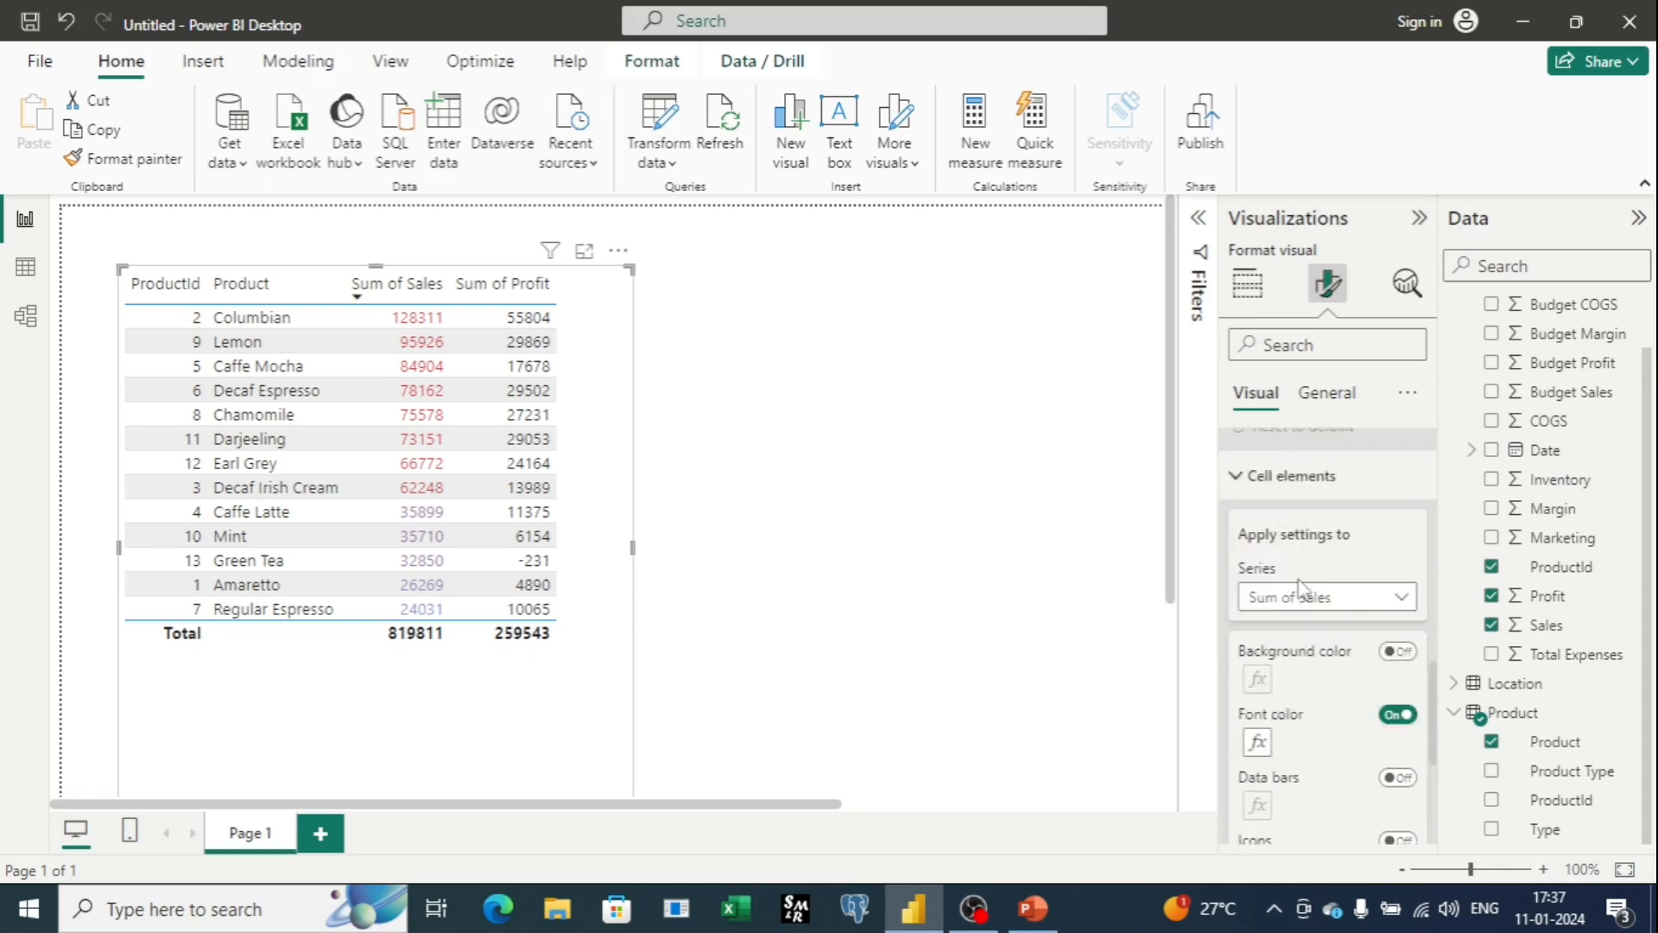
pyautogui.scroll(-4, 1303, 591)
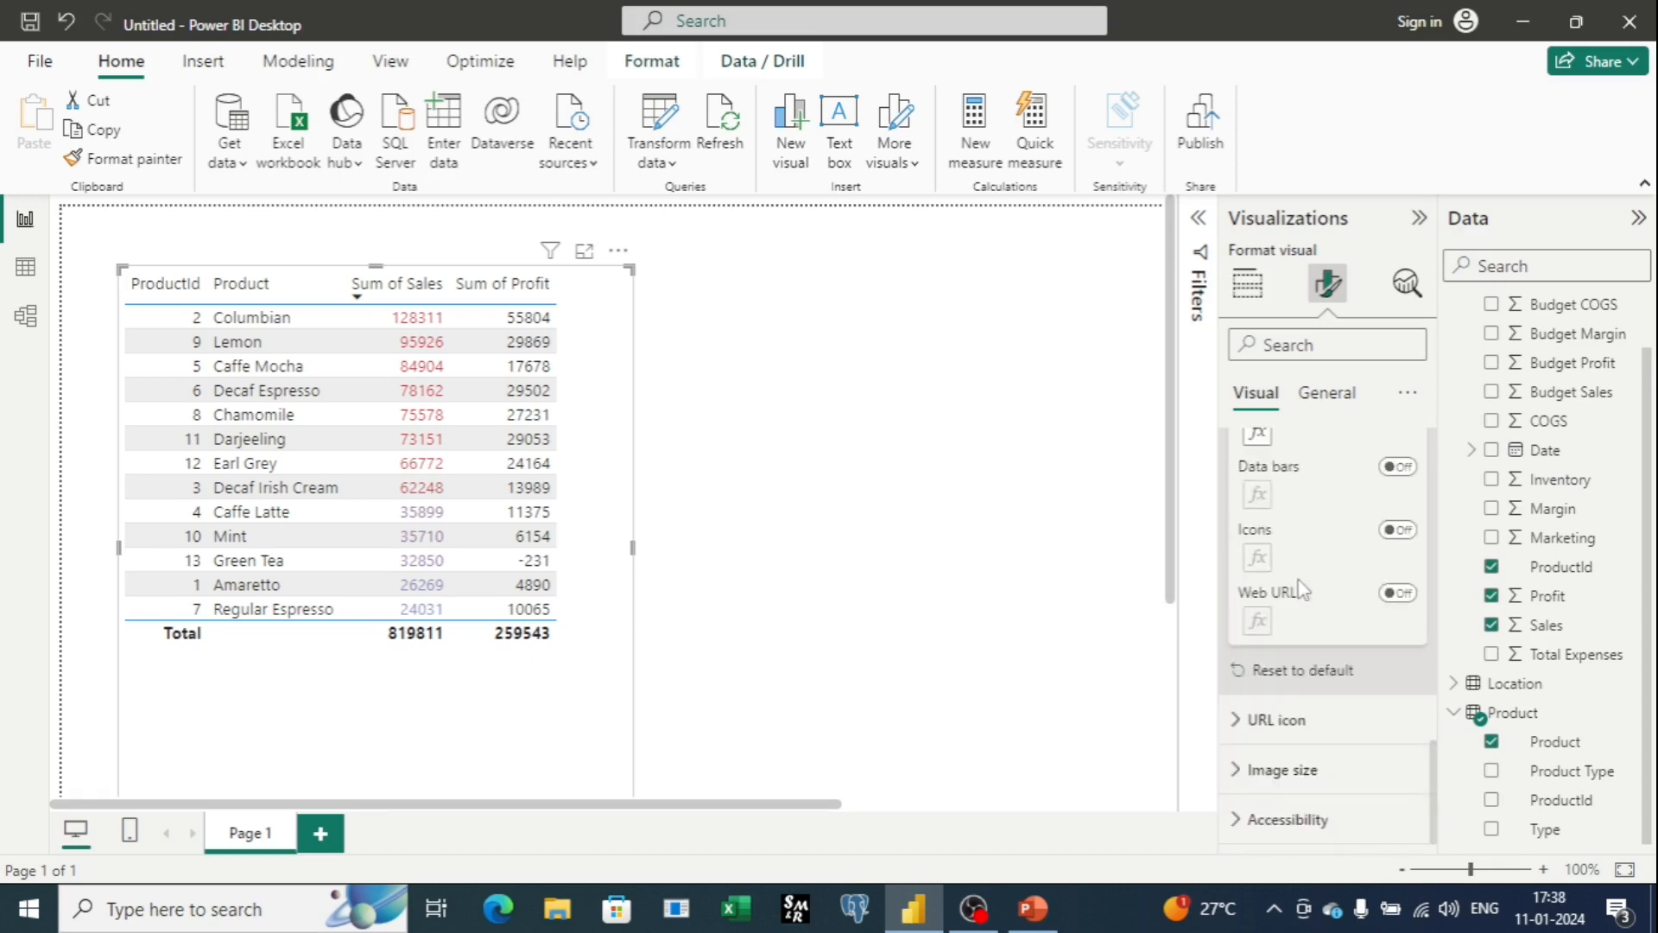